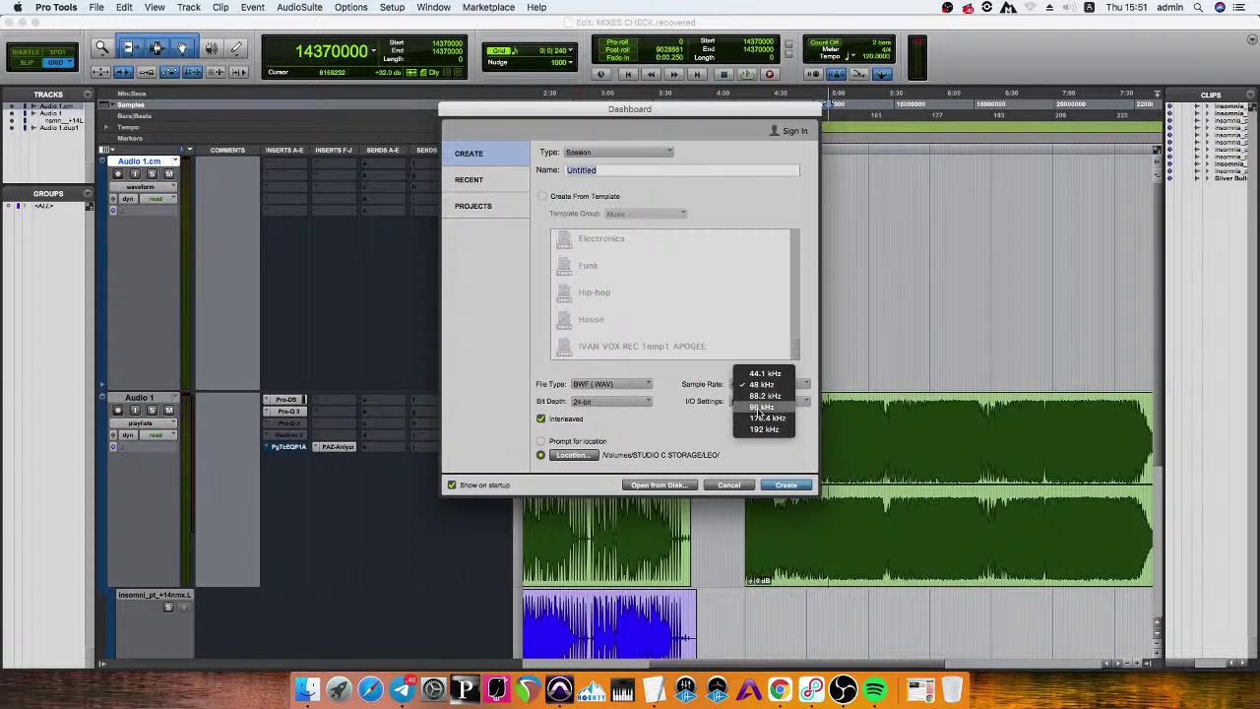
Create a new Untitled session at 96 kHz and 24-bit, saving the changes to the open MIXES CHECK.recovered session.
{"action": "left_click", "coordinate": [763, 407]}
{"action": "left_click", "coordinate": [601, 403]}
{"action": "left_click", "coordinate": [619, 403]}
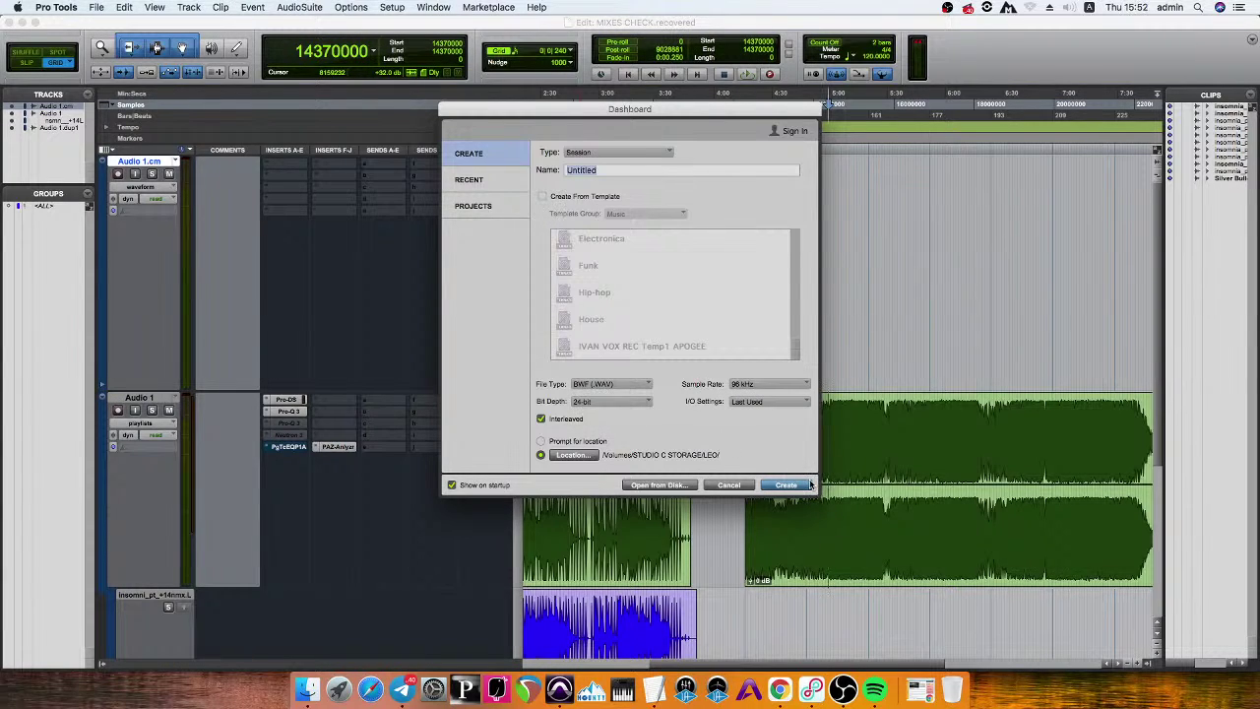
{"action": "left_click", "coordinate": [787, 485]}
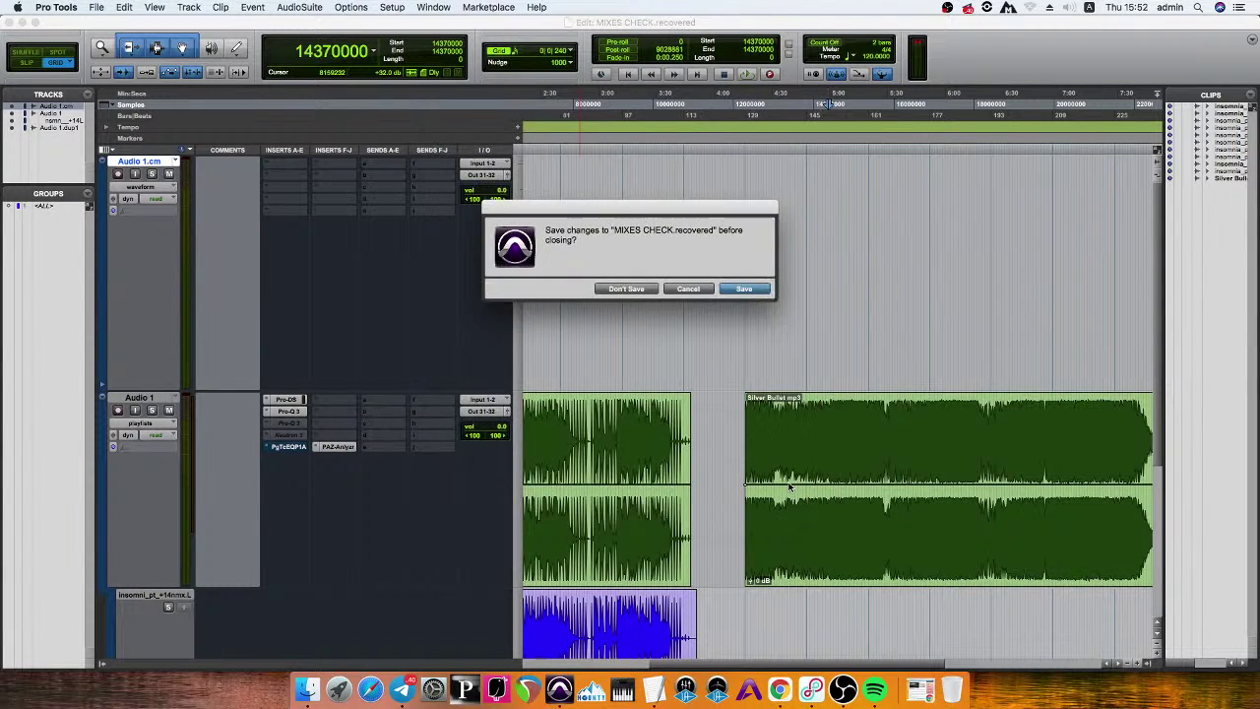
{"action": "left_click", "coordinate": [744, 290]}
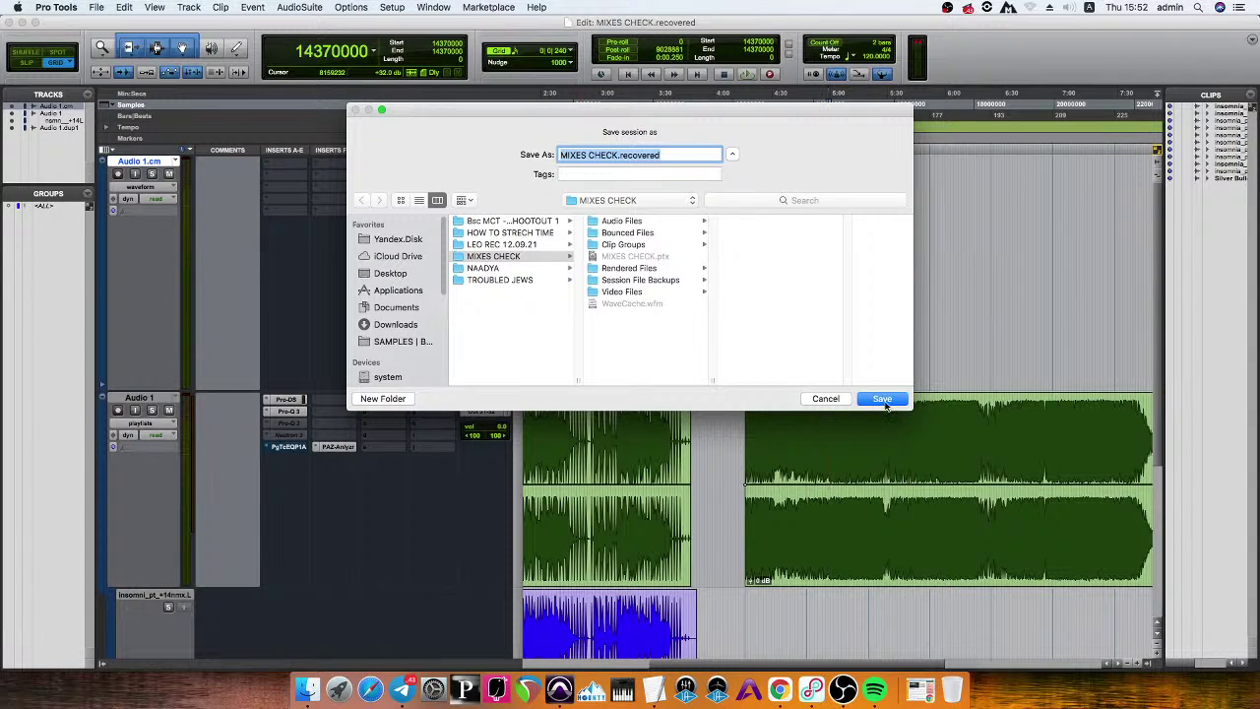
{"action": "key", "text": "ctrl+Right"}
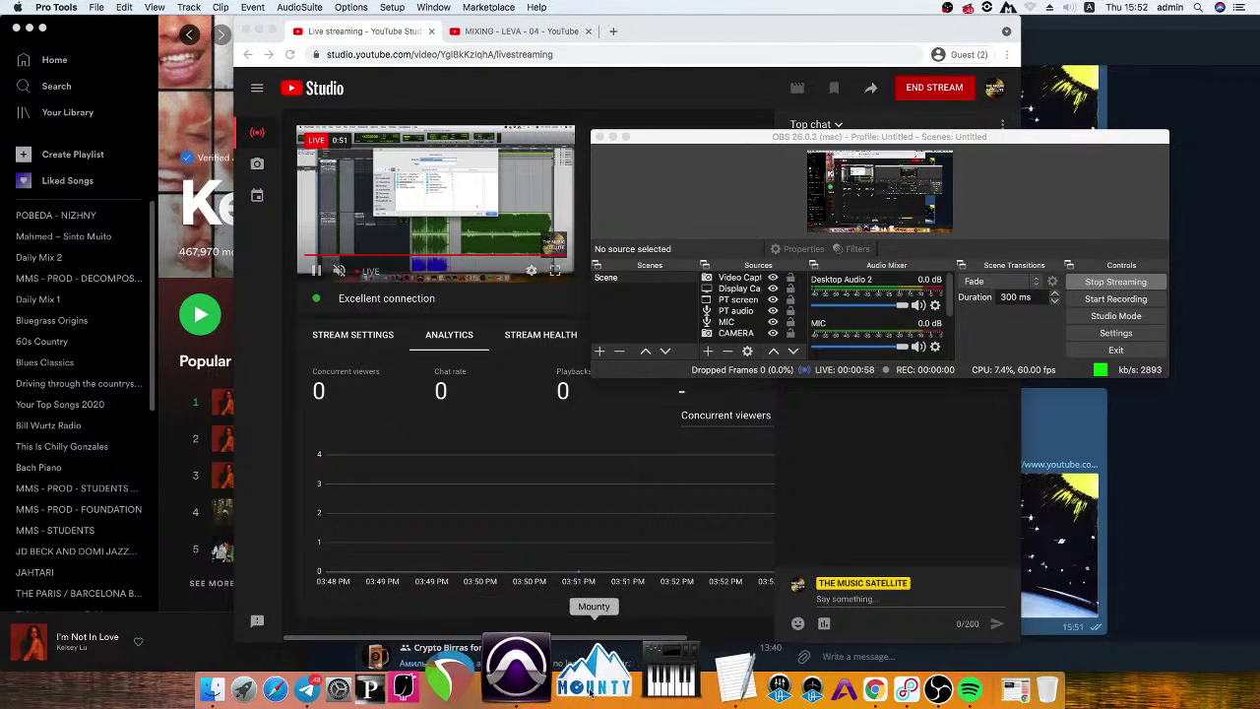
{"action": "left_click", "coordinate": [515, 669]}
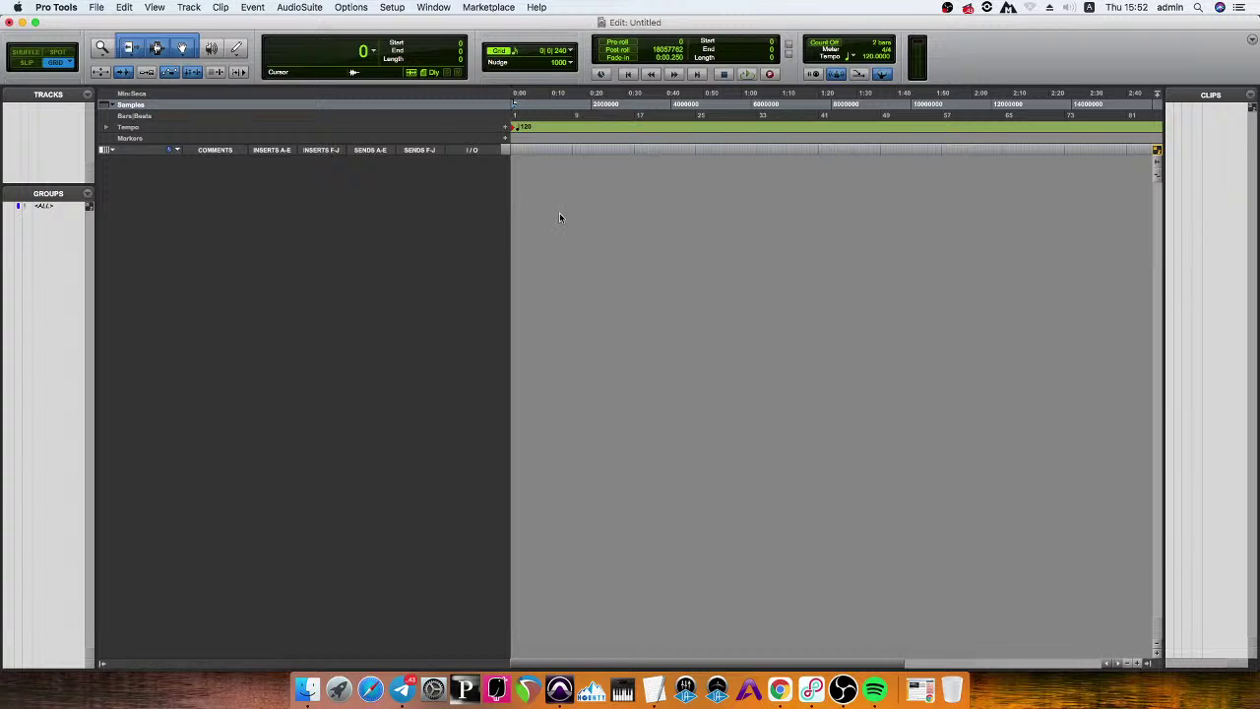
Create one mono audio track fed from Input 16 (Mono), with input monitoring enabled.
{"action": "key", "text": "super+shift+n"}
{"action": "left_click", "coordinate": [800, 272]}
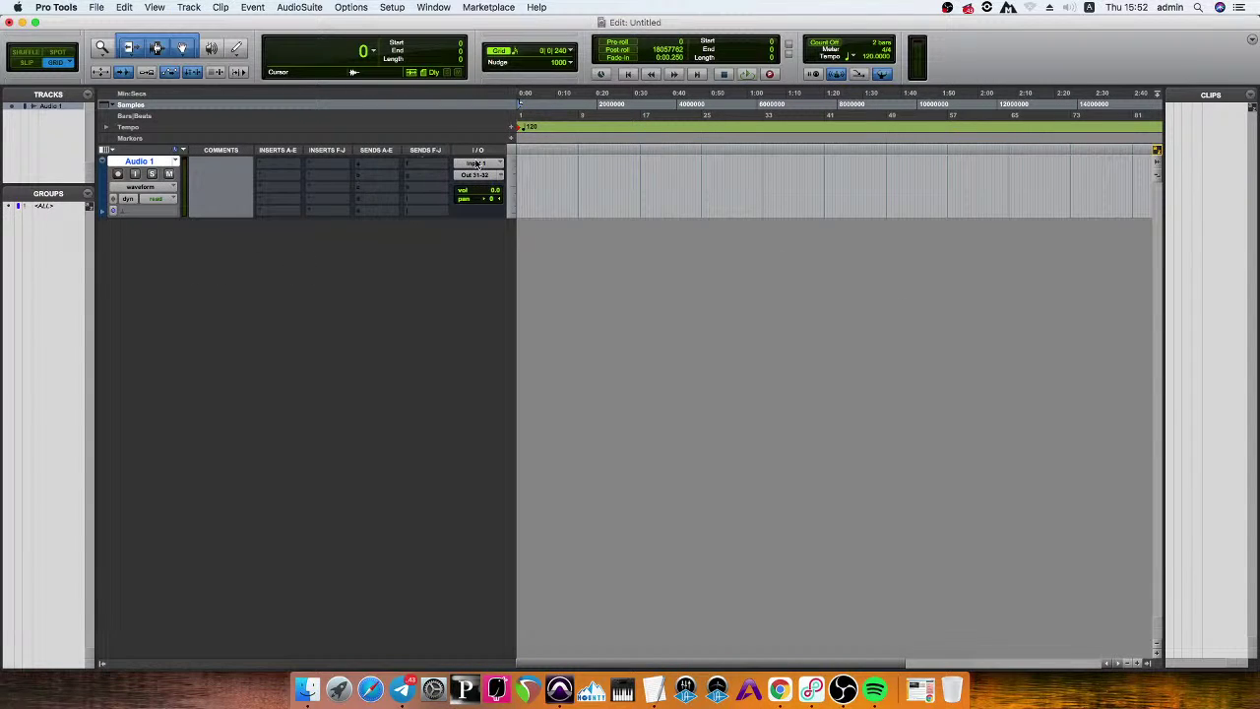
{"action": "left_click", "coordinate": [478, 165]}
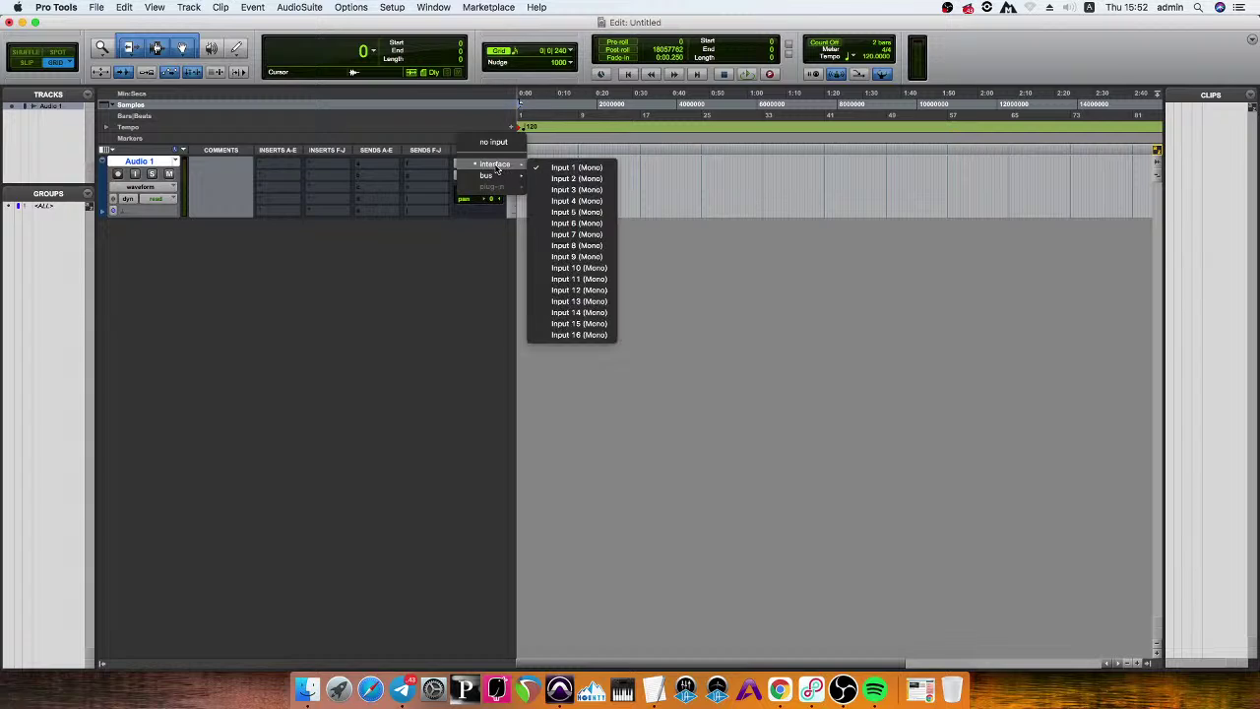
{"action": "left_click", "coordinate": [587, 334]}
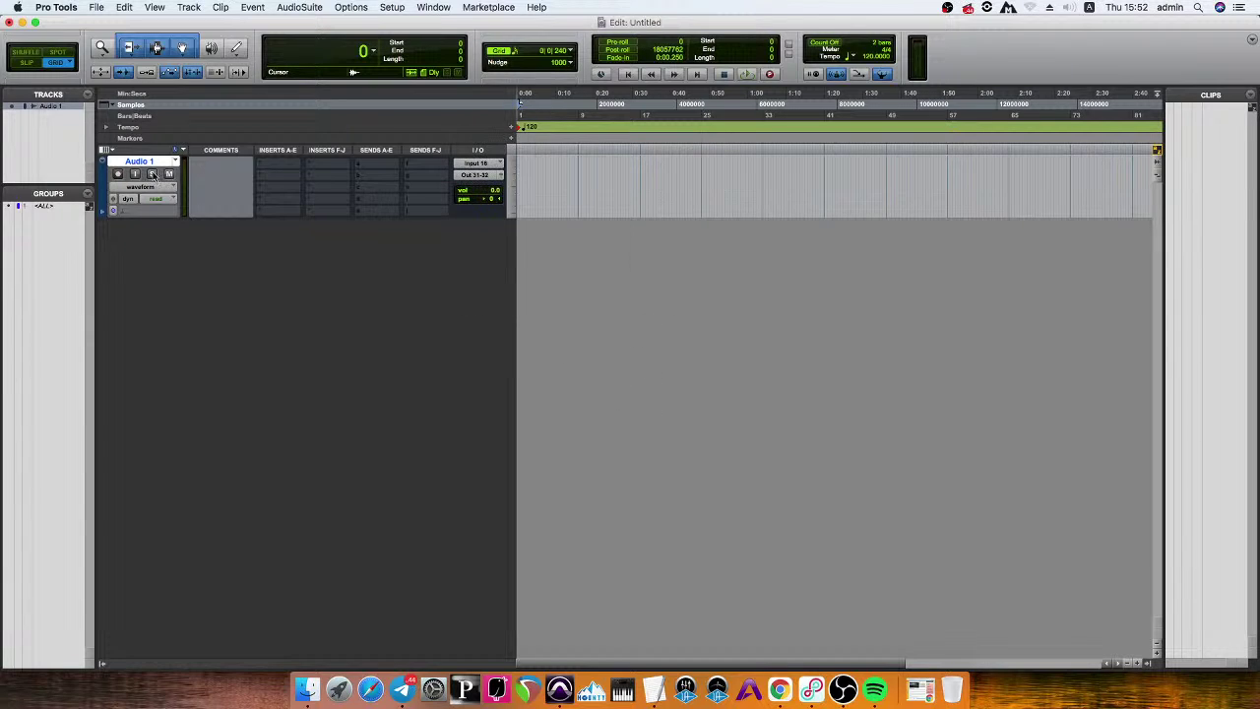
{"action": "left_click", "coordinate": [136, 176]}
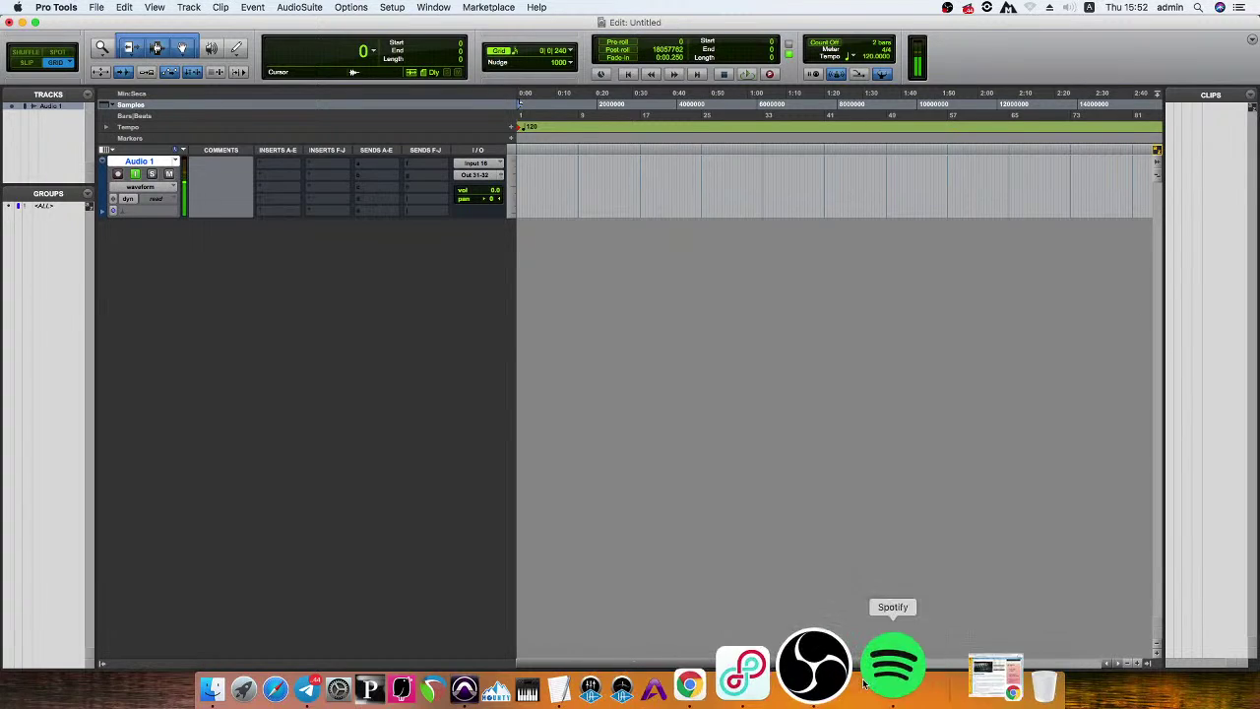
Check the live stream in YouTube Studio and the audio meters in OBS, and return to the Pro Tools session.
{"action": "left_click", "coordinate": [761, 678]}
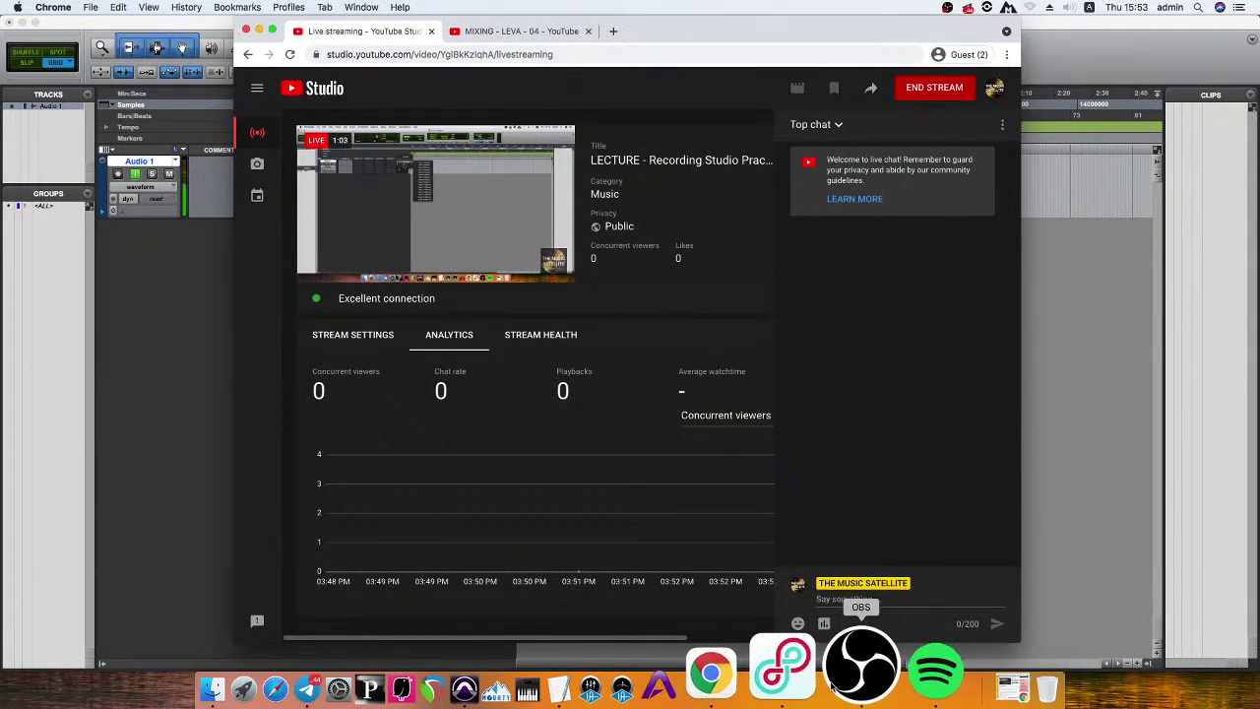
{"action": "left_click", "coordinate": [839, 686]}
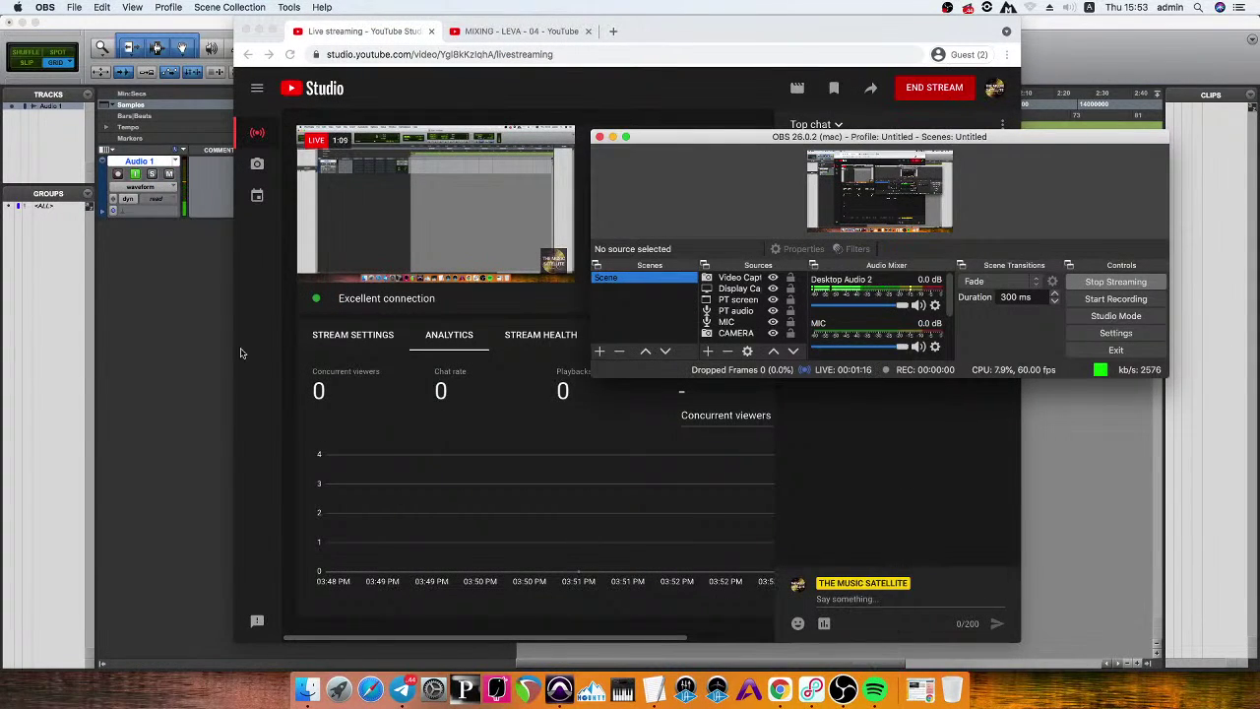
{"action": "left_click", "coordinate": [156, 400]}
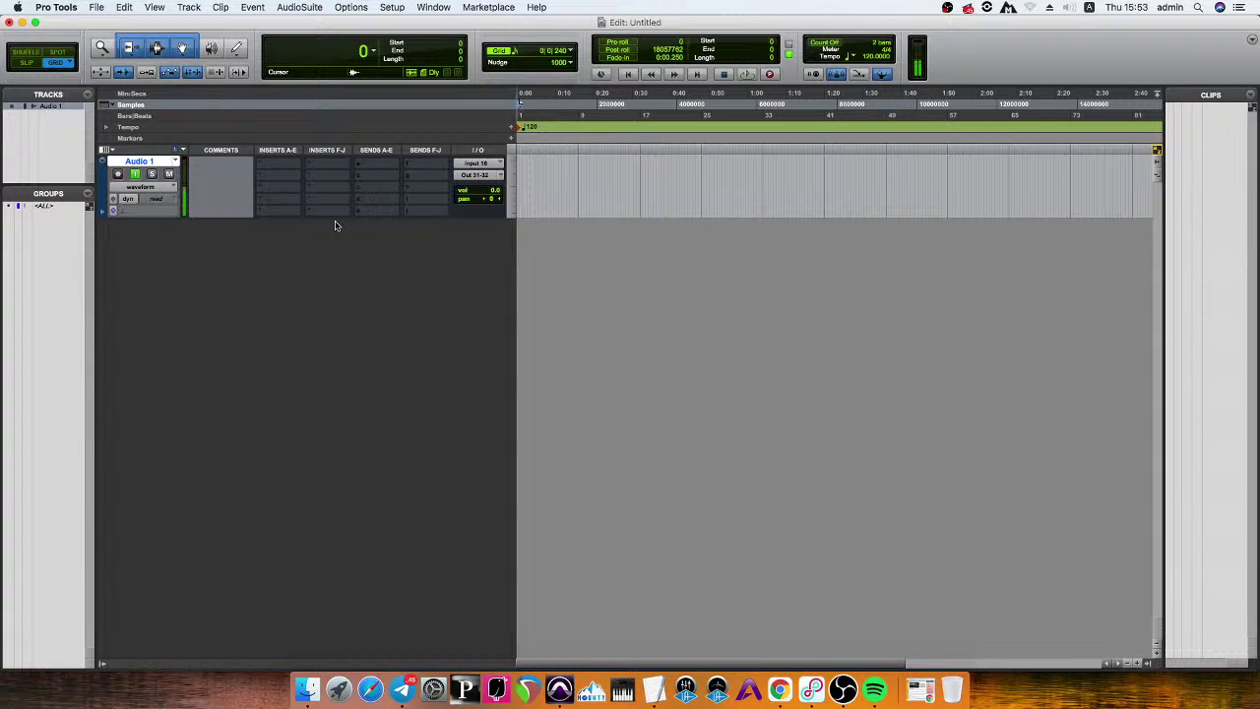
Add a send from Audio 1 to the stereo Output 5-6, set to 0.0 dB and pre-fader.
{"action": "left_click", "coordinate": [397, 164]}
{"action": "mouse_move", "coordinate": [414, 197]}
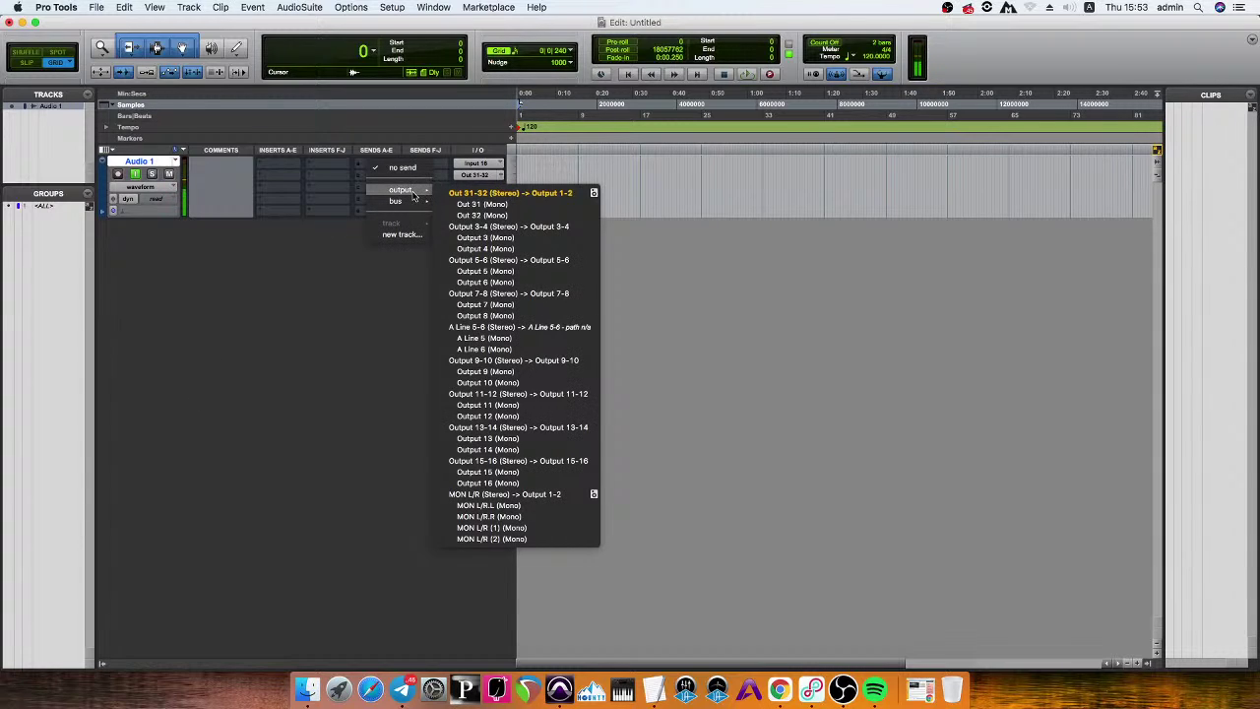
{"action": "left_click", "coordinate": [527, 260]}
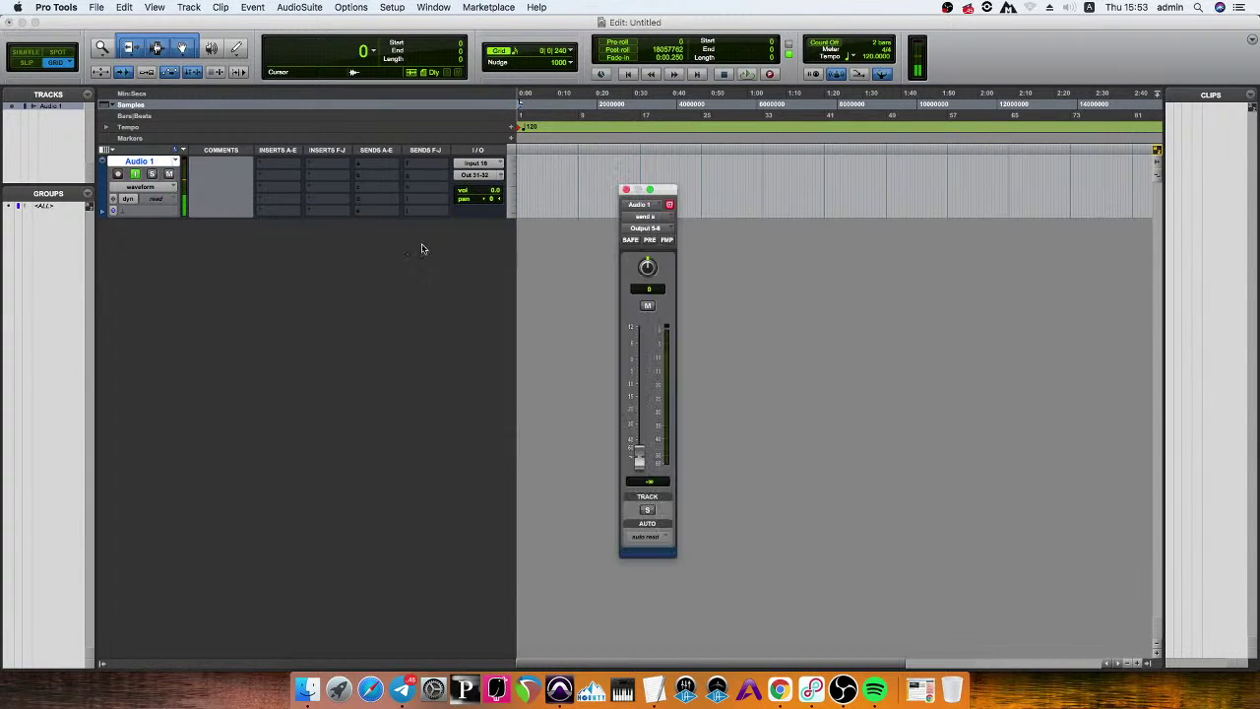
{"action": "left_click", "coordinate": [639, 453], "text": "alt"}
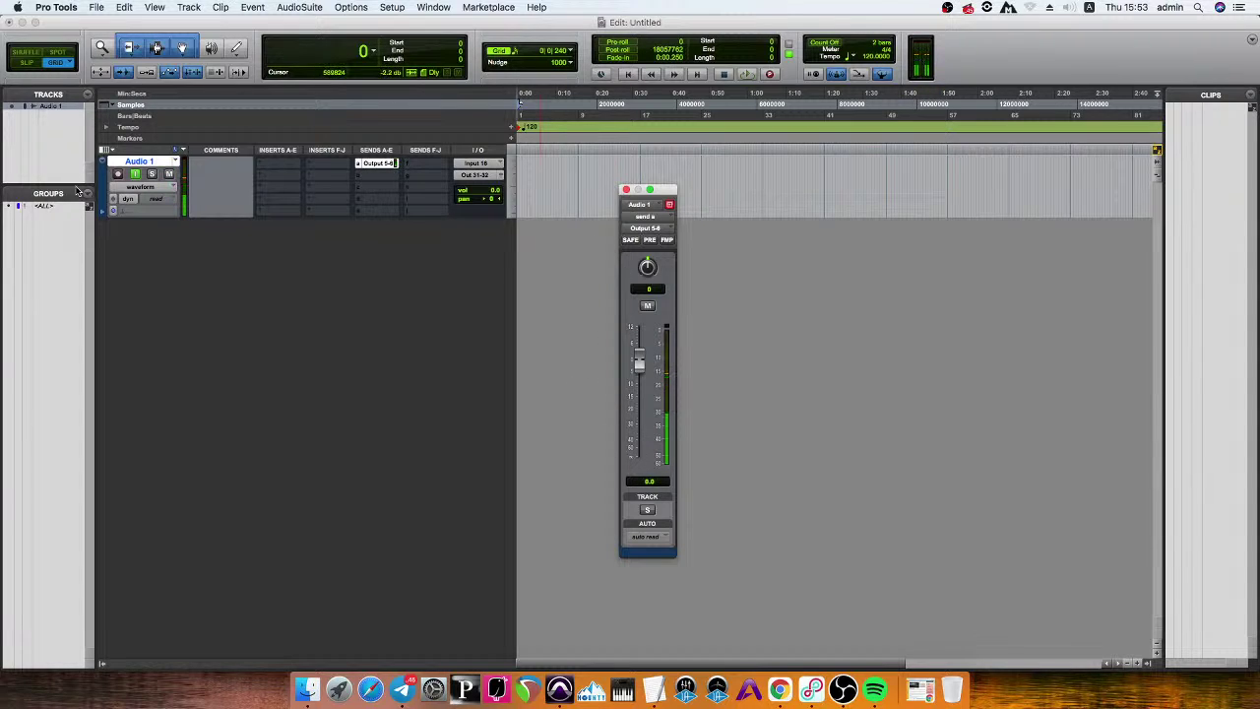
{"action": "left_click", "coordinate": [765, 192]}
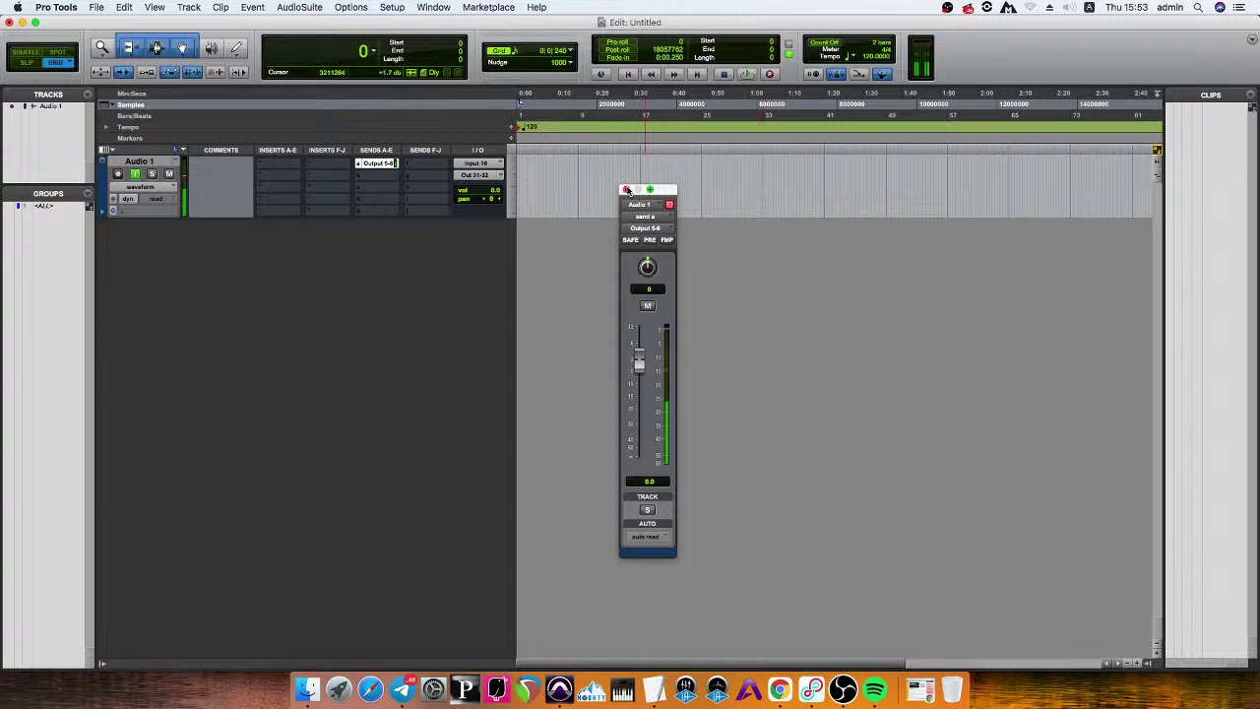
{"action": "left_click", "coordinate": [652, 243]}
{"action": "left_click", "coordinate": [652, 244]}
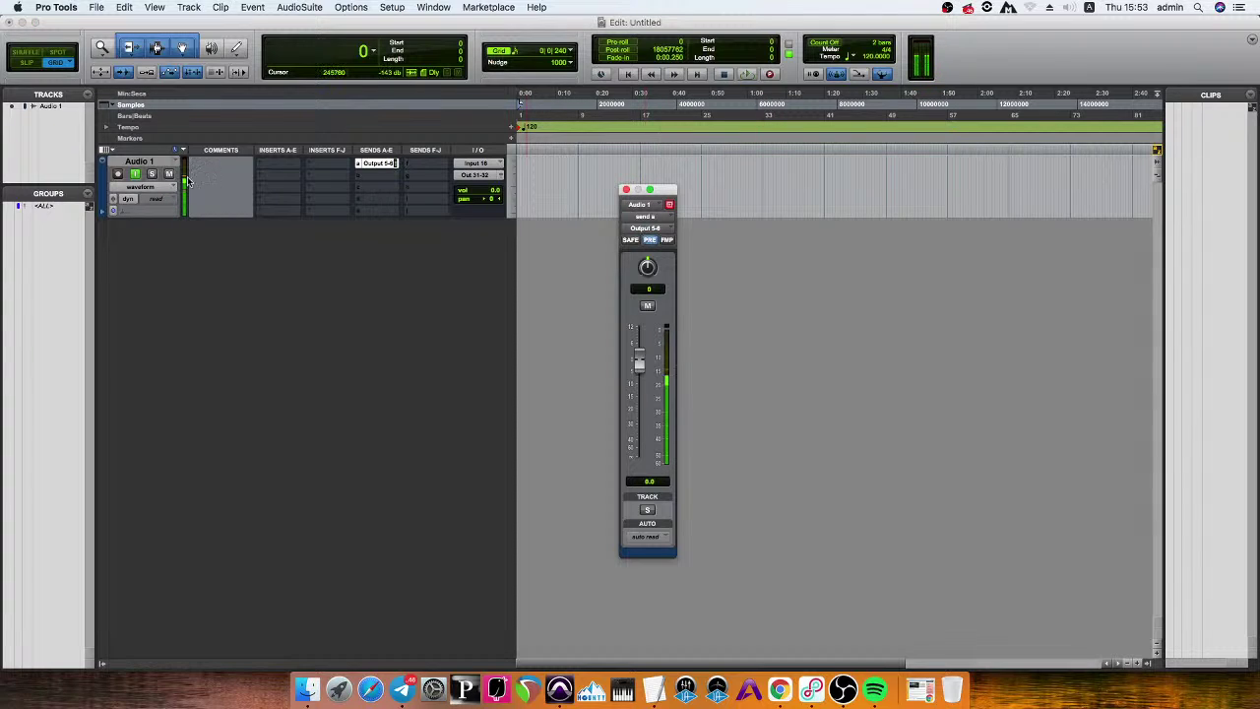
{"action": "left_click", "coordinate": [169, 164]}
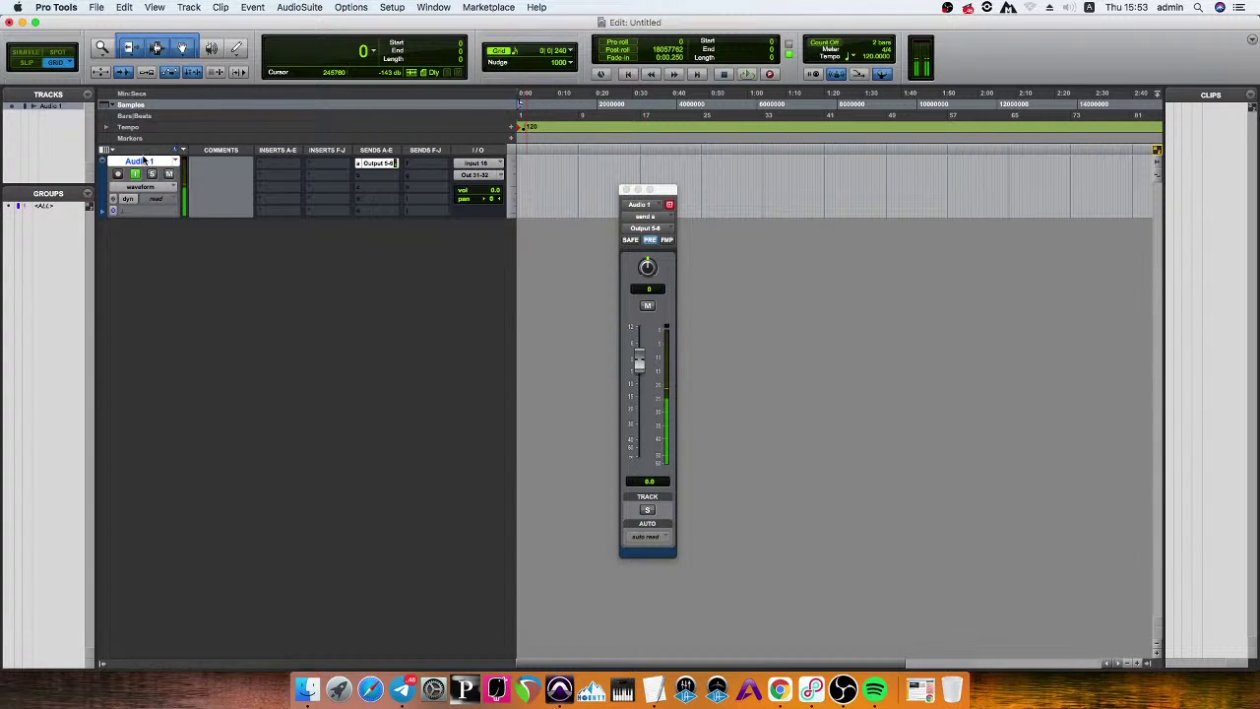
Open the new tracks dialog, consult the numbered microphone list in Telegram's Saved Messages with the chat list narrowed, and return to Pro Tools.
{"action": "key", "text": "super+shift+n"}
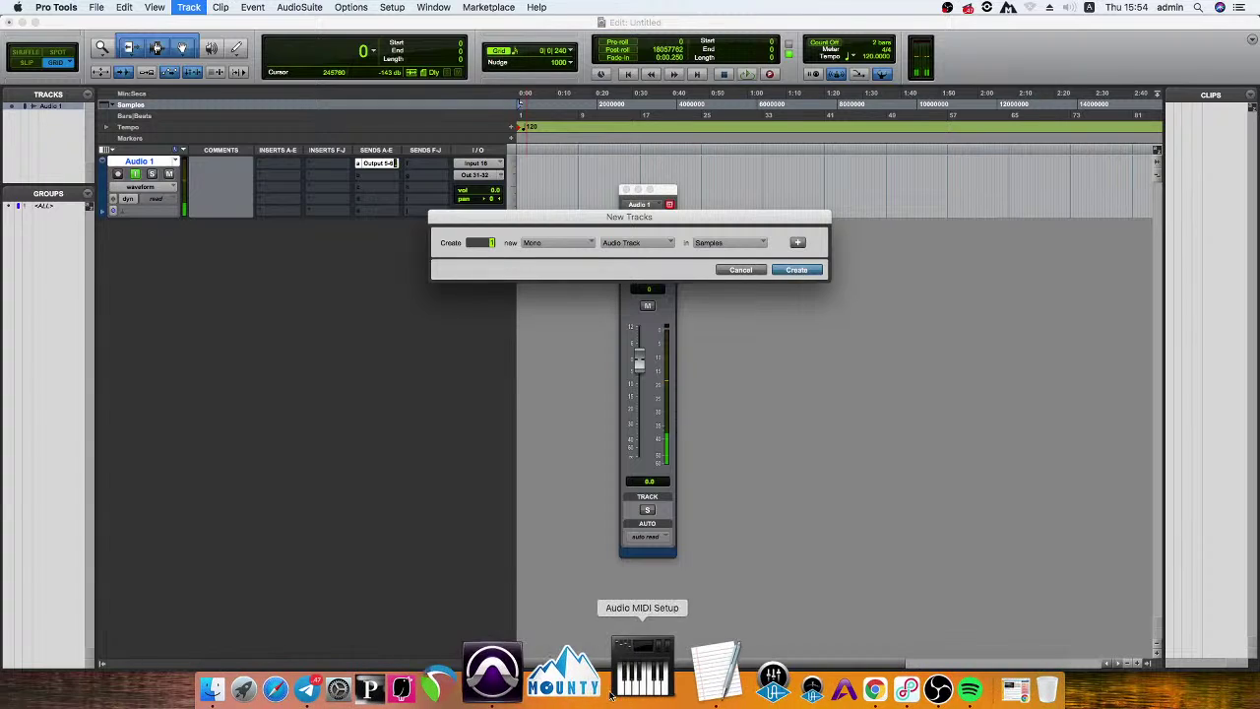
{"action": "left_click", "coordinate": [430, 666]}
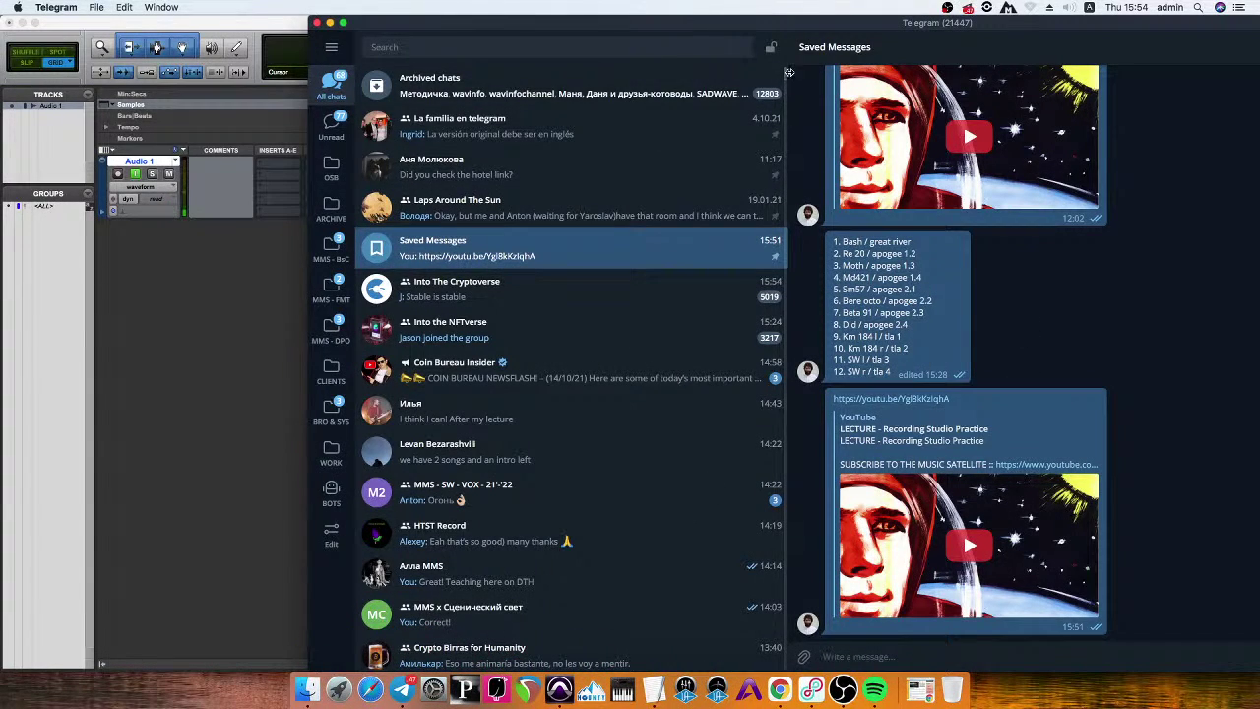
{"action": "left_click_drag", "start_coordinate": [787, 65], "coordinate": [442, 126]}
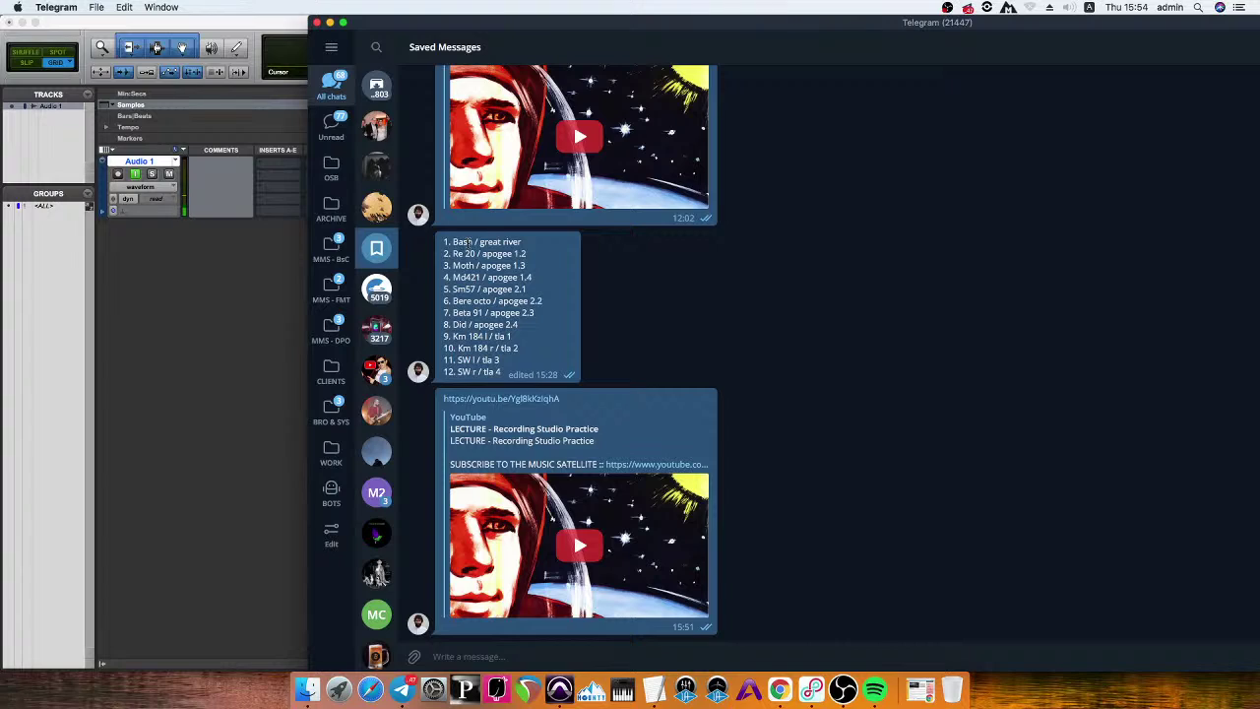
{"action": "triple_click", "coordinate": [461, 239]}
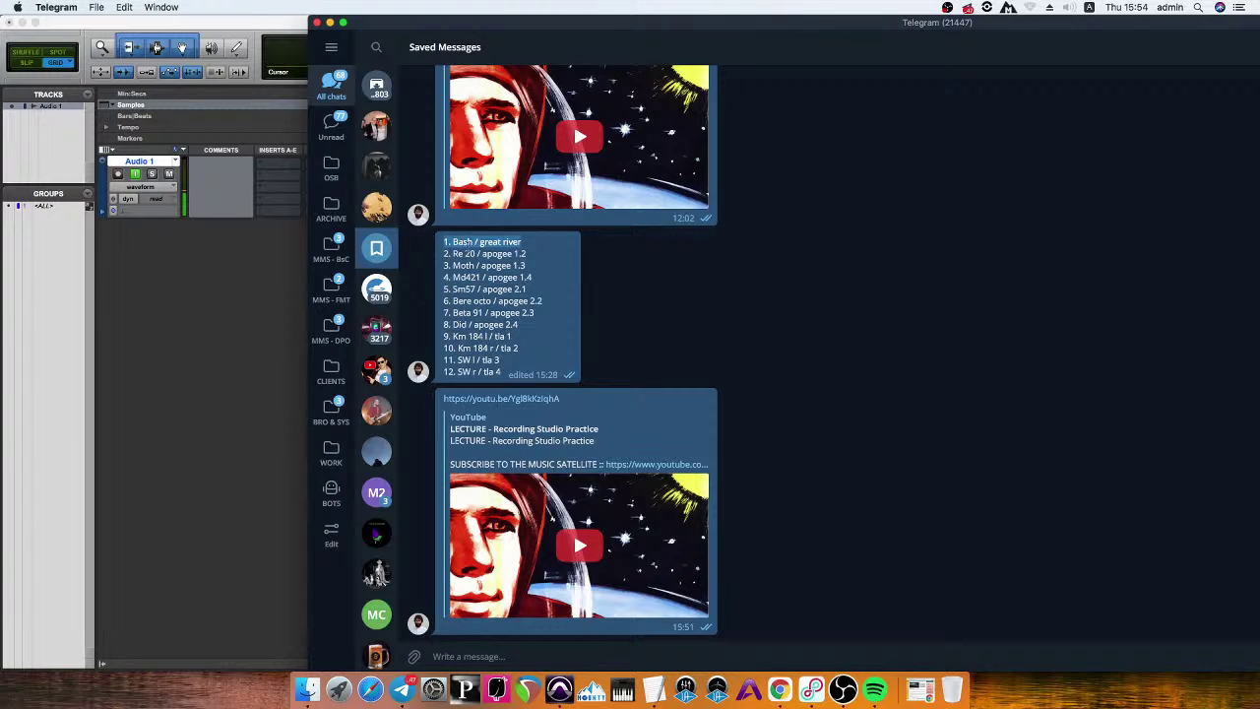
{"action": "left_click", "coordinate": [459, 240]}
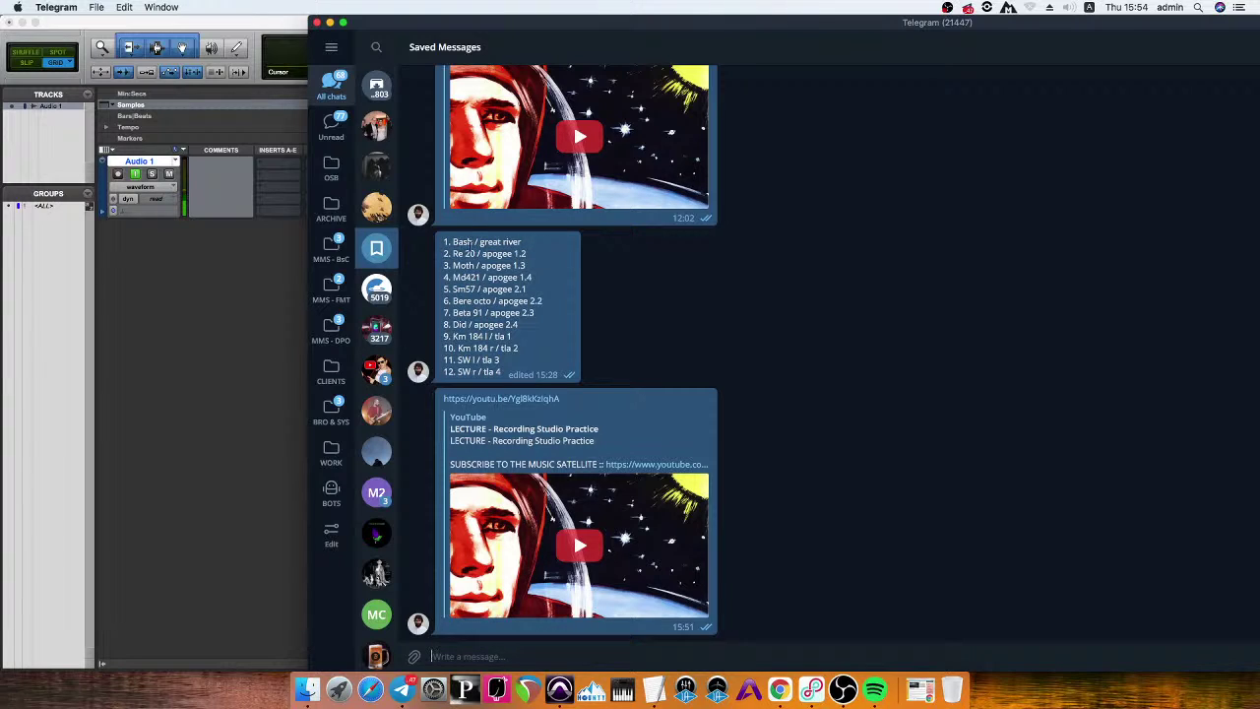
{"action": "triple_click", "coordinate": [462, 242]}
{"action": "left_click", "coordinate": [459, 240]}
{"action": "triple_click", "coordinate": [462, 241]}
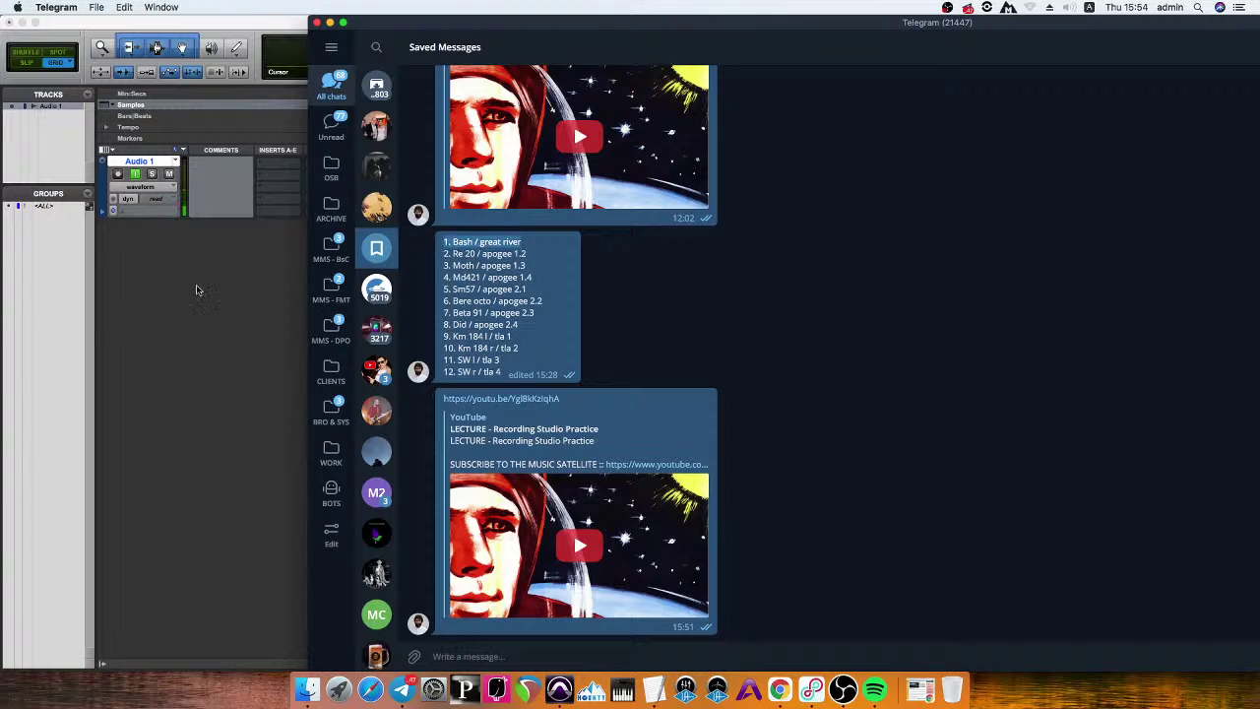
{"action": "left_click", "coordinate": [195, 289]}
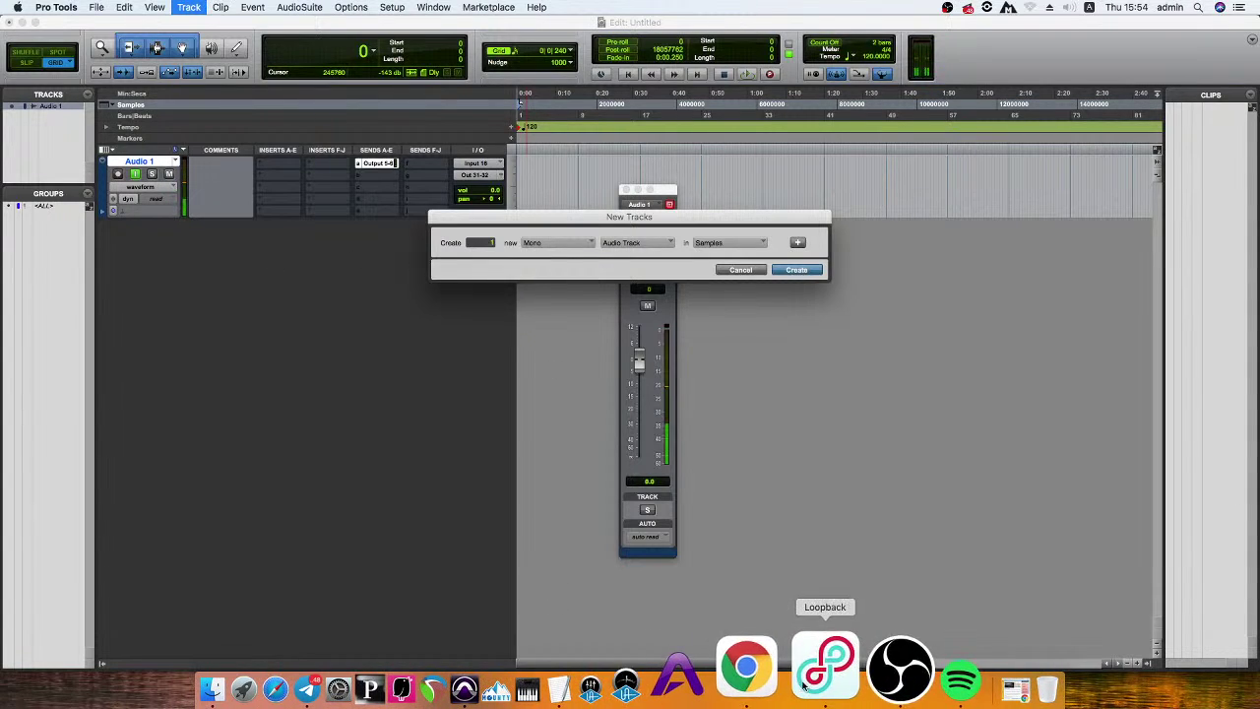
Check the stream's audio meters in OBS and adjust the system volume back in Pro Tools.
{"action": "left_click", "coordinate": [838, 672]}
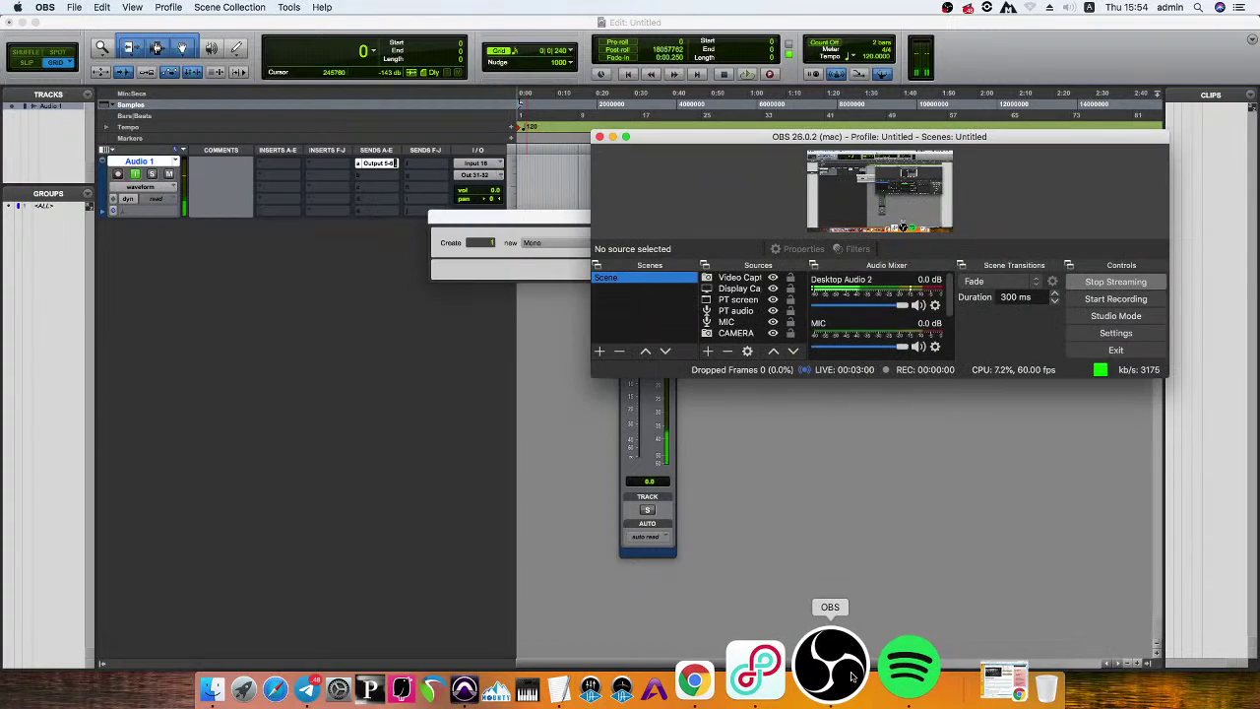
{"action": "left_click", "coordinate": [931, 523]}
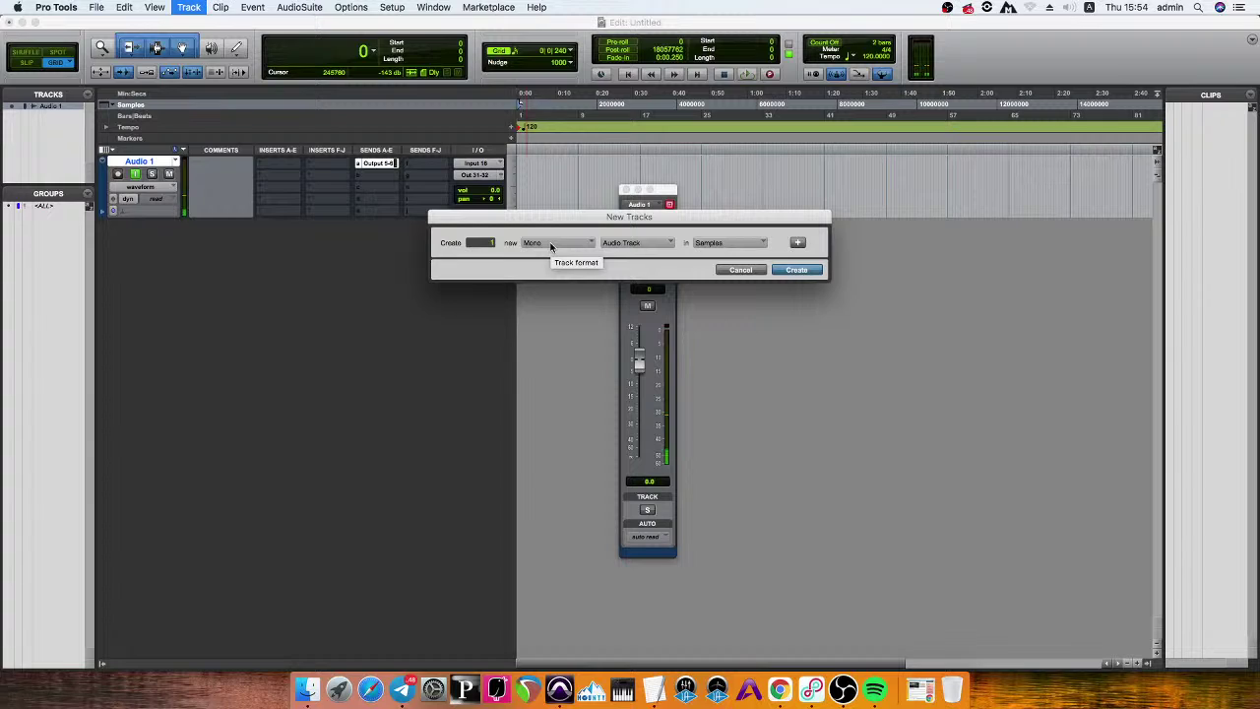
{"action": "key", "text": "XF86AudioLowerVolume"}
{"action": "key", "text": "XF86AudioLowerVolume"}
{"action": "key", "text": "XF86AudioRaiseVolume"}
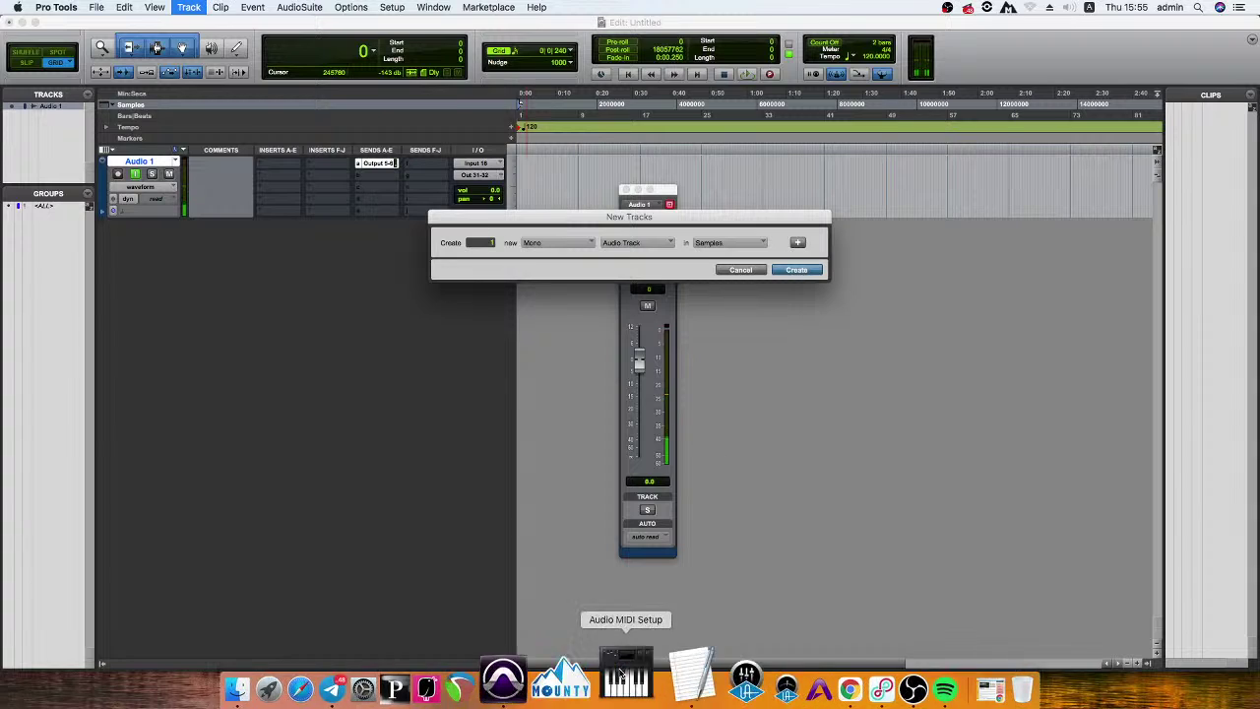
Review the microphone and preamp list in Telegram's Saved Messages, highlighting its first line.
{"action": "left_click", "coordinate": [404, 670]}
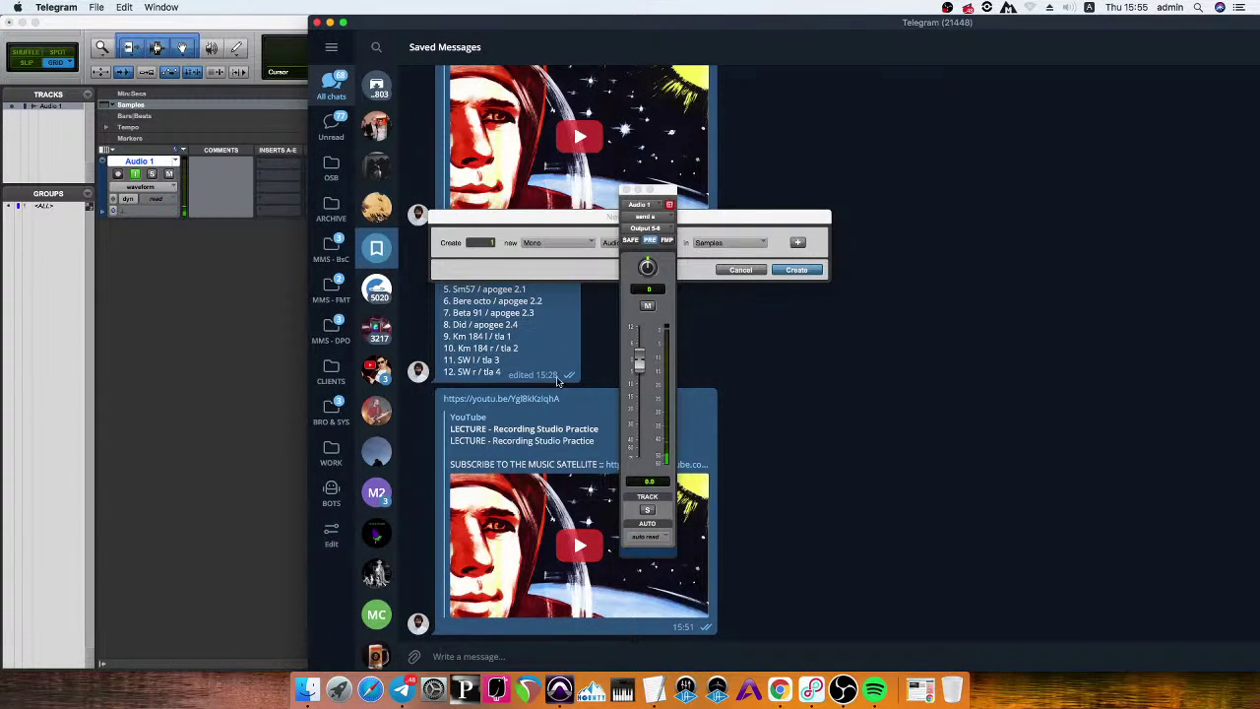
{"action": "scroll", "coordinate": [487, 315], "scroll_direction": "up", "scroll_amount": 2}
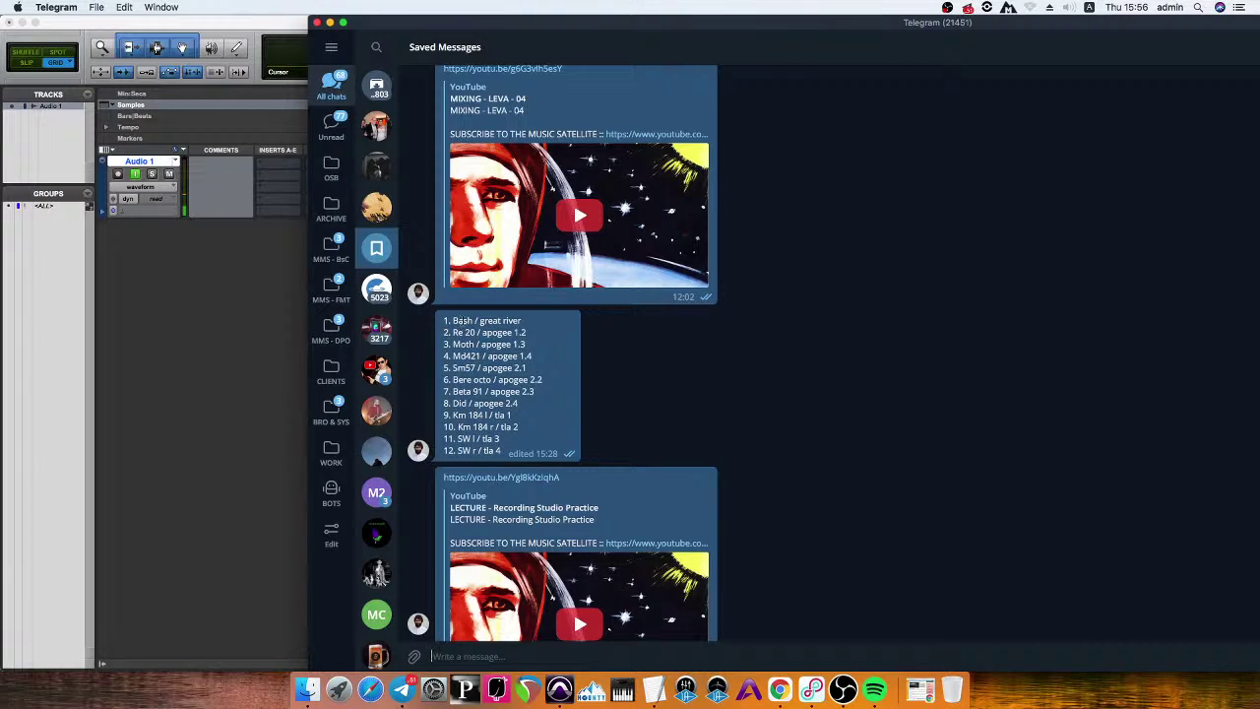
{"action": "left_click_drag", "start_coordinate": [445, 322], "coordinate": [522, 321]}
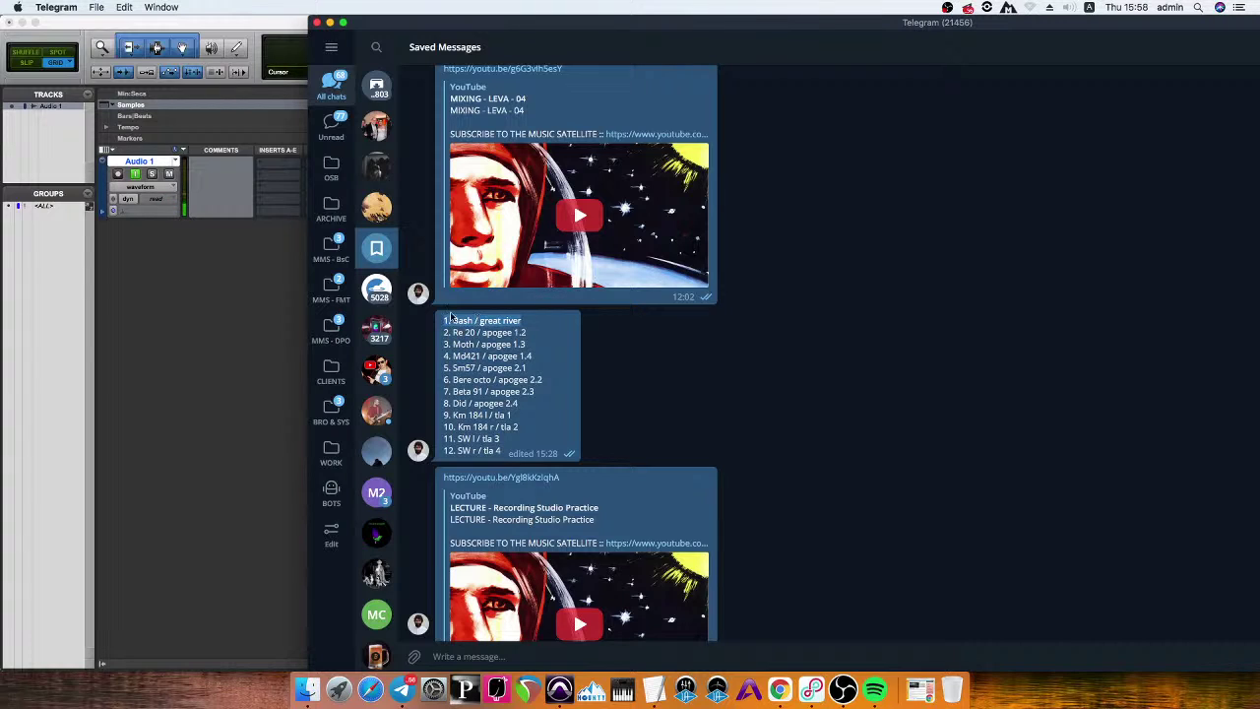
Return to Pro Tools and create 12 new mono audio tracks in Samples.
{"action": "left_click", "coordinate": [203, 237]}
{"action": "key", "text": "super+shift+n"}
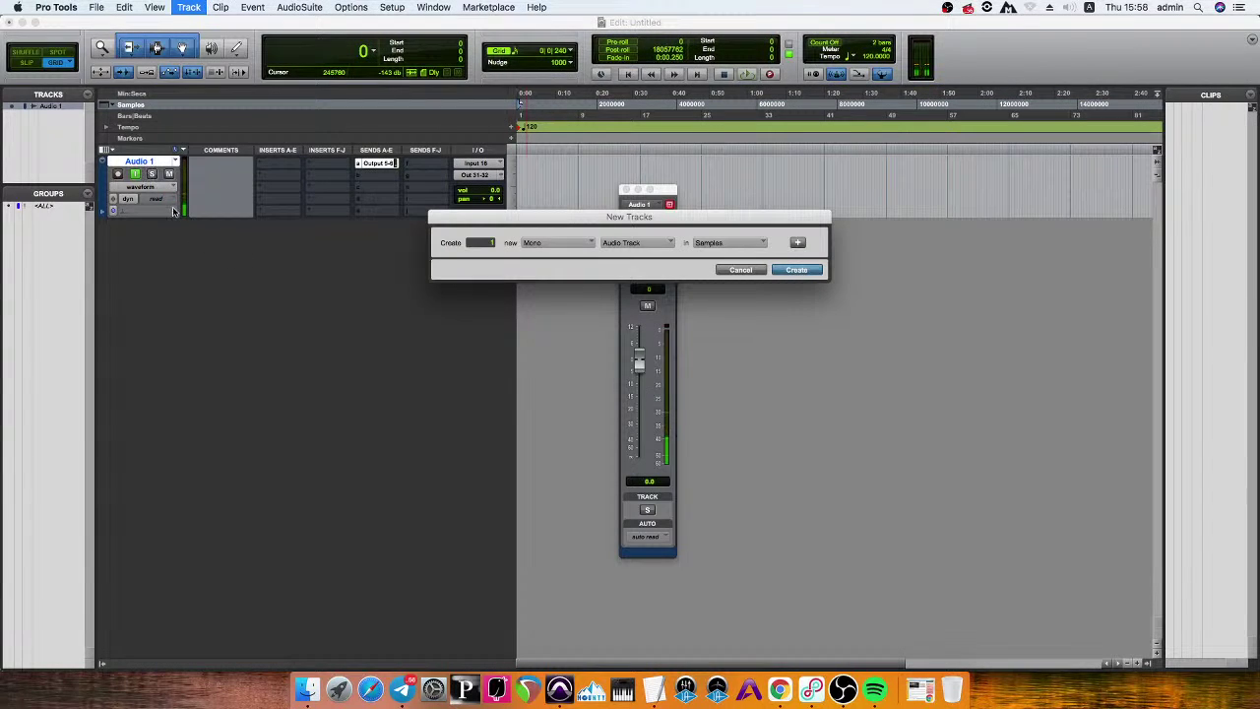
{"action": "key", "text": "super+shift+Down"}
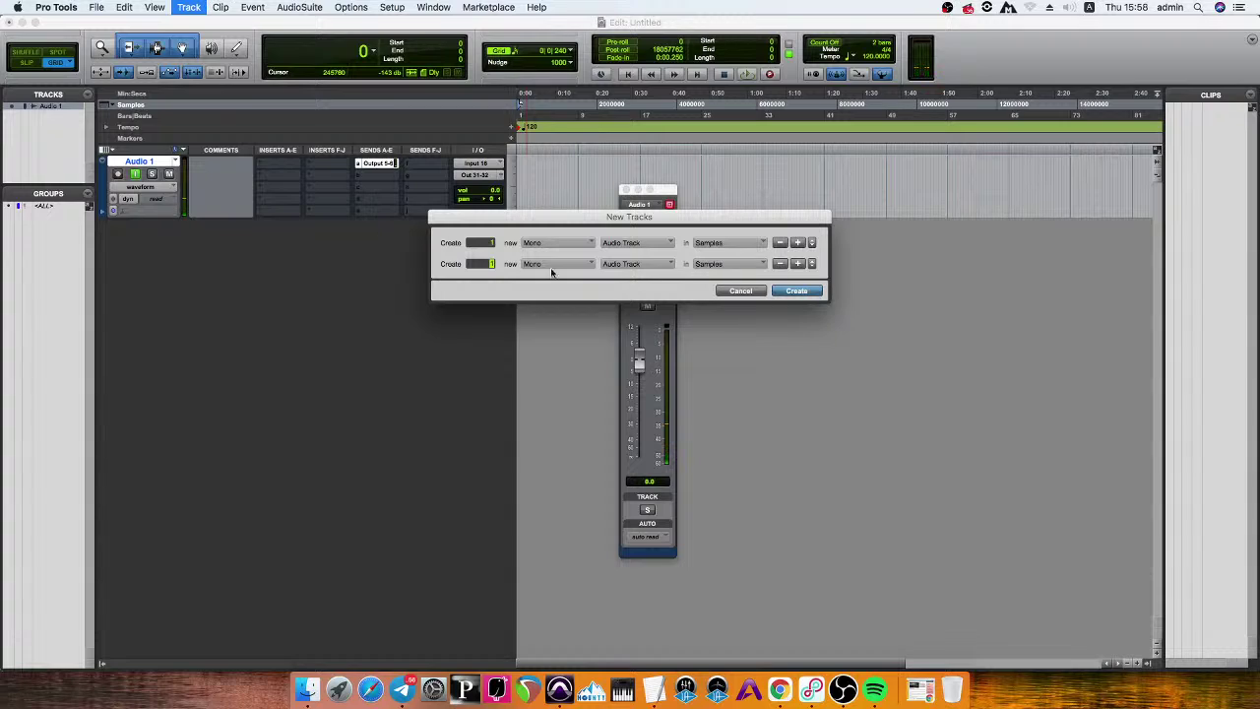
{"action": "left_click", "coordinate": [780, 264]}
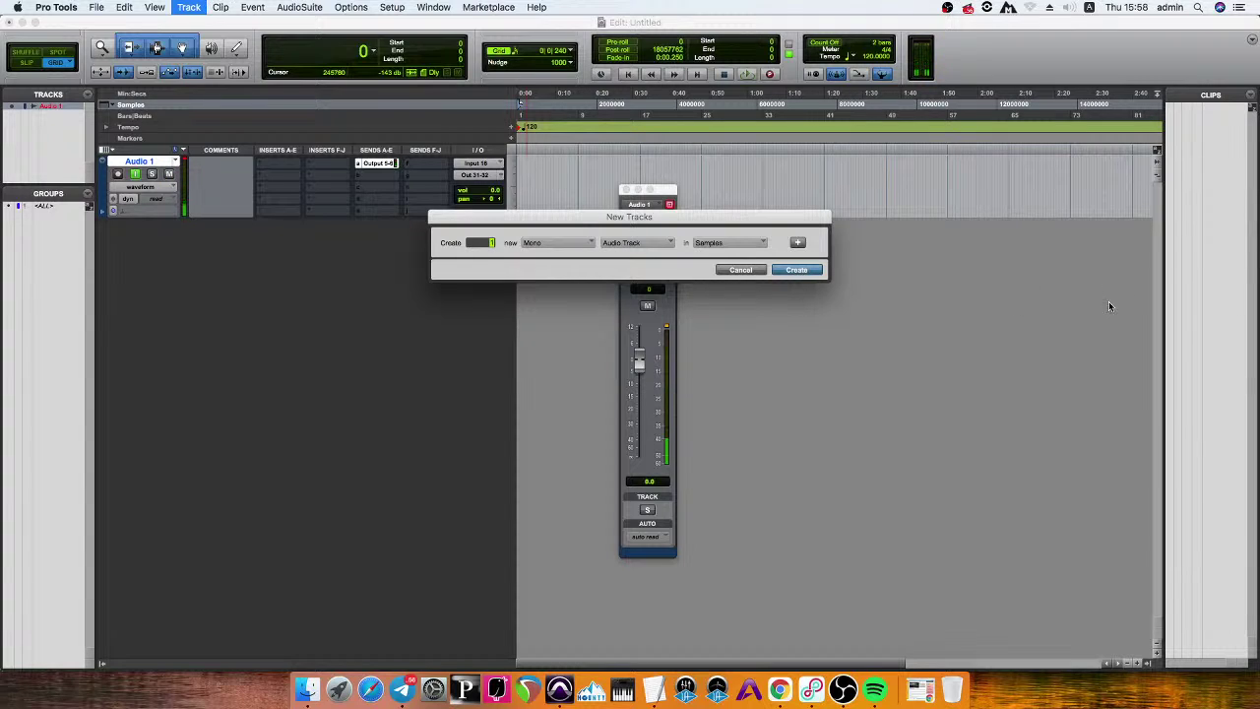
{"action": "type", "text": "12"}
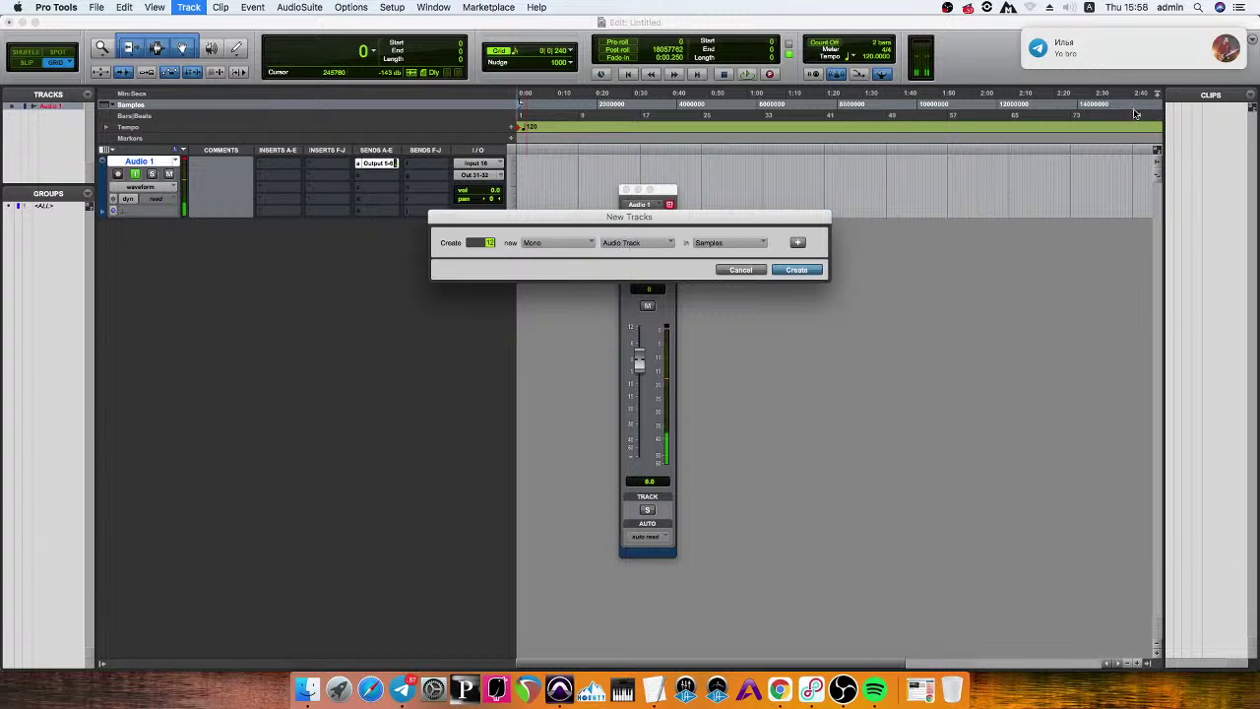
{"action": "key", "text": "Return"}
Open the incoming Telegram message and reply with "yo bratan!" and "Im giving a lecture now on b!".
{"action": "left_click", "coordinate": [1130, 54]}
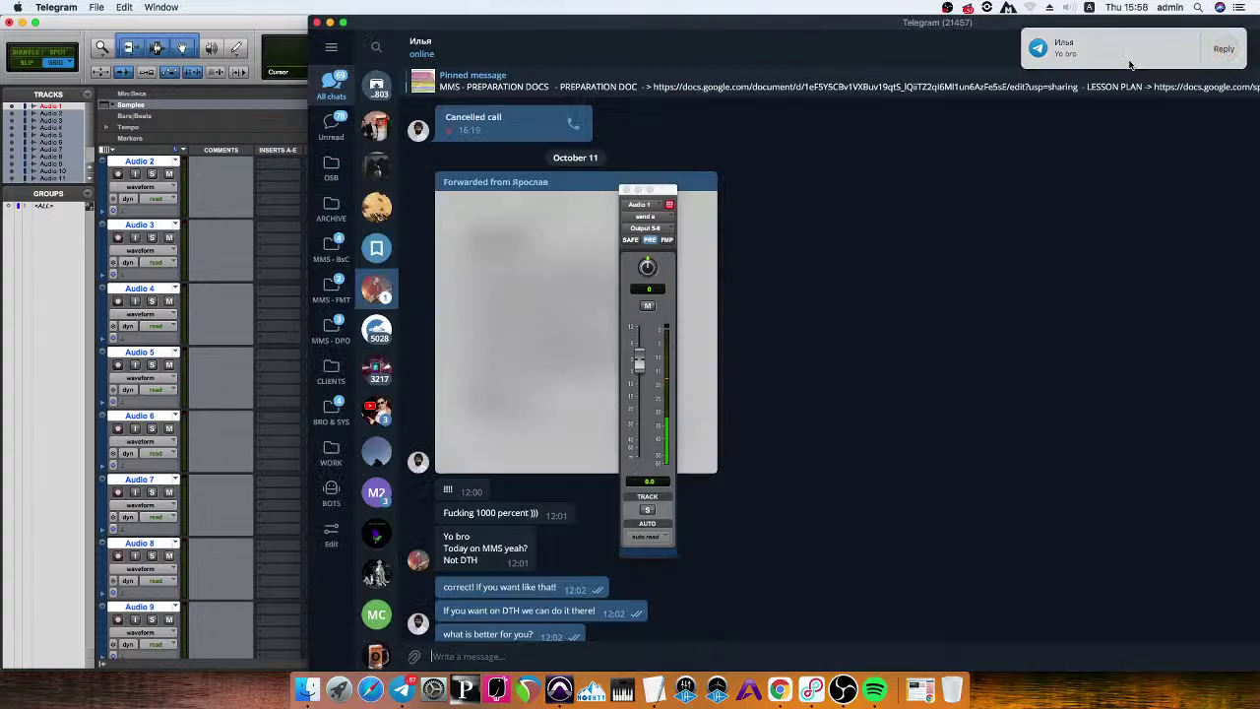
{"action": "type", "text": "yo bratan!"}
{"action": "key", "text": "Return"}
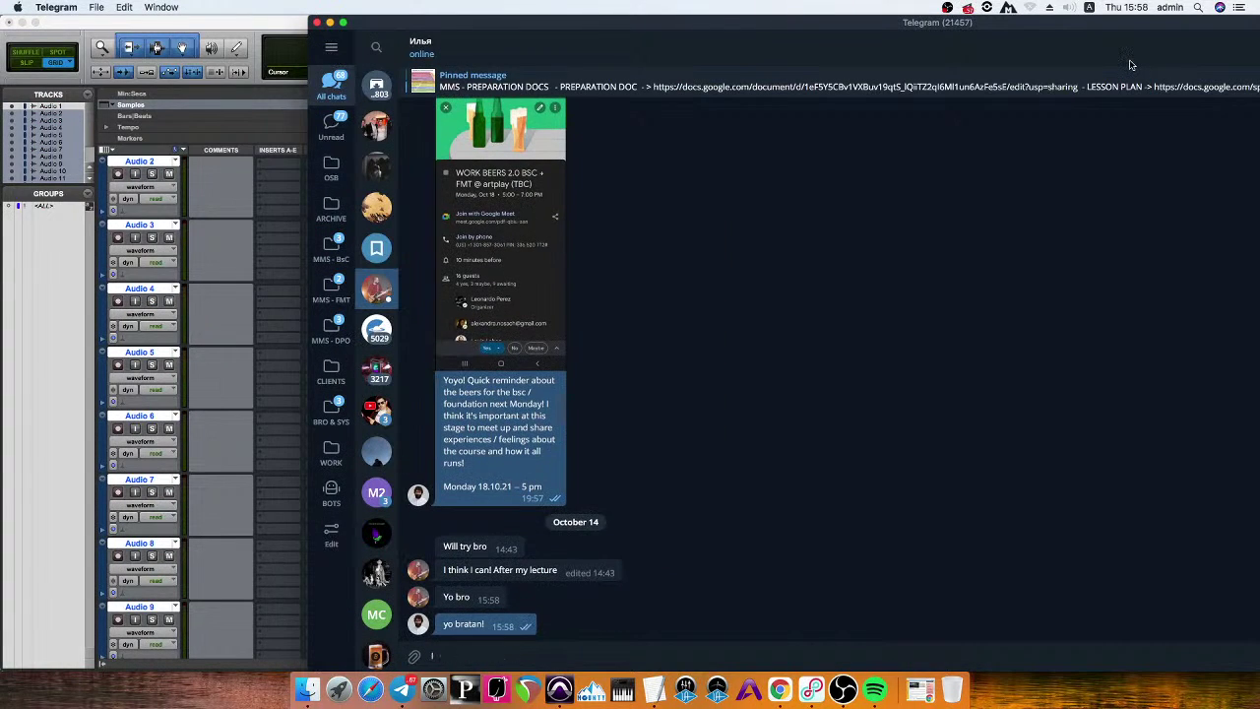
{"action": "type", "text": "Im in"}
{"action": "key", "text": "BackSpace"}
{"action": "key", "text": "BackSpace"}
{"action": "type", "text": "giving a lecture now on b"}
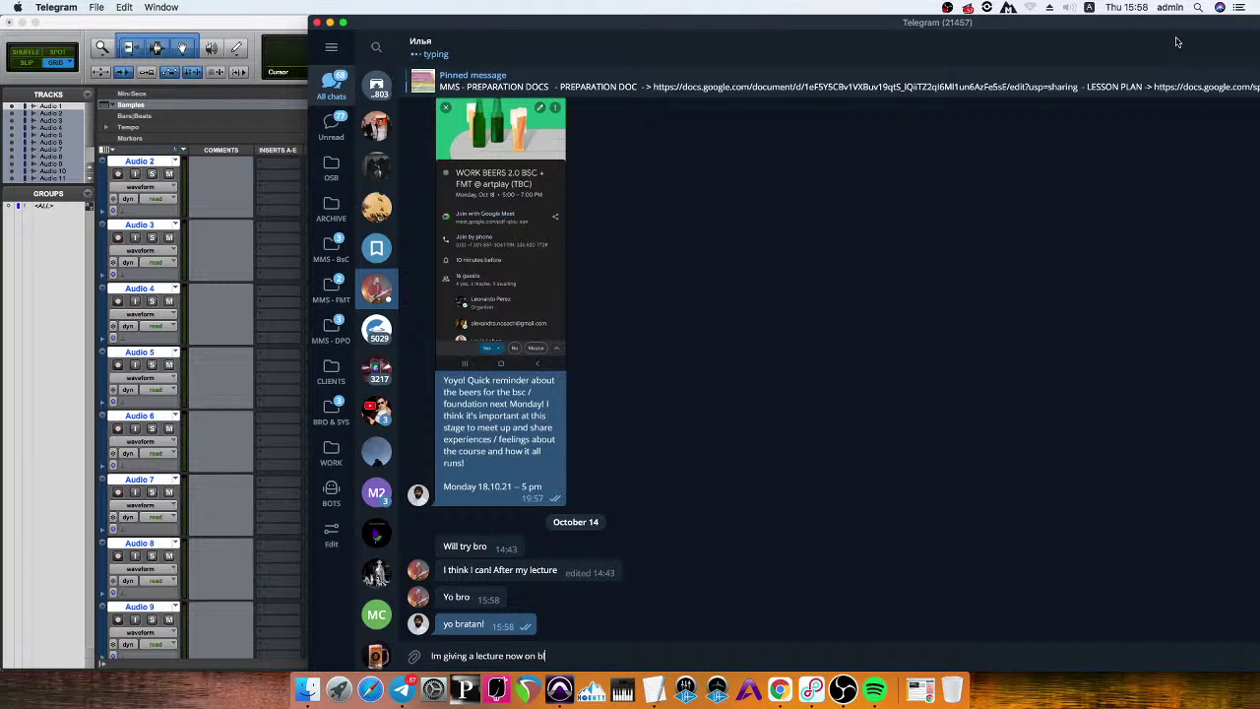
{"action": "key", "text": "Return"}
Send the contact "by the way! I copied the keys!!", a joke about no more lost keys, and ":D".
{"action": "type", "text": "by the way! I cop"}
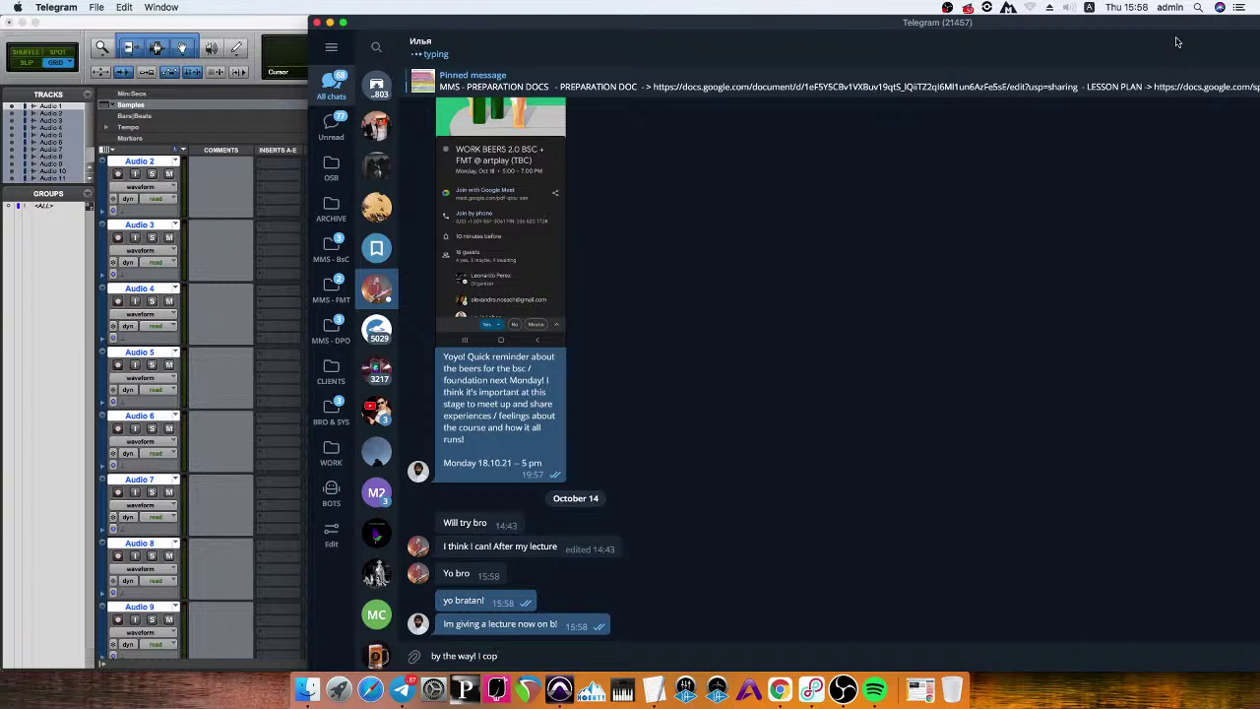
{"action": "type", "text": "s"}
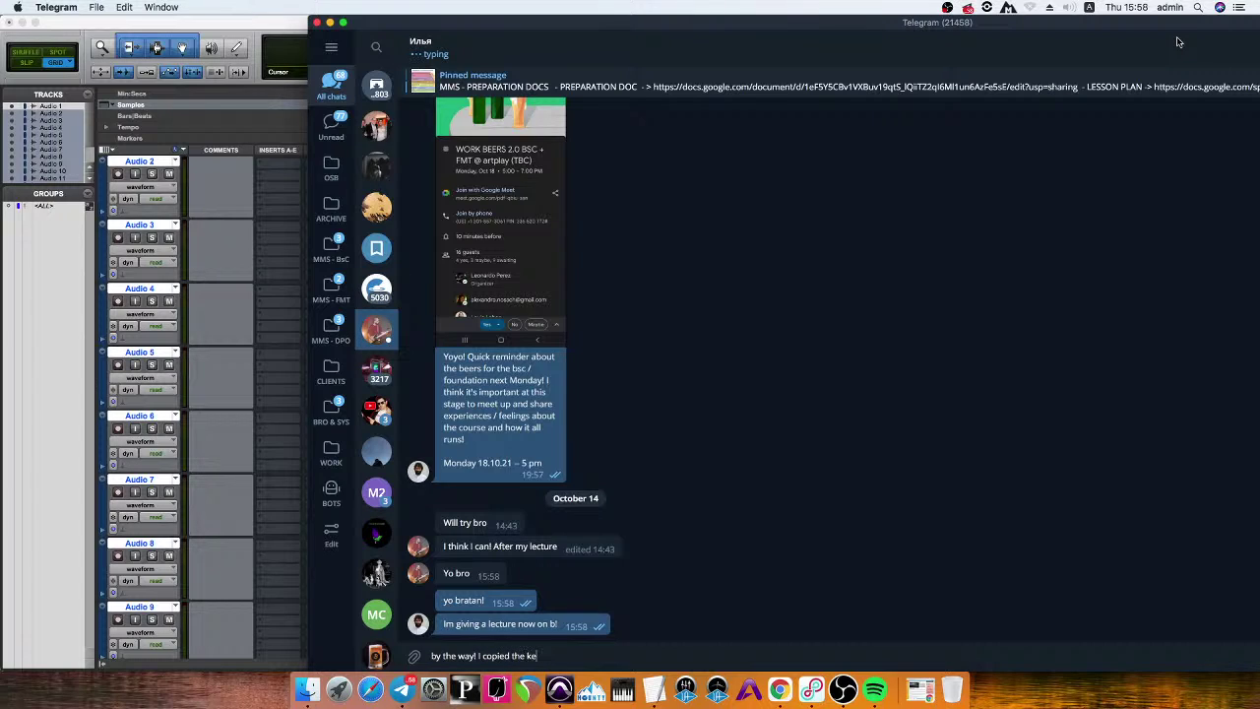
{"action": "type", "text": "ys!!"}
{"action": "key", "text": "Return"}
{"action": "type", "text": "so"}
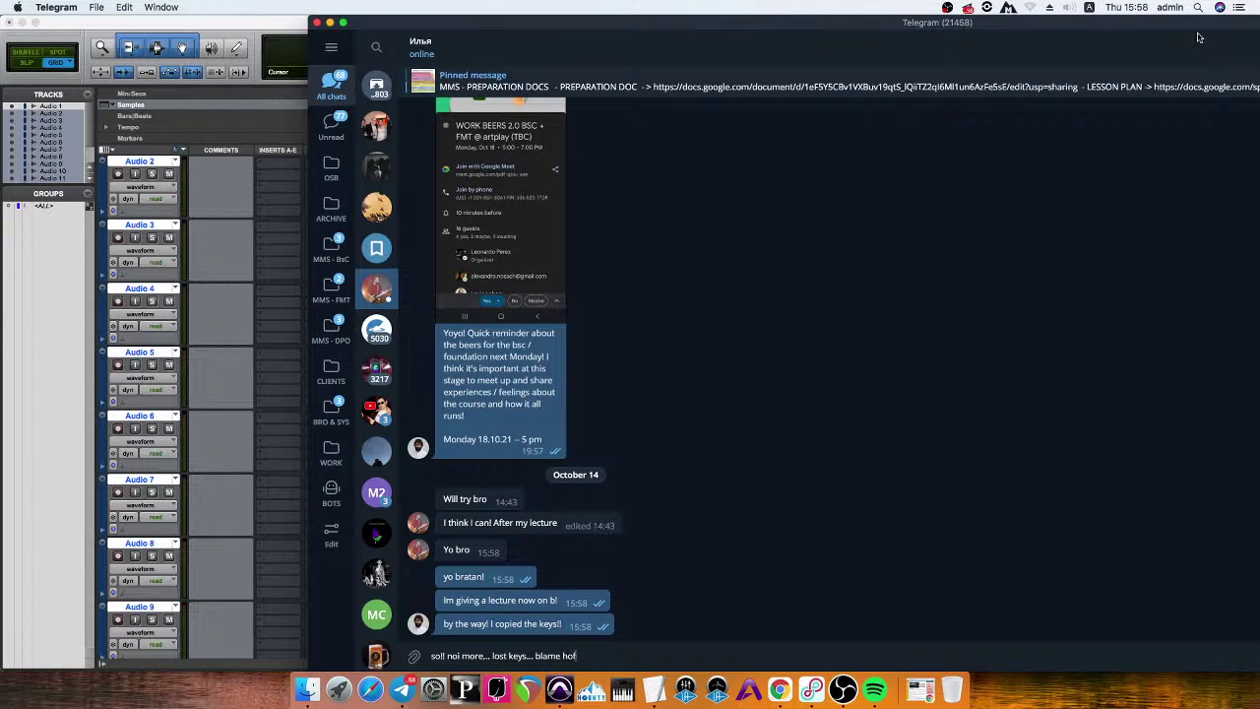
{"action": "type", "text": "! noi more... lost keys... blame hofmann!"}
{"action": "key", "text": "Return"}
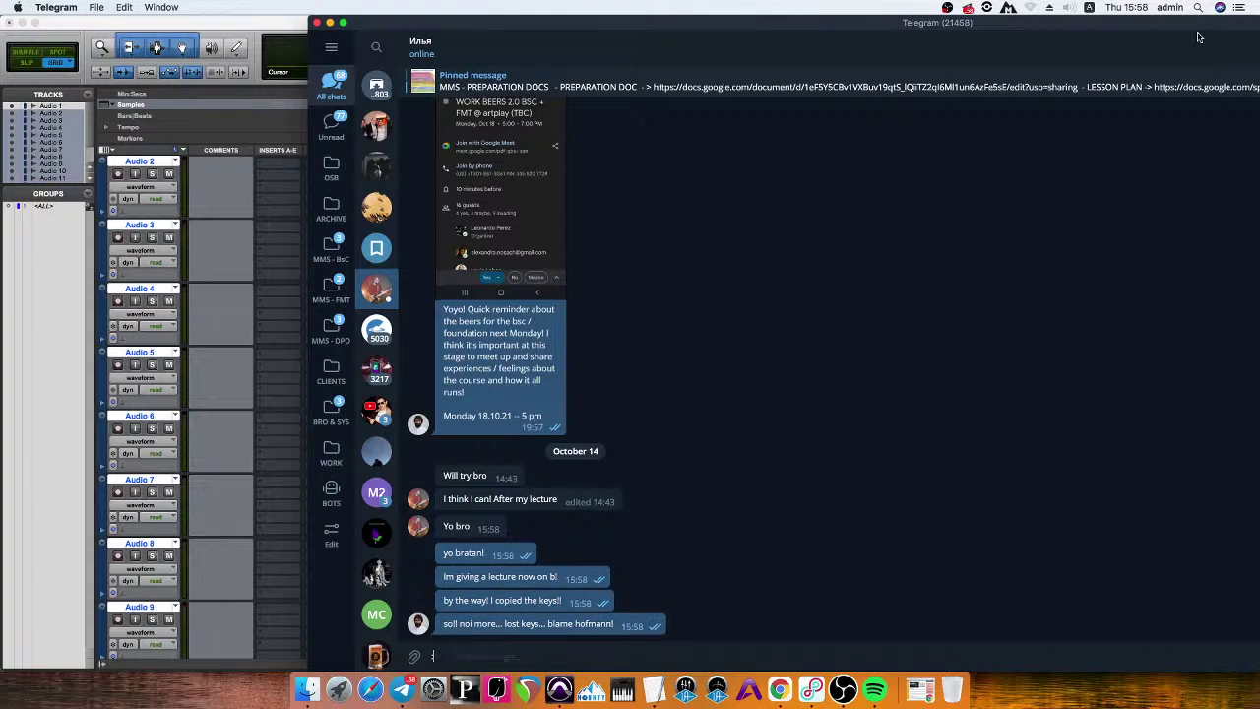
{"action": "type", "text": ":D"}
{"action": "key", "text": "Return"}
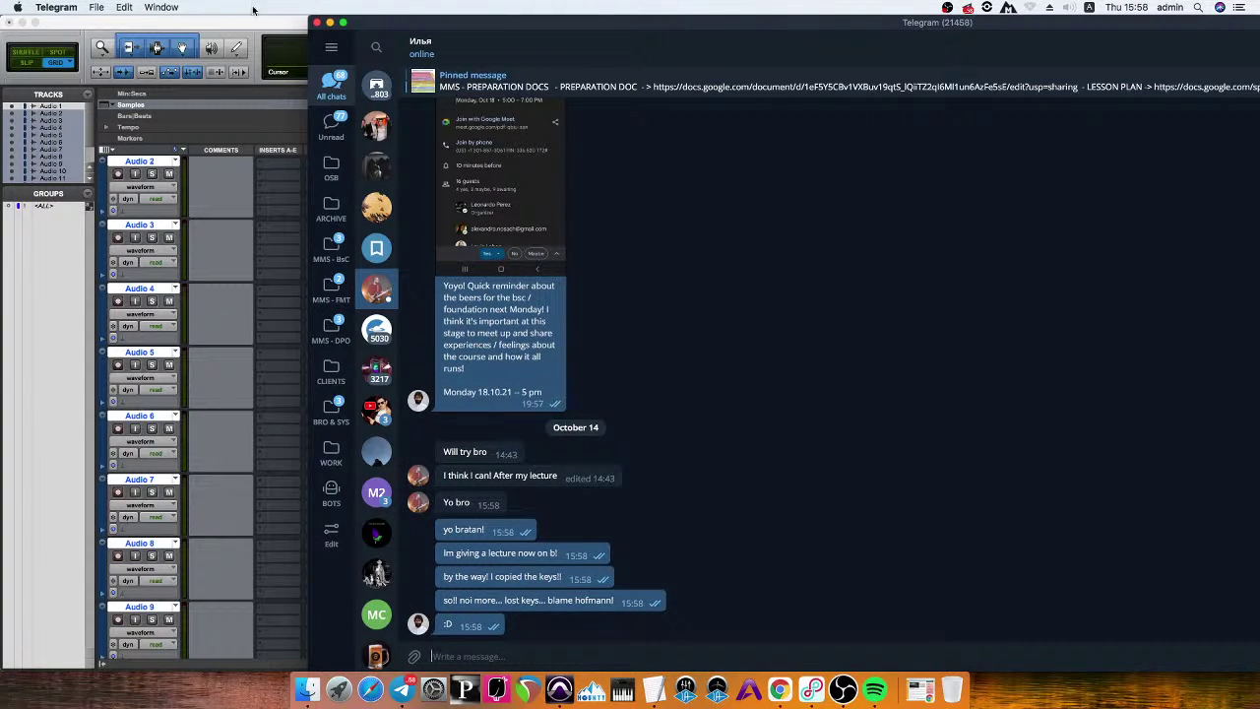
Return to Pro Tools, move track Audio 1 below Audio 13 and rename it TB.
{"action": "left_click", "coordinate": [280, 25]}
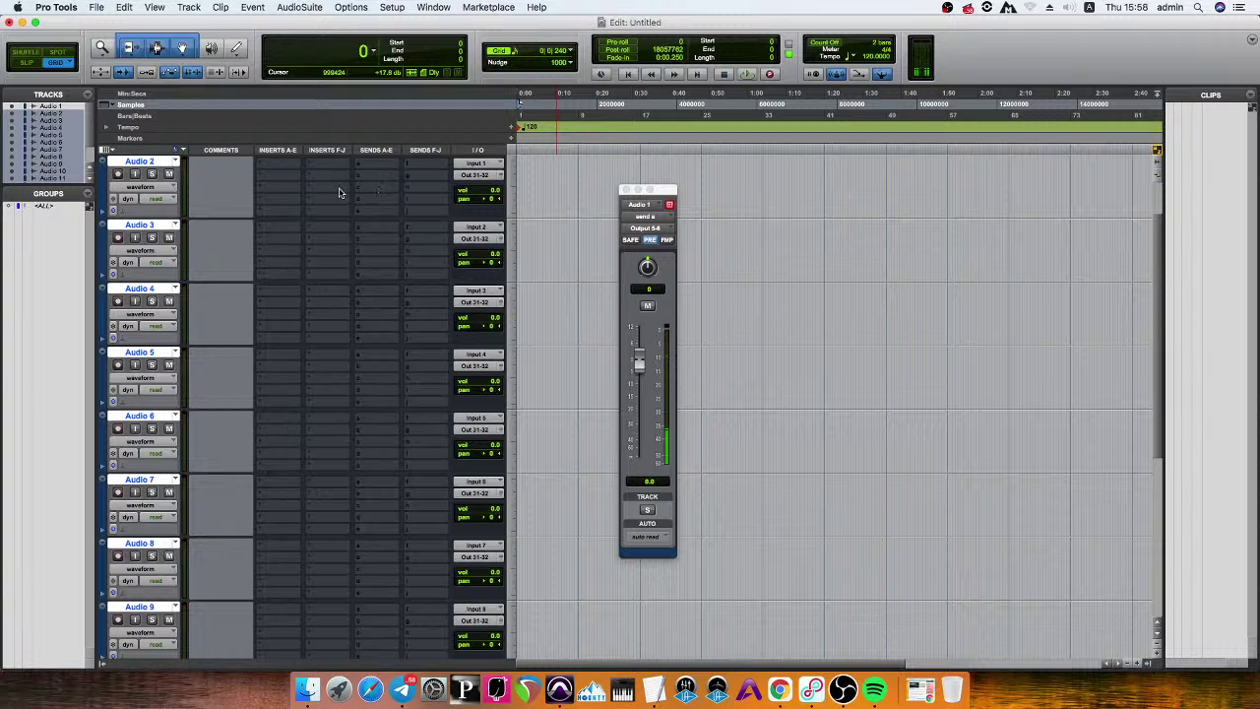
{"action": "left_click", "coordinate": [141, 164]}
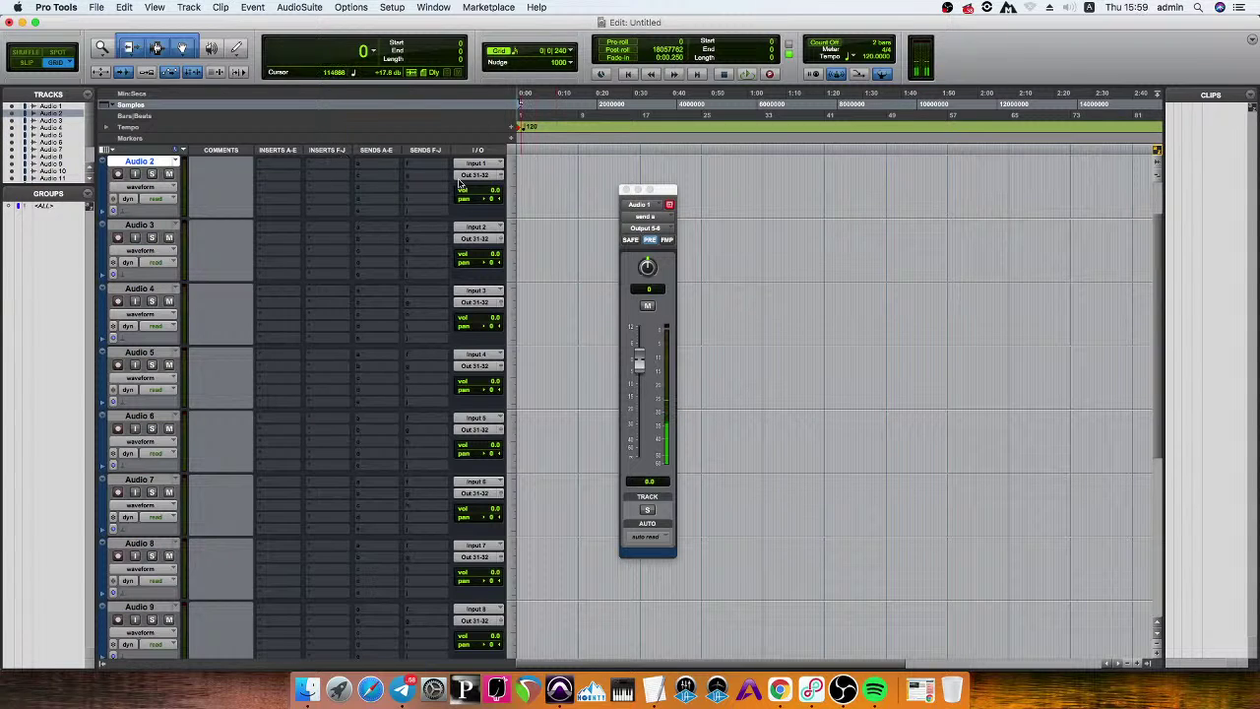
{"action": "scroll", "coordinate": [423, 246], "scroll_direction": "down", "scroll_amount": 5}
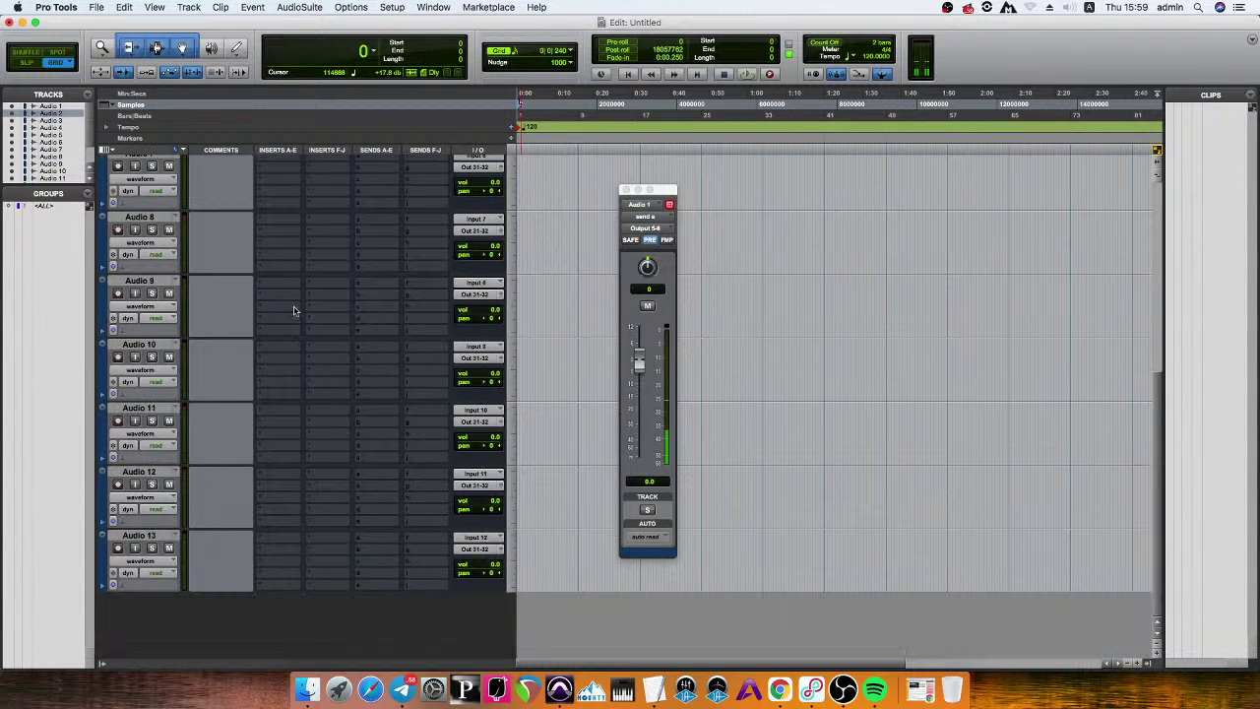
{"action": "scroll", "coordinate": [299, 438], "scroll_direction": "up", "scroll_amount": 6}
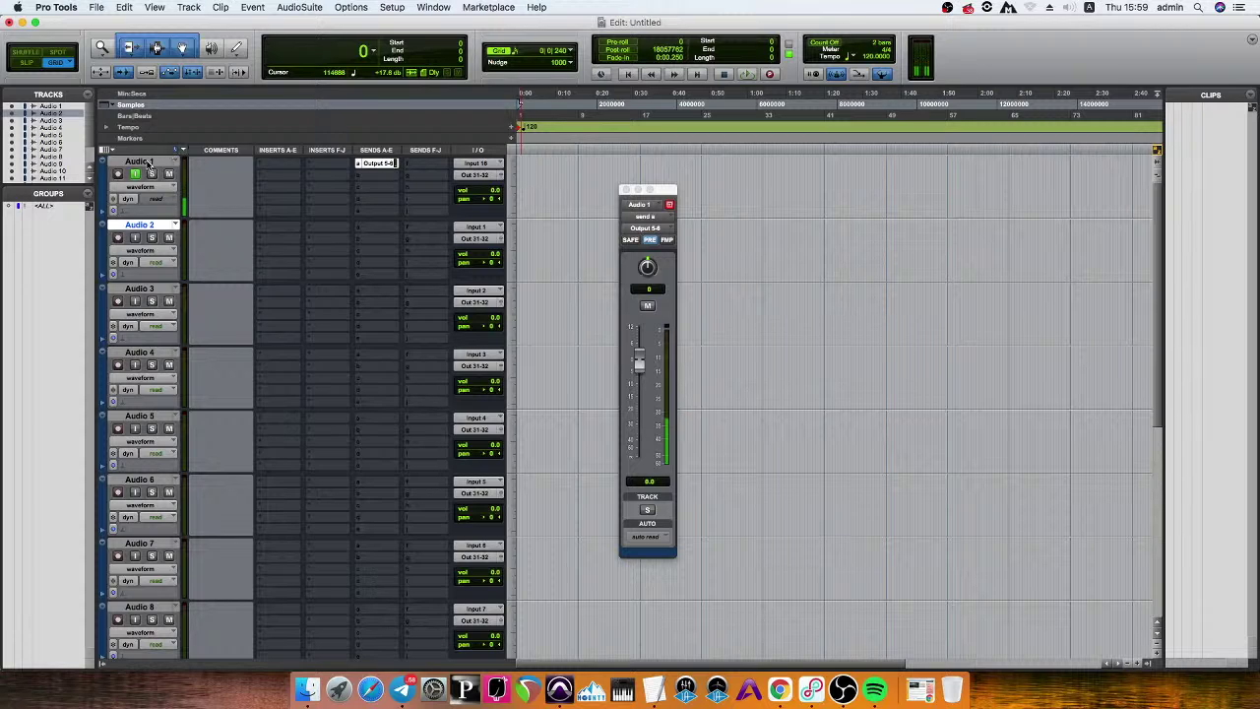
{"action": "left_click", "coordinate": [143, 162]}
{"action": "left_click_drag", "start_coordinate": [150, 190], "coordinate": [138, 581]}
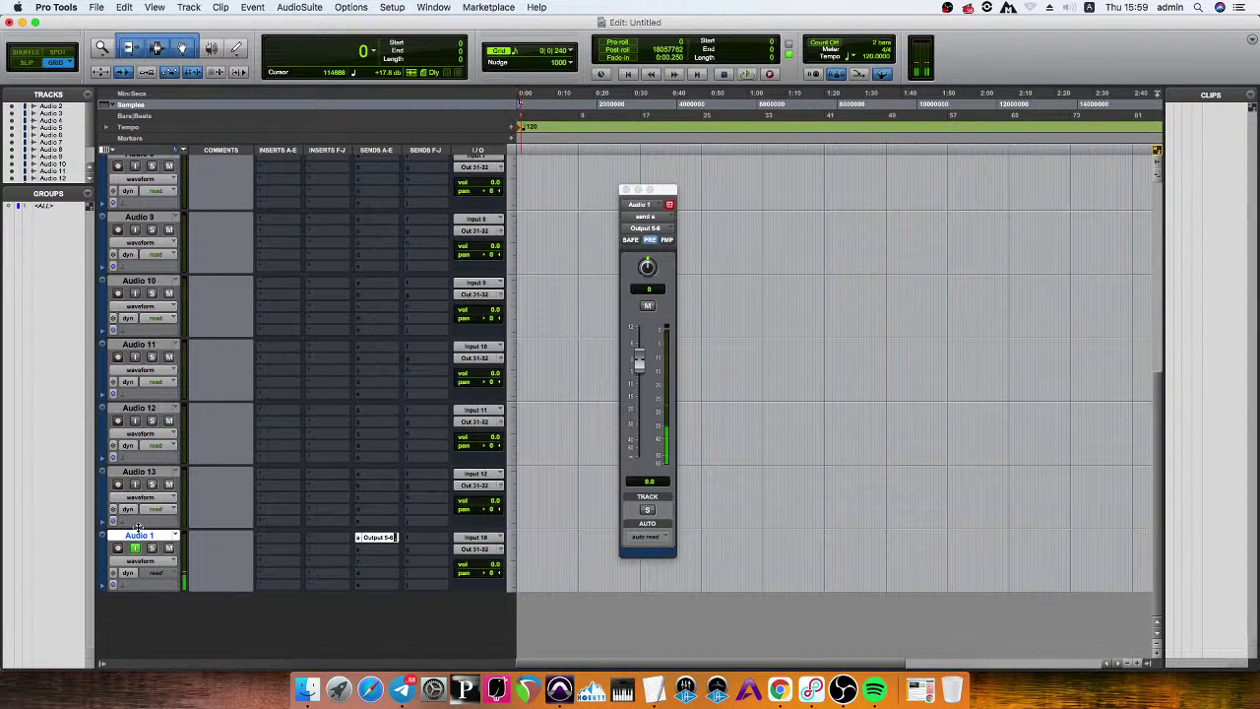
{"action": "double_click", "coordinate": [138, 536]}
{"action": "type", "text": "TB"}
{"action": "key", "text": "Return"}
Select track Audio 2 and turn on its input monitoring.
{"action": "scroll", "coordinate": [174, 313], "scroll_direction": "up", "scroll_amount": 5}
{"action": "left_click", "coordinate": [141, 162]}
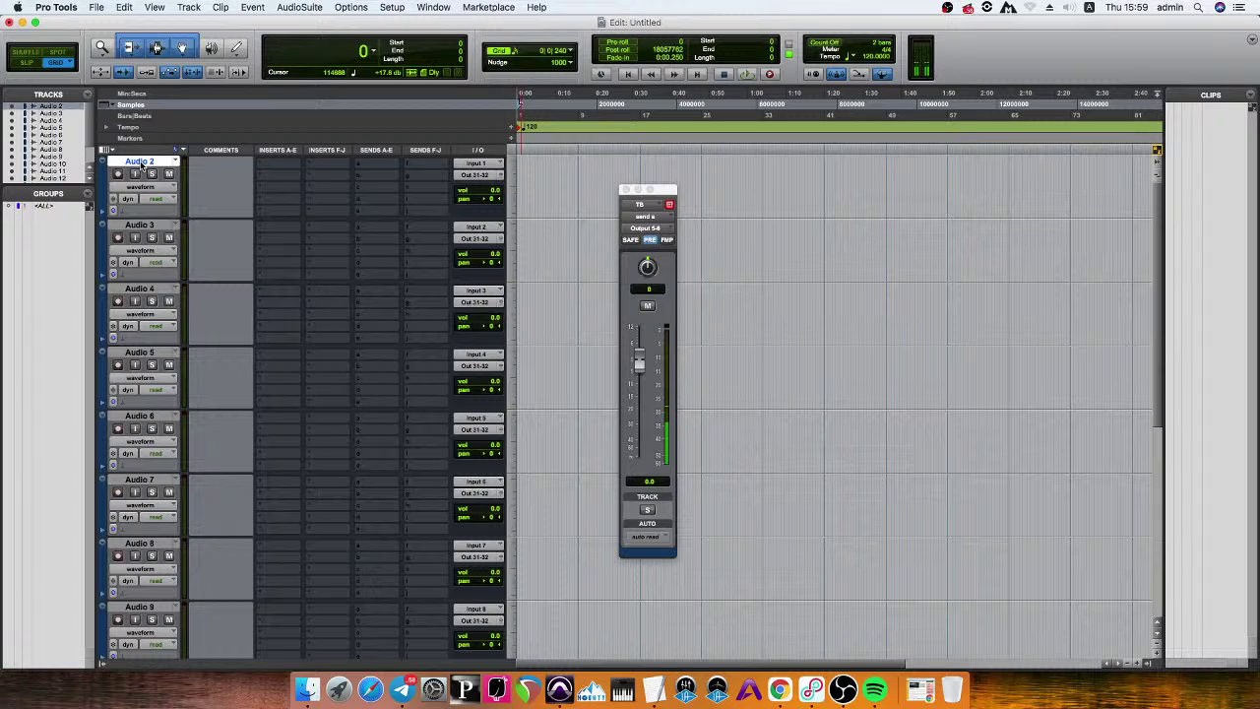
{"action": "left_click", "coordinate": [135, 173]}
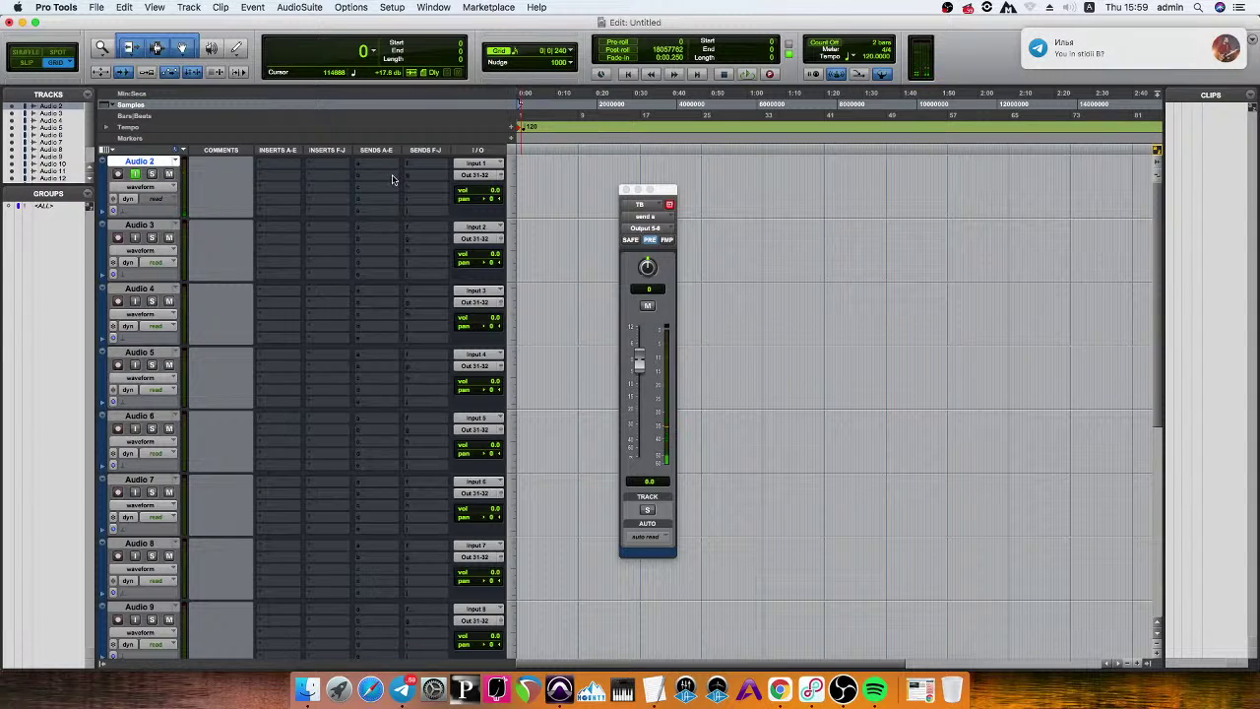
Answer the new Telegram message with "yup" and return to Pro Tools.
{"action": "left_click", "coordinate": [1078, 50]}
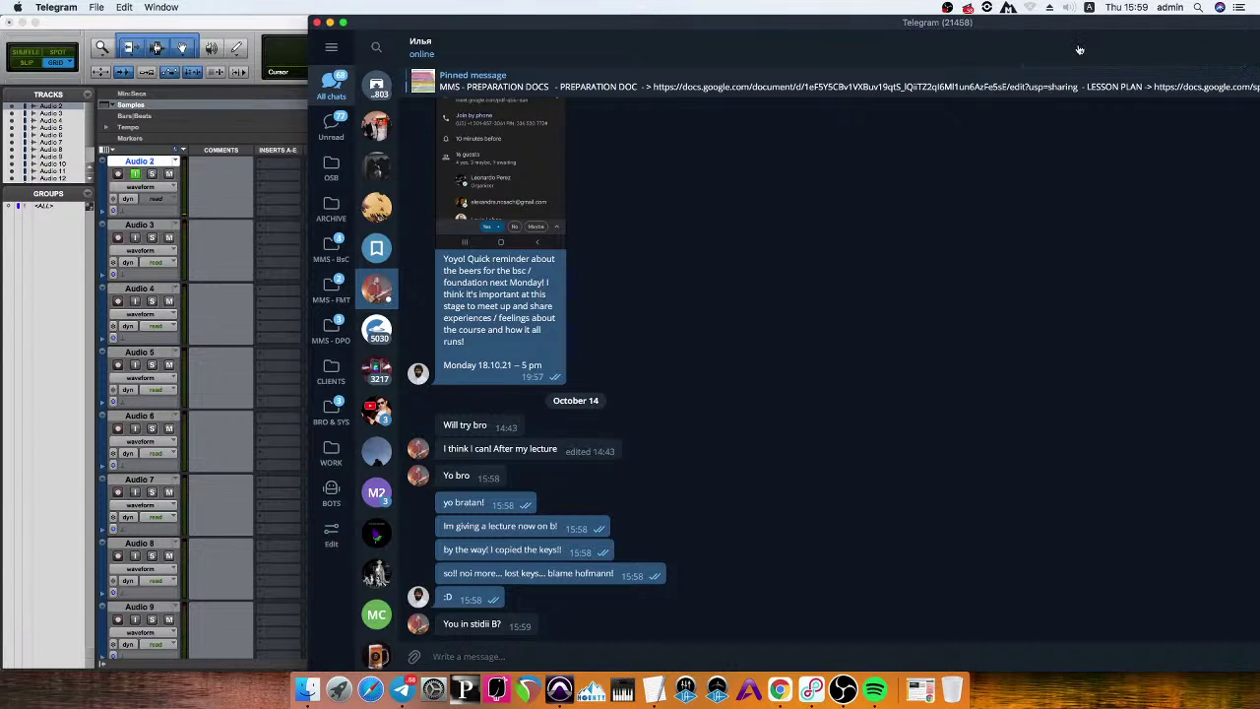
{"action": "type", "text": "yup"}
{"action": "key", "text": "Return"}
{"action": "left_click", "coordinate": [246, 93]}
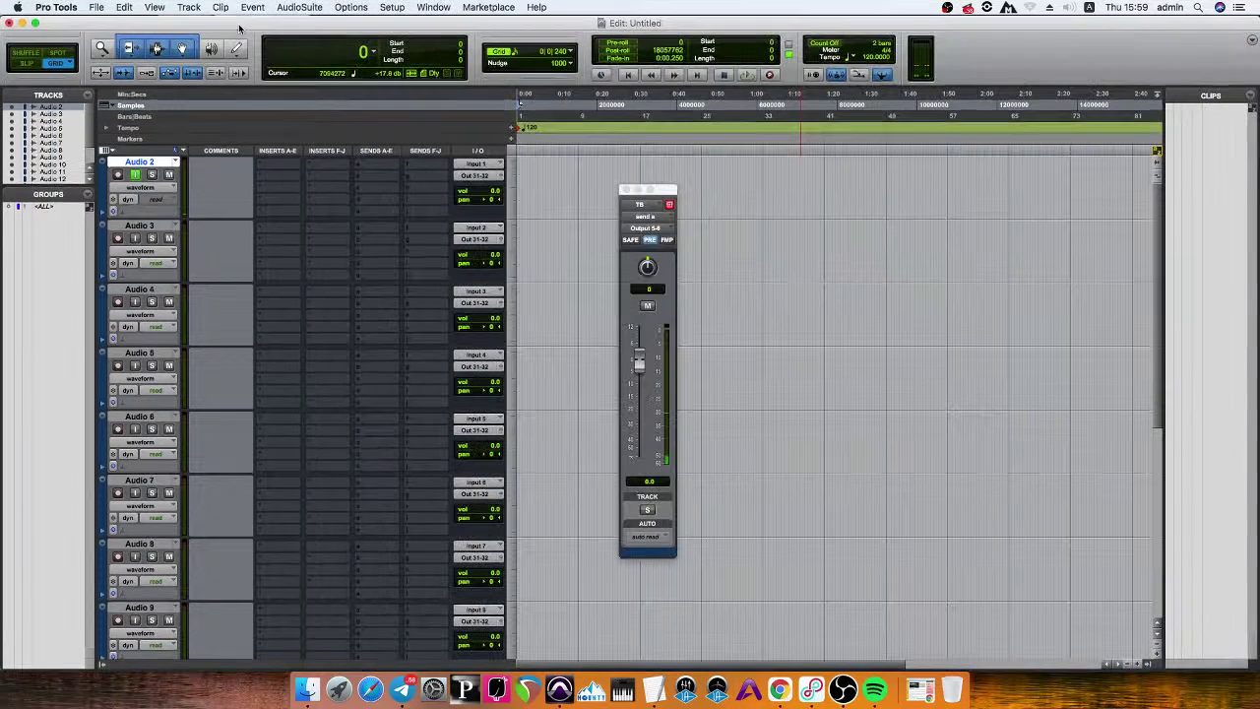
Enter "BASH / GREAT RIVER" as the comment of Audio 2 and use the same text as its track name.
{"action": "left_click", "coordinate": [215, 182]}
{"action": "type", "text": "BAS"}
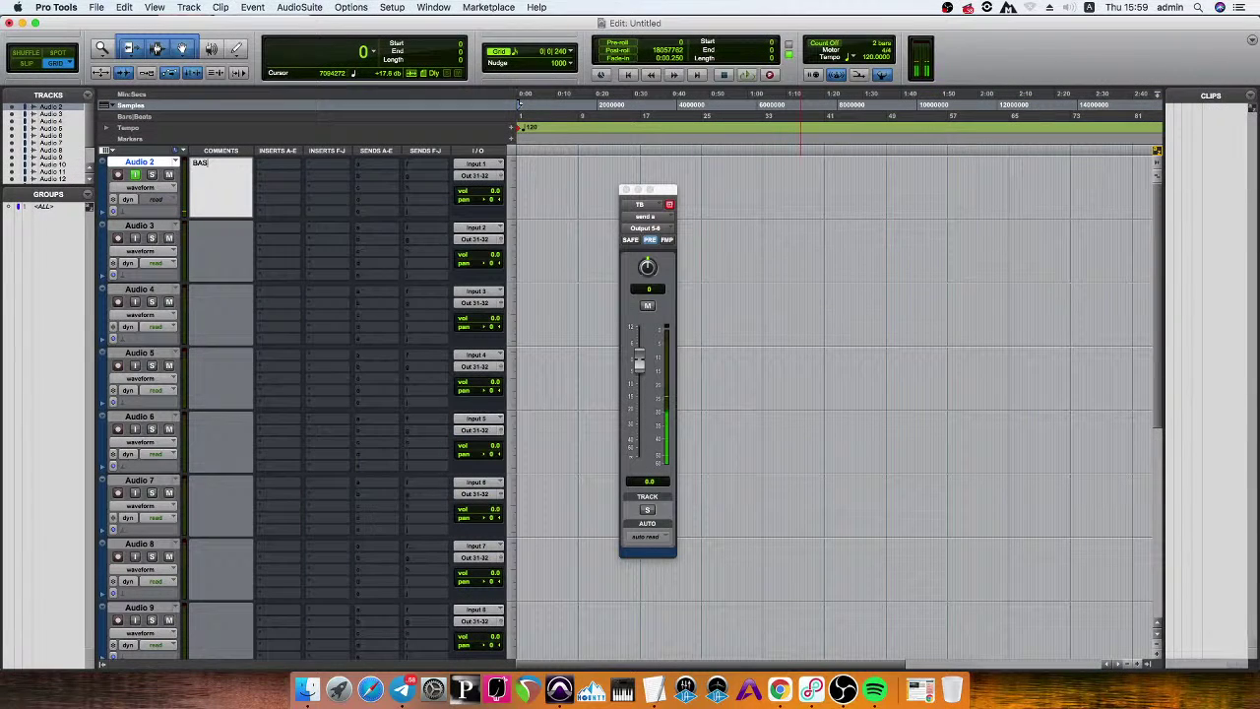
{"action": "type", "text": "H / GREAT RIVER"}
{"action": "key", "text": "super+a"}
{"action": "double_click", "coordinate": [154, 159]}
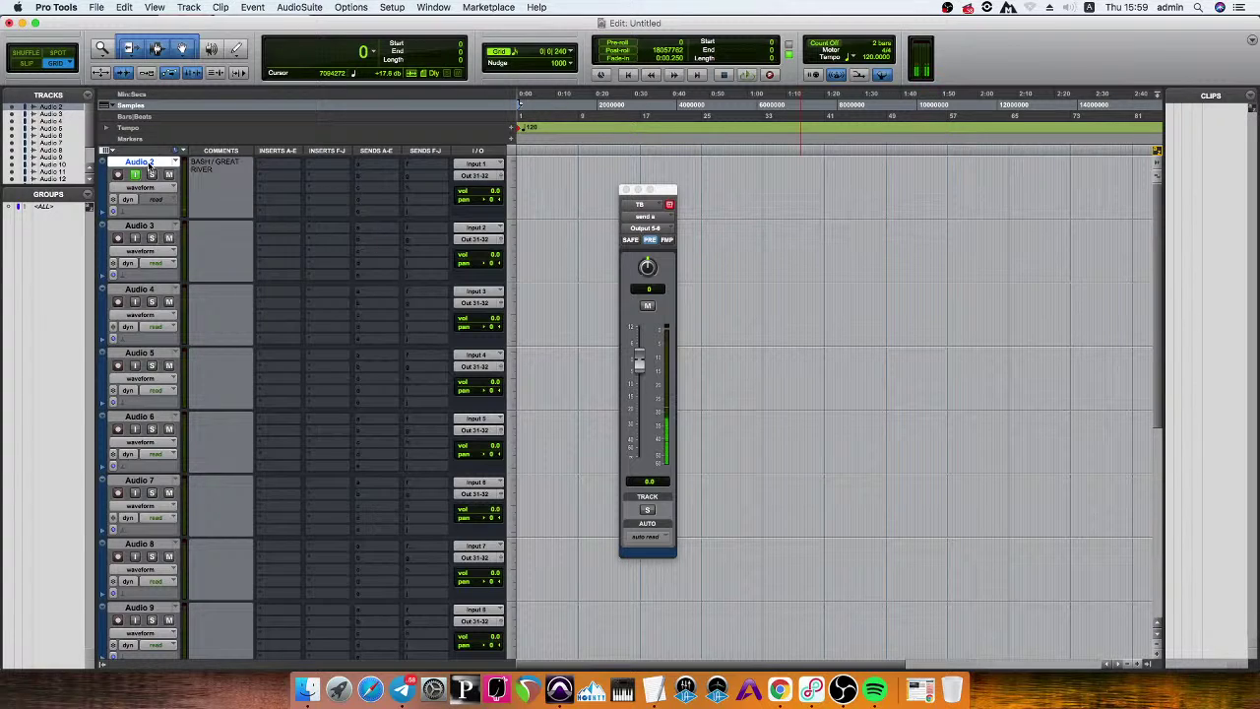
{"action": "key", "text": "super+v"}
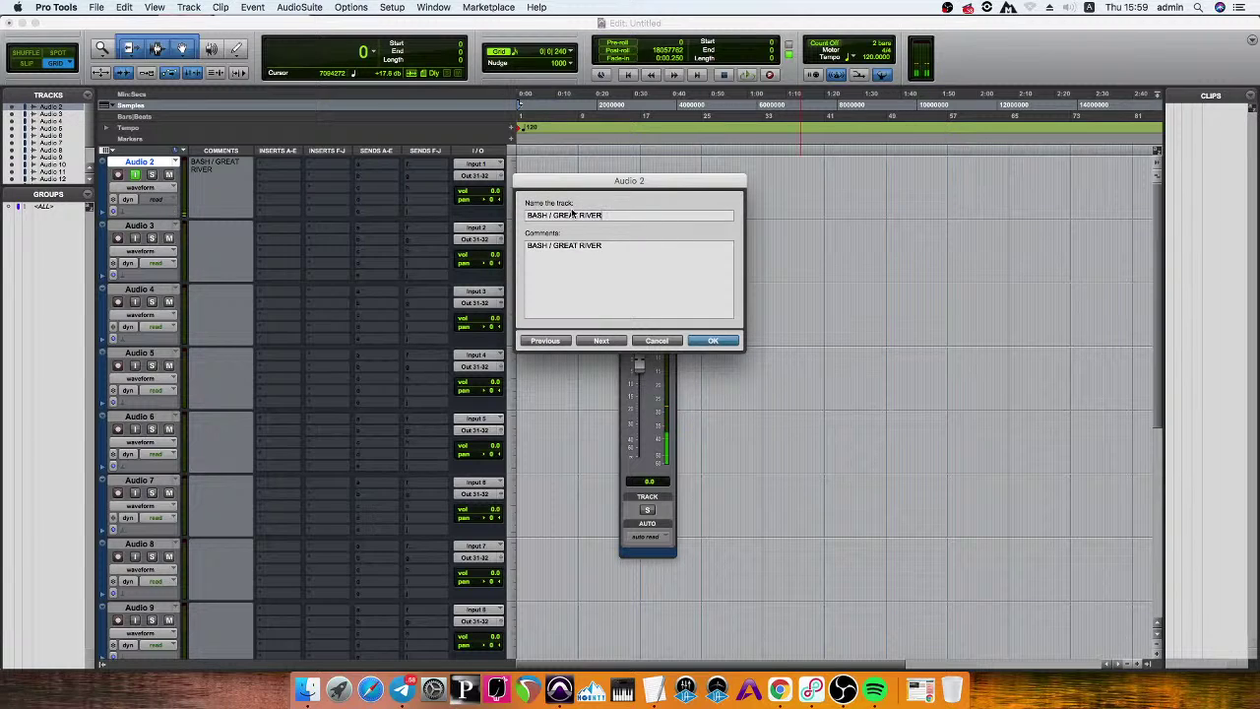
{"action": "left_click_drag", "start_coordinate": [529, 214], "coordinate": [601, 214]}
{"action": "key", "text": "Return"}
Turn on input monitoring for Audio 3 and look up item 2 of the microphone list in Telegram's Saved Messages.
{"action": "left_click", "coordinate": [144, 226]}
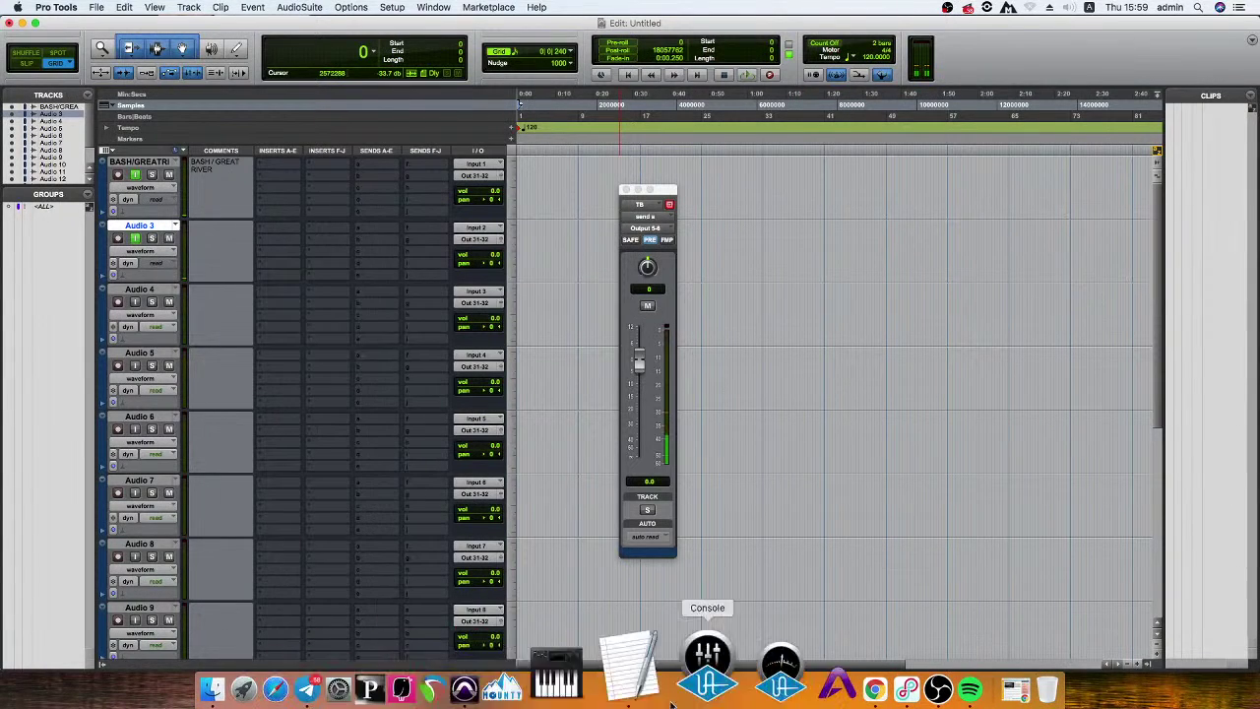
{"action": "left_click", "coordinate": [415, 681]}
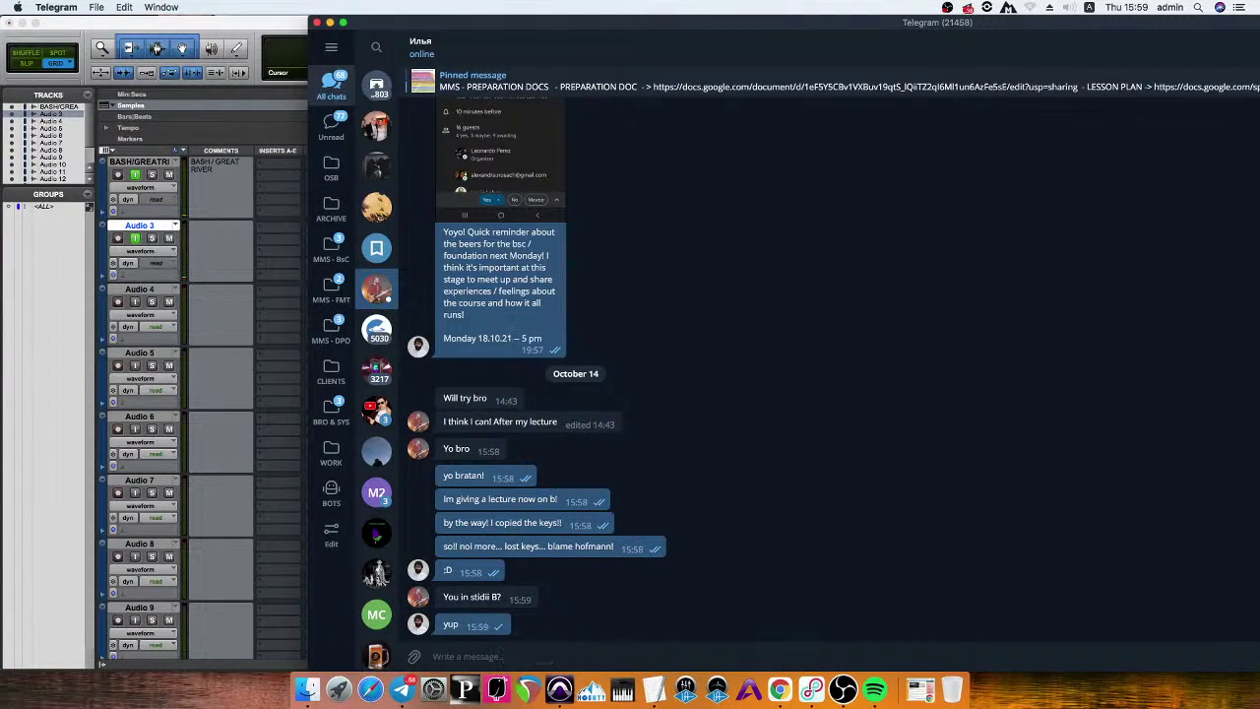
{"action": "left_click", "coordinate": [321, 124]}
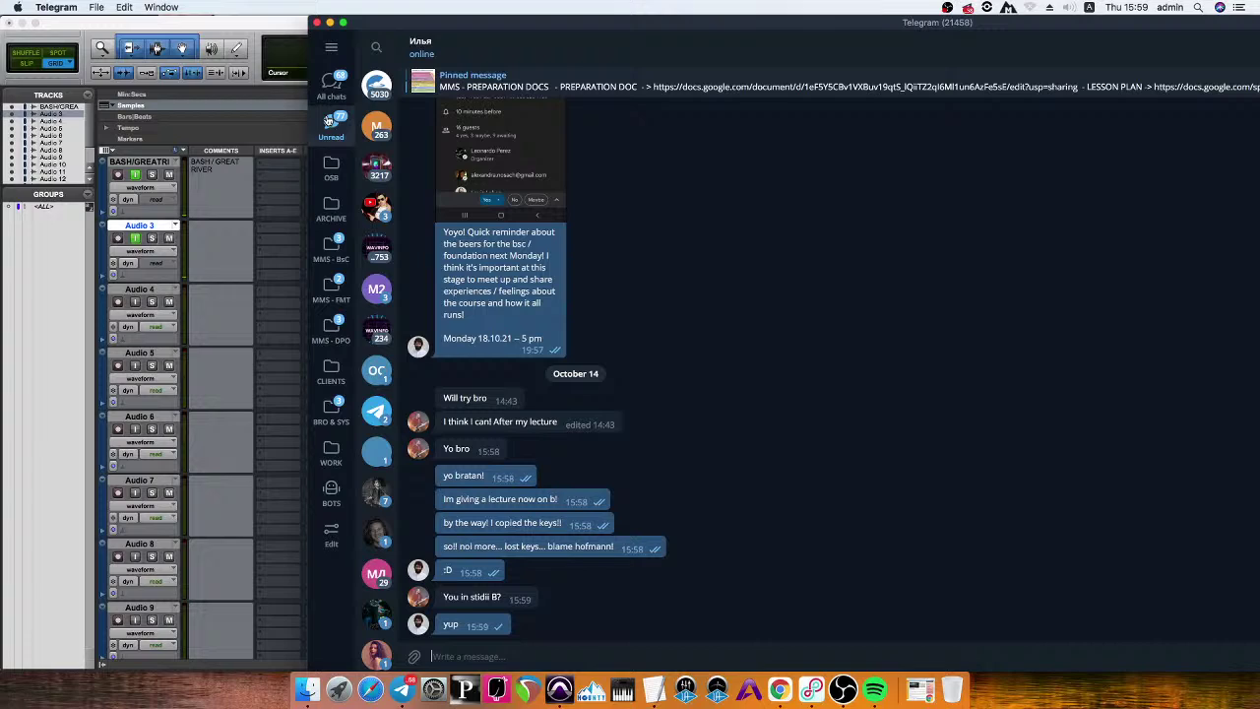
{"action": "left_click", "coordinate": [333, 206]}
{"action": "left_click", "coordinate": [376, 85]}
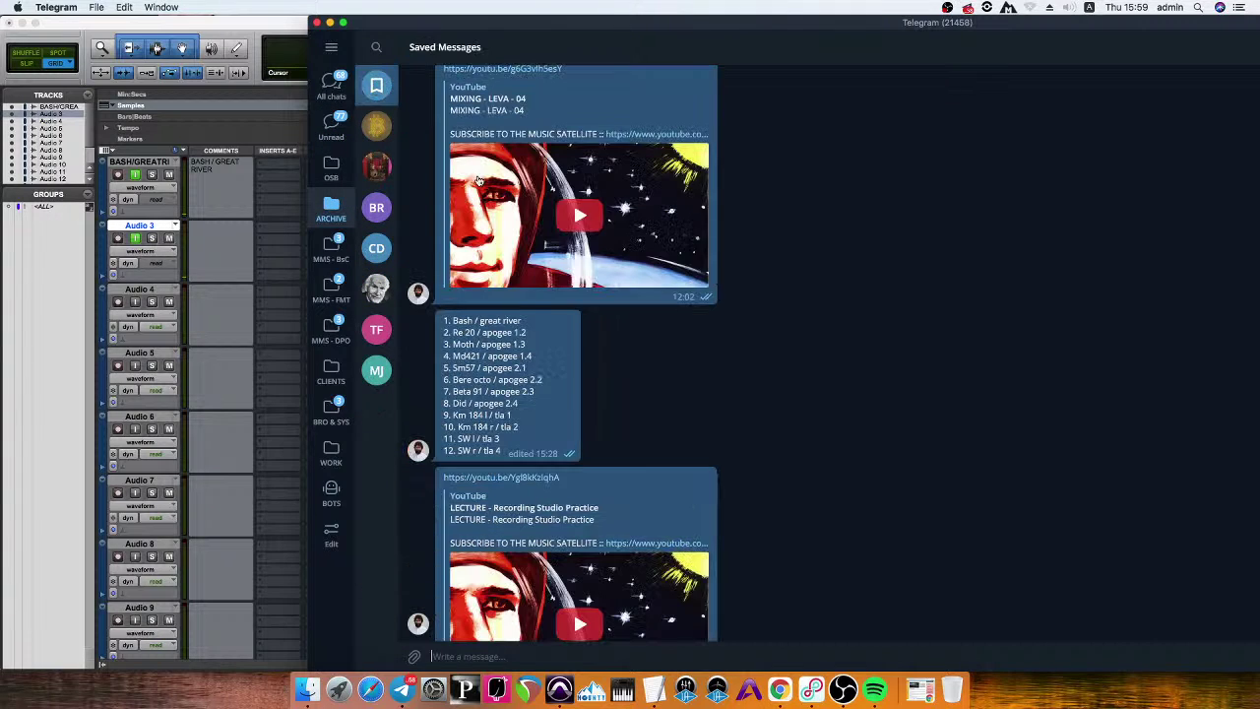
{"action": "triple_click", "coordinate": [467, 333]}
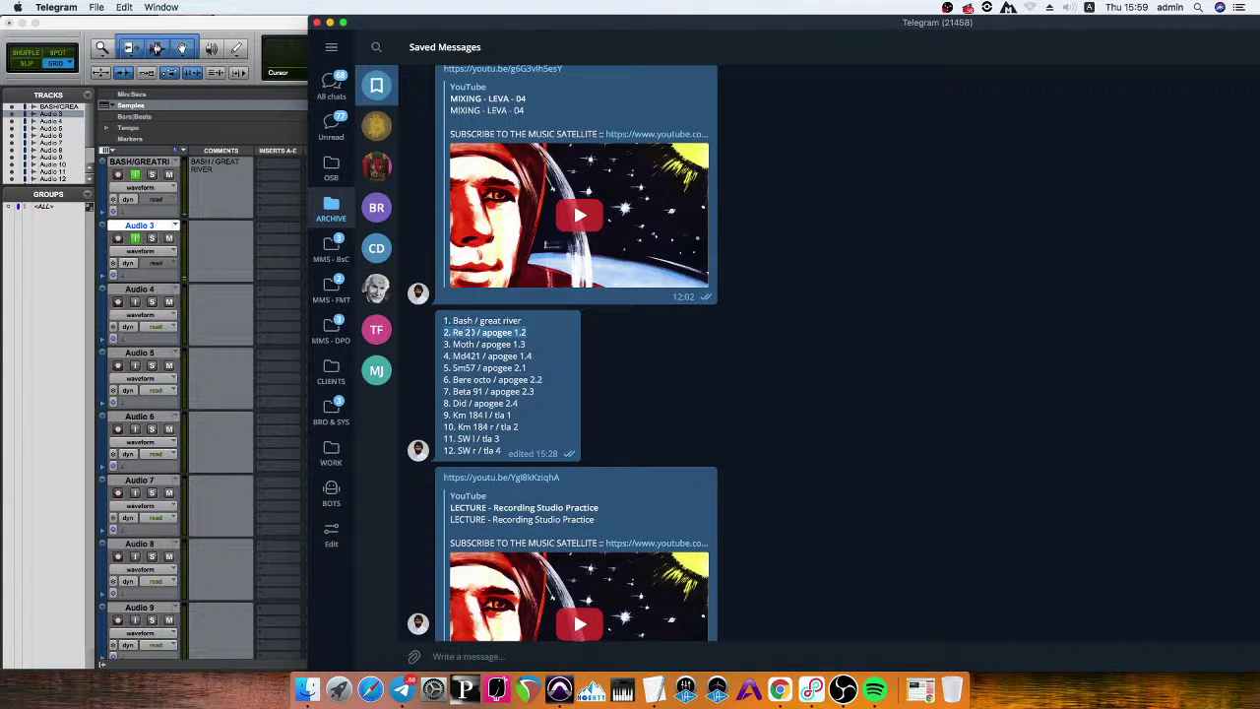
{"action": "left_click", "coordinate": [469, 333]}
{"action": "triple_click", "coordinate": [469, 334]}
{"action": "left_click", "coordinate": [505, 333]}
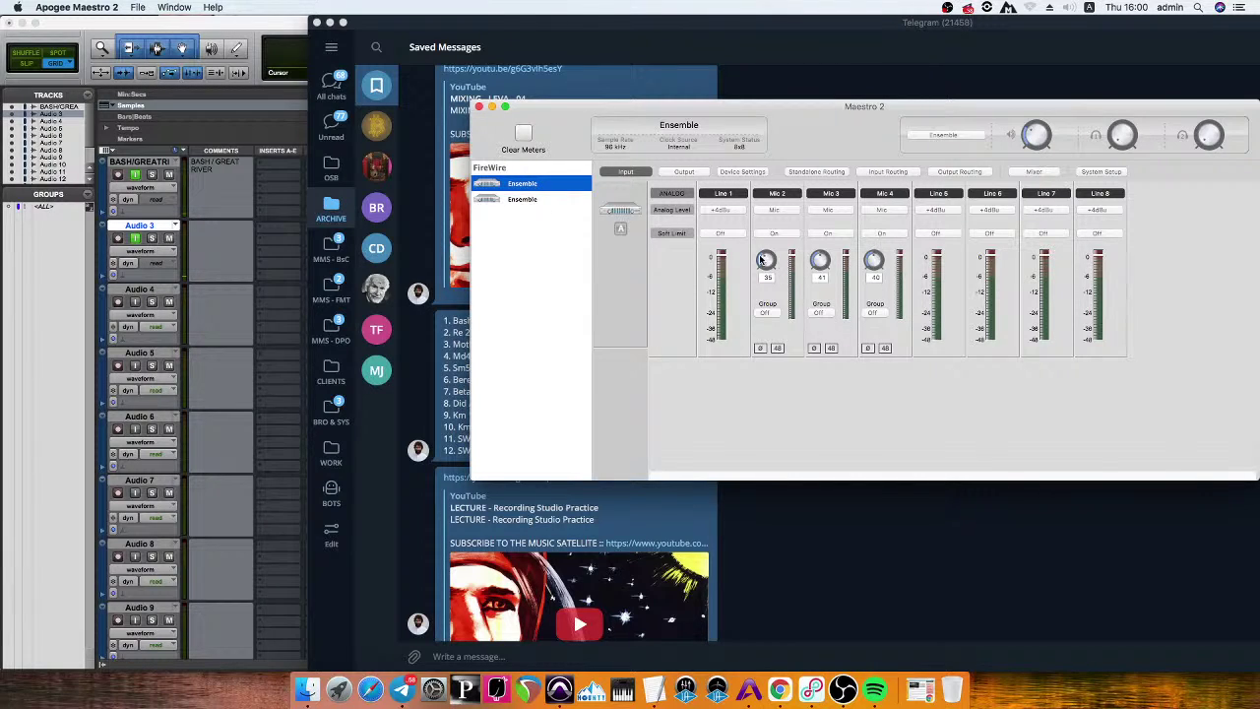
Set the Mic 2 input gain of the first Ensemble to 33 in Apogee Maestro 2.
{"action": "left_click_drag", "start_coordinate": [764, 264], "coordinate": [759, 240]}
{"action": "left_click_drag", "start_coordinate": [767, 264], "coordinate": [386, 226]}
{"action": "left_click_drag", "start_coordinate": [766, 266], "coordinate": [765, 262]}
Turn on input monitoring for Audio 4 in Pro Tools and highlight item 3 of the microphone list in Telegram.
{"action": "left_click", "coordinate": [126, 228]}
{"action": "left_click", "coordinate": [140, 289]}
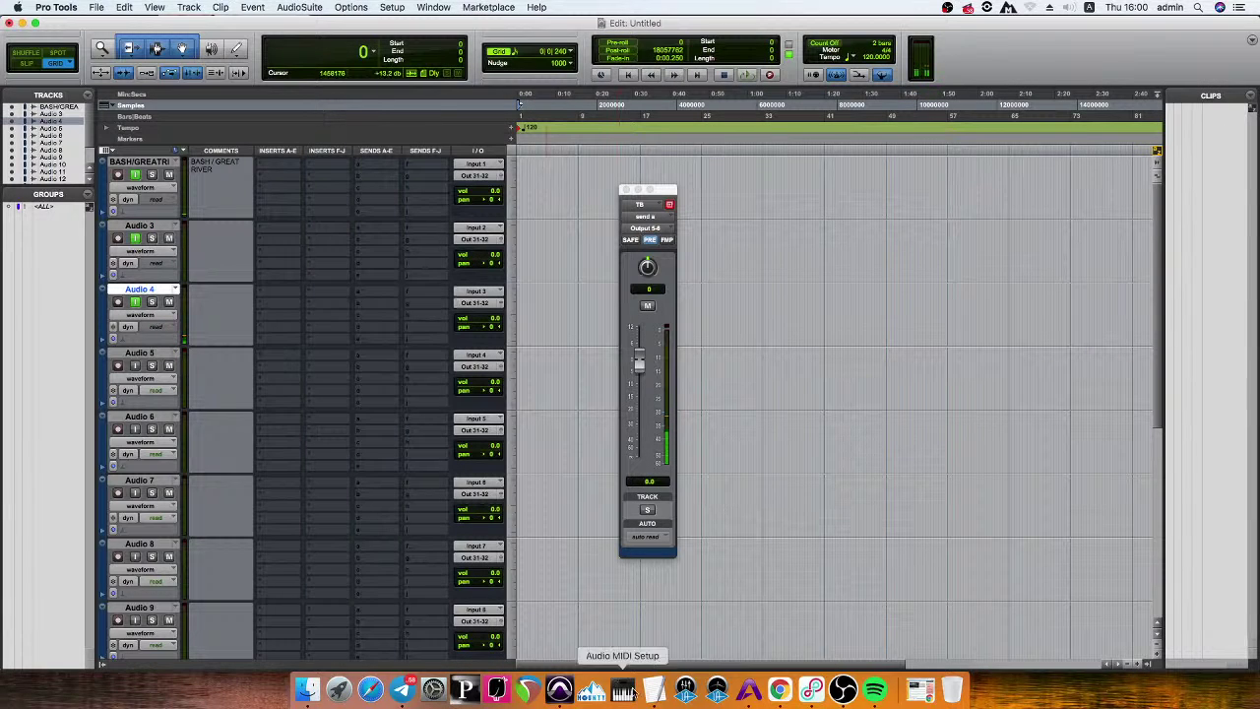
{"action": "left_click", "coordinate": [397, 685]}
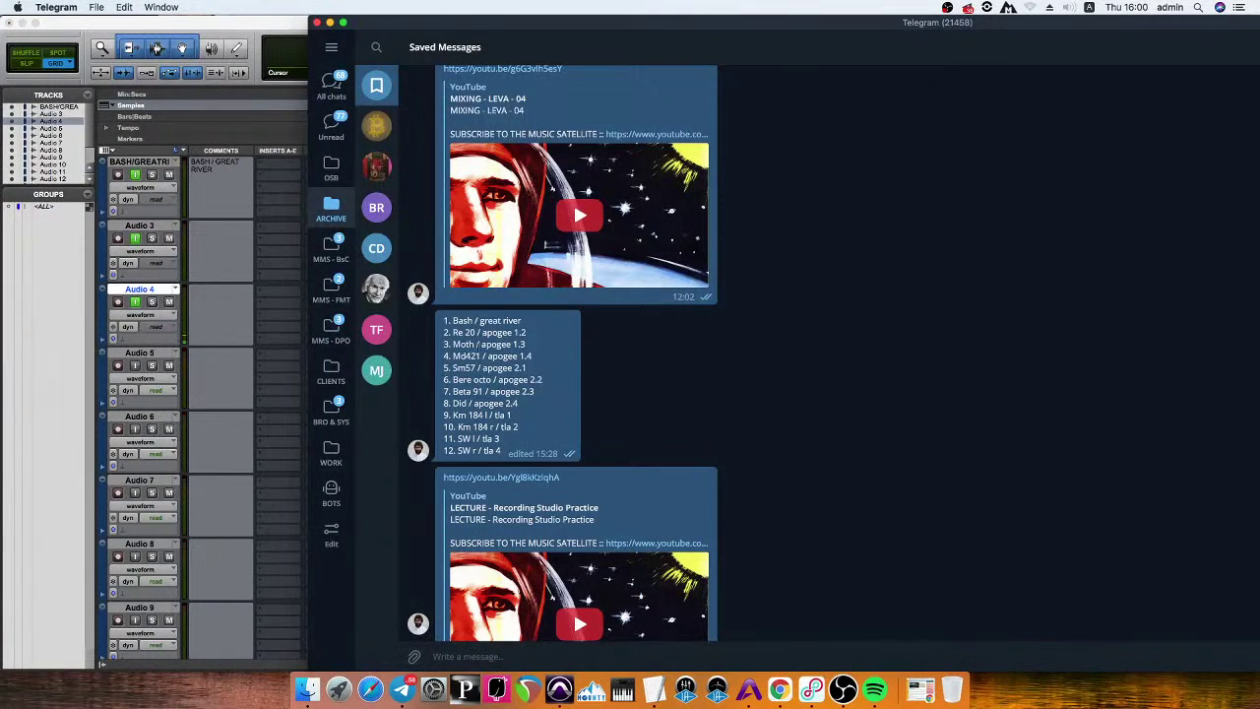
{"action": "triple_click", "coordinate": [478, 343]}
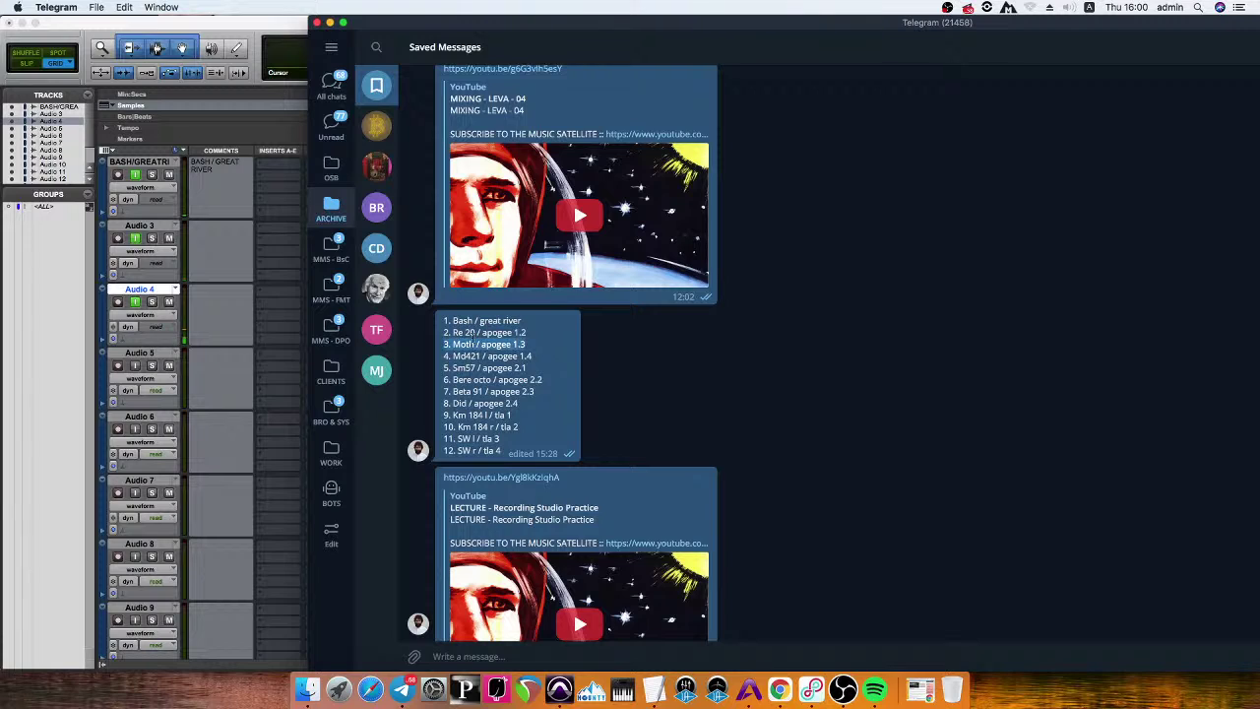
Set the Mic 3 input gain of the first Ensemble to 37 in Apogee Maestro 2.
{"action": "left_click", "coordinate": [151, 297]}
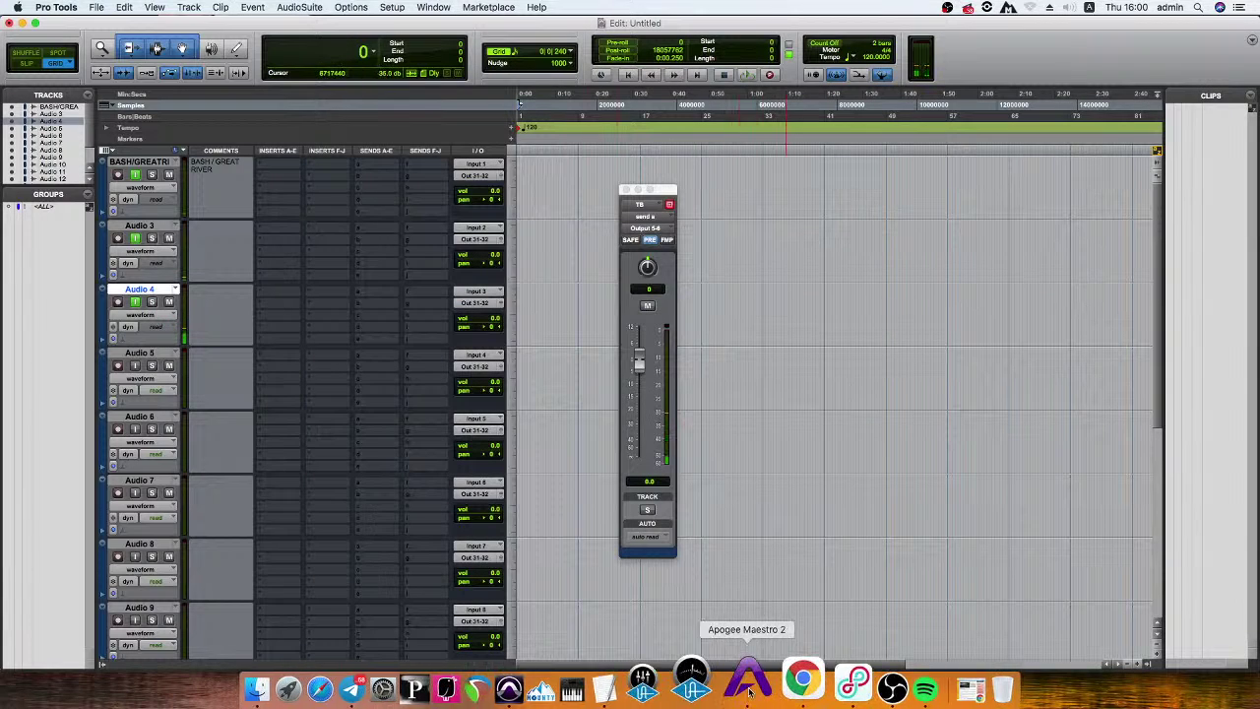
{"action": "left_click", "coordinate": [703, 687]}
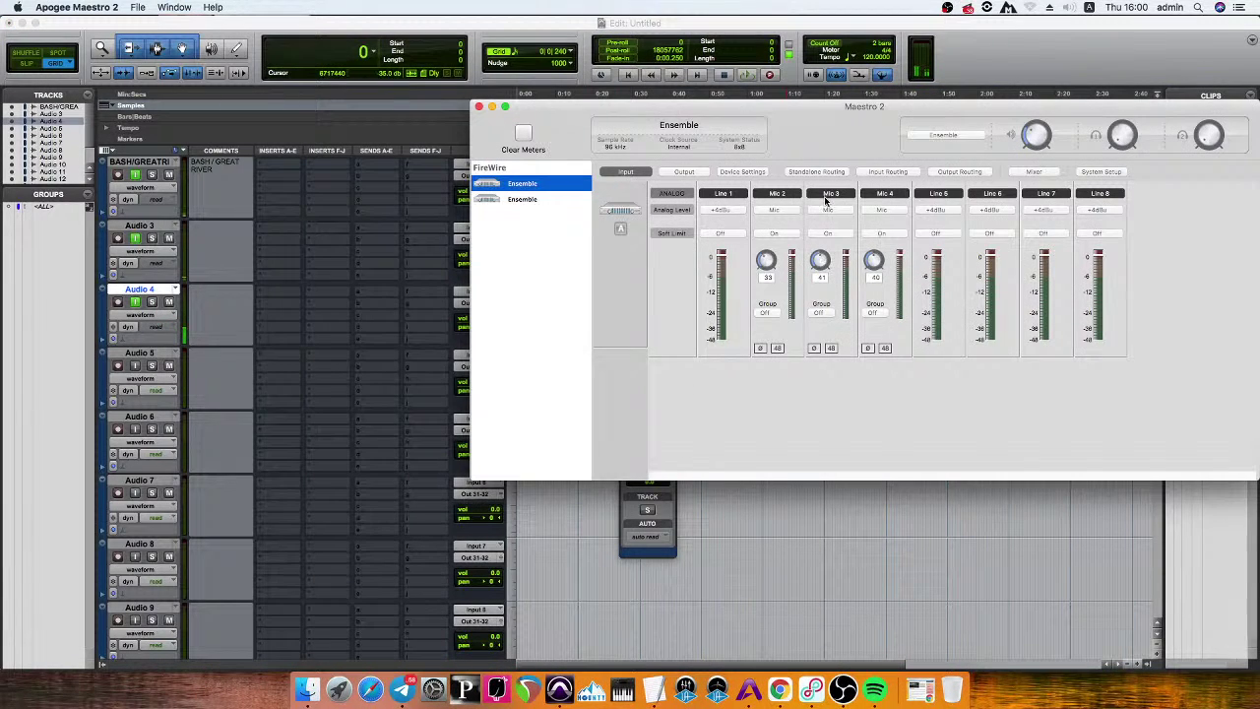
{"action": "left_click_drag", "start_coordinate": [819, 266], "coordinate": [817, 219]}
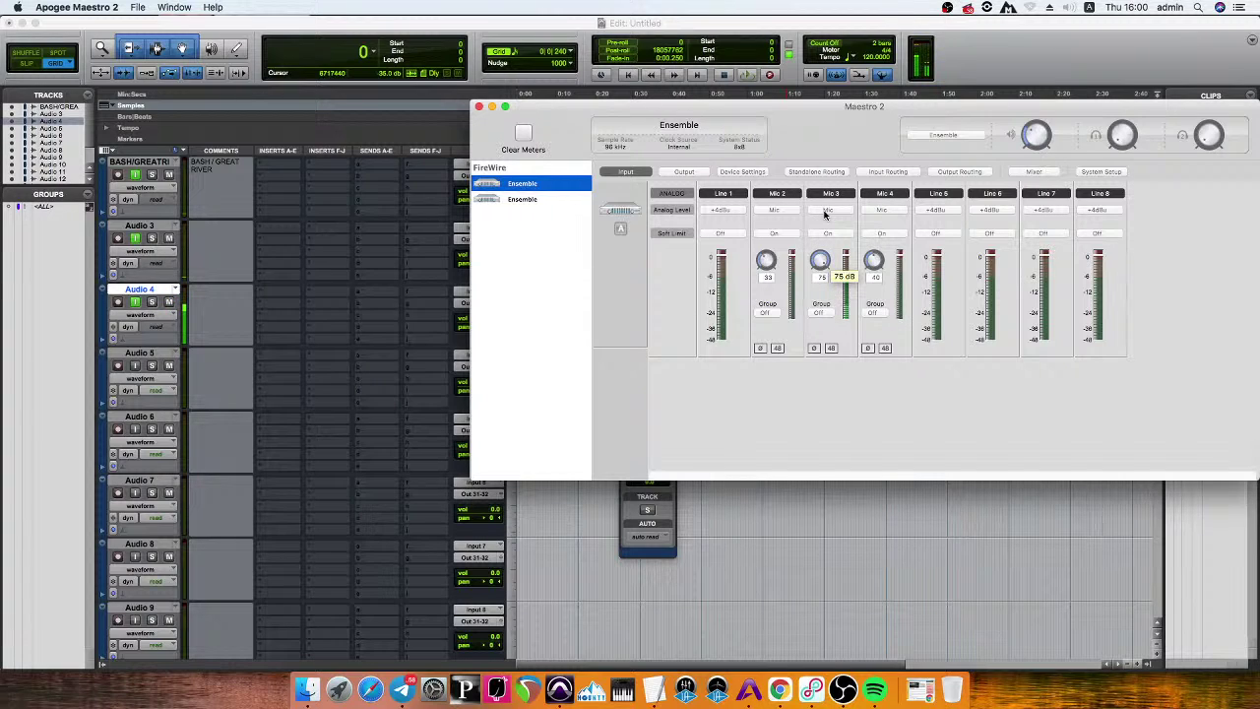
Rename track Audio 3 in Pro Tools as "2. Re 20 / apogee 1.2", copying the text from the microphone list in Telegram's Saved Messages.
{"action": "double_click", "coordinate": [143, 225]}
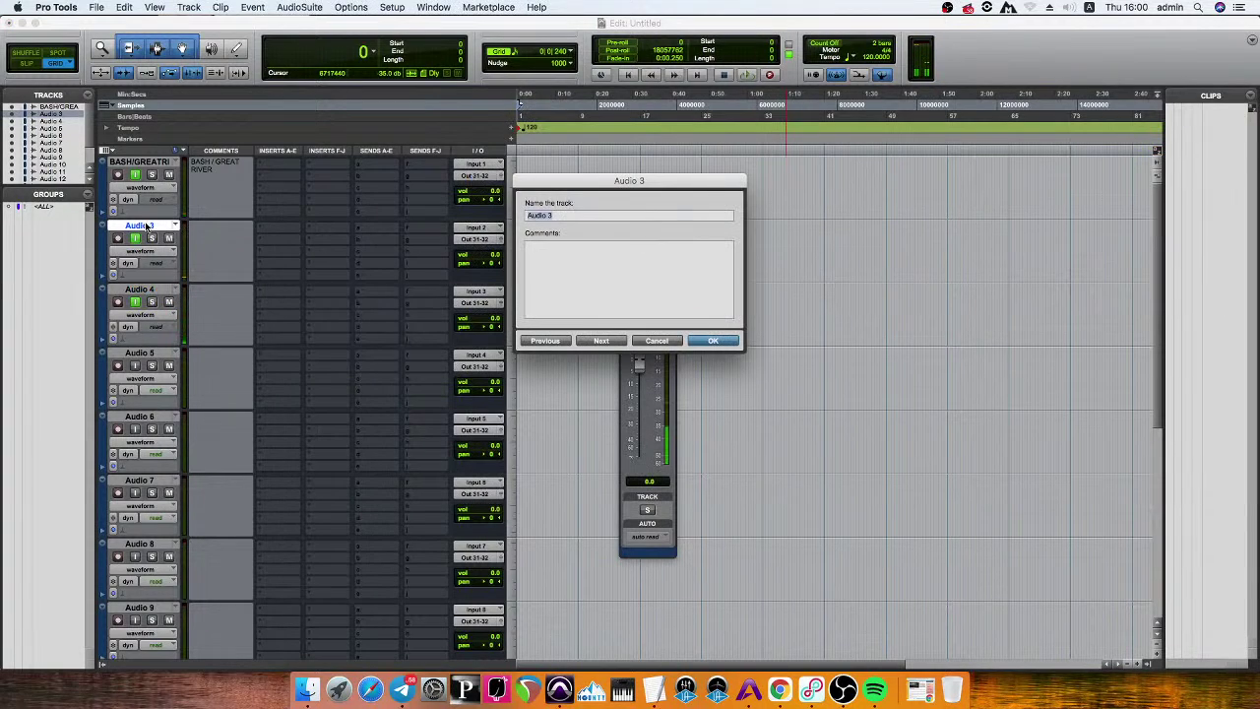
{"action": "left_click", "coordinate": [399, 680]}
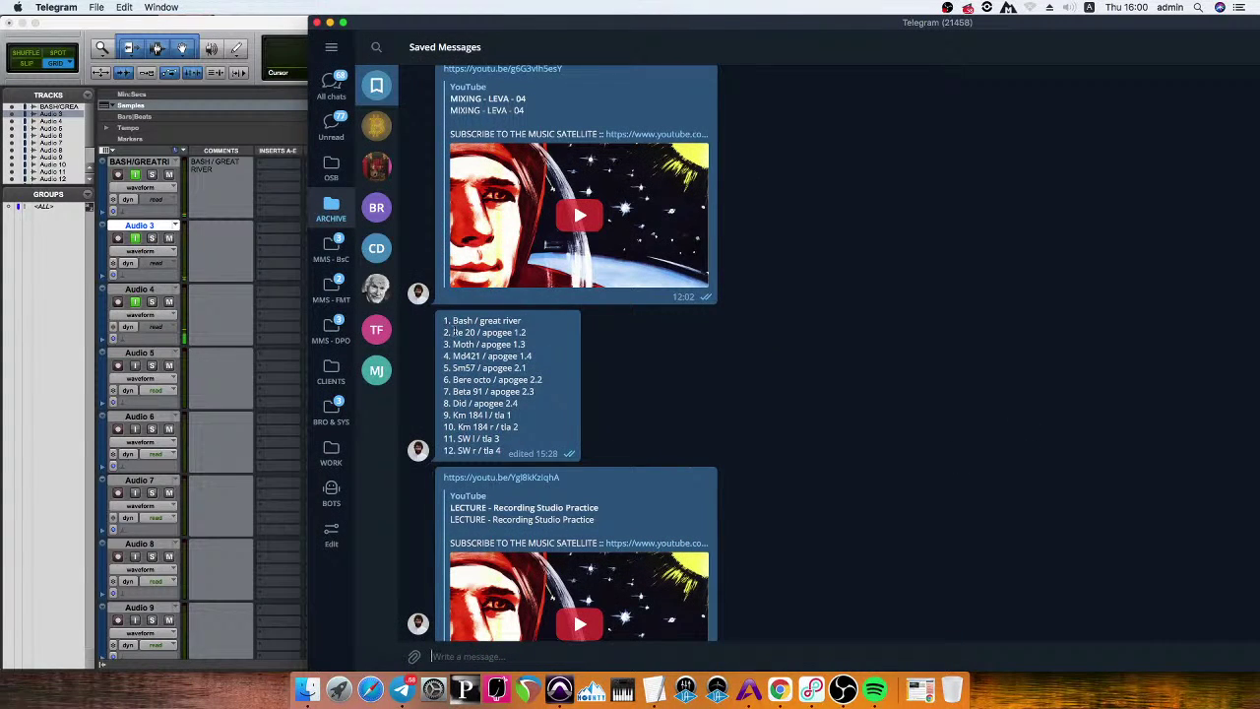
{"action": "mouse_move", "coordinate": [453, 332]}
{"action": "left_mouse_down"}
{"action": "mouse_move", "coordinate": [532, 337]}
{"action": "mouse_move", "coordinate": [441, 337]}
{"action": "left_mouse_up"}
{"action": "key", "text": "super+c"}
{"action": "double_click", "coordinate": [139, 226]}
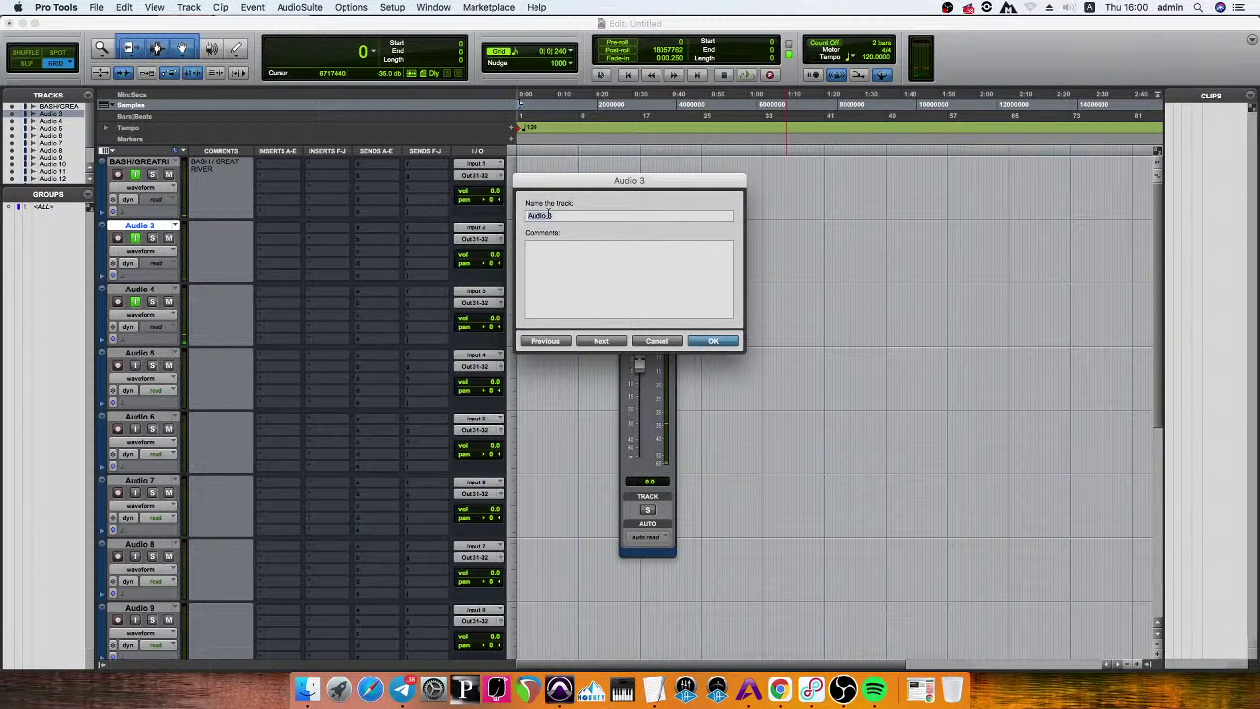
{"action": "key", "text": "super+v"}
{"action": "key", "text": "Return"}
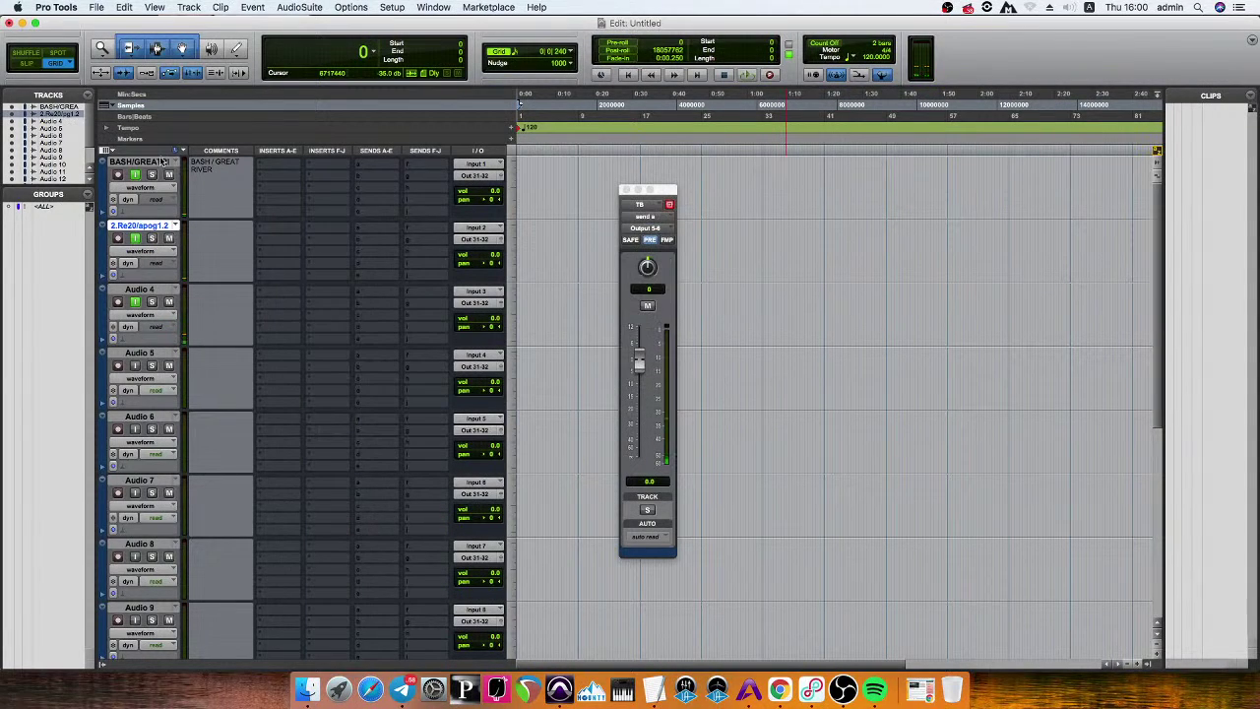
{"action": "double_click", "coordinate": [146, 161]}
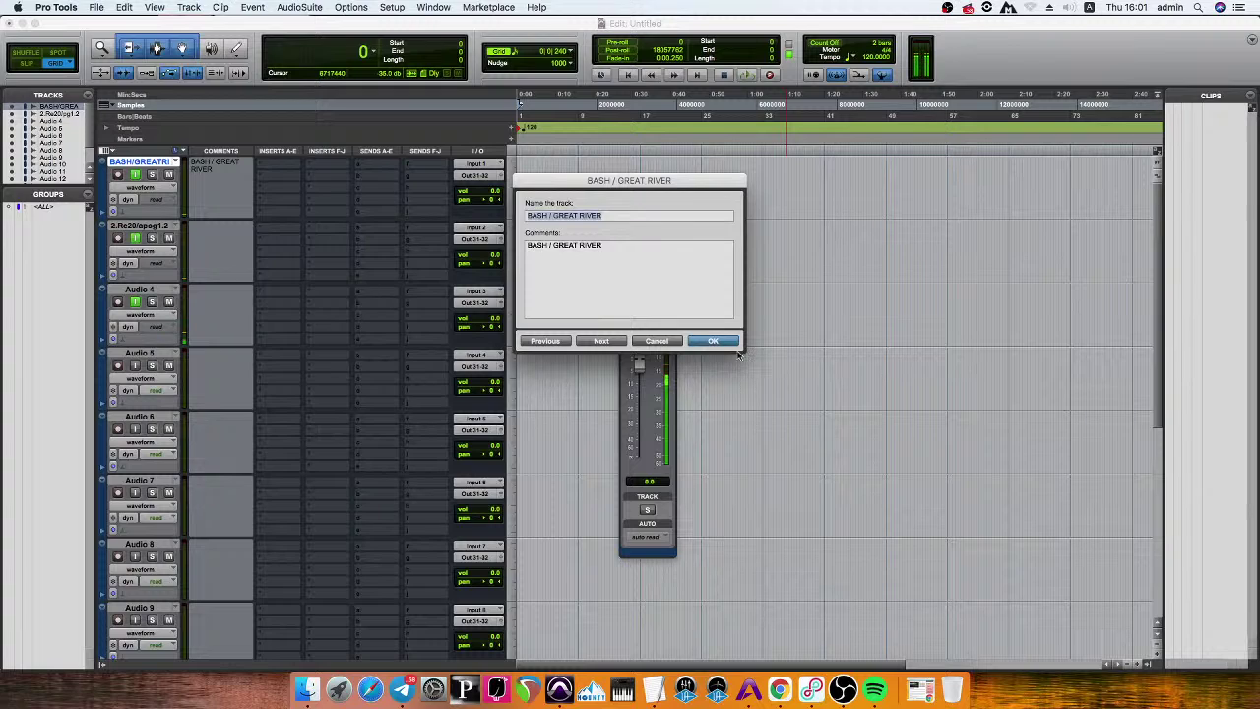
{"action": "left_click", "coordinate": [654, 340]}
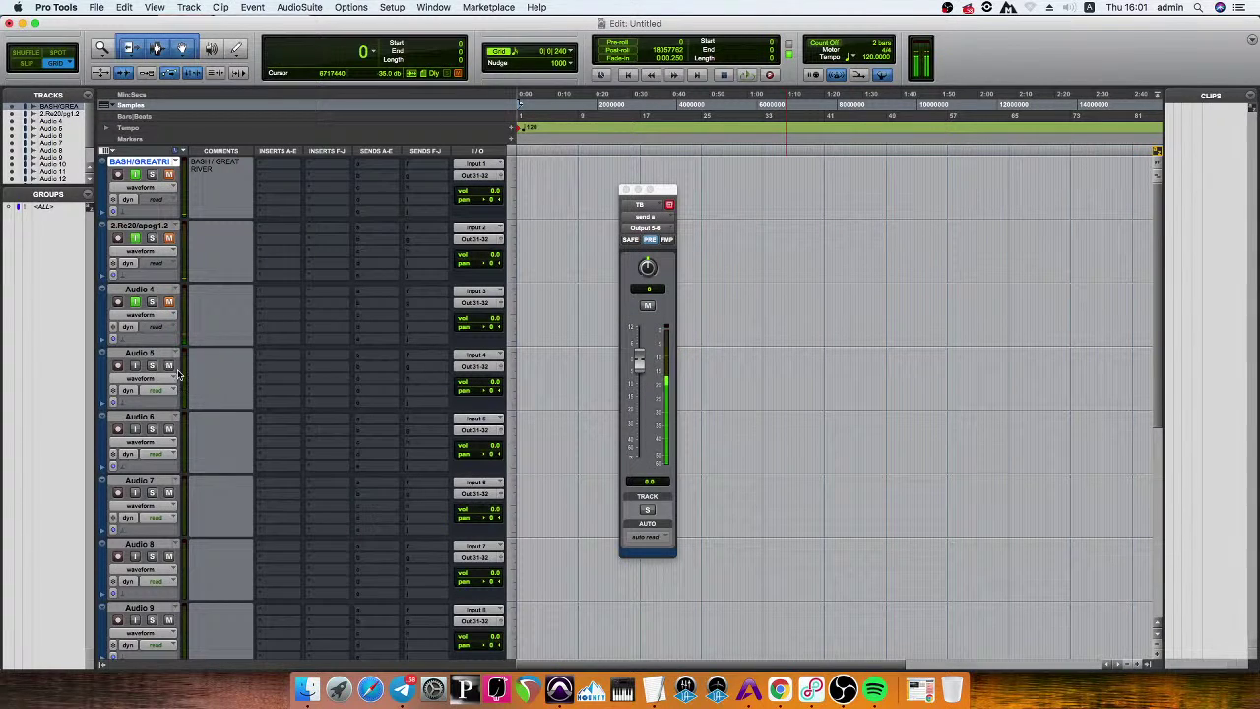
Mute all the microphone tracks down through Audio 13, leaving the TB talkback track unmuted.
{"action": "scroll", "coordinate": [169, 366], "scroll_direction": "down", "scroll_amount": 3}
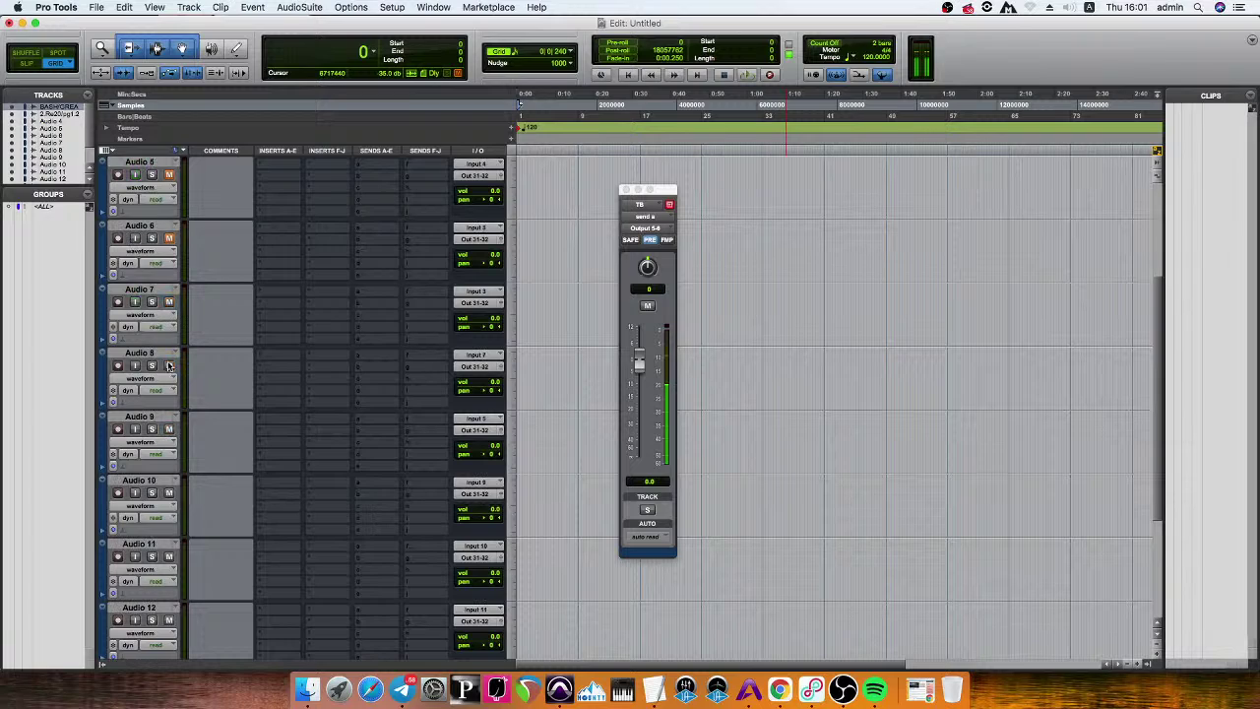
{"action": "left_click", "coordinate": [168, 365]}
{"action": "left_click", "coordinate": [169, 301]}
{"action": "left_click", "coordinate": [169, 429]}
{"action": "scroll", "coordinate": [168, 429], "scroll_direction": "down", "scroll_amount": 3}
{"action": "left_click", "coordinate": [169, 366]}
{"action": "left_click", "coordinate": [168, 430]}
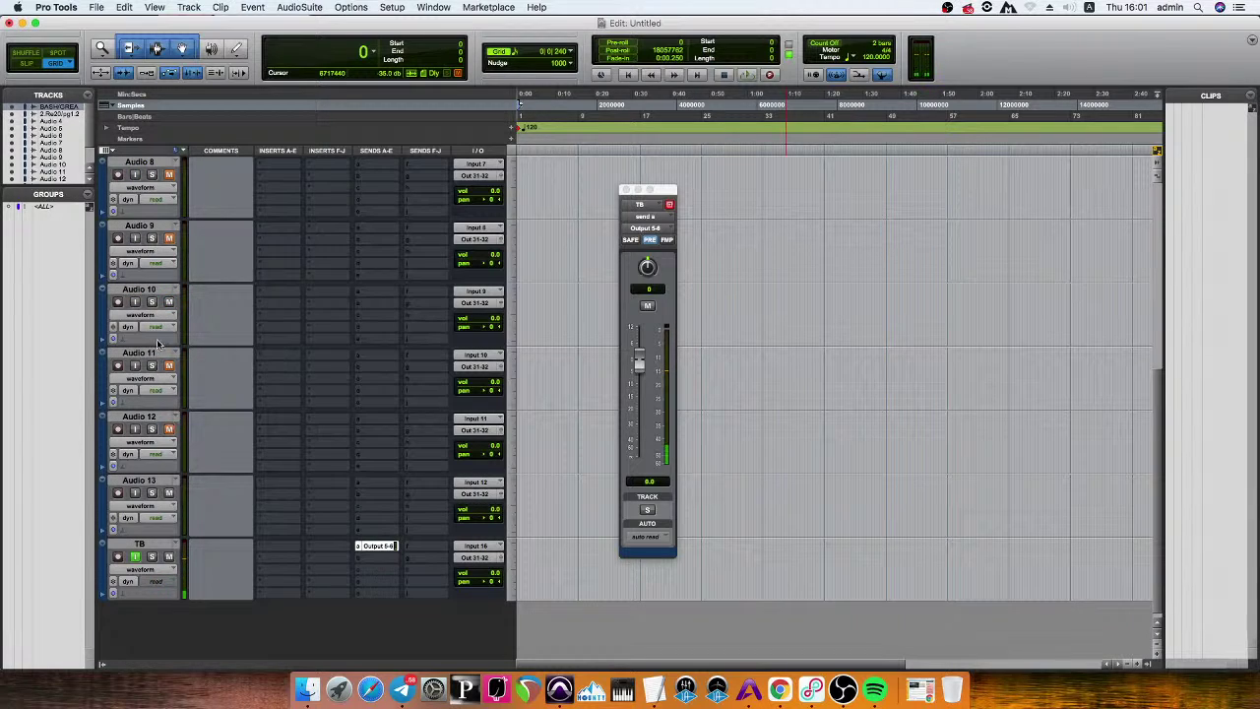
{"action": "left_click", "coordinate": [168, 491]}
{"action": "scroll", "coordinate": [267, 466], "scroll_direction": "up", "scroll_amount": 6}
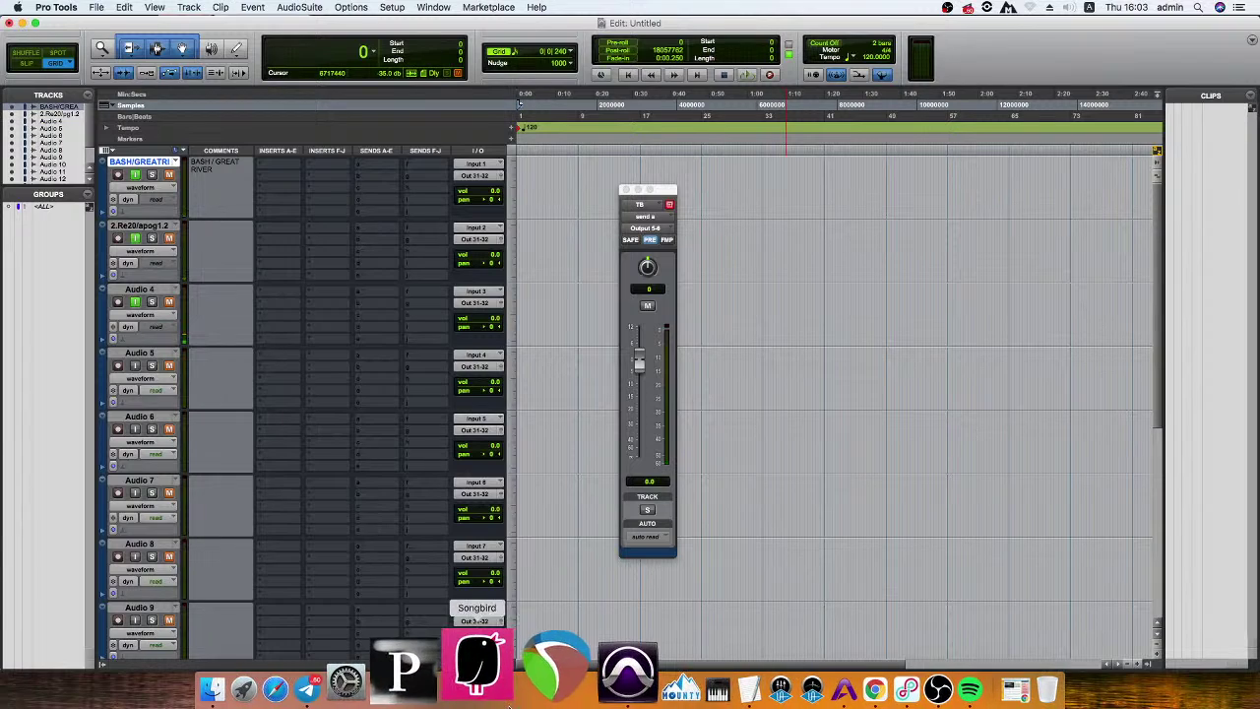
Copy item 3 of Telegram's microphone list and rename track Audio 4 in Pro Tools as "3. Moth / apogee 1.3".
{"action": "left_click", "coordinate": [398, 681]}
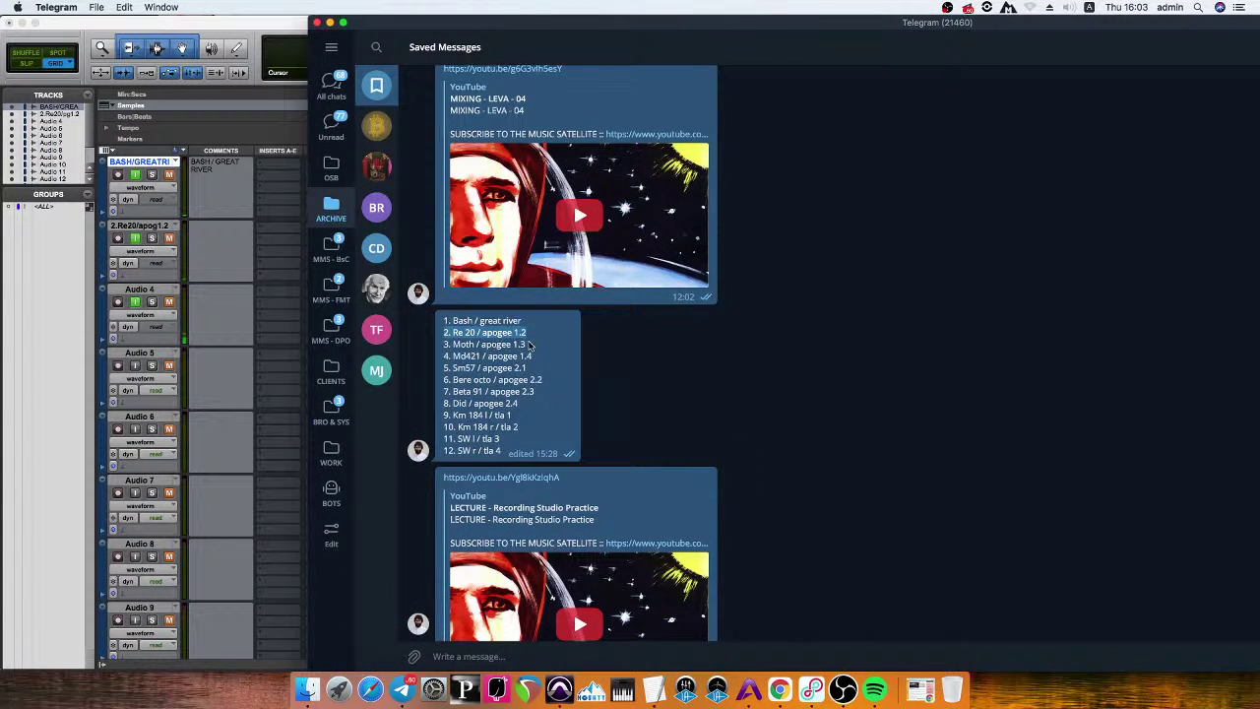
{"action": "left_click_drag", "start_coordinate": [530, 344], "coordinate": [446, 347]}
{"action": "right_click", "coordinate": [449, 348]}
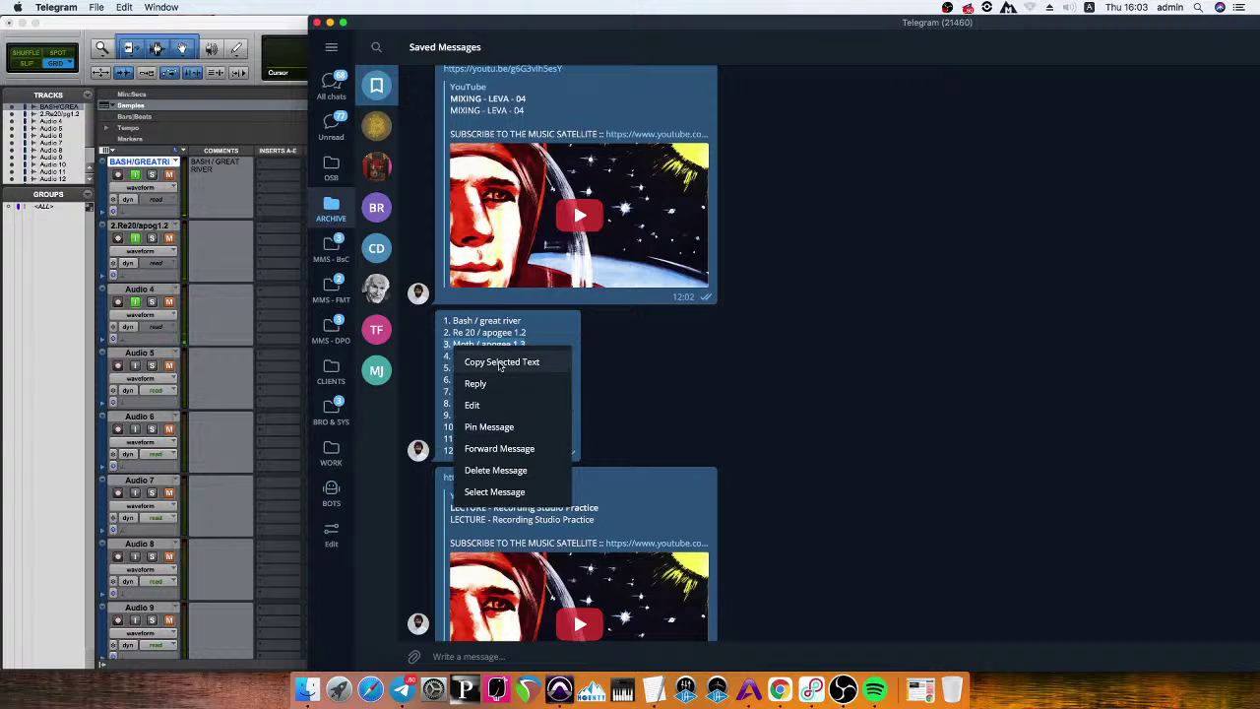
{"action": "left_click", "coordinate": [501, 362]}
{"action": "left_click", "coordinate": [129, 248]}
{"action": "double_click", "coordinate": [139, 289]}
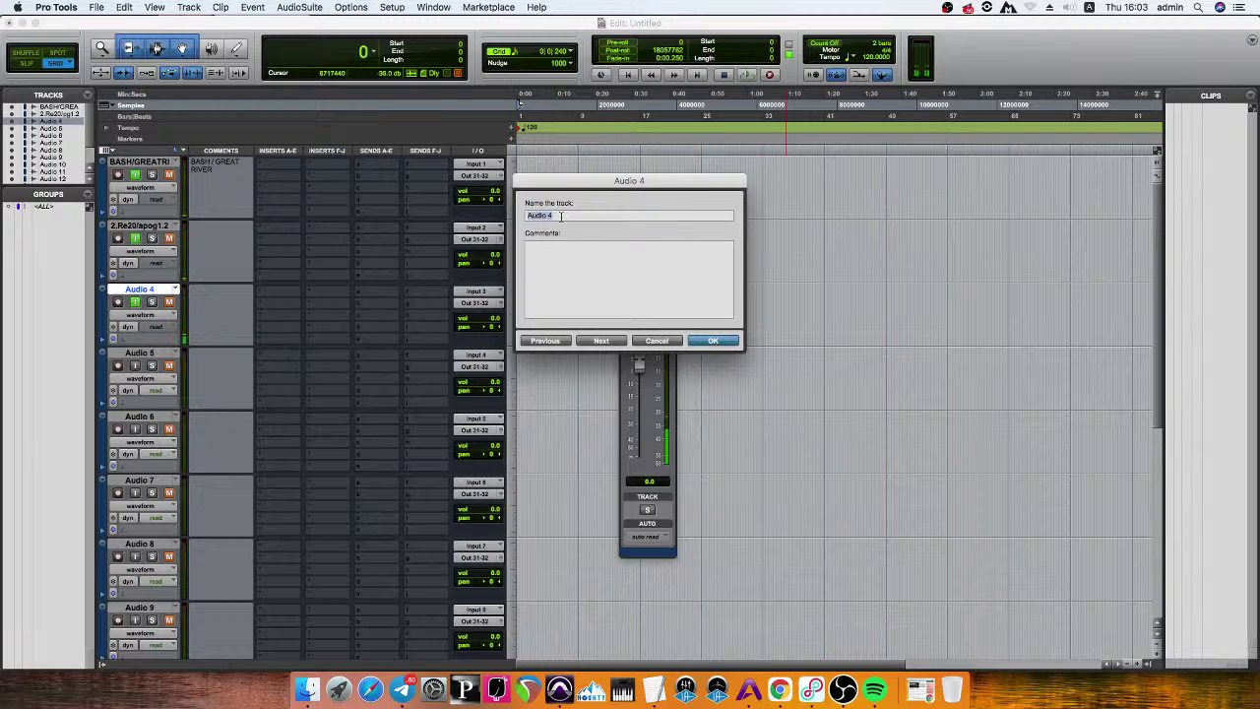
{"action": "key", "text": "super+v"}
{"action": "left_click", "coordinate": [733, 339]}
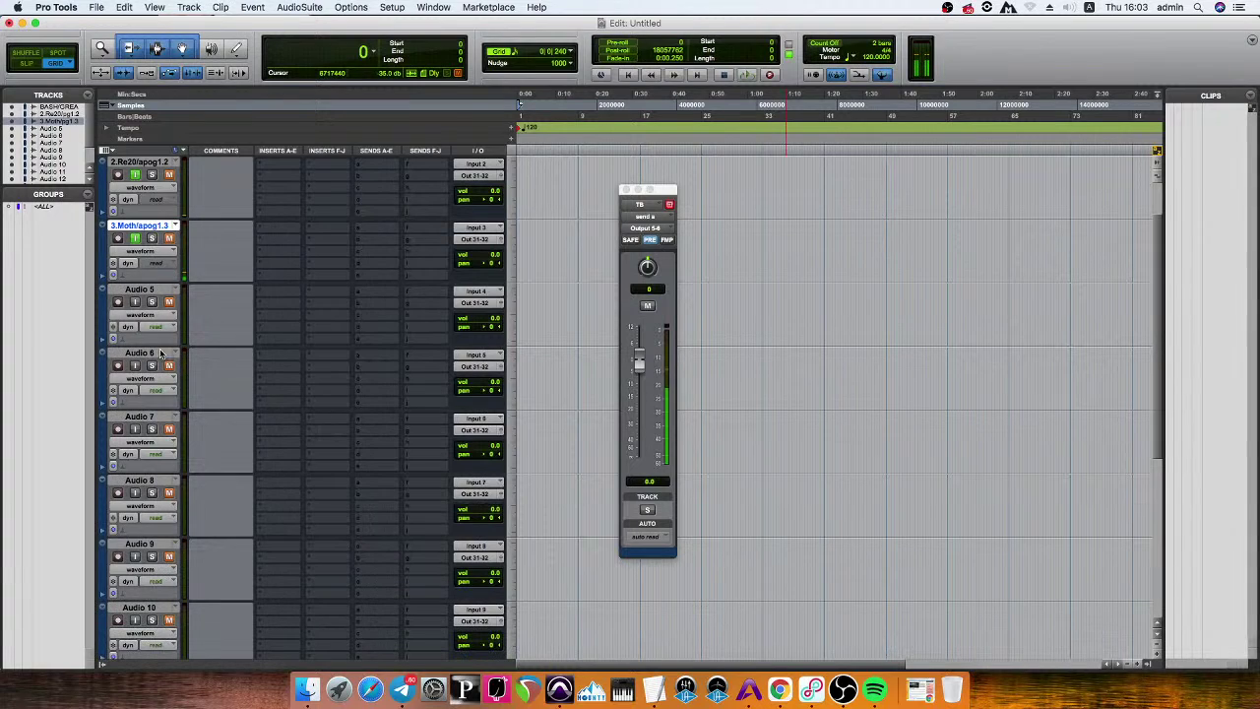
Copy item 4 of Telegram's microphone list and rename track Audio 5 in Pro Tools as "4. Md421 / apogee 1.4".
{"action": "scroll", "coordinate": [140, 293], "scroll_direction": "down", "scroll_amount": 1}
{"action": "left_click", "coordinate": [141, 292]}
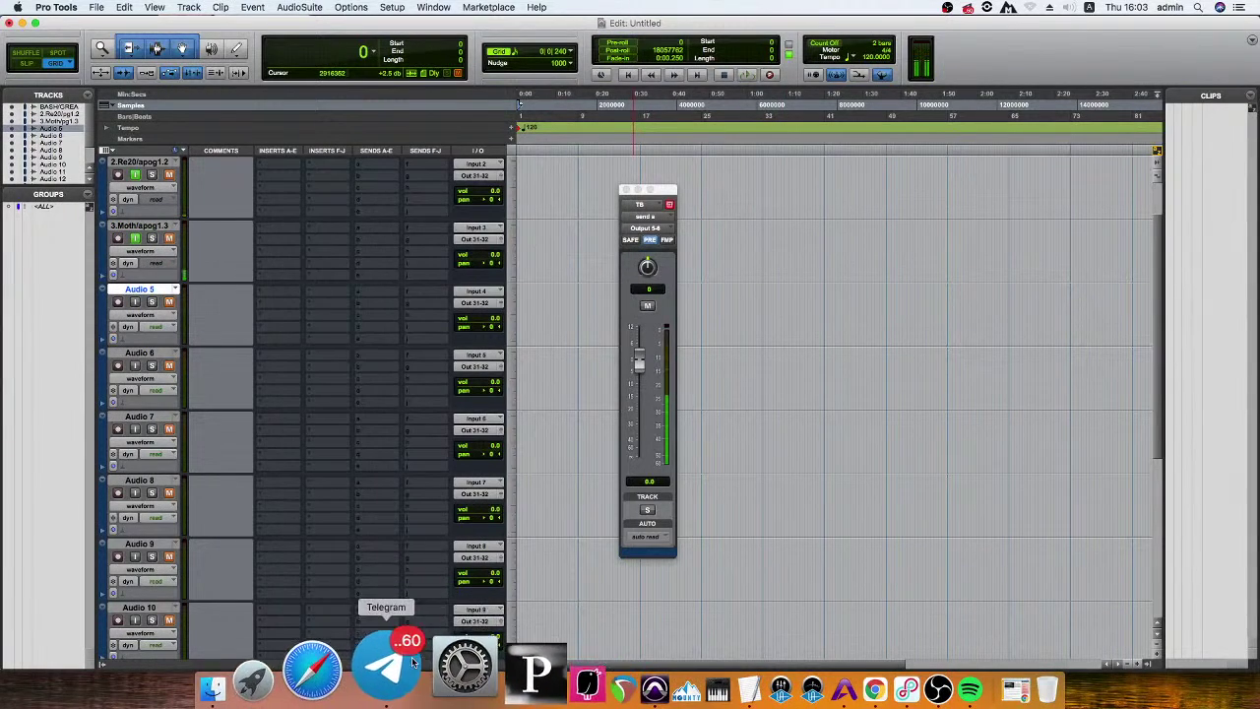
{"action": "left_click", "coordinate": [382, 679]}
{"action": "left_click_drag", "start_coordinate": [534, 357], "coordinate": [444, 360]}
{"action": "right_click", "coordinate": [457, 355]}
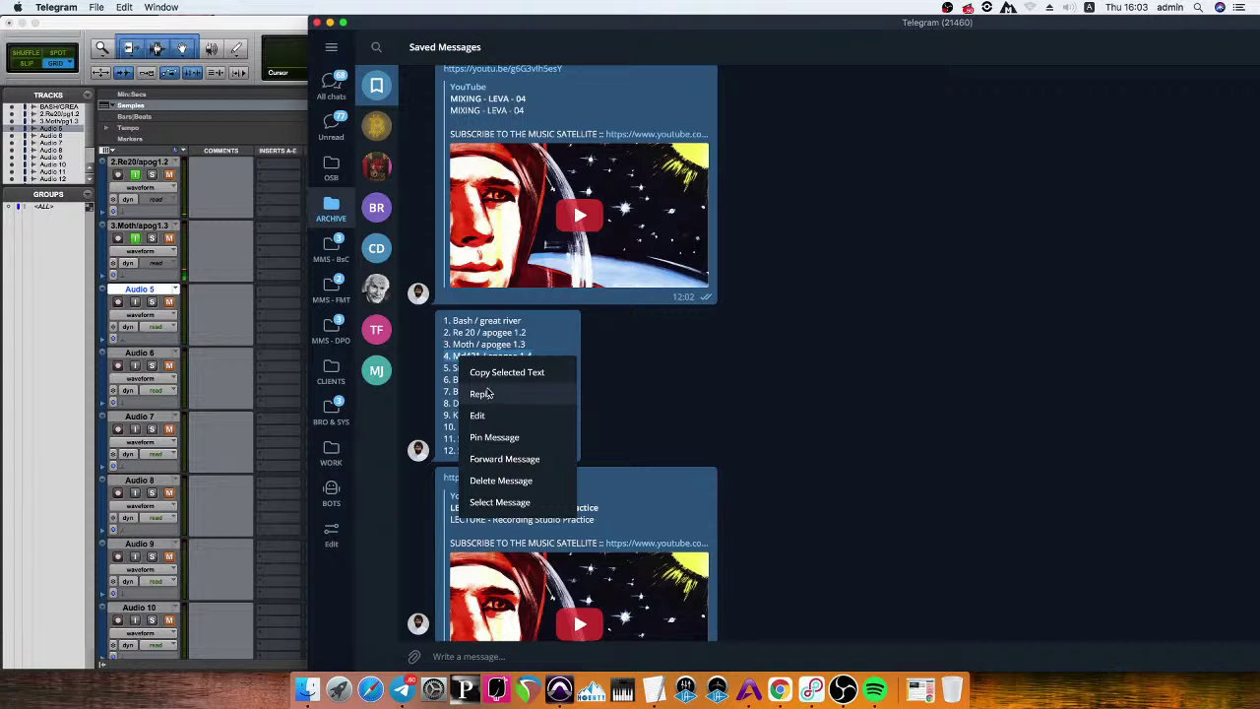
{"action": "left_click", "coordinate": [498, 372]}
{"action": "double_click", "coordinate": [141, 291]}
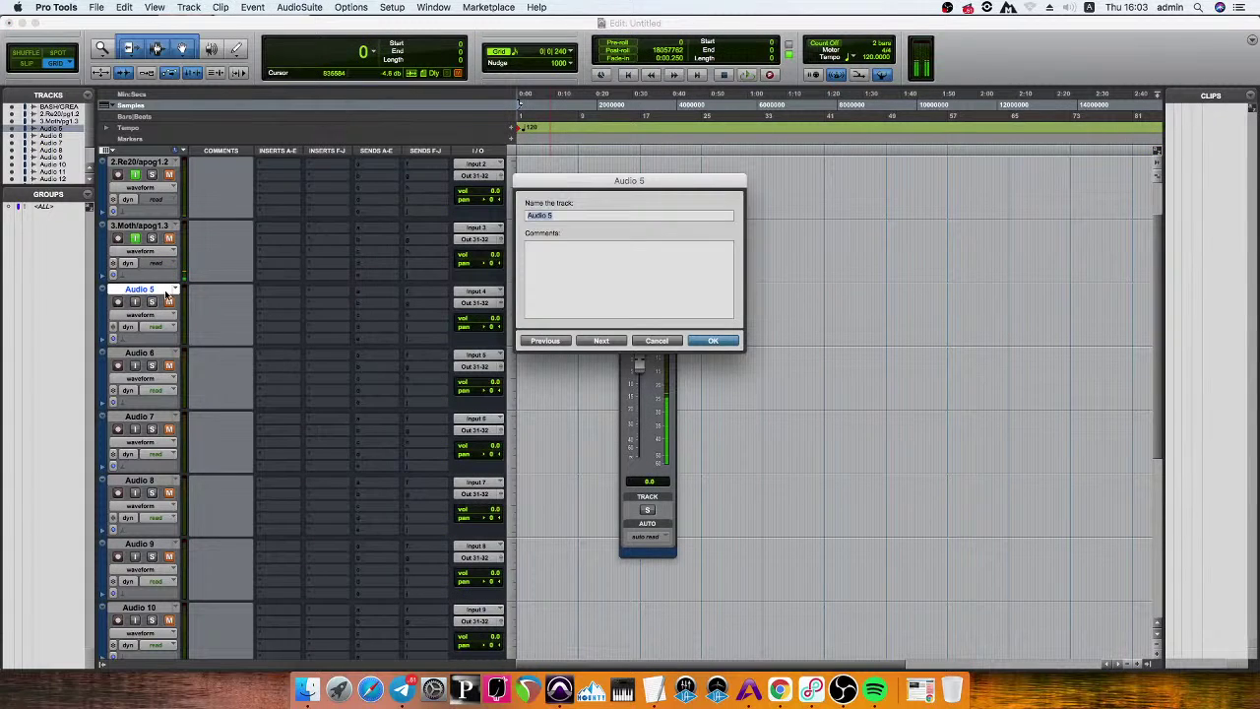
{"action": "key", "text": "super+v"}
{"action": "left_click", "coordinate": [712, 342]}
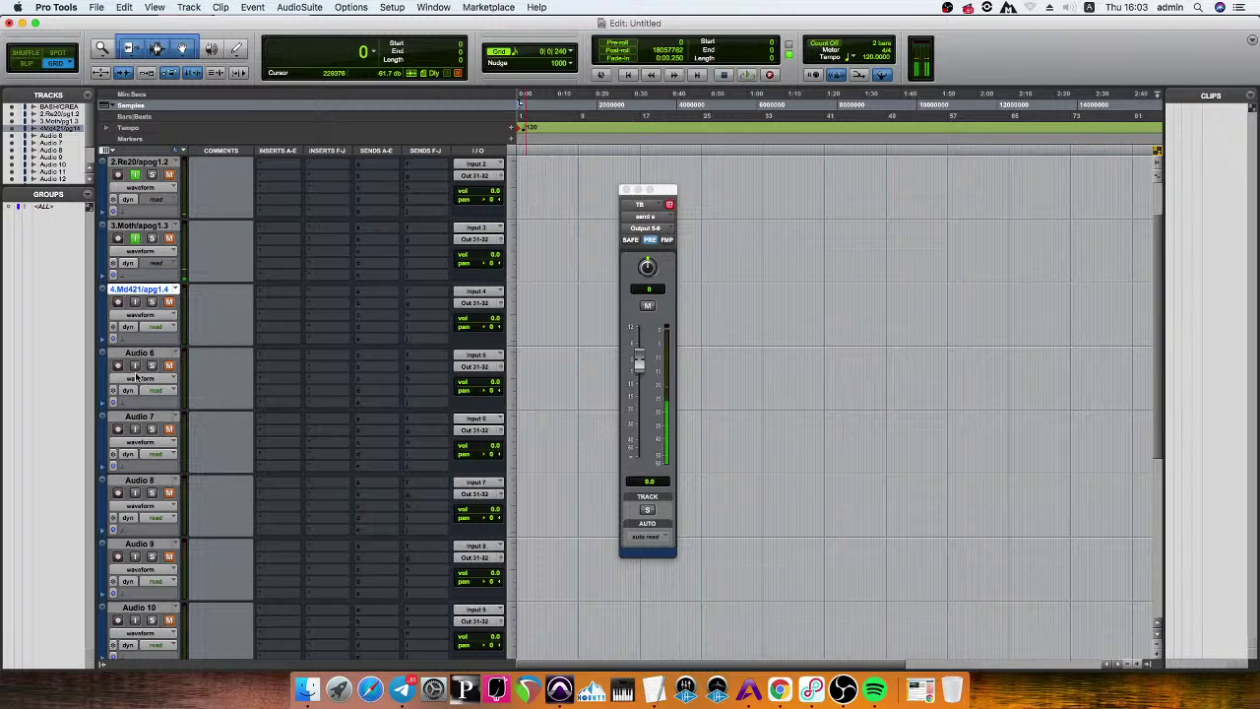
Compare the input settings of the two Ensemble interfaces in Apogee Maestro 2, then return to Pro Tools.
{"action": "left_click", "coordinate": [750, 677]}
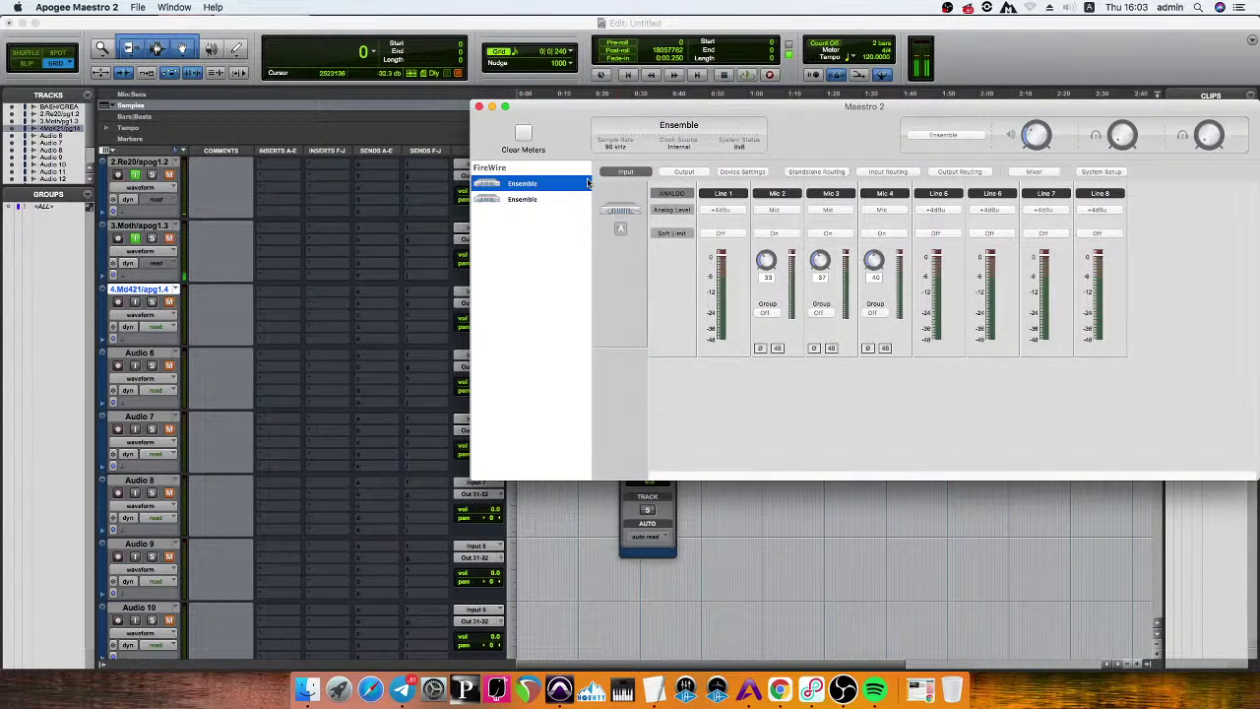
{"action": "left_click", "coordinate": [533, 199]}
{"action": "left_click", "coordinate": [537, 184]}
{"action": "left_click", "coordinate": [538, 200]}
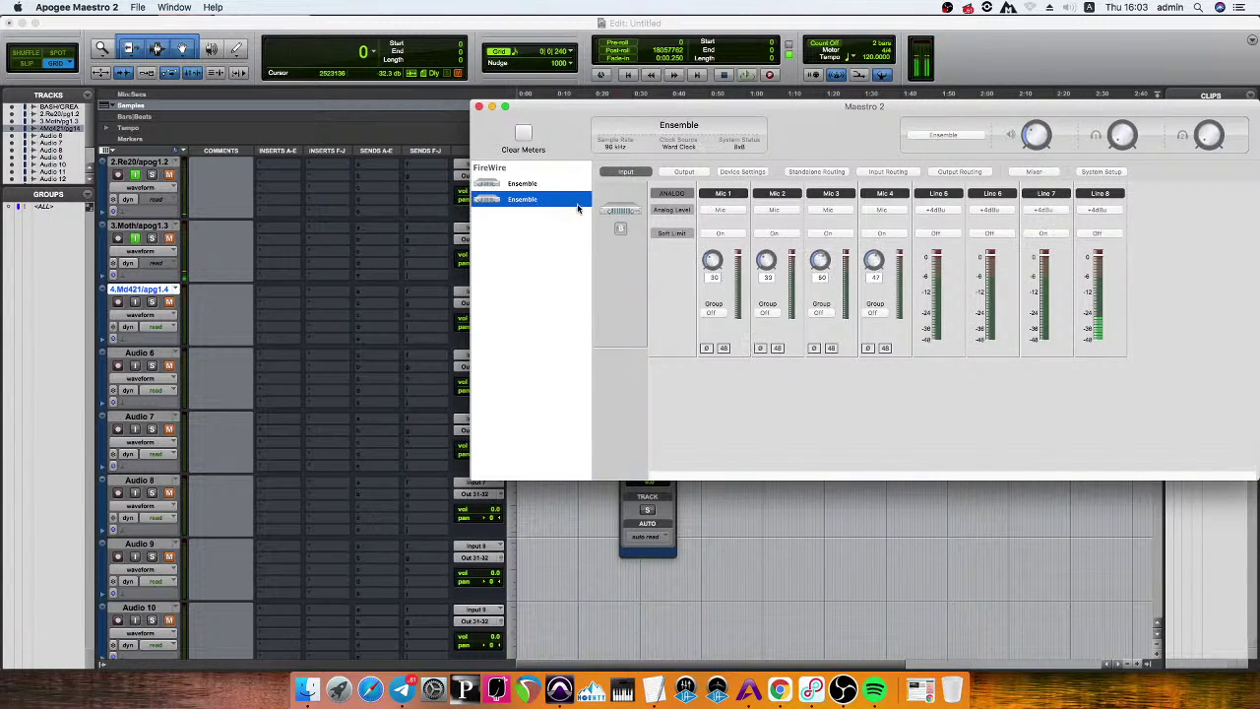
{"action": "left_click", "coordinate": [518, 184]}
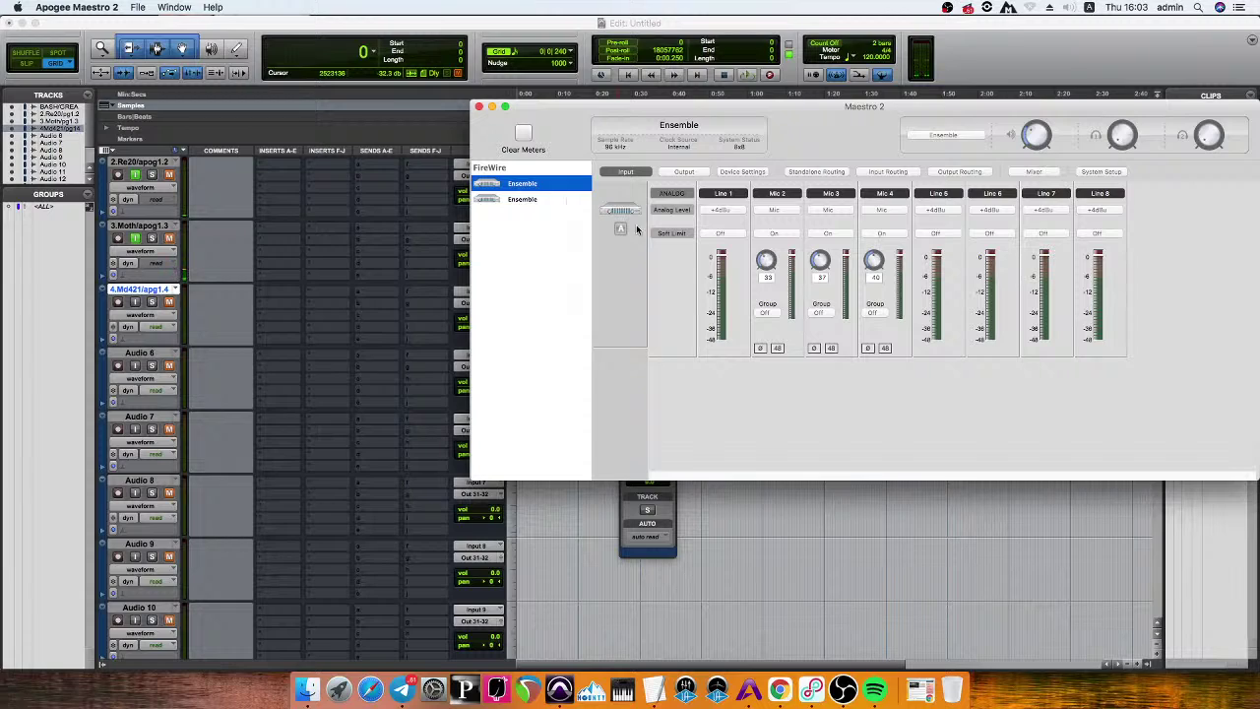
{"action": "left_click", "coordinate": [518, 199]}
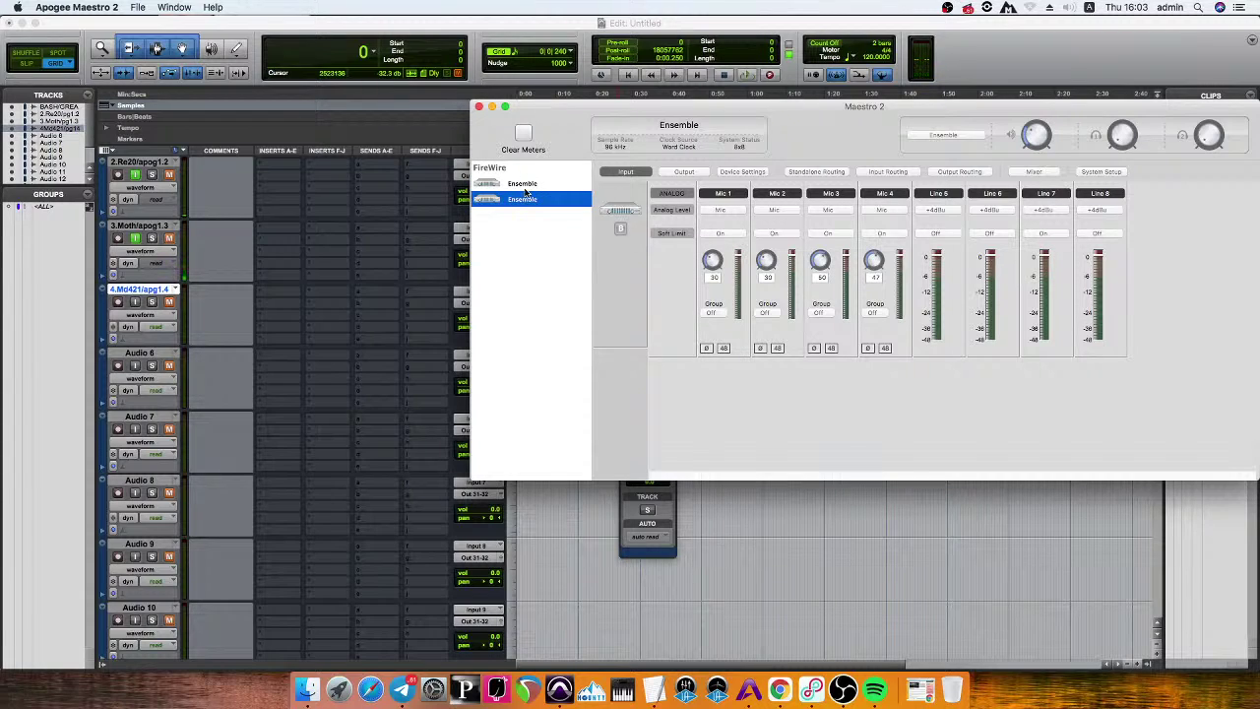
{"action": "left_click", "coordinate": [523, 185]}
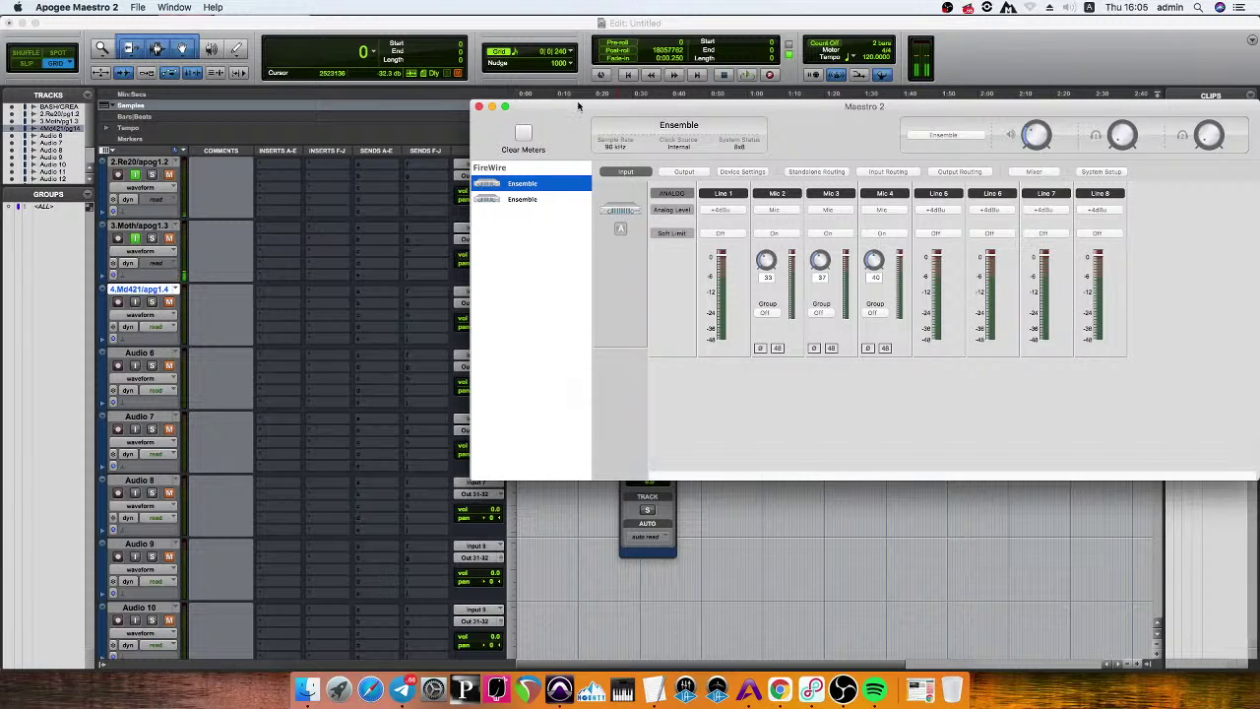
{"action": "left_click", "coordinate": [141, 303]}
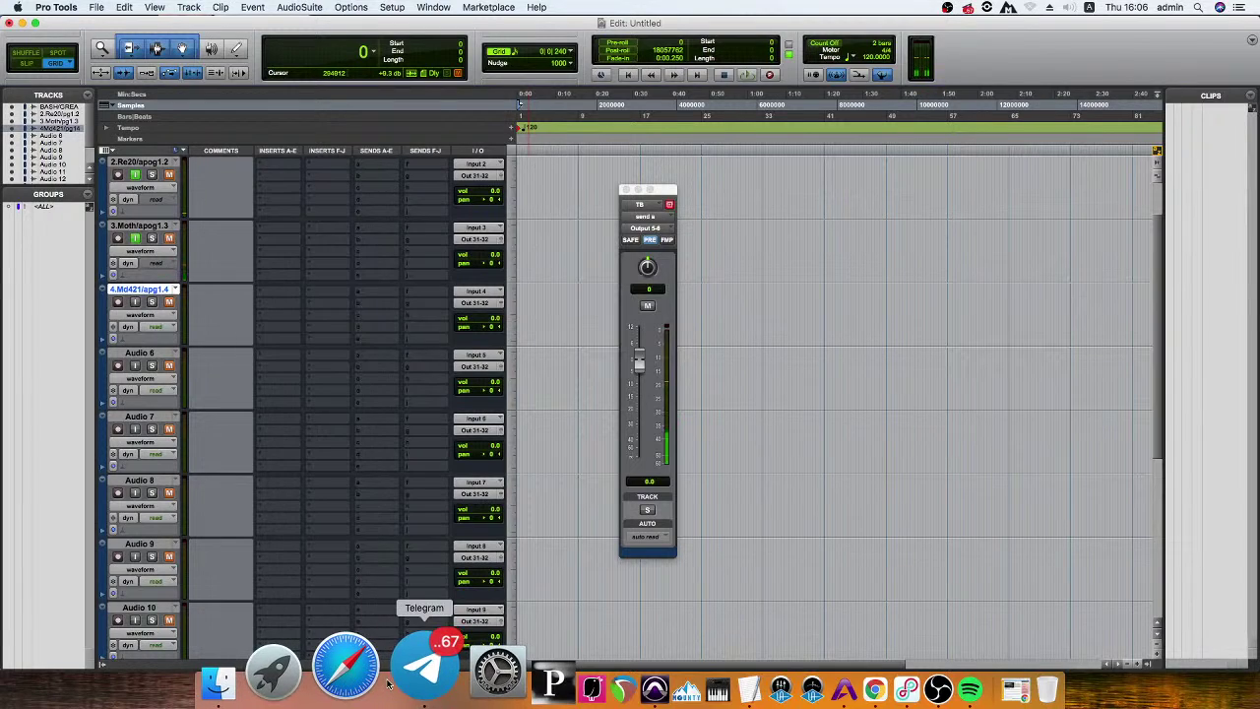
Switch to Google Chrome and load instagram.com in a new tab.
{"action": "left_click", "coordinate": [785, 667]}
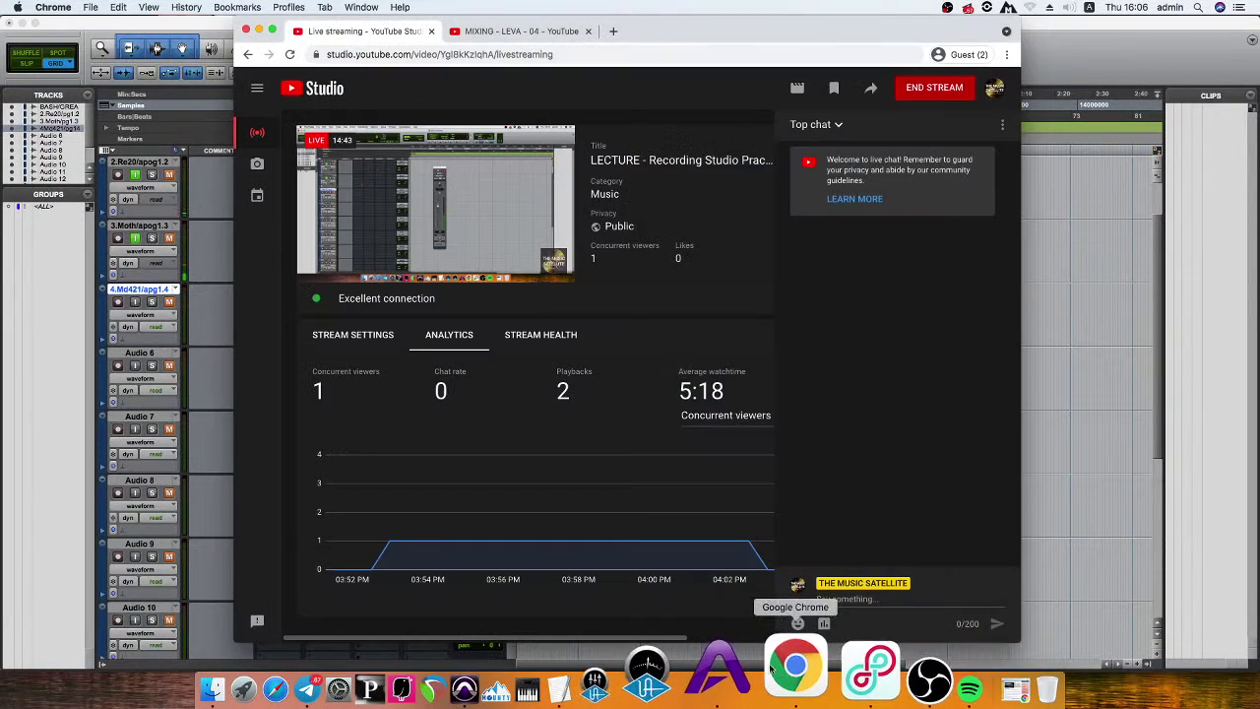
{"action": "left_click", "coordinate": [611, 31]}
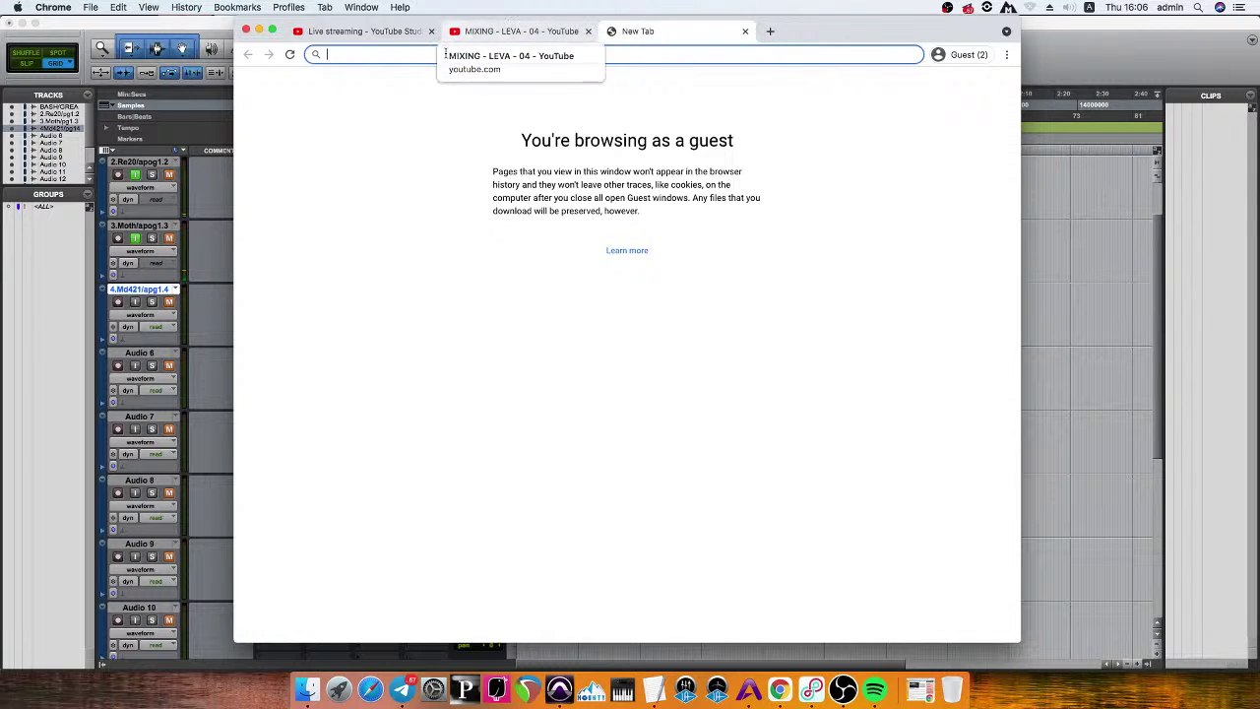
{"action": "type", "text": "instagram"}
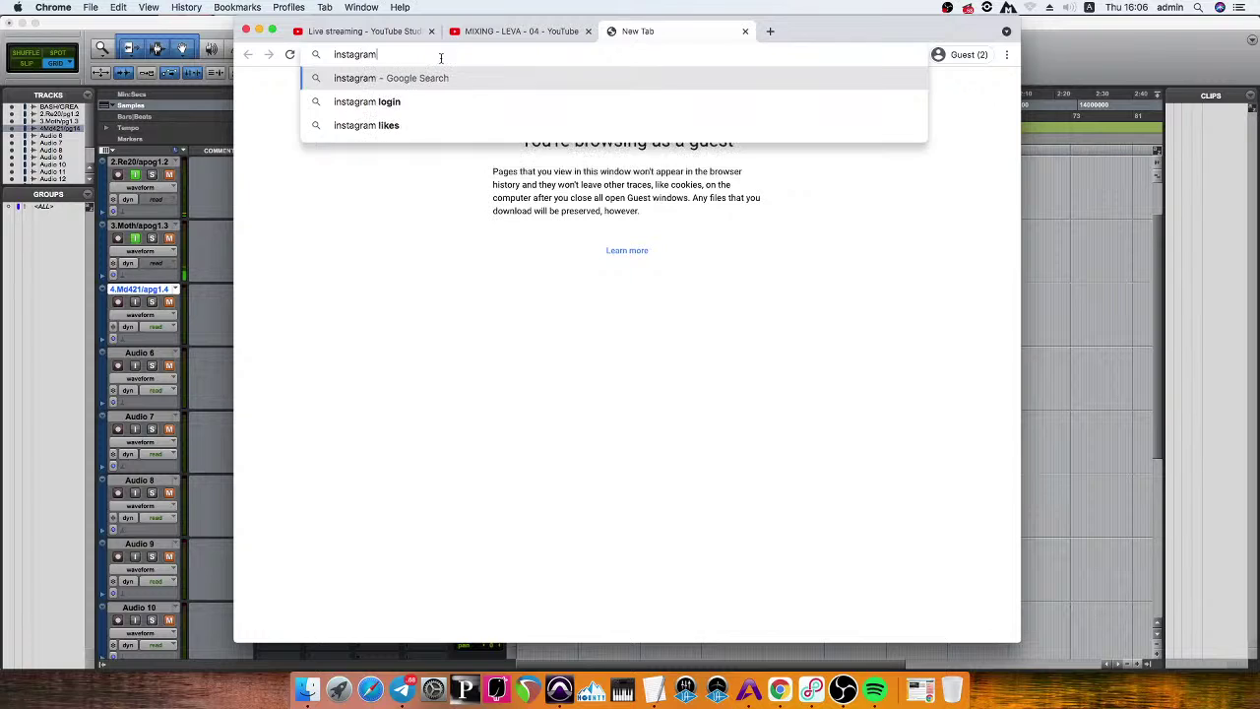
{"action": "type", "text": ".googl"}
{"action": "key", "text": "BackSpace"}
{"action": "key", "text": "BackSpace"}
{"action": "key", "text": "BackSpace"}
{"action": "key", "text": "BackSpace"}
{"action": "key", "text": "BackSpace"}
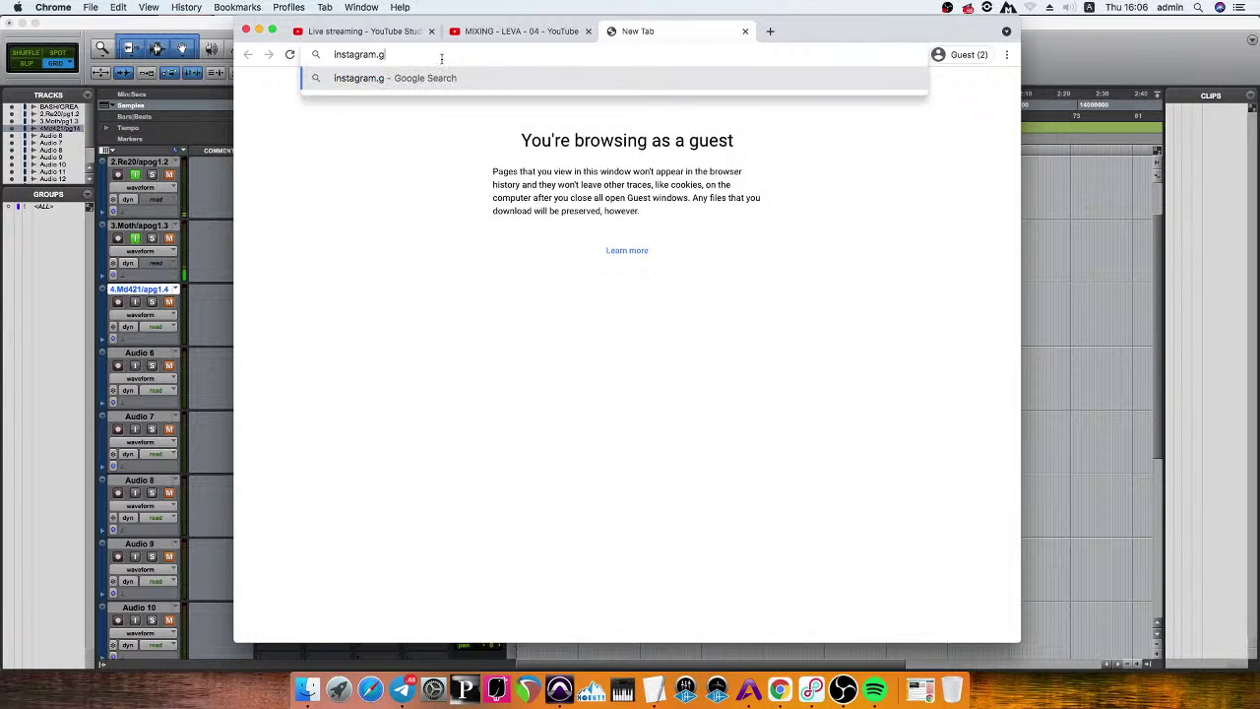
{"action": "type", "text": "com"}
{"action": "key", "text": "Return"}
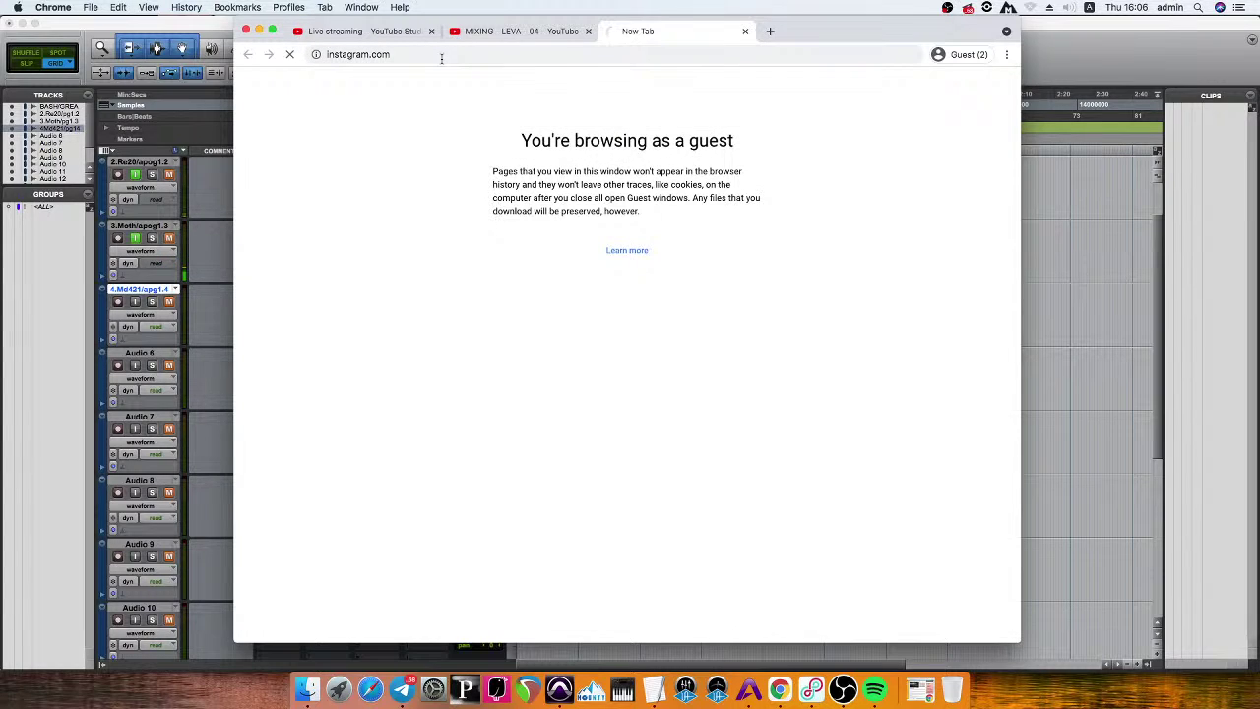
Go to the dthstudios profile on Instagram and open its "studio B" story highlight.
{"action": "left_click_drag", "start_coordinate": [425, 55], "coordinate": [444, 55]}
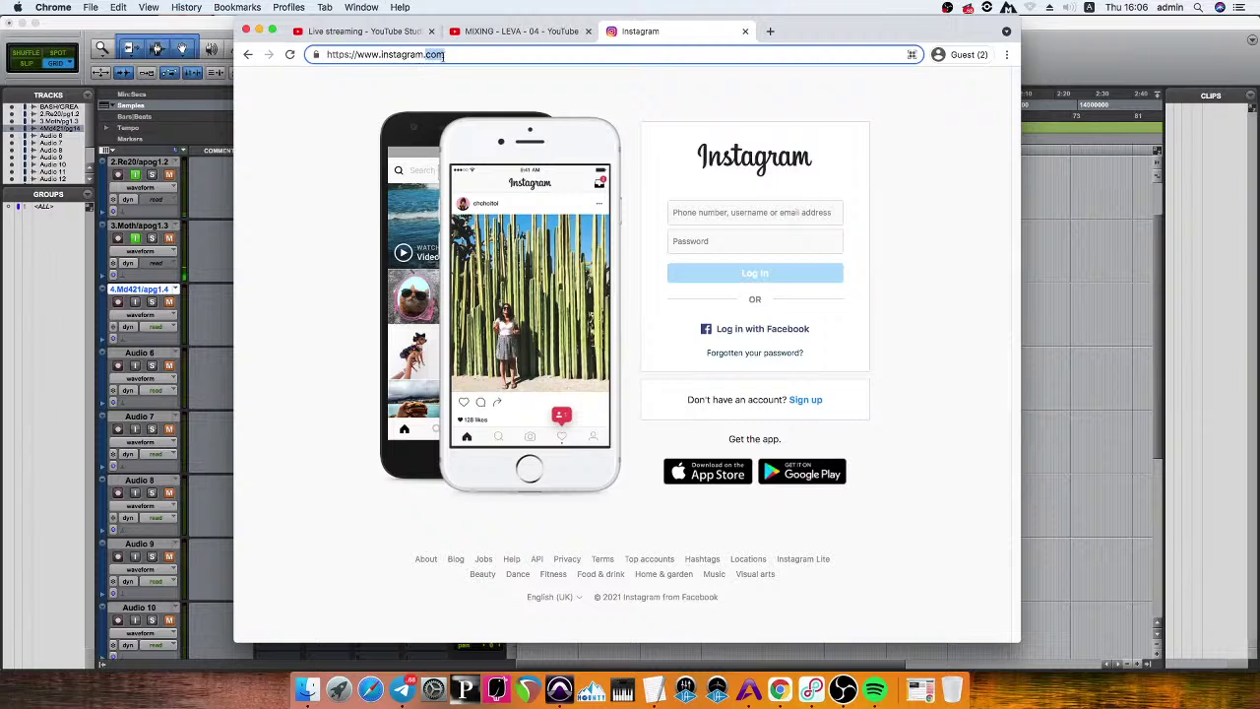
{"action": "left_click", "coordinate": [466, 53]}
{"action": "type", "text": "/dthstudios"}
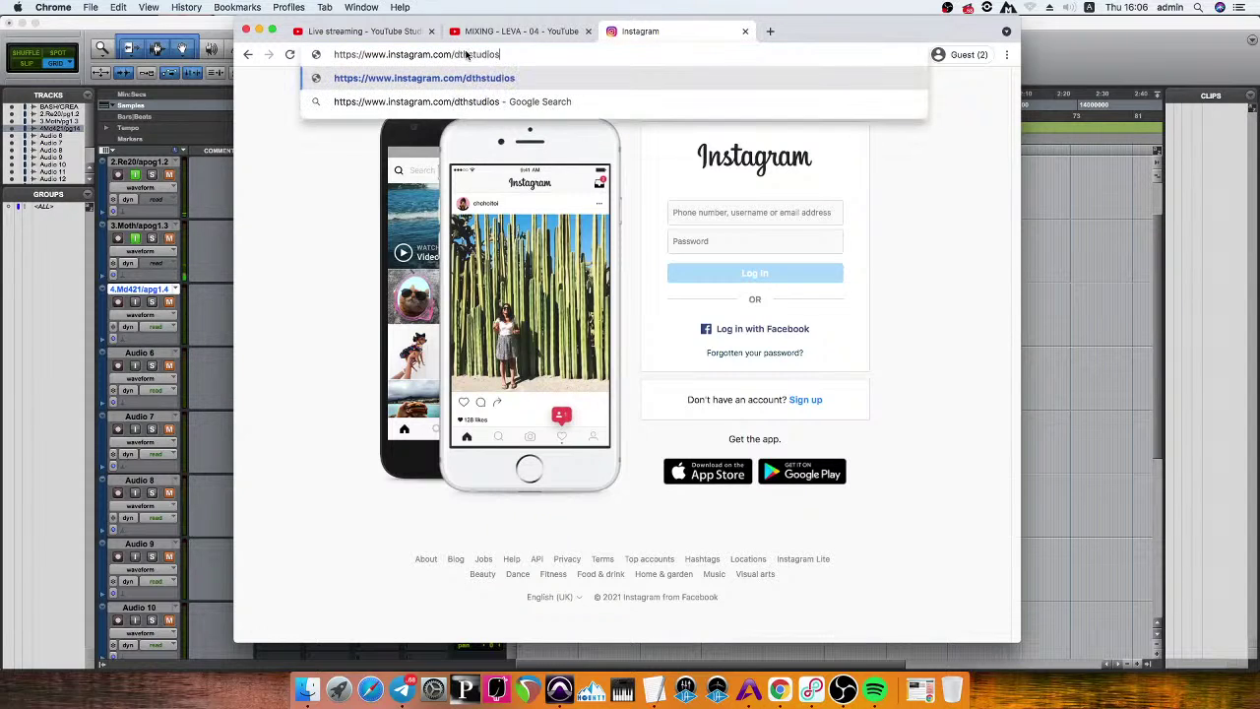
{"action": "key", "text": "Return"}
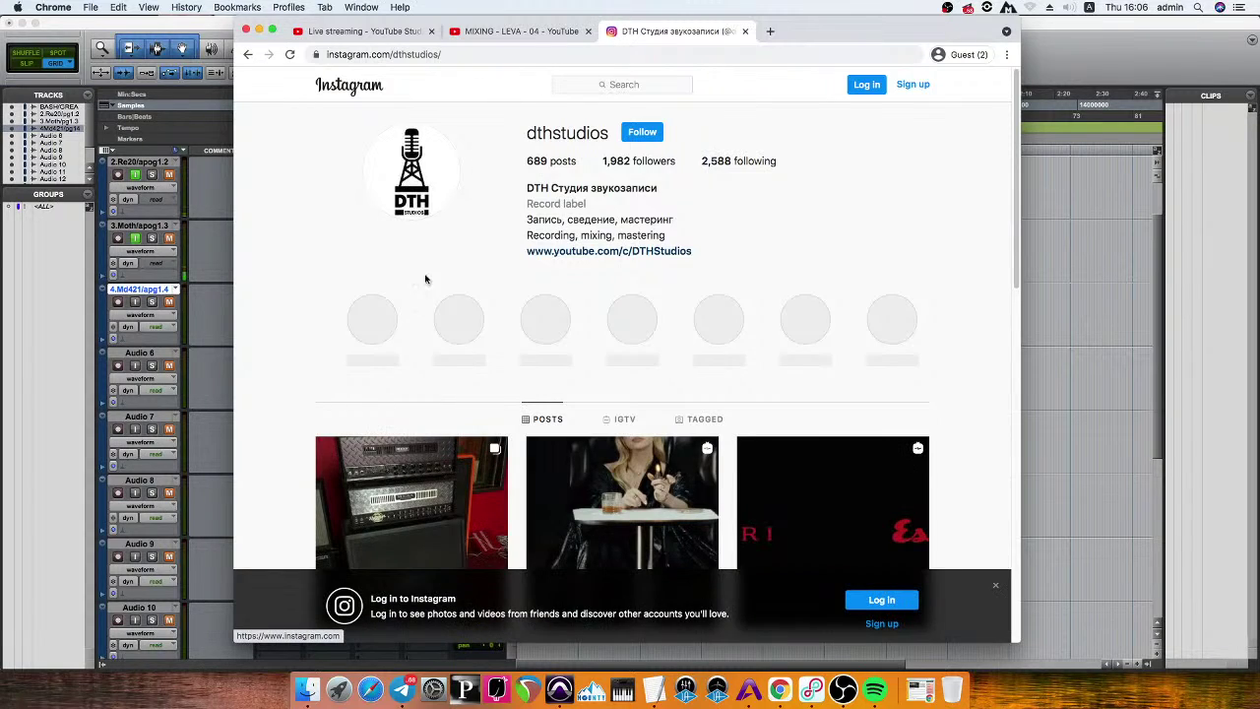
{"action": "left_click", "coordinate": [459, 328]}
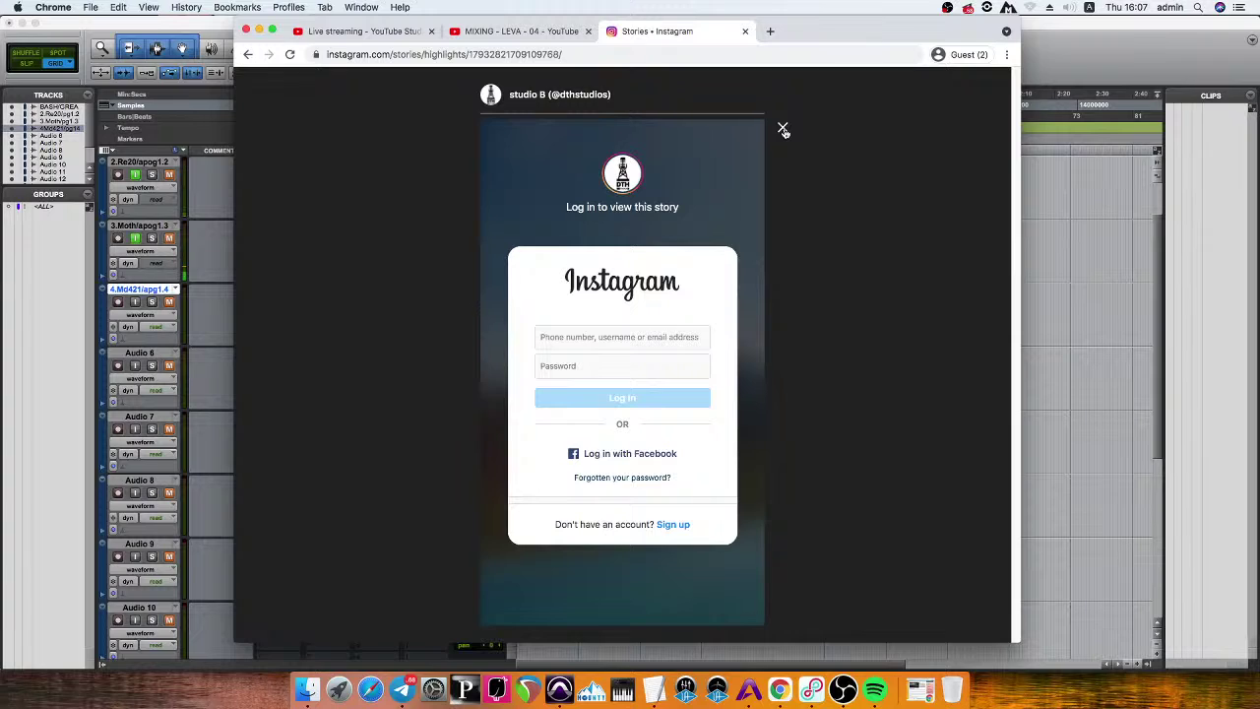
Close the "studio B" story and browse the posts on the dthstudios Instagram profile.
{"action": "left_click", "coordinate": [784, 130]}
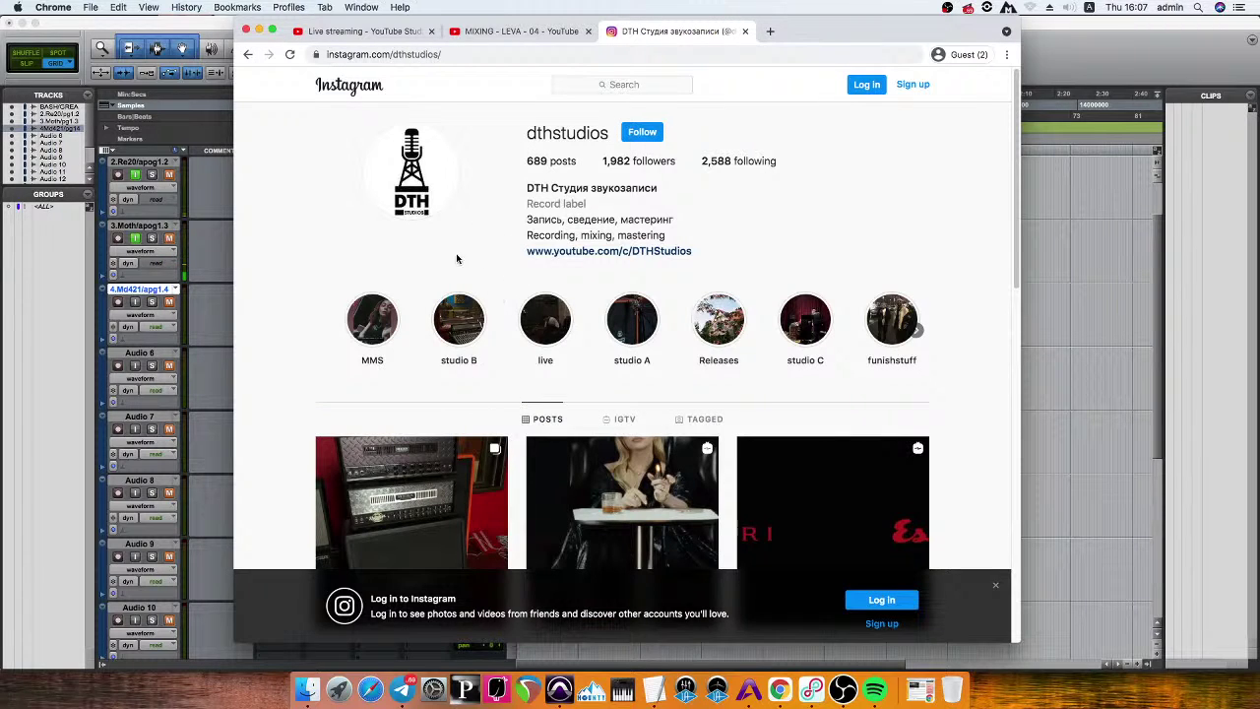
{"action": "scroll", "coordinate": [491, 286], "scroll_direction": "down", "scroll_amount": 5}
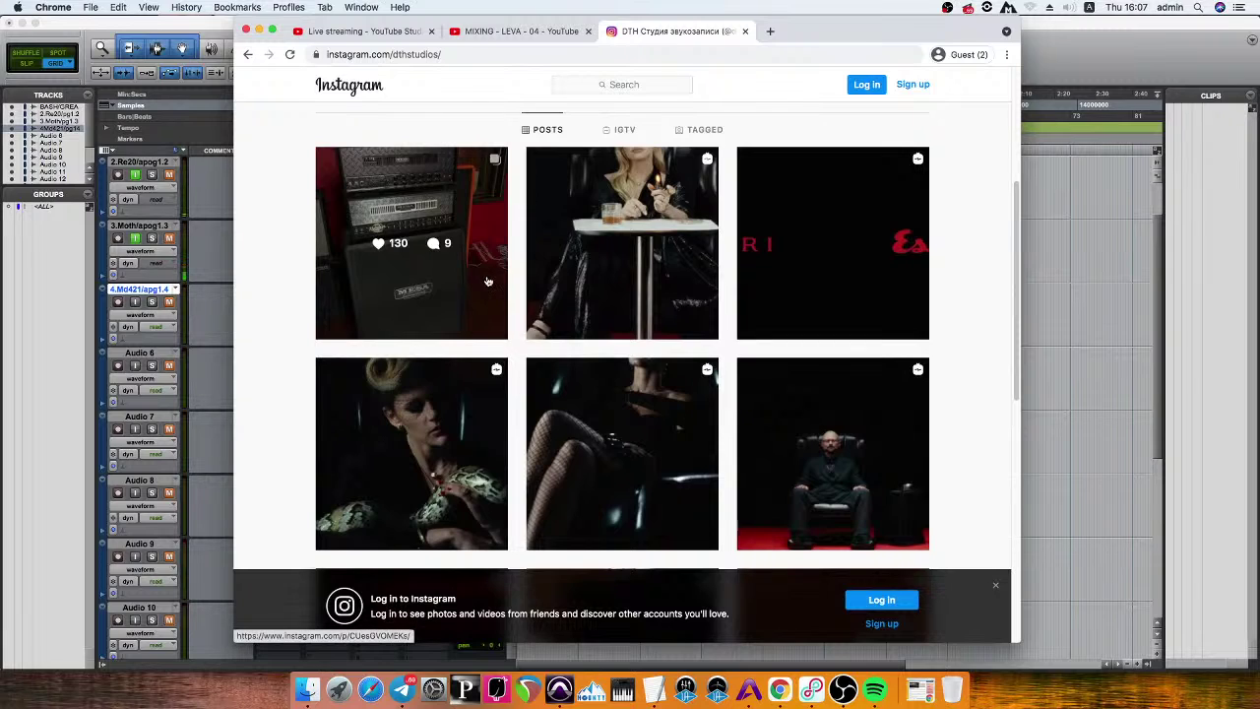
{"action": "scroll", "coordinate": [511, 264], "scroll_direction": "up", "scroll_amount": 1}
{"action": "scroll", "coordinate": [596, 275], "scroll_direction": "down", "scroll_amount": 5}
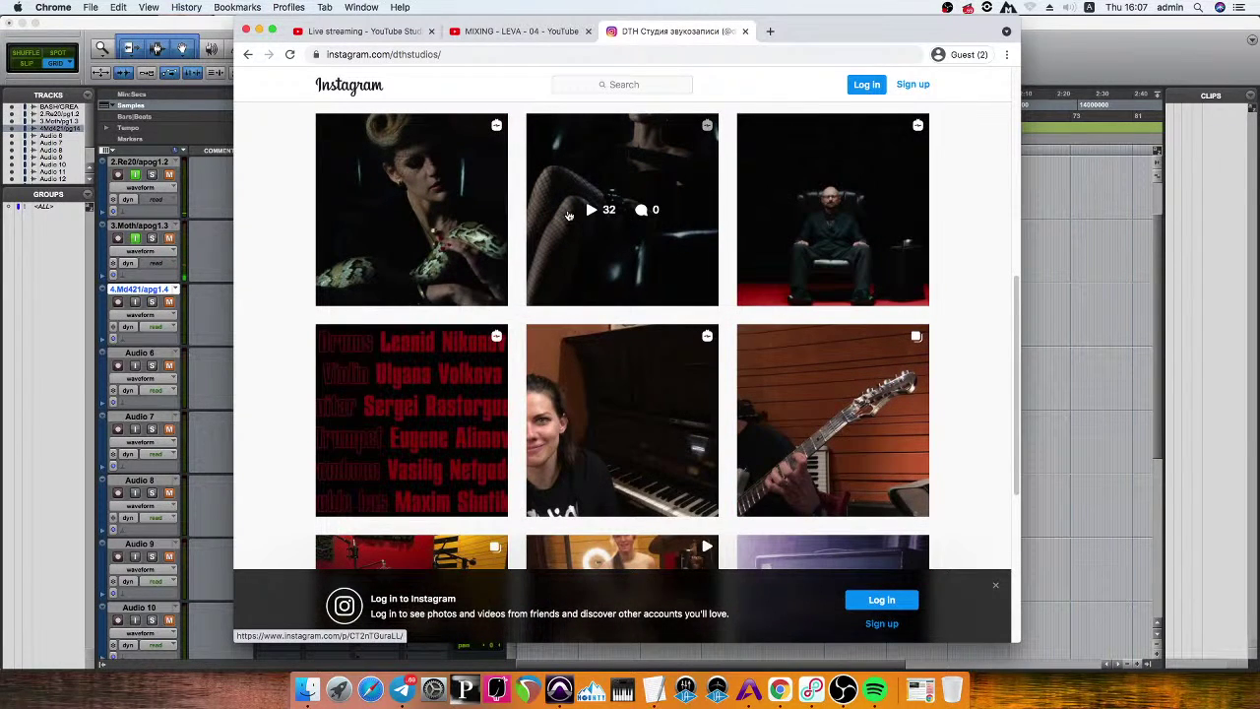
{"action": "scroll", "coordinate": [568, 214], "scroll_direction": "up", "scroll_amount": 5}
{"action": "scroll", "coordinate": [561, 226], "scroll_direction": "down", "scroll_amount": 8}
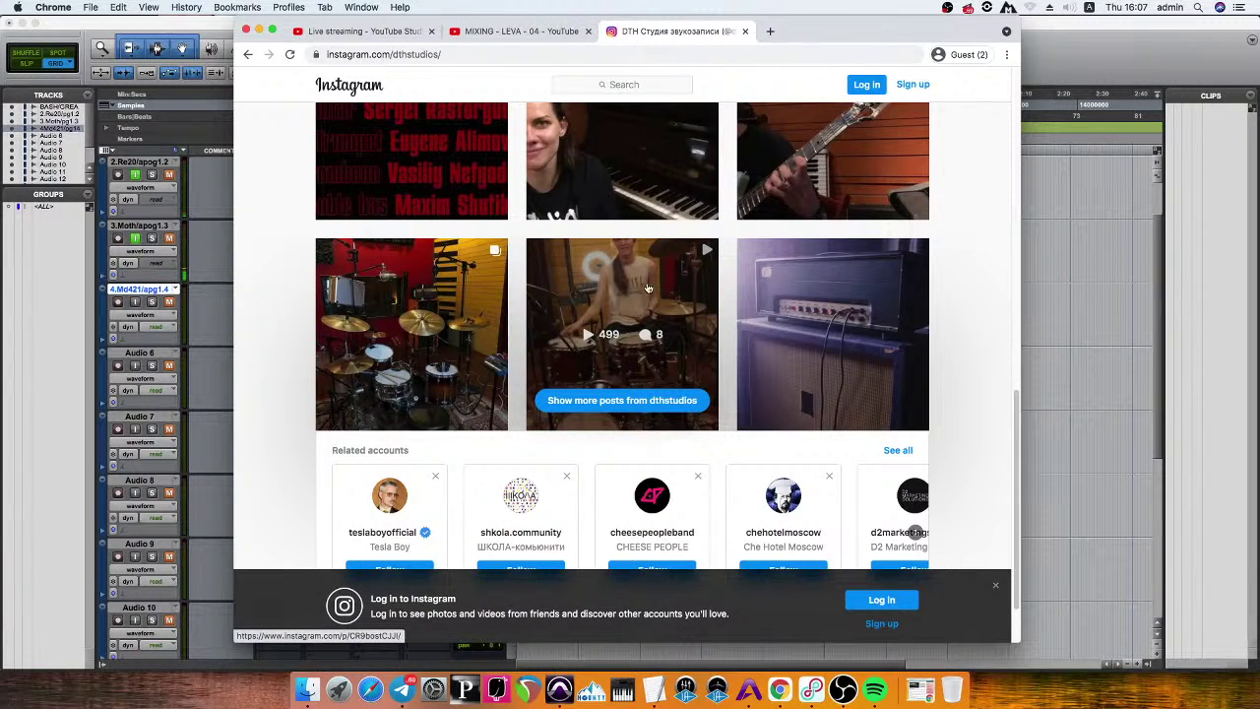
{"action": "scroll", "coordinate": [609, 290], "scroll_direction": "up", "scroll_amount": 5}
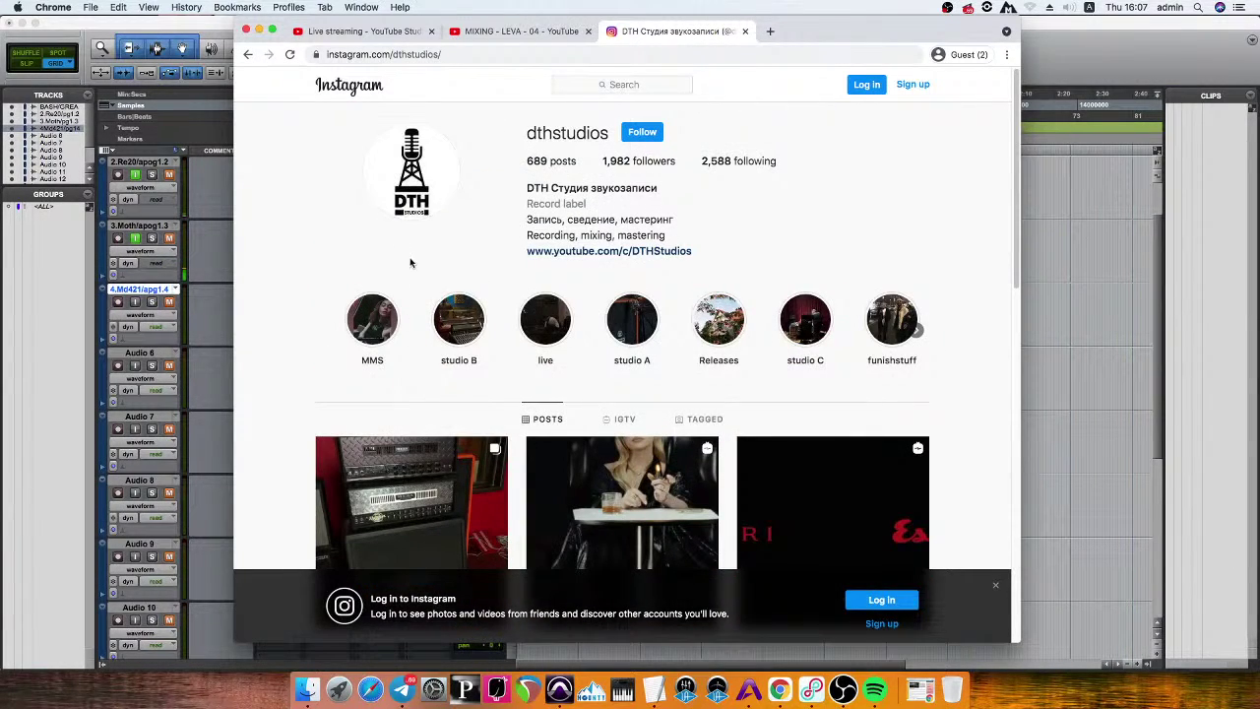
Open and close the profile's "MMS" story highlight, and switch back to Pro Tools.
{"action": "left_click", "coordinate": [382, 326]}
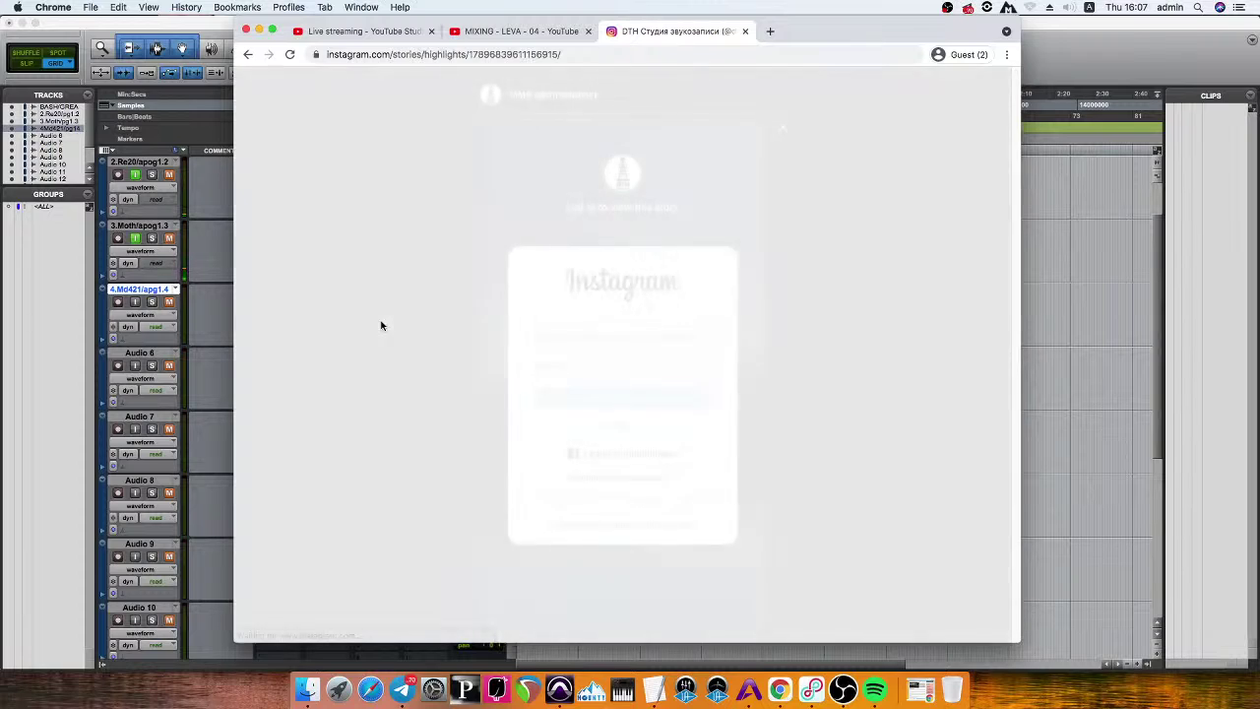
{"action": "left_click", "coordinate": [782, 127]}
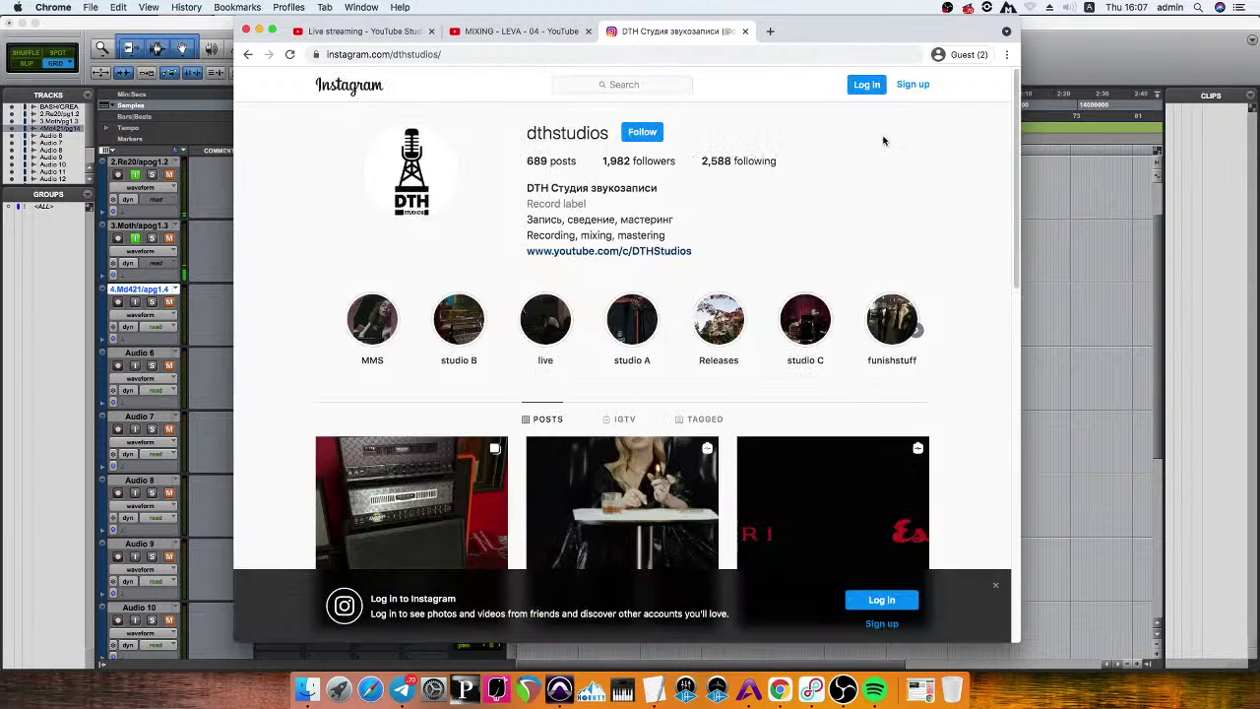
{"action": "left_click", "coordinate": [65, 271]}
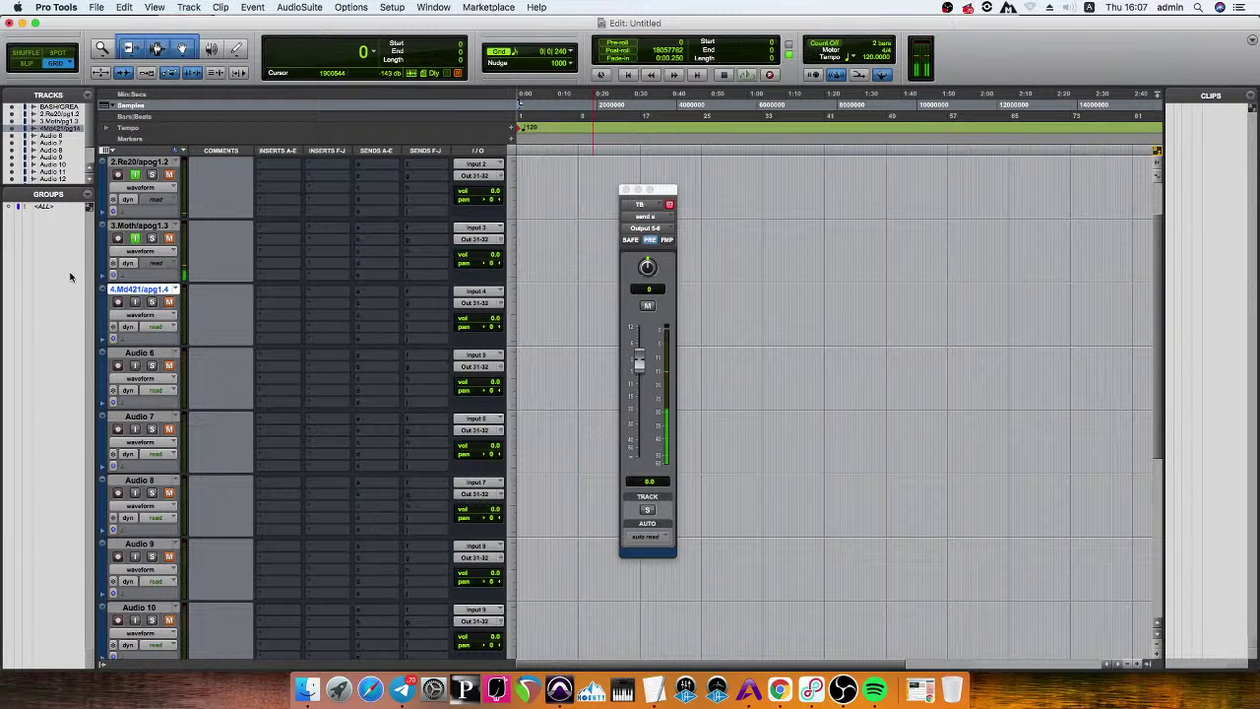
Enable input monitoring on the Md421 track and set Mic 4's gain to 20 on the first Ensemble in Apogee Maestro 2.
{"action": "left_click", "coordinate": [135, 291]}
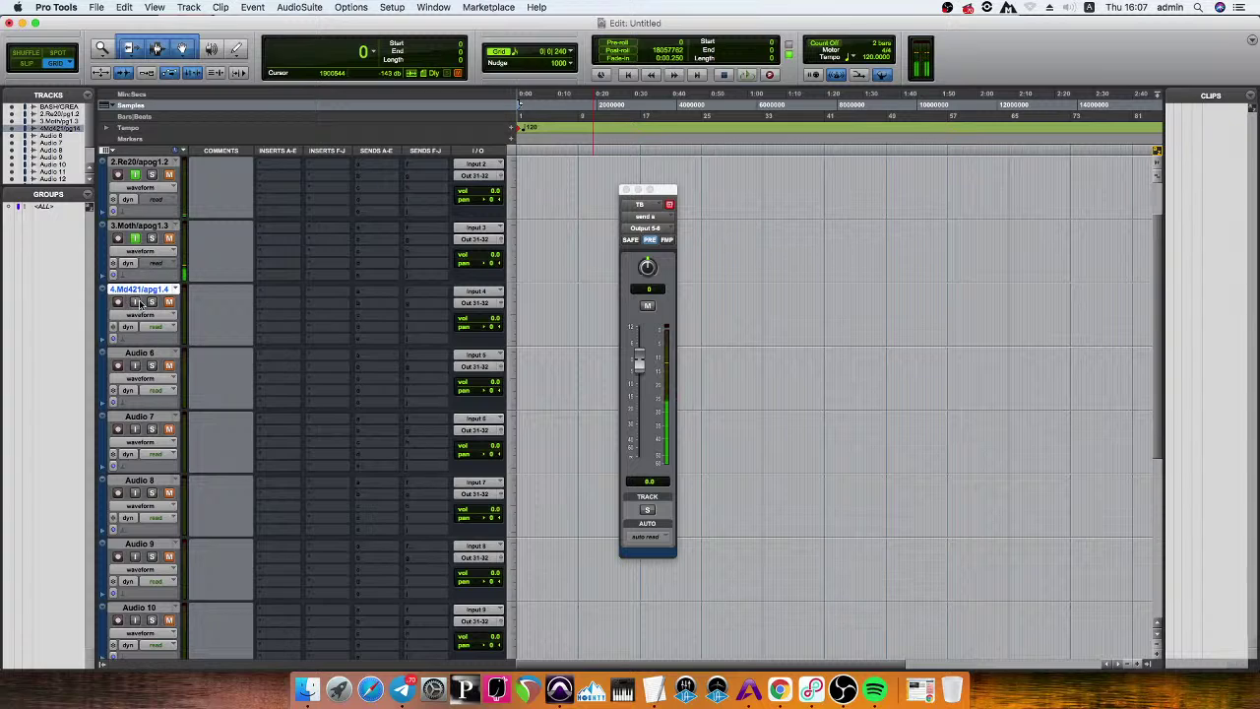
{"action": "left_click", "coordinate": [737, 670]}
{"action": "mouse_move", "coordinate": [876, 264]}
{"action": "left_mouse_down"}
{"action": "mouse_move", "coordinate": [883, 221]}
{"action": "mouse_move", "coordinate": [875, 258]}
{"action": "left_mouse_up"}
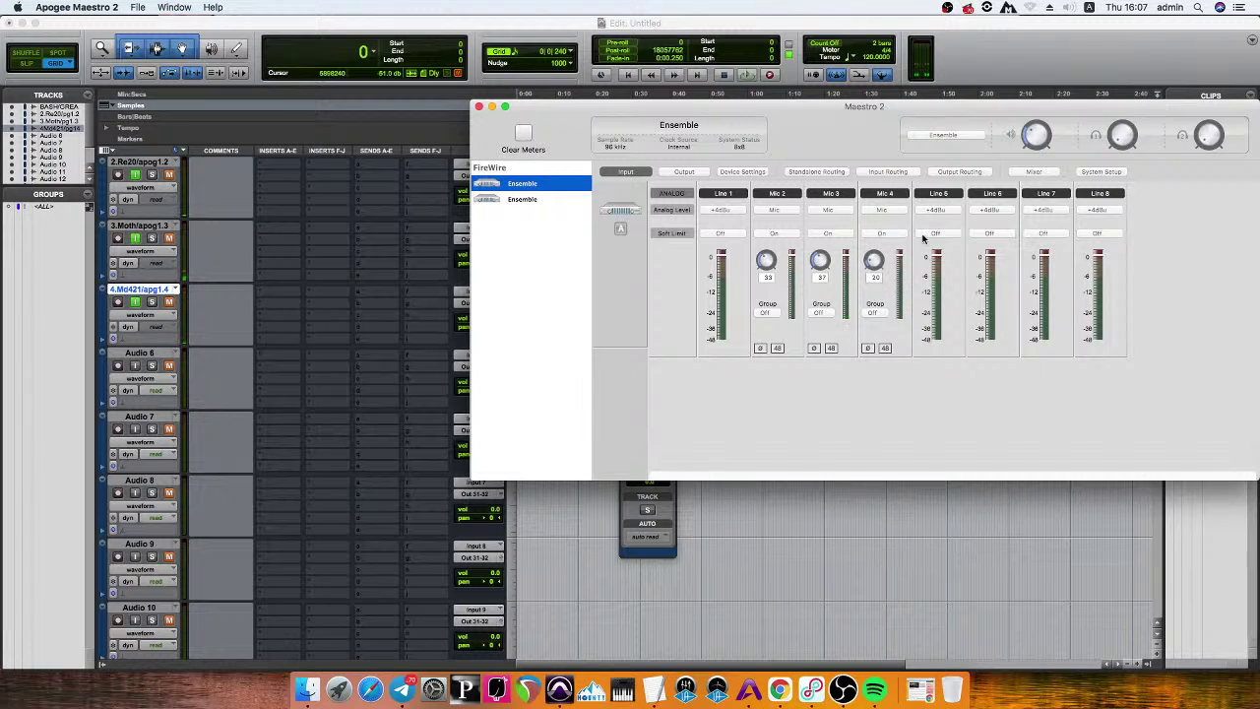
{"action": "left_click", "coordinate": [156, 229]}
Select track Audio 6 and copy "Sm57 / apogee 2.1" from item 5 of Telegram's microphone list.
{"action": "left_click", "coordinate": [149, 353]}
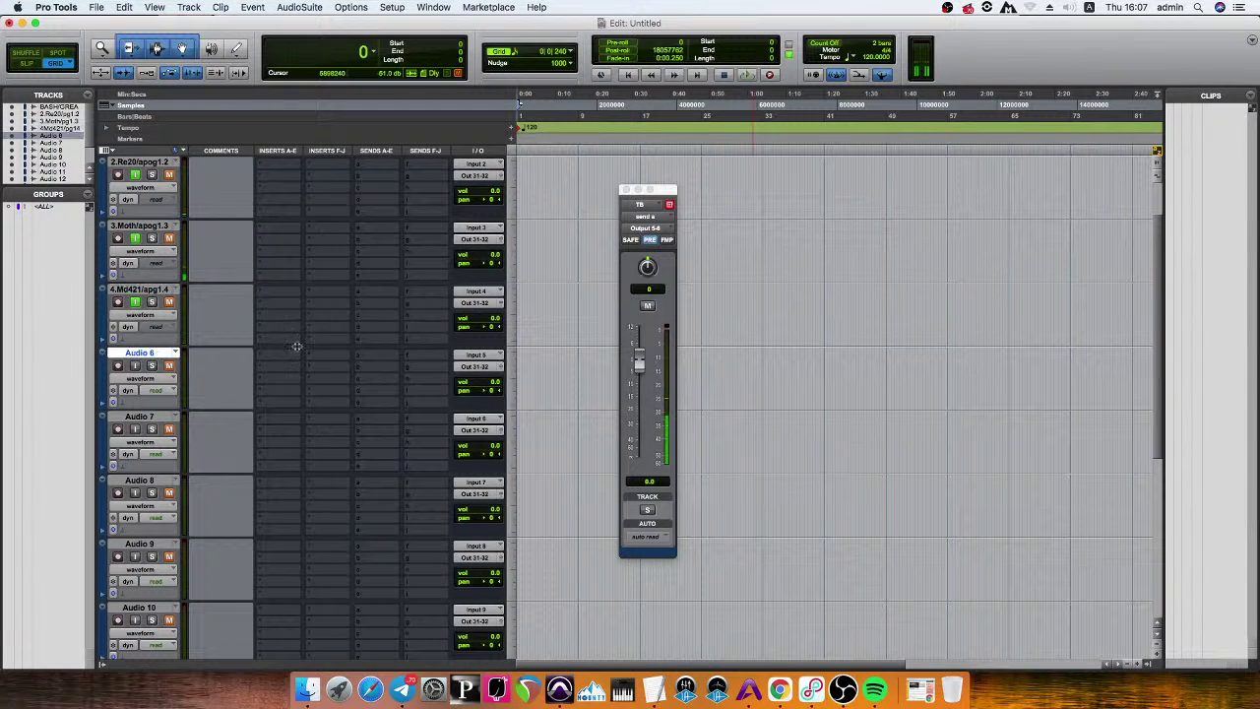
{"action": "left_click", "coordinate": [399, 684]}
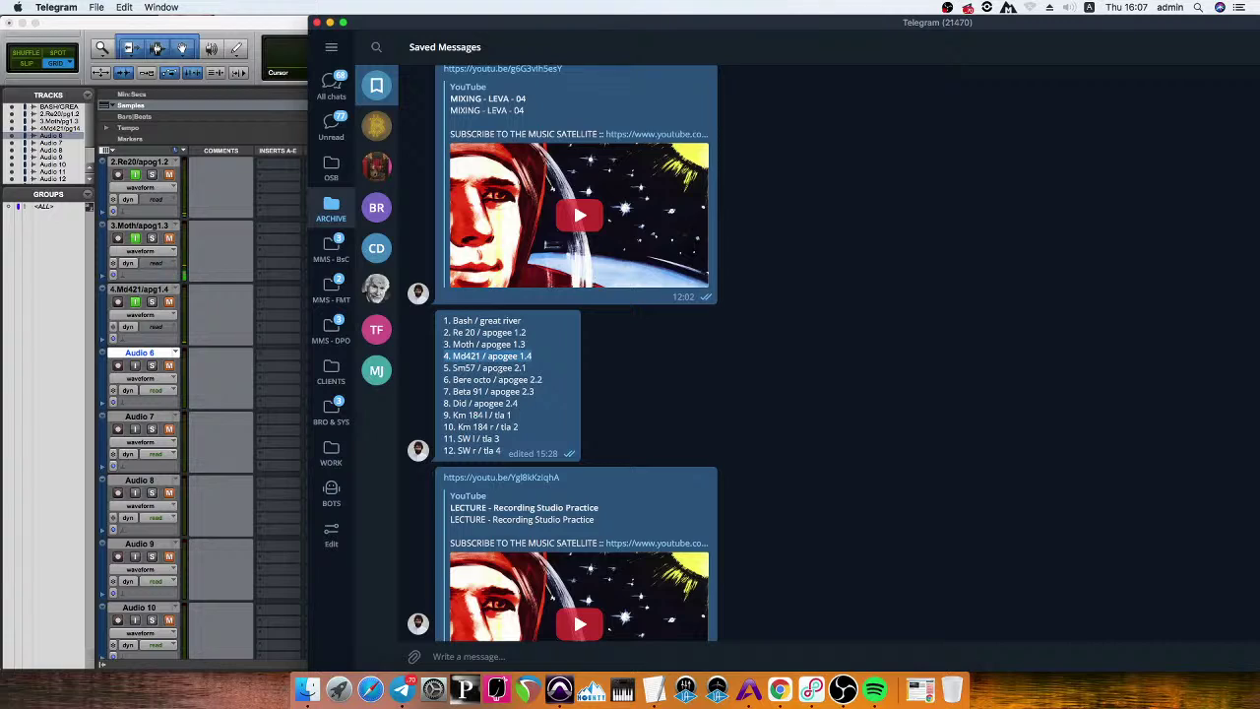
{"action": "left_click_drag", "start_coordinate": [443, 370], "coordinate": [445, 358]}
{"action": "left_click_drag", "start_coordinate": [529, 370], "coordinate": [453, 374]}
{"action": "key", "text": "super+c"}
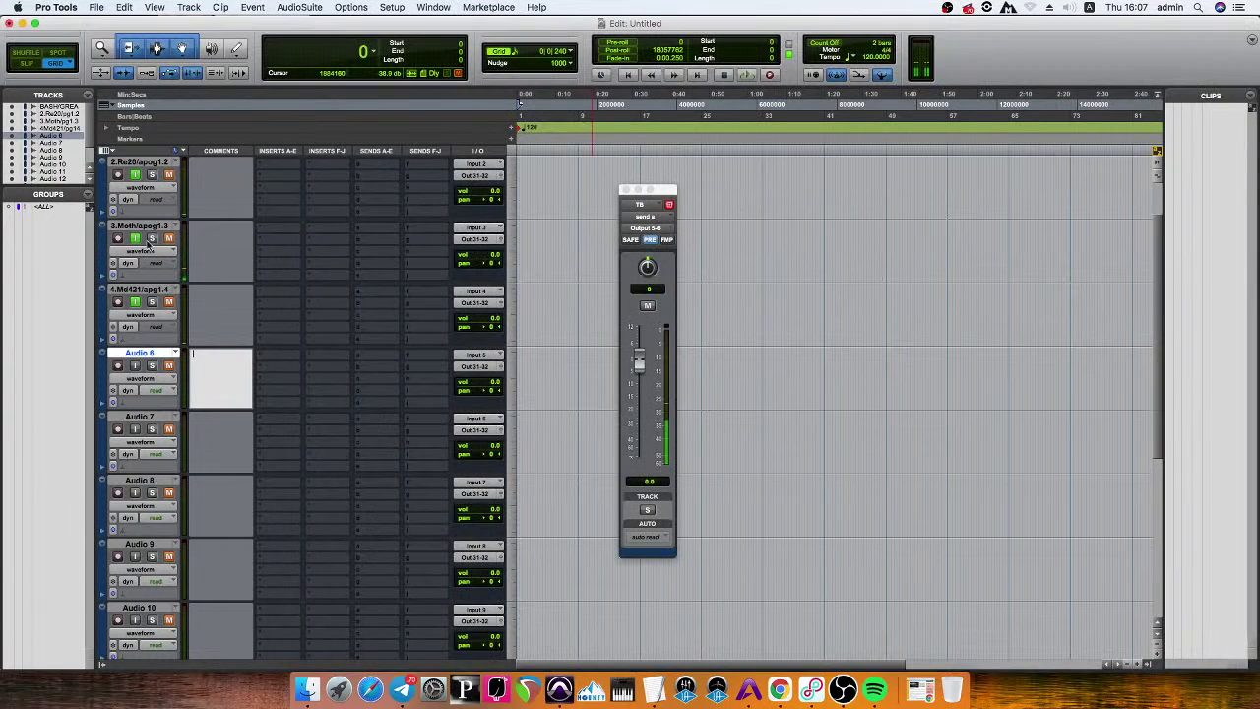
Rename track Audio 6 in Pro Tools as "5.Sm57 / apogee 2.1", using the copied text.
{"action": "left_click", "coordinate": [212, 359]}
{"action": "scroll", "coordinate": [157, 295], "scroll_direction": "down", "scroll_amount": 10}
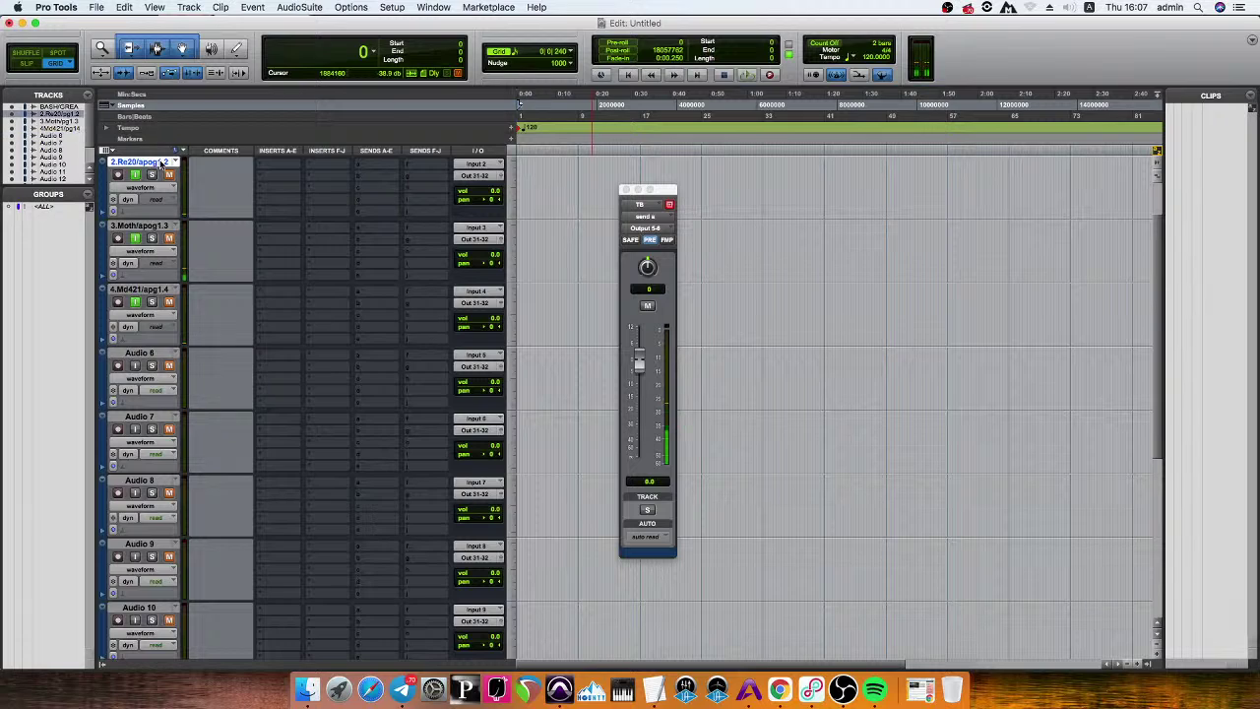
{"action": "scroll", "coordinate": [169, 490], "scroll_direction": "up", "scroll_amount": 10}
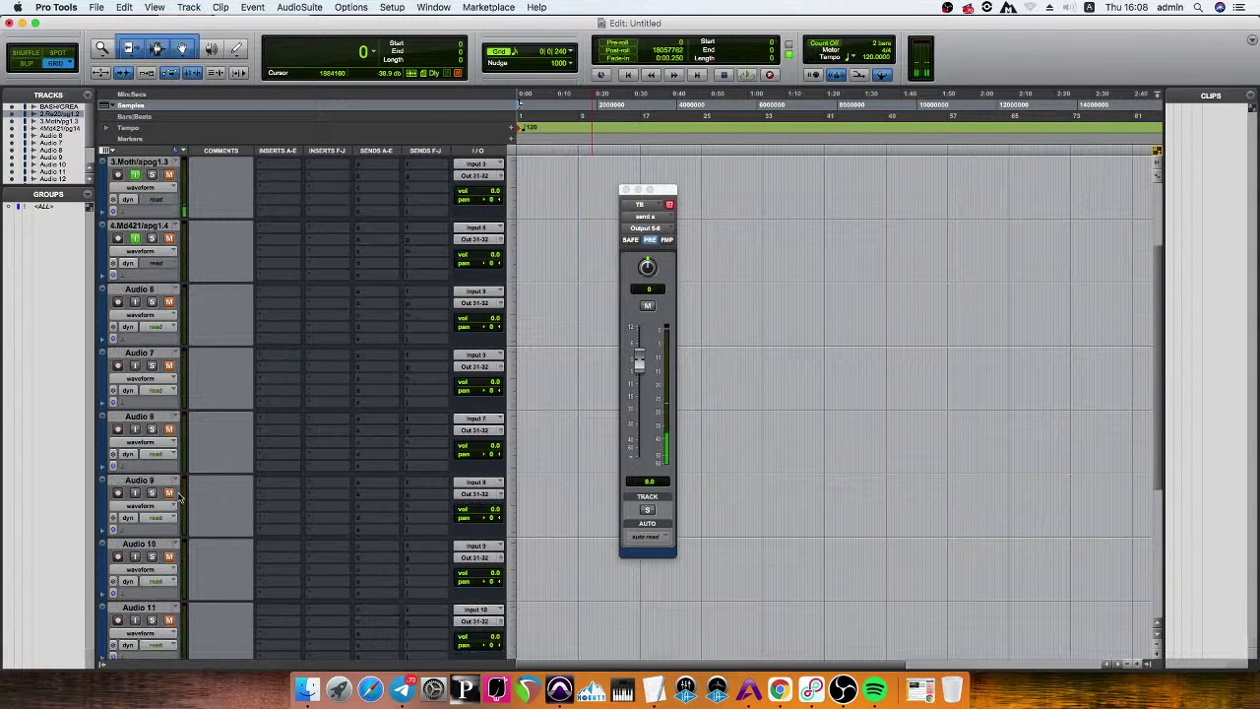
{"action": "double_click", "coordinate": [139, 416]}
{"action": "key", "text": "super+v"}
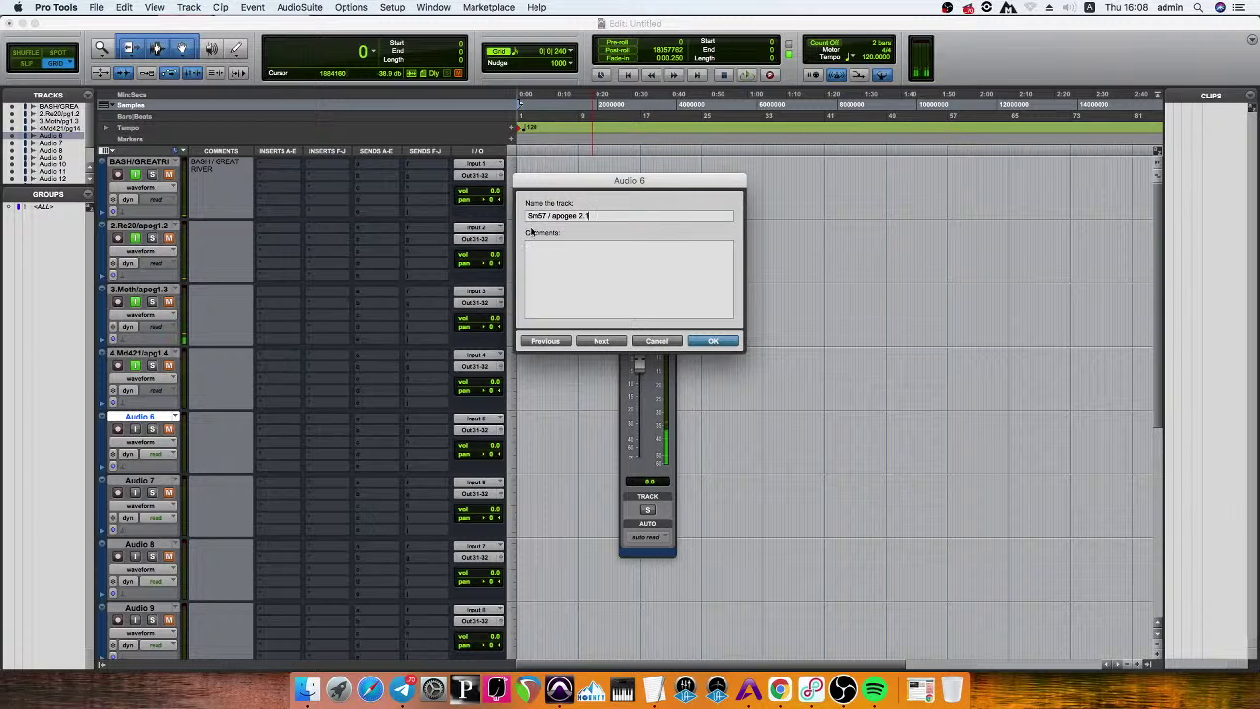
{"action": "left_click", "coordinate": [527, 212]}
{"action": "type", "text": "5."}
{"action": "key", "text": "Return"}
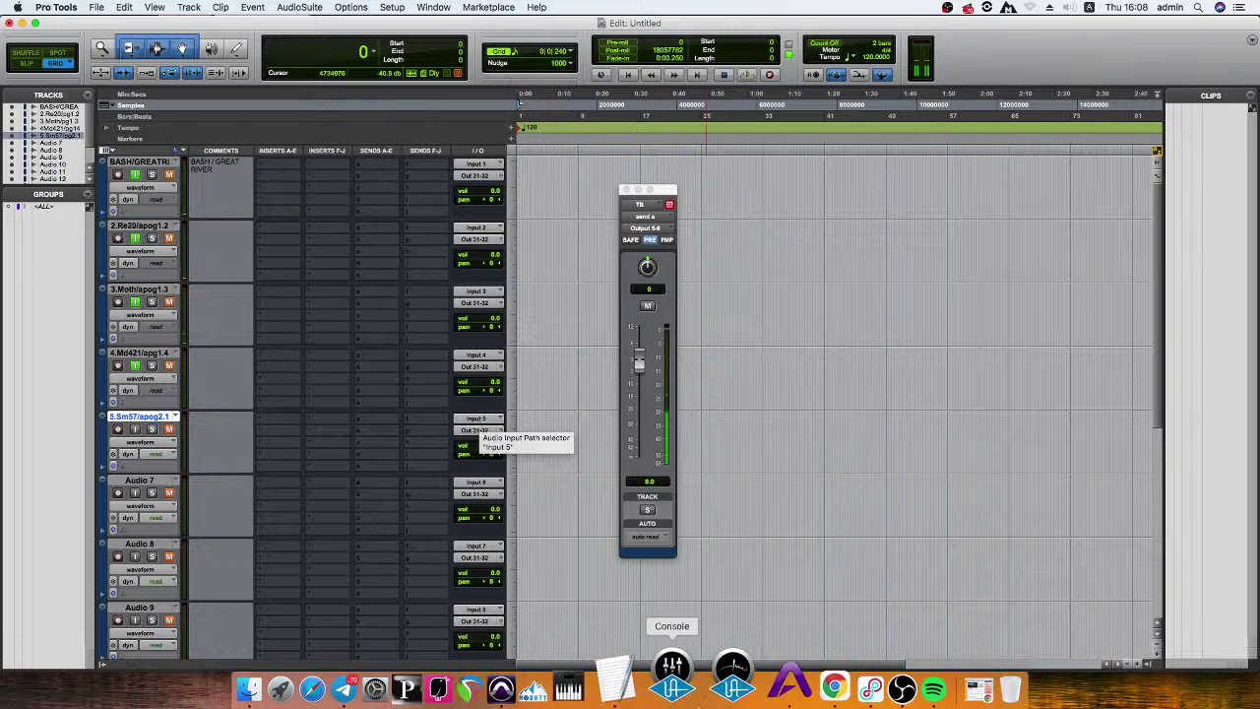
Assign Inputs 9 to 12 in ascending order to the Sm57 track and tracks Audio 7, Audio 8 and Audio 9.
{"action": "left_click", "coordinate": [394, 678]}
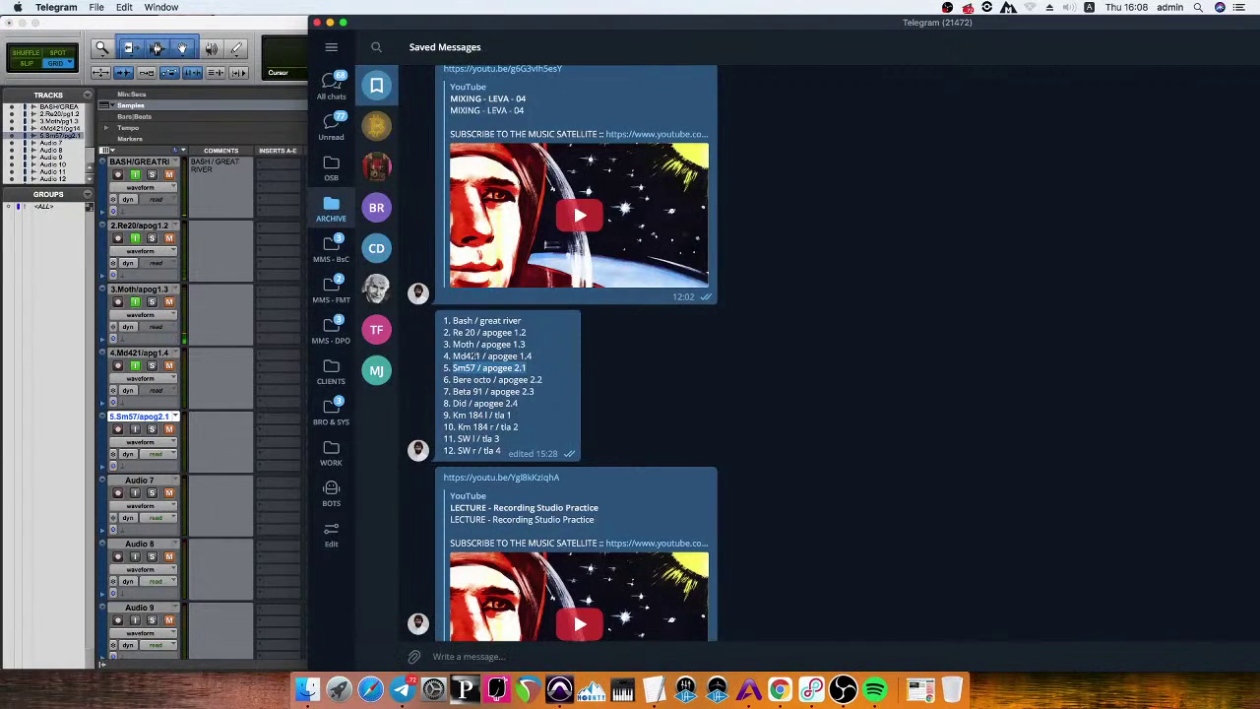
{"action": "left_click", "coordinate": [214, 153]}
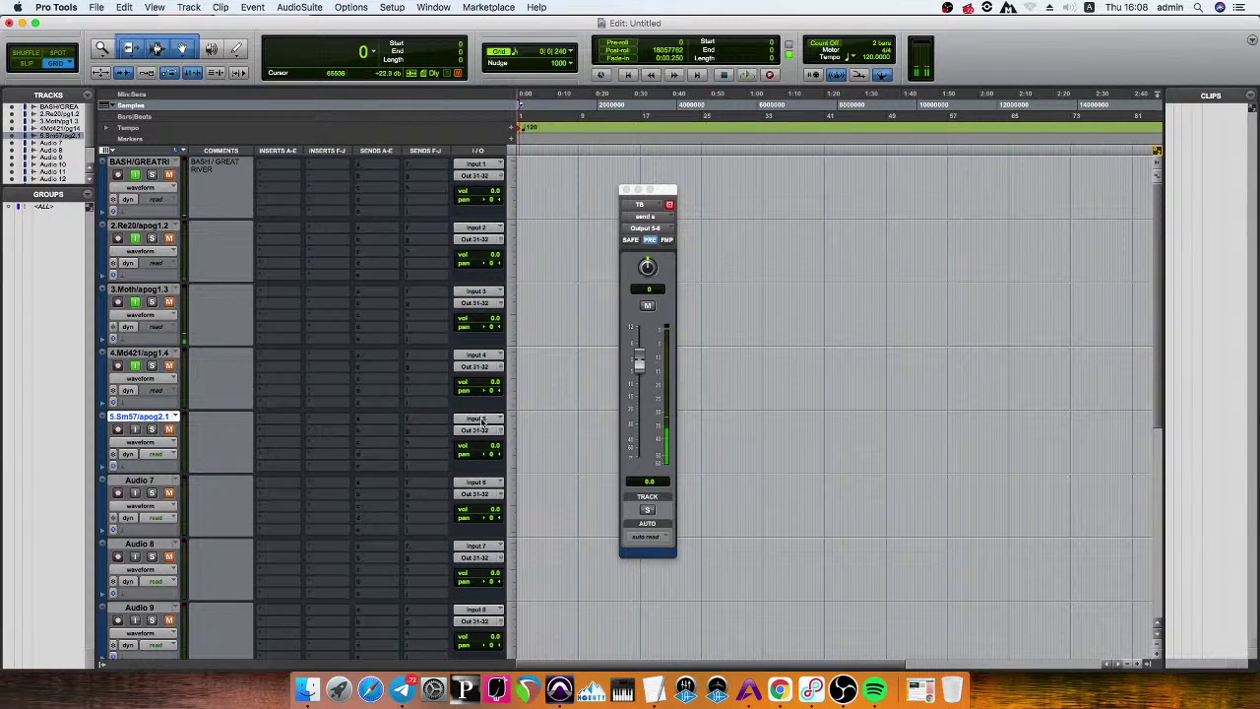
{"action": "left_click", "coordinate": [143, 480], "text": "shift"}
{"action": "left_click", "coordinate": [138, 543], "text": "shift"}
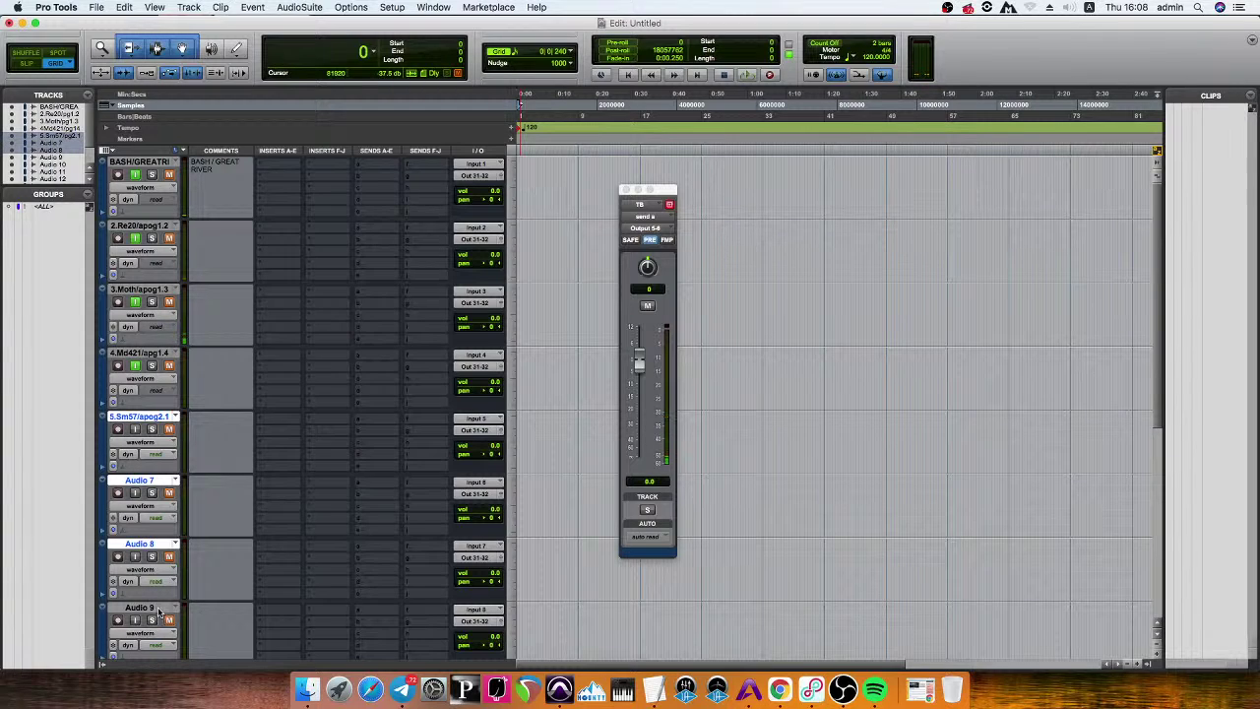
{"action": "left_click", "coordinate": [139, 608], "text": "shift"}
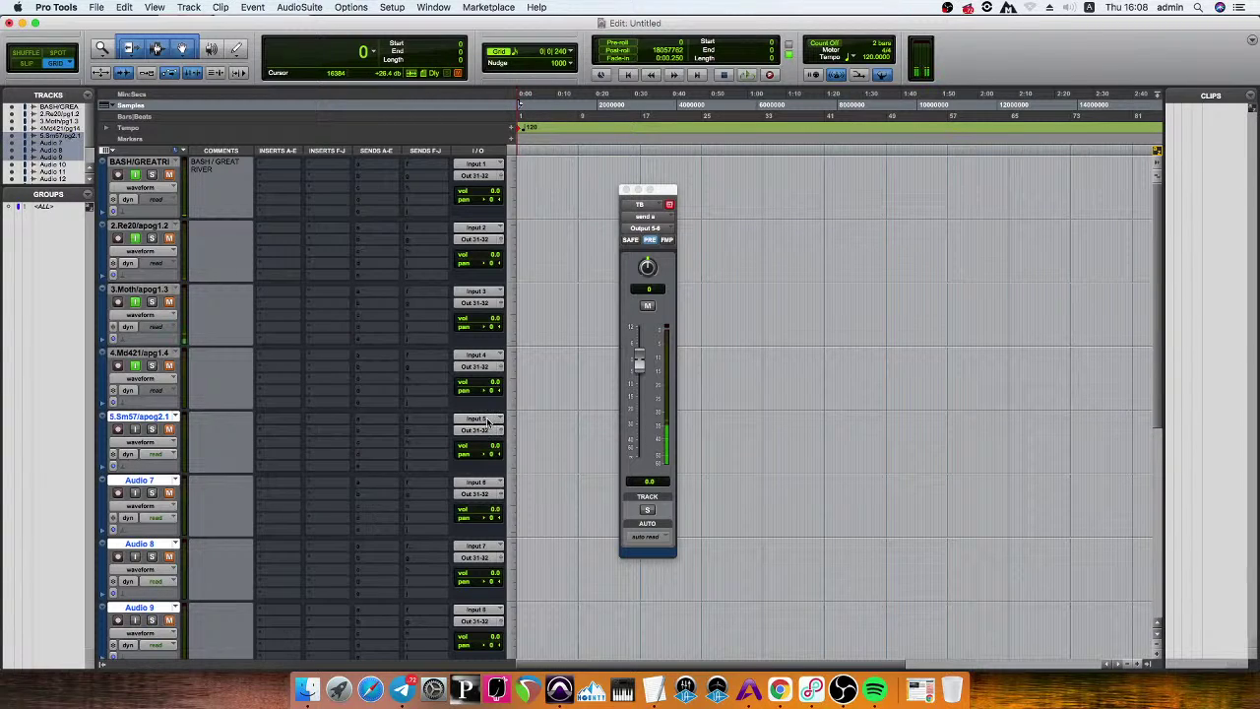
{"action": "left_click", "coordinate": [485, 420]}
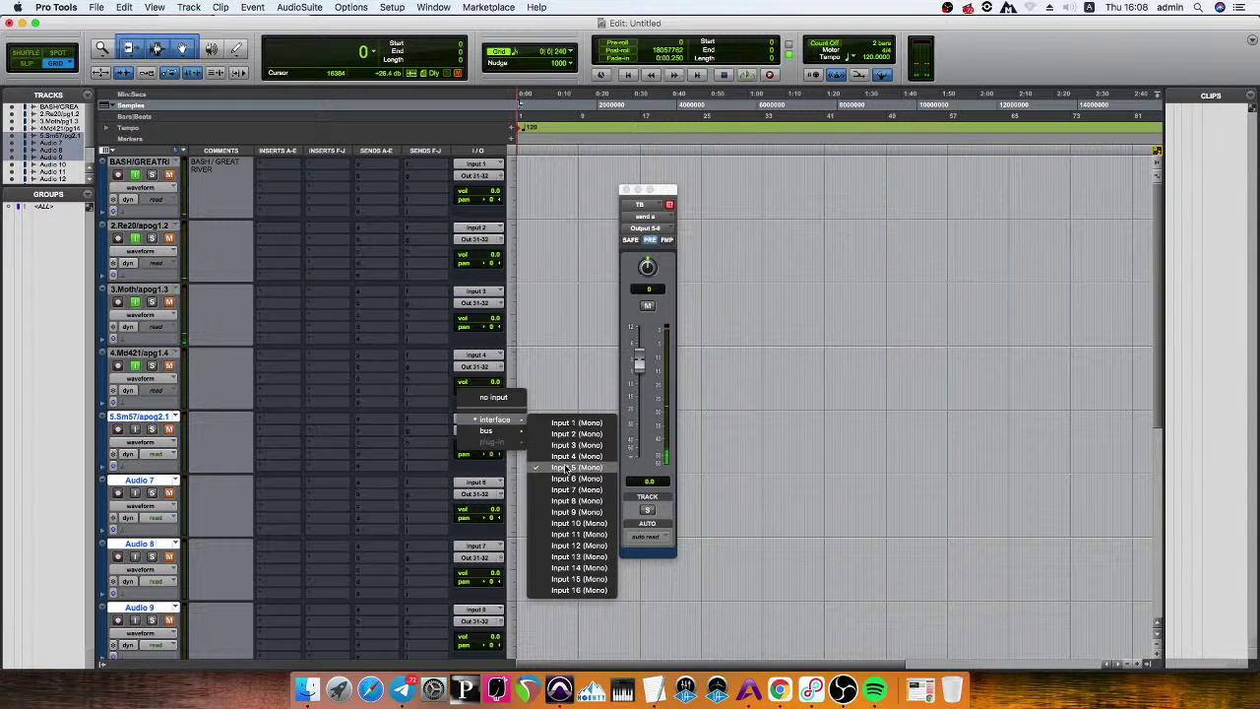
{"action": "left_click", "coordinate": [566, 512], "text": "alt+super"}
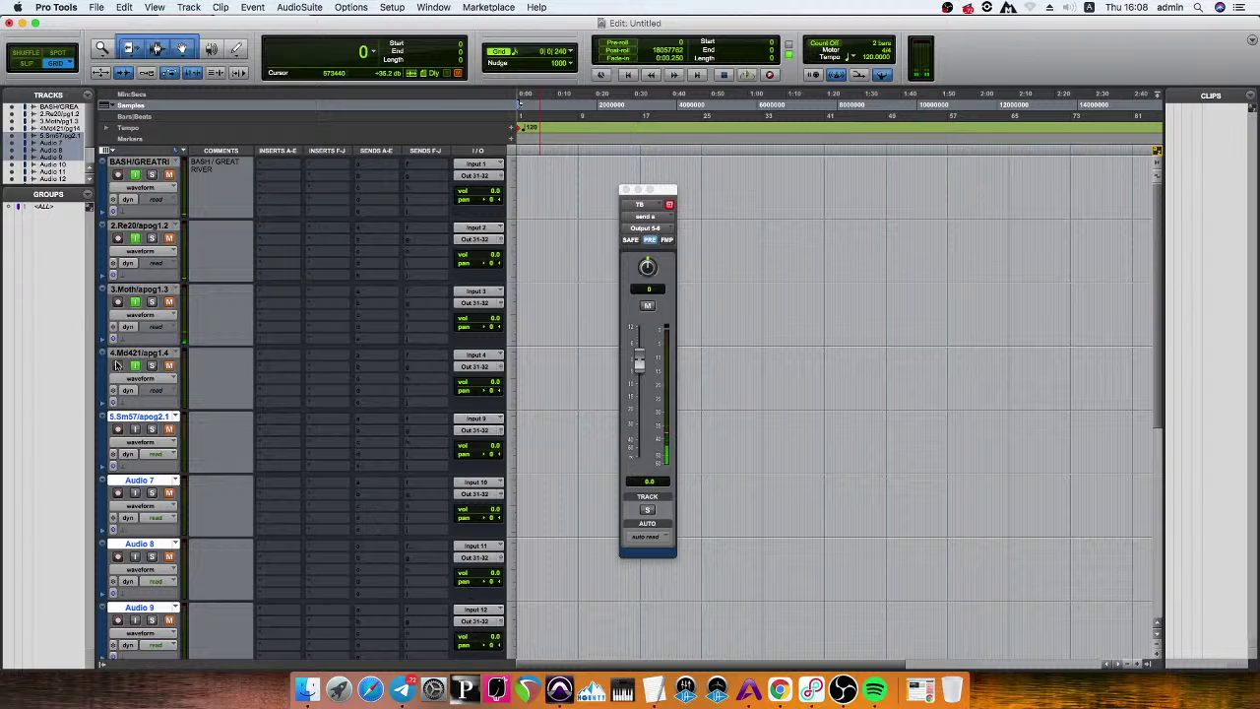
Enable input monitoring on the Sm57 track and set Mic 1's gain to 61 on the second Ensemble in Apogee Maestro 2.
{"action": "left_click", "coordinate": [136, 430]}
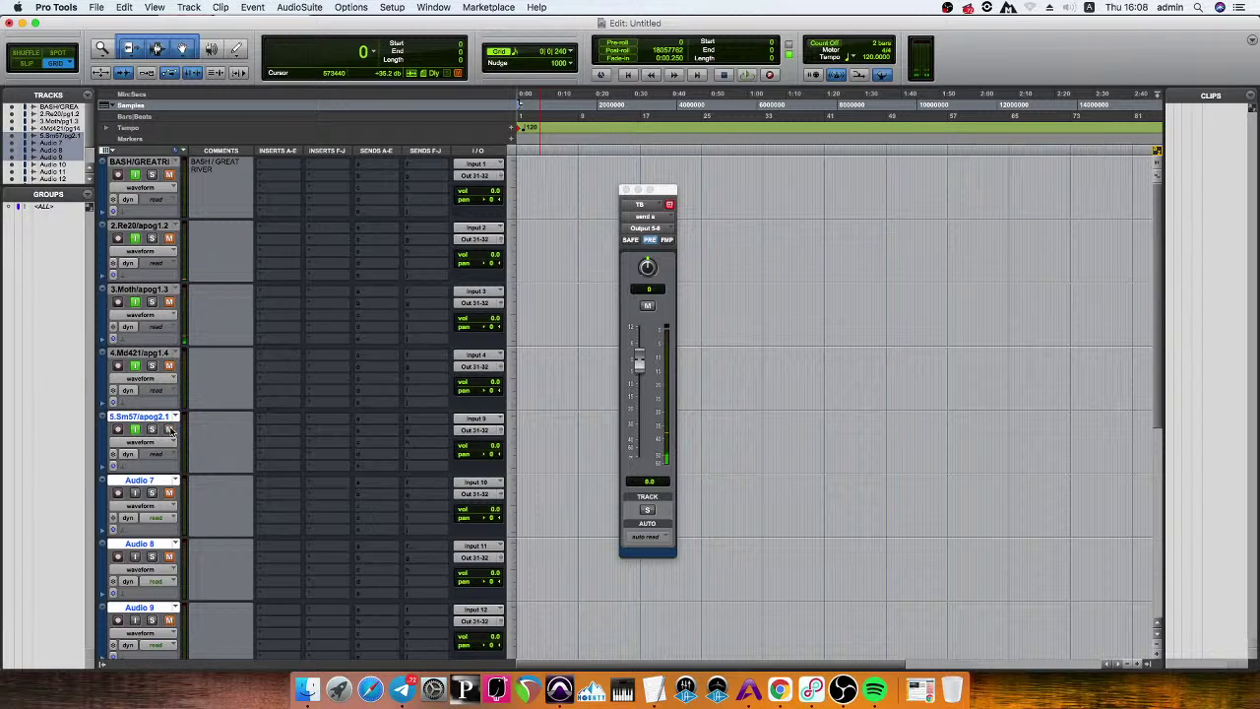
{"action": "left_click", "coordinate": [167, 417], "text": "super"}
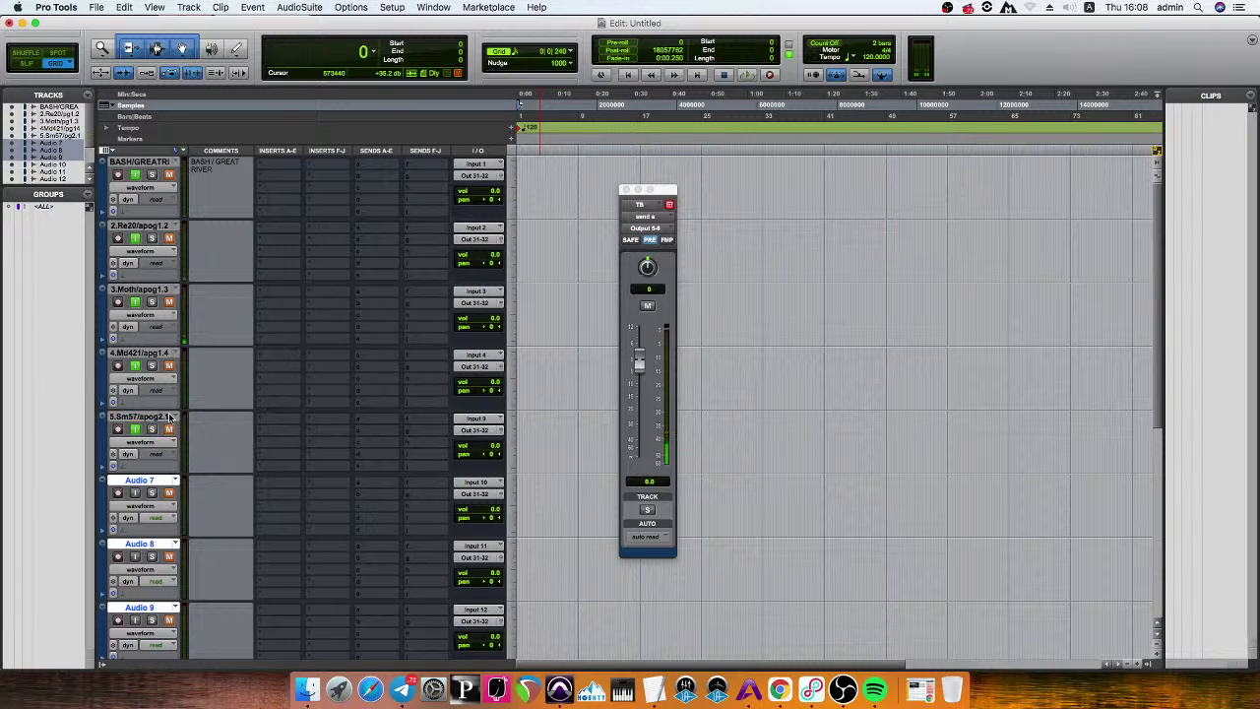
{"action": "left_click", "coordinate": [827, 665]}
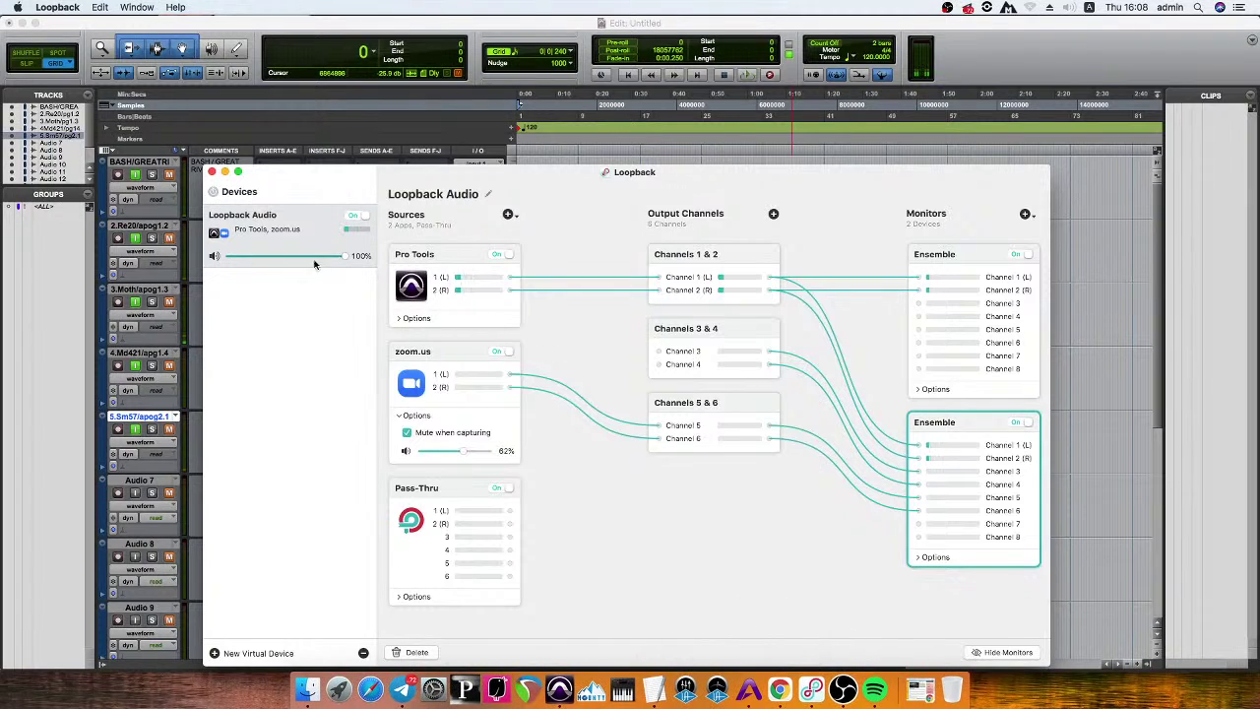
{"action": "left_click", "coordinate": [748, 670]}
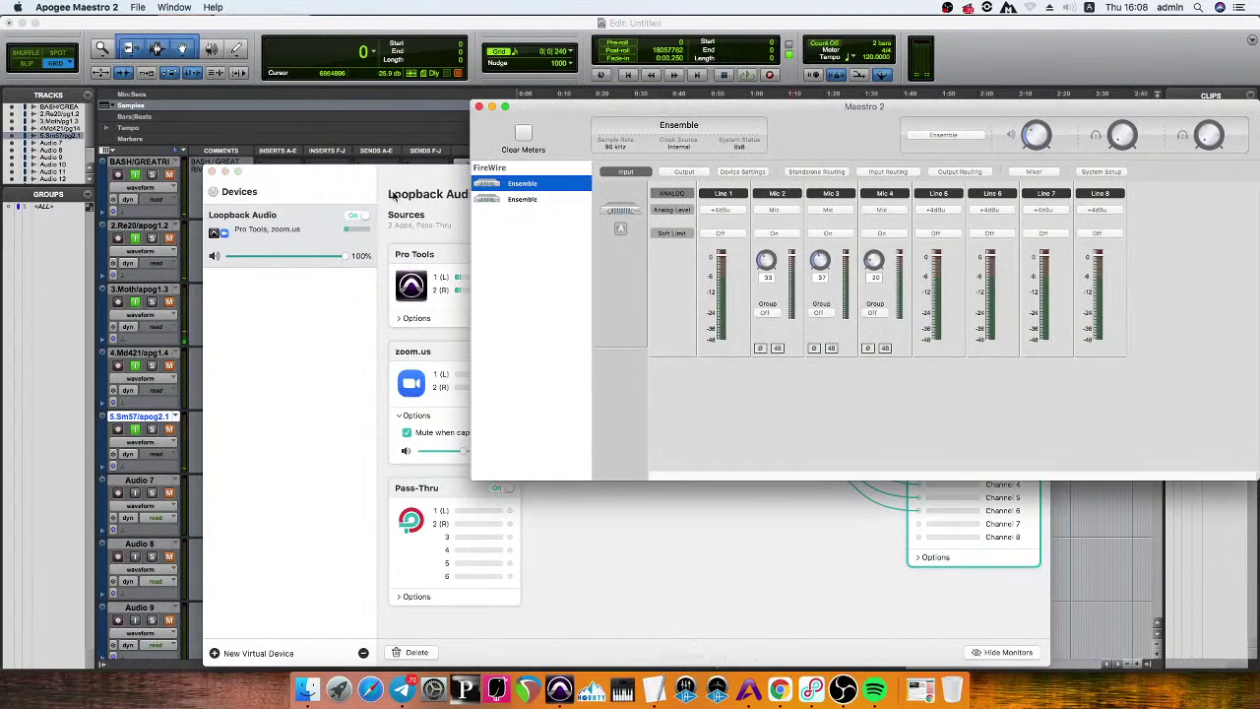
{"action": "left_click", "coordinate": [535, 199]}
{"action": "left_click_drag", "start_coordinate": [715, 274], "coordinate": [729, 231]}
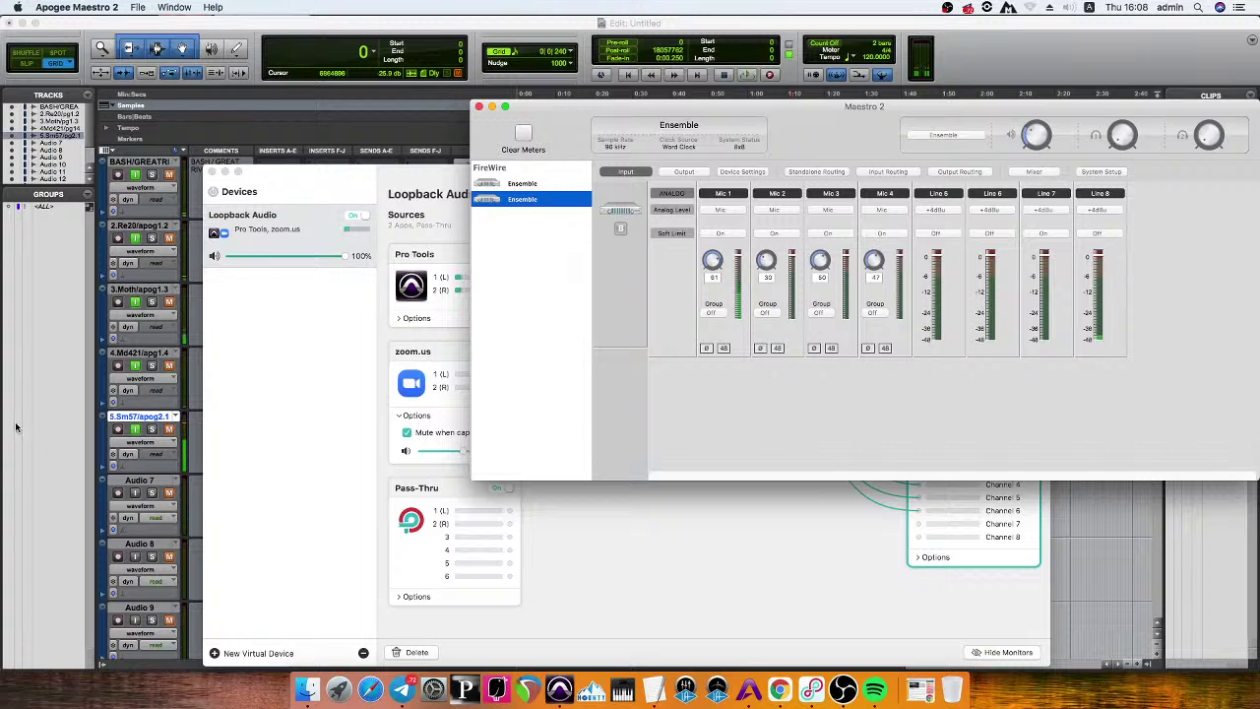
{"action": "left_click", "coordinate": [142, 426]}
Enable input monitoring on track Audio 7 and copy item 6, "6. Bere octo / apogee 2.2", from Telegram's microphone list.
{"action": "left_click", "coordinate": [146, 481]}
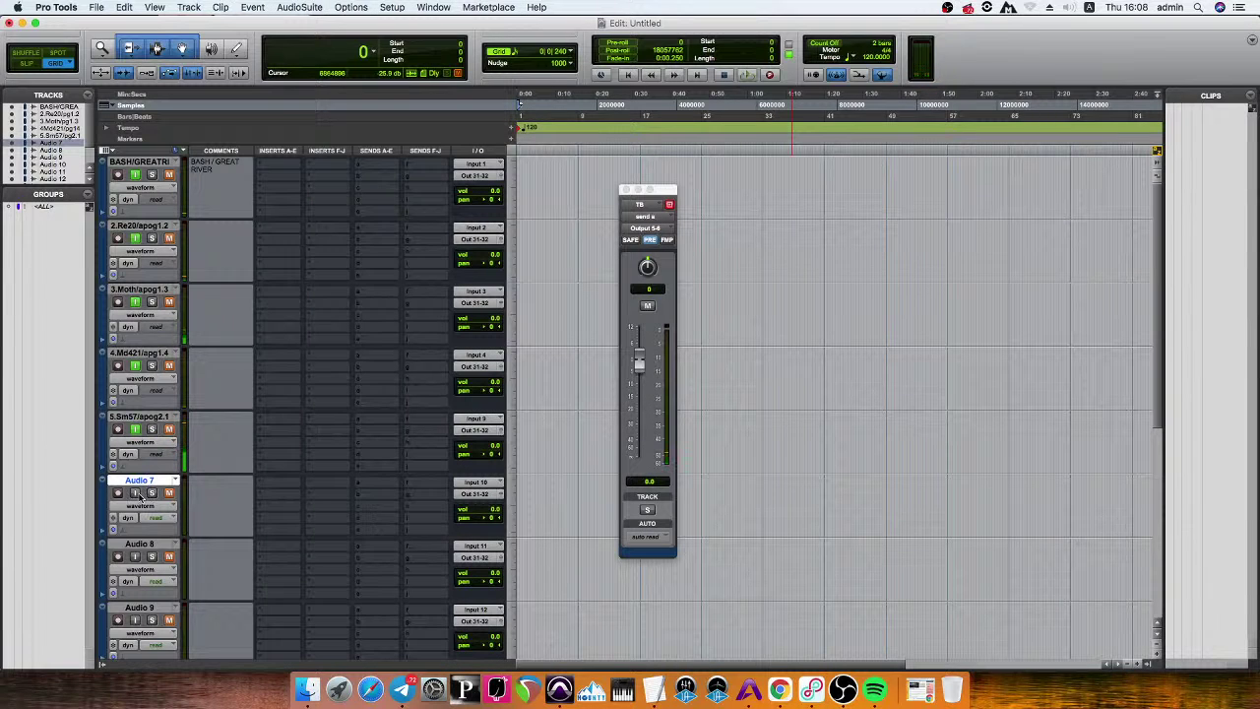
{"action": "left_click", "coordinate": [399, 669]}
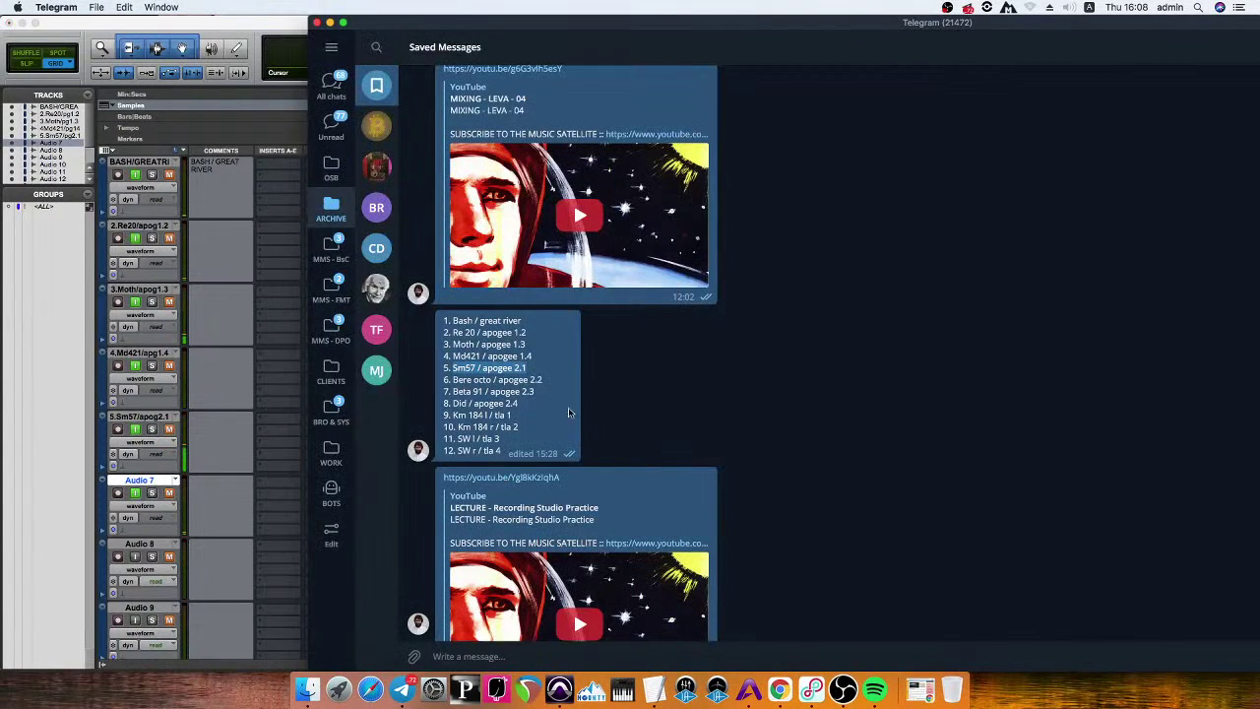
{"action": "left_click_drag", "start_coordinate": [544, 381], "coordinate": [441, 382]}
{"action": "key", "text": "super+c"}
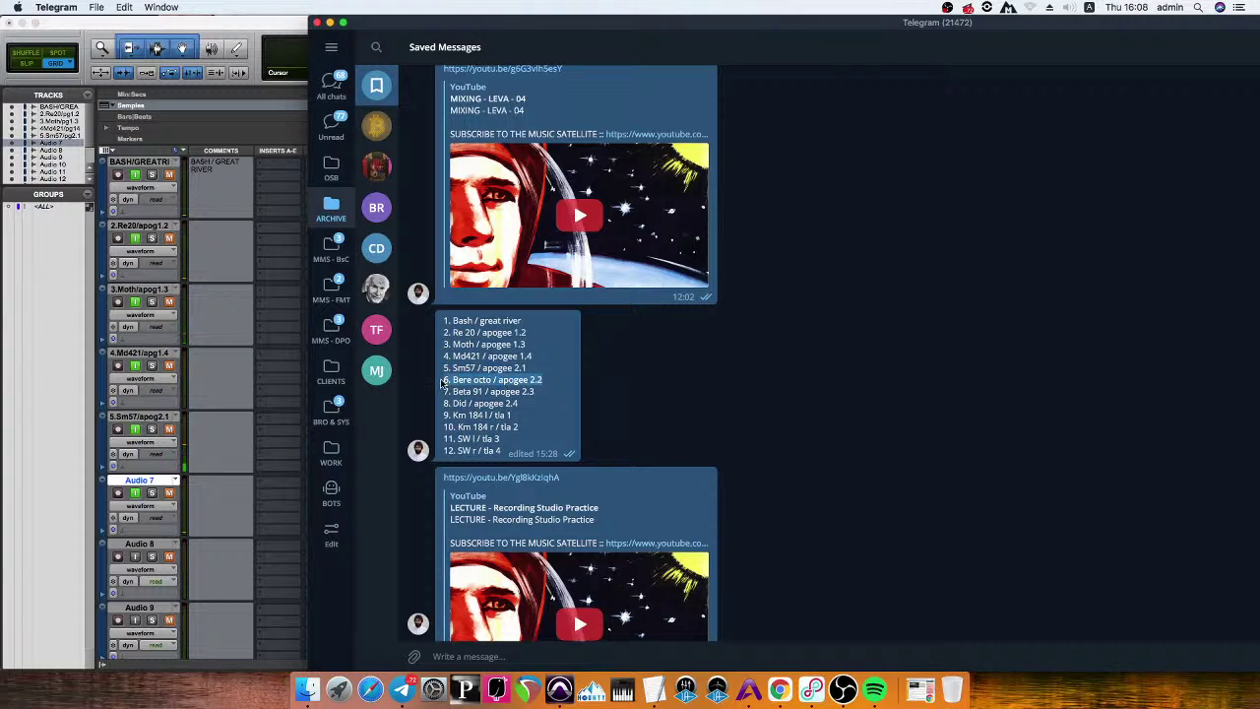
Rename track Audio 7 as "6. Beyer octo / apogee 2.2", correcting the spelling in the pasted text.
{"action": "double_click", "coordinate": [131, 480]}
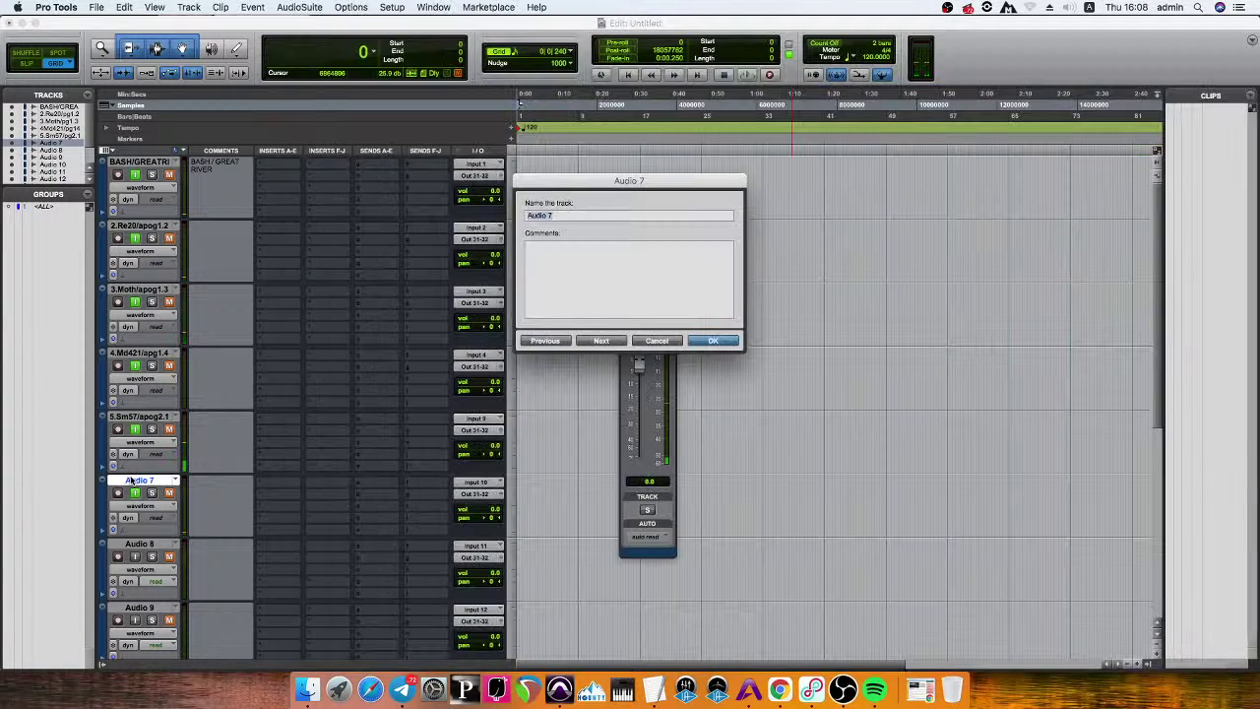
{"action": "key", "text": "super+v"}
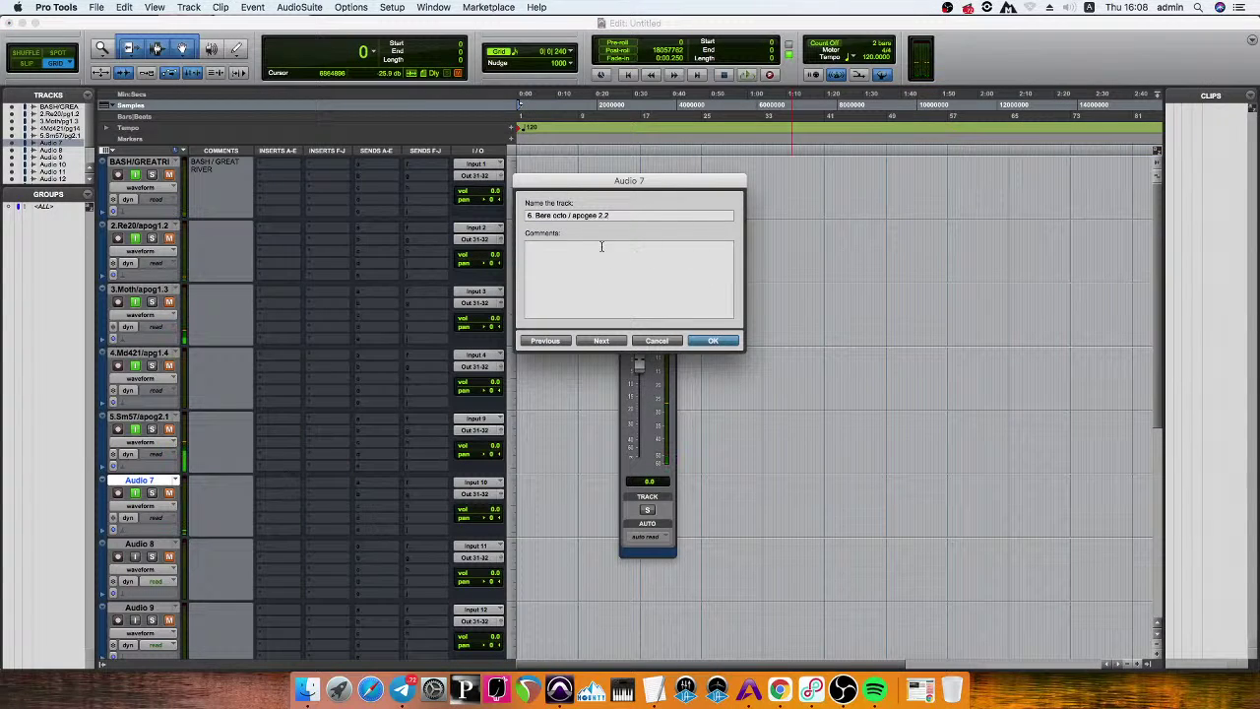
{"action": "left_click", "coordinate": [549, 216]}
{"action": "key", "text": "BackSpace"}
{"action": "key", "text": "BackSpace"}
{"action": "type", "text": "yer"}
{"action": "key", "text": "Return"}
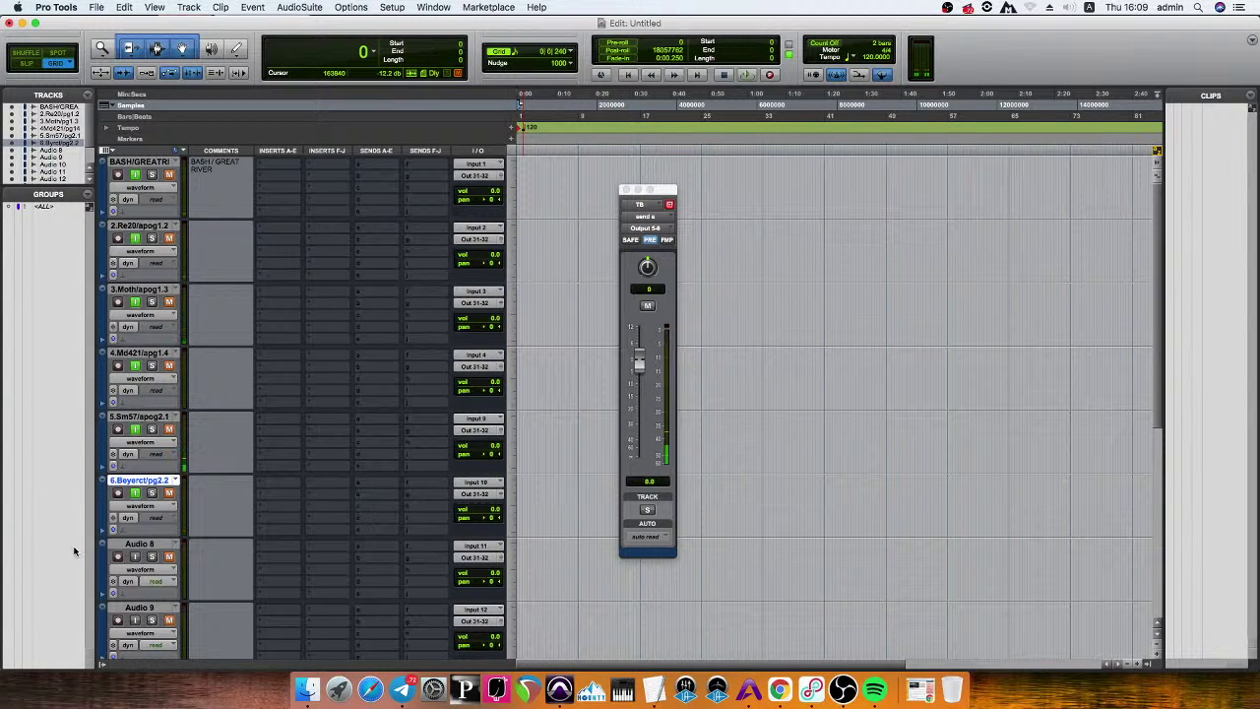
Set Mic 2's gain to 34 on the second Ensemble in Apogee Maestro 2 and enable input monitoring on Pro Tools track Audio 8.
{"action": "left_click", "coordinate": [748, 687]}
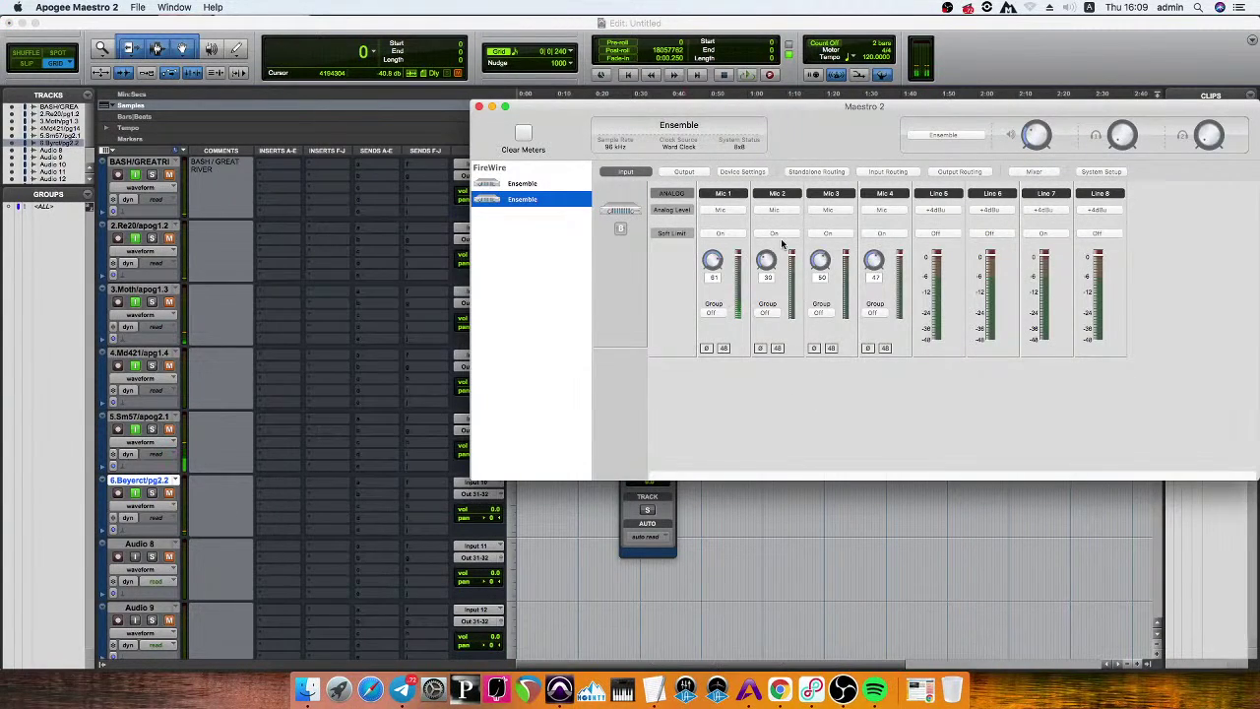
{"action": "mouse_move", "coordinate": [769, 266]}
{"action": "left_mouse_down"}
{"action": "mouse_move", "coordinate": [772, 222]}
{"action": "mouse_move", "coordinate": [754, 268]}
{"action": "left_mouse_up"}
{"action": "left_click", "coordinate": [136, 558]}
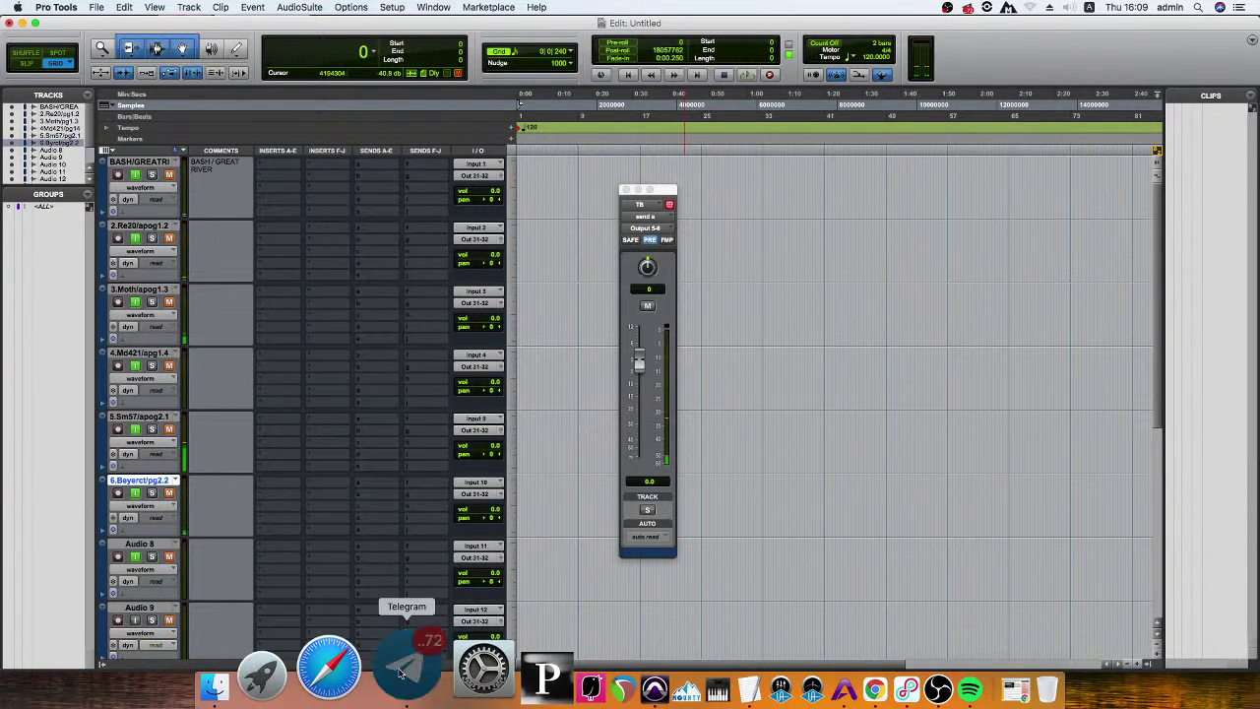
Copy item 7 from Telegram's microphone list and rename track Audio 8 as "7. Beta 91 / apogee 2.3" in Pro Tools.
{"action": "left_click", "coordinate": [417, 665]}
{"action": "left_click_drag", "start_coordinate": [533, 391], "coordinate": [446, 395]}
{"action": "key", "text": "super+c"}
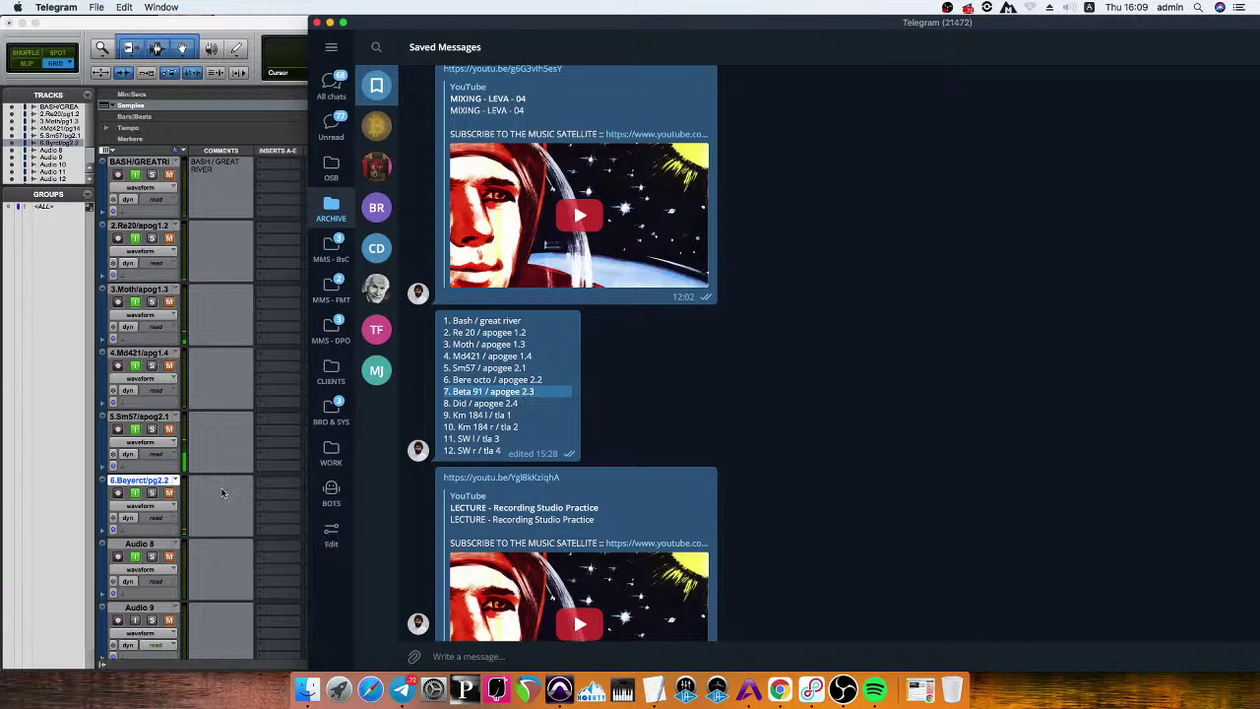
{"action": "left_click", "coordinate": [139, 544]}
{"action": "double_click", "coordinate": [138, 543]}
{"action": "key", "text": "super+v"}
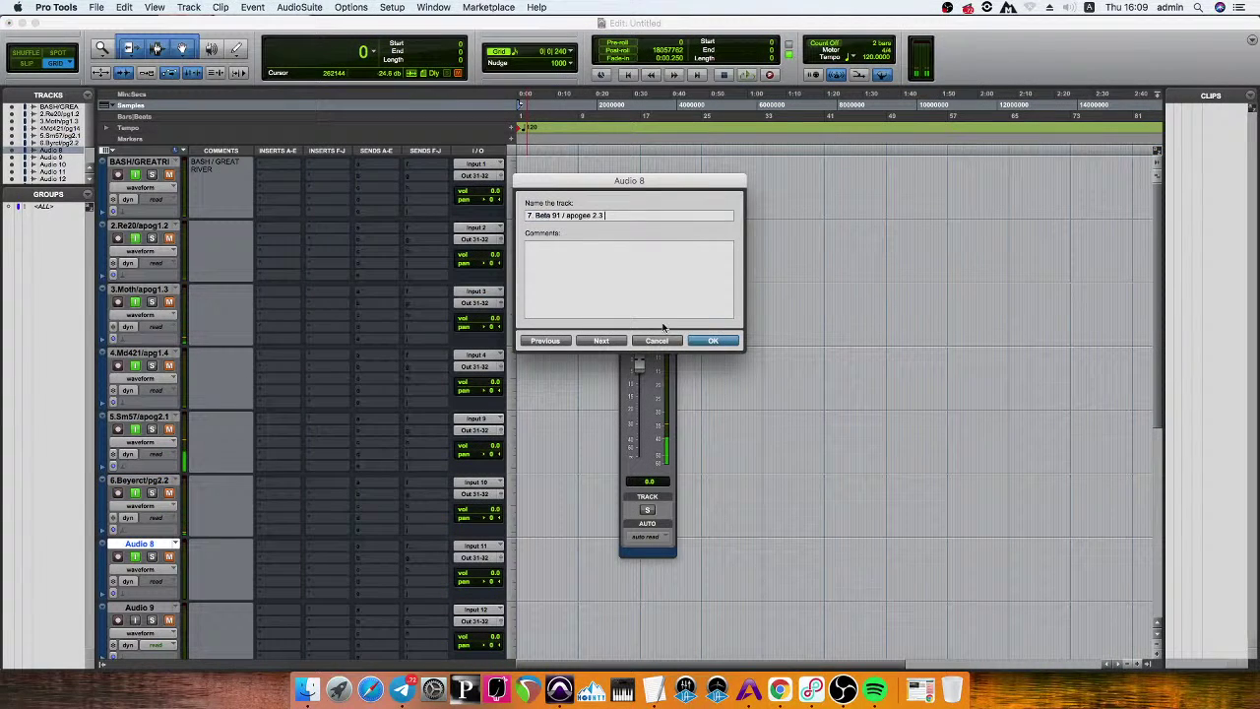
{"action": "left_click", "coordinate": [712, 341]}
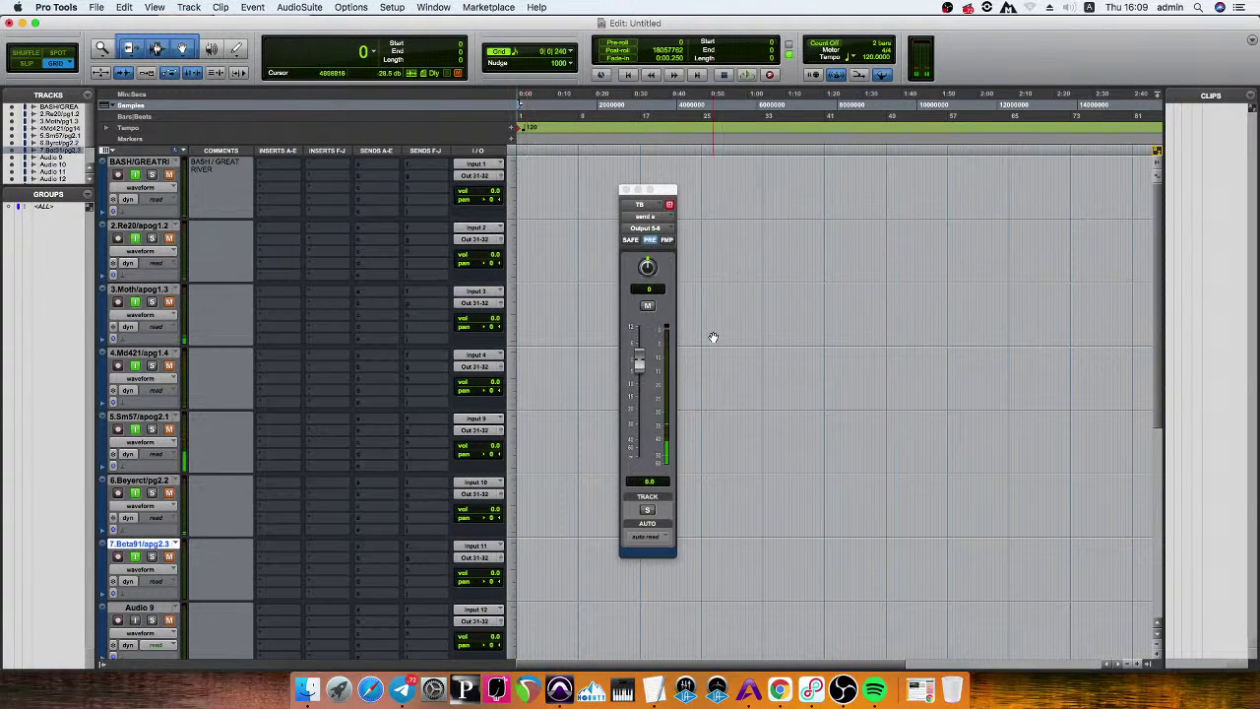
Turn on 48 V phantom power for Mic 4 on the second Ensemble in Apogee Maestro 2 and set its gain to 75.
{"action": "left_click", "coordinate": [744, 684]}
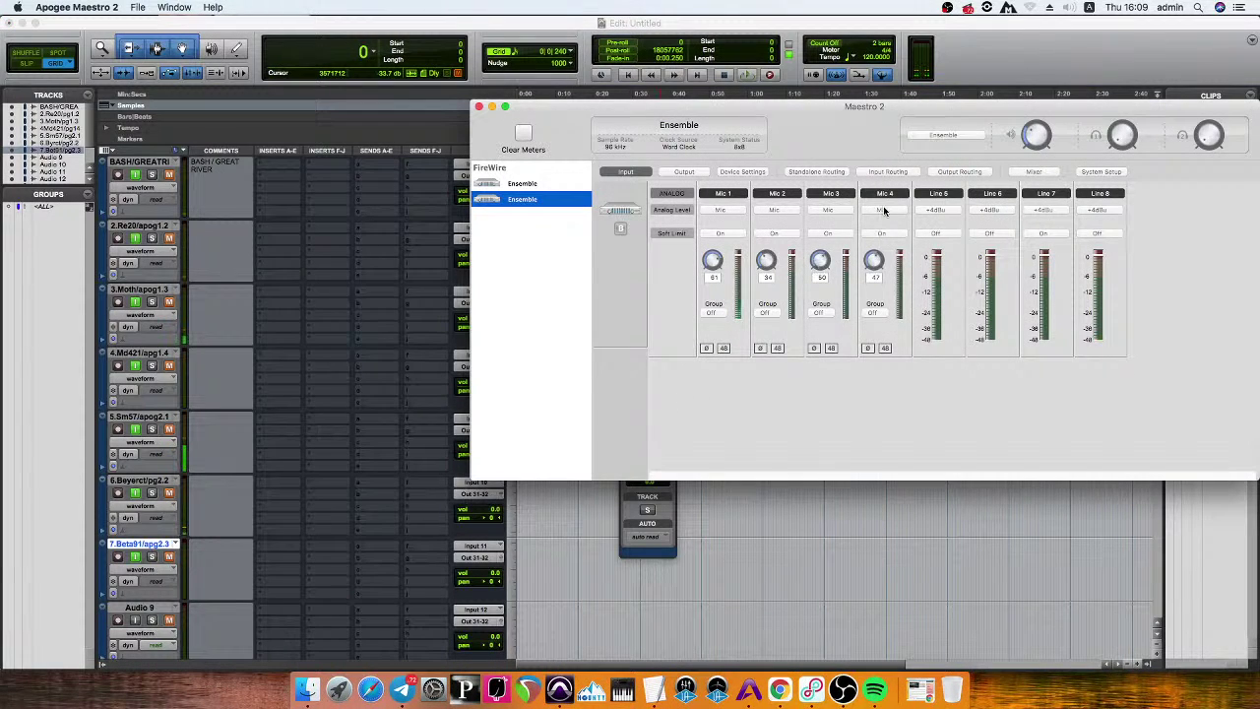
{"action": "left_click", "coordinate": [884, 349]}
{"action": "left_click_drag", "start_coordinate": [871, 261], "coordinate": [873, 246]}
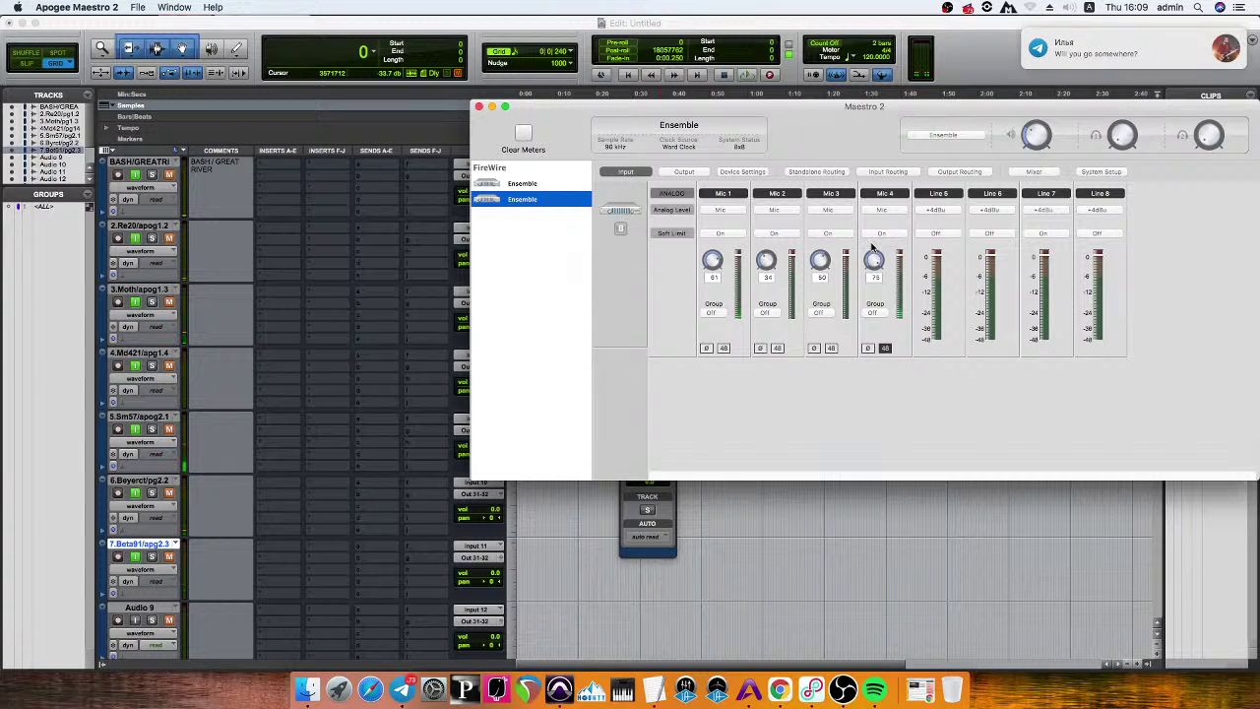
Open the incoming Telegram message and reply "my lecture here ends at 16.30... can you send me the client here to b?".
{"action": "left_click", "coordinate": [1103, 57]}
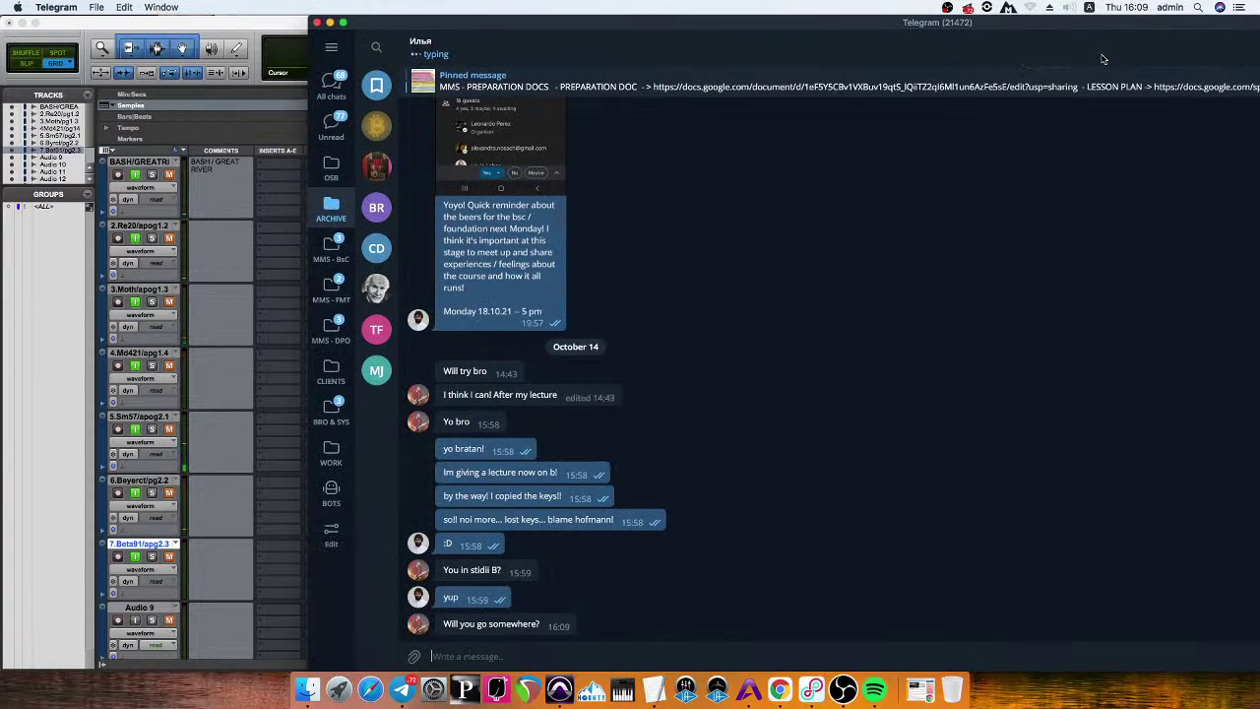
{"action": "type", "text": "i have anoth"}
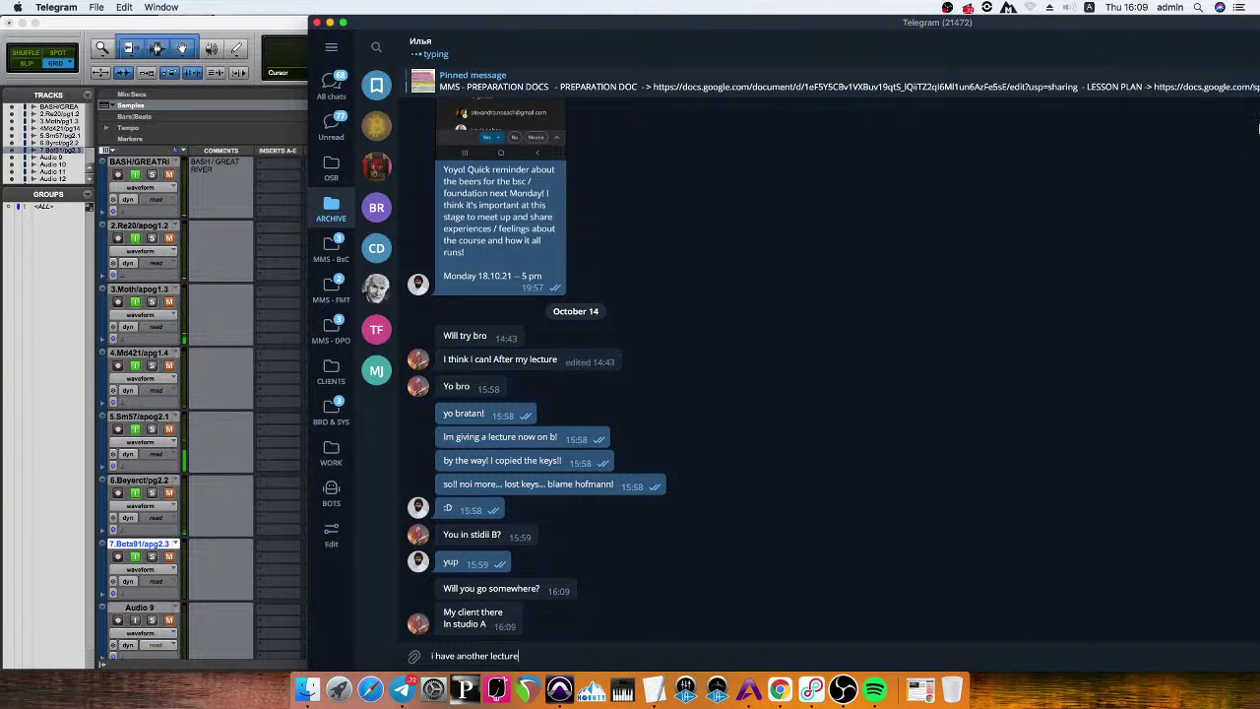
{"action": "type", "text": "er lecture"}
{"action": "key", "text": "super+a"}
{"action": "type", "text": "my lecture h"}
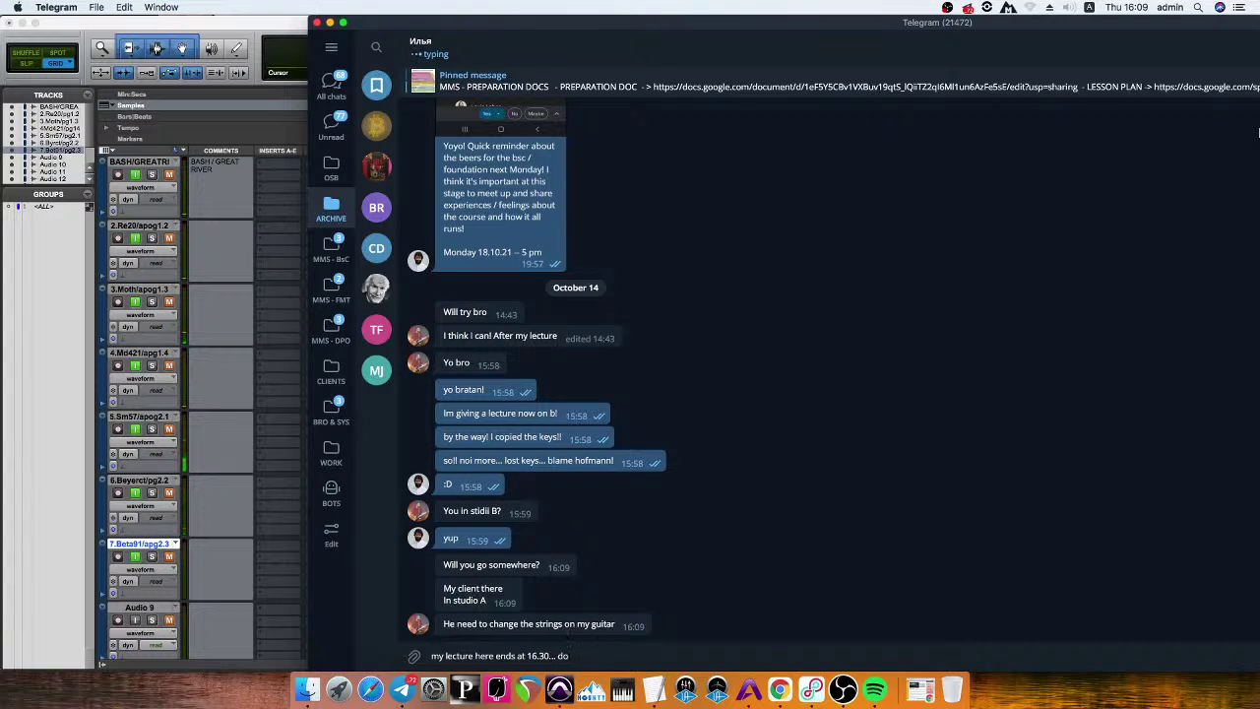
{"action": "type", "text": "ou sen"}
{"action": "key", "text": "Return"}
Send the messages "to change strings here?!", "I will then stay here till 6 pm!" and "is that ok?" in the open chat.
{"action": "type", "text": "to change str"}
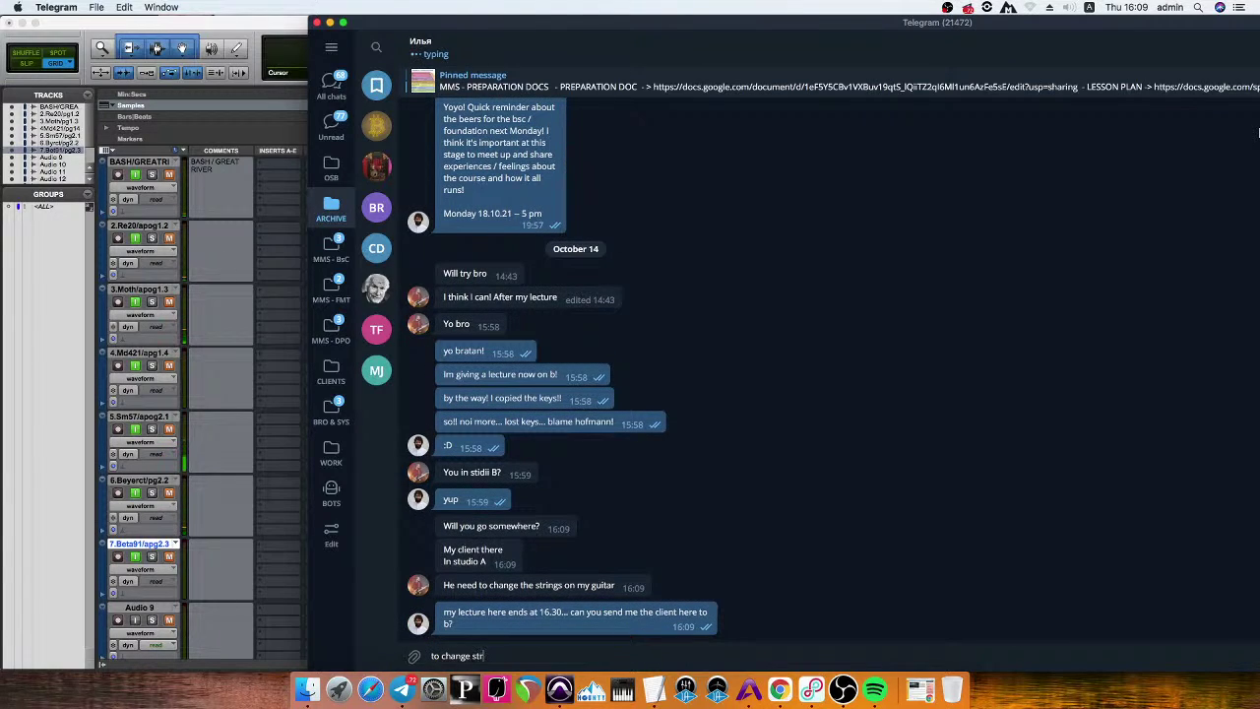
{"action": "type", "text": "ings here?!"}
{"action": "key", "text": "Return"}
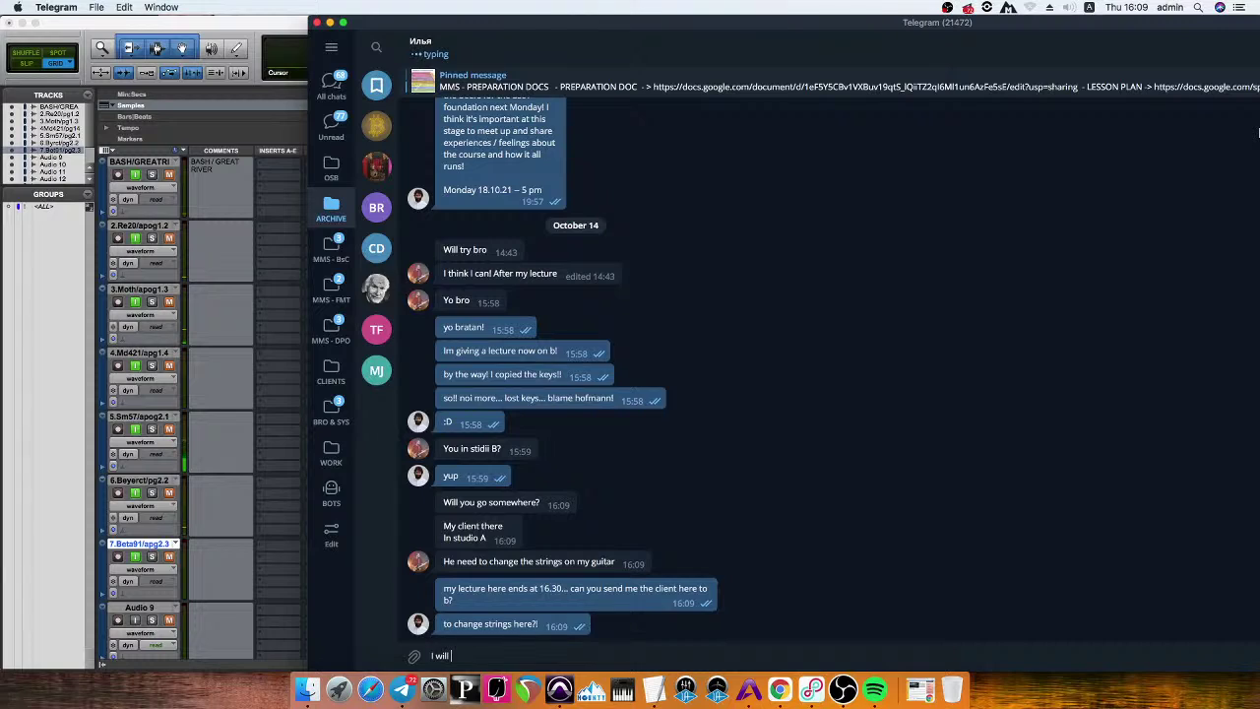
{"action": "type", "text": "I will then stay here till 6 pm"}
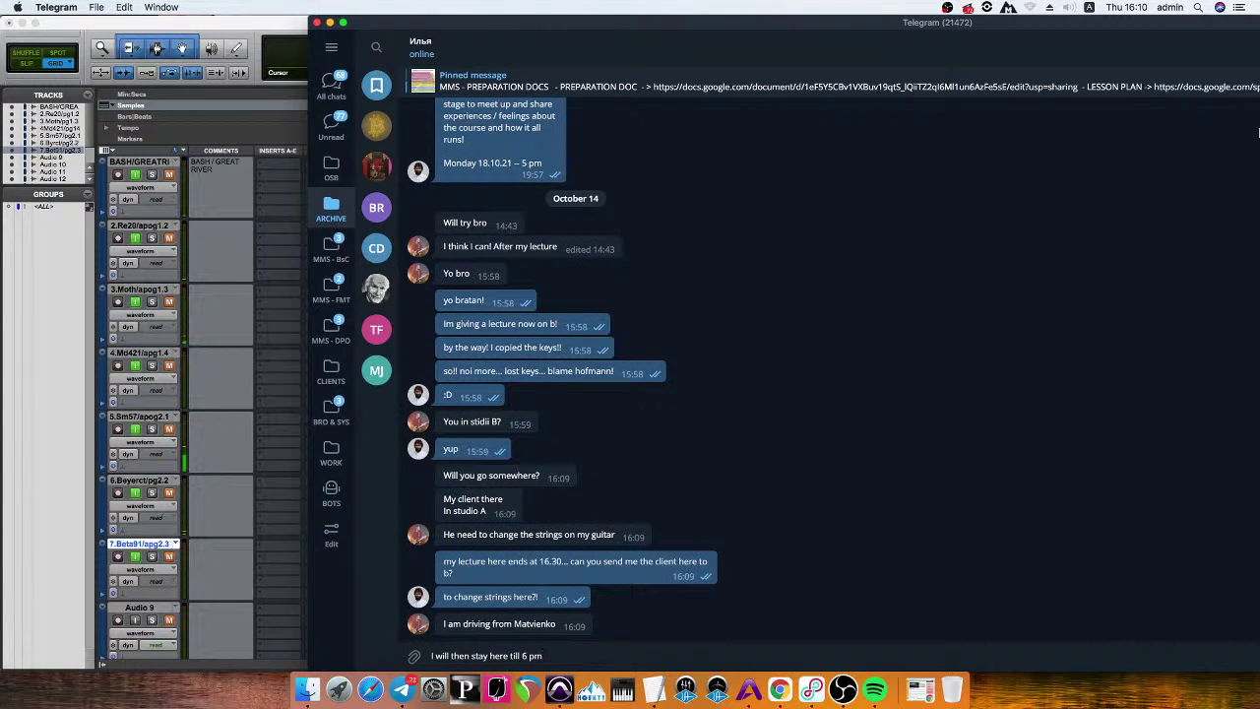
{"action": "type", "text": "!"}
{"action": "key", "text": "Return"}
{"action": "type", "text": "is that ok"}
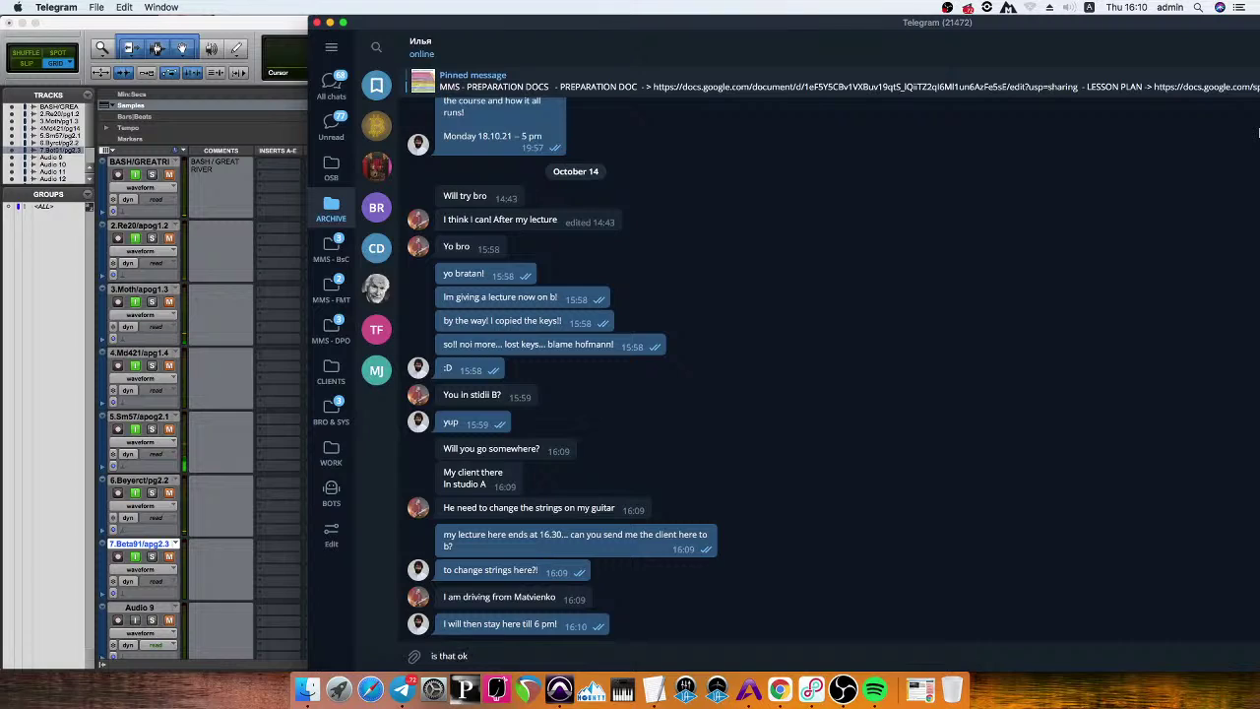
{"action": "type", "text": "?"}
{"action": "key", "text": "Return"}
Send "Or... do you need me to let the client in to 5ty!?" and "I can take a quick break if thats necesary!" in the chat.
{"action": "type", "text": "Olr"}
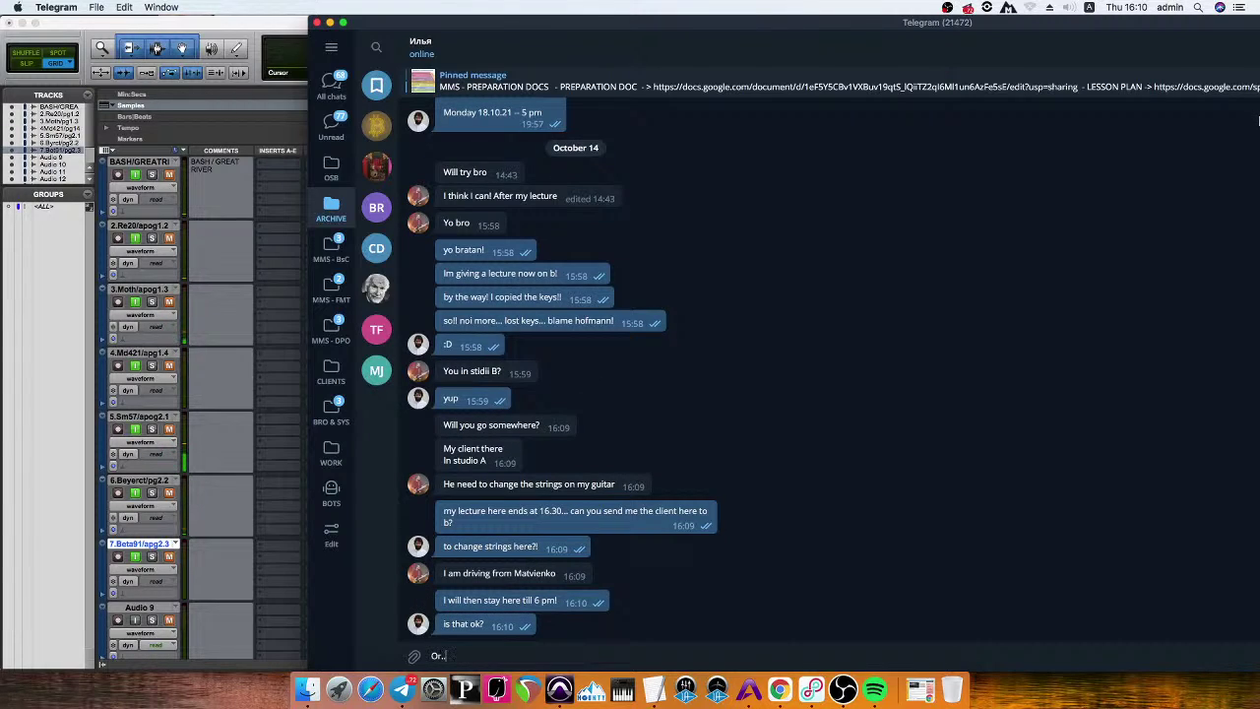
{"action": "type", "text": ".. do you need me to let the client in toi"}
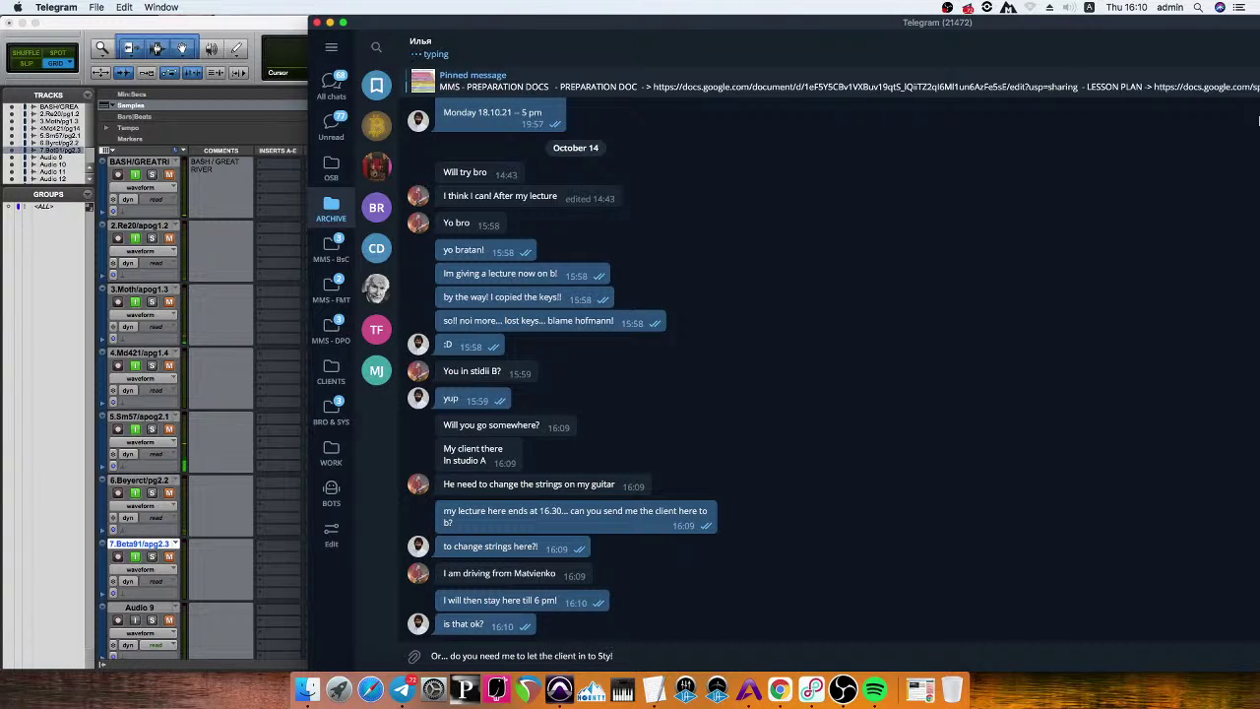
{"action": "type", "text": " Styl?"}
{"action": "key", "text": "Return"}
{"action": "type", "text": "I can"}
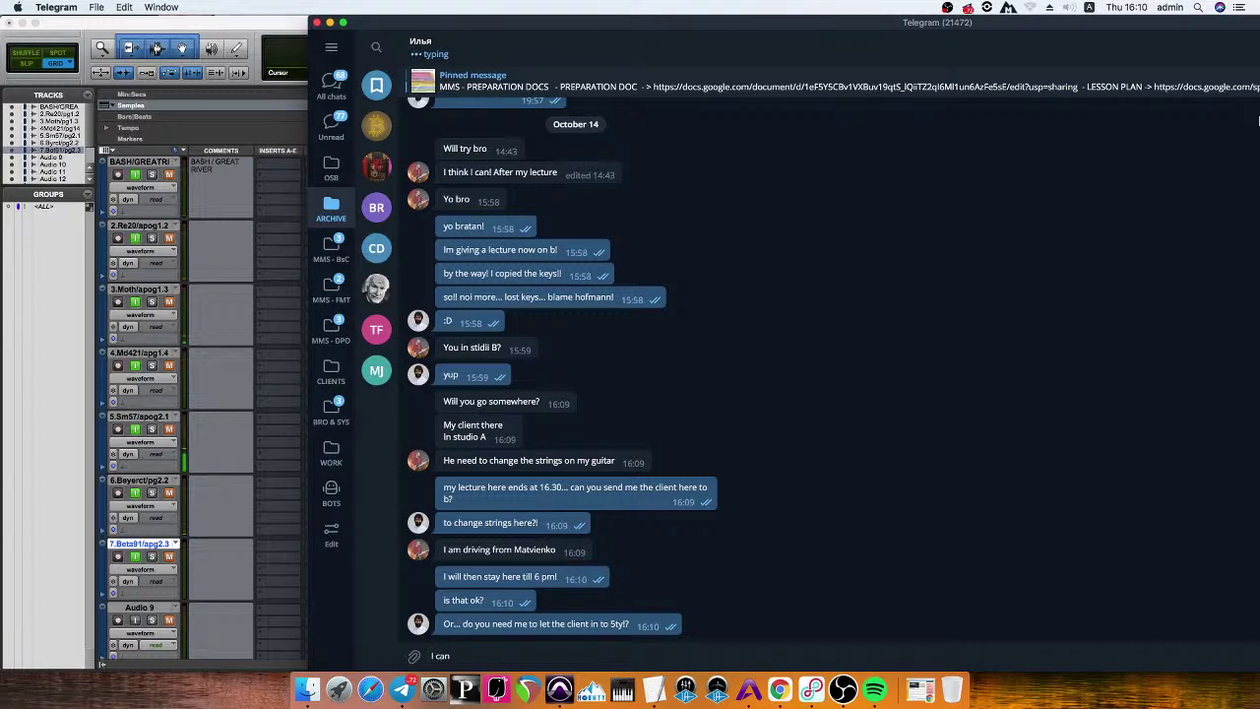
{"action": "type", "text": " take a quick break if thats neces"}
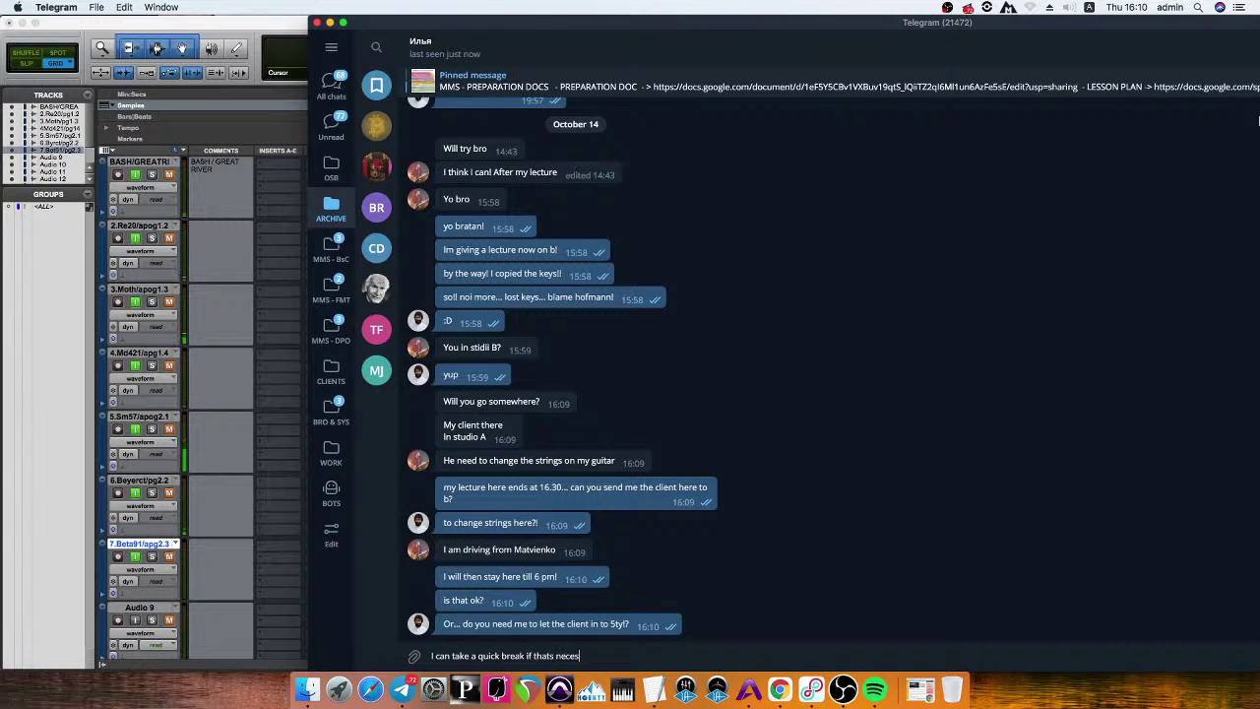
{"action": "type", "text": "ary!"}
{"action": "key", "text": "Return"}
Send "LEt me know whats best for you breda" and "and ill happily help" in the chat.
{"action": "type", "text": "LEt me know whats best for y"}
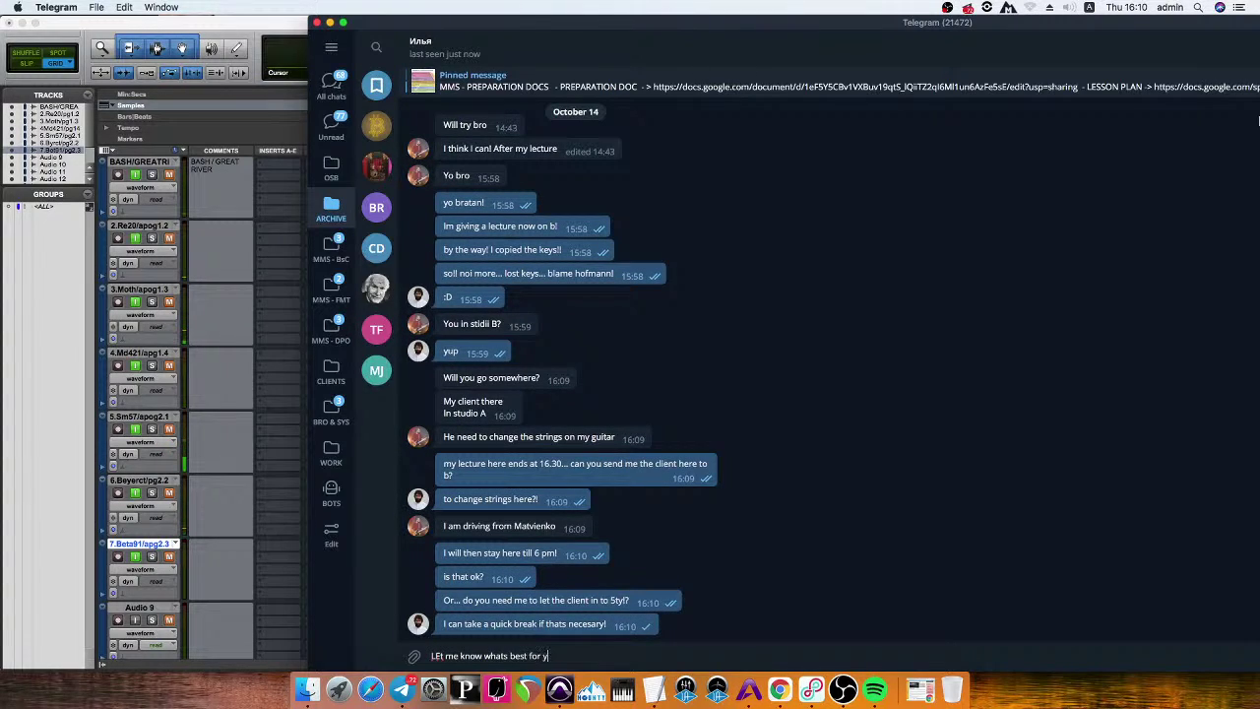
{"action": "type", "text": "eda"}
{"action": "key", "text": "Return"}
{"action": "type", "text": "and ill hap"}
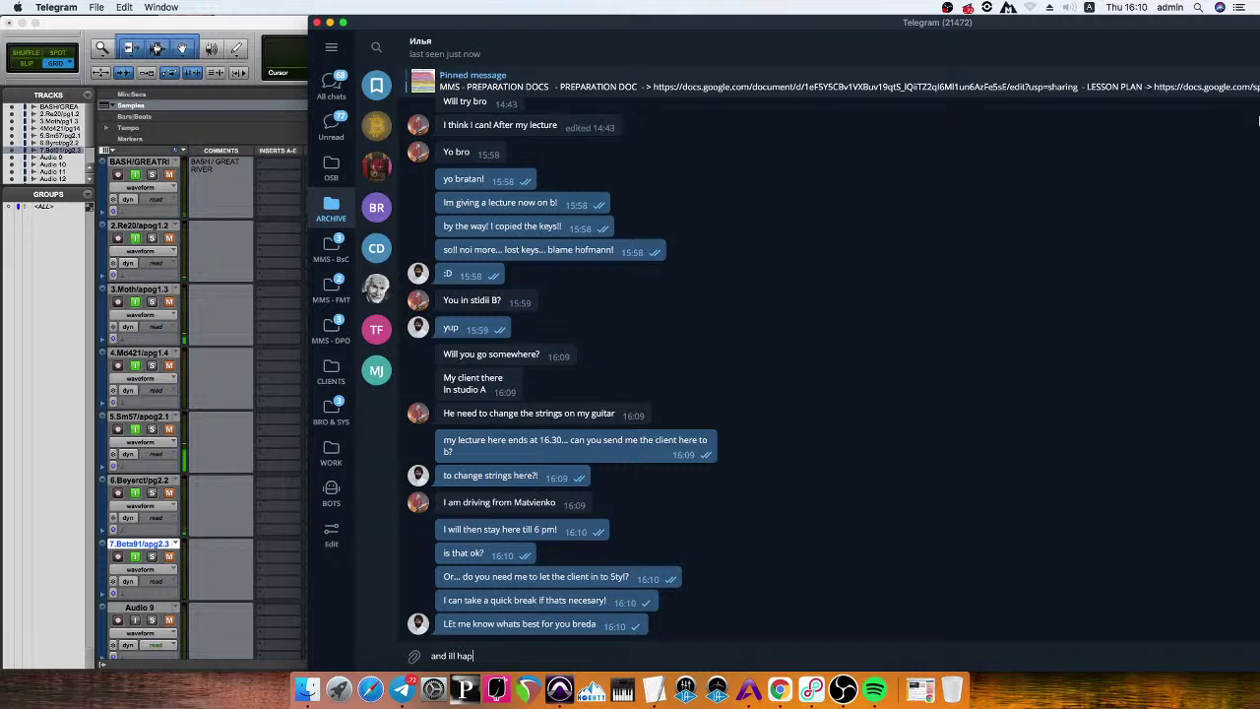
{"action": "type", "text": "pily help"}
{"action": "key", "text": "Return"}
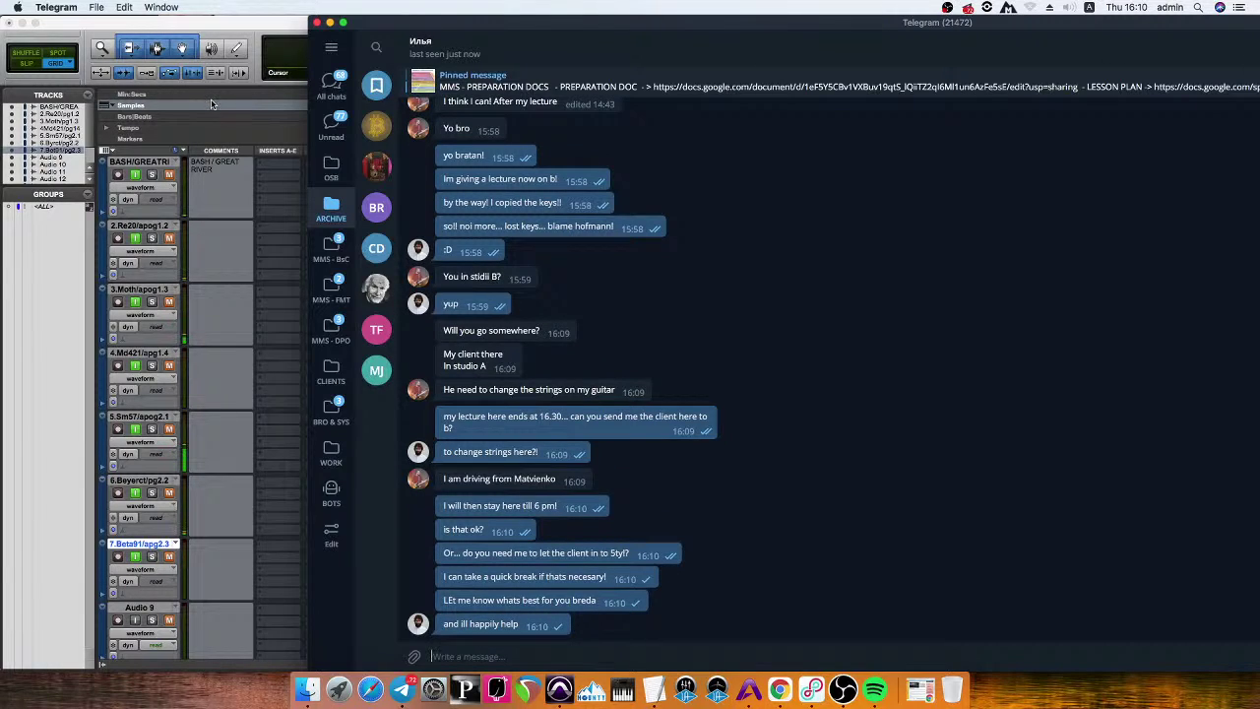
Check Mic 4's gain in Apogee Maestro 2 and enable input monitoring on track Audio 9 in Pro Tools.
{"action": "left_click", "coordinate": [244, 23]}
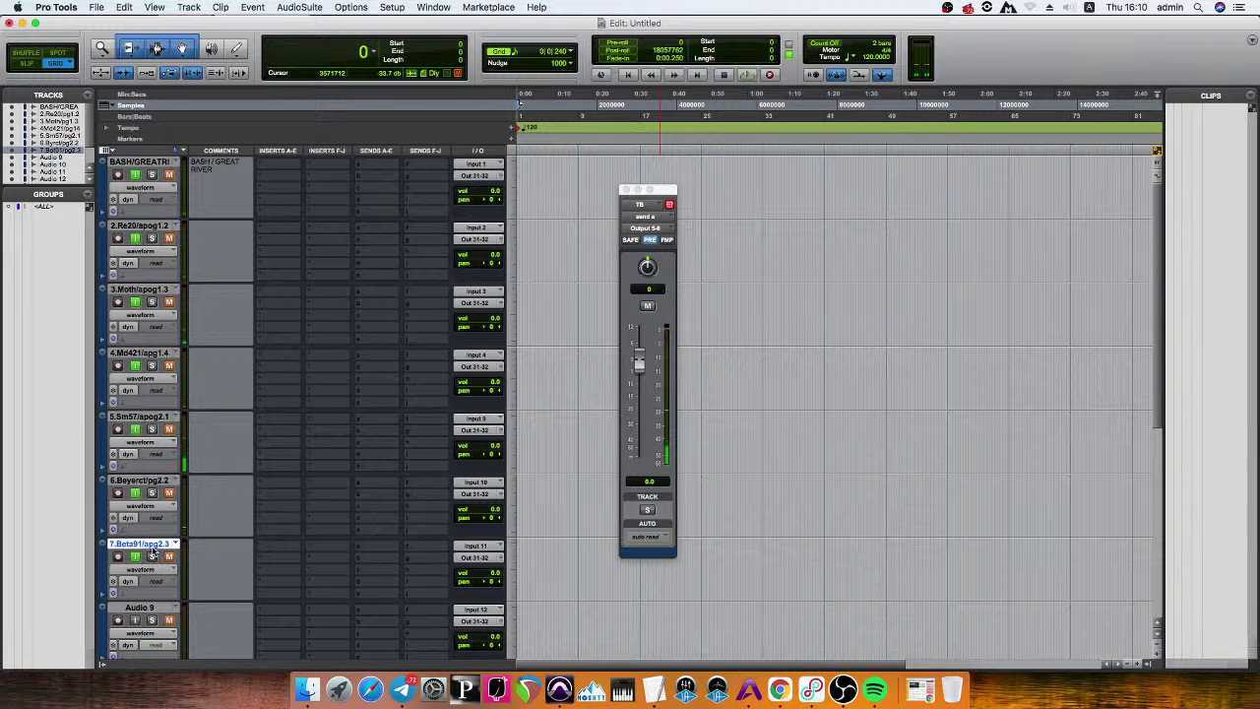
{"action": "left_click", "coordinate": [655, 680]}
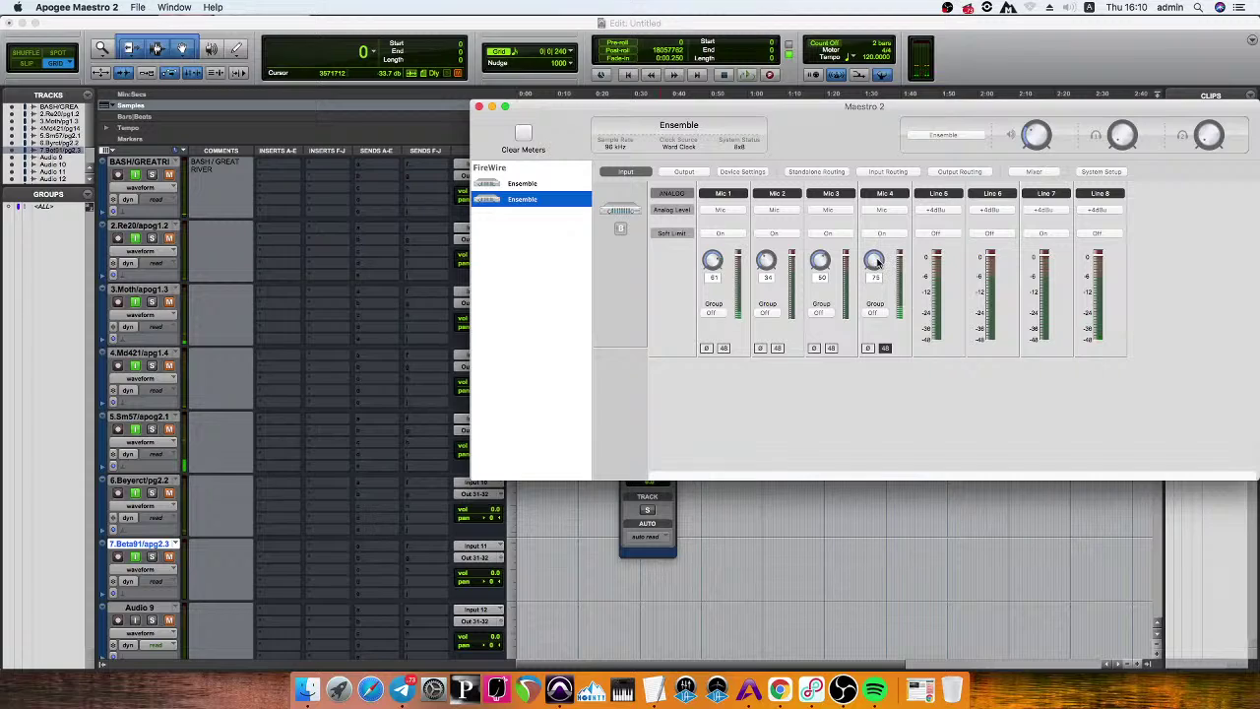
{"action": "mouse_move", "coordinate": [877, 263]}
{"action": "left_click", "coordinate": [352, 425]}
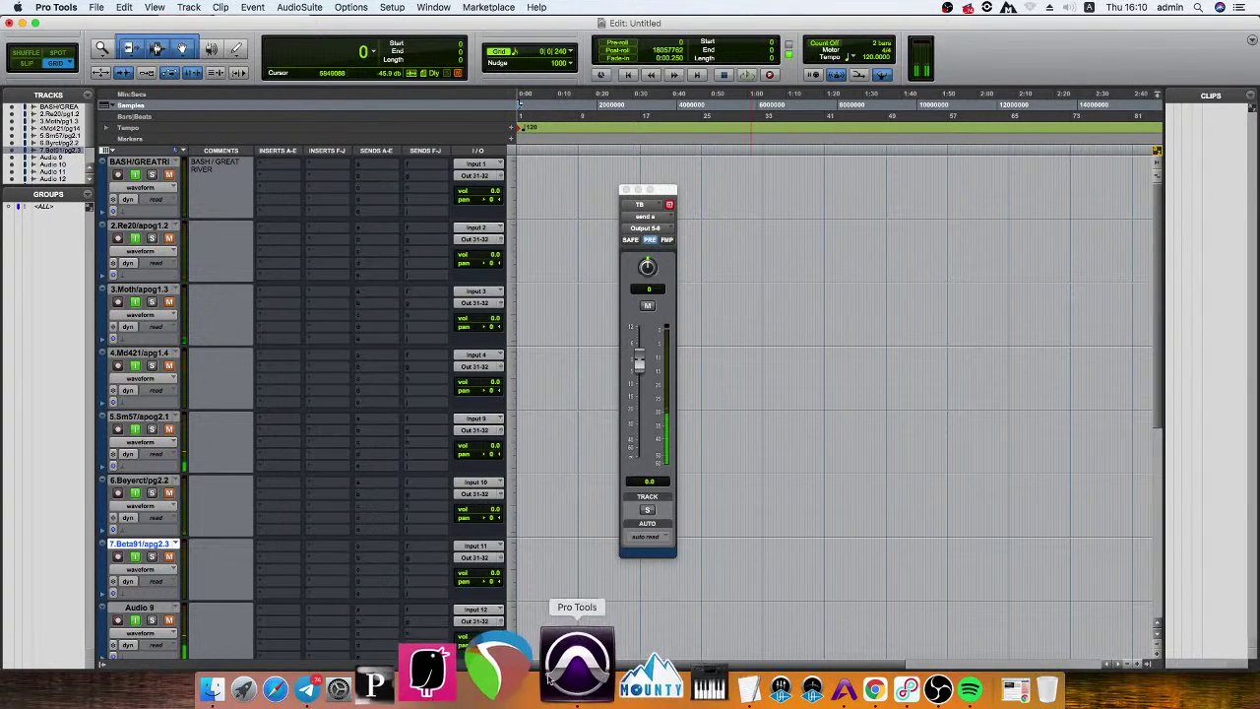
Reopen the microphone list in Telegram's Saved Messages and examine the entries for the Sm57, Bere octo and Beta 91.
{"action": "left_click", "coordinate": [404, 670]}
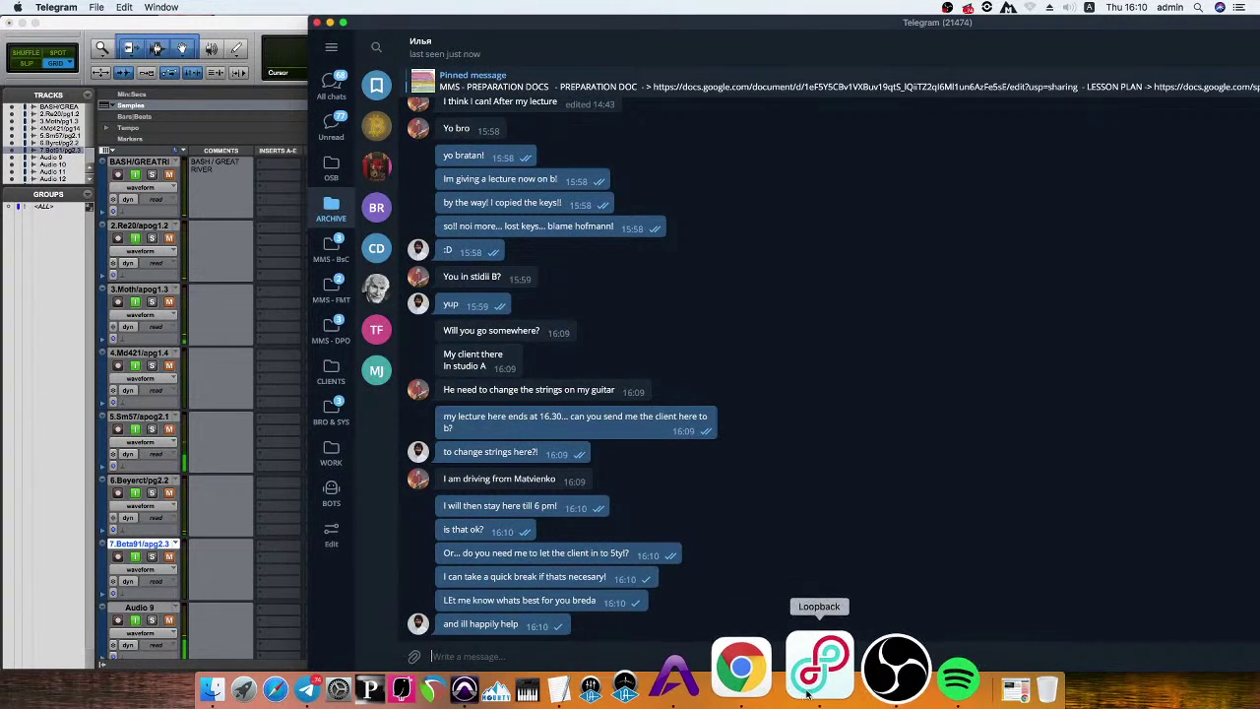
{"action": "left_click", "coordinate": [330, 126]}
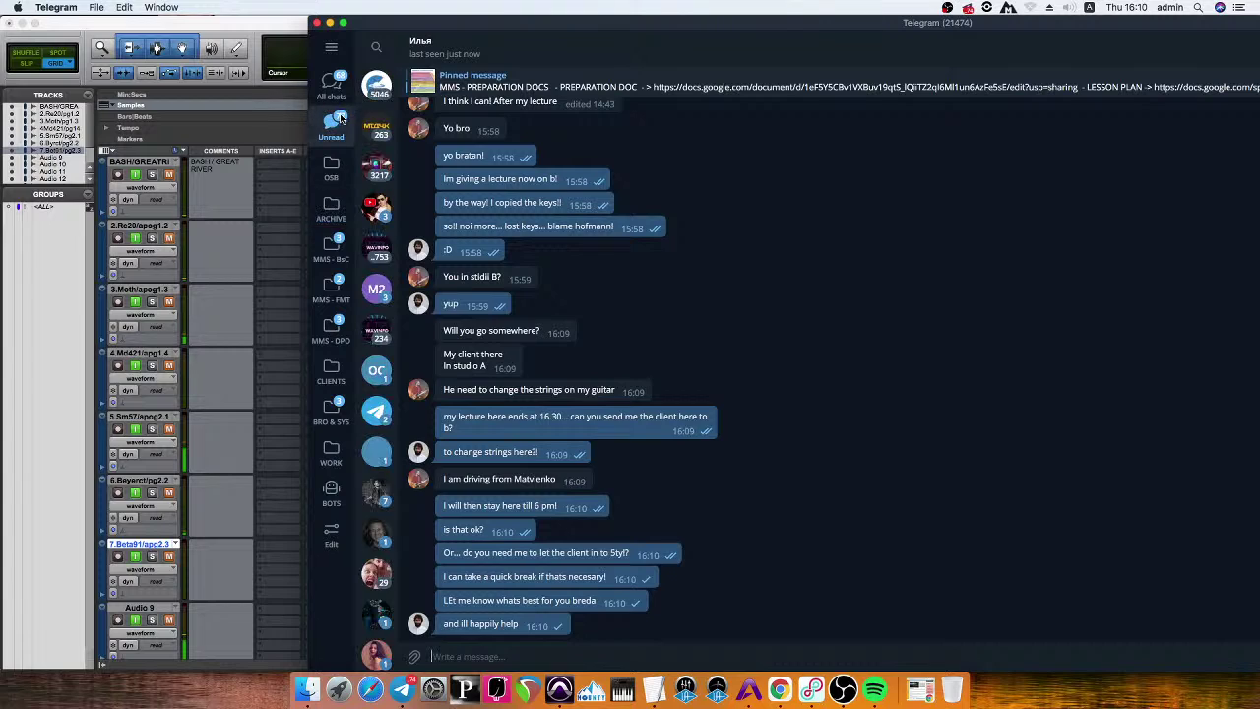
{"action": "left_click", "coordinate": [330, 87]}
{"action": "left_click", "coordinate": [330, 208]}
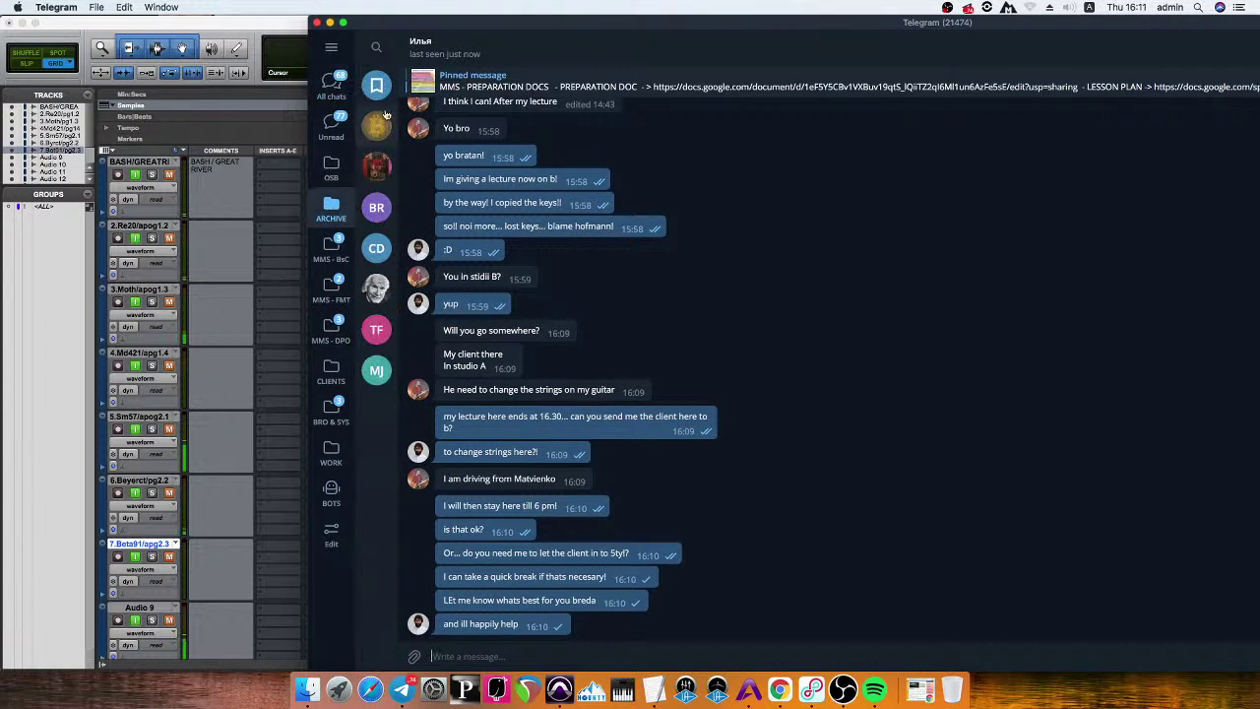
{"action": "left_click", "coordinate": [375, 88]}
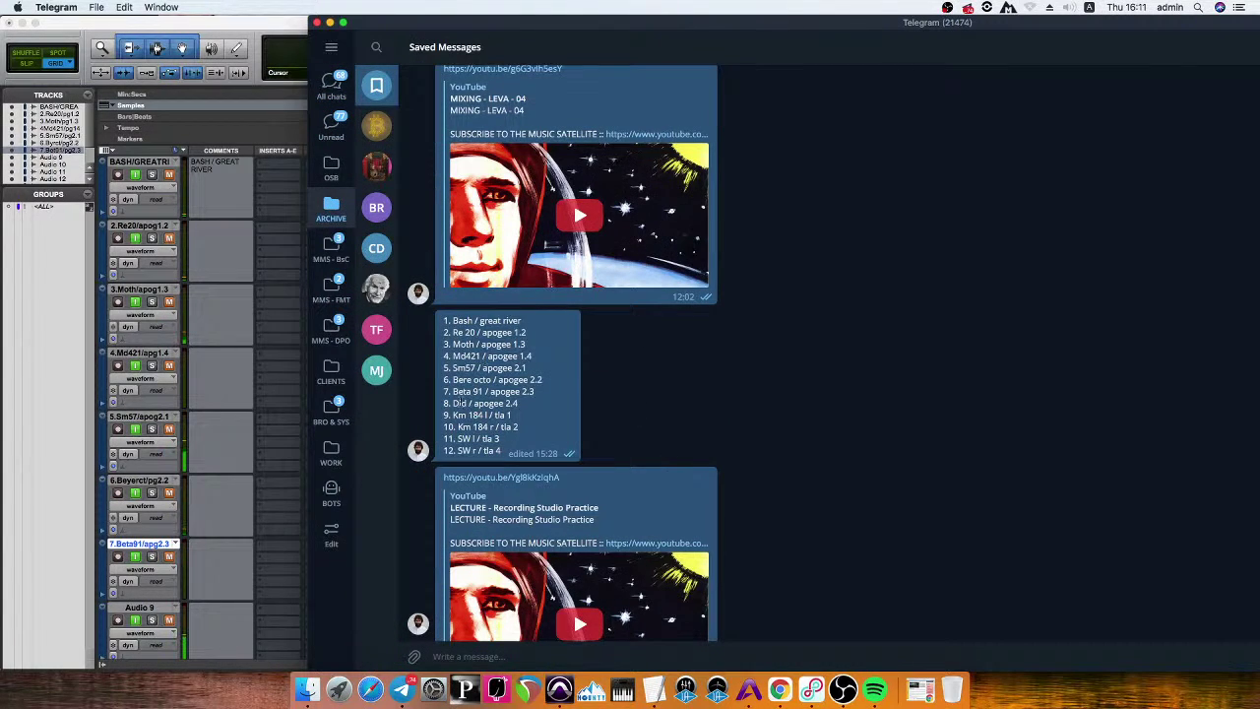
{"action": "double_click", "coordinate": [468, 391]}
{"action": "triple_click", "coordinate": [468, 380]}
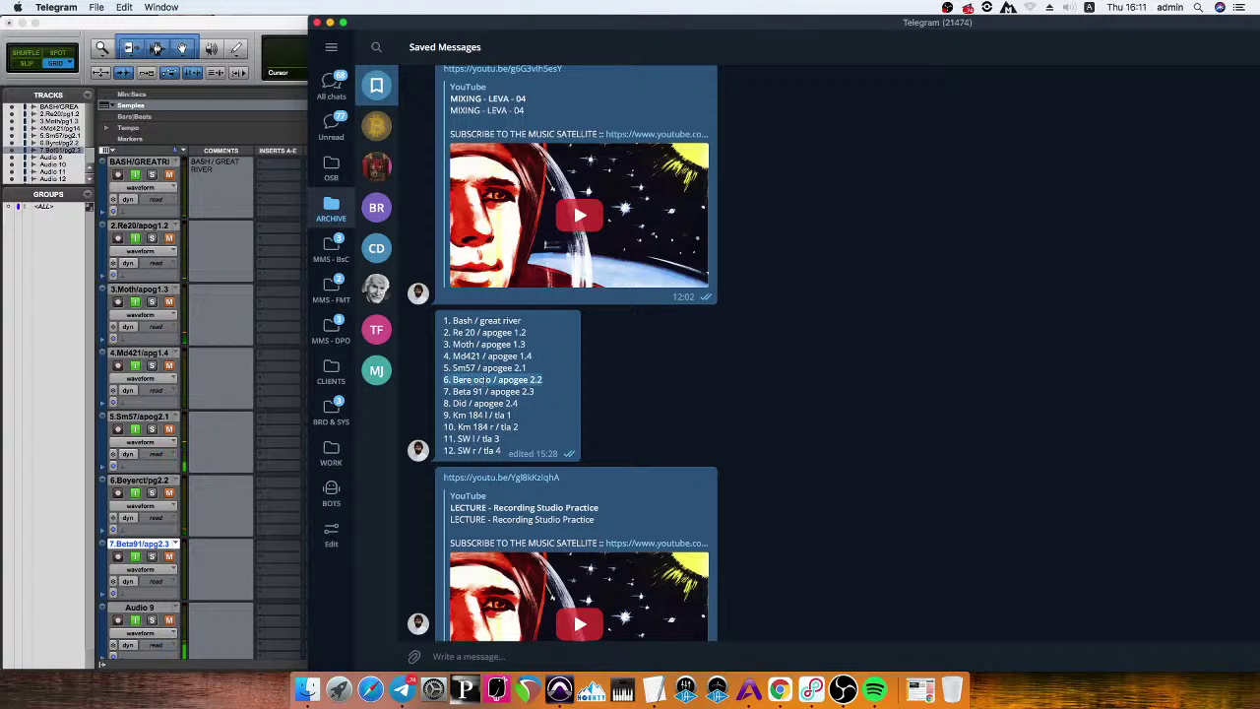
{"action": "triple_click", "coordinate": [467, 391]}
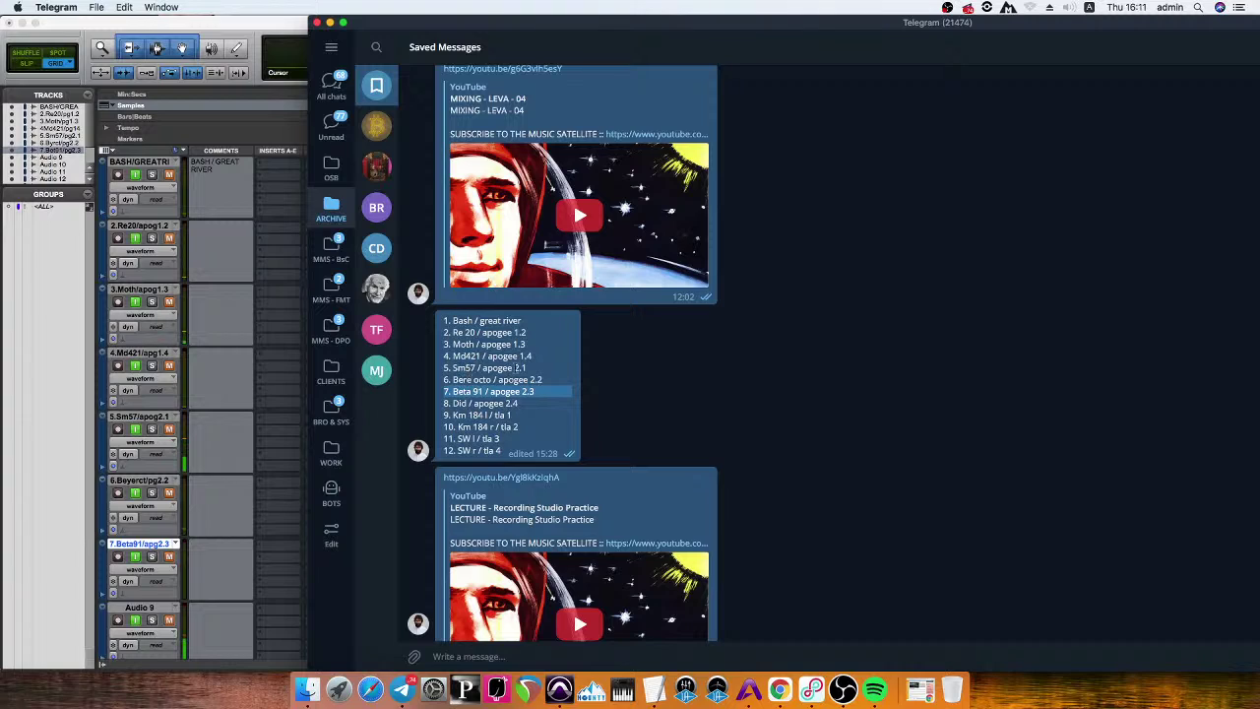
{"action": "left_click", "coordinate": [517, 368]}
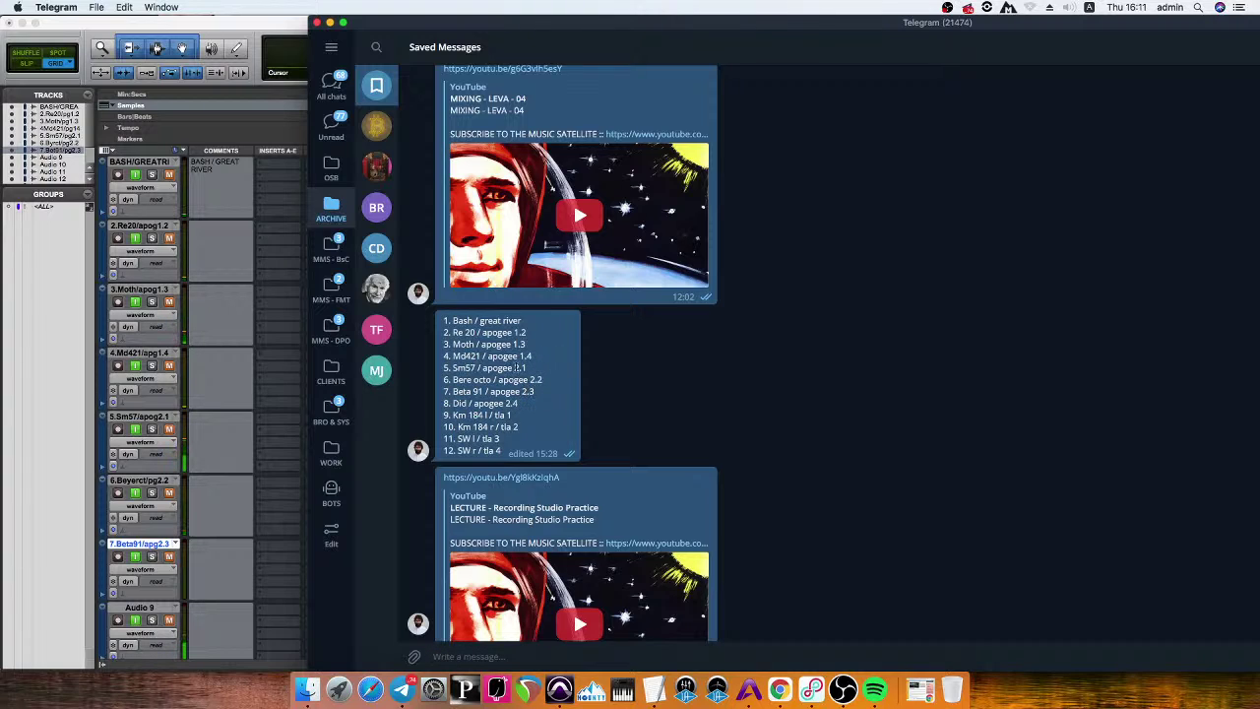
Compare the Sm57 and Beyer track names and inputs in Pro Tools with Telegram's microphone list.
{"action": "left_click", "coordinate": [138, 416]}
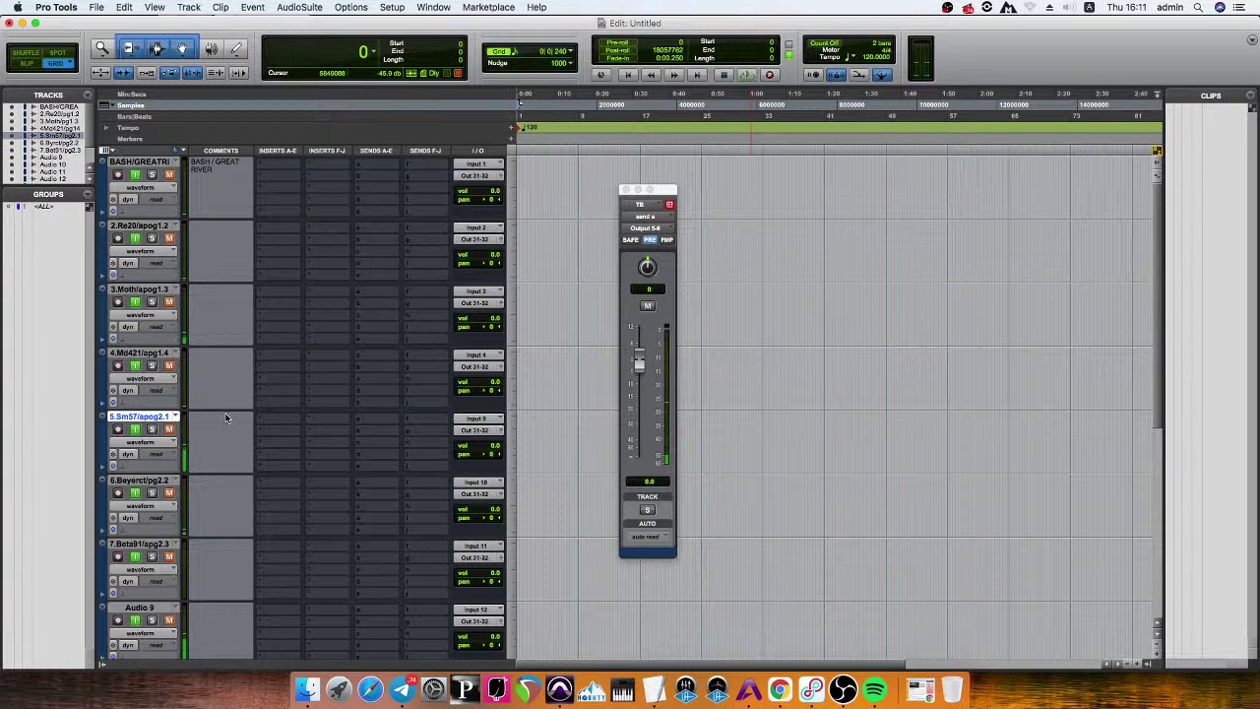
{"action": "left_click", "coordinate": [146, 482]}
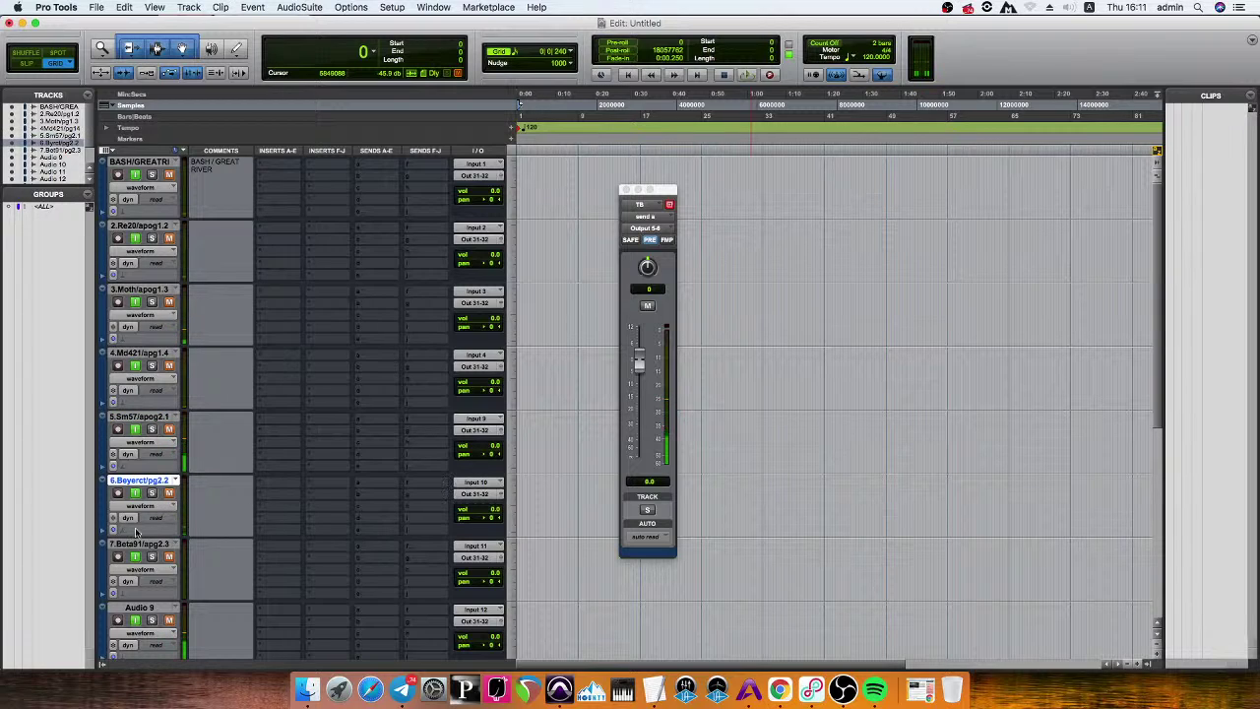
{"action": "left_click", "coordinate": [402, 687]}
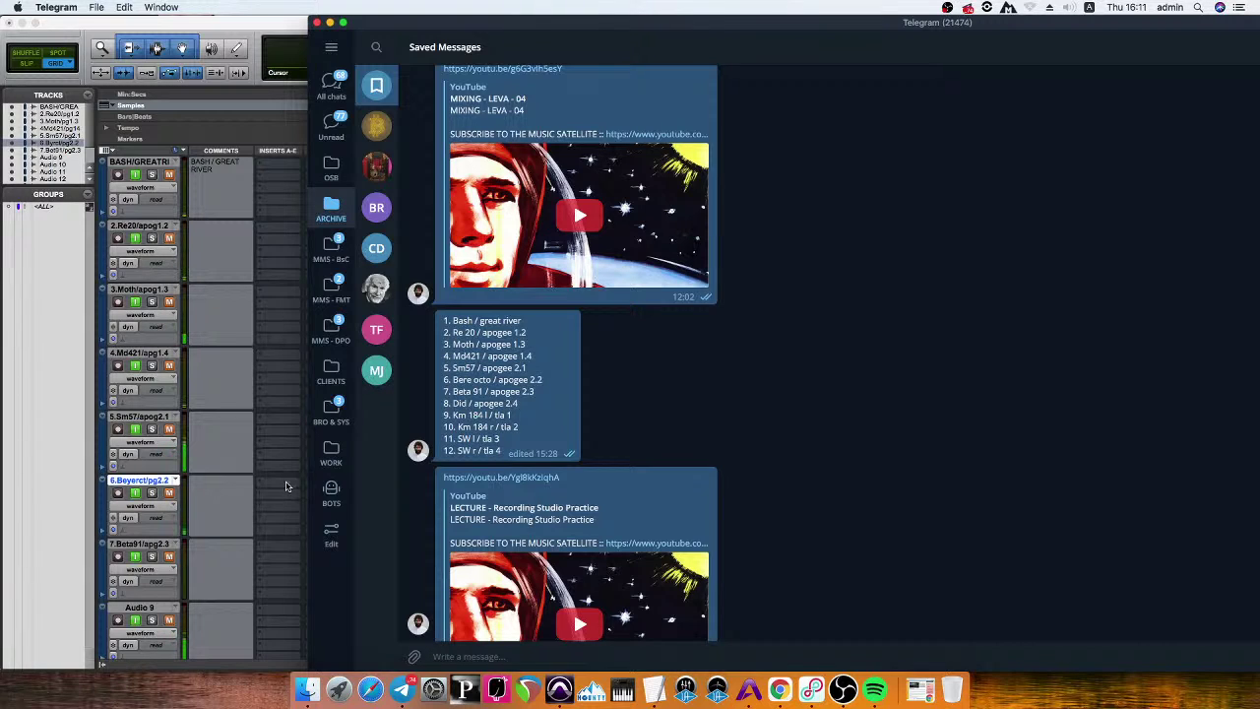
{"action": "left_click", "coordinate": [159, 482]}
{"action": "left_click", "coordinate": [106, 480]}
{"action": "key", "text": "Escape"}
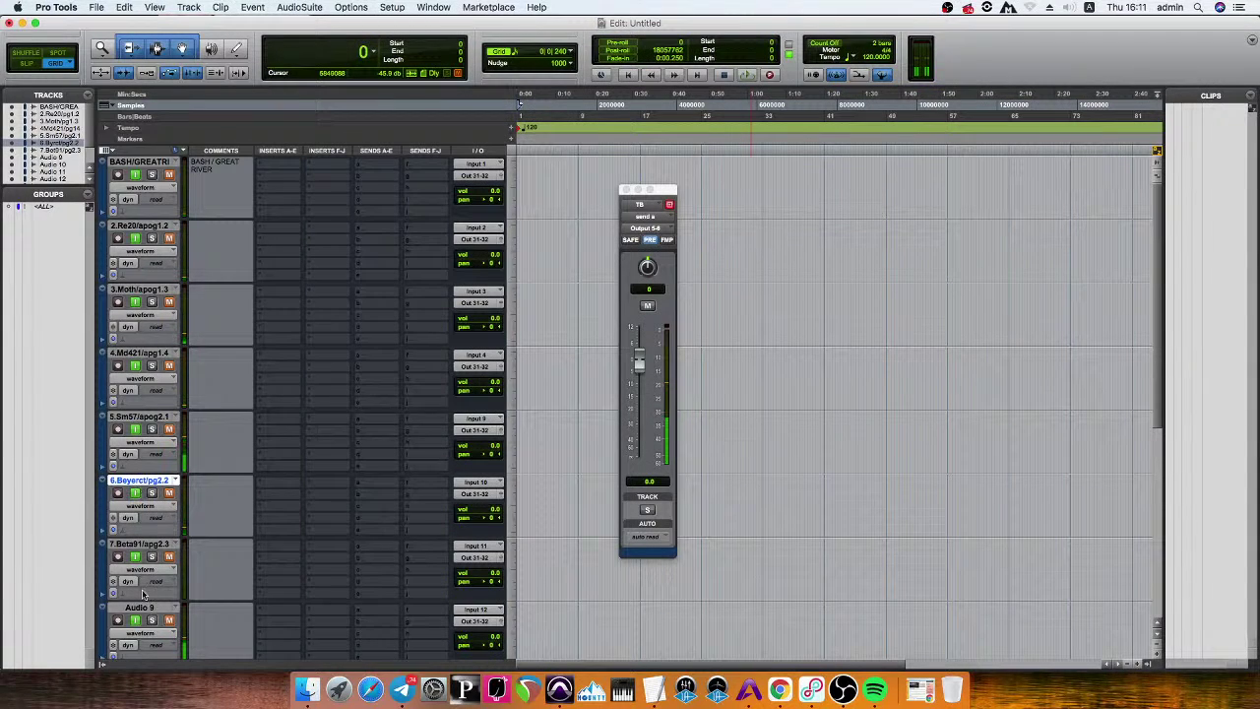
Check the input assignment of the 7.Beta91 track, keeping Input 11.
{"action": "key", "text": "semicolon"}
{"action": "key", "text": "semicolon"}
{"action": "left_click", "coordinate": [475, 546]}
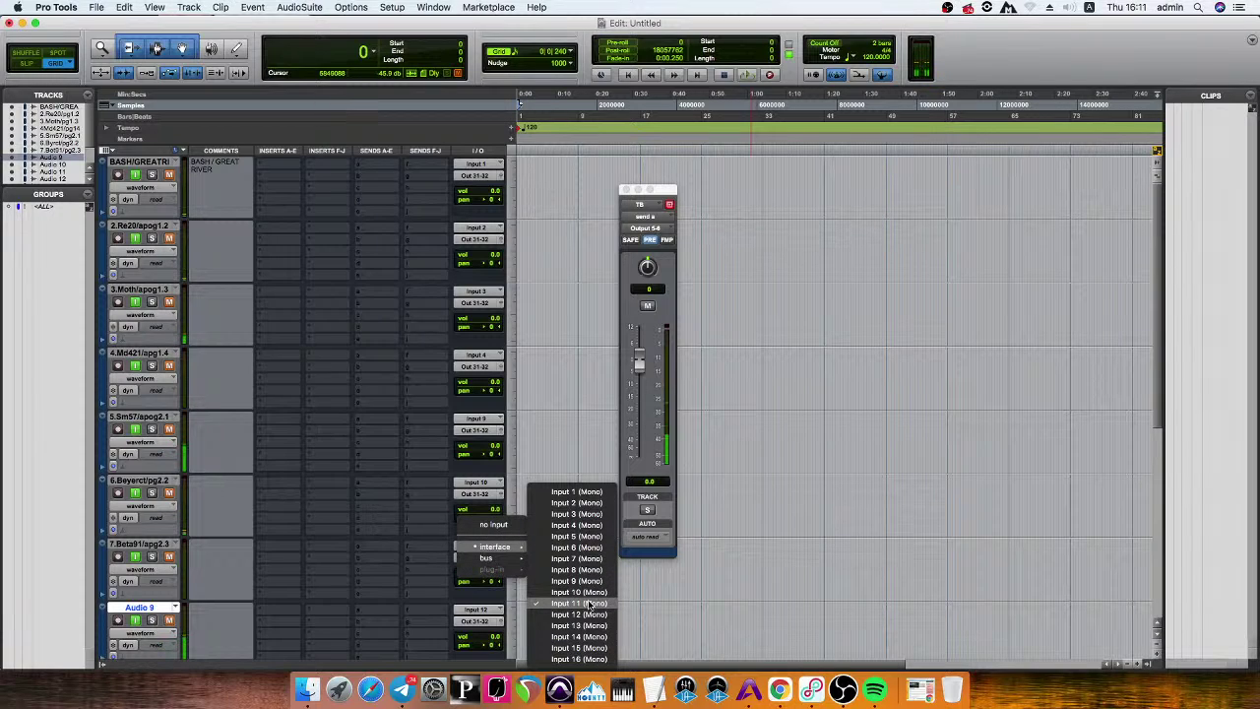
{"action": "left_click", "coordinate": [591, 603]}
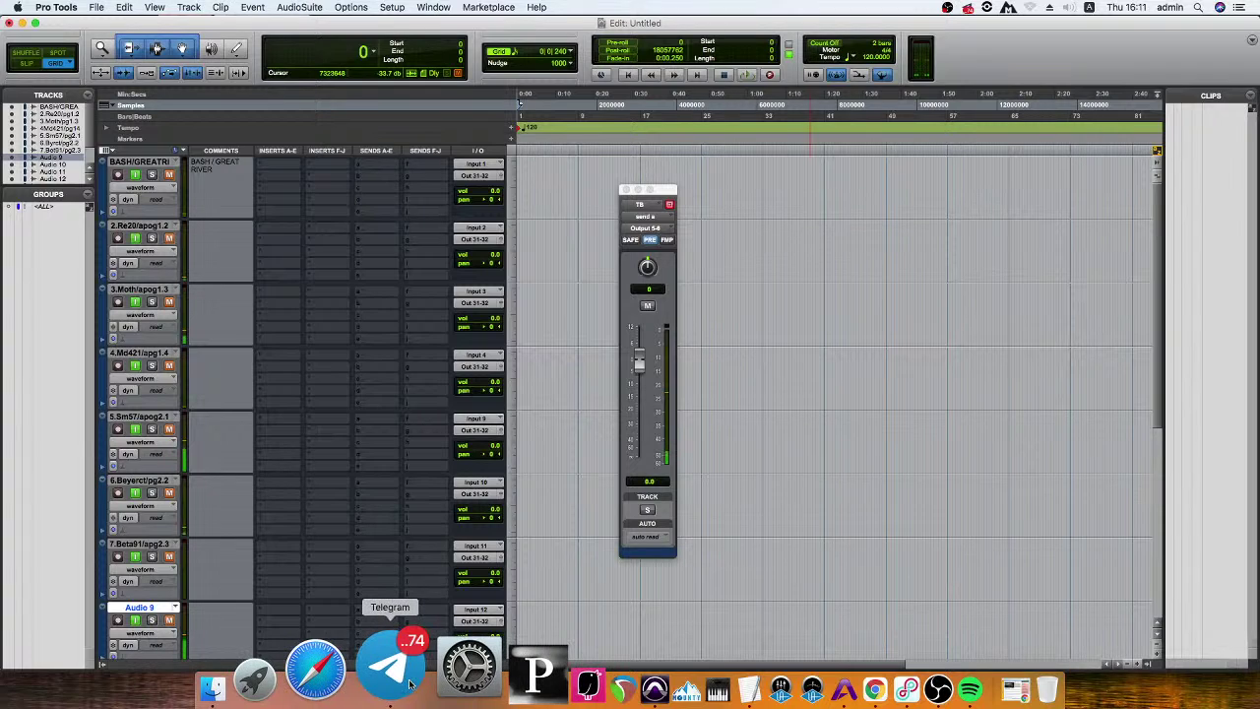
In Apogee Maestro 2, enable 48 V phantom power on Mic 3 of the second Ensemble and raise its gain.
{"action": "left_click", "coordinate": [410, 683]}
{"action": "left_click", "coordinate": [701, 674]}
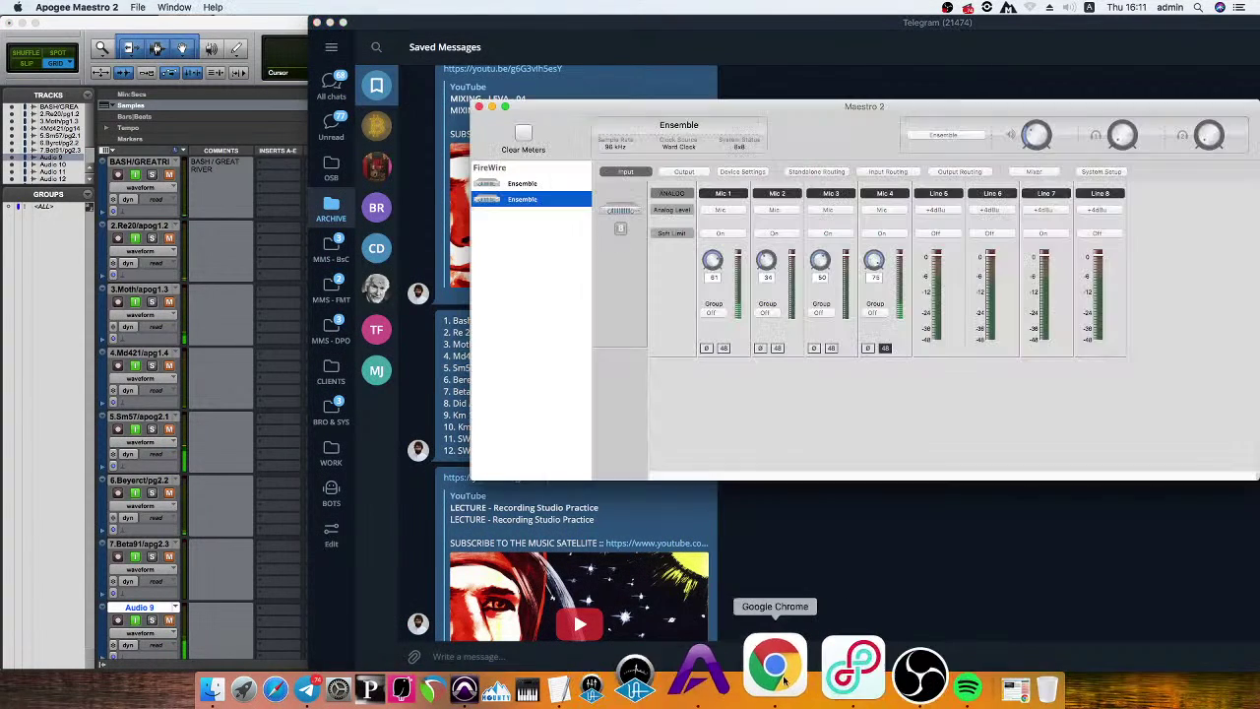
{"action": "left_click", "coordinate": [832, 348]}
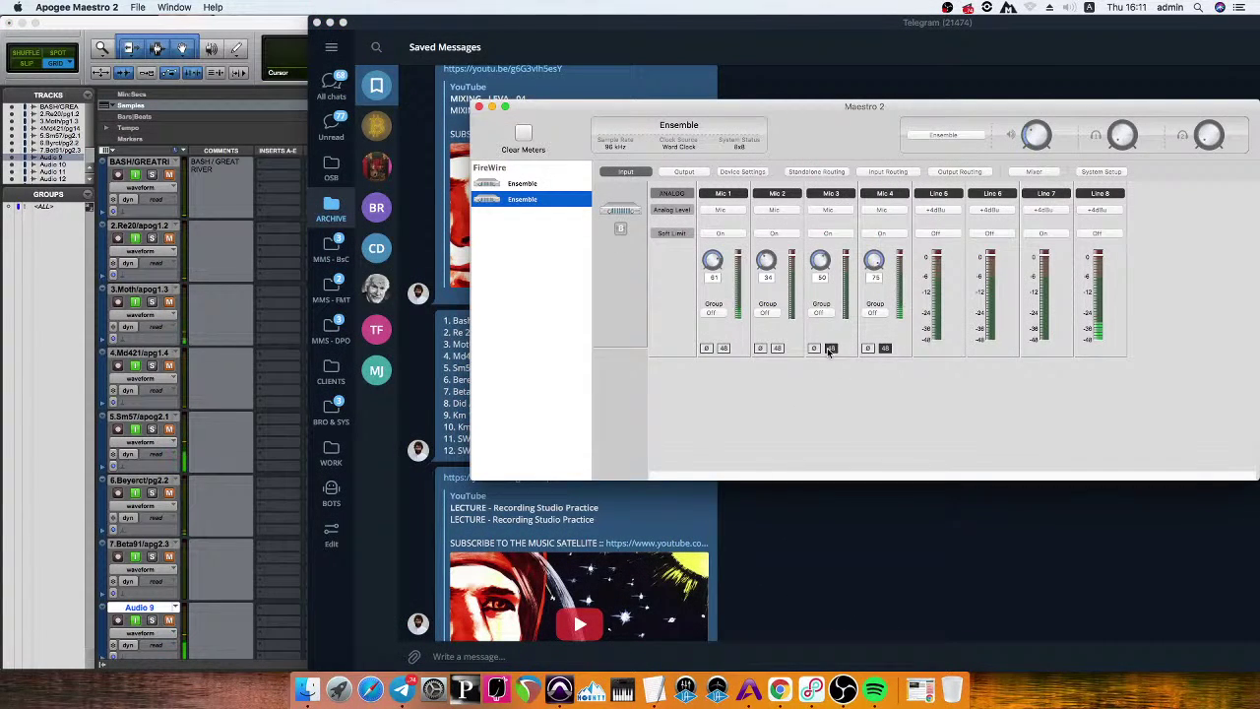
{"action": "scroll", "coordinate": [821, 259], "scroll_direction": "down", "scroll_amount": 10}
{"action": "left_click_drag", "start_coordinate": [823, 259], "coordinate": [827, 230]}
Return to Pro Tools and rename track Audio 9 as DI.
{"action": "left_click", "coordinate": [169, 477]}
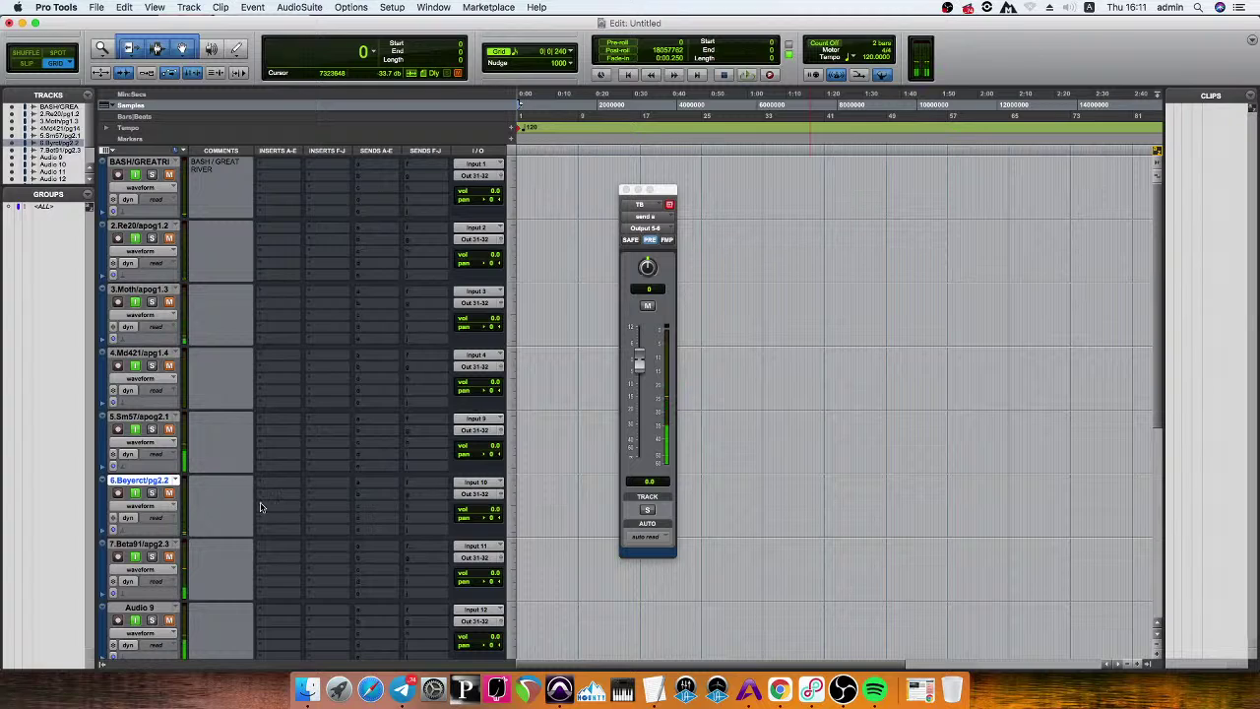
{"action": "scroll", "coordinate": [261, 497], "scroll_direction": "down", "scroll_amount": 3}
{"action": "double_click", "coordinate": [143, 417]}
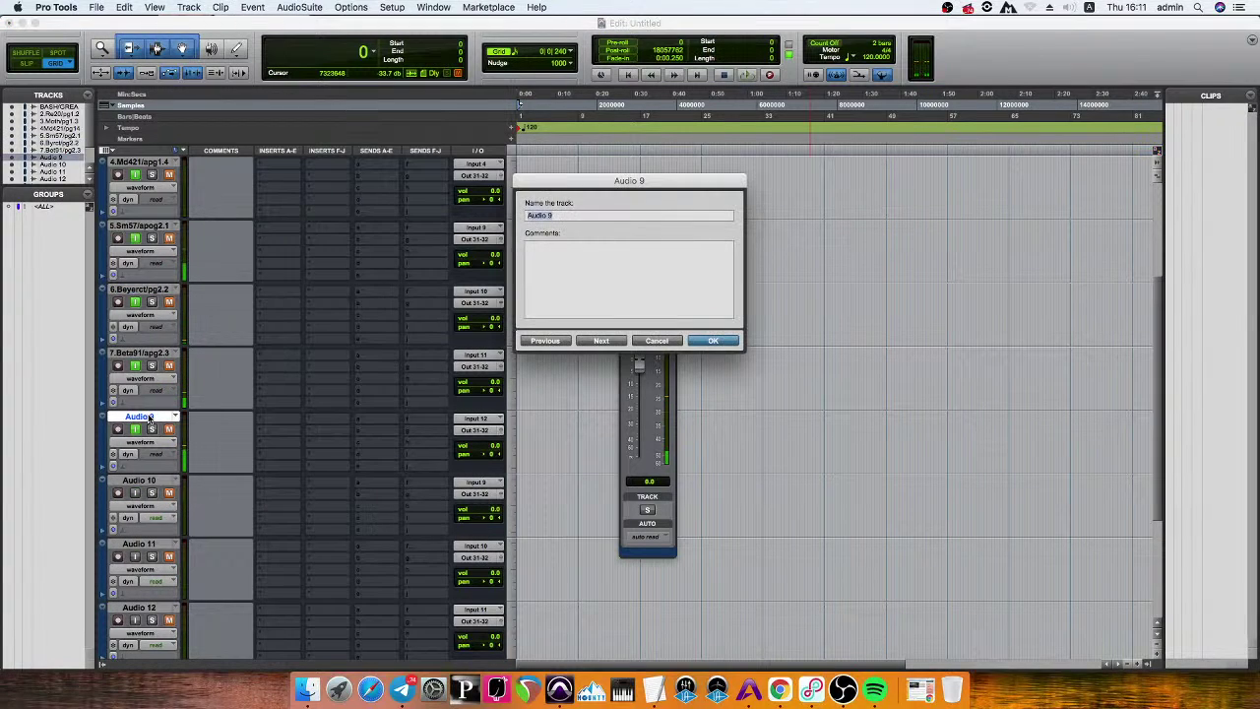
{"action": "type", "text": "DT"}
{"action": "key", "text": "Return"}
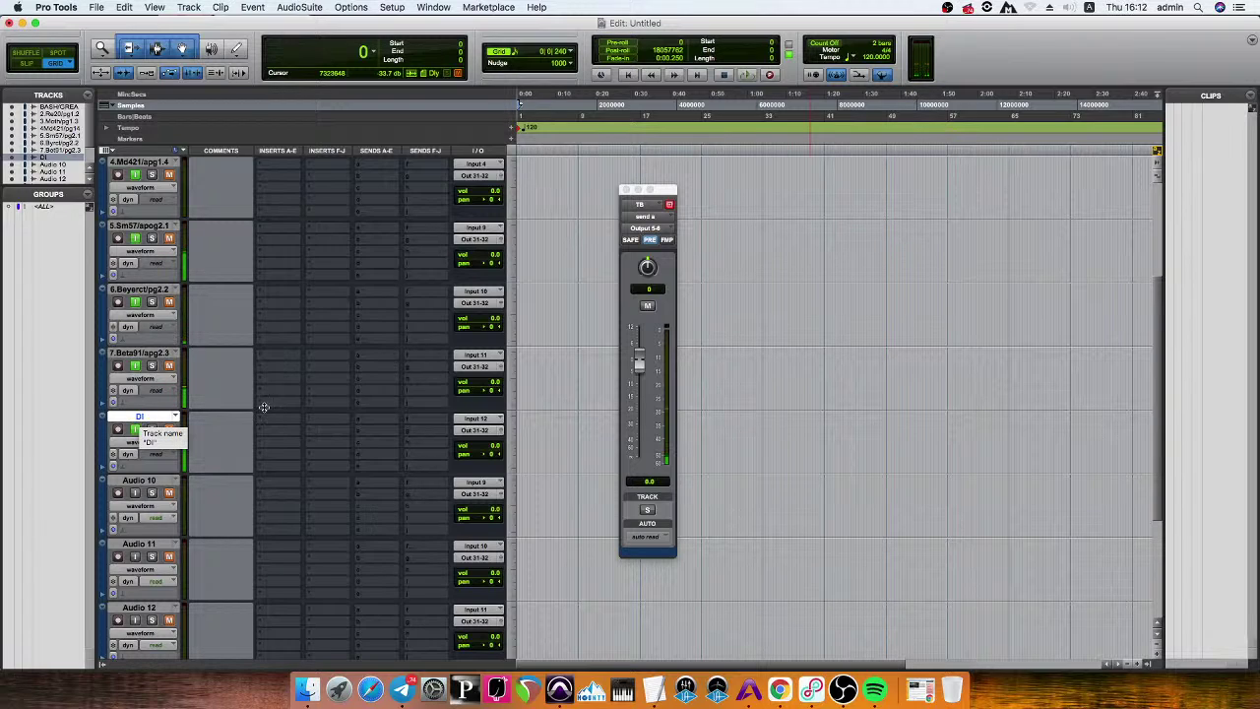
Assign inputs 5 through 8 in sequence to tracks Audio 10 through Audio 13 and enable their input monitoring.
{"action": "left_click", "coordinate": [138, 481]}
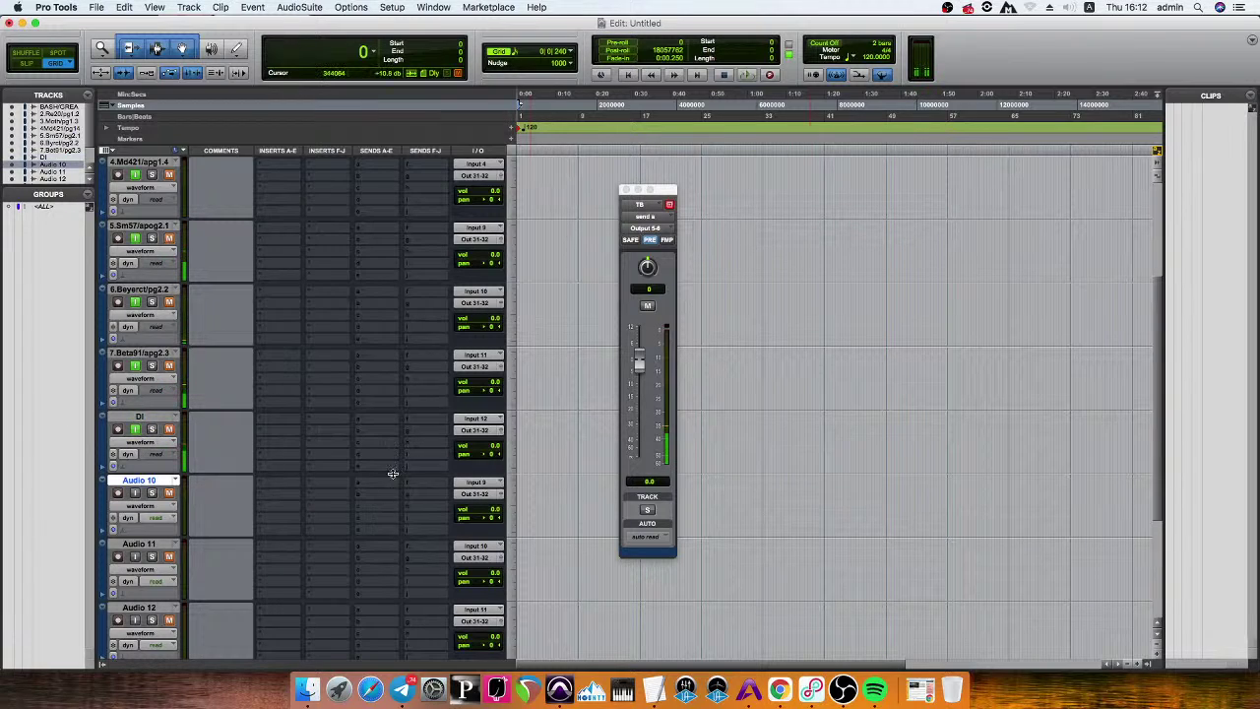
{"action": "scroll", "coordinate": [246, 458], "scroll_direction": "down", "scroll_amount": 3}
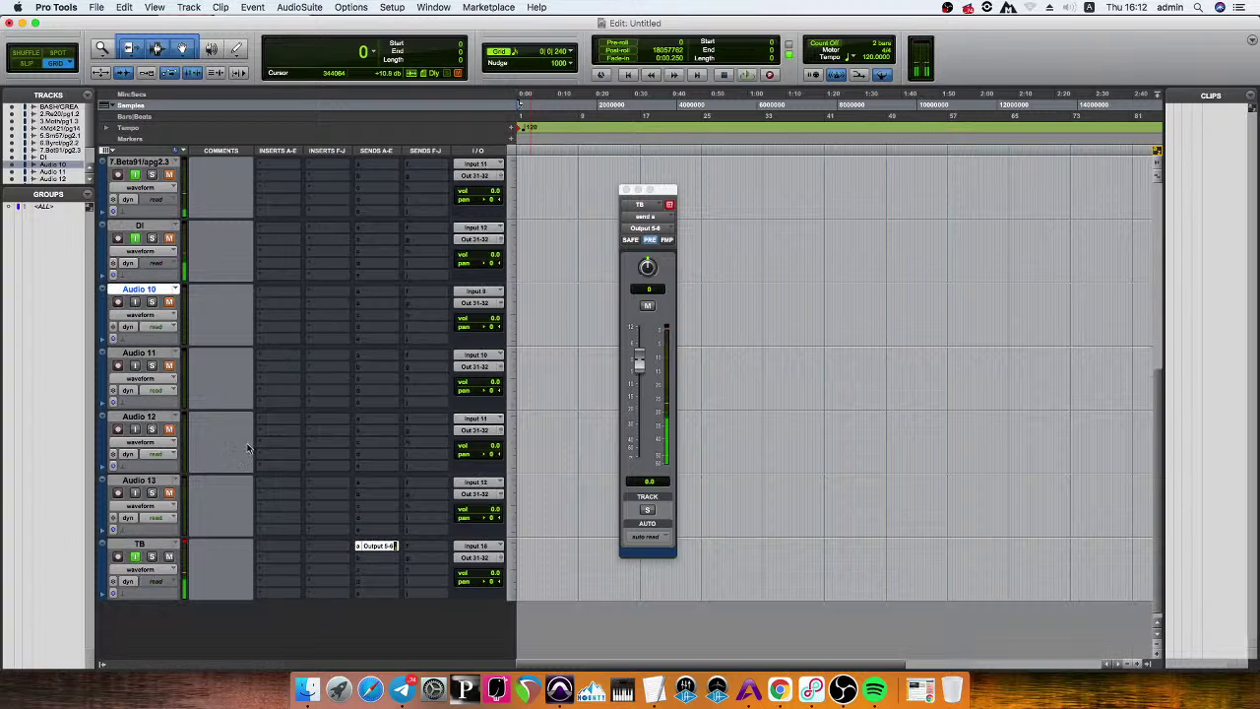
{"action": "left_click", "coordinate": [160, 481], "text": "shift"}
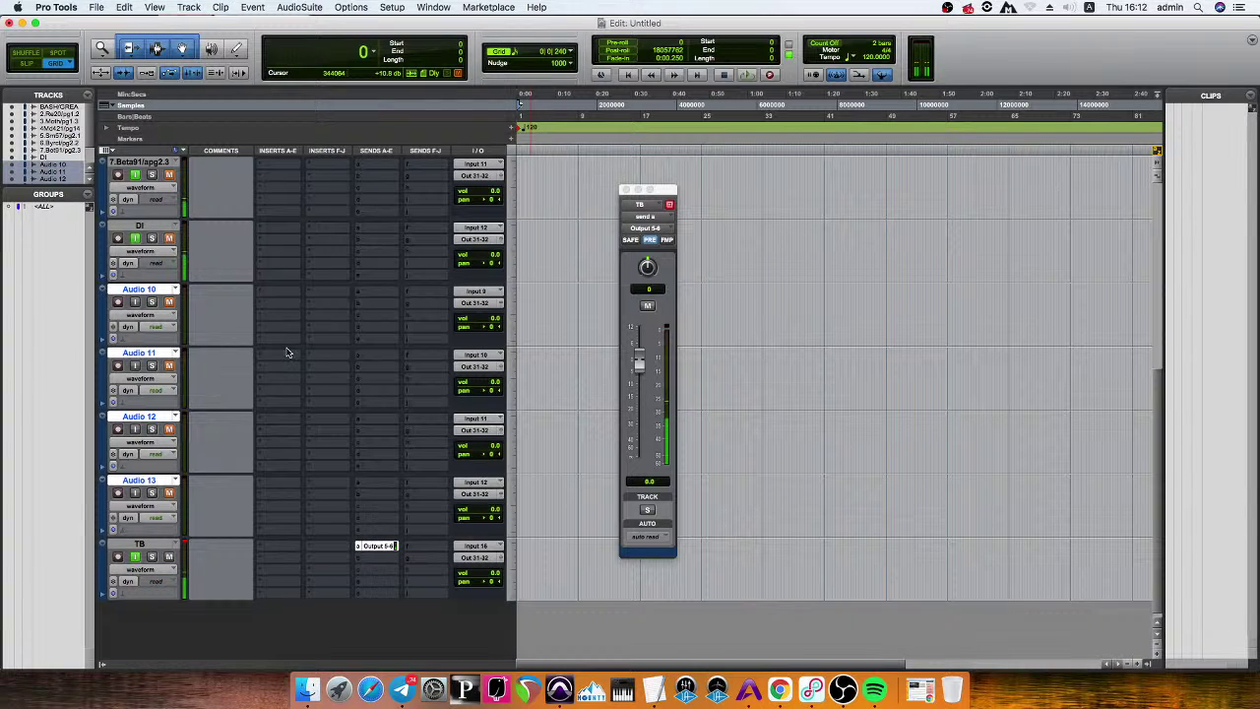
{"action": "left_click", "coordinate": [480, 292]}
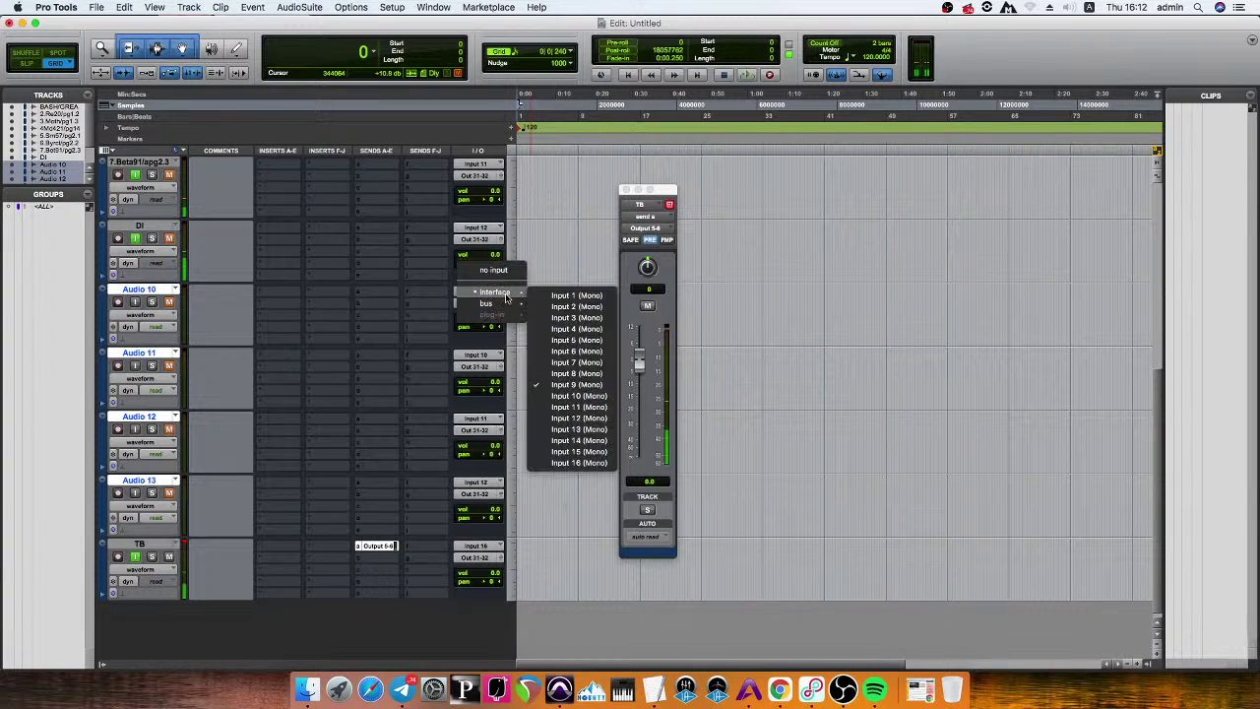
{"action": "left_click", "coordinate": [578, 335], "text": "alt+super"}
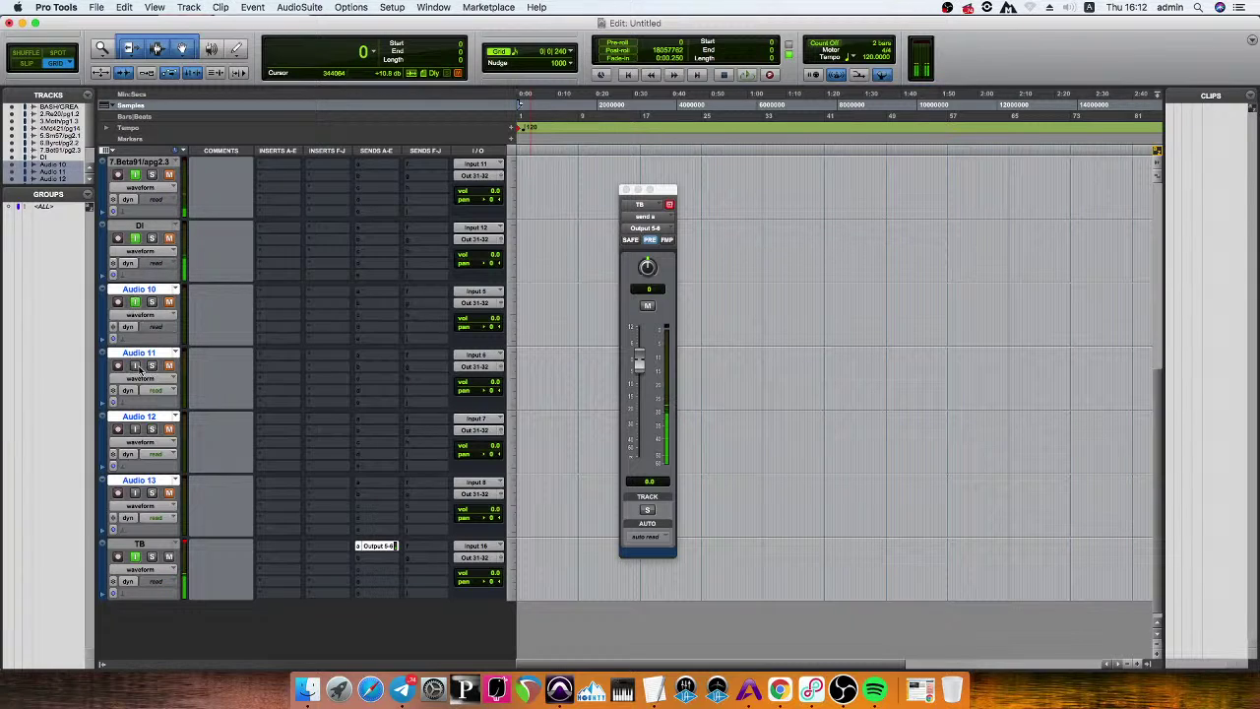
{"action": "left_click", "coordinate": [137, 431]}
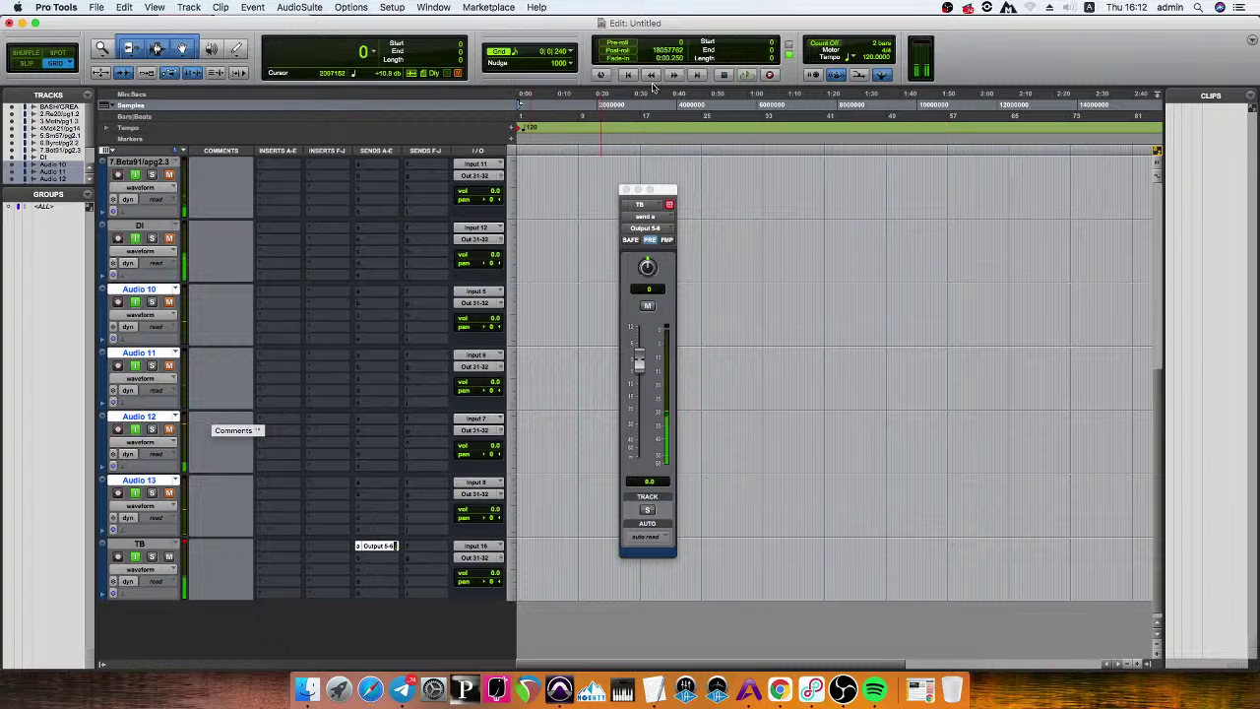
Copy the ninth microphone entry from Telegram's list and rename track Audio 10 as "9. Km 184 l / tla 1".
{"action": "left_click", "coordinate": [416, 669]}
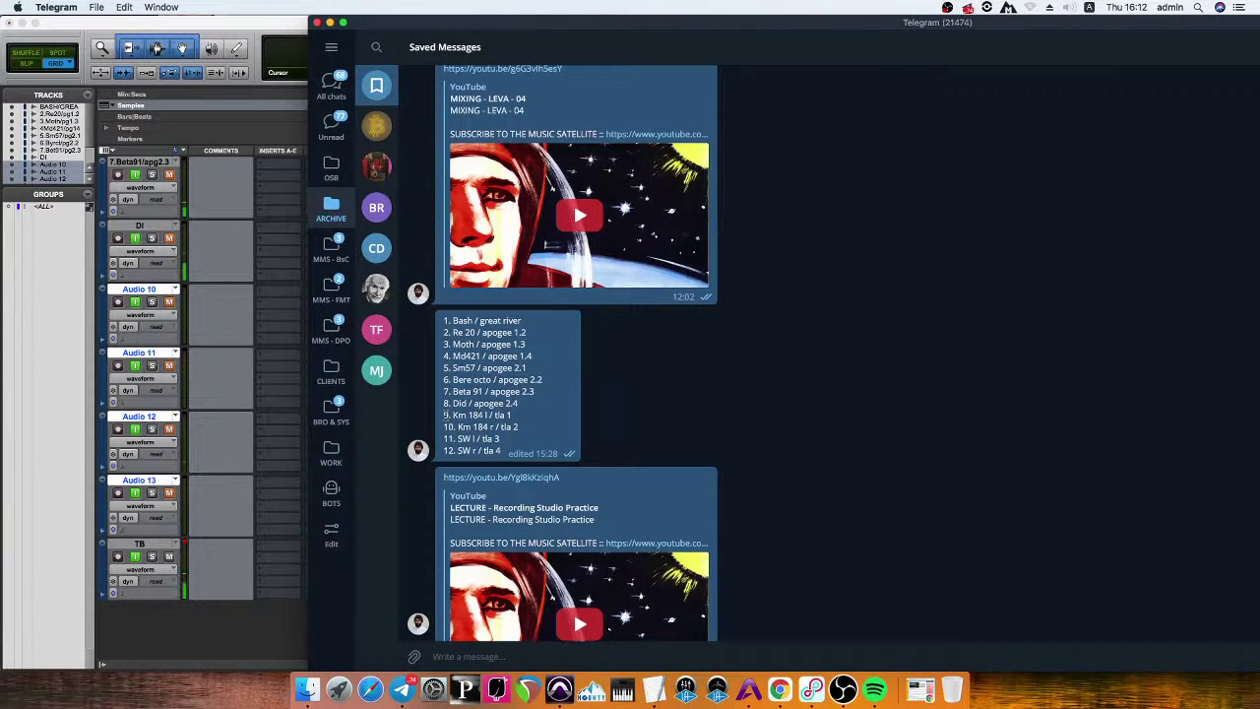
{"action": "left_click_drag", "start_coordinate": [446, 414], "coordinate": [510, 416]}
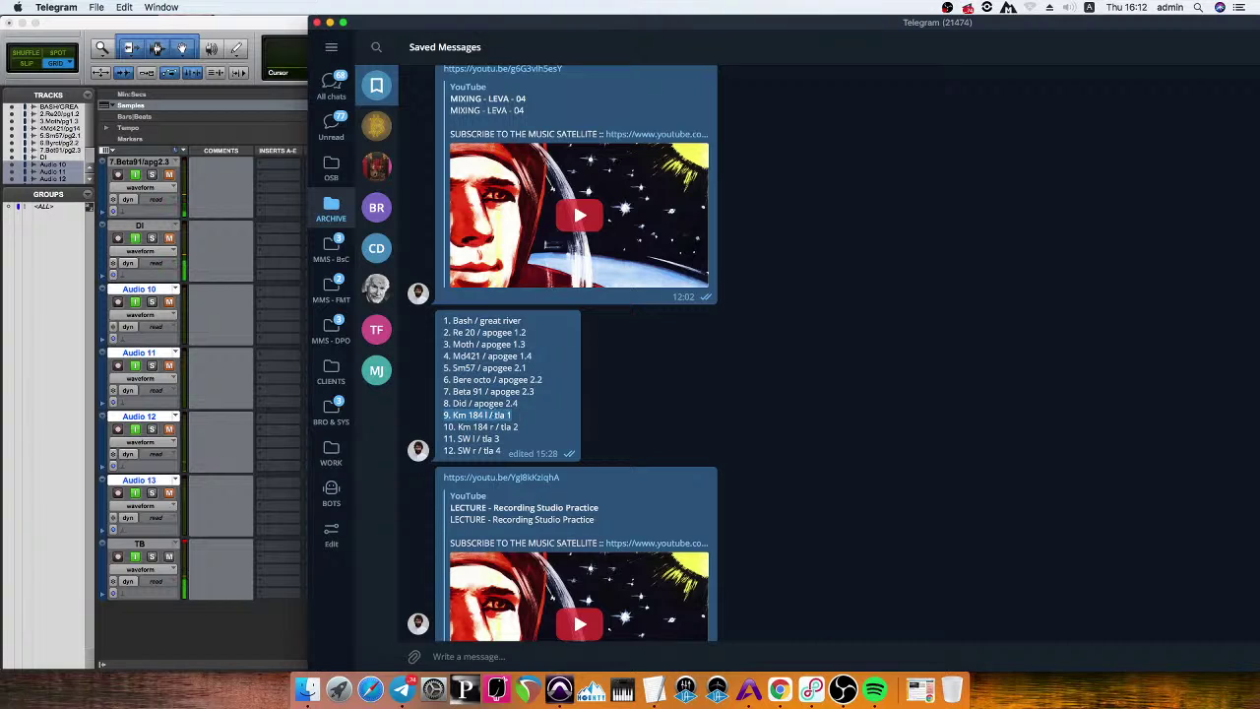
{"action": "left_click", "coordinate": [156, 430]}
{"action": "double_click", "coordinate": [143, 288]}
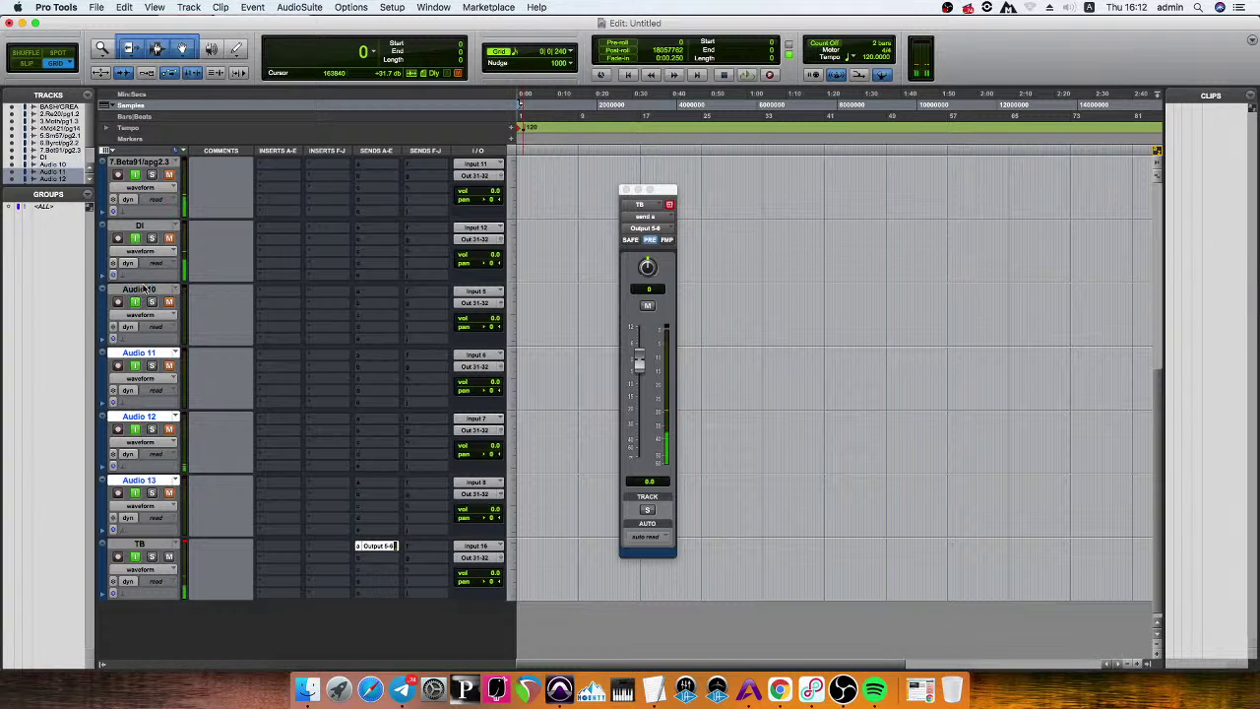
{"action": "type", "text": "9 Km 184 I / lla 1"}
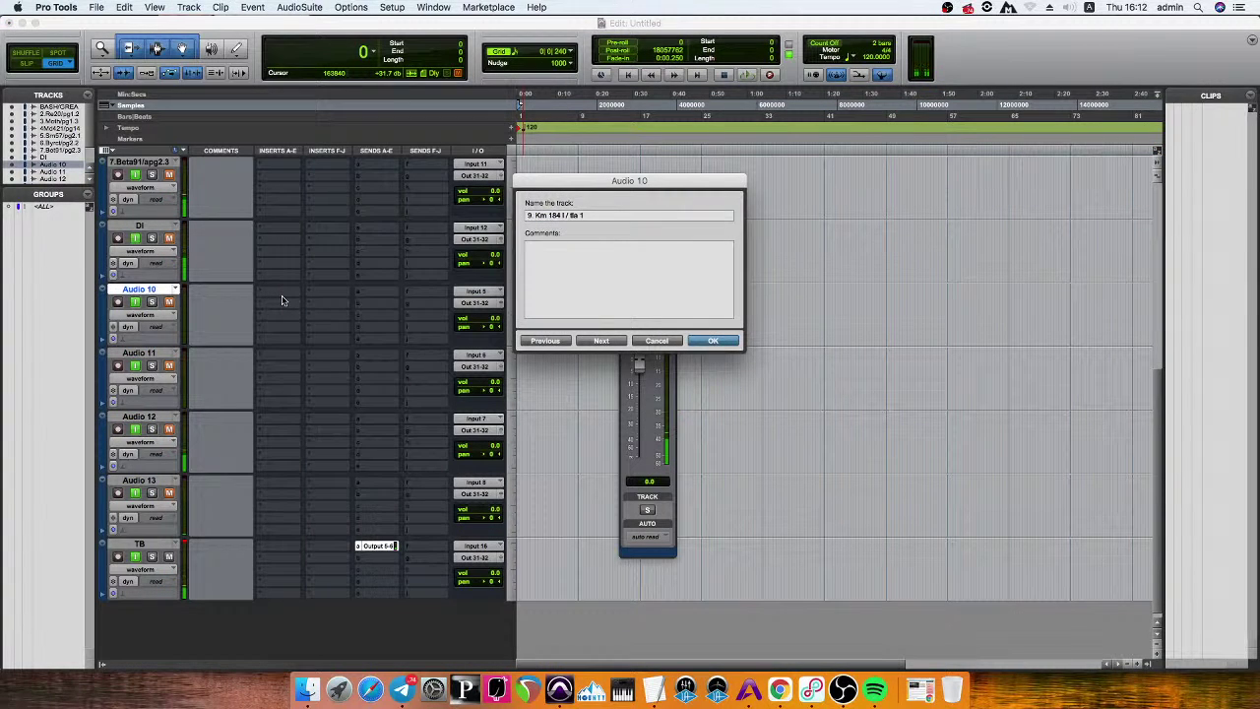
{"action": "key", "text": "Return"}
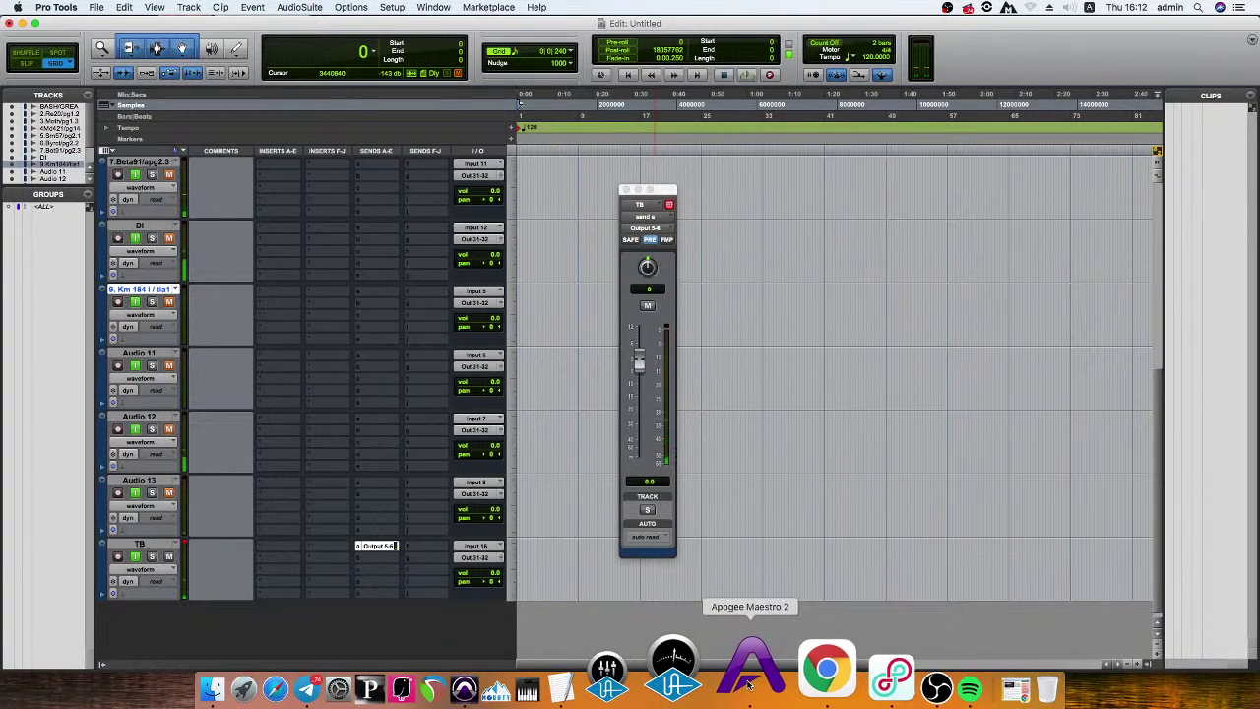
Copy the tenth microphone entry from Telegram and rename track Audio 11 as "10. Km 184 r / tla 2".
{"action": "left_click", "coordinate": [423, 664]}
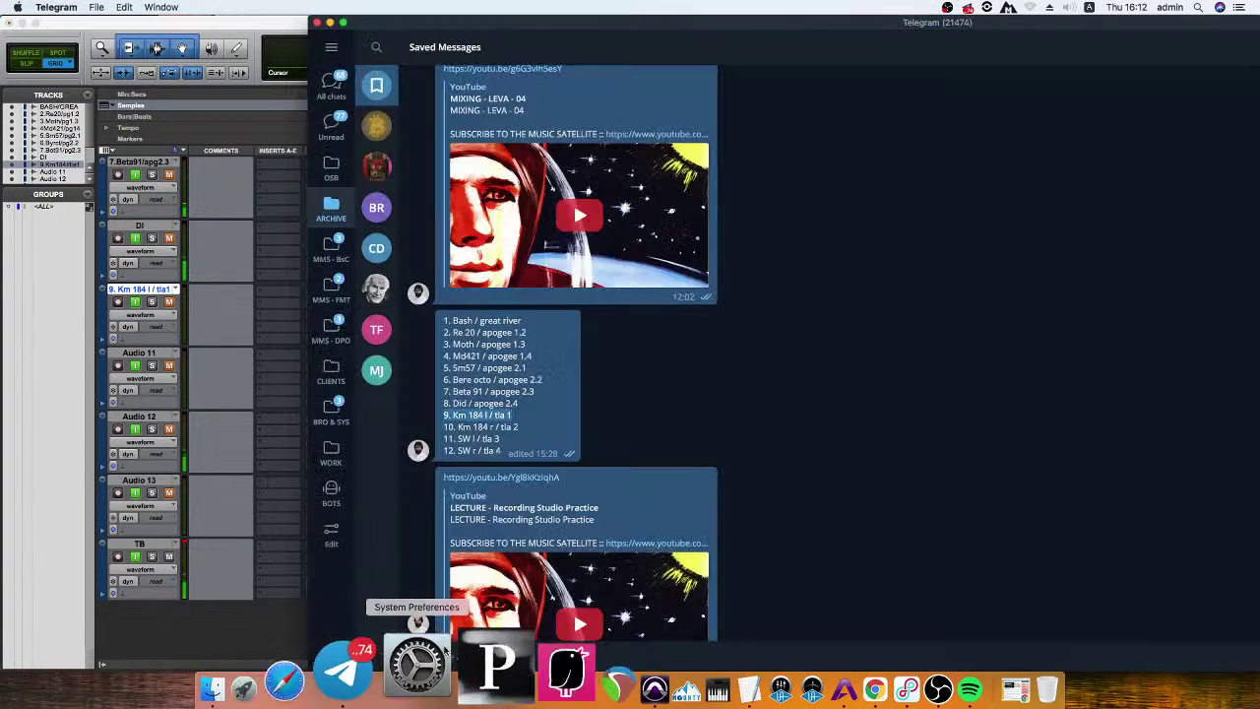
{"action": "left_click_drag", "start_coordinate": [522, 426], "coordinate": [437, 424]}
{"action": "key", "text": "super+c"}
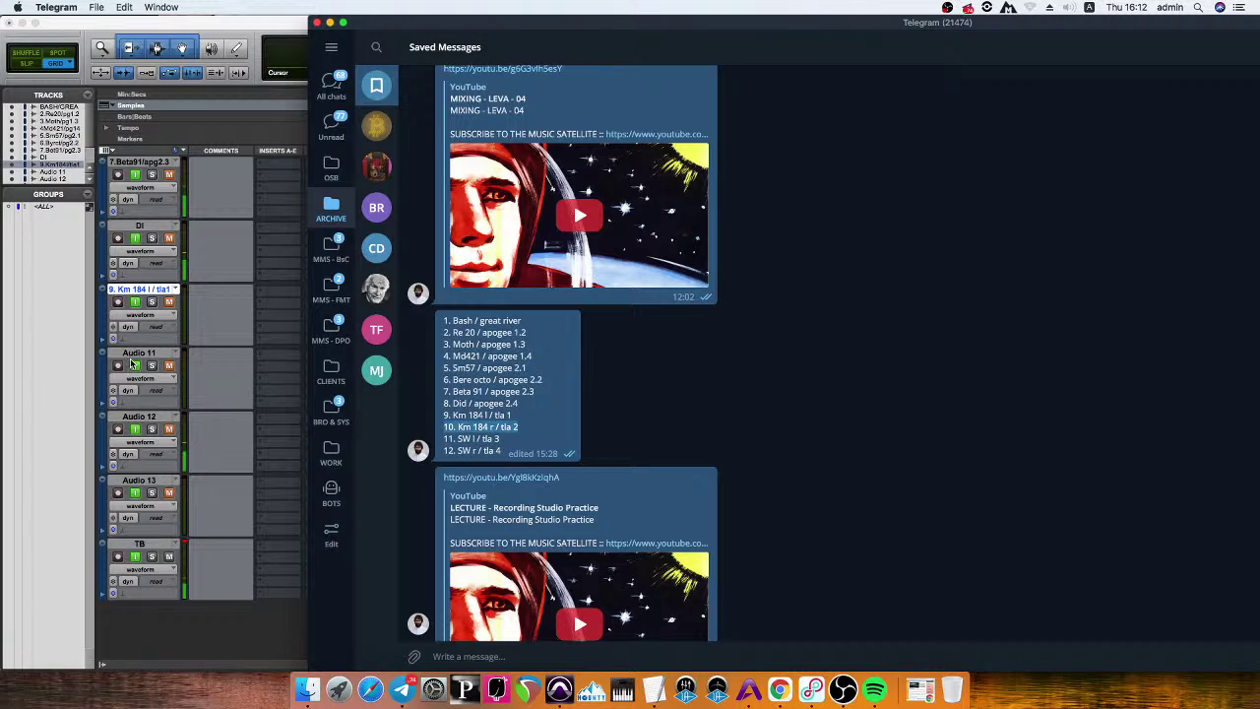
{"action": "left_click", "coordinate": [133, 365]}
{"action": "double_click", "coordinate": [139, 353]}
{"action": "key", "text": "super+v"}
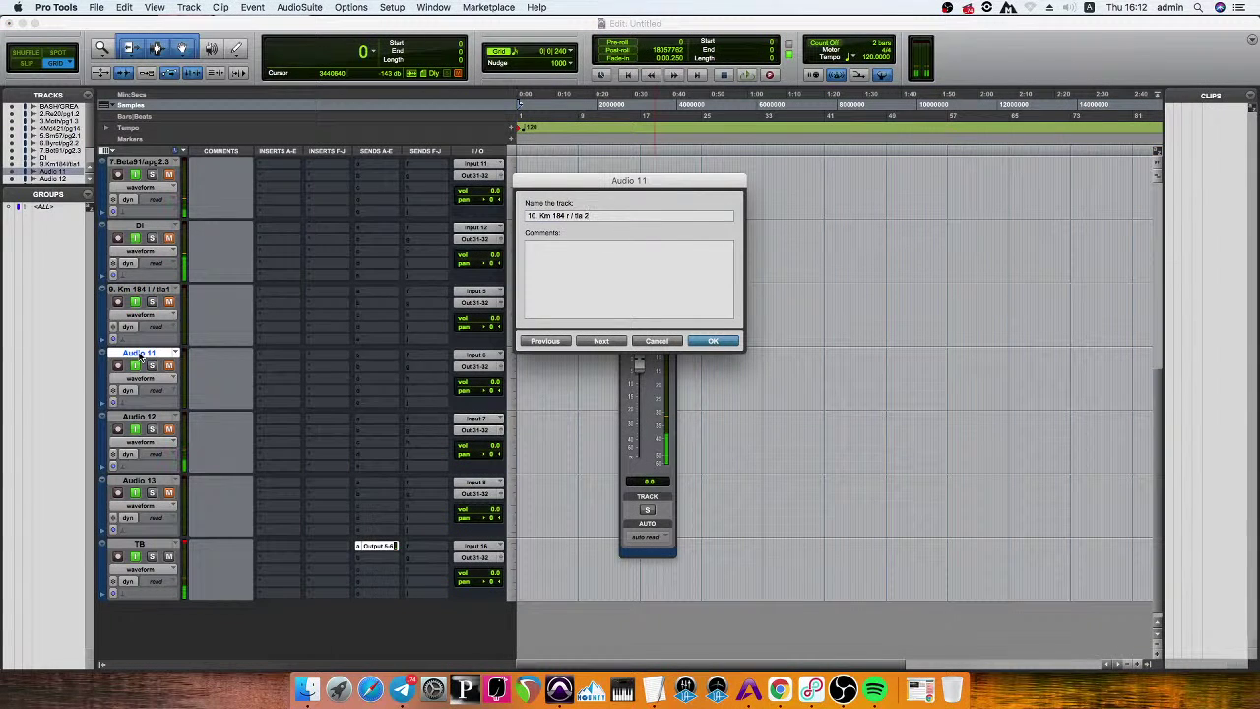
{"action": "key", "text": "Return"}
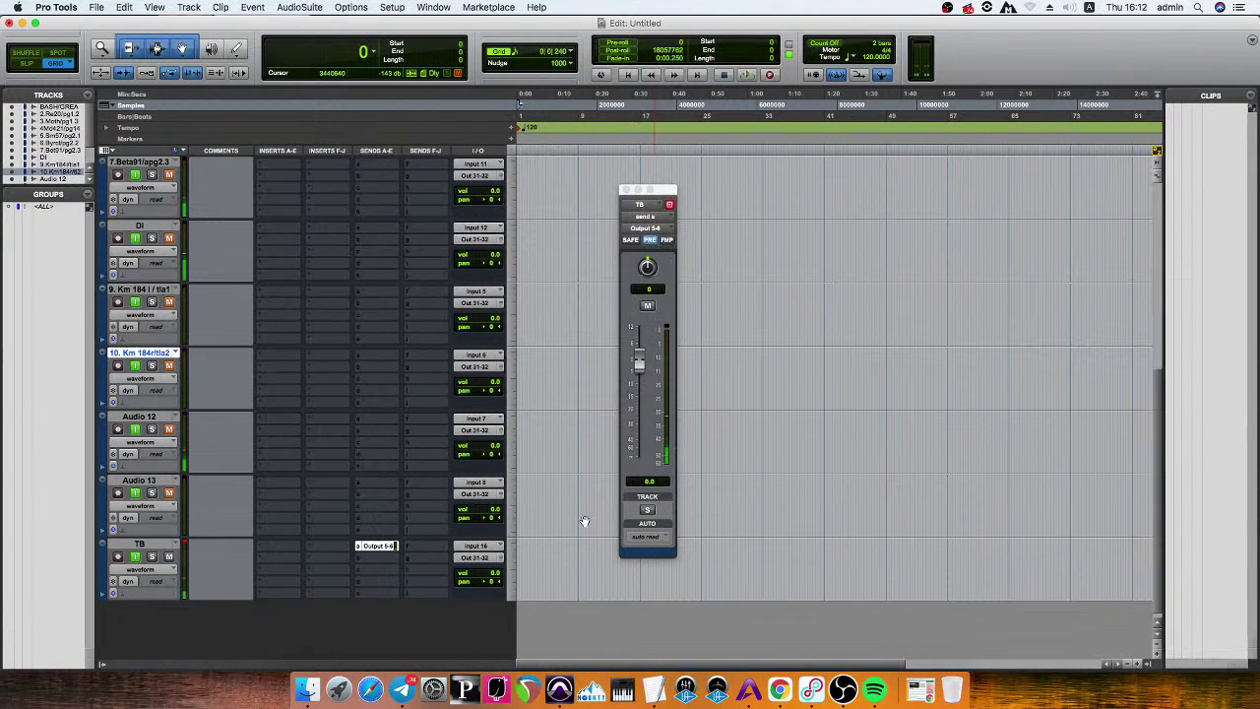
Copy the eleventh microphone entry from Telegram and rename track Audio 13 as "11. SW l / tla 3".
{"action": "left_click", "coordinate": [402, 678]}
{"action": "left_click_drag", "start_coordinate": [503, 443], "coordinate": [452, 441]}
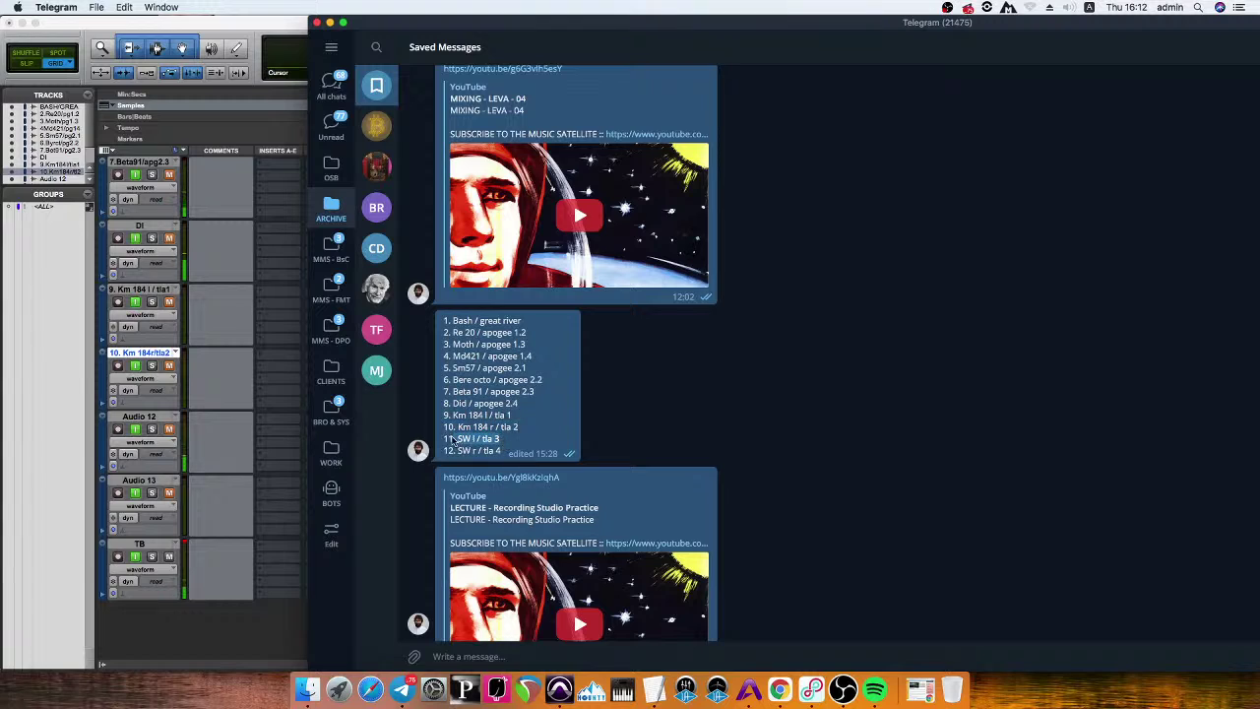
{"action": "double_click", "coordinate": [139, 479]}
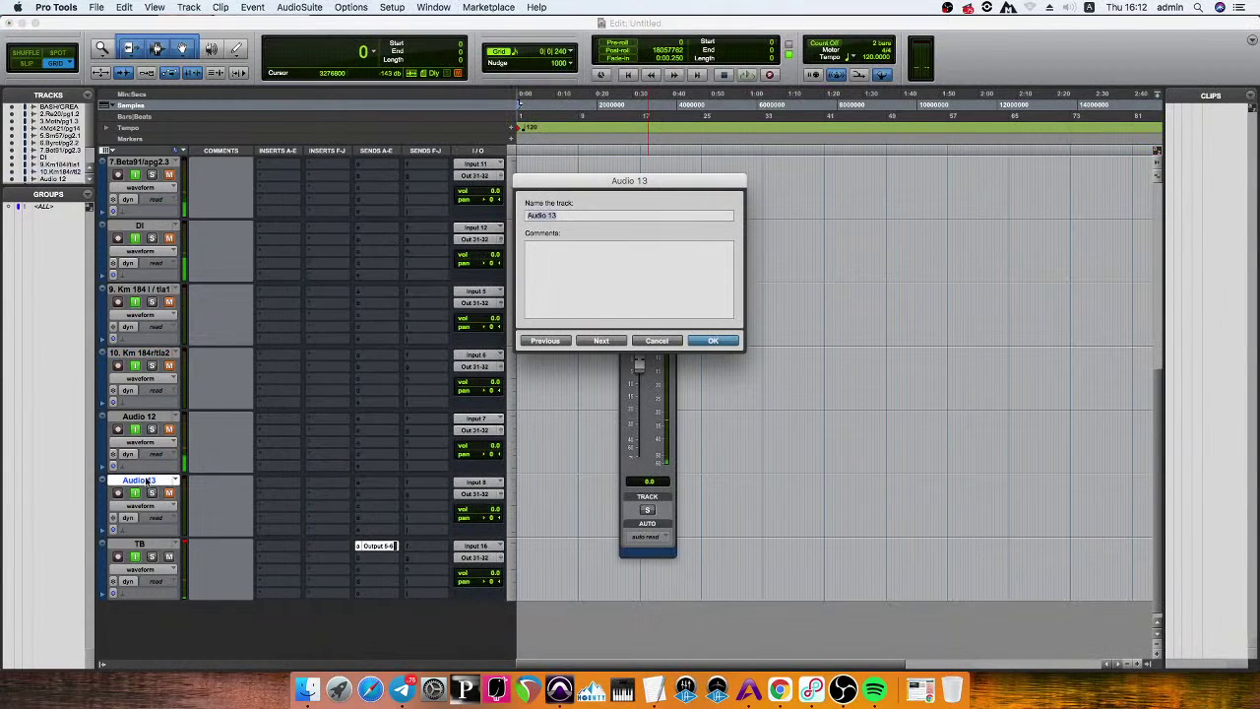
{"action": "type", "text": "11. SW l / tla 3"}
{"action": "key", "text": "Return"}
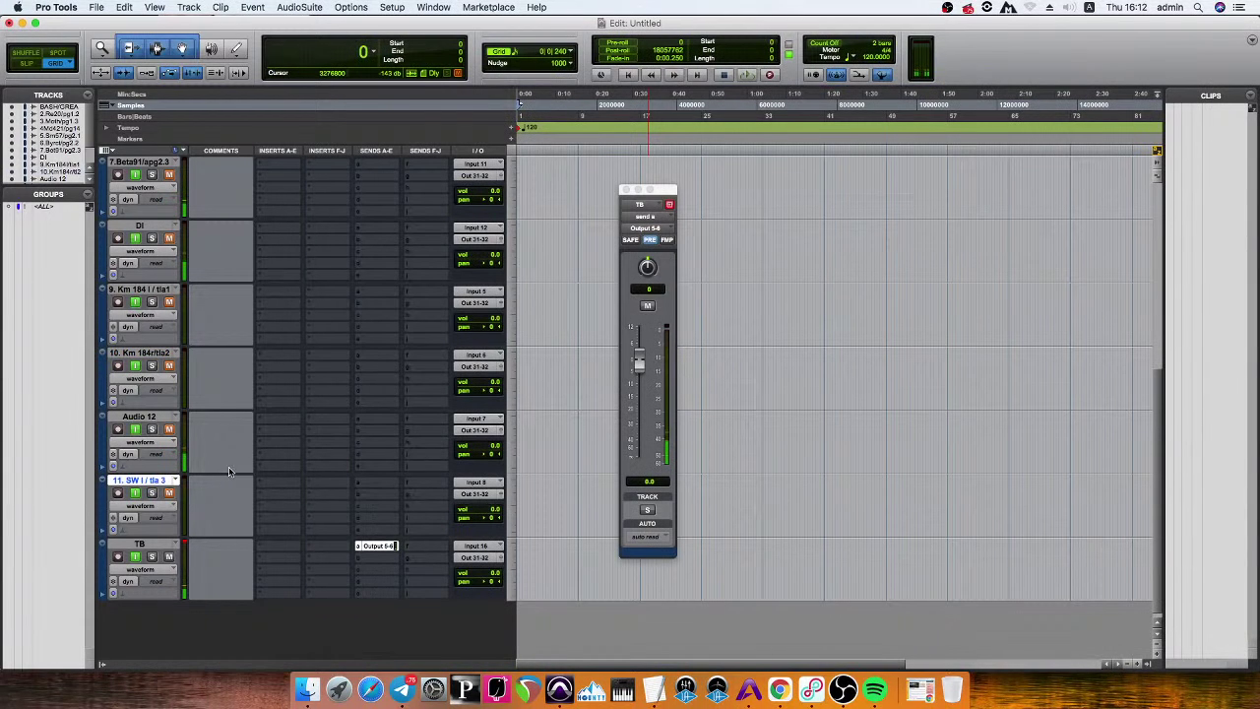
Copy the twelfth microphone entry from Telegram and rename the track on Input 8 as "12. SW r / tla 4".
{"action": "left_click", "coordinate": [402, 687]}
{"action": "left_click_drag", "start_coordinate": [501, 449], "coordinate": [448, 452]}
{"action": "key", "text": "super+c"}
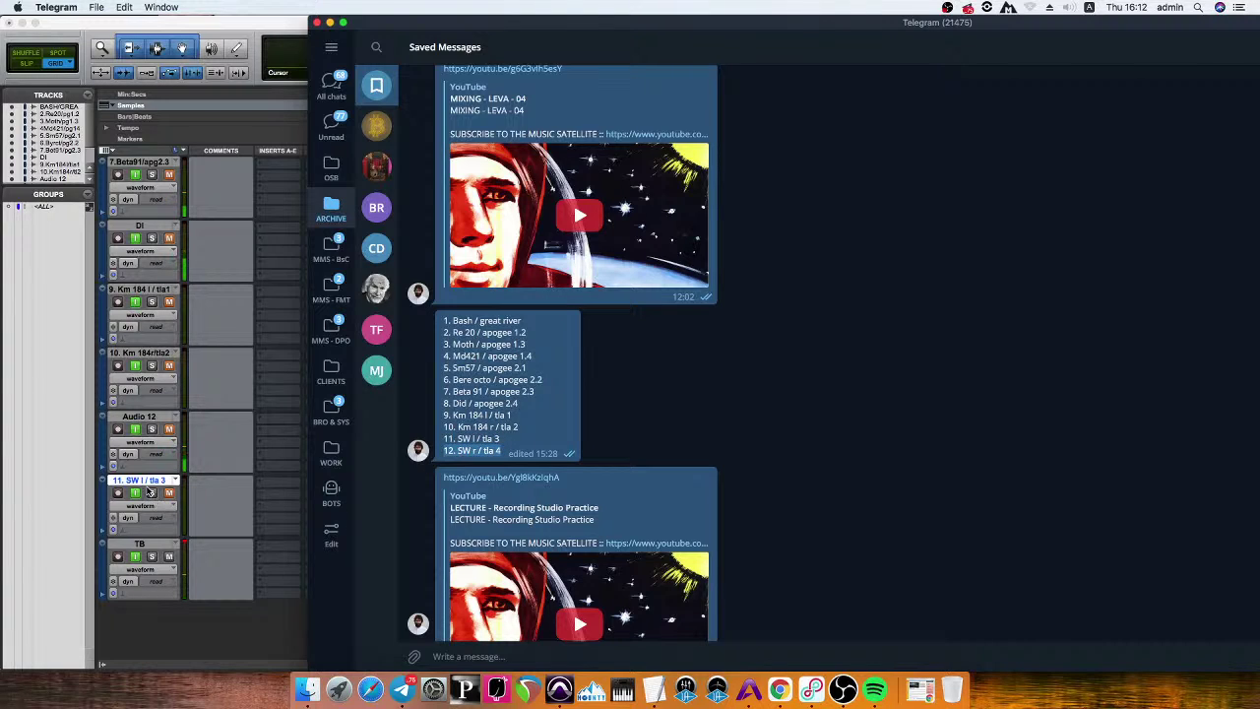
{"action": "left_click", "coordinate": [147, 489]}
{"action": "double_click", "coordinate": [143, 480]}
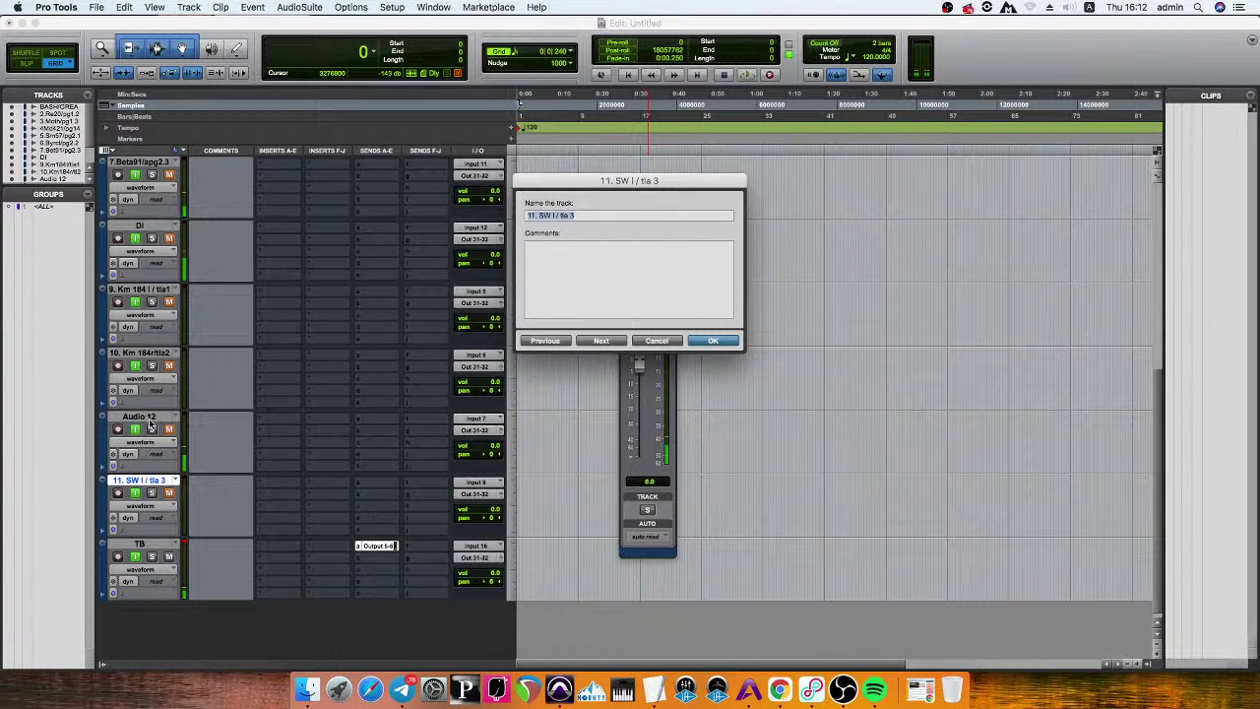
{"action": "key", "text": "super+v"}
{"action": "key", "text": "Return"}
Rename track Audio 12 as "12. SW L / tla 3" by pasting and editing the copied entry.
{"action": "double_click", "coordinate": [142, 416]}
{"action": "key", "text": "super+v"}
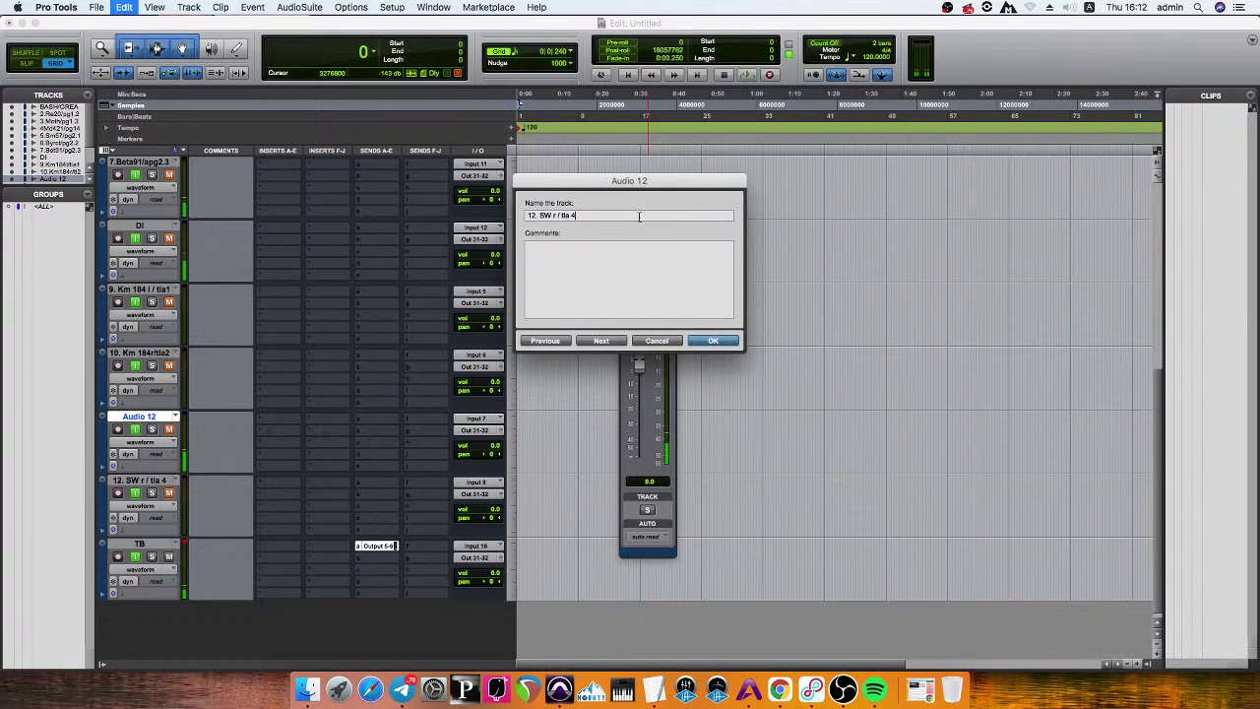
{"action": "type", "text": "l"}
{"action": "left_click", "coordinate": [574, 214]}
{"action": "key", "text": "BackSpace"}
{"action": "type", "text": "3"}
{"action": "key", "text": "Return"}
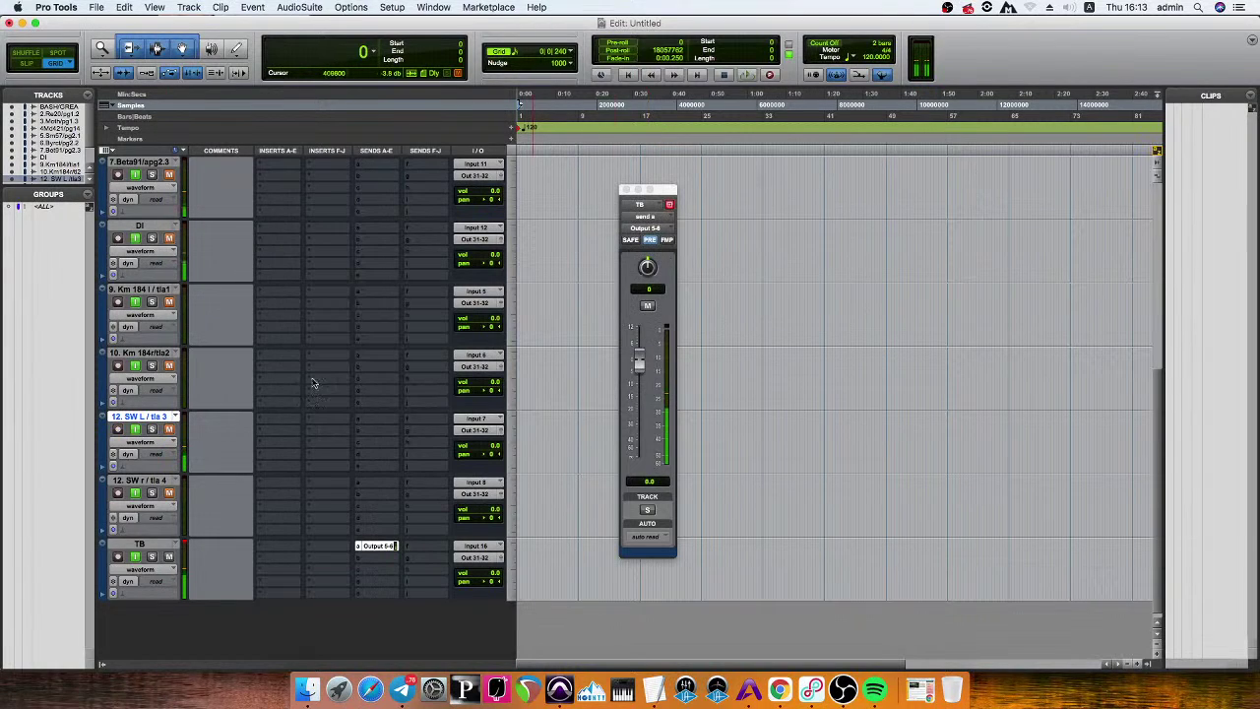
Unmute all the microphone tracks and the DI track, and raise the system volume.
{"action": "scroll", "coordinate": [177, 505], "scroll_direction": "up", "scroll_amount": 5}
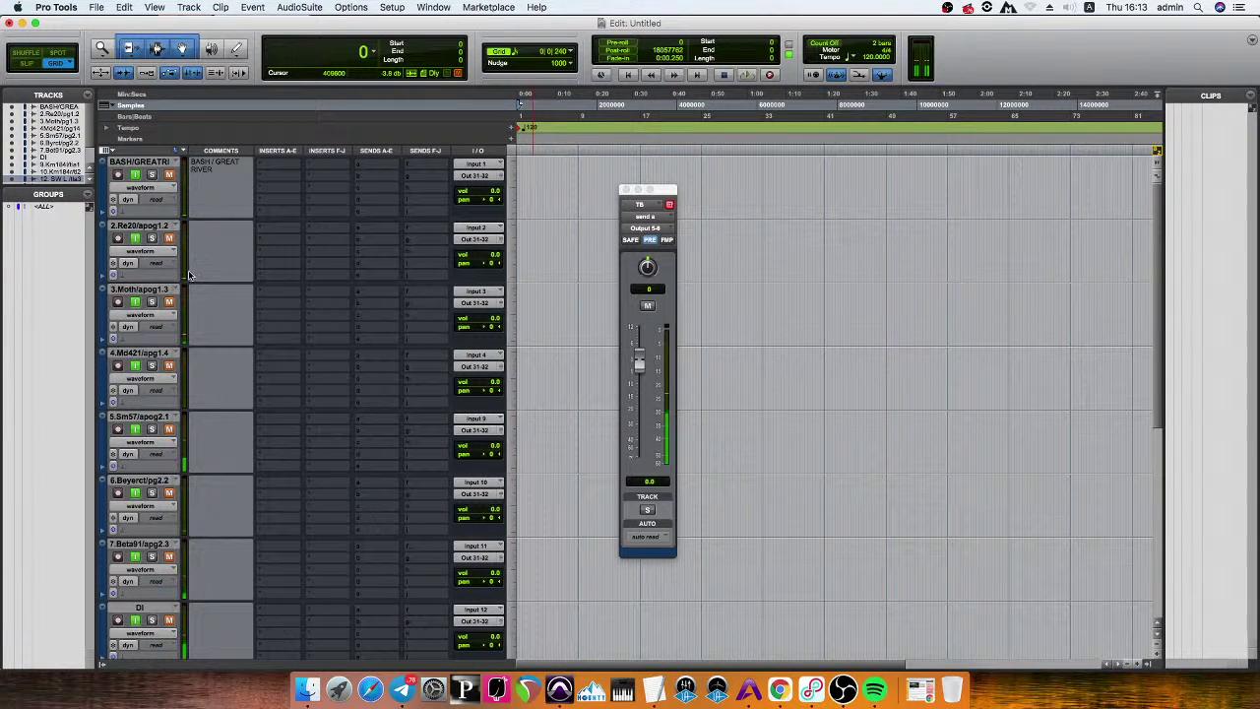
{"action": "scroll", "coordinate": [173, 242], "scroll_direction": "up", "scroll_amount": 1}
{"action": "left_click", "coordinate": [169, 430]}
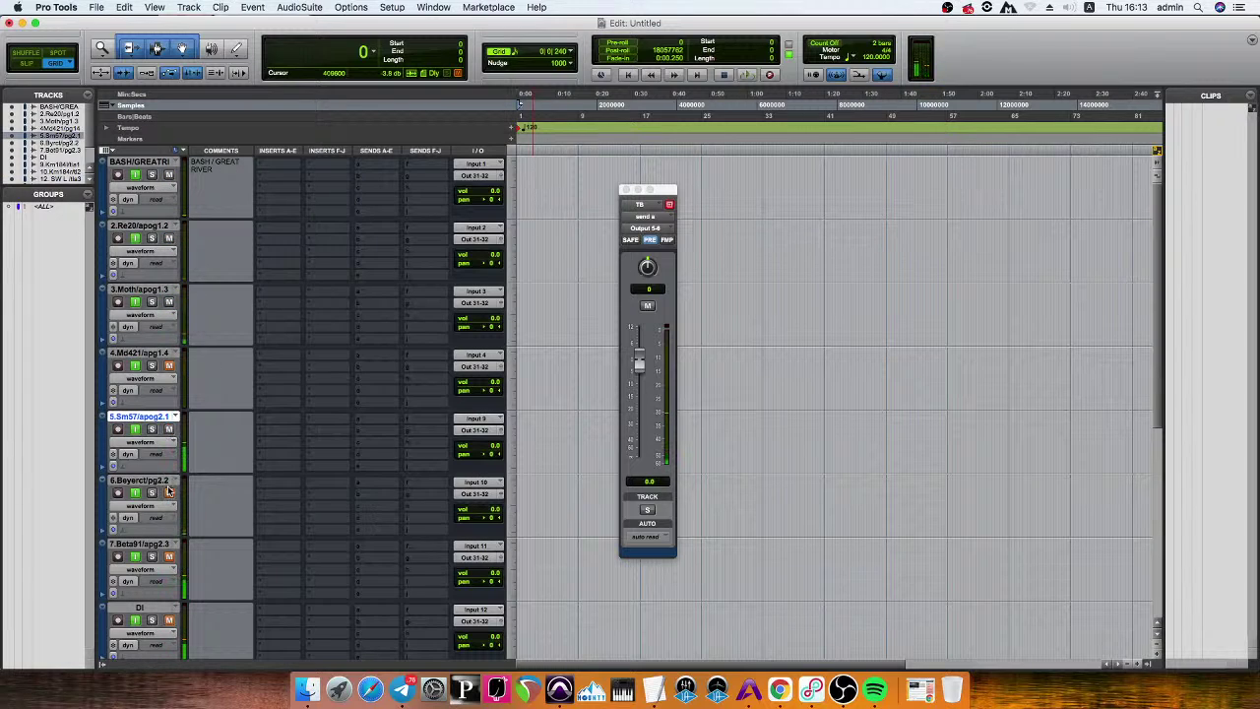
{"action": "scroll", "coordinate": [169, 492], "scroll_direction": "down", "scroll_amount": 2}
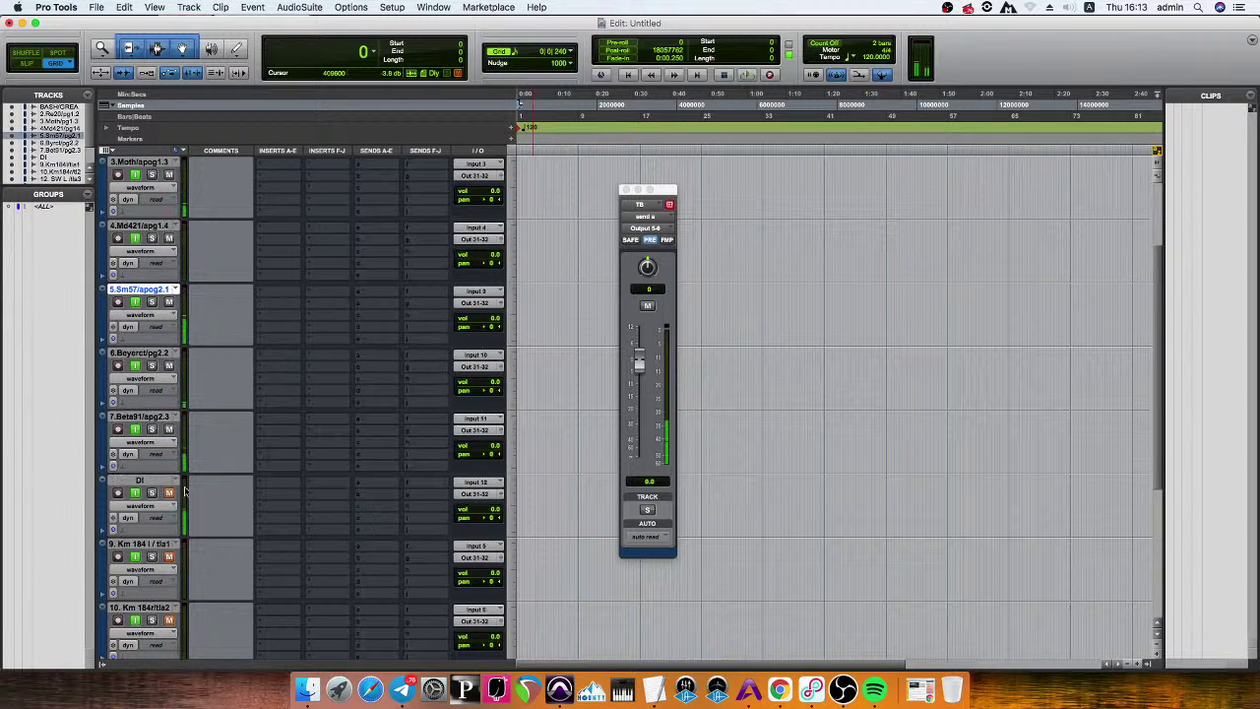
{"action": "scroll", "coordinate": [180, 522], "scroll_direction": "down", "scroll_amount": 3}
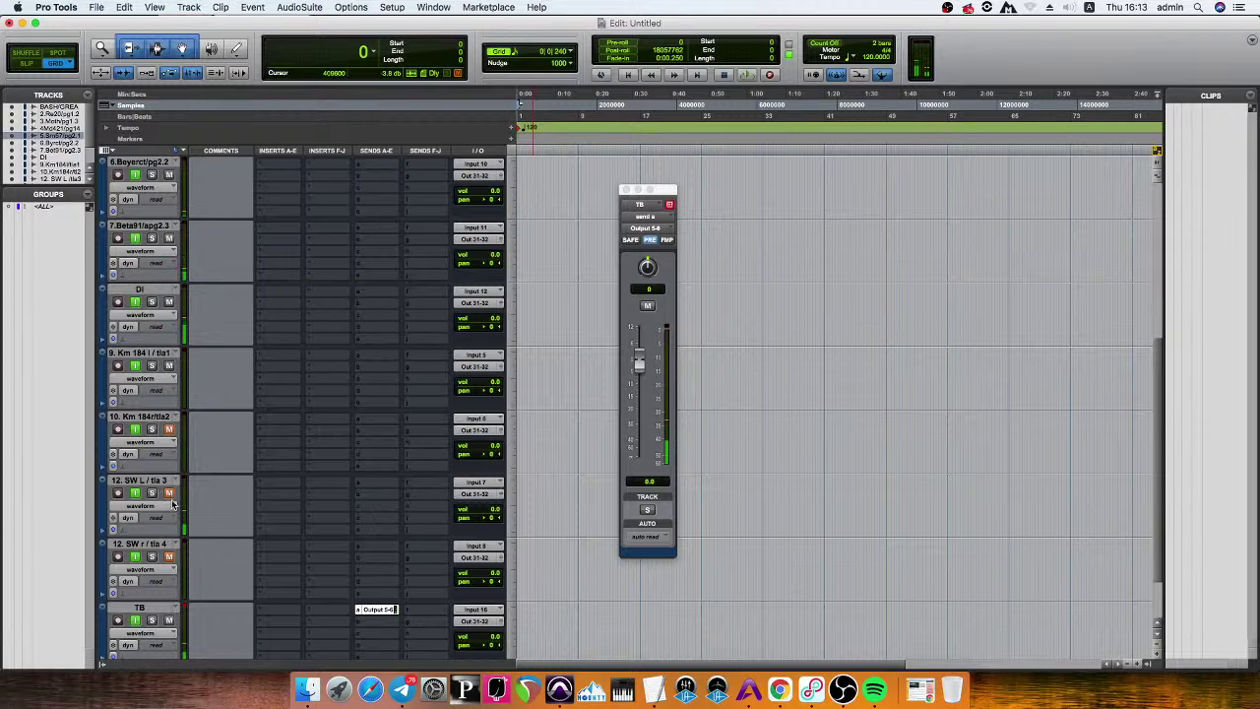
{"action": "scroll", "coordinate": [171, 542], "scroll_direction": "down", "scroll_amount": 1}
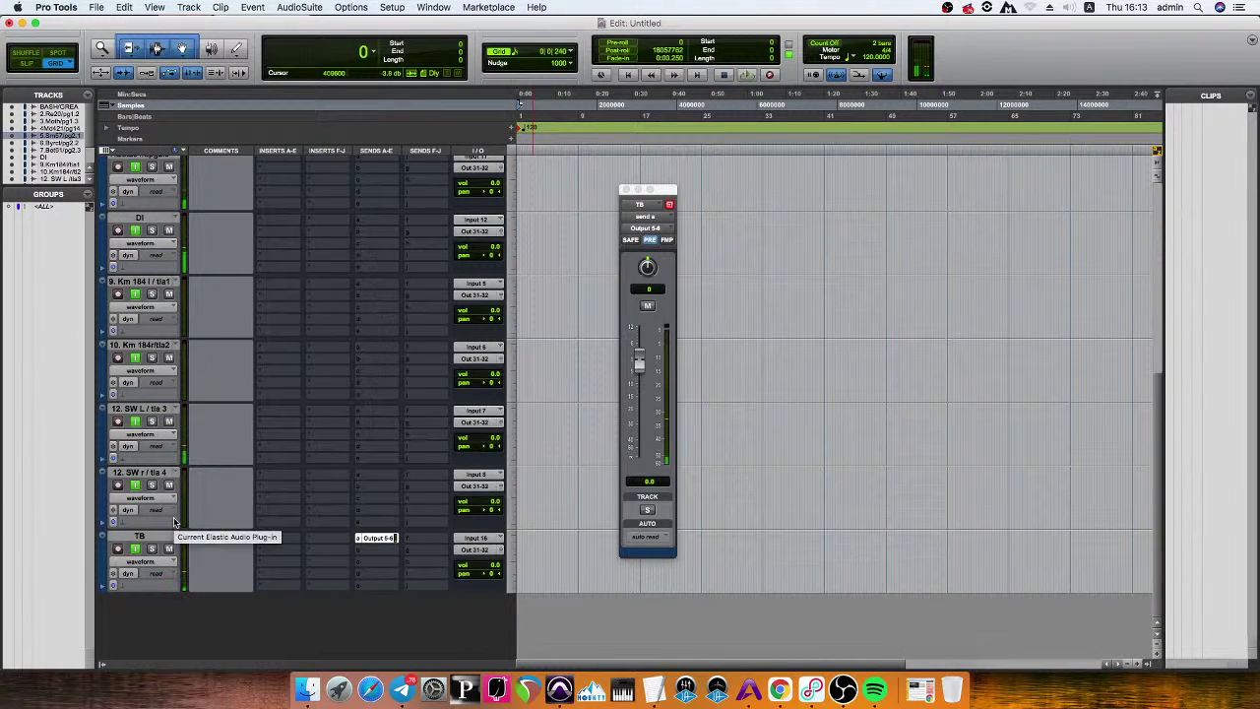
{"action": "key", "text": "XF86AudioRaiseVolume"}
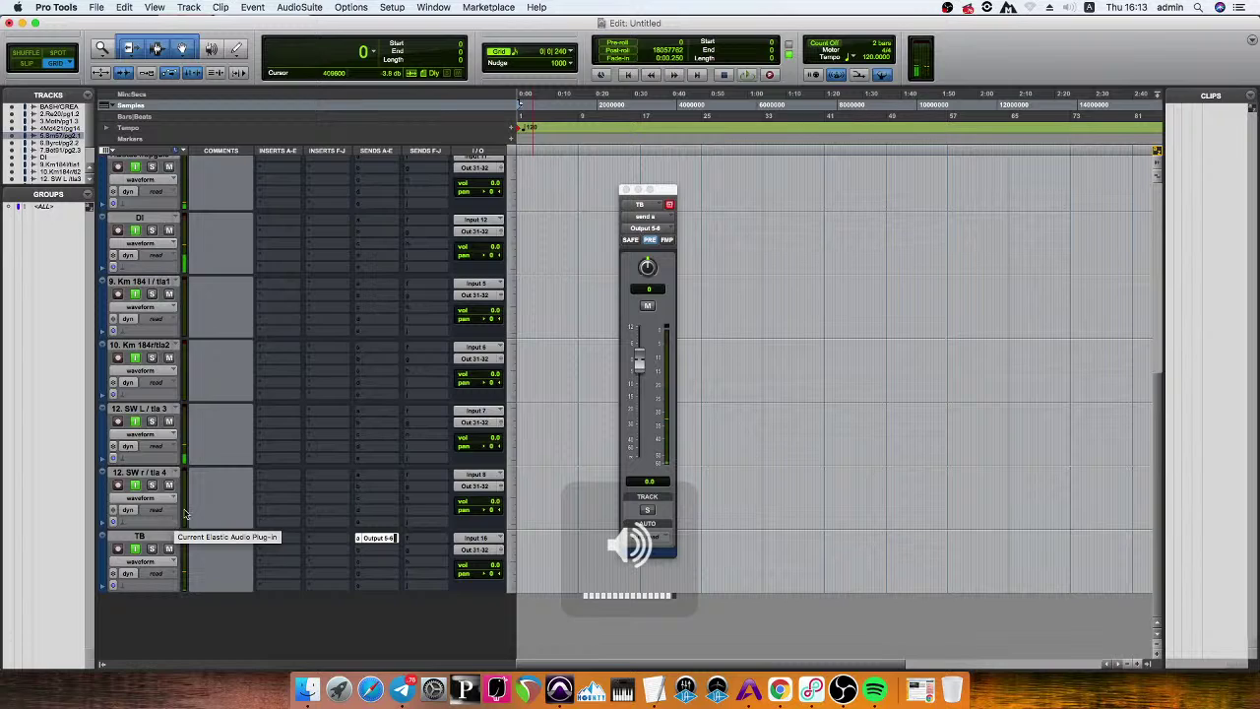
Lower the system volume by several levels.
{"action": "scroll", "coordinate": [273, 455], "scroll_direction": "up", "scroll_amount": 6}
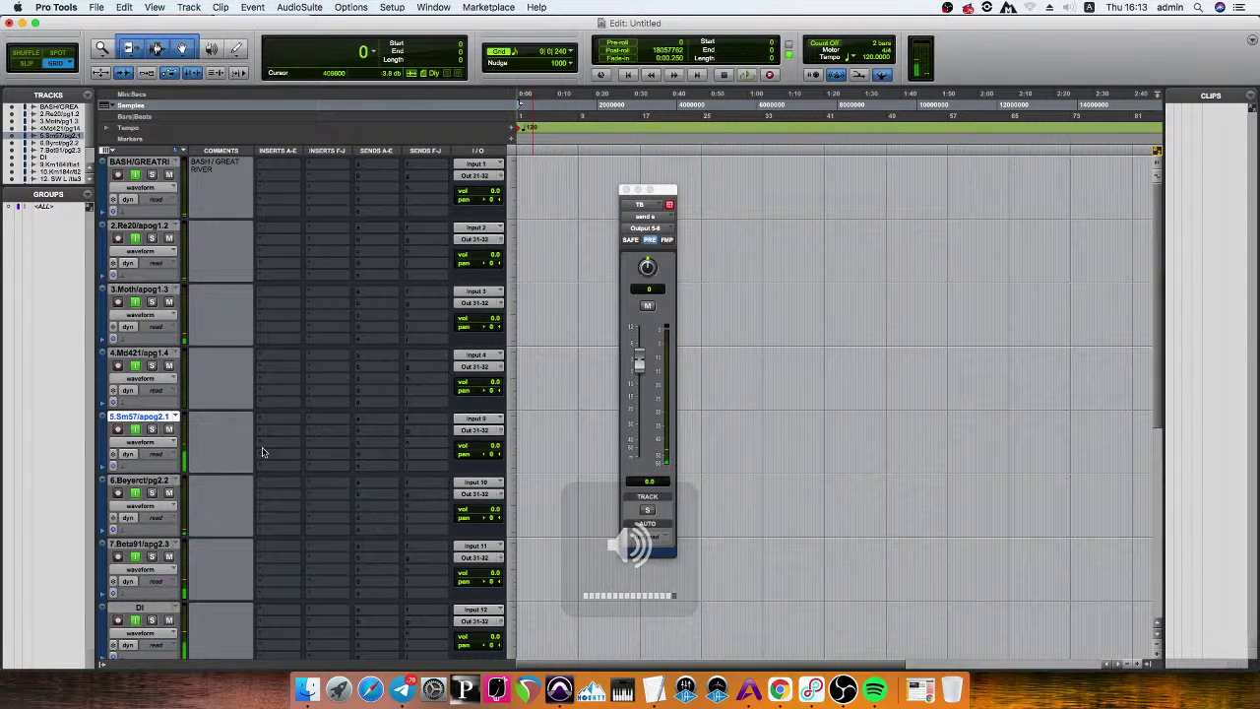
{"action": "key", "text": "XF86AudioLowerVolume"}
{"action": "key", "text": "XF86AudioLowerVolume"}
{"action": "key", "text": "XF86AudioLowerVolume"}
{"action": "key", "text": "XF86AudioLowerVolume"}
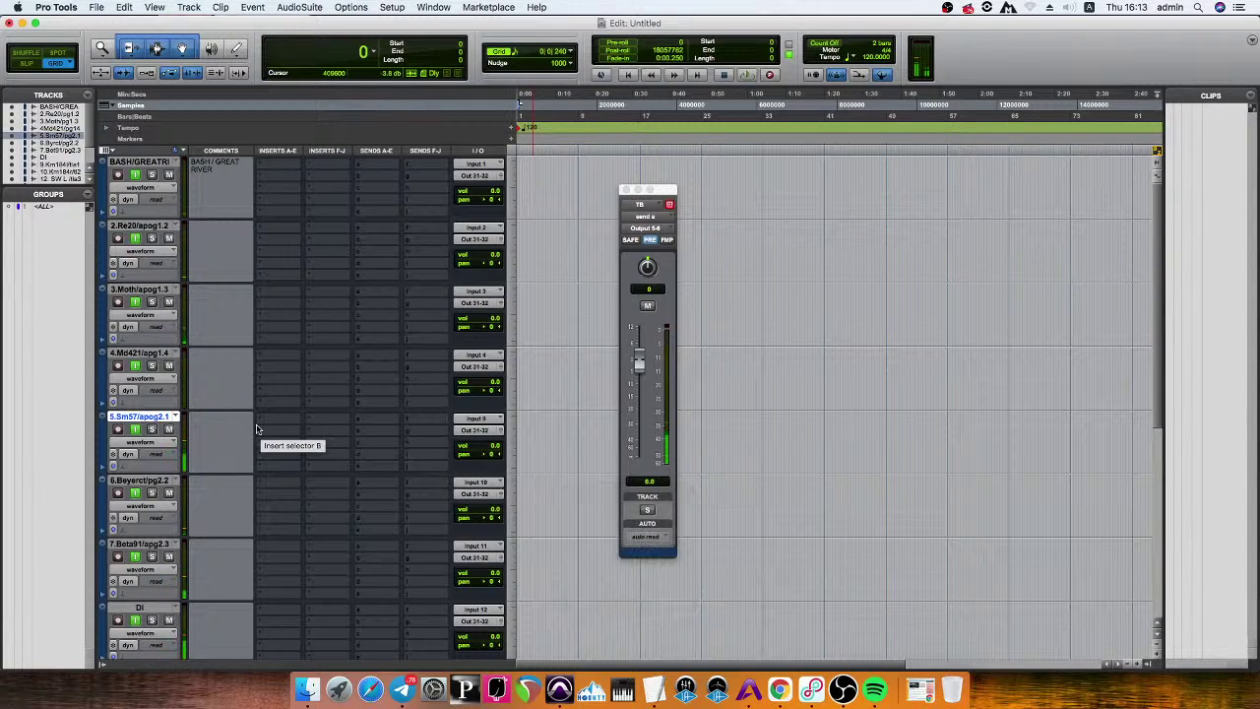
{"action": "key", "text": "XF86AudioLowerVolume"}
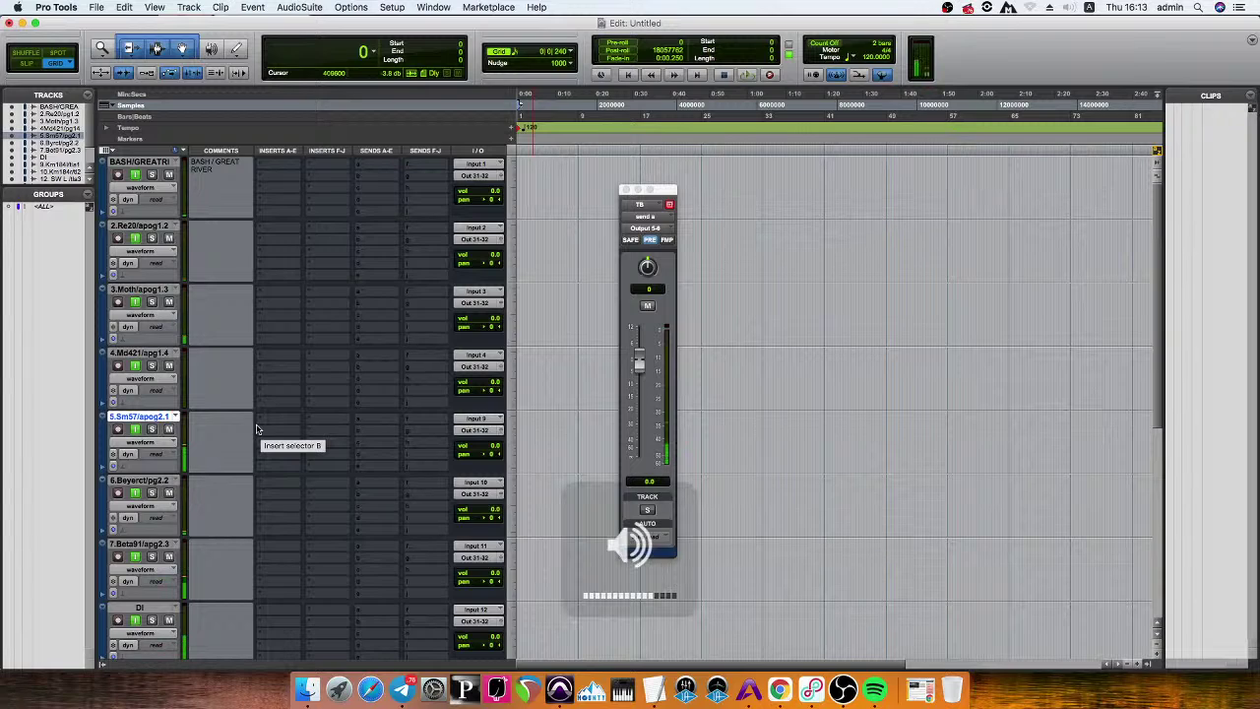
Mute all the microphone tracks and the DI track, start playback, and select the BASH/GREAT RIVER track.
{"action": "left_click", "coordinate": [150, 421]}
{"action": "left_click", "coordinate": [151, 421]}
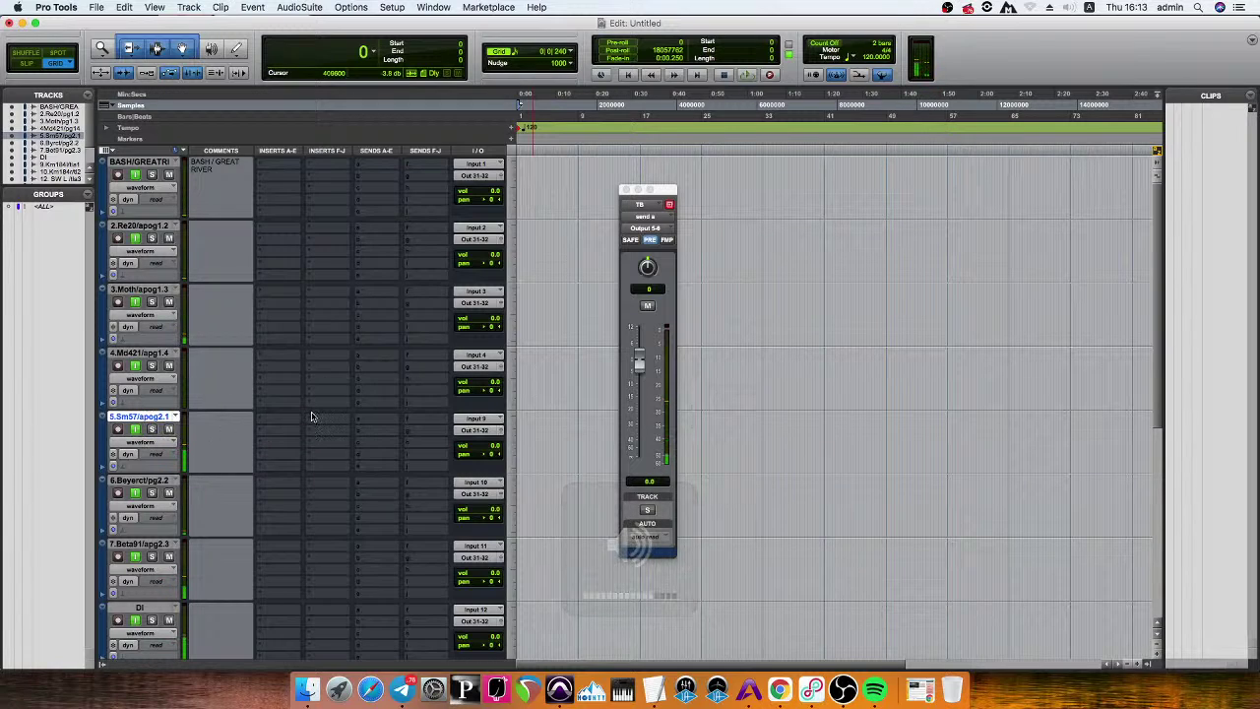
{"action": "left_click", "coordinate": [169, 431]}
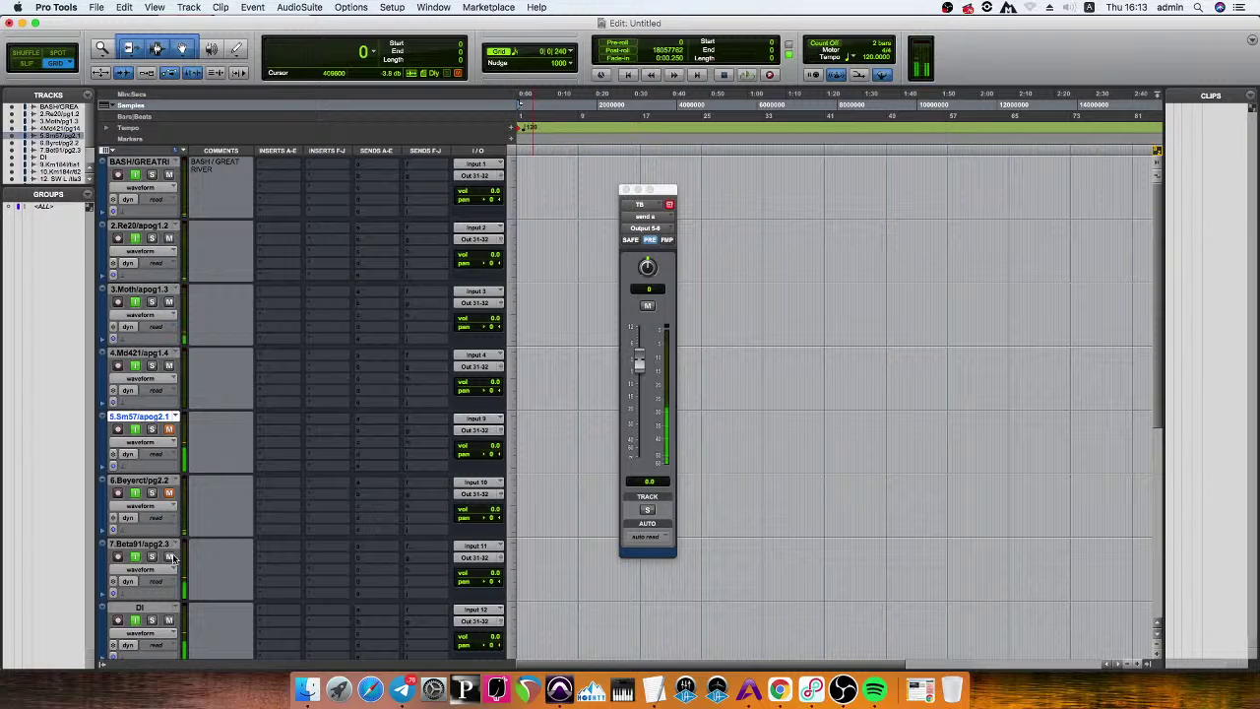
{"action": "scroll", "coordinate": [175, 541], "scroll_direction": "down", "scroll_amount": 4}
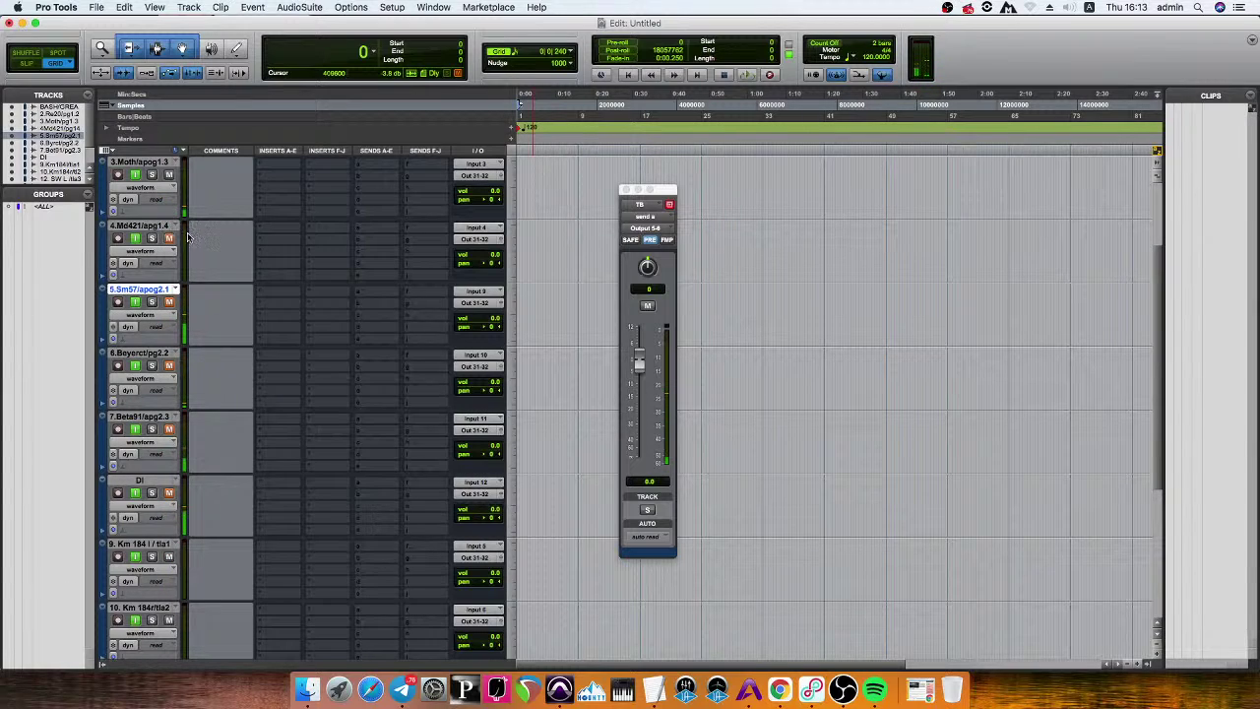
{"action": "scroll", "coordinate": [168, 291], "scroll_direction": "up", "scroll_amount": 4}
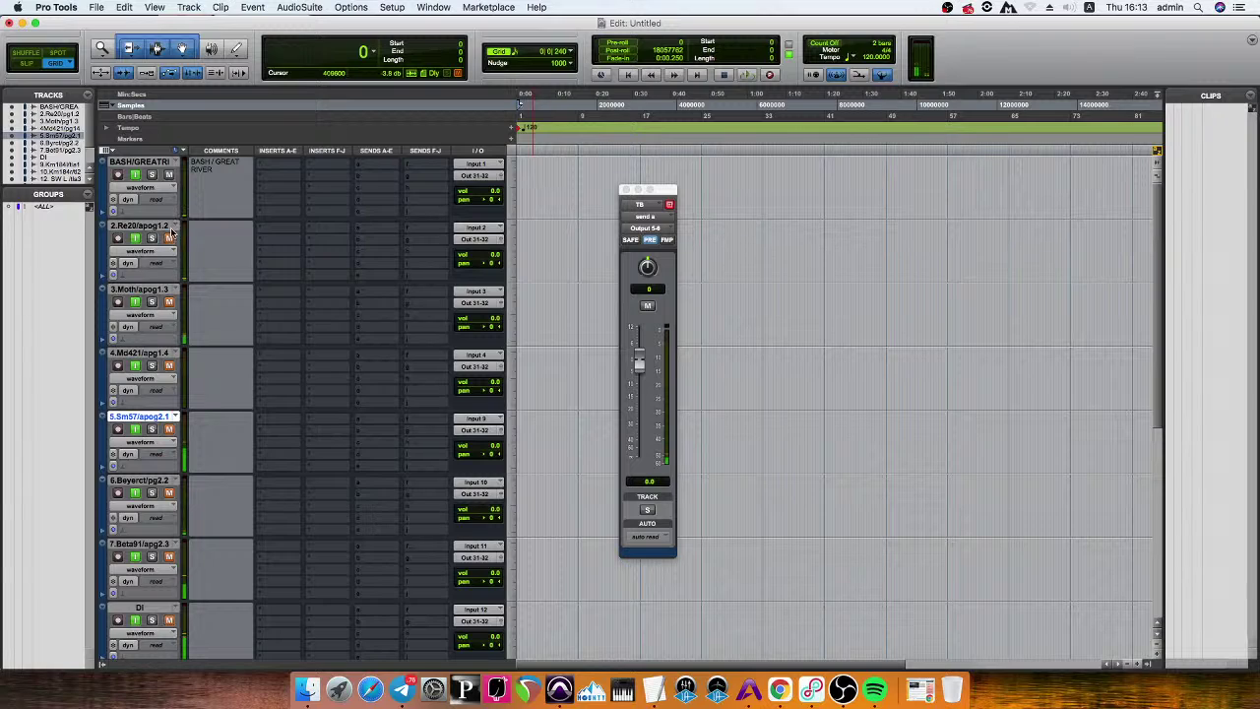
{"action": "scroll", "coordinate": [197, 365], "scroll_direction": "down", "scroll_amount": 8}
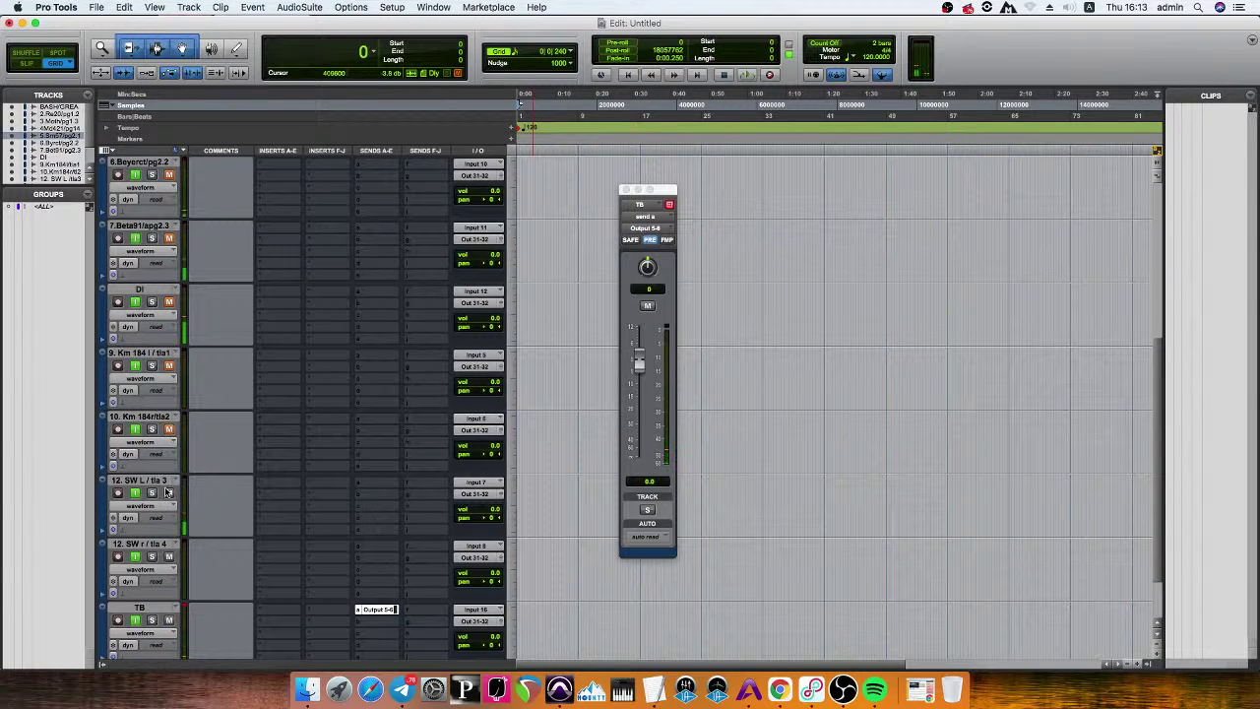
{"action": "scroll", "coordinate": [172, 554], "scroll_direction": "down", "scroll_amount": 2}
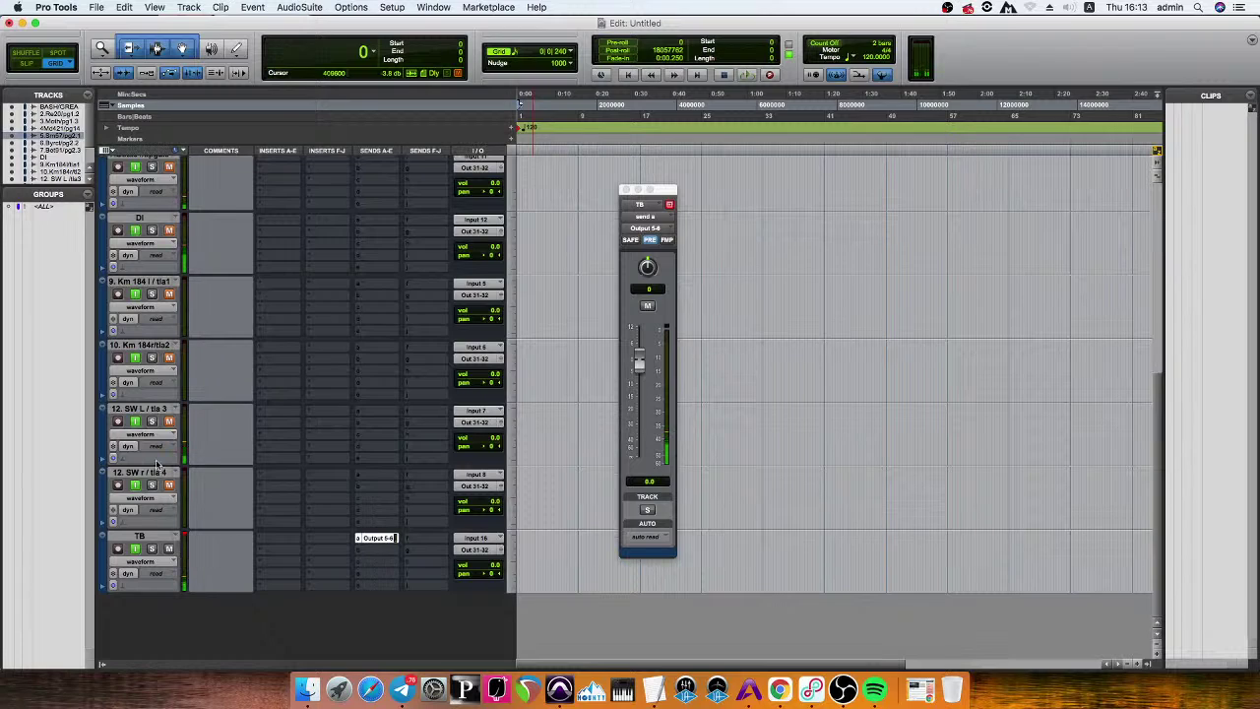
{"action": "scroll", "coordinate": [180, 474], "scroll_direction": "up", "scroll_amount": 8}
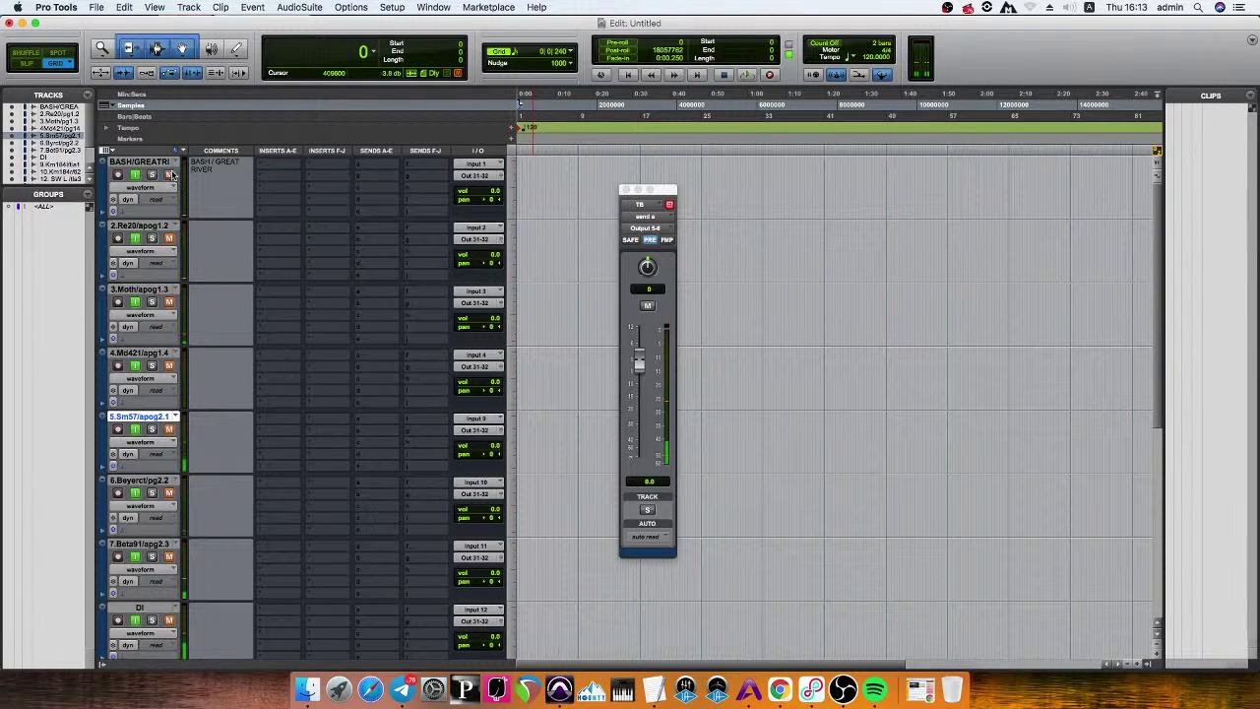
{"action": "key", "text": "space"}
{"action": "left_click", "coordinate": [141, 163]}
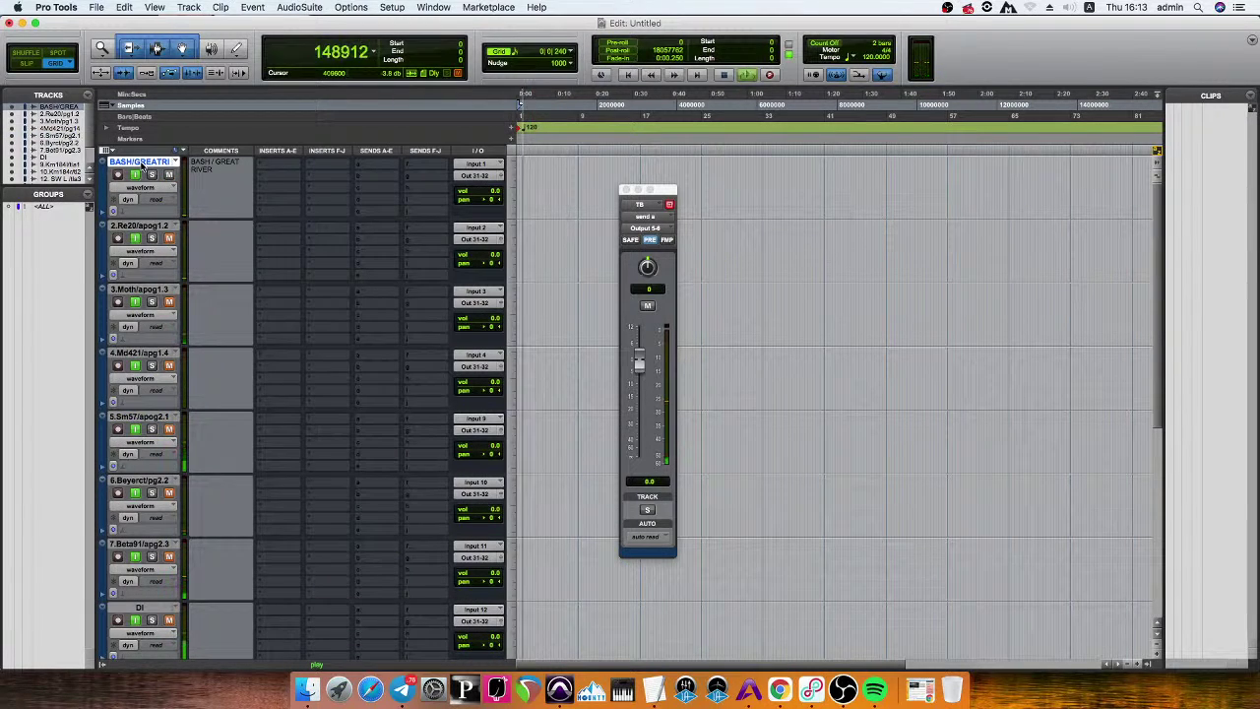
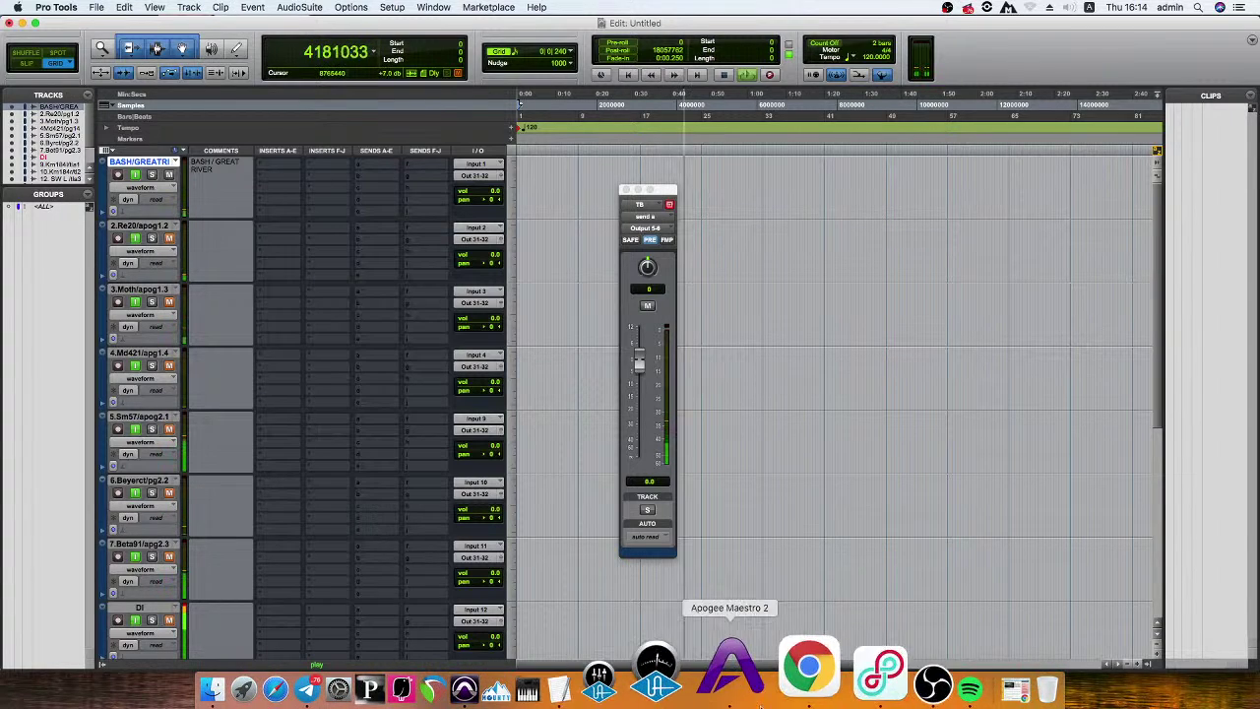
In Apogee Maestro 2, lower the second Ensemble's gains: Mic 4 to 22, Mic 3 to 21, Mic 2 to 27 and Mic 1 to 23.
{"action": "left_click", "coordinate": [731, 680]}
{"action": "mouse_move", "coordinate": [878, 287]}
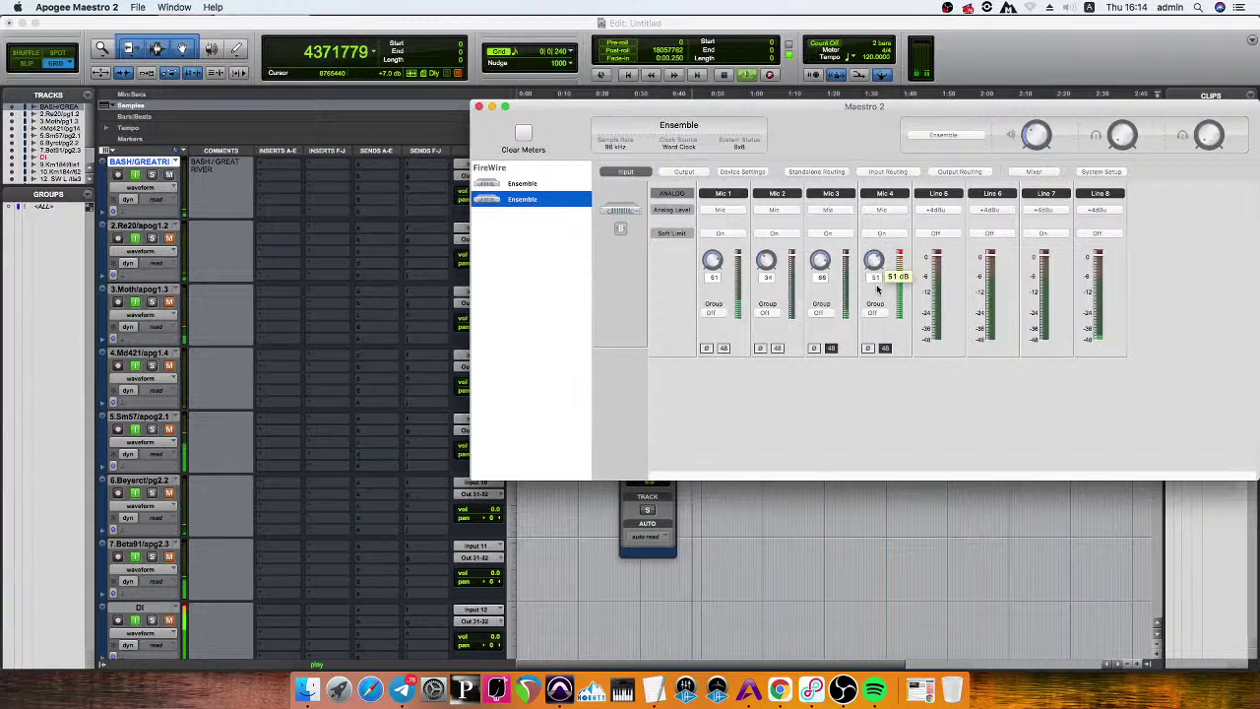
{"action": "scroll", "coordinate": [877, 276], "scroll_direction": "down", "scroll_amount": 10}
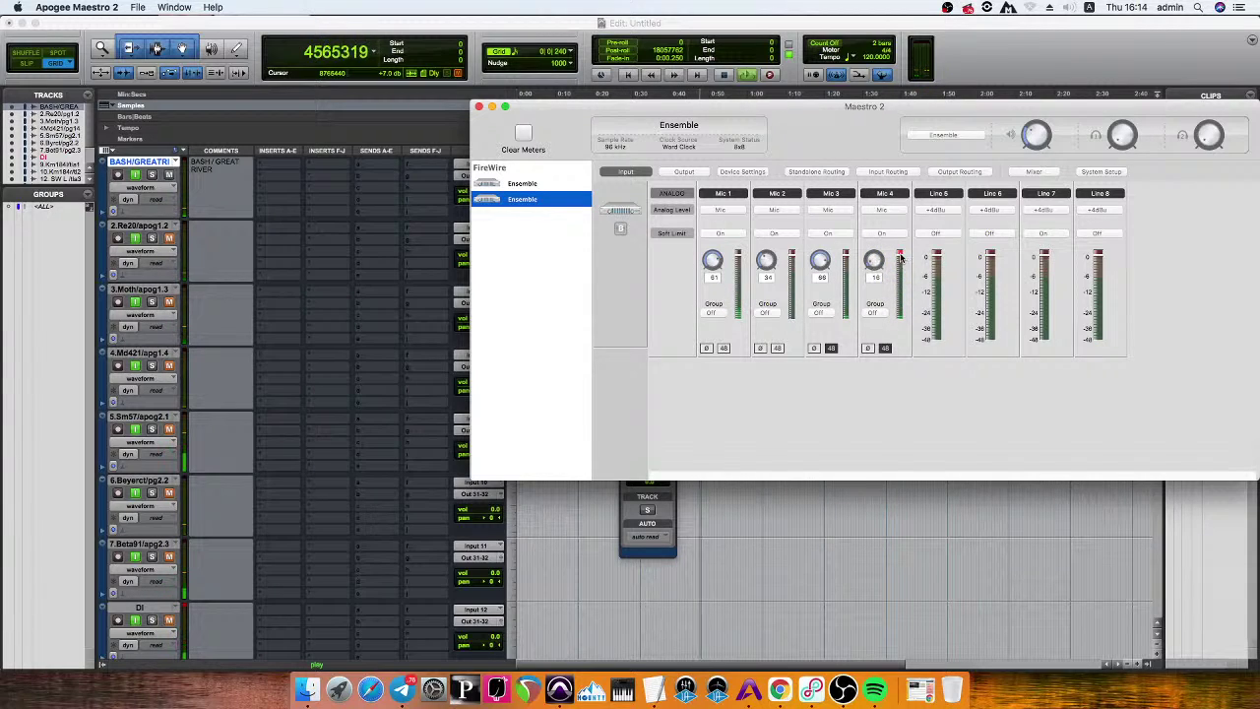
{"action": "scroll", "coordinate": [872, 262], "scroll_direction": "up", "scroll_amount": 1}
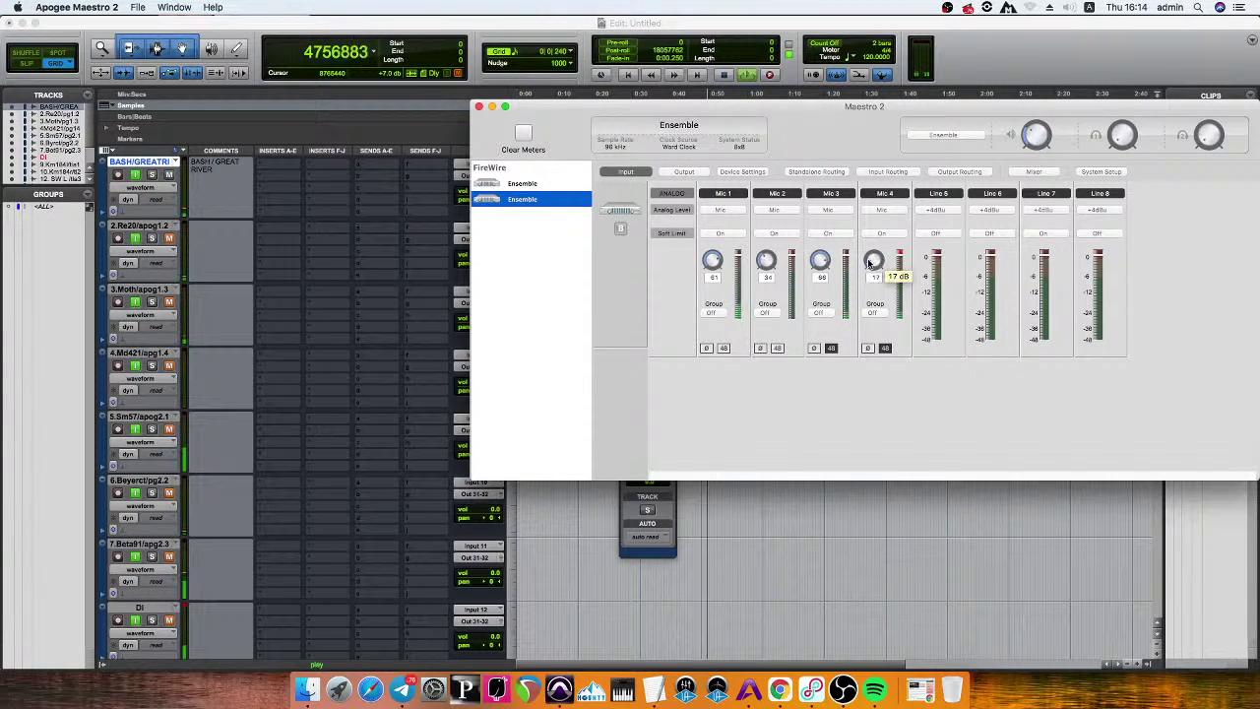
{"action": "scroll", "coordinate": [871, 262], "scroll_direction": "up", "scroll_amount": 5}
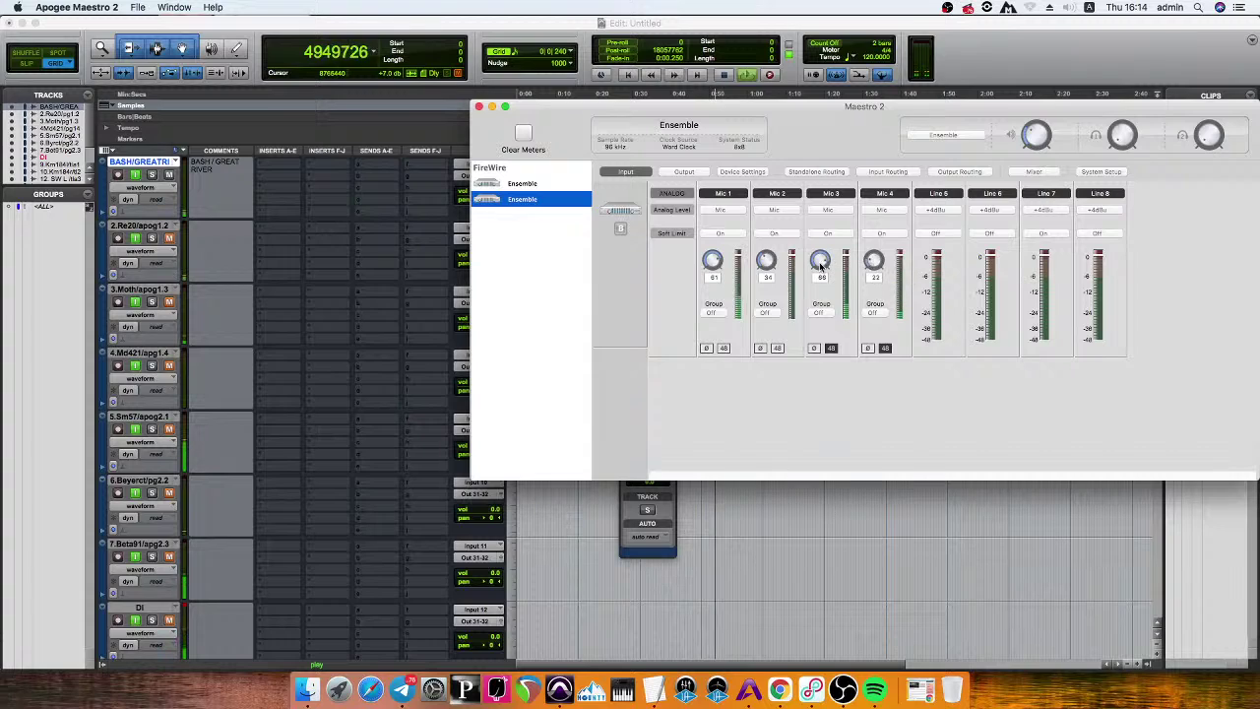
{"action": "scroll", "coordinate": [820, 264], "scroll_direction": "down", "scroll_amount": 10}
{"action": "scroll", "coordinate": [760, 262], "scroll_direction": "down", "scroll_amount": 3}
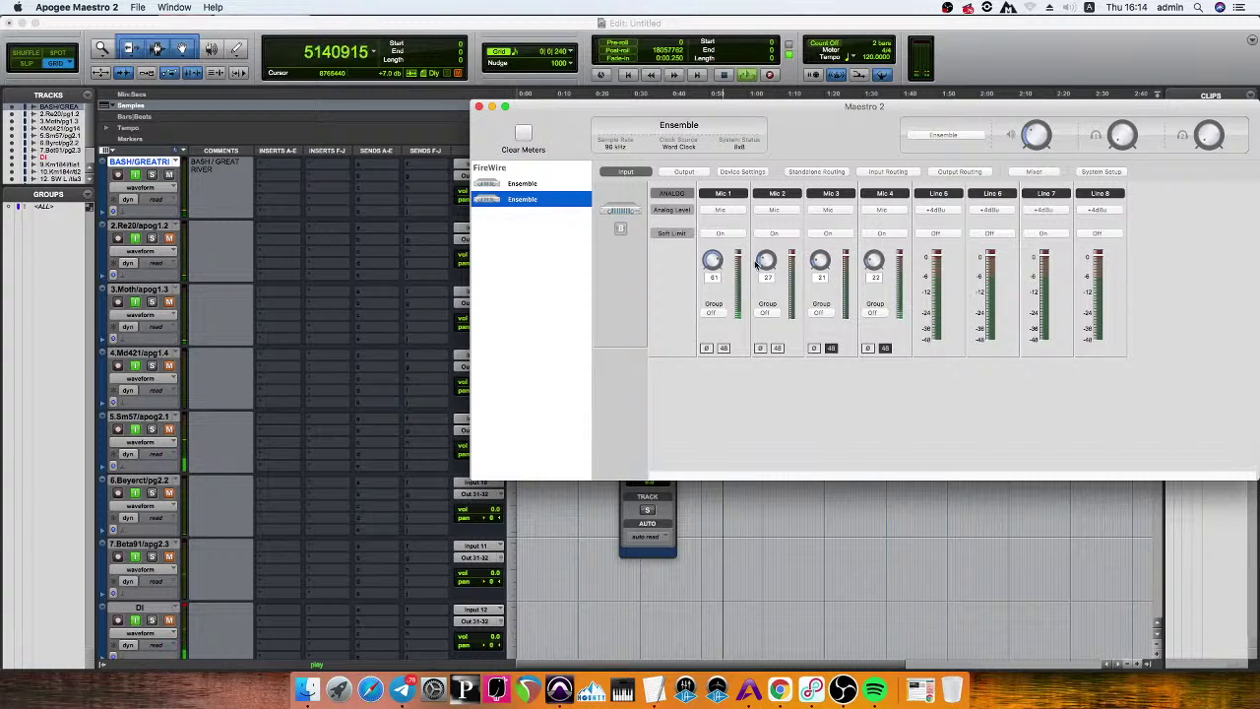
Show the first Ensemble's inputs, switch back to Pro Tools, and stop playback with the timeline zoomed out.
{"action": "left_click", "coordinate": [527, 186]}
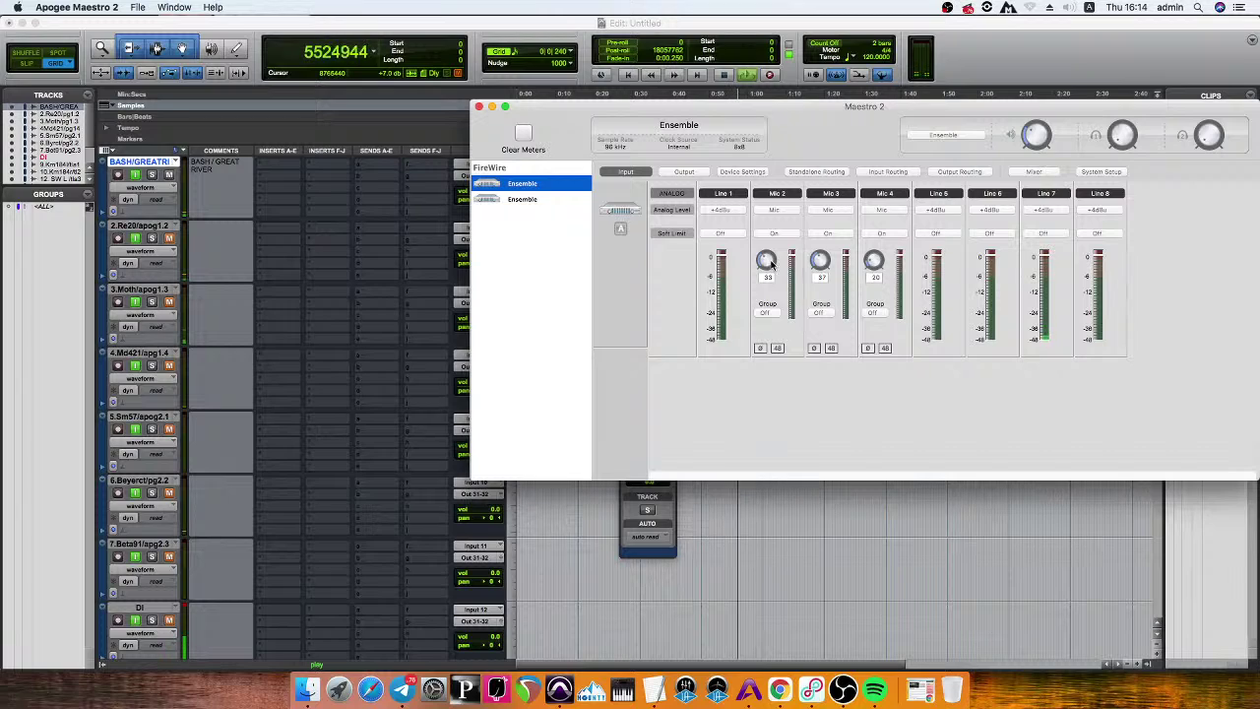
{"action": "mouse_move", "coordinate": [771, 262]}
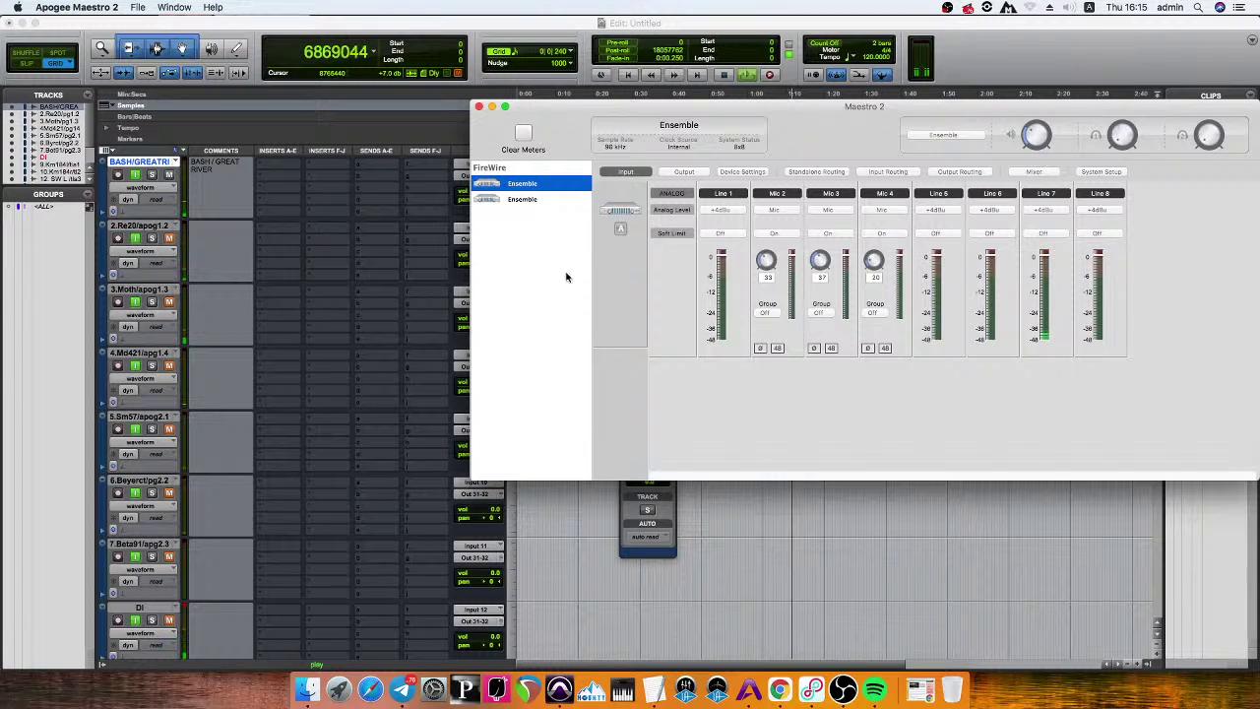
{"action": "left_click", "coordinate": [172, 175]}
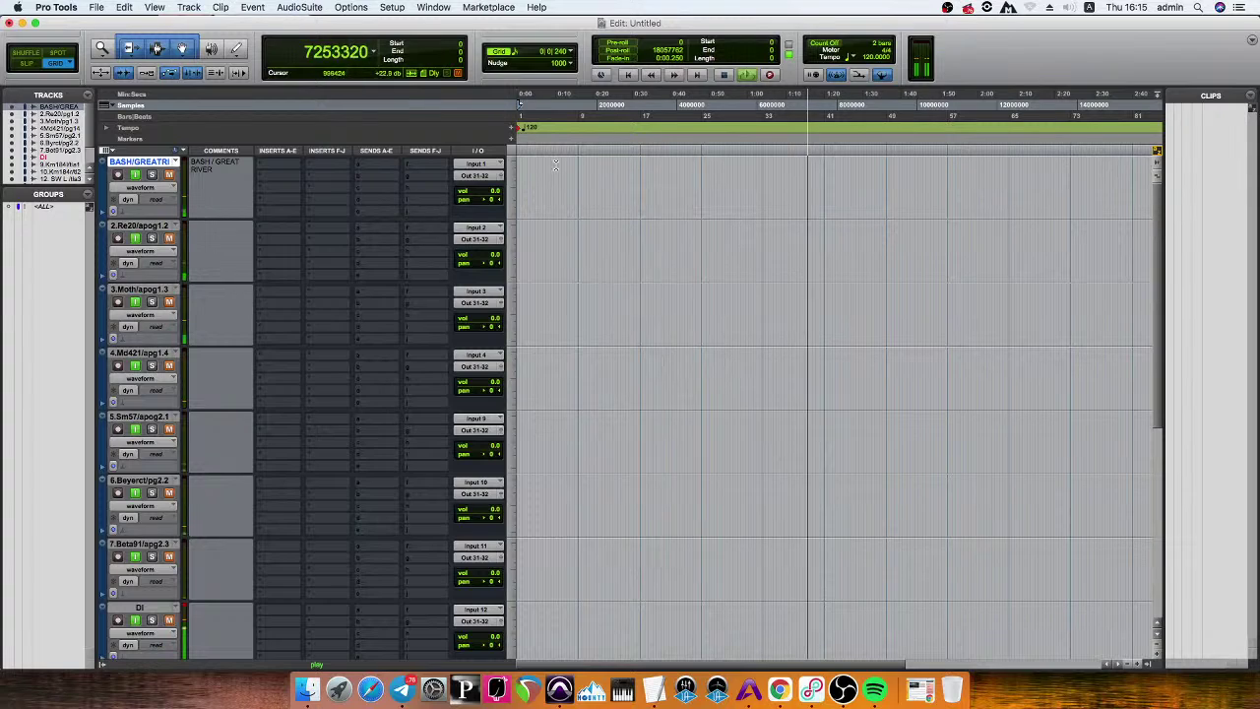
{"action": "key", "text": "super+bracketleft"}
{"action": "key", "text": "space"}
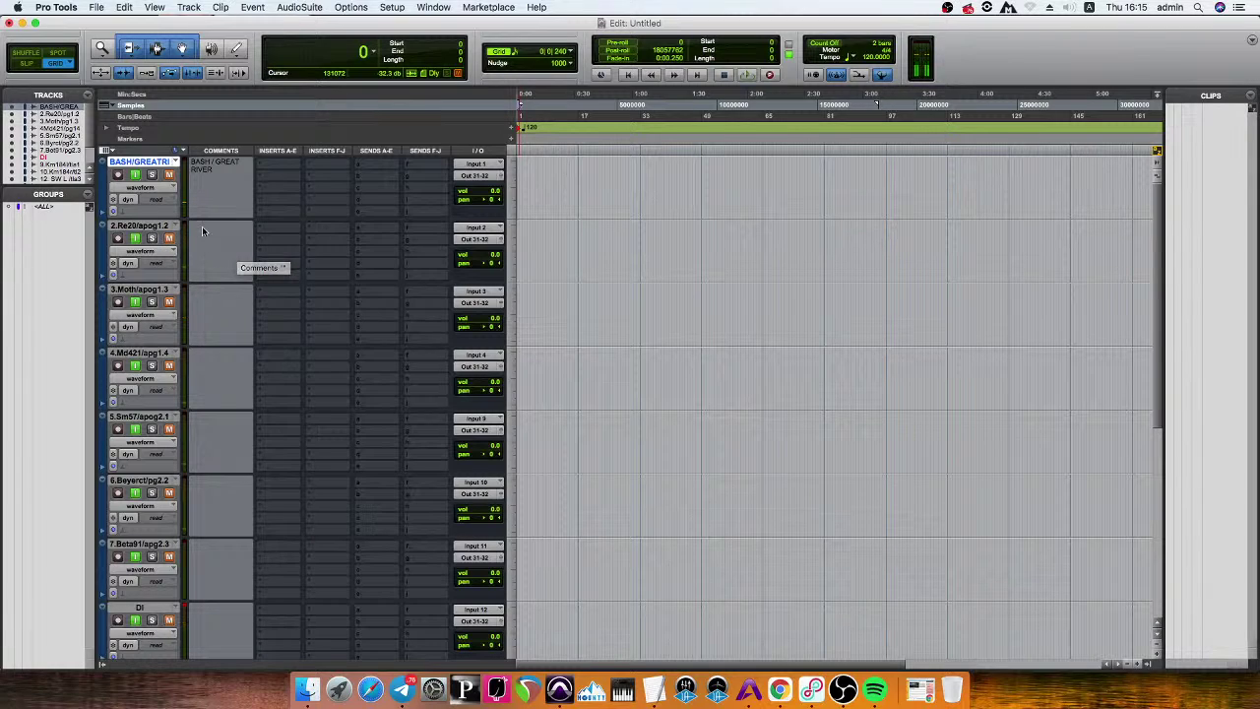
Select the BASH/GREAT RIVER track and raise the Mic 2, Mic 3 and Mic 4 gains of the first Ensemble in Apogee Maestro 2.
{"action": "left_click", "coordinate": [158, 160]}
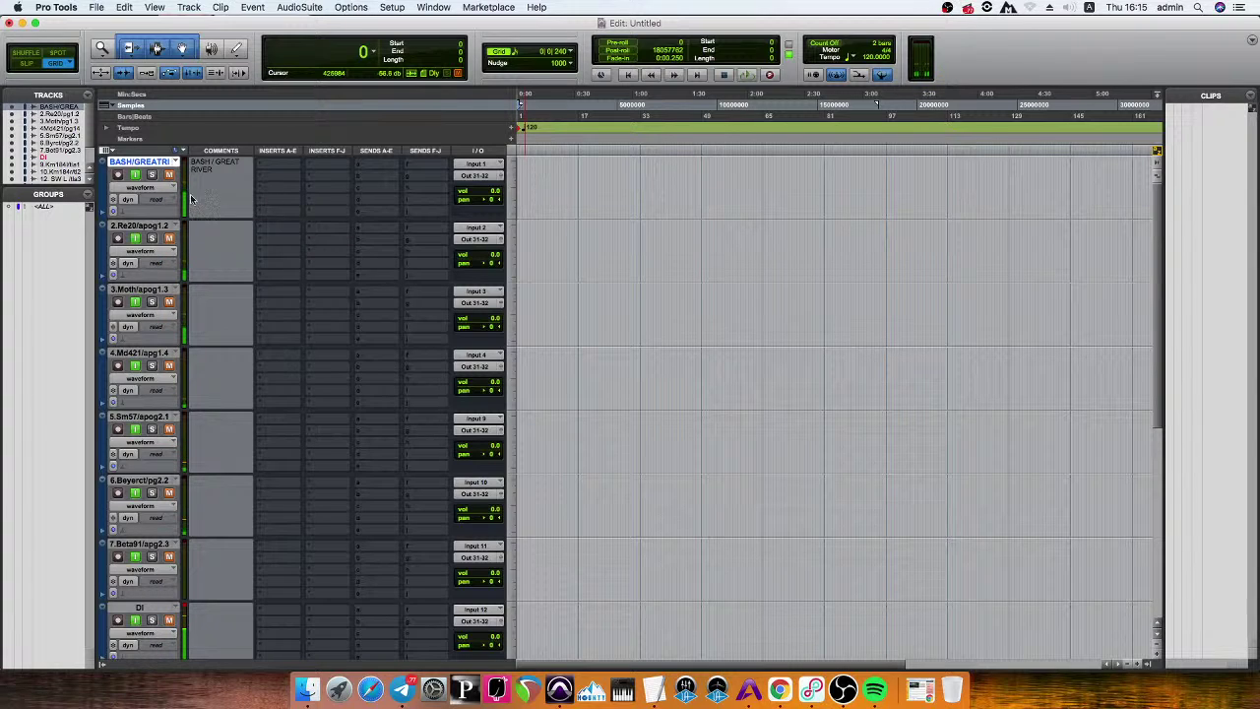
{"action": "left_click", "coordinate": [745, 684]}
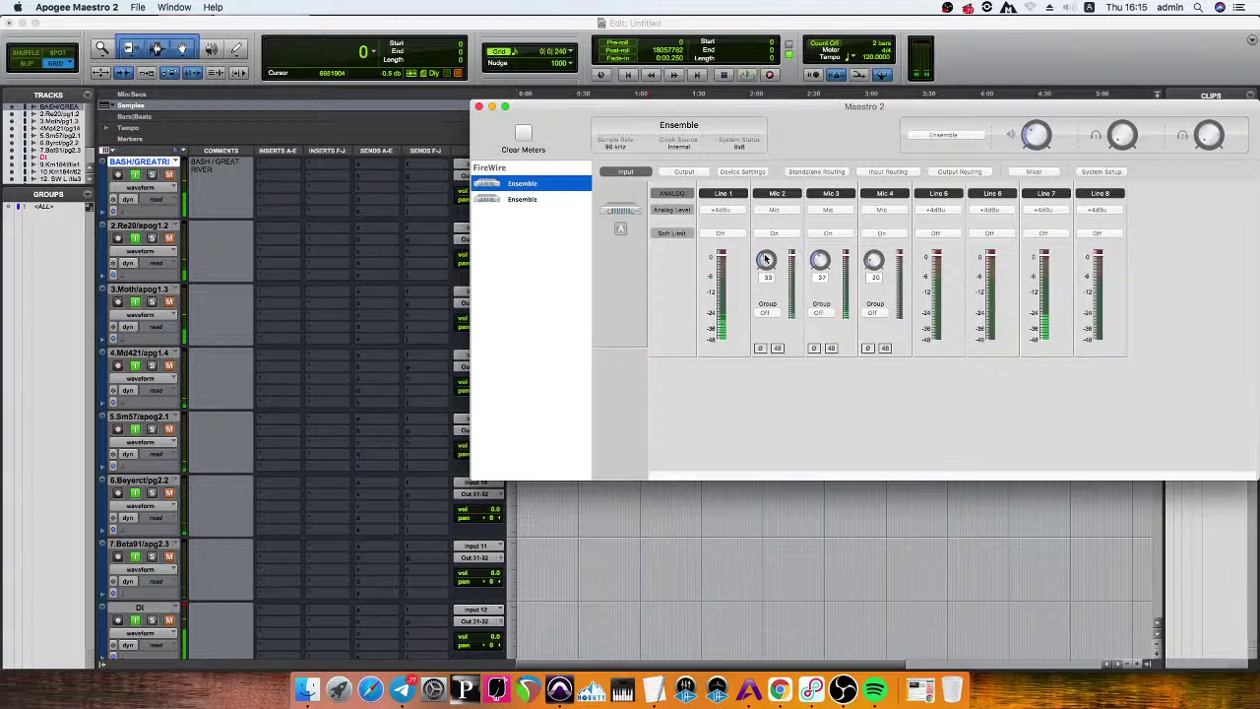
{"action": "scroll", "coordinate": [766, 261], "scroll_direction": "up", "scroll_amount": 3}
{"action": "scroll", "coordinate": [766, 259], "scroll_direction": "up", "scroll_amount": 10}
{"action": "scroll", "coordinate": [823, 264], "scroll_direction": "up", "scroll_amount": 8}
{"action": "left_click_drag", "start_coordinate": [877, 266], "coordinate": [879, 248]}
Select the Sm57 track and raise the second Ensemble's Mic 1, Mic 2 and Mic 3 gains in Apogee Maestro 2, with Mic 3 at about 63 dB.
{"action": "left_click", "coordinate": [146, 418]}
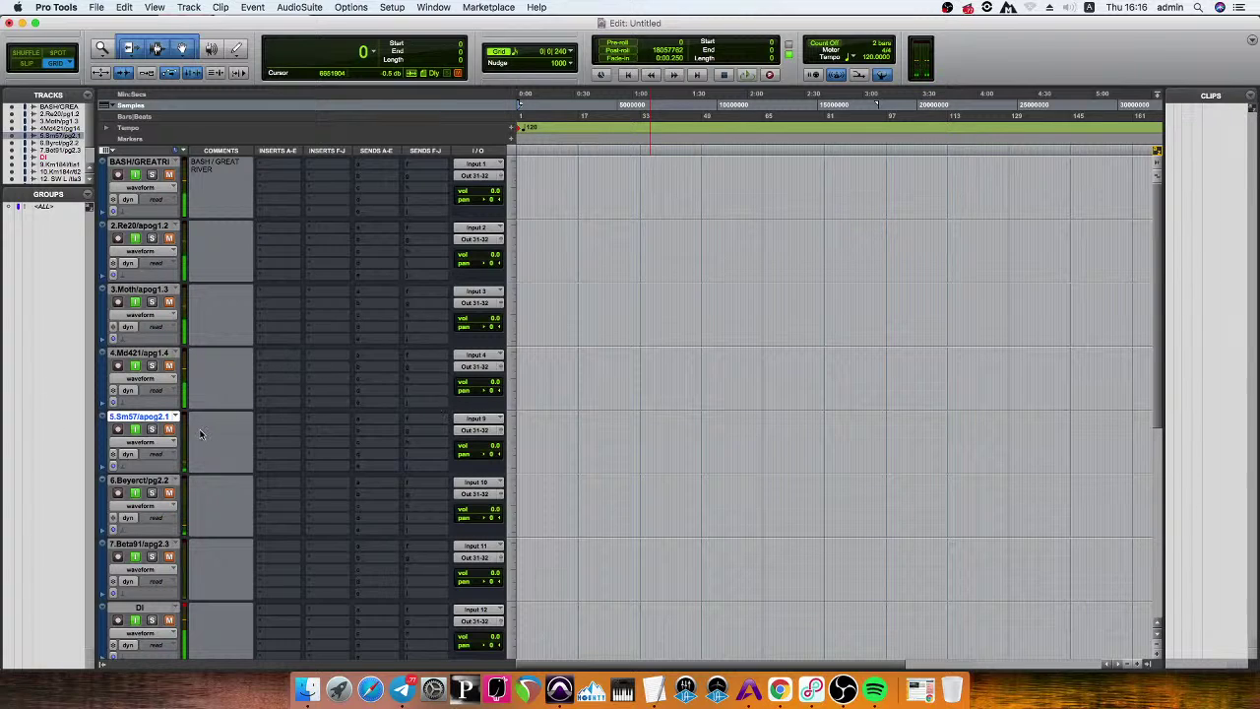
{"action": "left_click", "coordinate": [752, 688]}
{"action": "left_click", "coordinate": [518, 200]}
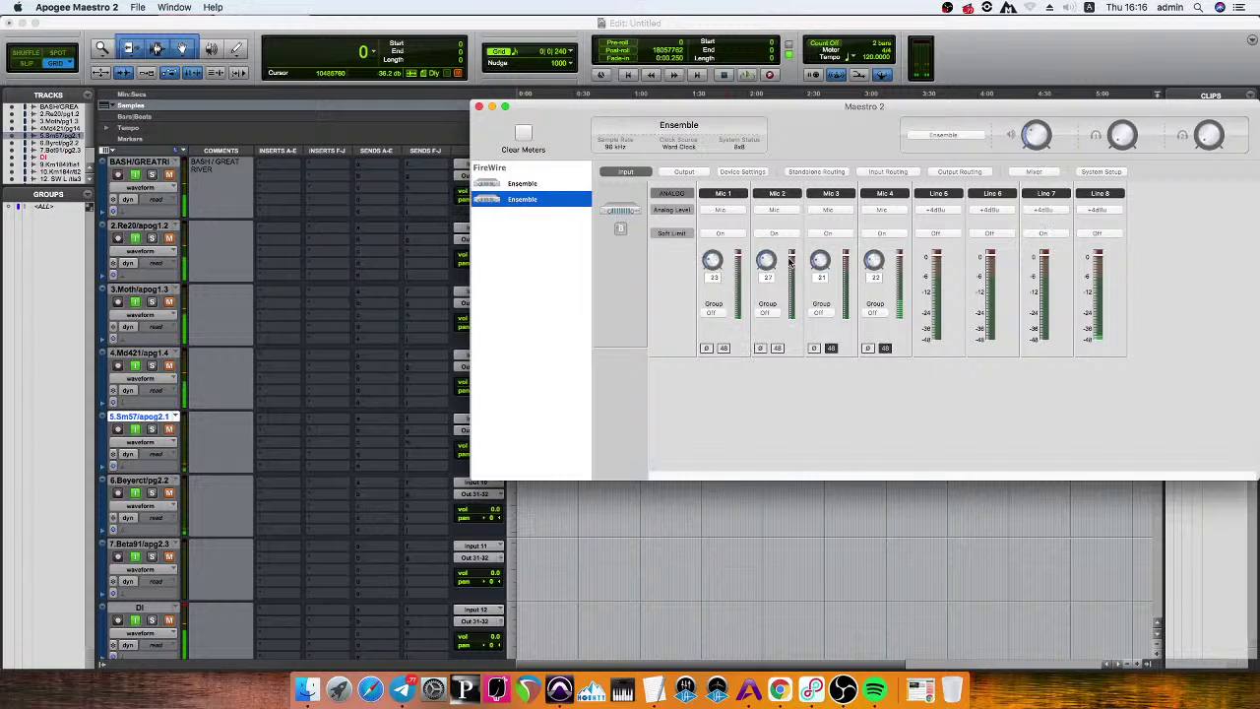
{"action": "mouse_move", "coordinate": [715, 258]}
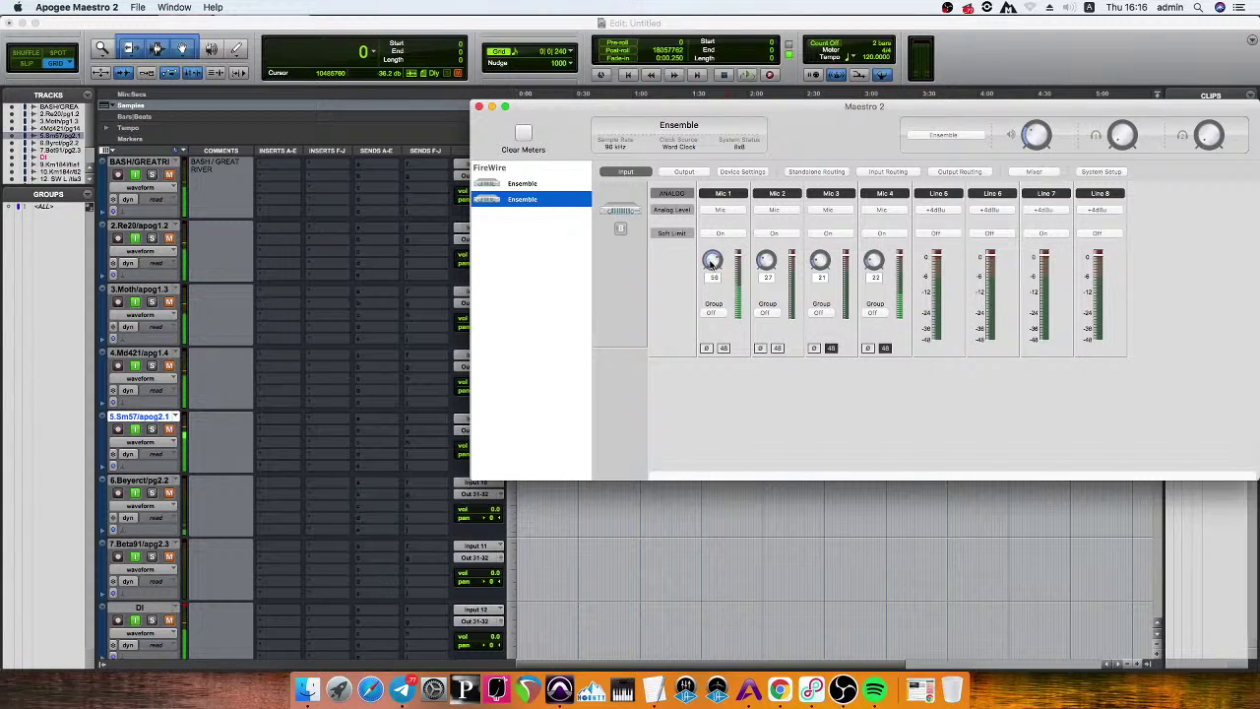
{"action": "left_click_drag", "start_coordinate": [712, 258], "coordinate": [764, 225]}
{"action": "left_click_drag", "start_coordinate": [818, 264], "coordinate": [817, 234]}
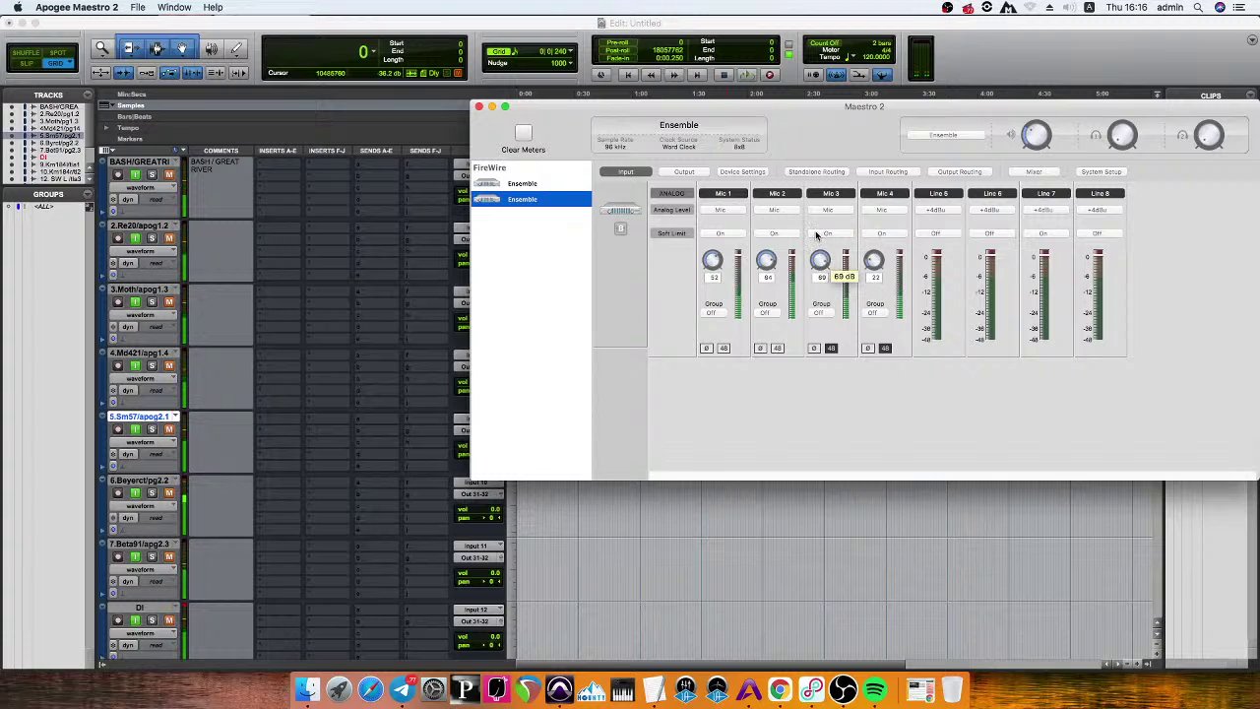
{"action": "scroll", "coordinate": [819, 264], "scroll_direction": "up", "scroll_amount": 6}
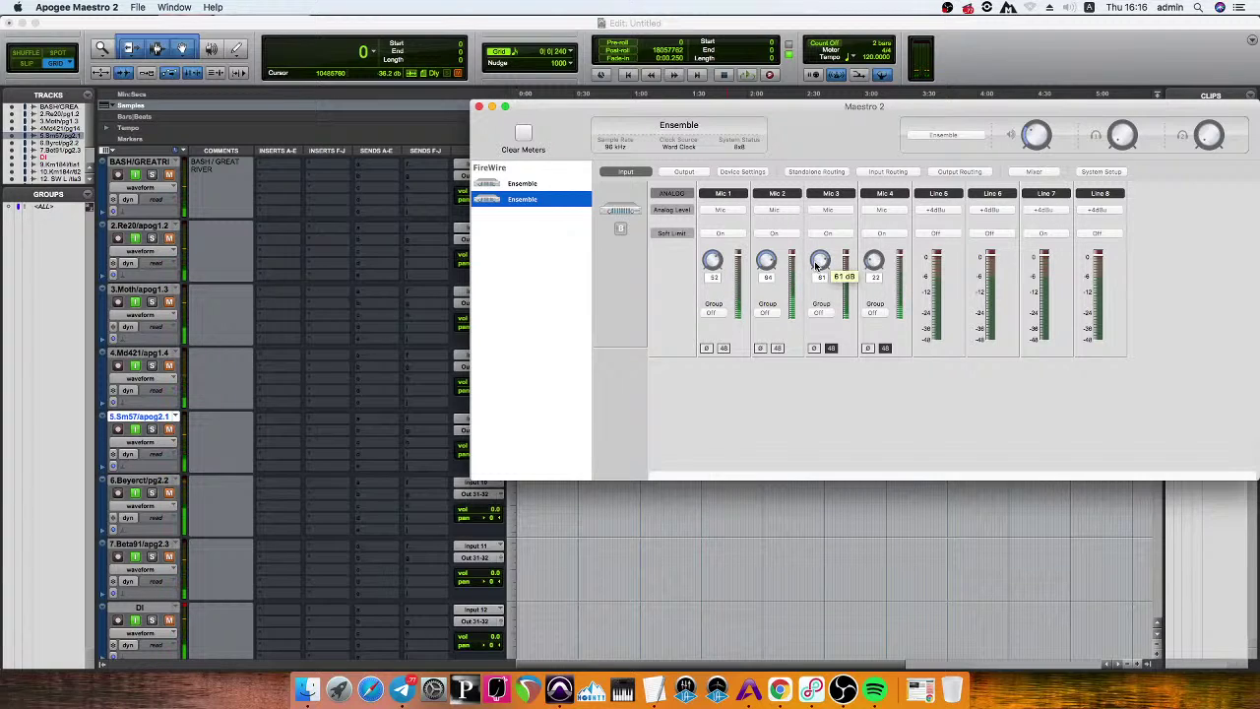
{"action": "scroll", "coordinate": [816, 264], "scroll_direction": "up", "scroll_amount": 1}
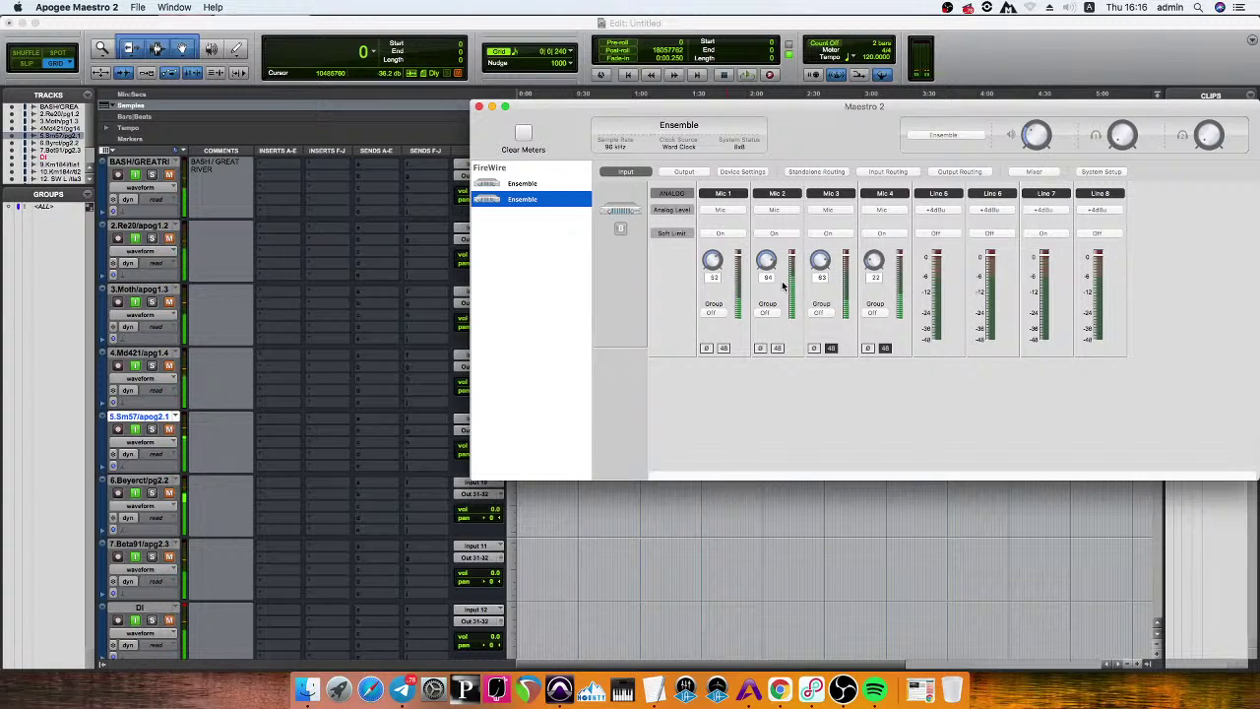
{"action": "scroll", "coordinate": [874, 263], "scroll_direction": "down", "scroll_amount": 2}
In Pro Tools, rename the DI track as "8. DI / APOGEE 4".
{"action": "double_click", "coordinate": [158, 608]}
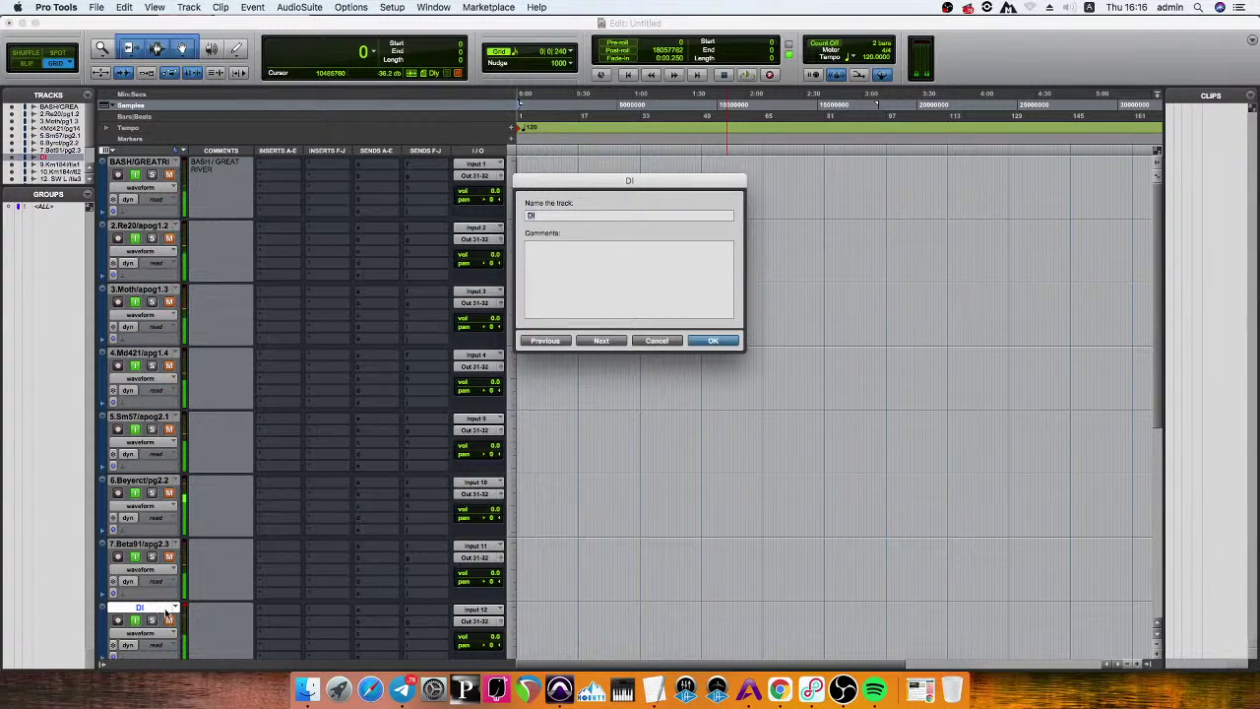
{"action": "type", "text": "B"}
{"action": "type", "text": "."}
{"action": "type", "text": " DI / APOGEE "}
{"action": "type", "text": "4"}
{"action": "key", "text": "Return"}
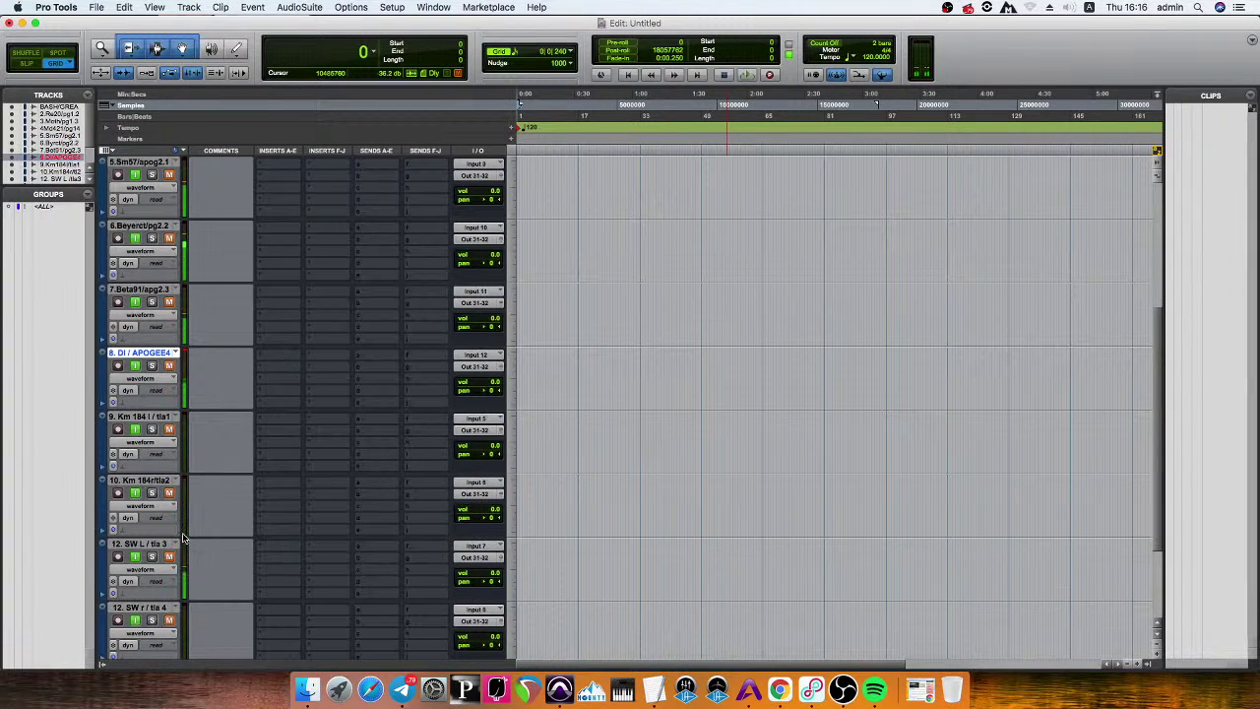
Pan the "9. Km 184 l / tla 1" track 100 left and the "10. Km 184r/tla2" track 100 right.
{"action": "scroll", "coordinate": [150, 320], "scroll_direction": "down", "scroll_amount": 5}
{"action": "left_click", "coordinate": [145, 282]}
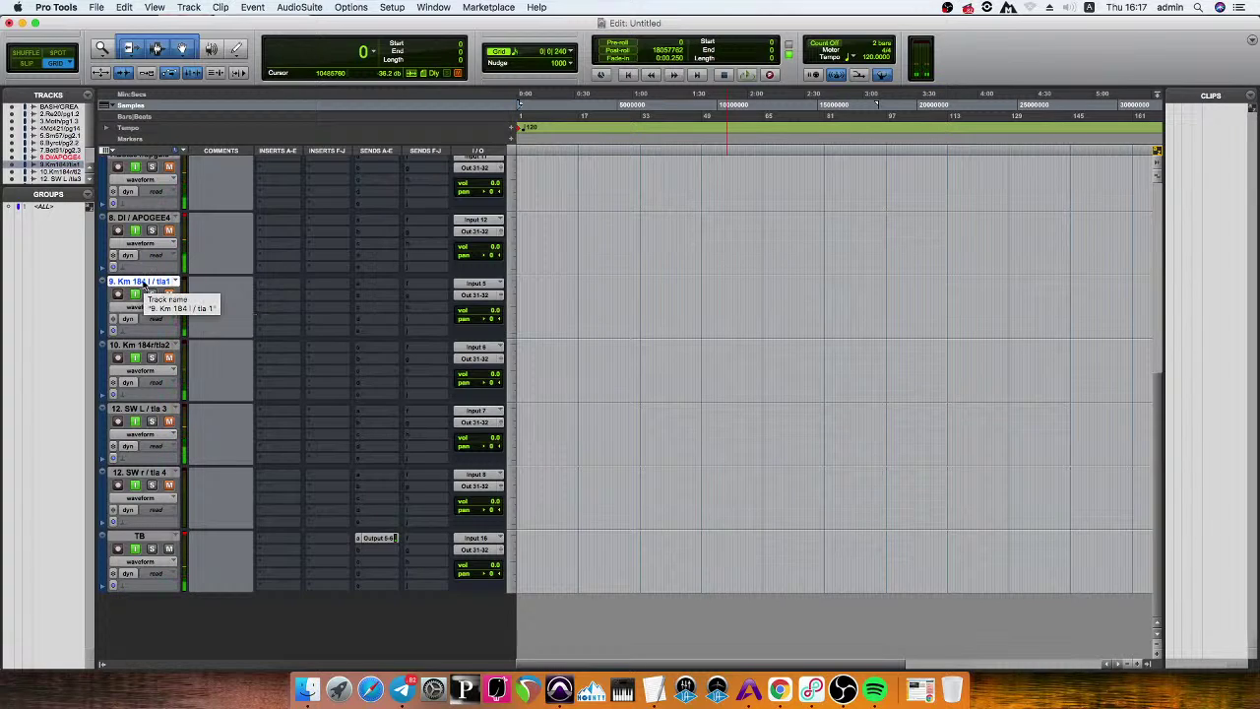
{"action": "left_click_drag", "start_coordinate": [490, 319], "coordinate": [689, 386]}
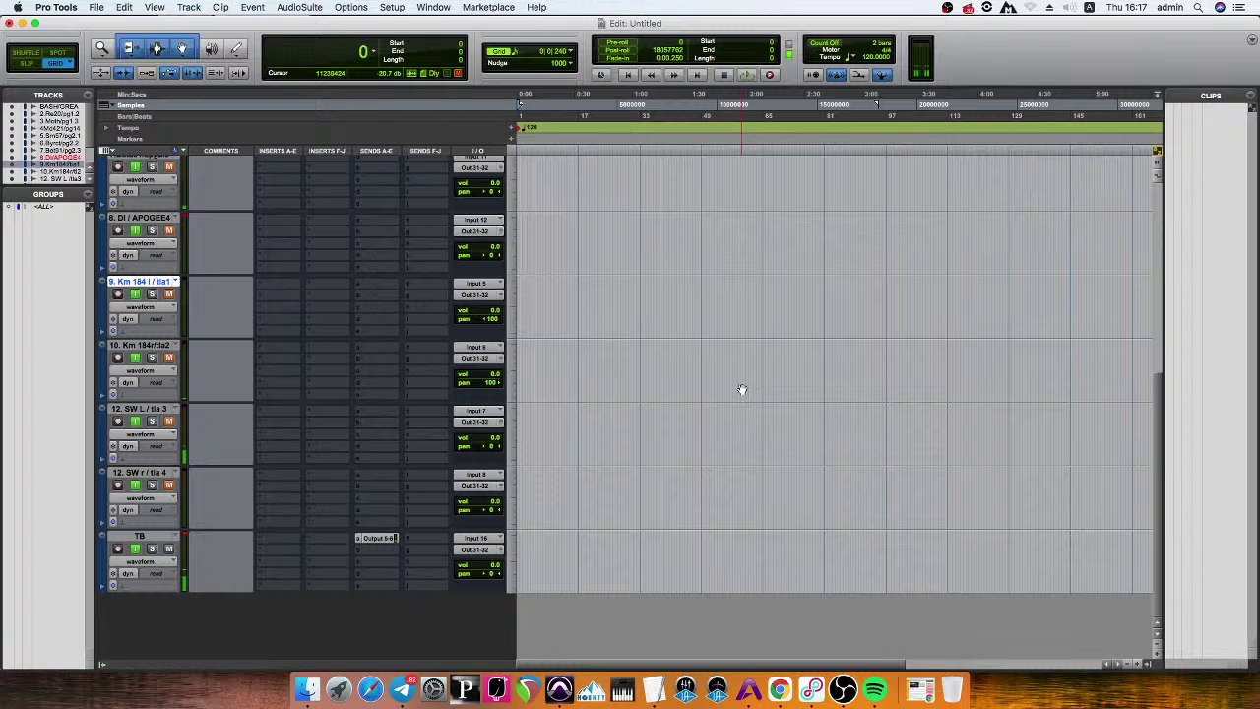
Select the SW L and SW r tracks in turn, and return the edit cursor to the start of the session.
{"action": "left_click", "coordinate": [148, 408]}
{"action": "left_click", "coordinate": [146, 474]}
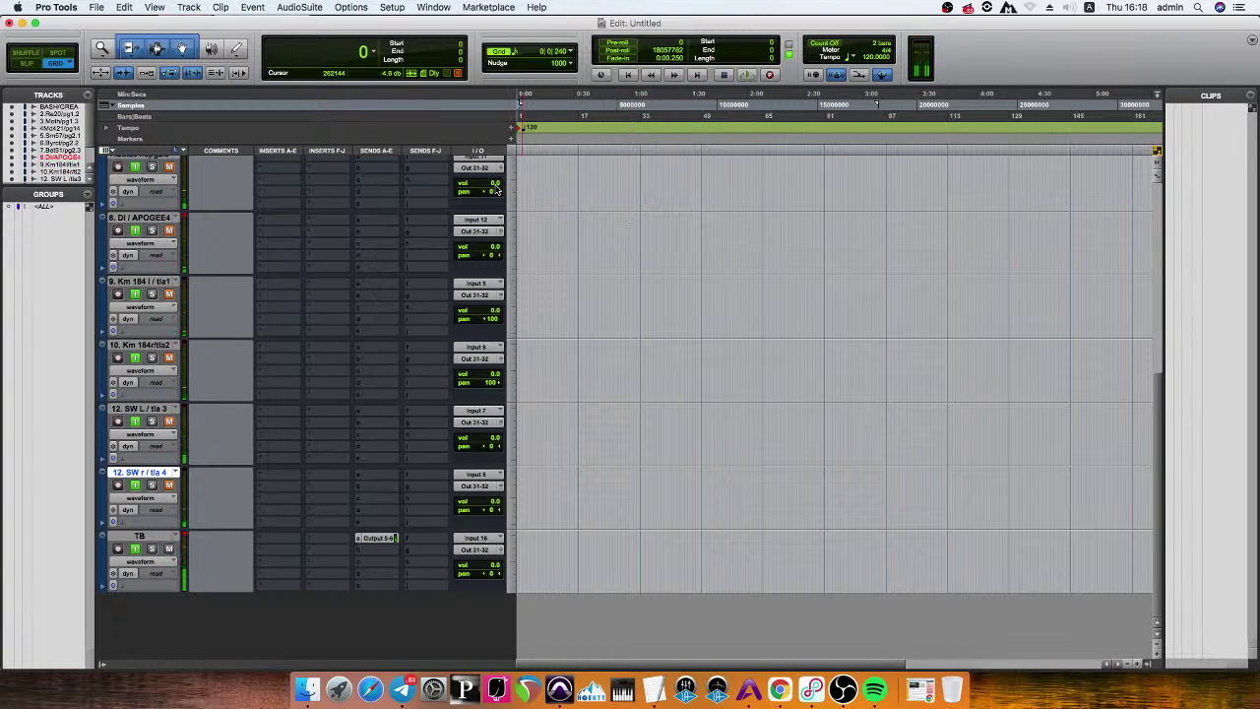
{"action": "left_click", "coordinate": [579, 228]}
{"action": "key", "text": "Return"}
{"action": "scroll", "coordinate": [590, 264], "scroll_direction": "up", "scroll_amount": 10}
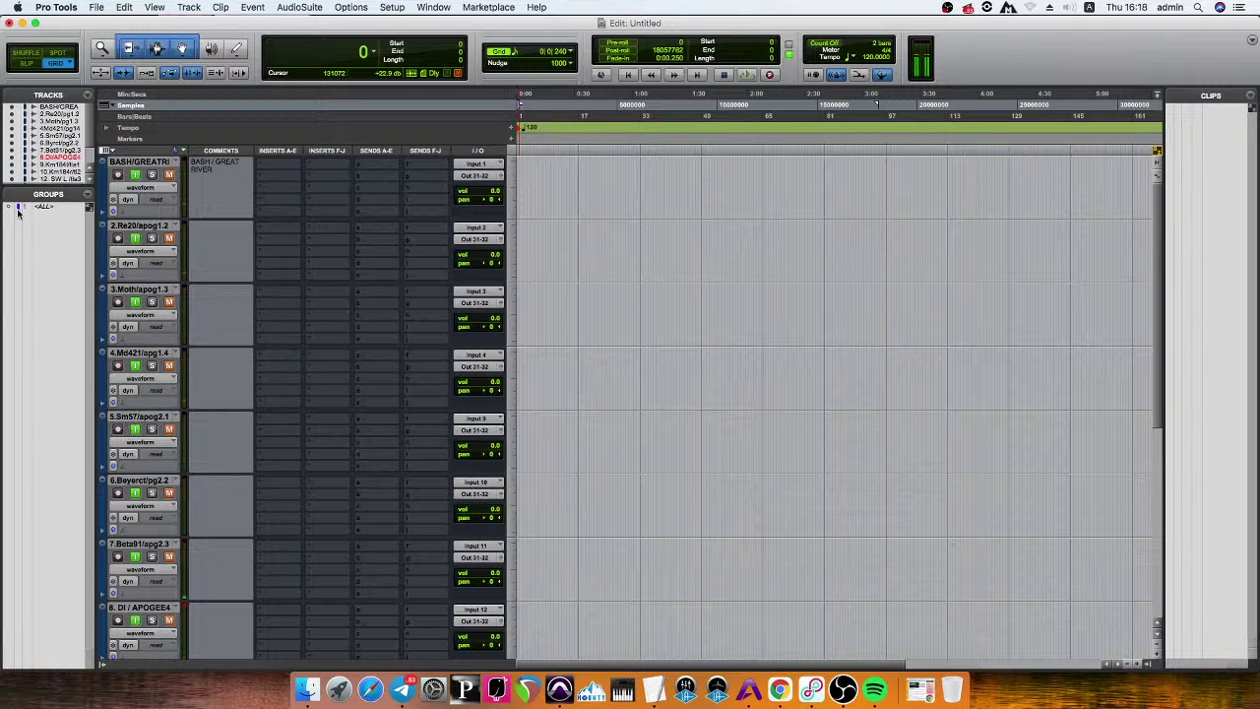
Record-arm all twelve microphone tracks and check down the track list that the TB track is left unarmed.
{"action": "left_click", "coordinate": [138, 163], "text": "alt"}
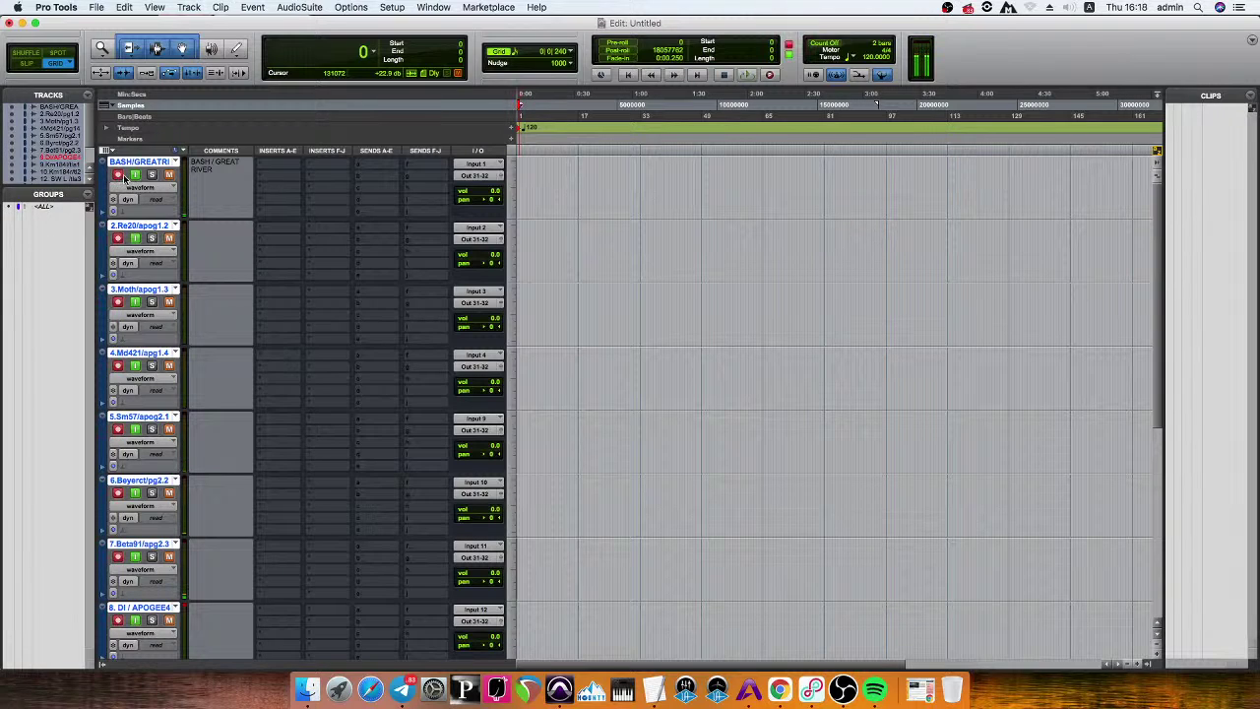
{"action": "scroll", "coordinate": [123, 344], "scroll_direction": "down", "scroll_amount": 10}
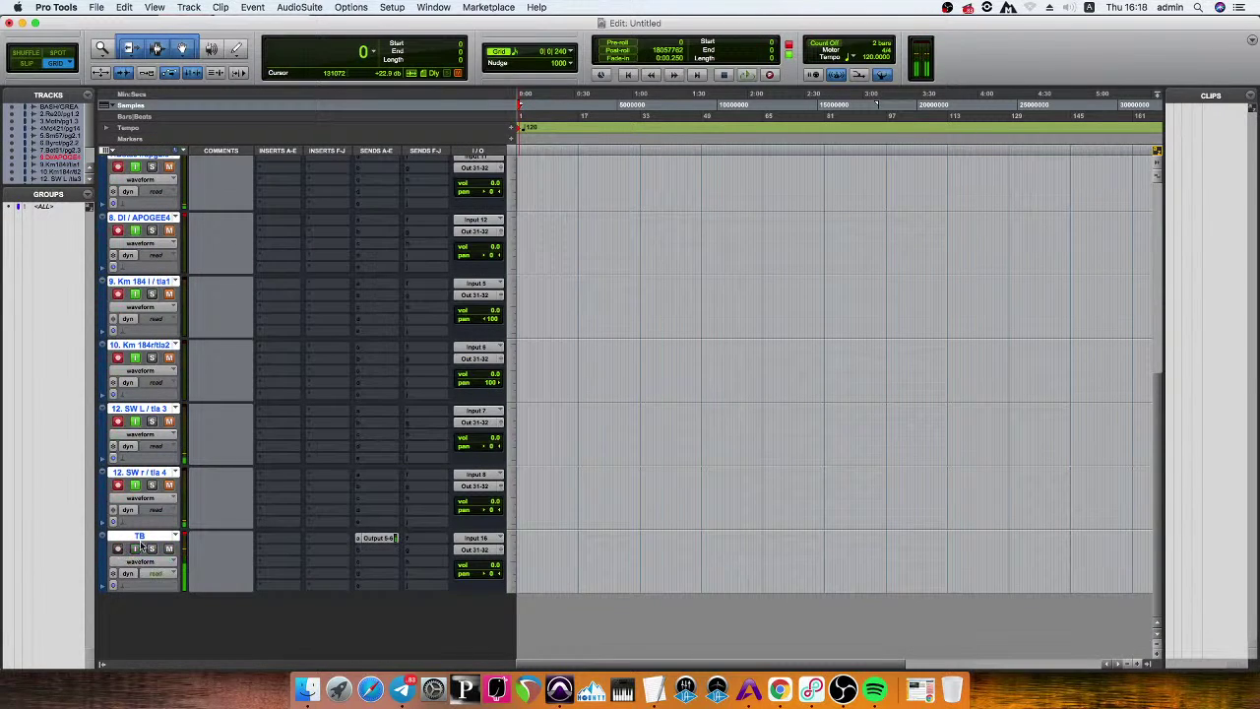
{"action": "scroll", "coordinate": [605, 276], "scroll_direction": "up", "scroll_amount": 10}
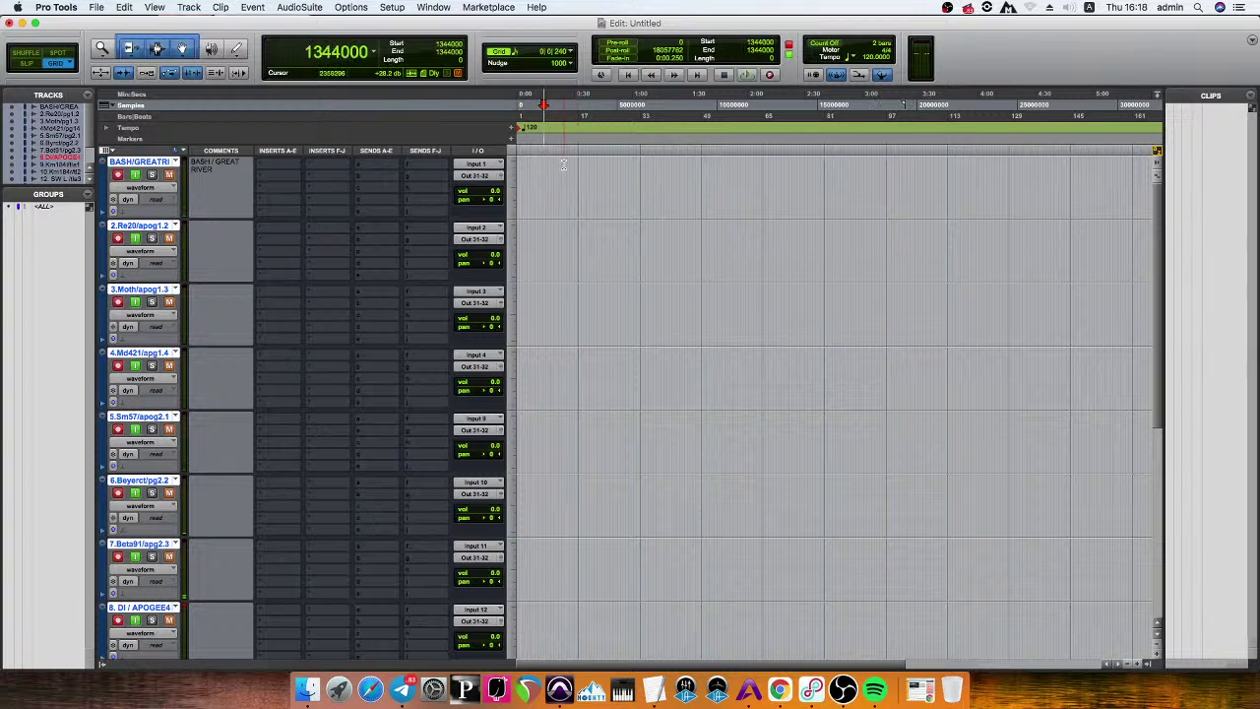
{"action": "left_click", "coordinate": [770, 75]}
{"action": "key", "text": "super+bracketright"}
{"action": "key", "text": "super+bracketright"}
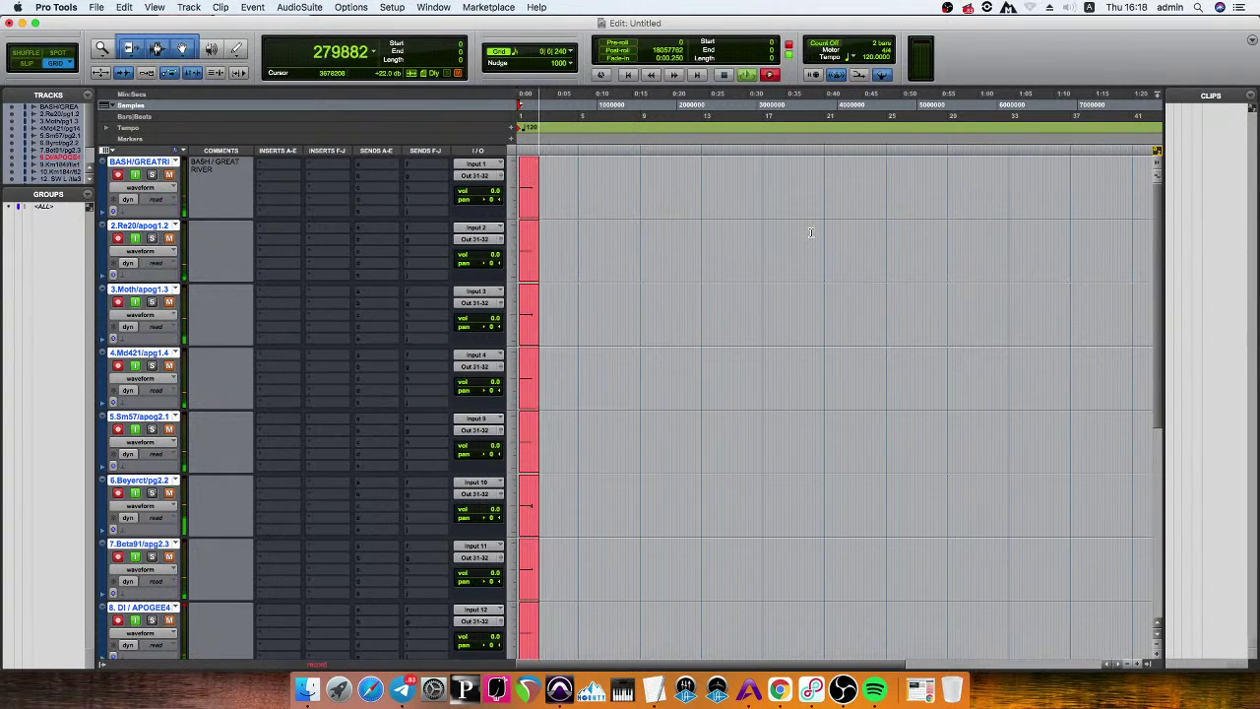
{"action": "scroll", "coordinate": [245, 427], "scroll_direction": "down", "scroll_amount": 6}
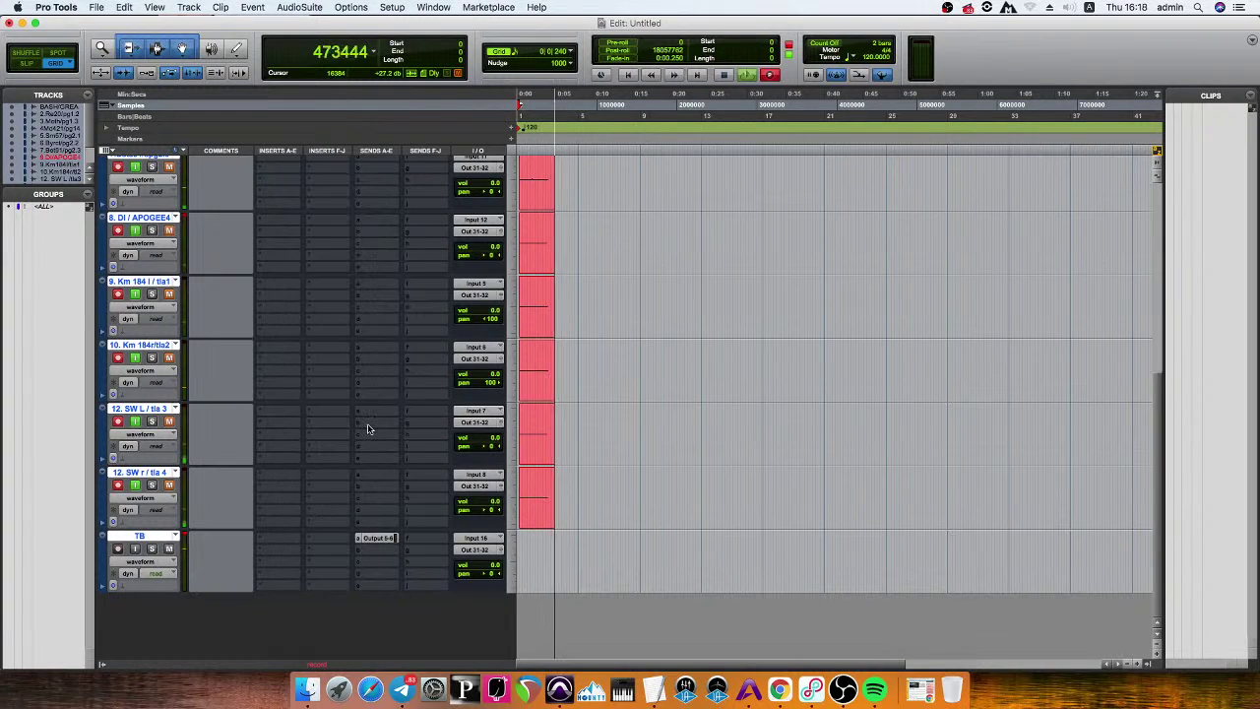
{"action": "key", "text": "super+period"}
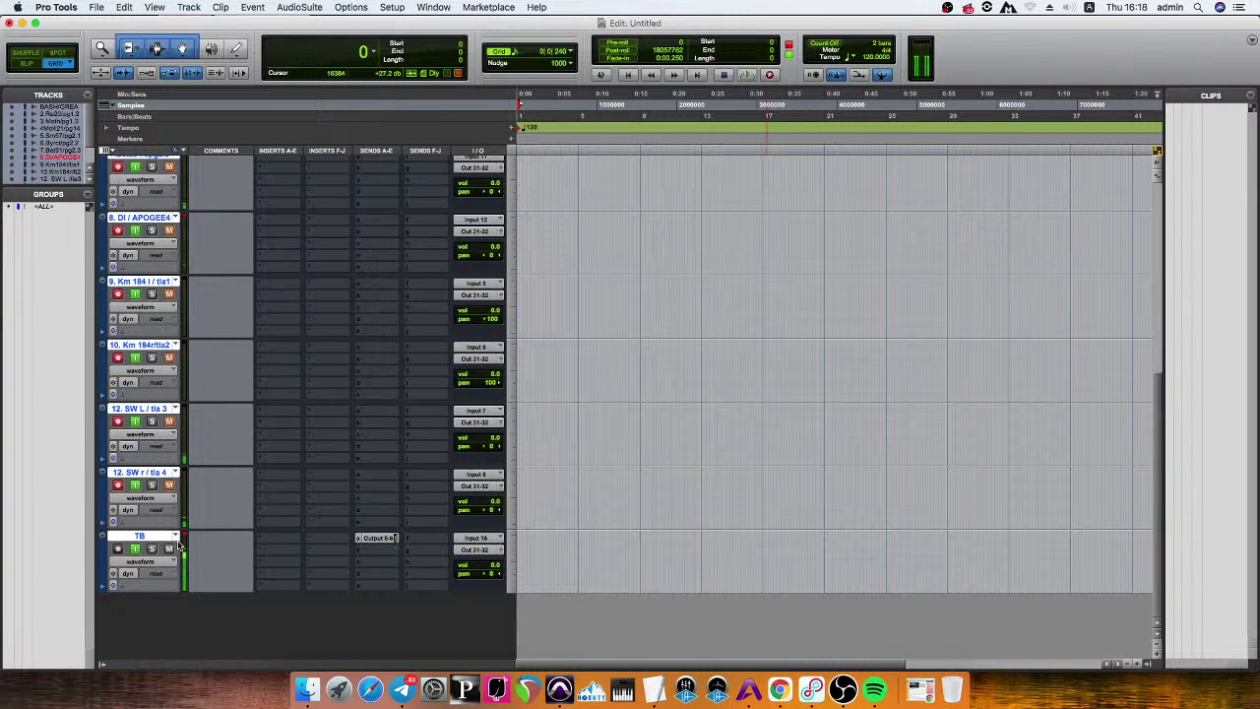
{"action": "scroll", "coordinate": [552, 406], "scroll_direction": "up", "scroll_amount": 6}
{"action": "left_click", "coordinate": [556, 131]}
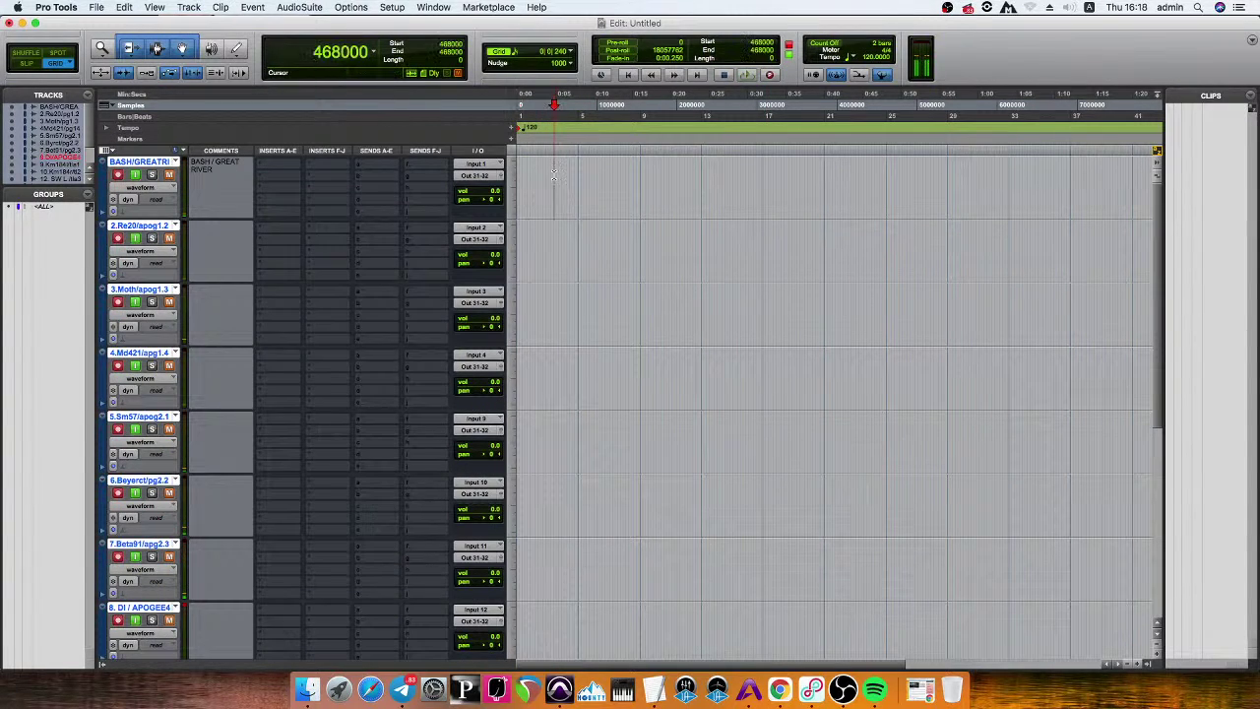
{"action": "key", "text": "Return"}
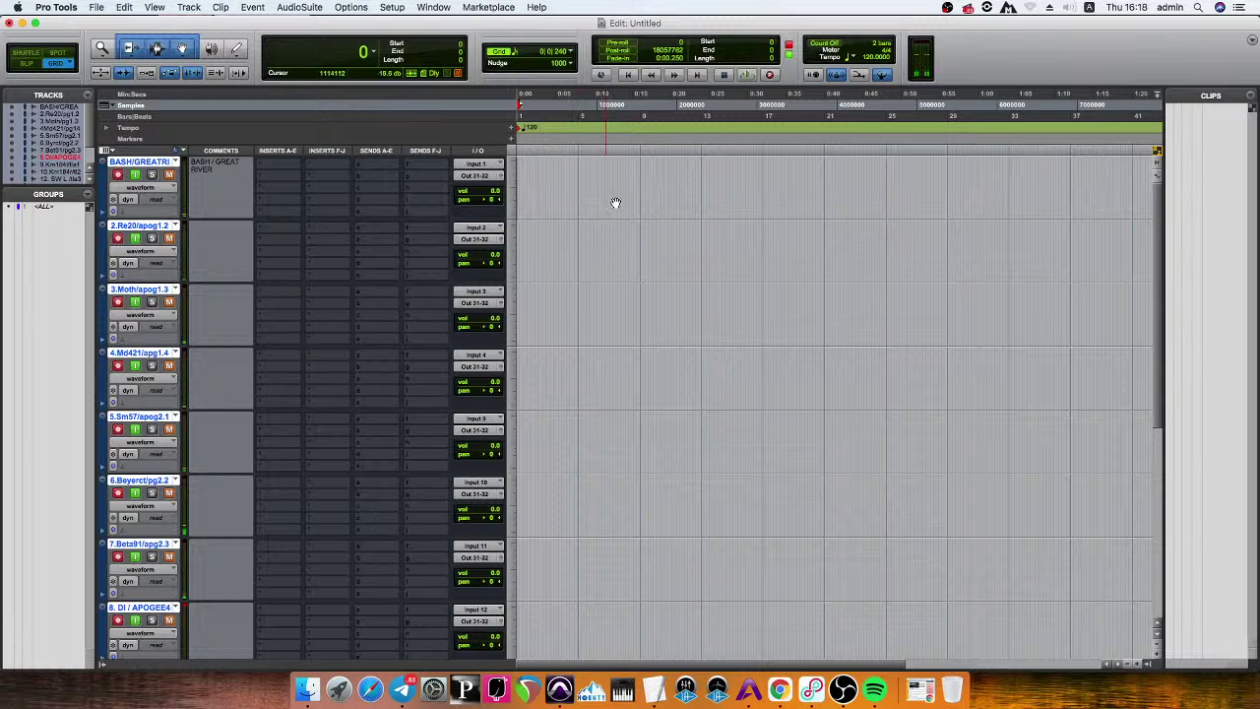
Record a level-check take on all armed tracks from the session start, with the timeline zoomed out to show several minutes.
{"action": "left_click", "coordinate": [769, 74]}
{"action": "key", "text": "space"}
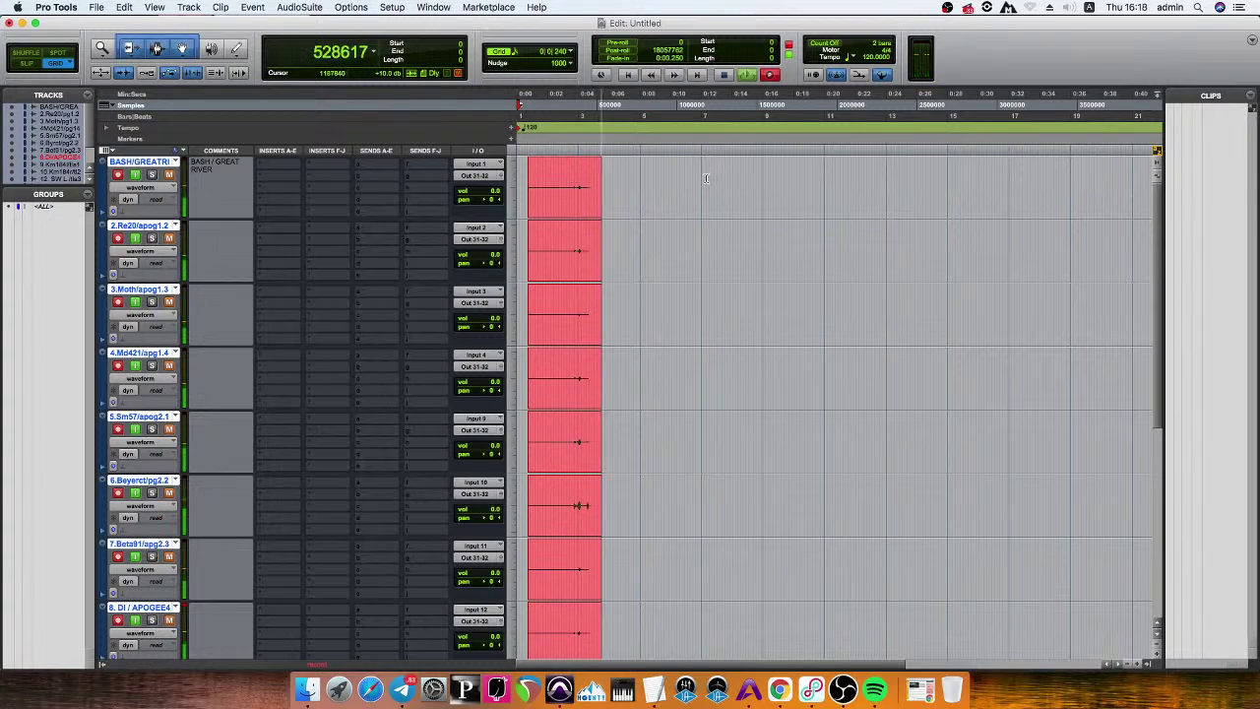
{"action": "scroll", "coordinate": [705, 177], "scroll_direction": "down", "scroll_amount": 4}
{"action": "scroll", "coordinate": [704, 176], "scroll_direction": "up", "scroll_amount": 3}
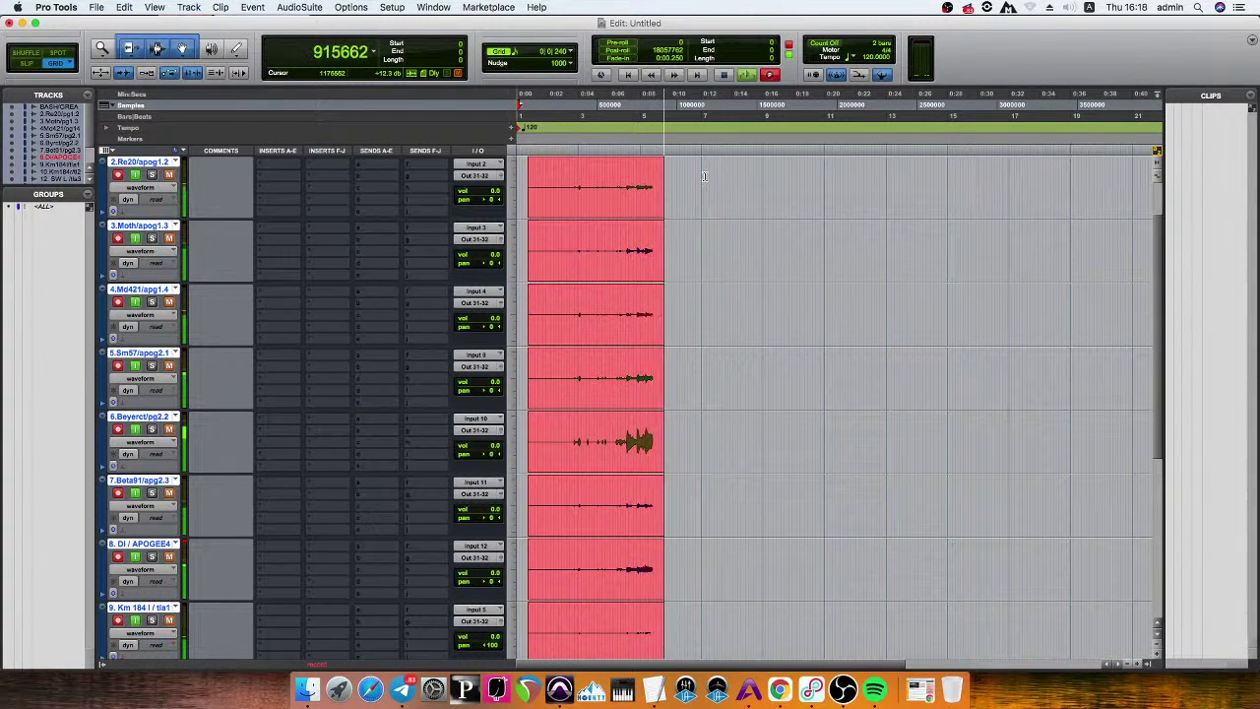
{"action": "key", "text": "super+bracketleft"}
{"action": "key", "text": "super+bracketleft"}
{"action": "key", "text": "super+bracketleft"}
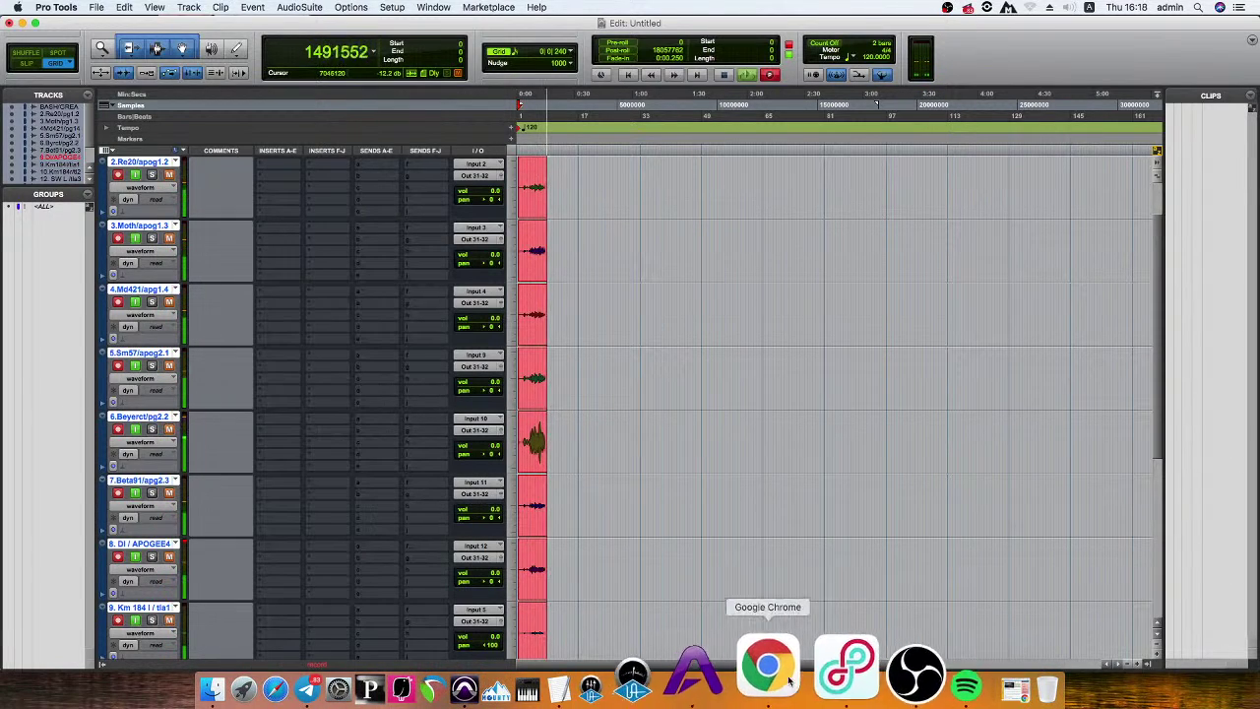
Set the second Ensemble's Mic 2 gain to 54 dB in Apogee Maestro 2, and compare the incoming waveforms in Pro Tools.
{"action": "left_click", "coordinate": [749, 689]}
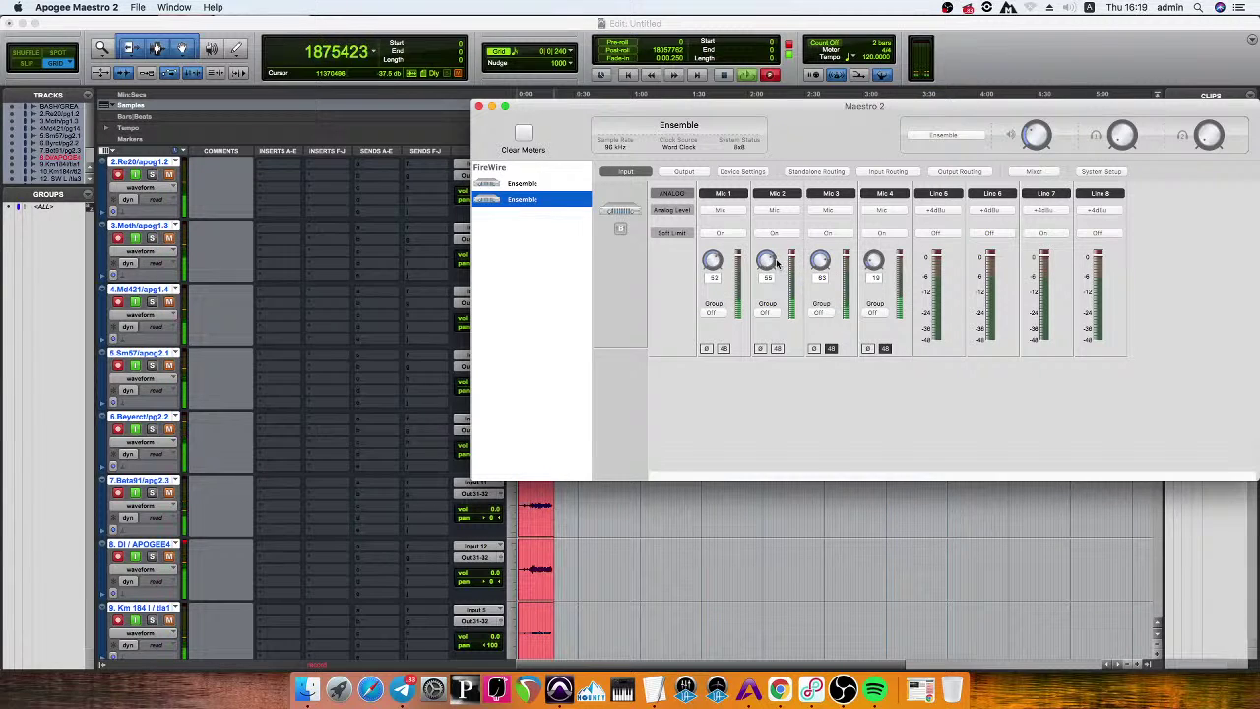
{"action": "left_click", "coordinate": [562, 79]}
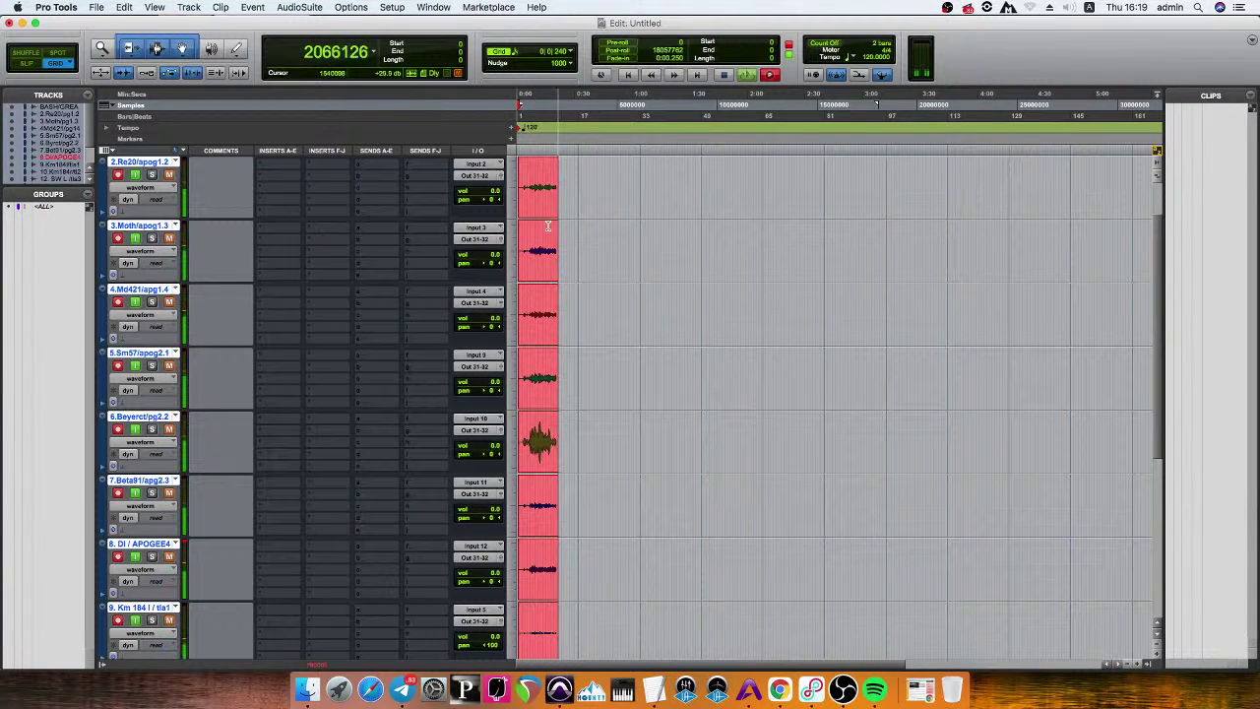
{"action": "scroll", "coordinate": [548, 222], "scroll_direction": "up", "scroll_amount": 2}
{"action": "scroll", "coordinate": [548, 207], "scroll_direction": "down", "scroll_amount": 2}
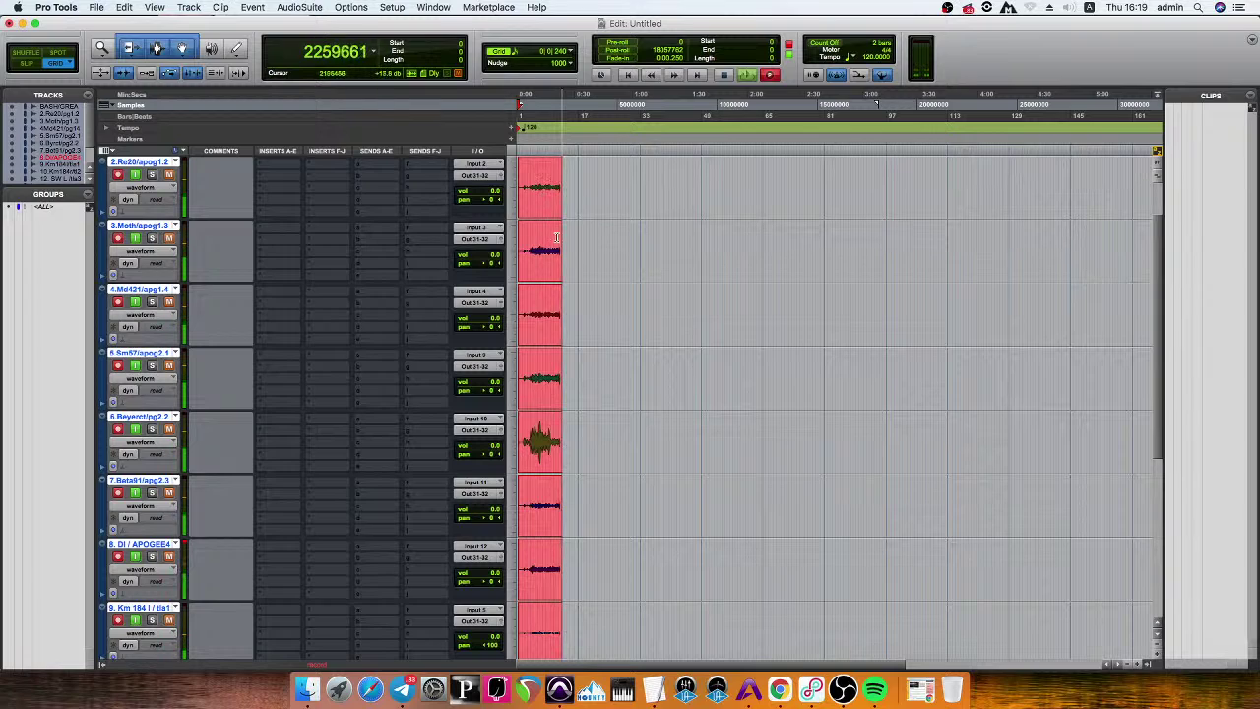
{"action": "scroll", "coordinate": [559, 197], "scroll_direction": "up", "scroll_amount": 2}
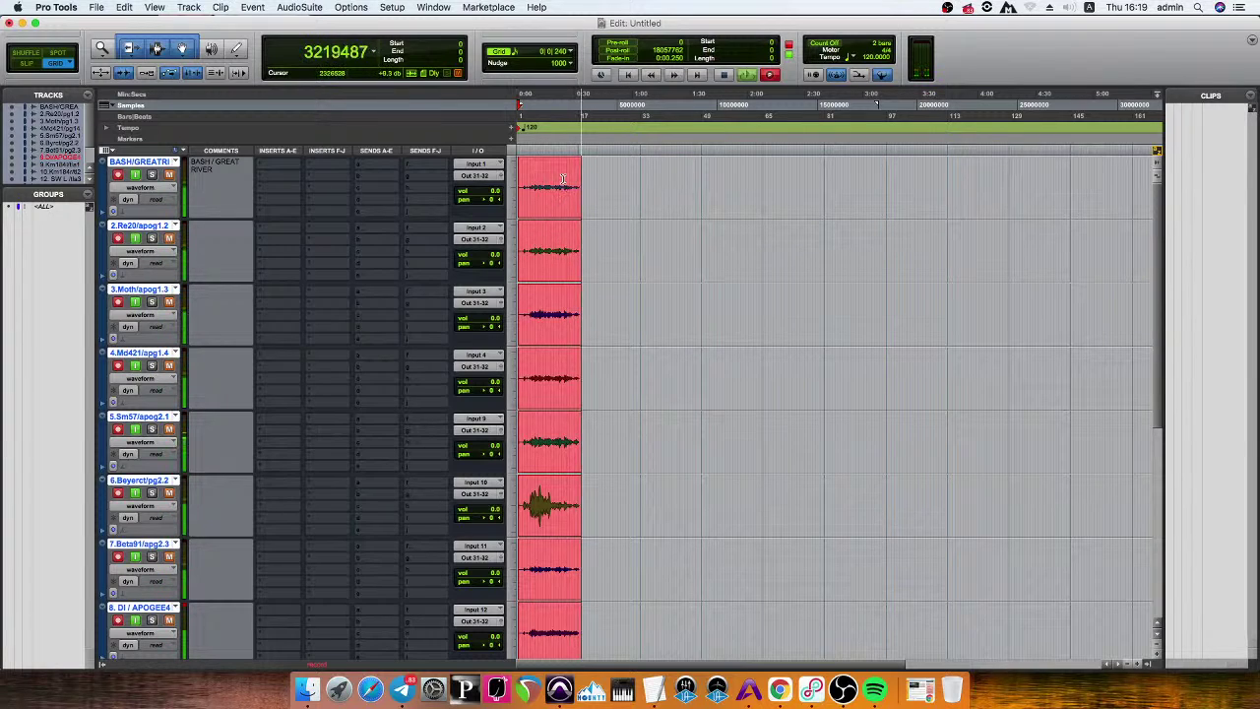
In Apogee Maestro 2, raise the first Ensemble's Mic 2 gain to 54 dB and its Mic 3 gain, checking levels in Pro Tools.
{"action": "left_click", "coordinate": [748, 687]}
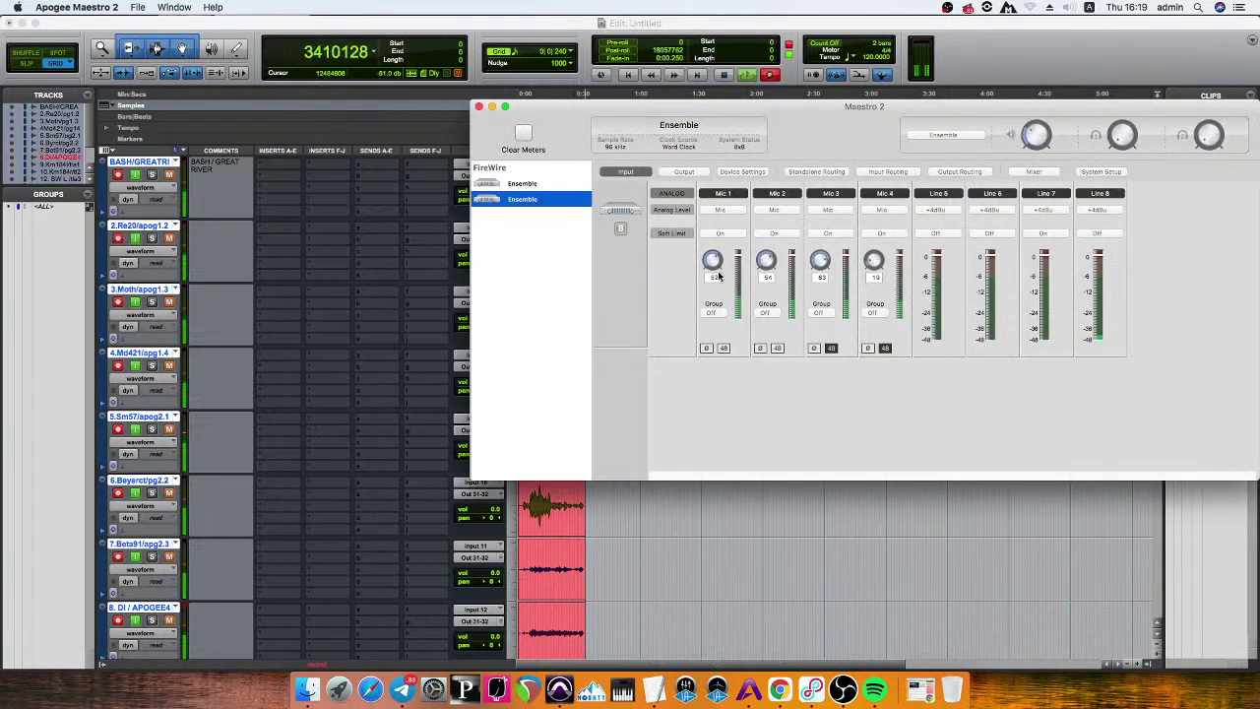
{"action": "left_click", "coordinate": [513, 182]}
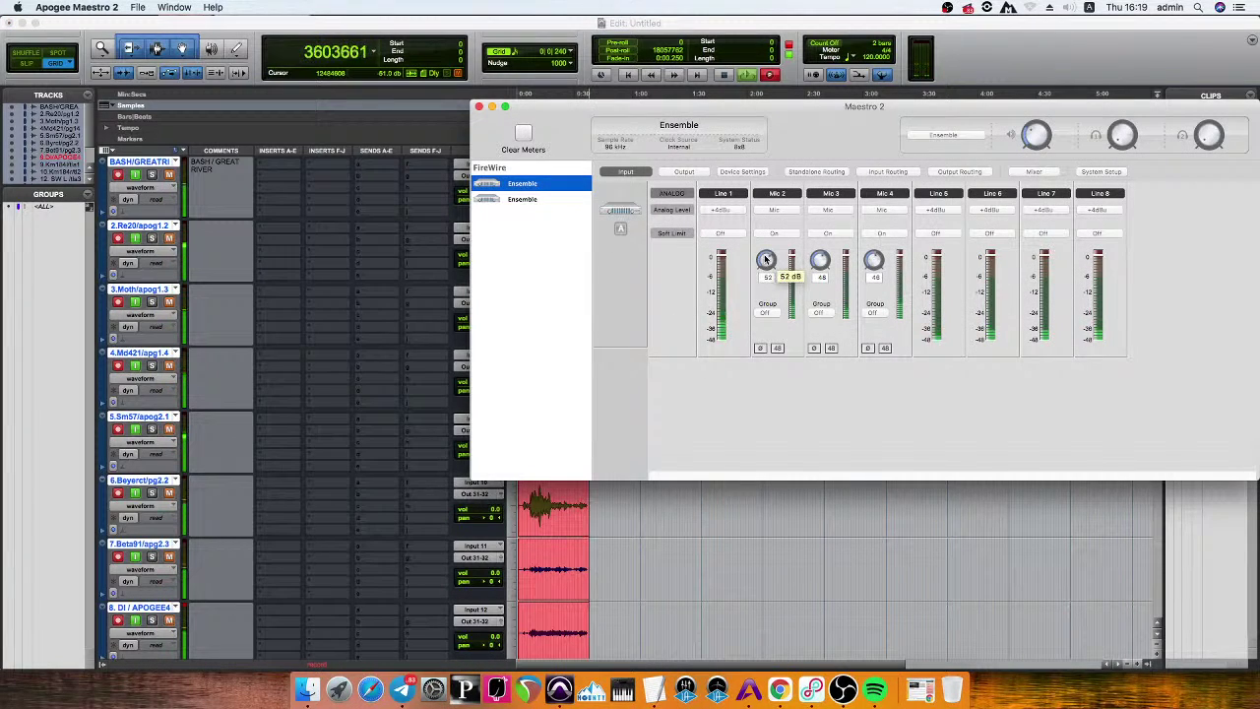
{"action": "left_click", "coordinate": [569, 24]}
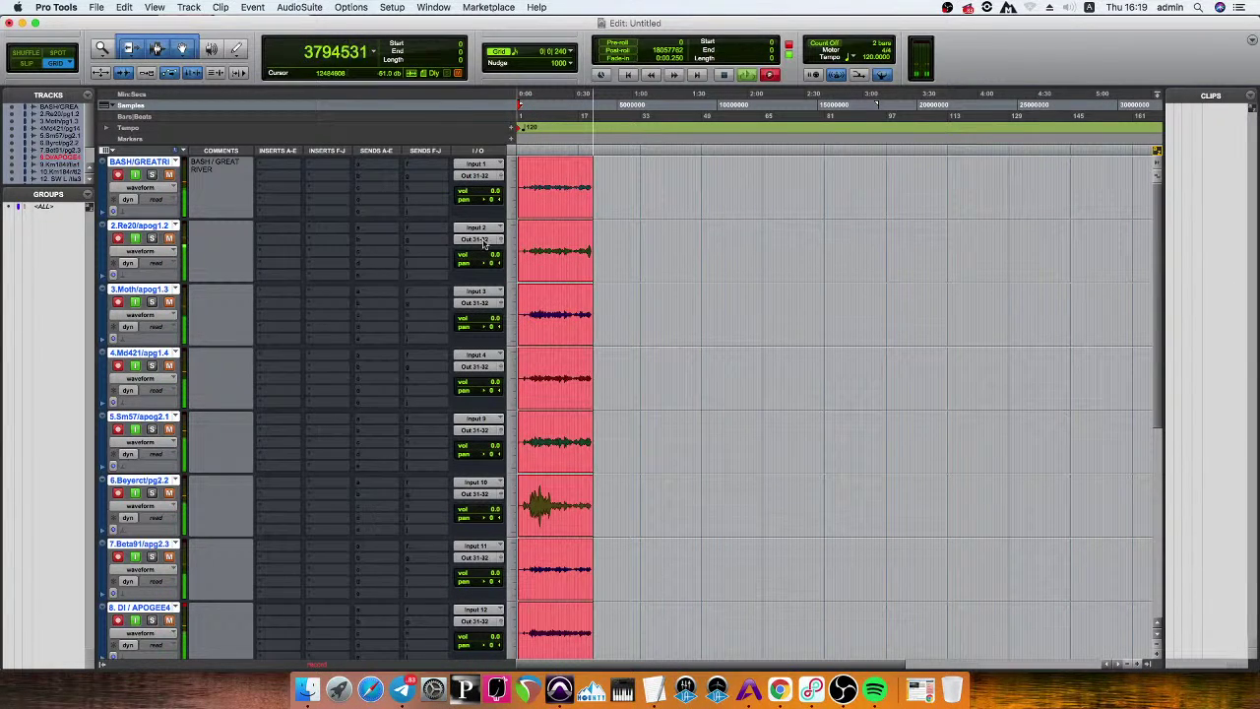
{"action": "left_click", "coordinate": [748, 689]}
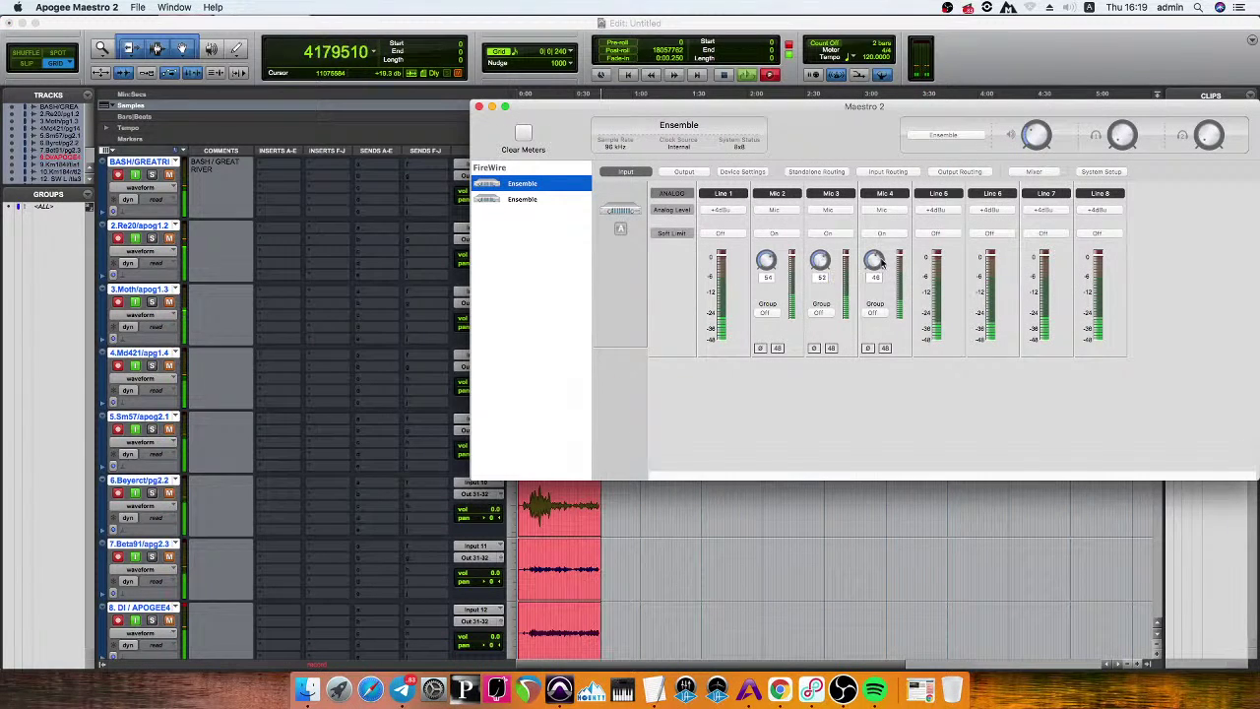
{"action": "key", "text": "super+Tab"}
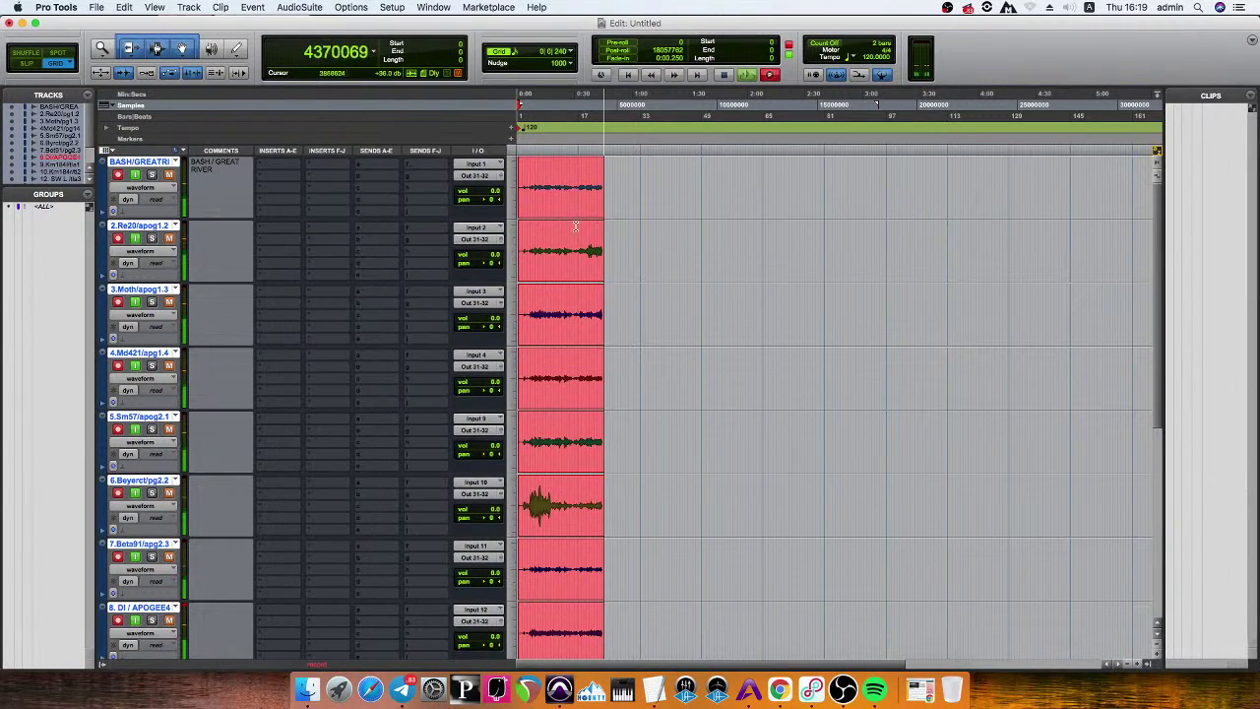
Compare the waveform sizes track by track from Re20 down to SW r, and discard the test take.
{"action": "scroll", "coordinate": [571, 462], "scroll_direction": "down", "scroll_amount": 1}
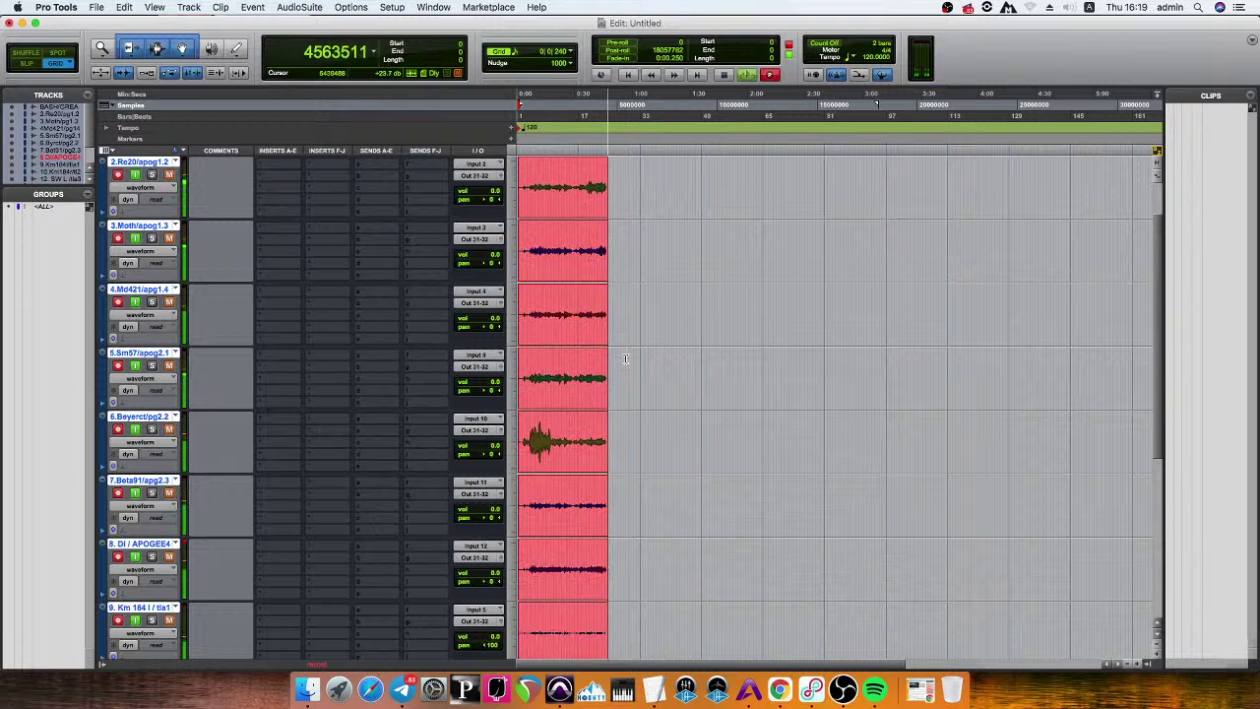
{"action": "scroll", "coordinate": [571, 463], "scroll_direction": "down", "scroll_amount": 1}
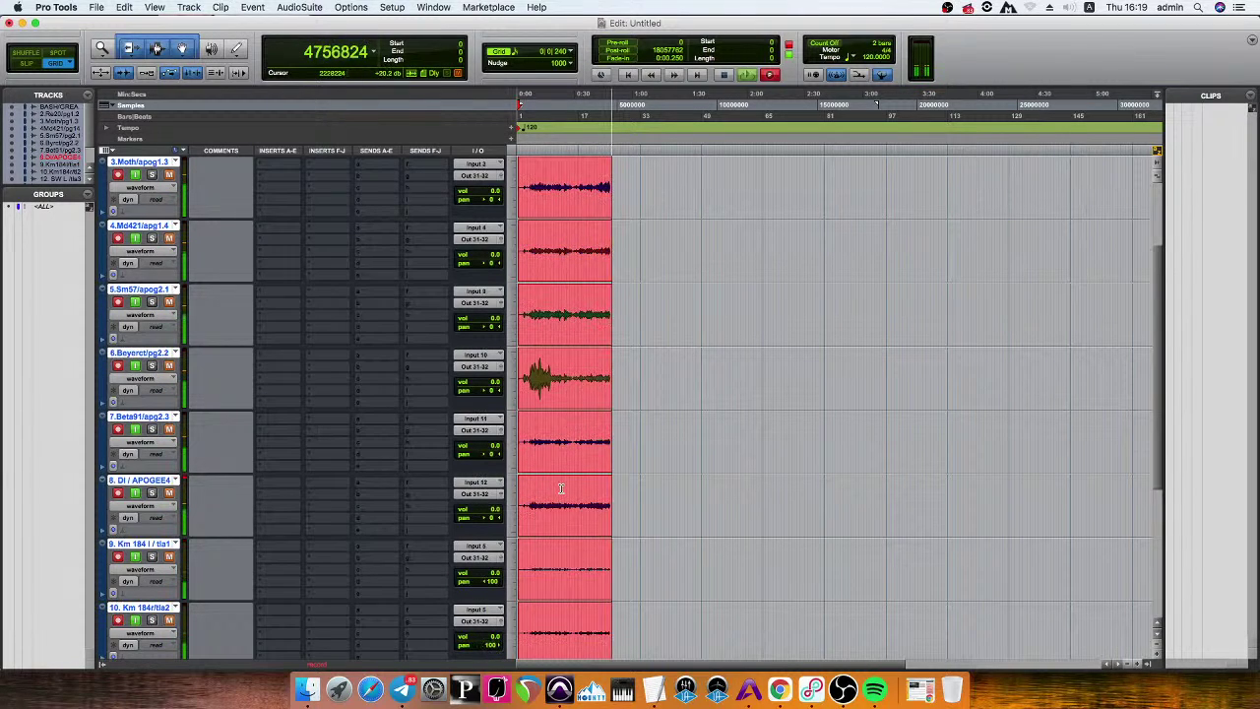
{"action": "scroll", "coordinate": [567, 429], "scroll_direction": "down", "scroll_amount": 1}
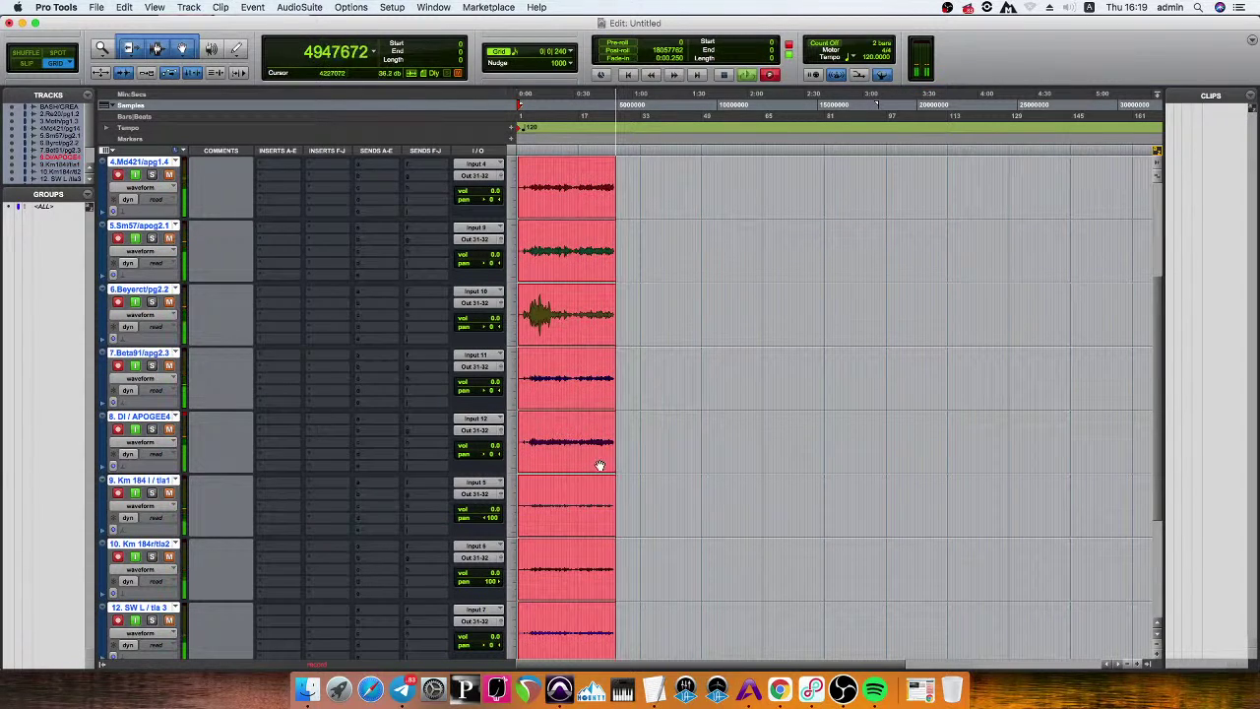
{"action": "scroll", "coordinate": [579, 473], "scroll_direction": "down", "scroll_amount": 1}
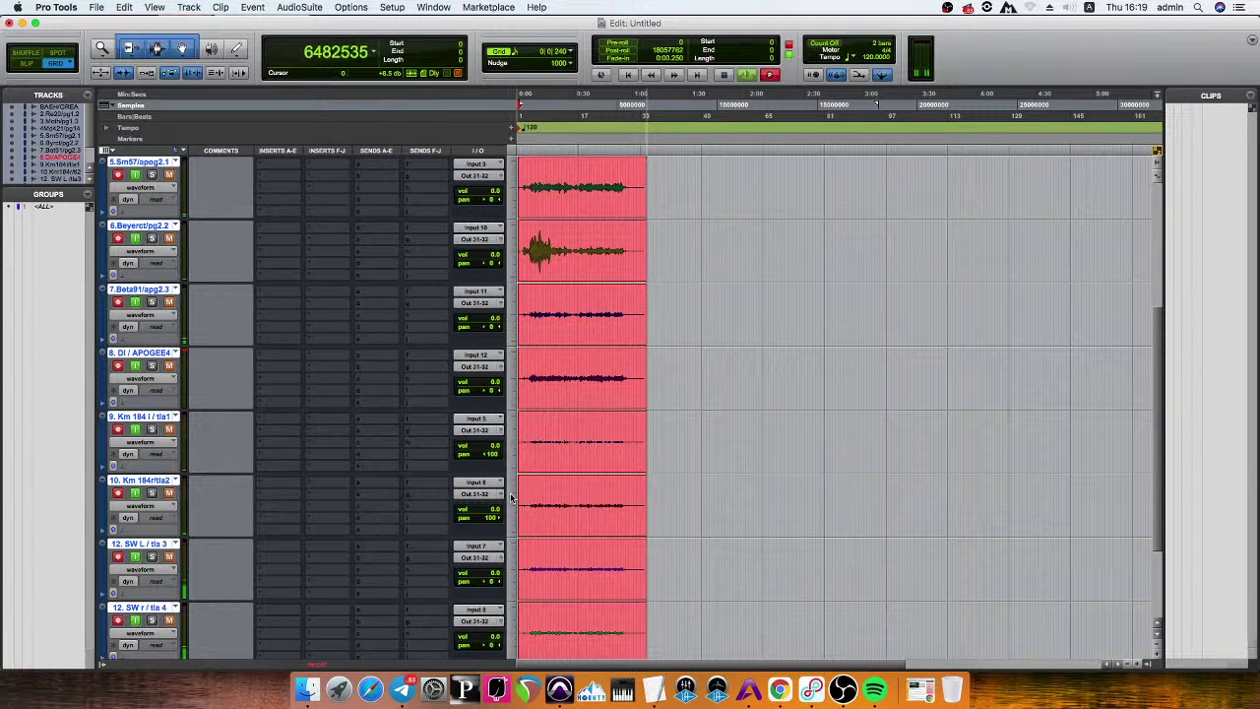
{"action": "scroll", "coordinate": [774, 163], "scroll_direction": "down", "scroll_amount": 3}
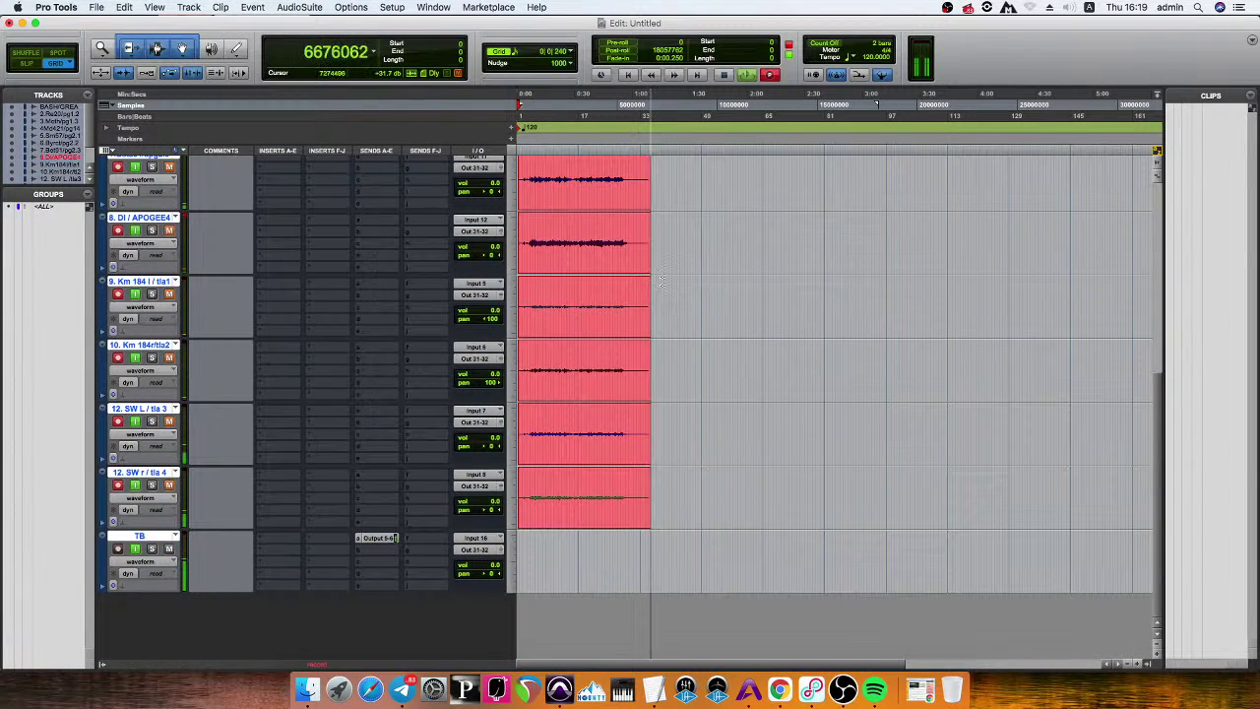
{"action": "key", "text": "super+period"}
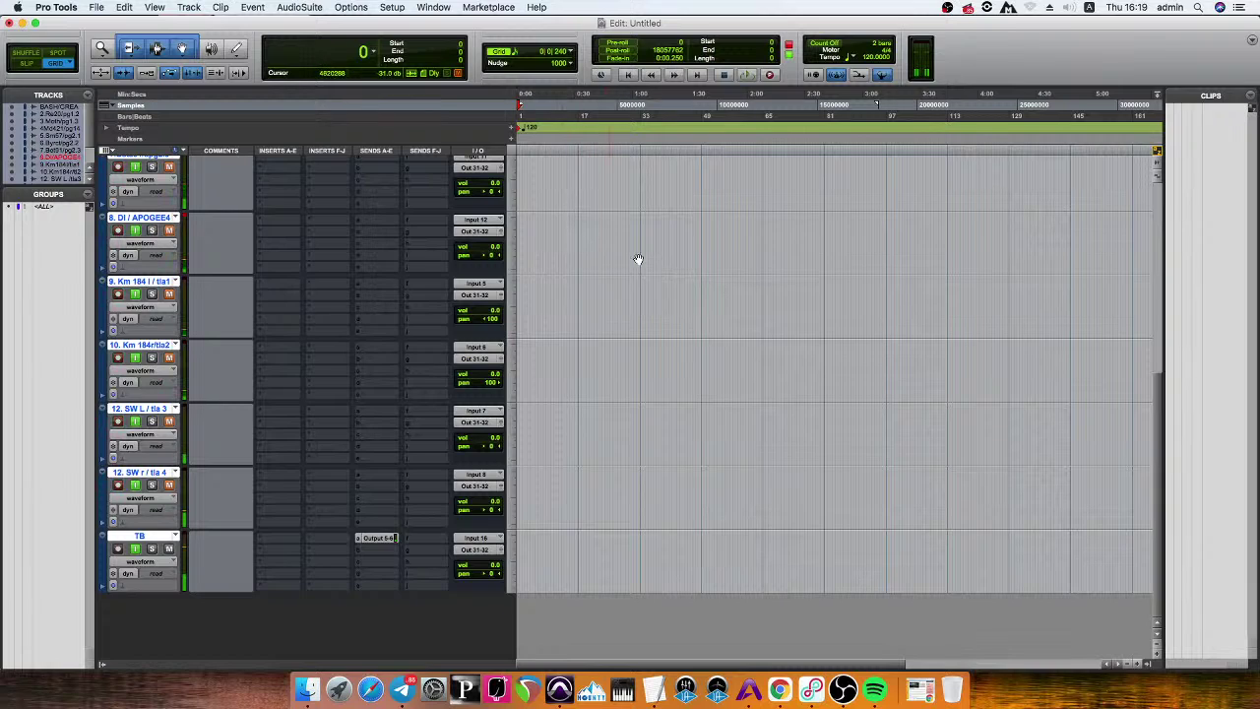
Record another level-check take on the armed tracks and compare the waveforms of all twelve microphones.
{"action": "key", "text": "super+space"}
{"action": "key", "text": "ctrl+e"}
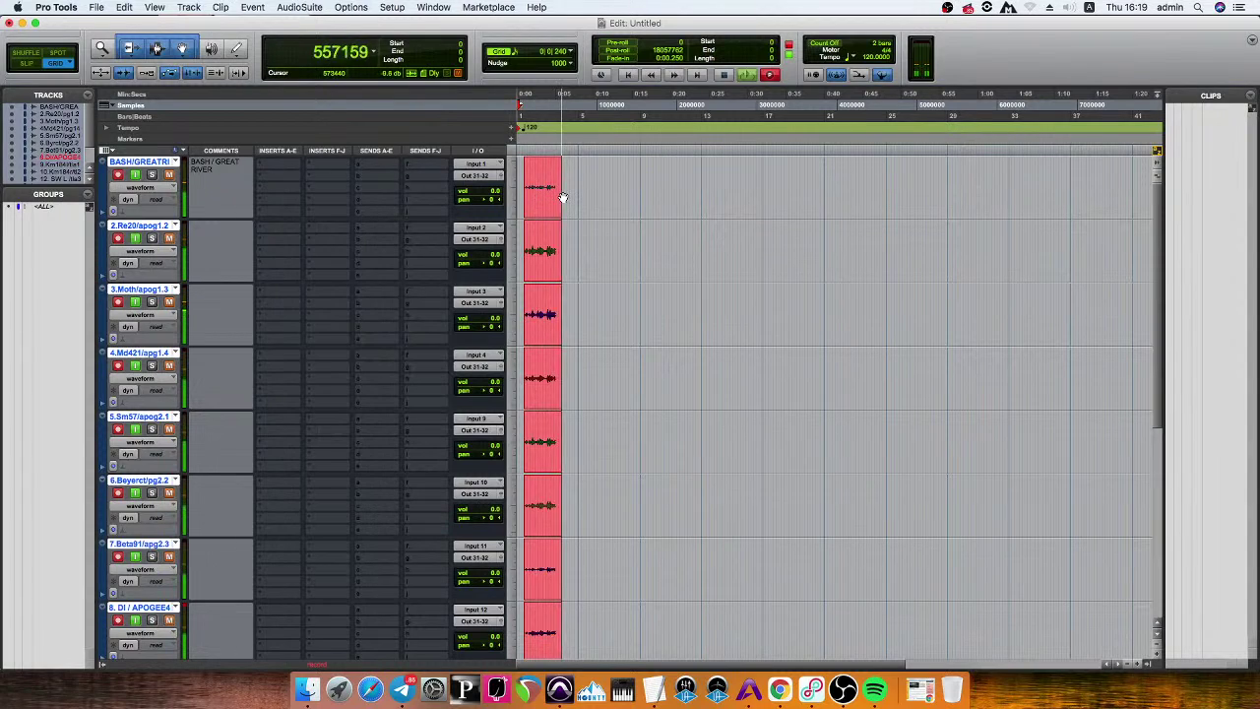
{"action": "scroll", "coordinate": [562, 197], "scroll_direction": "down", "scroll_amount": 8}
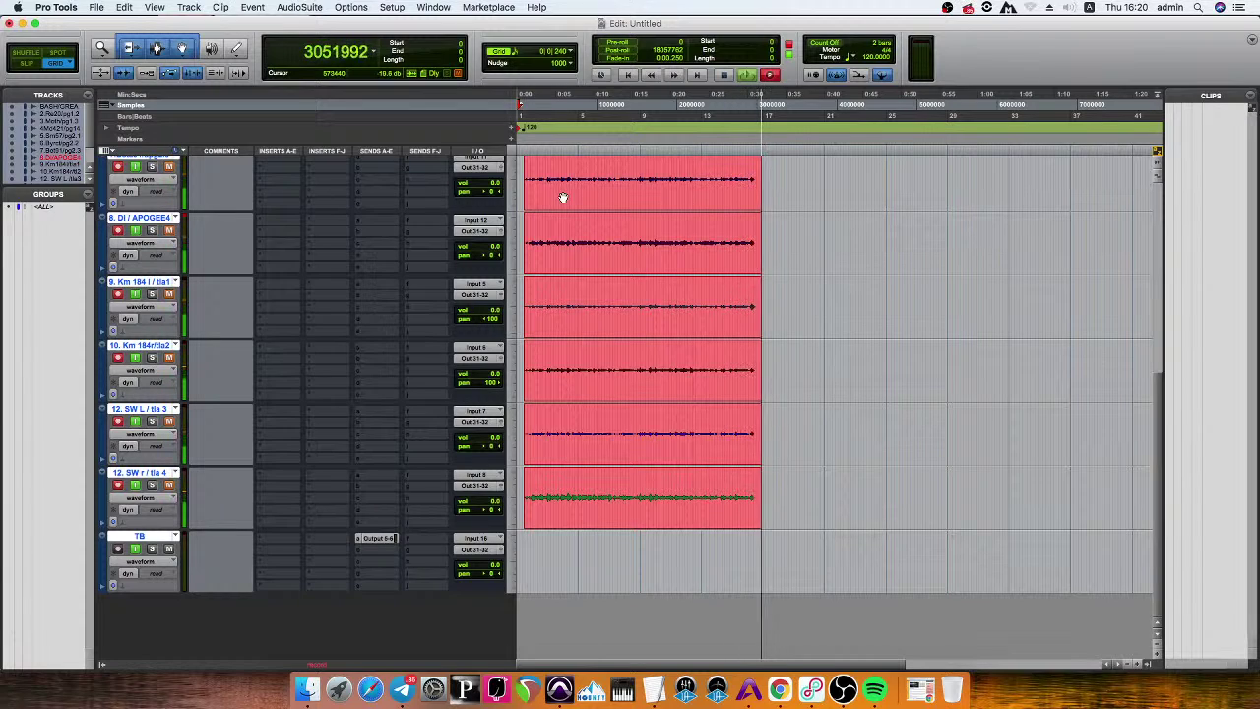
Discard the level-check take and start a new recording on all armed tracks from the session start.
{"action": "key", "text": "super+period"}
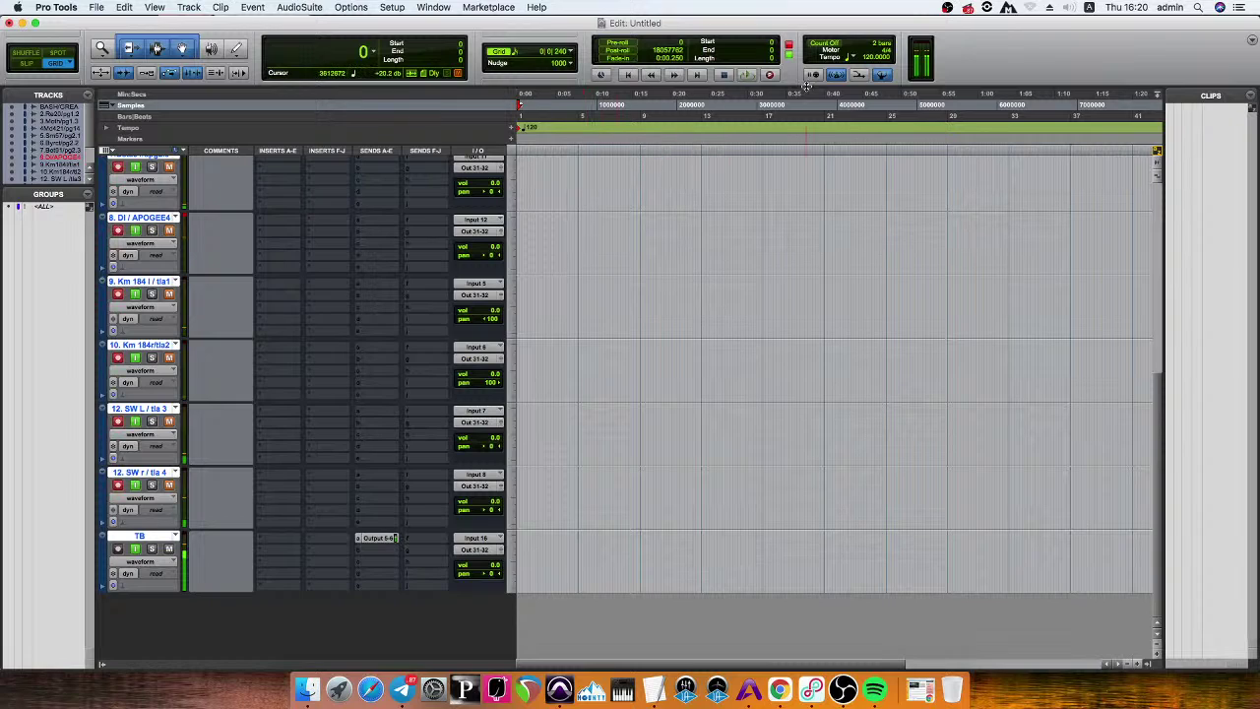
{"action": "key", "text": "super+space"}
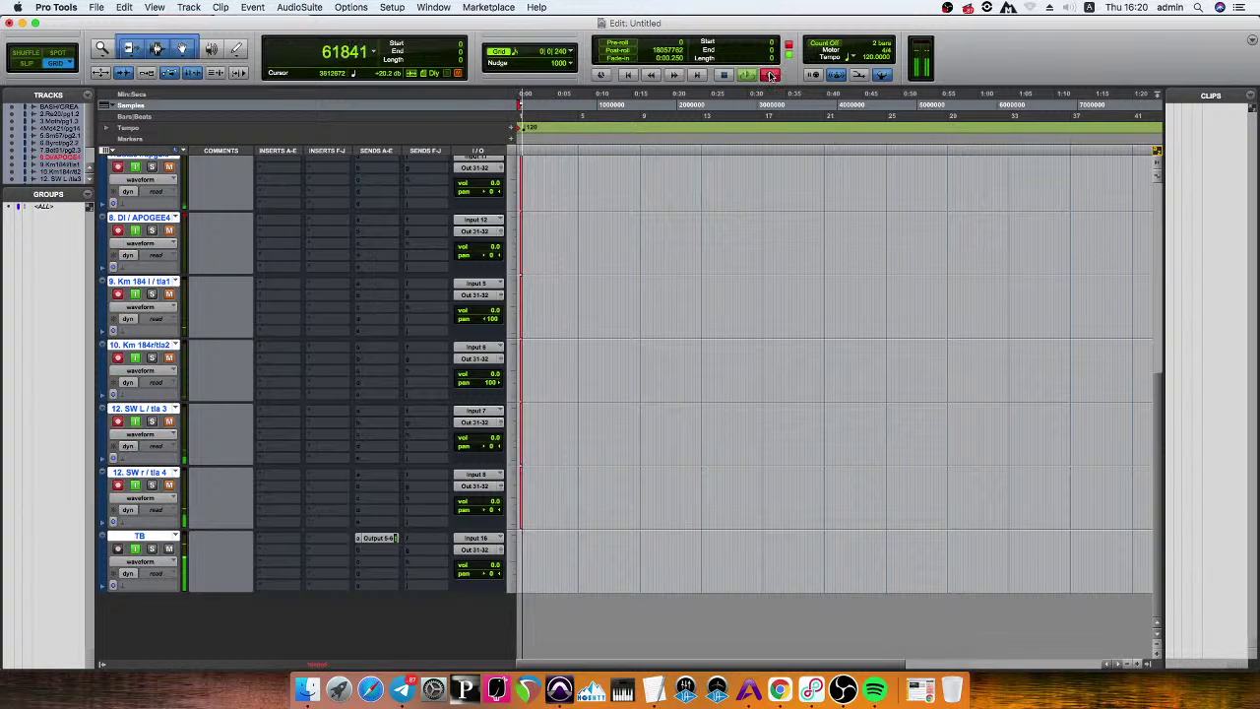
Switch to Telegram, look through the main menu's account section, and show the unread chats.
{"action": "left_click", "coordinate": [415, 689]}
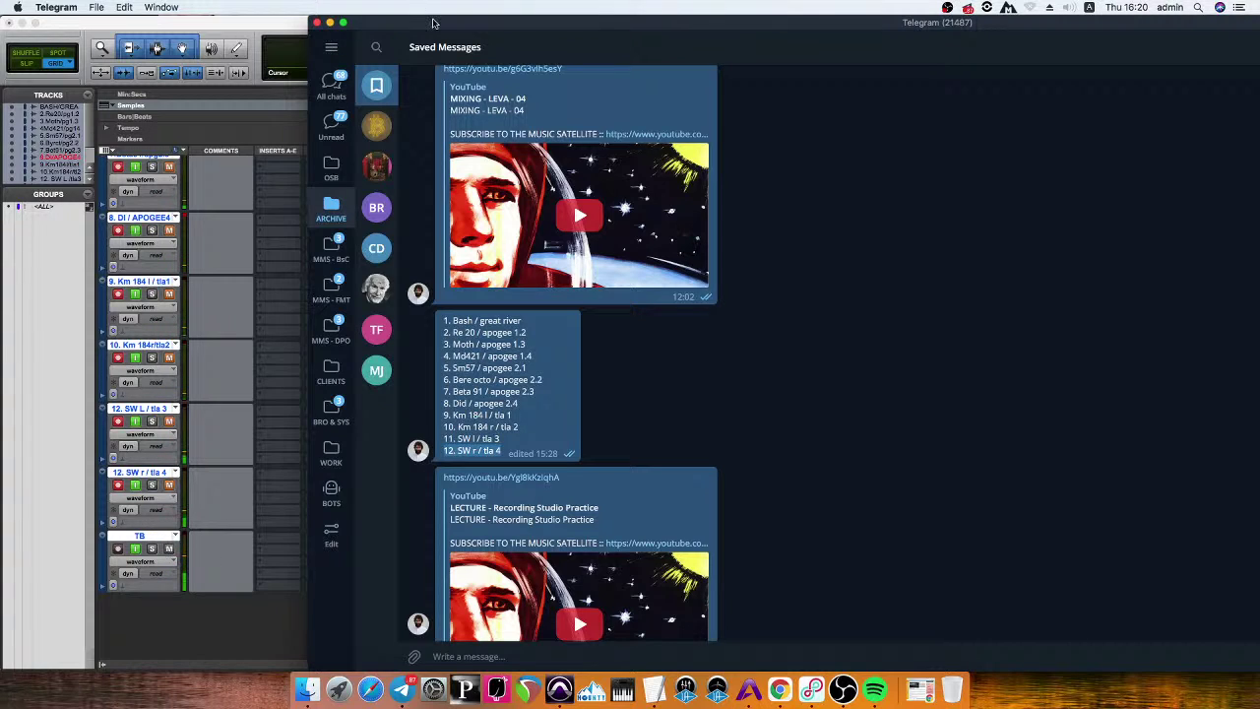
{"action": "left_click", "coordinate": [335, 48]}
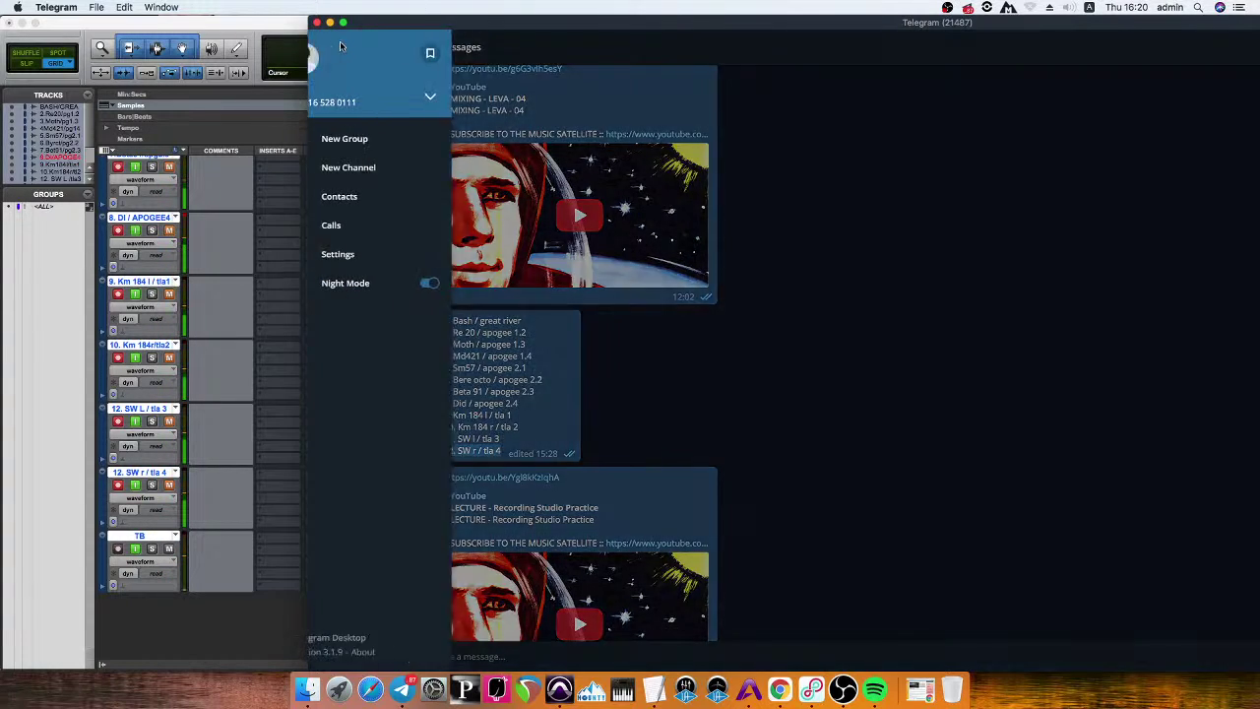
{"action": "left_click", "coordinate": [469, 94]}
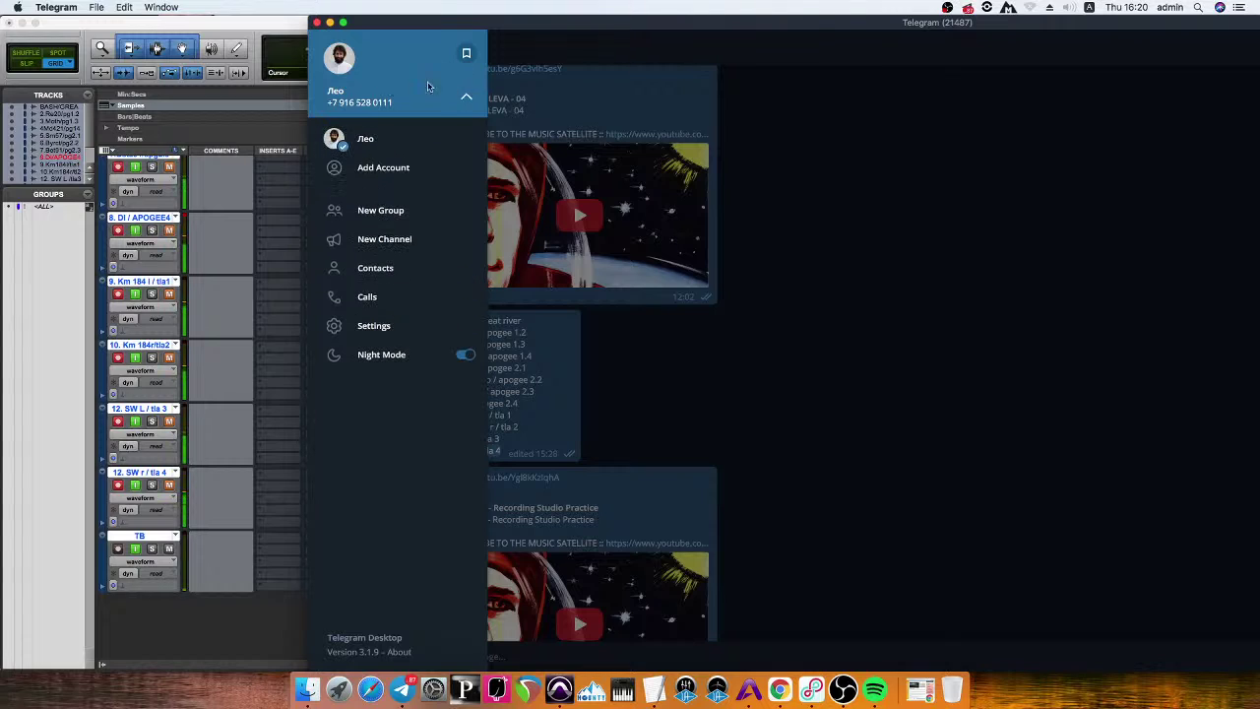
{"action": "left_click", "coordinate": [466, 98]}
{"action": "left_click", "coordinate": [995, 197]}
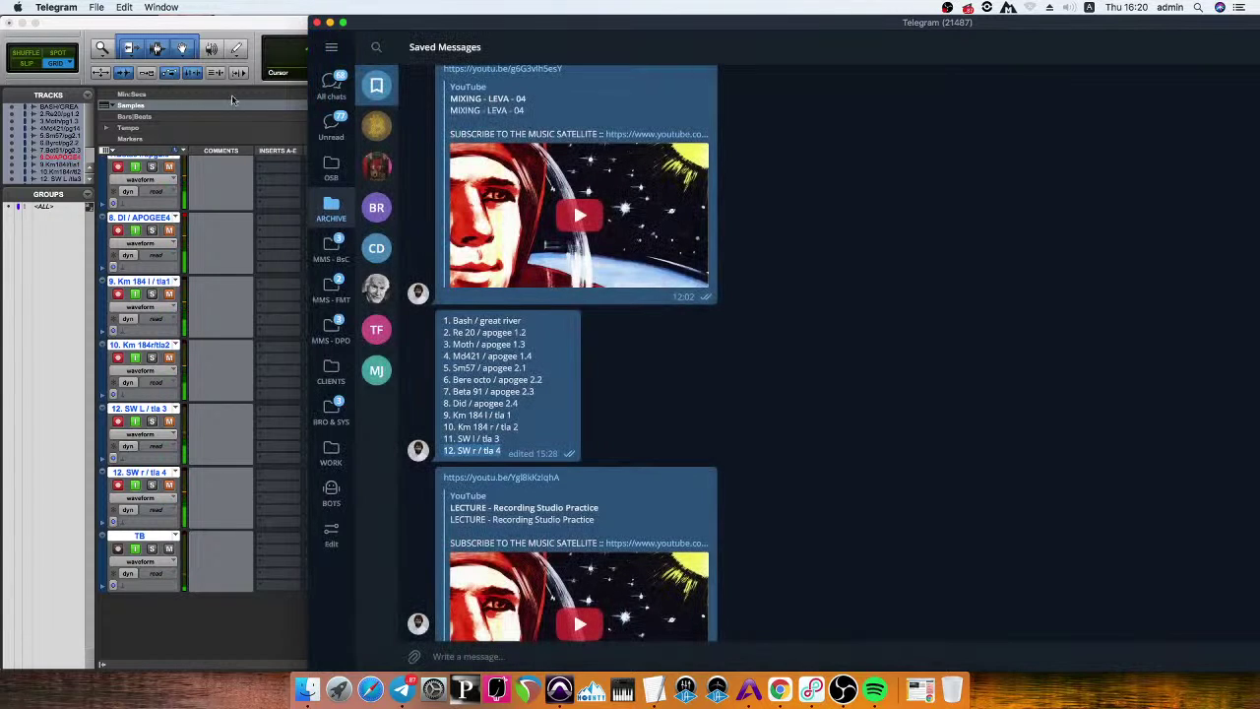
{"action": "left_click", "coordinate": [333, 130]}
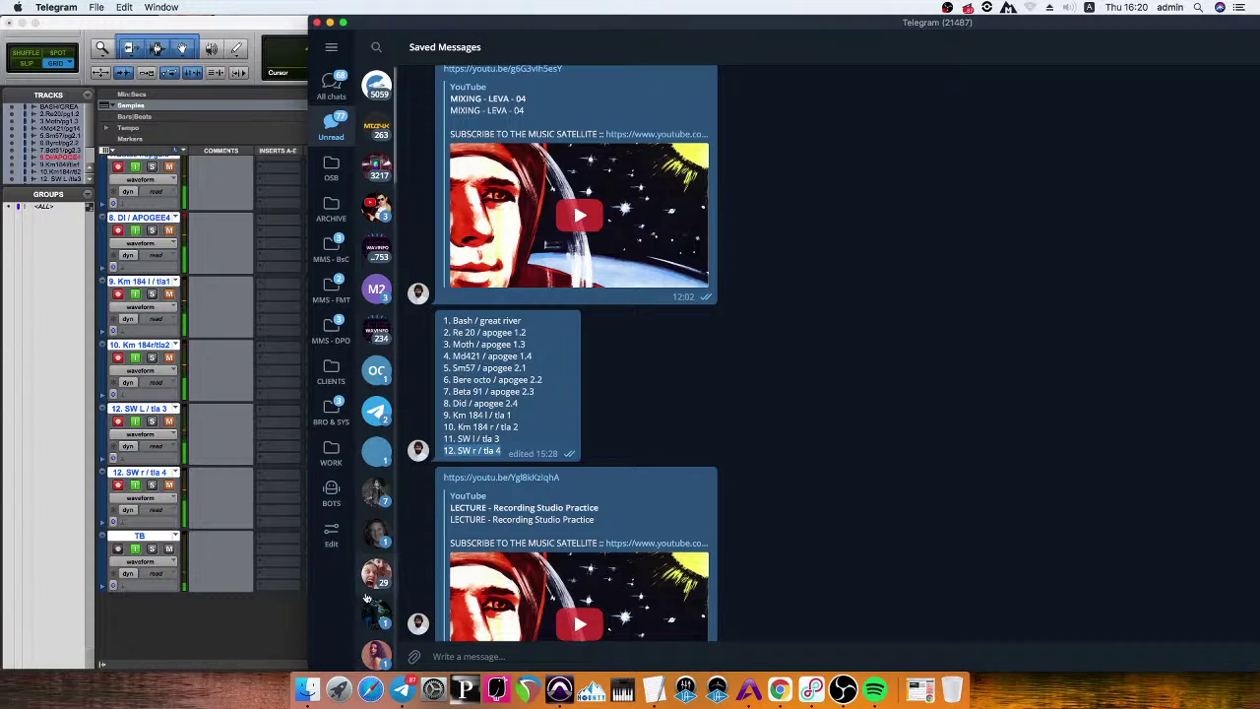
Switch back to Pro Tools, mute the TB track's send to Output 5-6 during the take, and stop the recording.
{"action": "left_click", "coordinate": [266, 34]}
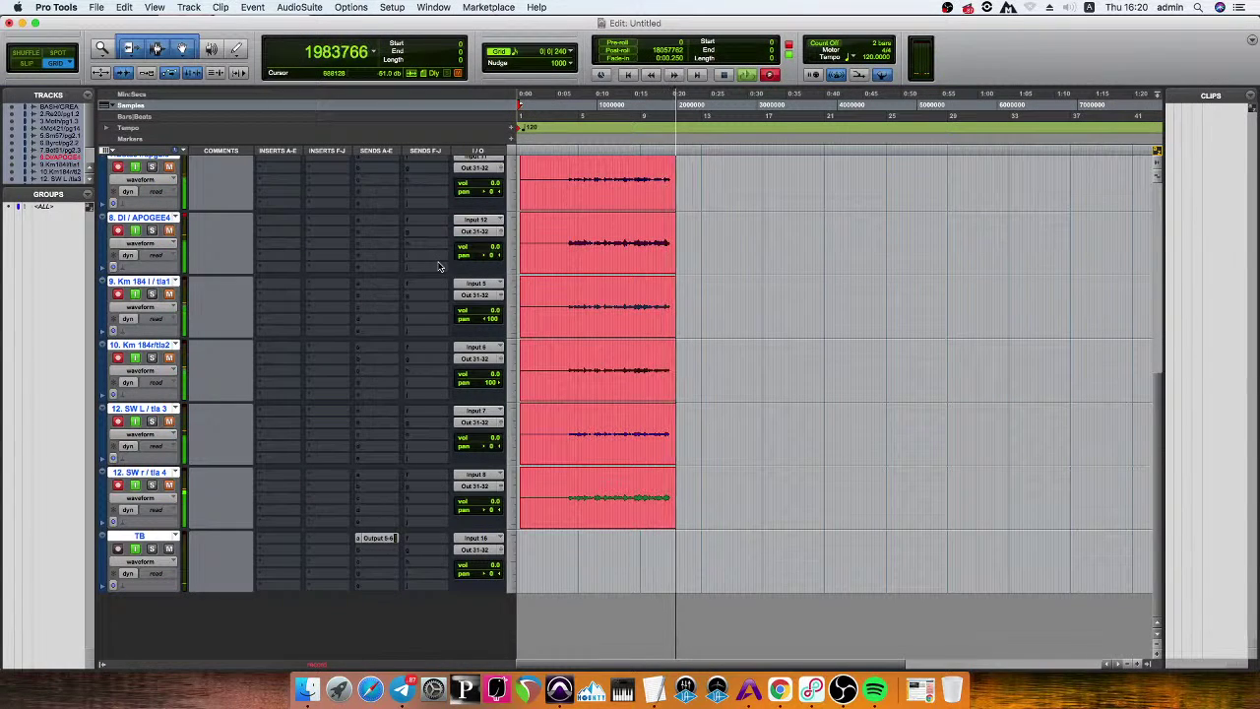
{"action": "right_click", "coordinate": [371, 538]}
{"action": "left_click", "coordinate": [418, 543]}
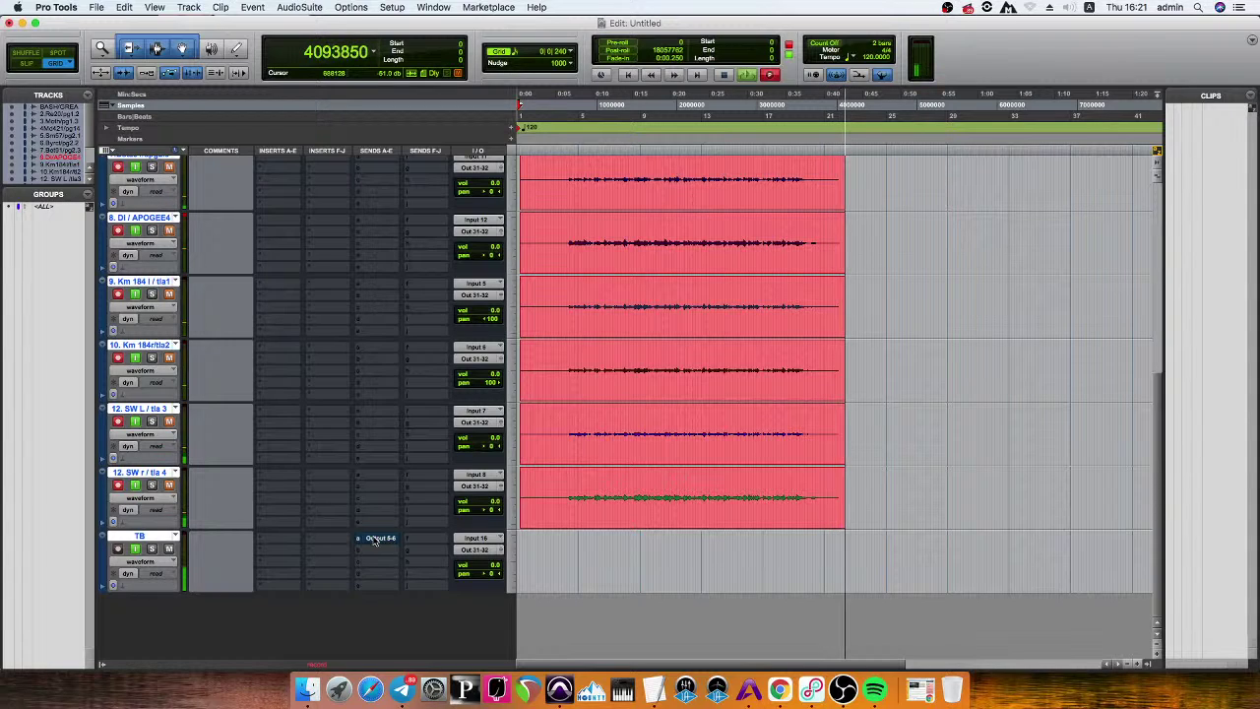
{"action": "key", "text": "space"}
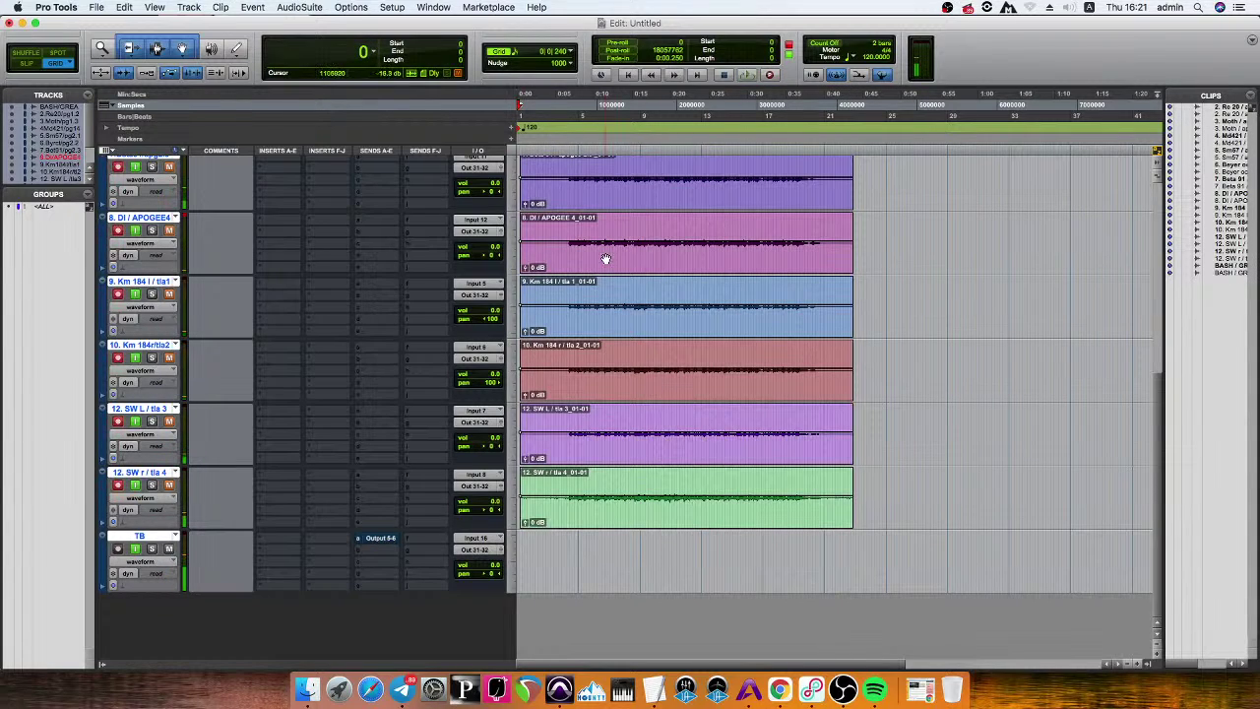
Turn off record arming and input monitoring on the microphone tracks and play the recorded take from sample 661062.
{"action": "scroll", "coordinate": [204, 299], "scroll_direction": "up", "scroll_amount": 10}
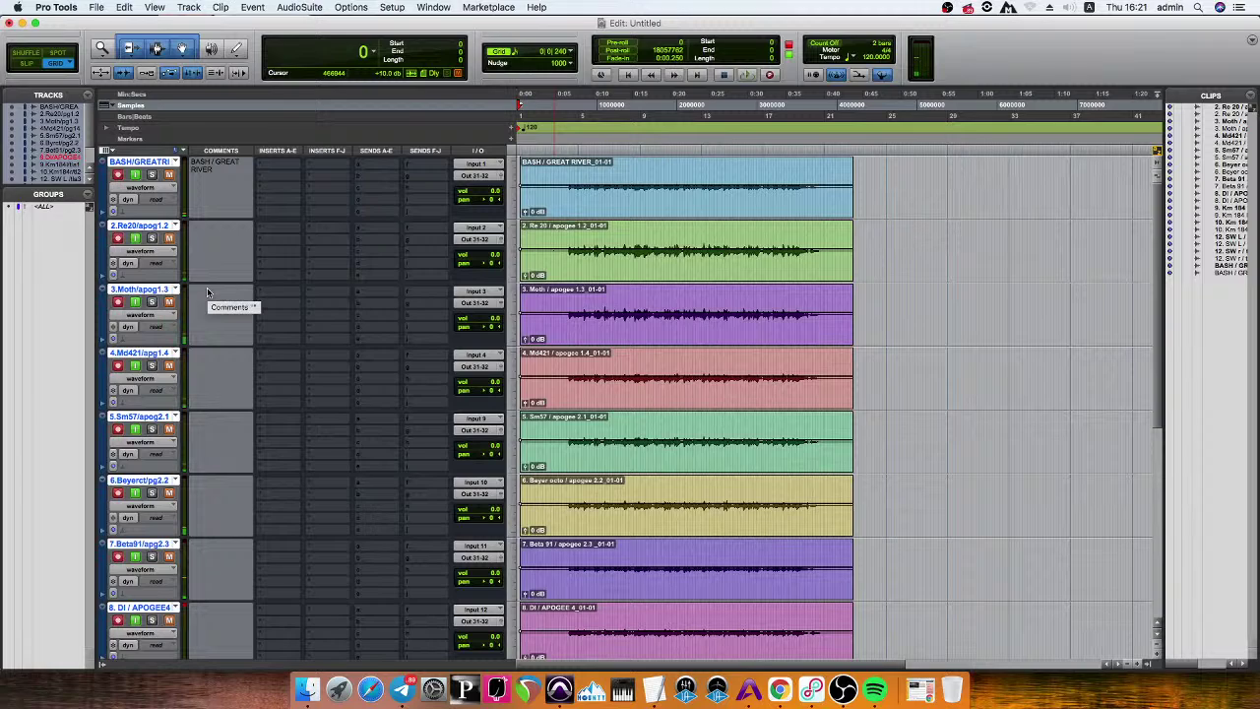
{"action": "key", "text": "XF86AudioRaiseVolume"}
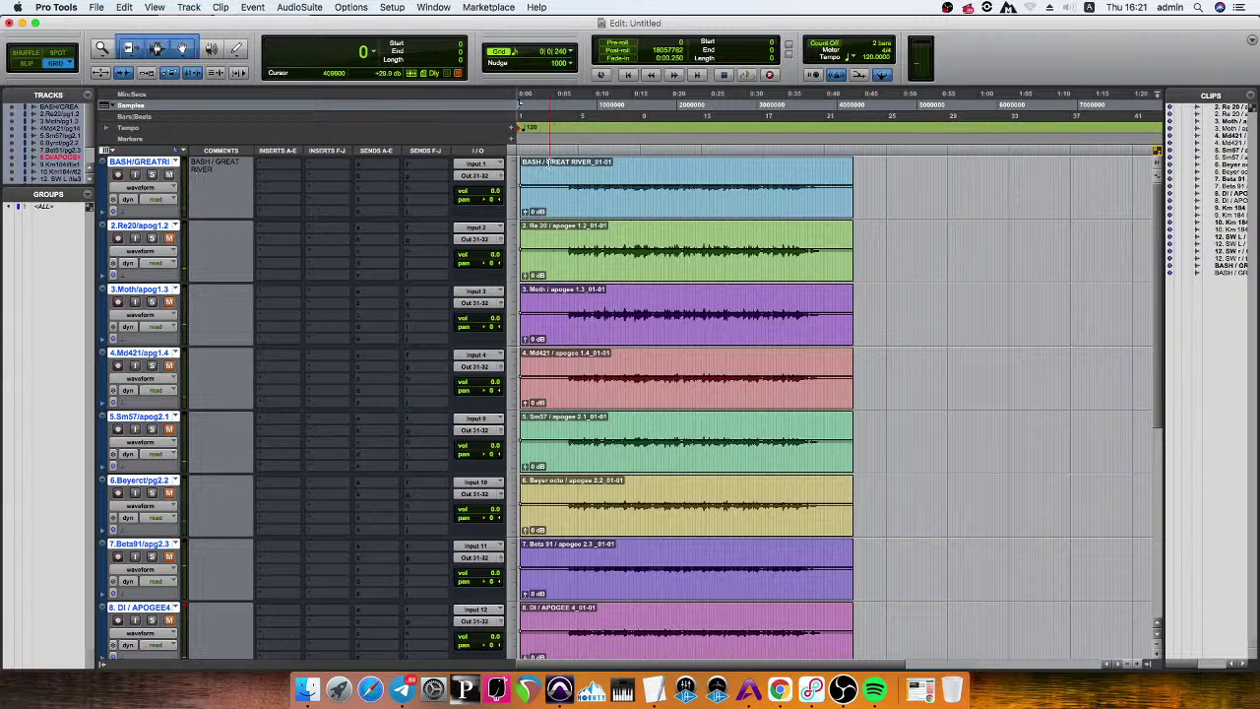
{"action": "key", "text": "space"}
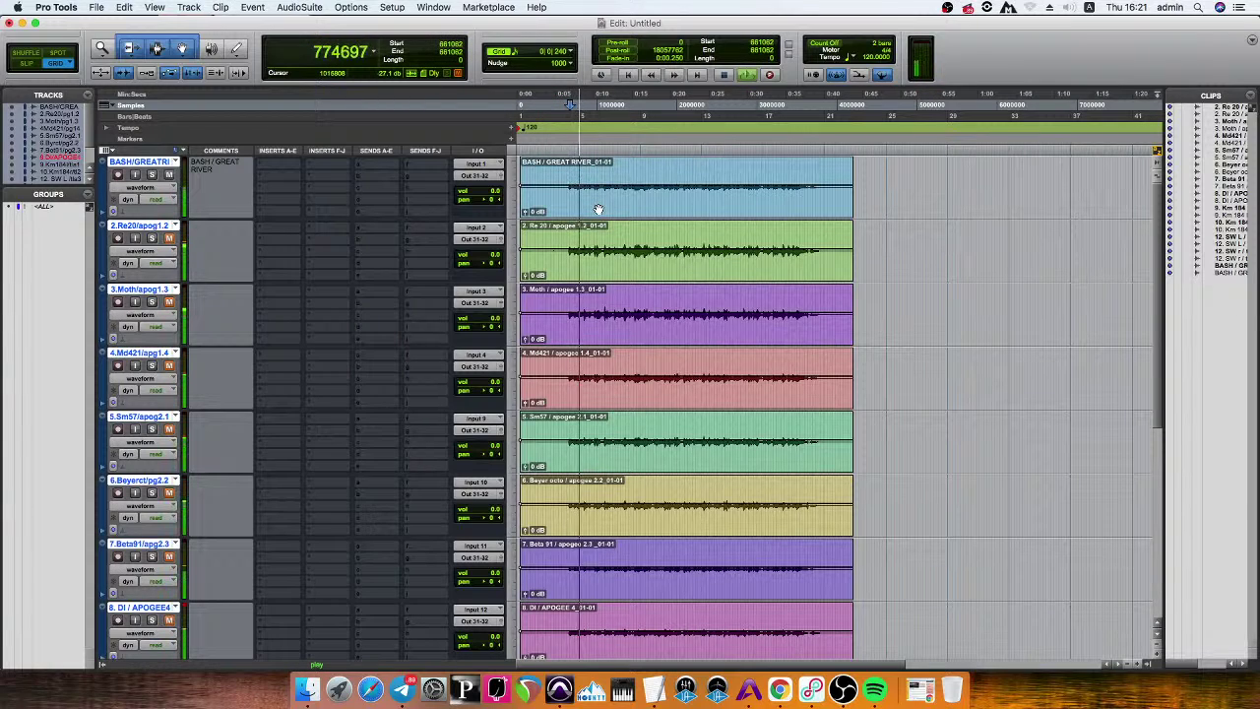
Raise the system volume and audition the multitrack recording from sample 661062.
{"action": "key", "text": "XF86AudioRaiseVolume"}
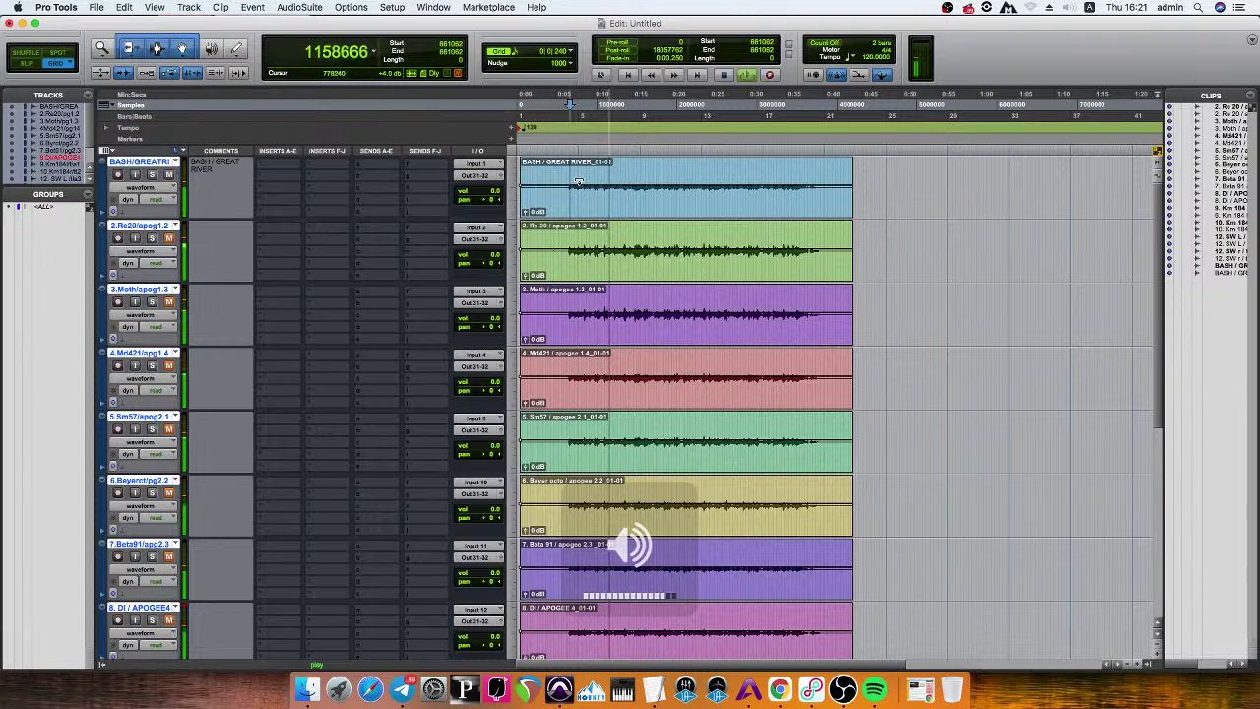
{"action": "key", "text": "space"}
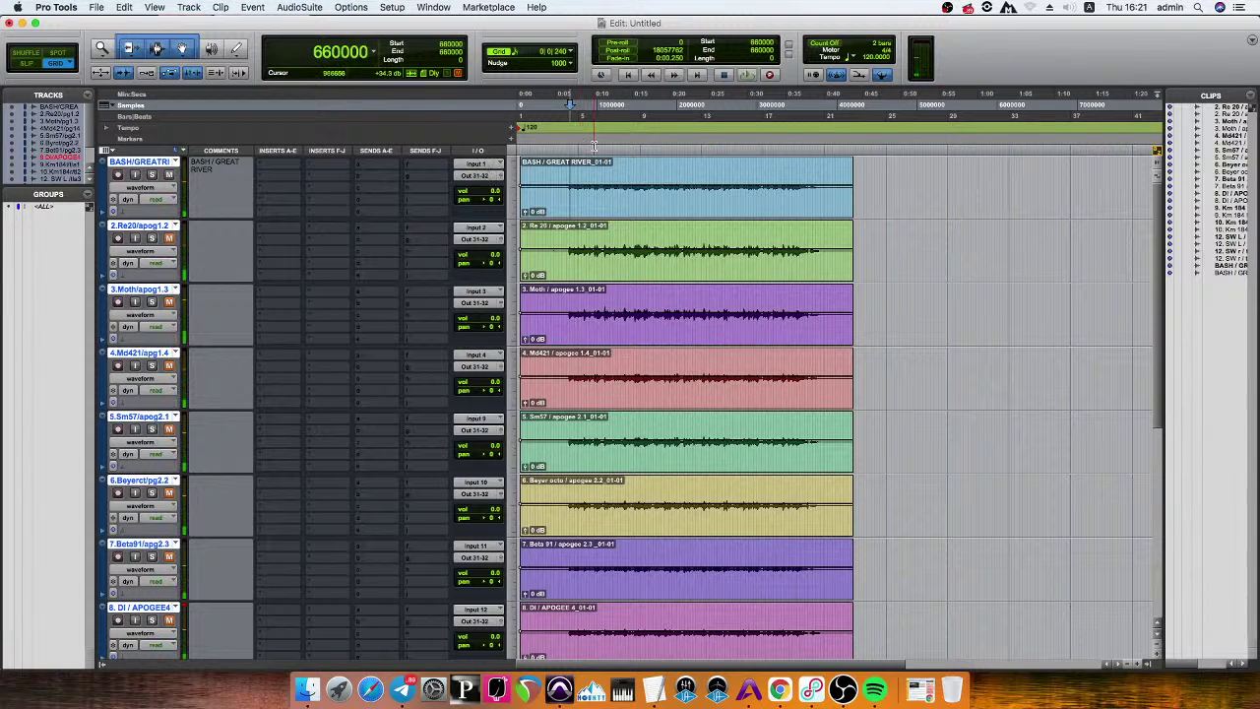
{"action": "scroll", "coordinate": [192, 389], "scroll_direction": "down", "scroll_amount": 5}
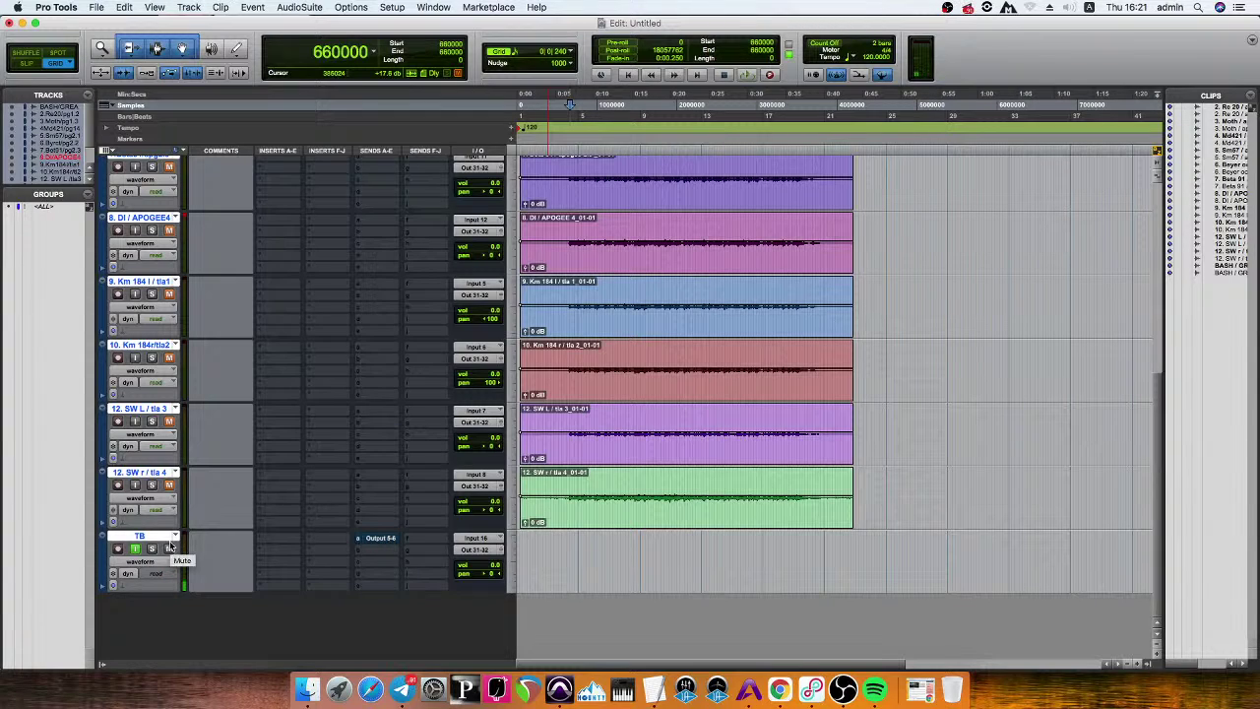
{"action": "key", "text": "XF86AudioRaiseVolume"}
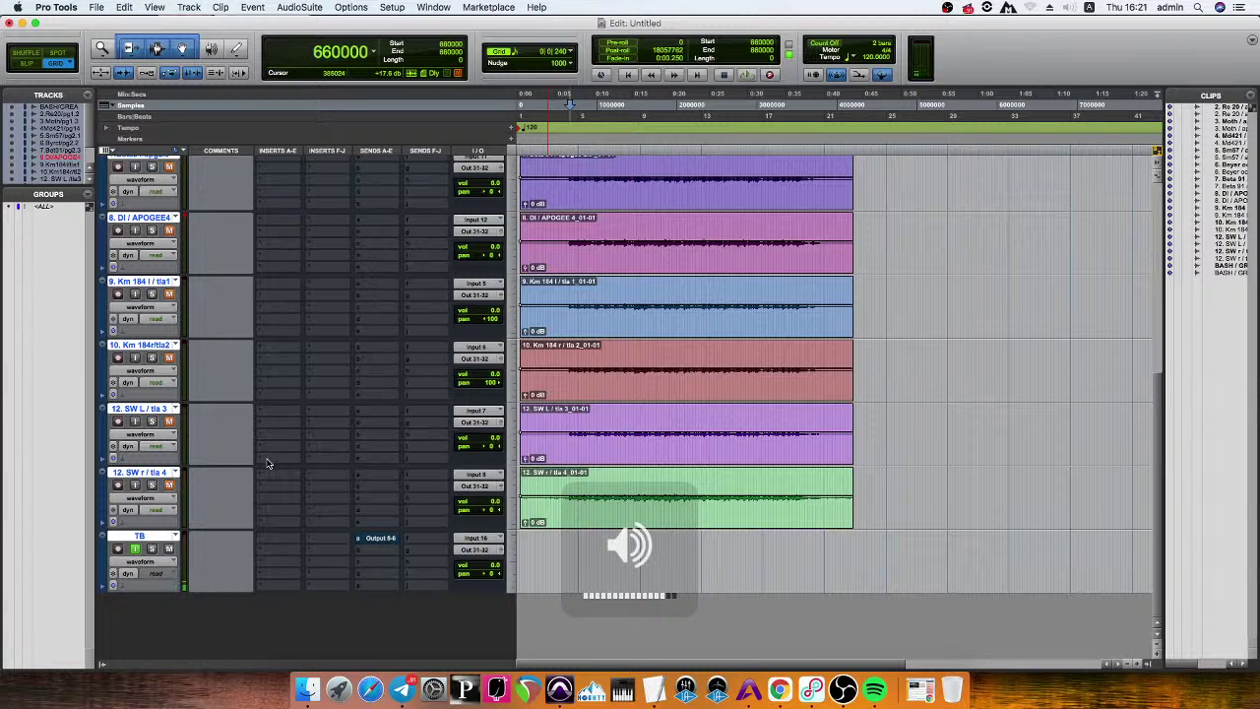
{"action": "scroll", "coordinate": [521, 192], "scroll_direction": "up", "scroll_amount": 10}
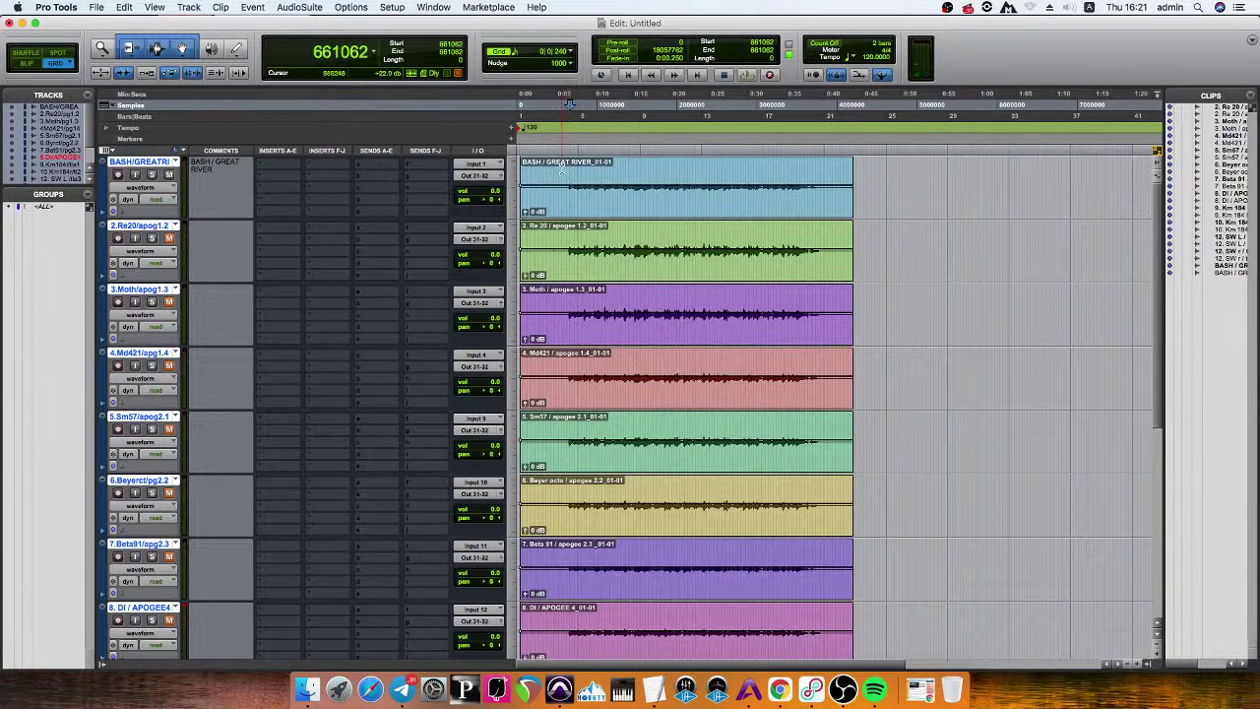
{"action": "key", "text": "space"}
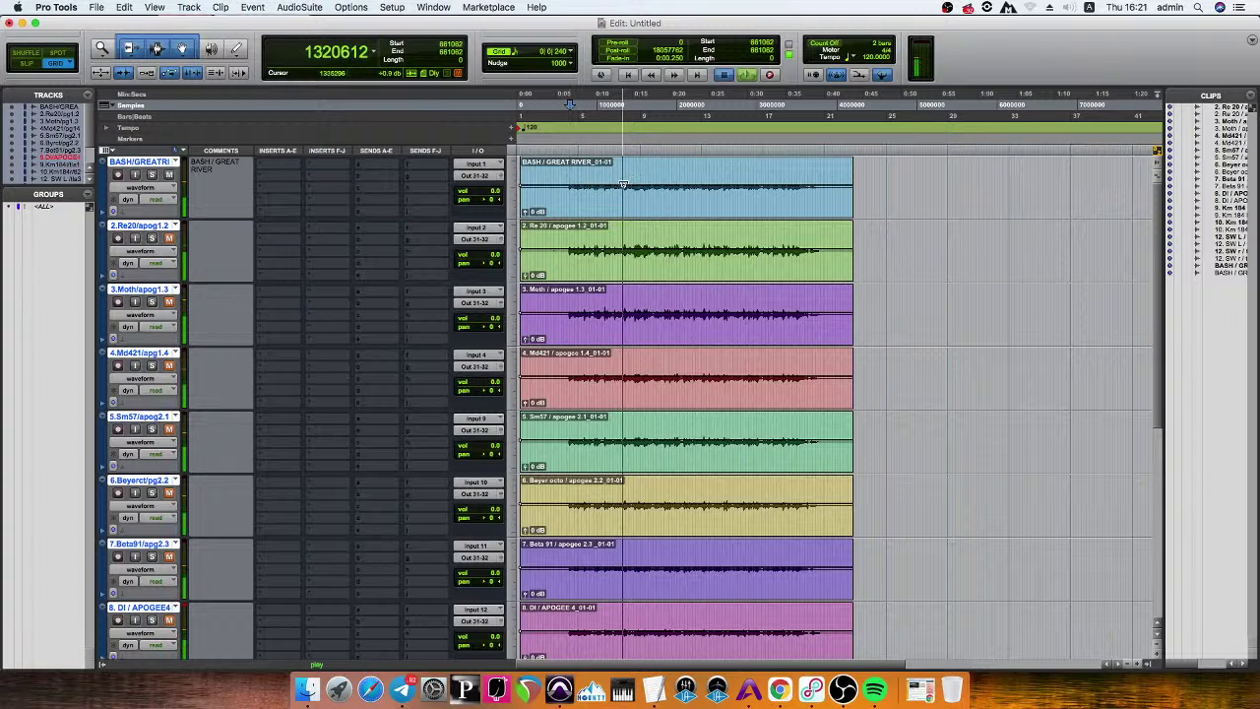
{"action": "key", "text": "space"}
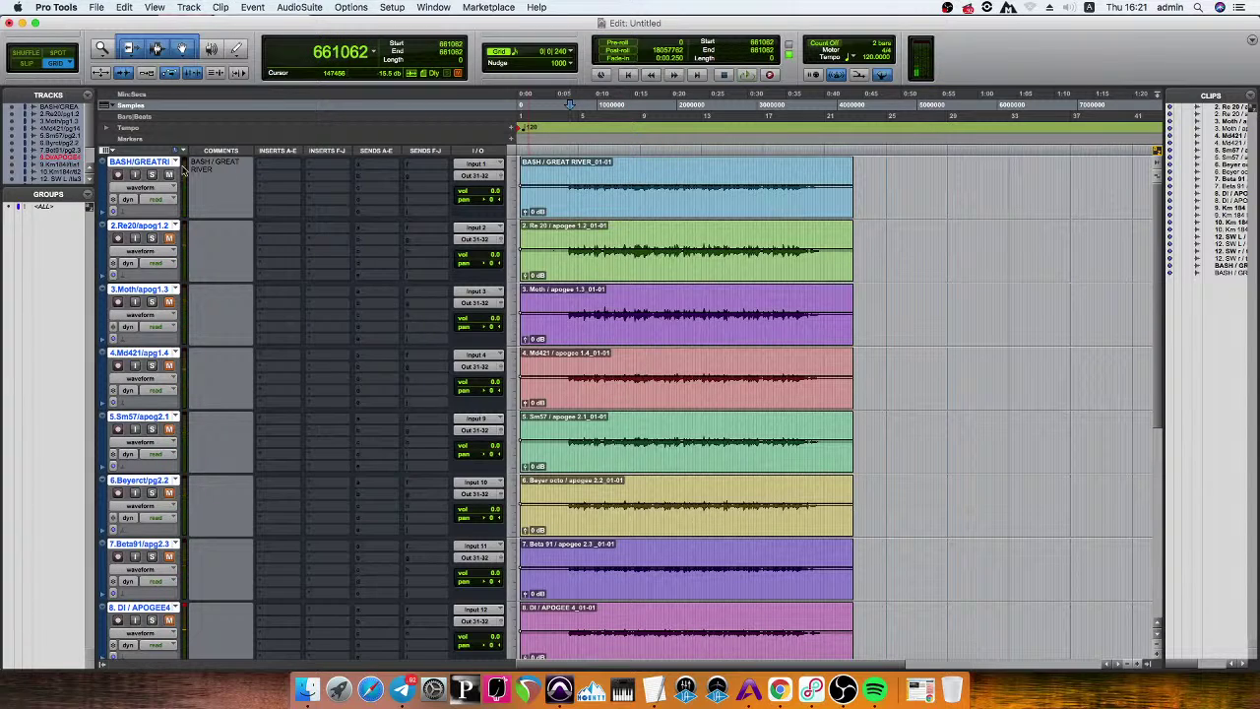
Select only the BASH / GREAT RIVER track, and check the Pro Tools output routing in Loopback before returning to the session.
{"action": "left_click", "coordinate": [148, 162]}
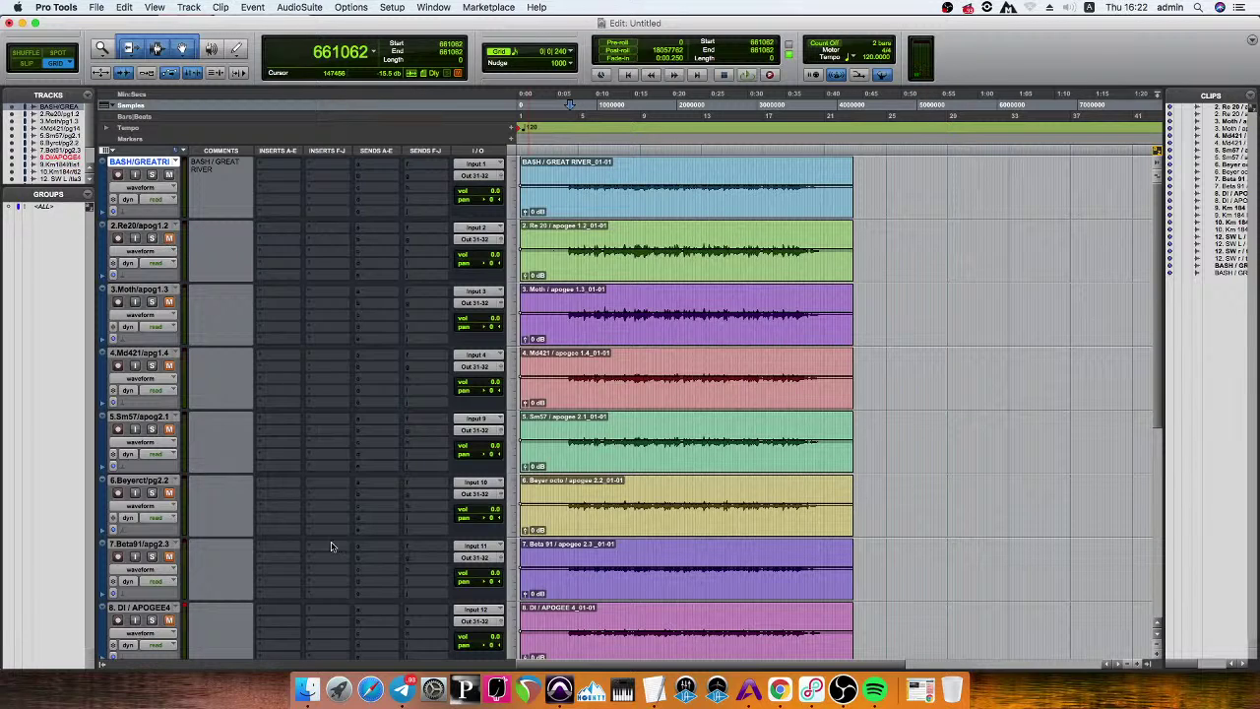
{"action": "scroll", "coordinate": [258, 465], "scroll_direction": "down", "scroll_amount": 10}
{"action": "scroll", "coordinate": [254, 448], "scroll_direction": "up", "scroll_amount": 2}
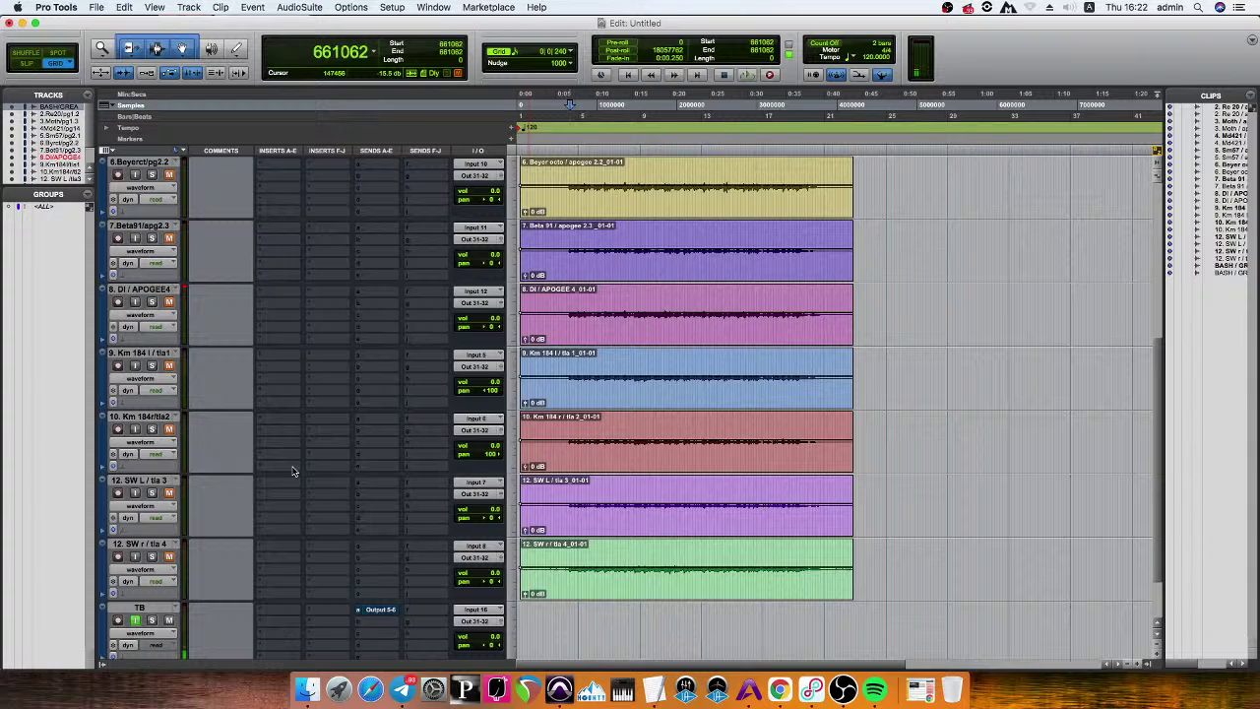
{"action": "scroll", "coordinate": [292, 471], "scroll_direction": "down", "scroll_amount": 2}
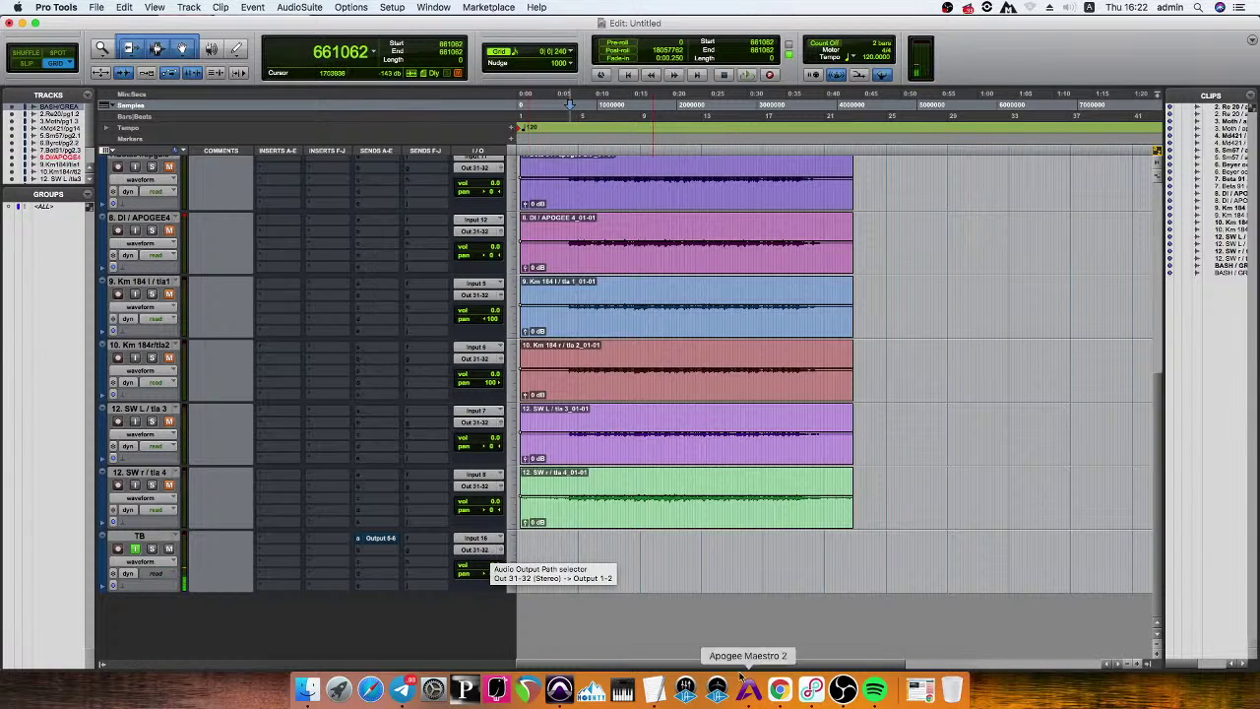
{"action": "left_click", "coordinate": [809, 666]}
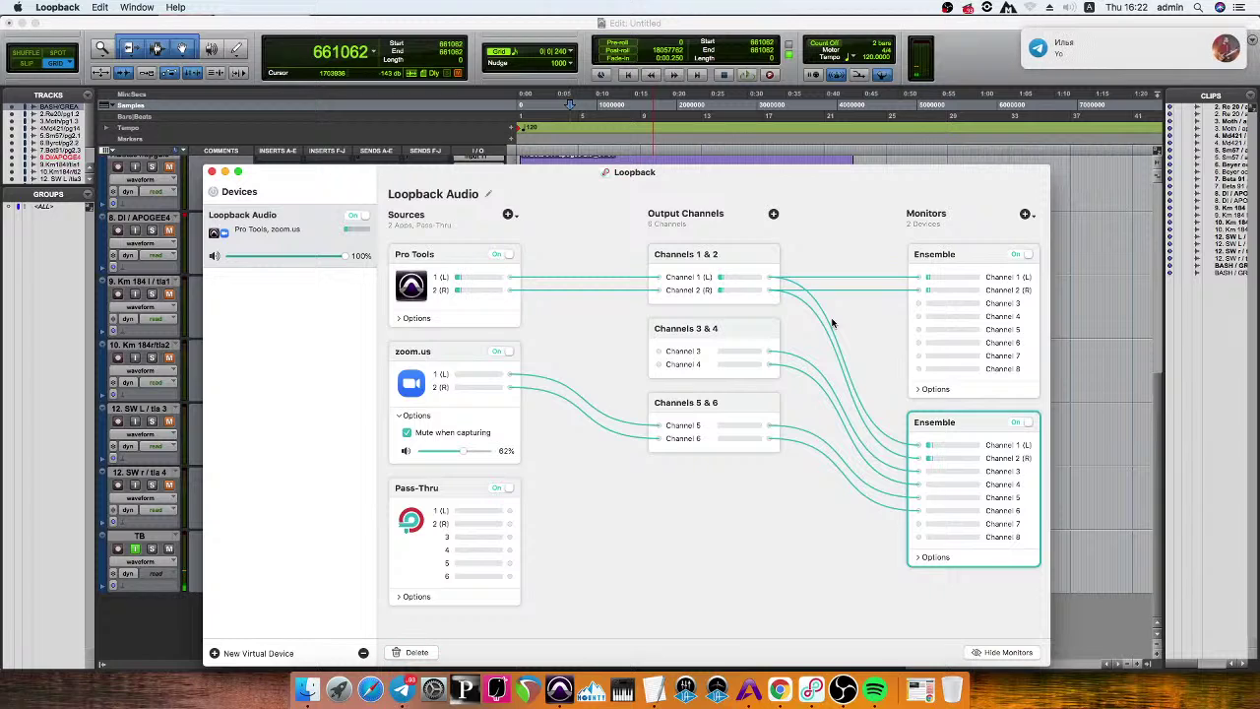
{"action": "left_click", "coordinate": [1020, 42]}
Audition the take and raise the clip gain of the BASH / GREAT RIVER clip to +6.0 dB.
{"action": "key", "text": "space"}
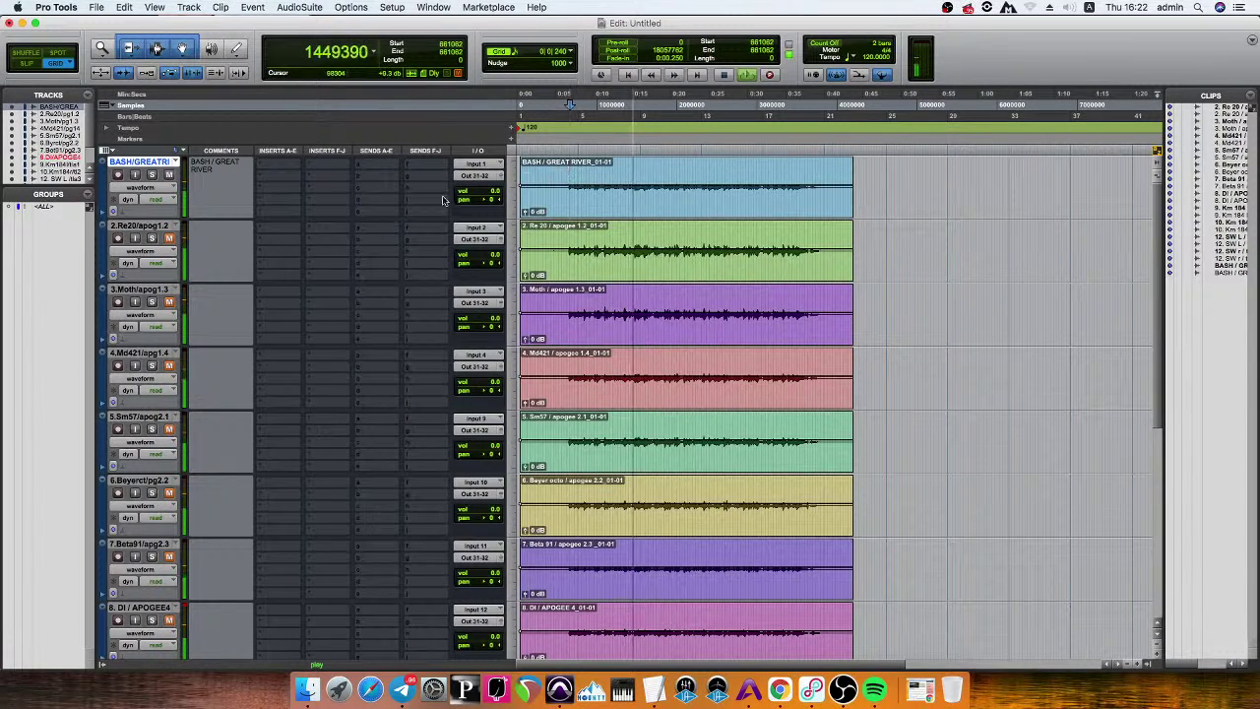
{"action": "key", "text": "space"}
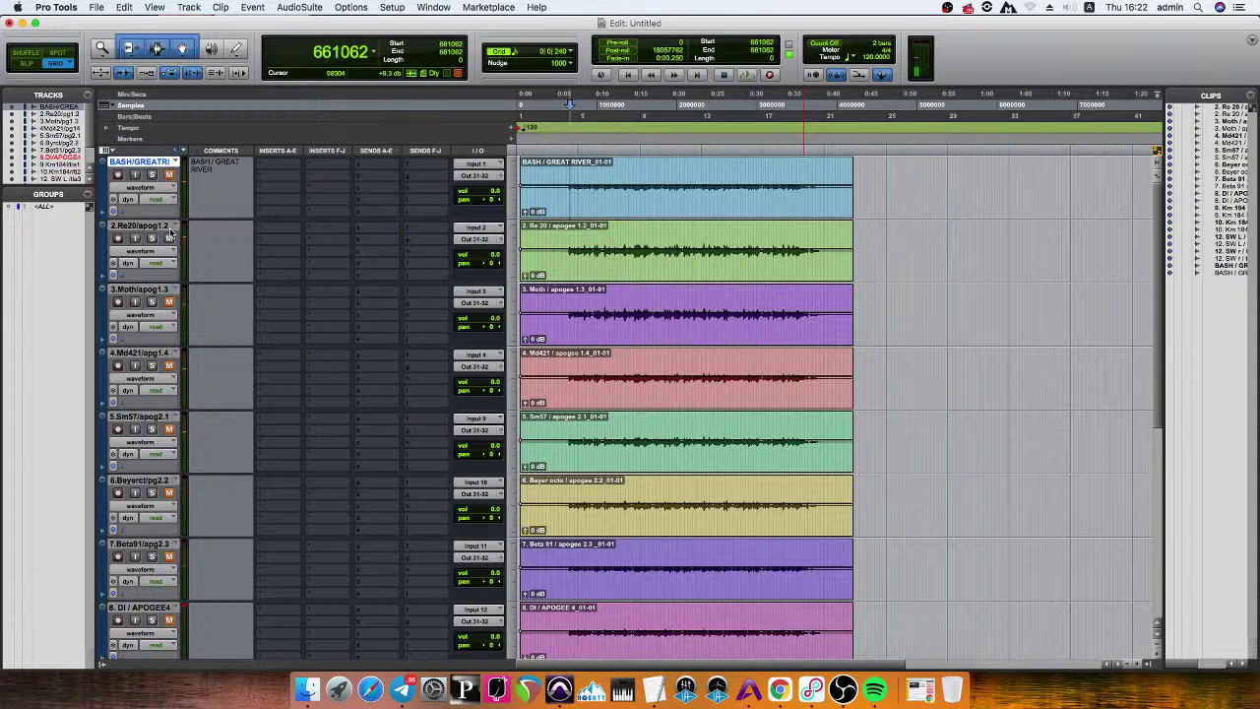
{"action": "key", "text": "space"}
{"action": "left_click", "coordinate": [588, 204]}
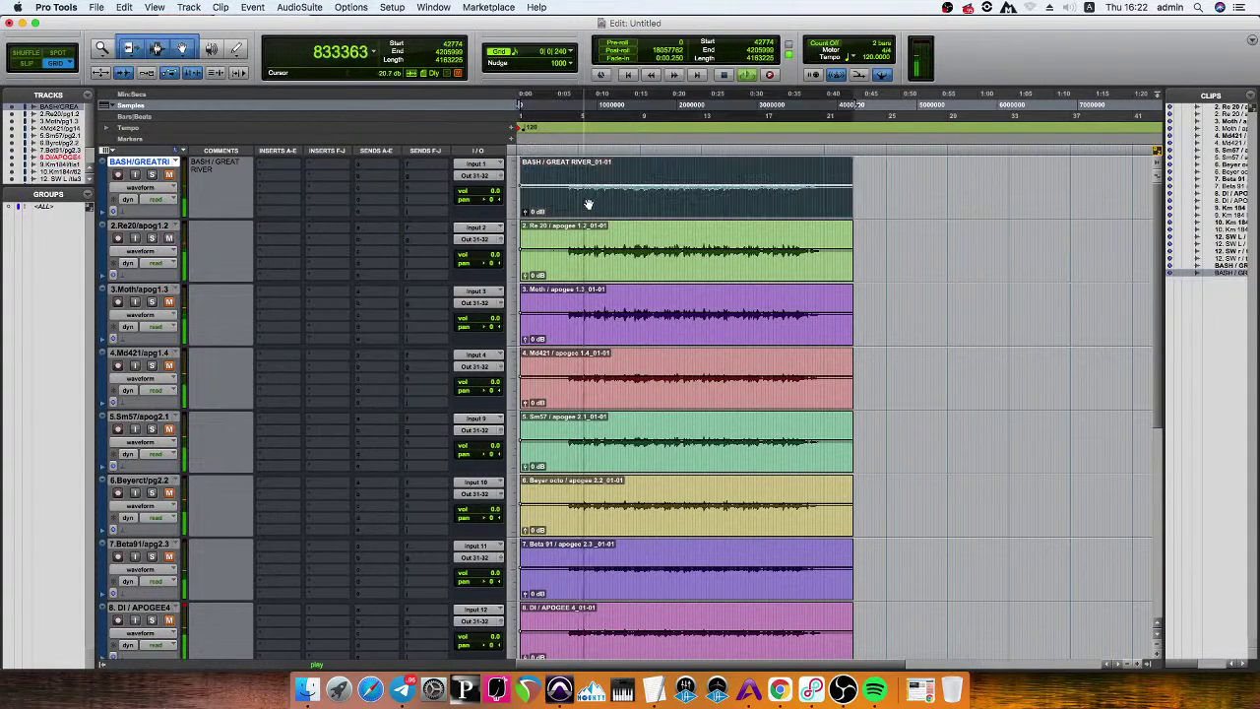
{"action": "left_click_drag", "start_coordinate": [587, 189], "coordinate": [583, 183]}
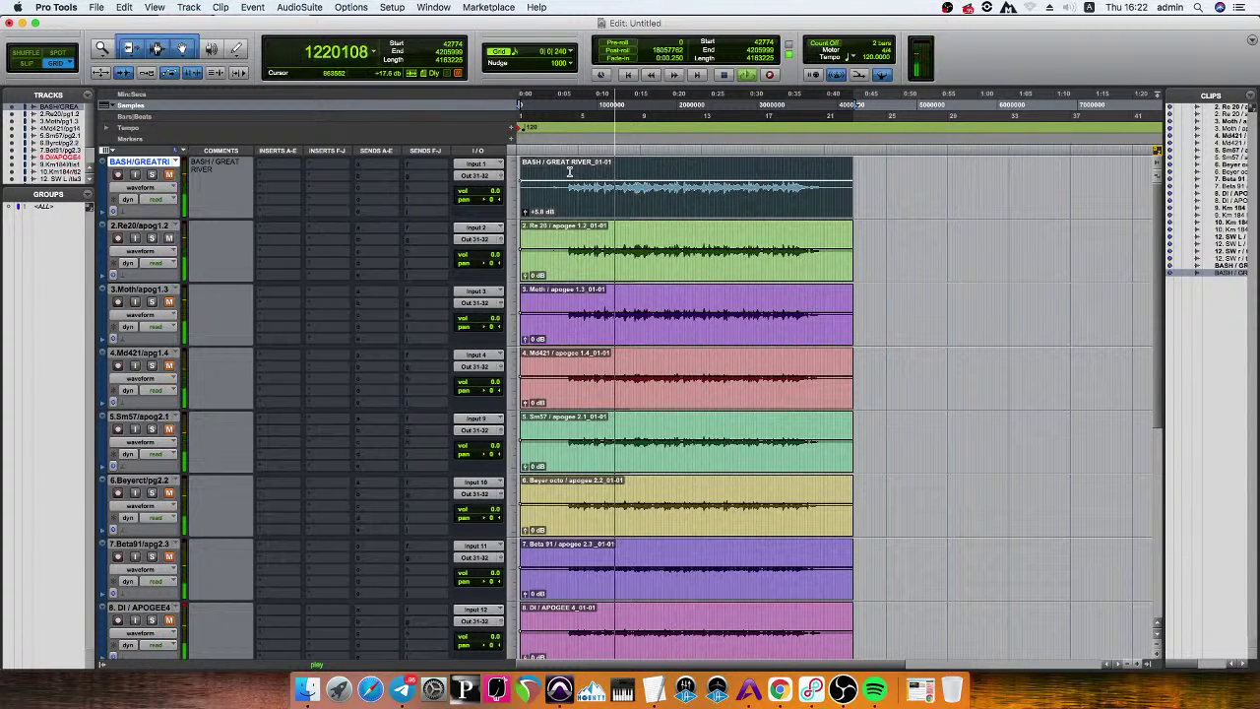
{"action": "left_click", "coordinate": [569, 171]}
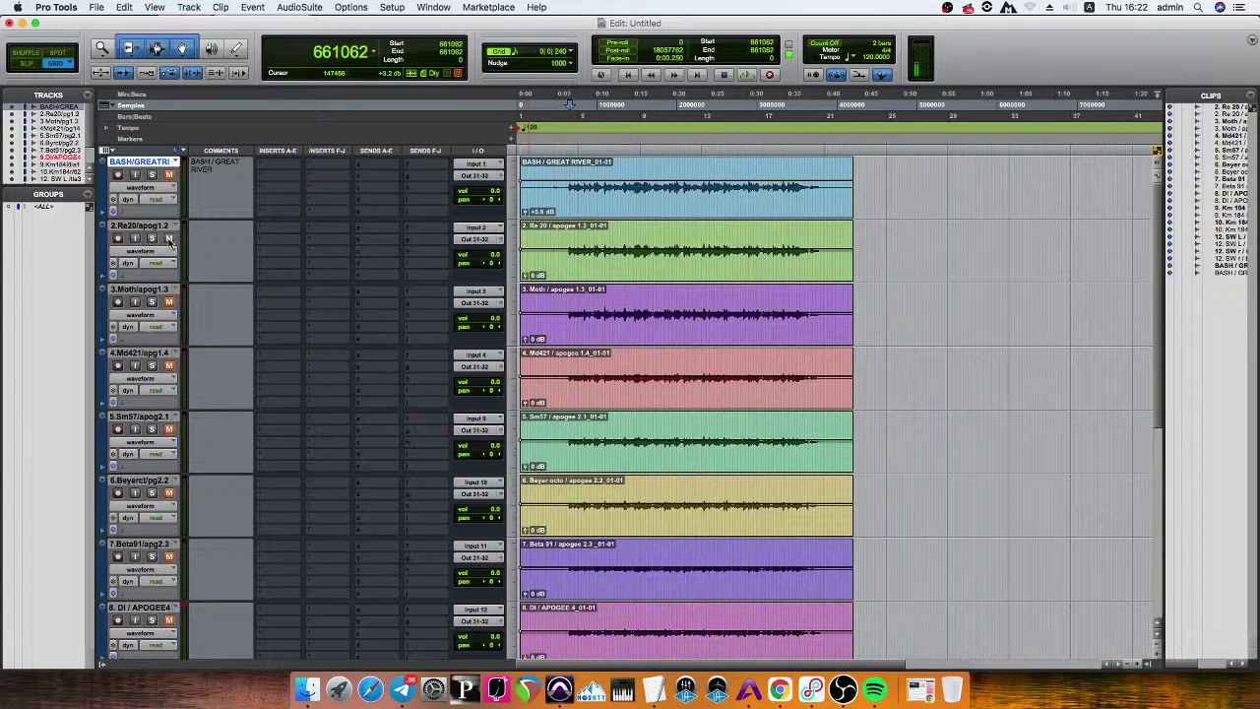
{"action": "left_click_drag", "start_coordinate": [568, 183], "coordinate": [568, 181]}
Compare the loudness of the BASH / GREAT RIVER and Re20 tracks by playing the same passage with alternating mutes.
{"action": "key", "text": "space"}
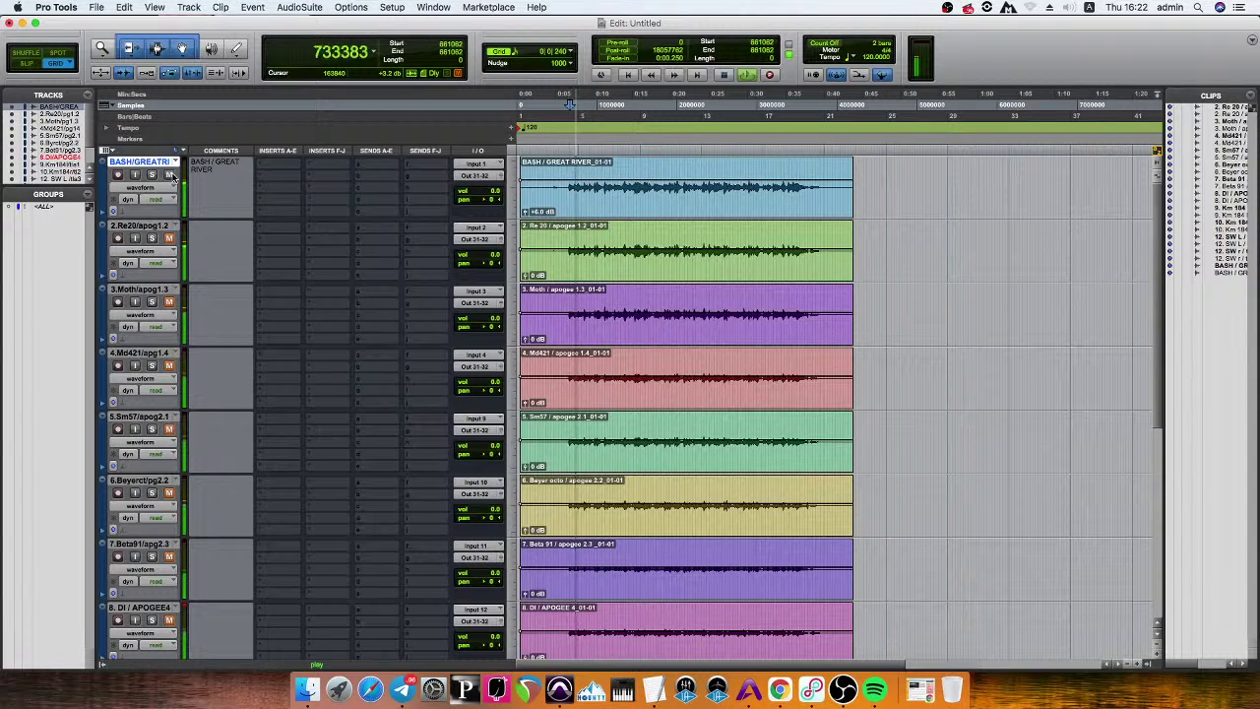
{"action": "key", "text": "space"}
{"action": "left_click", "coordinate": [169, 237]}
{"action": "key", "text": "space"}
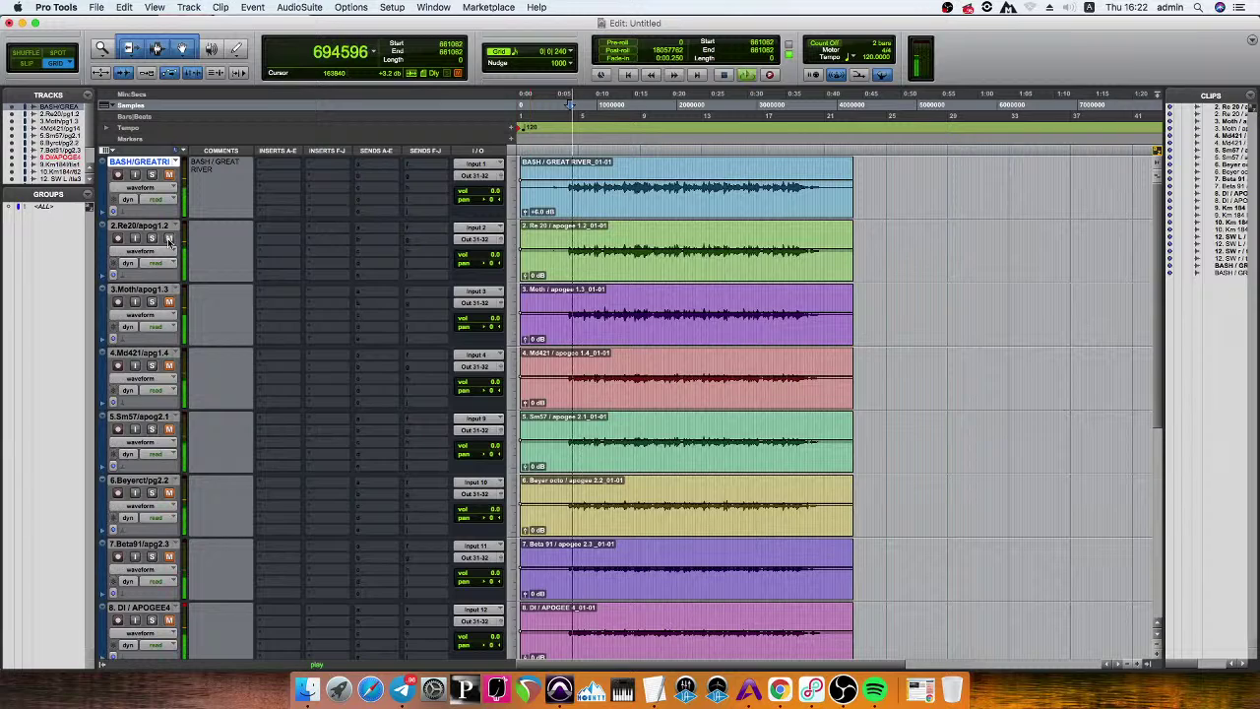
{"action": "key", "text": "space"}
Set the BASH / GREAT RIVER clip gain to +6.3 dB and audition its level against the Re20 track.
{"action": "double_click", "coordinate": [618, 182]}
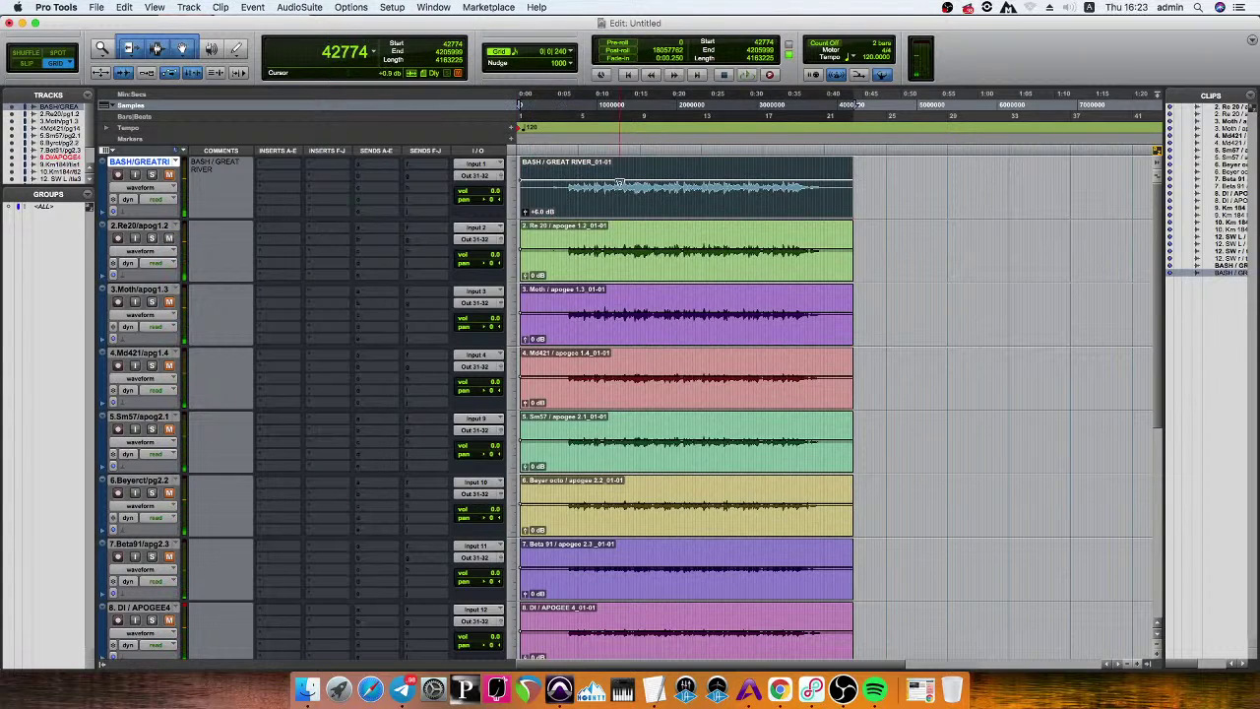
{"action": "left_click", "coordinate": [565, 169]}
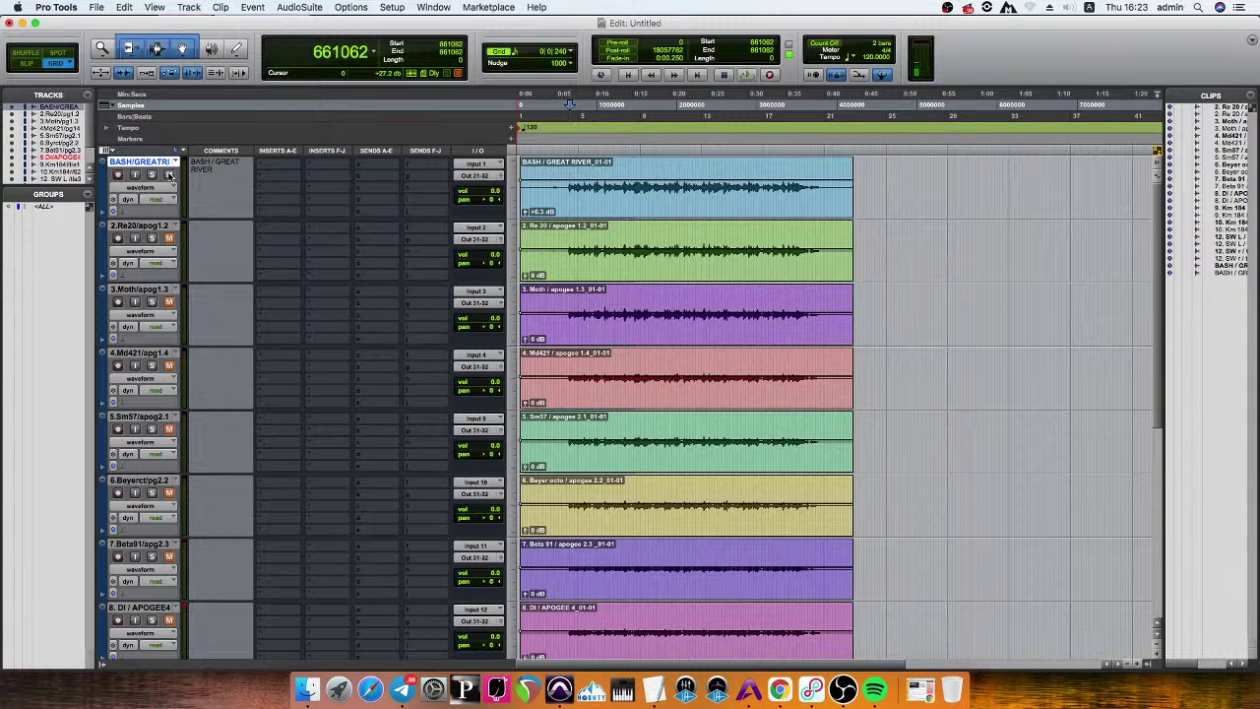
{"action": "key", "text": "space"}
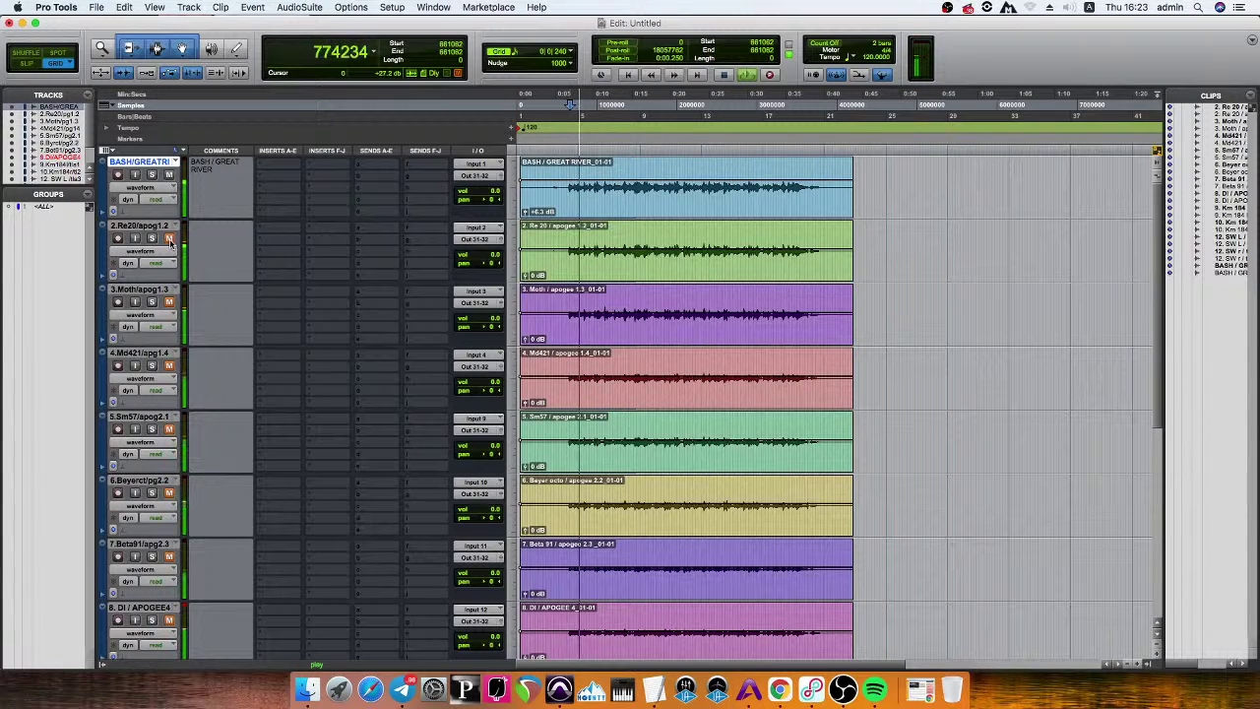
{"action": "key", "text": "space"}
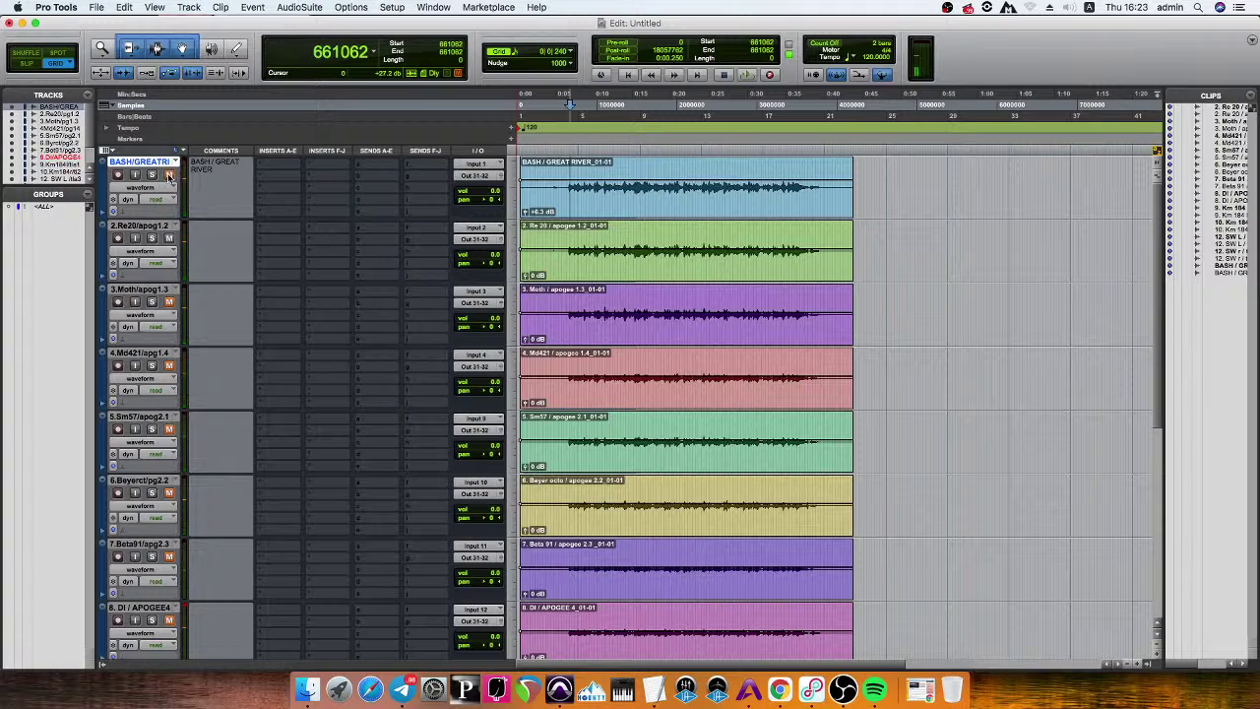
{"action": "key", "text": "space"}
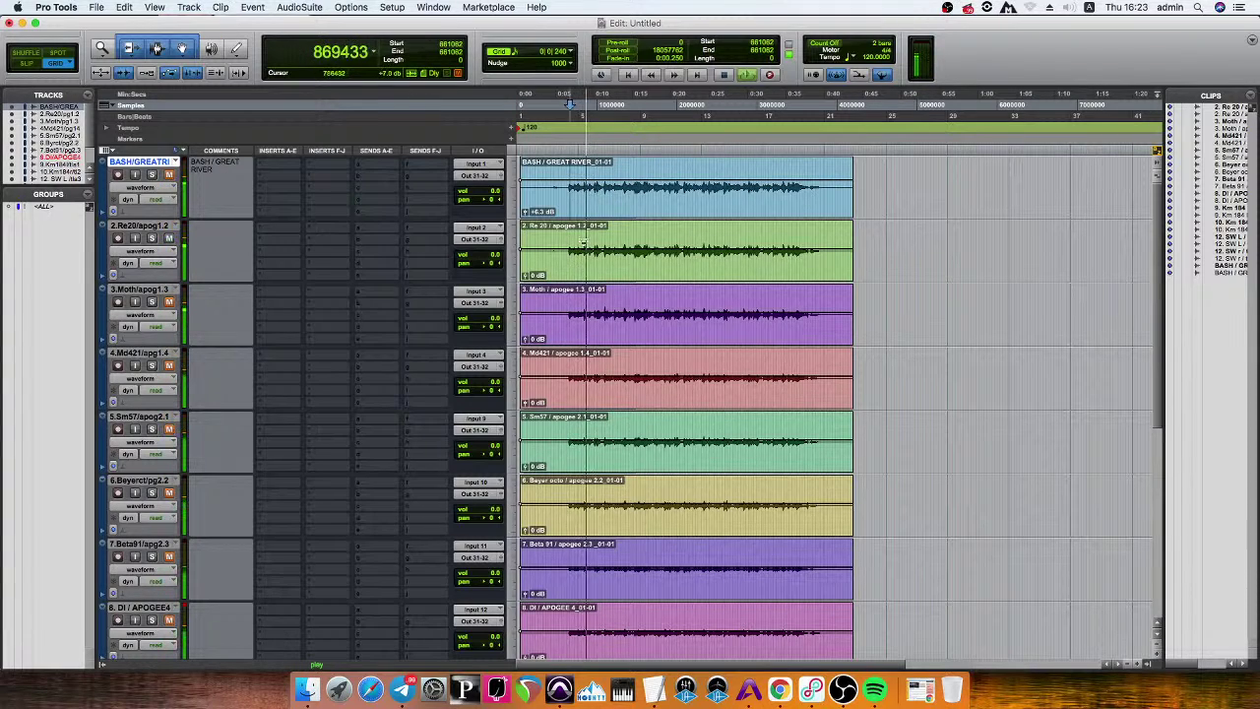
Move the playback start to sample 1440000 and compare the BASH / GREAT RIVER and Re20 tracks with alternating mutes.
{"action": "left_click", "coordinate": [631, 230]}
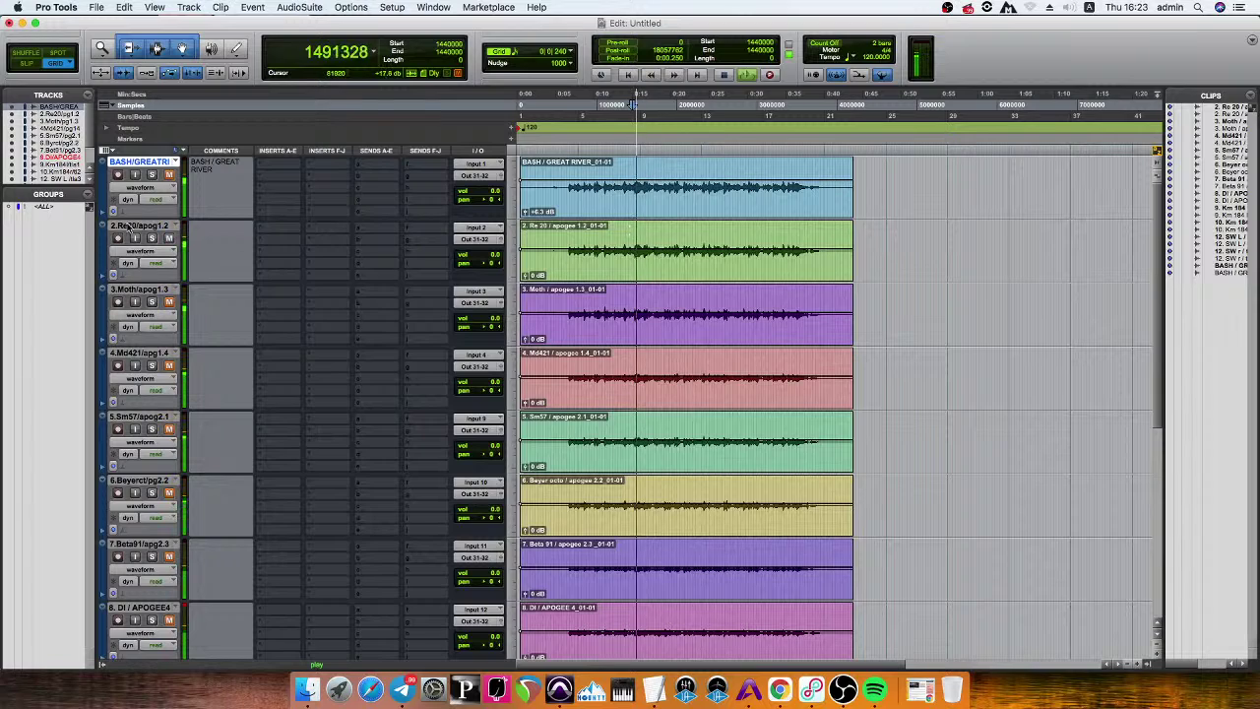
{"action": "key", "text": "space"}
{"action": "key", "text": "space"}
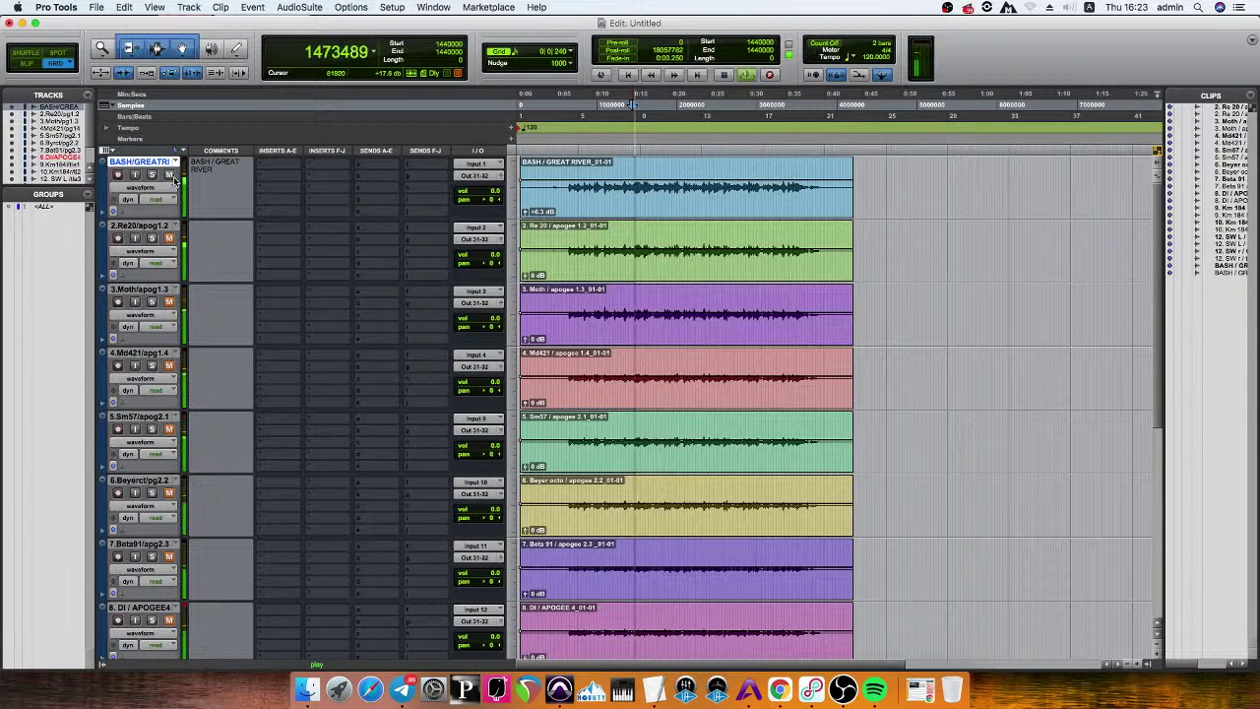
{"action": "key", "text": "space"}
{"action": "key", "text": "space"}
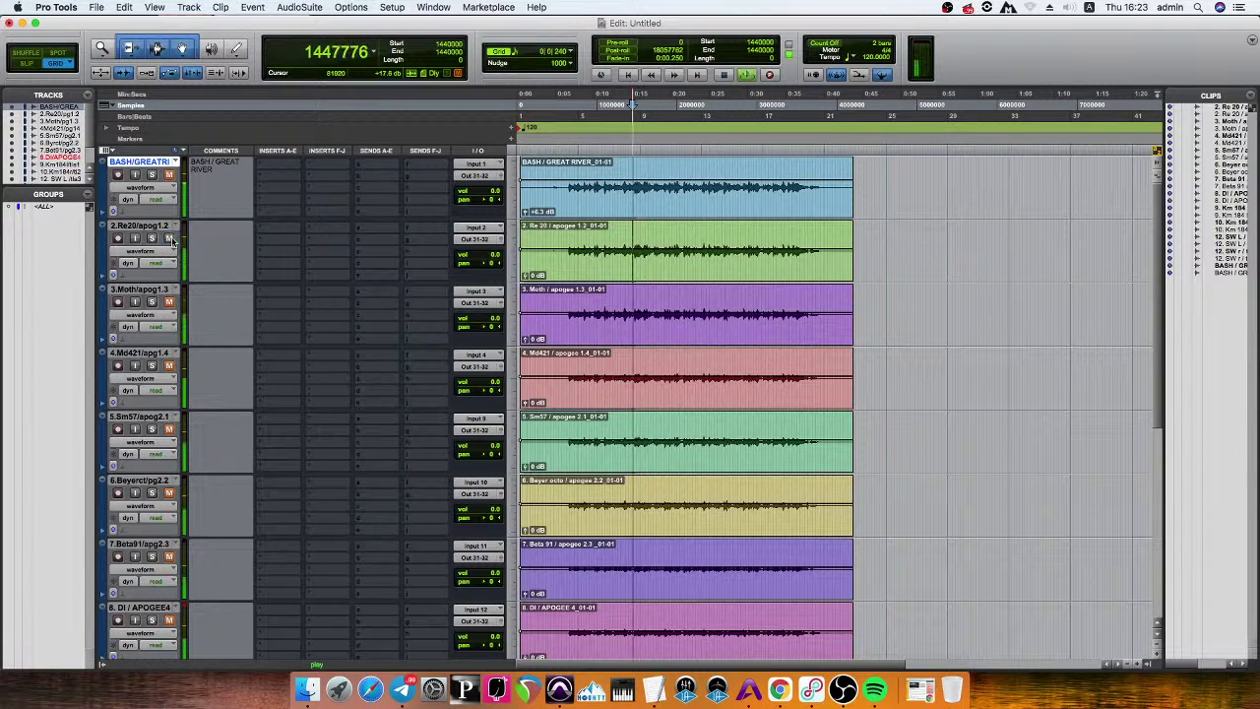
{"action": "key", "text": "space"}
{"action": "key", "text": "space"}
{"action": "key", "text": "space"}
{"action": "left_click", "coordinate": [170, 239]}
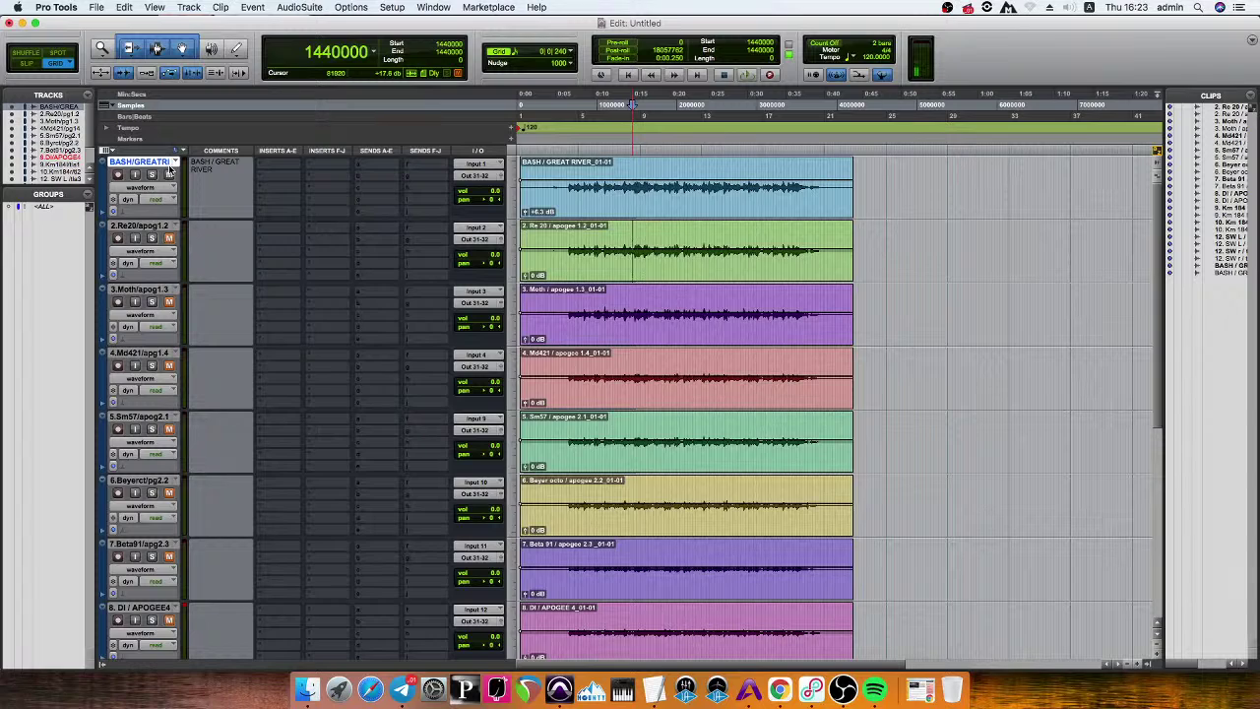
Replay the short passage from sample 1440000, swapping the mutes between the first two microphone tracks to compare their sound.
{"action": "key", "text": "space"}
{"action": "key", "text": "space"}
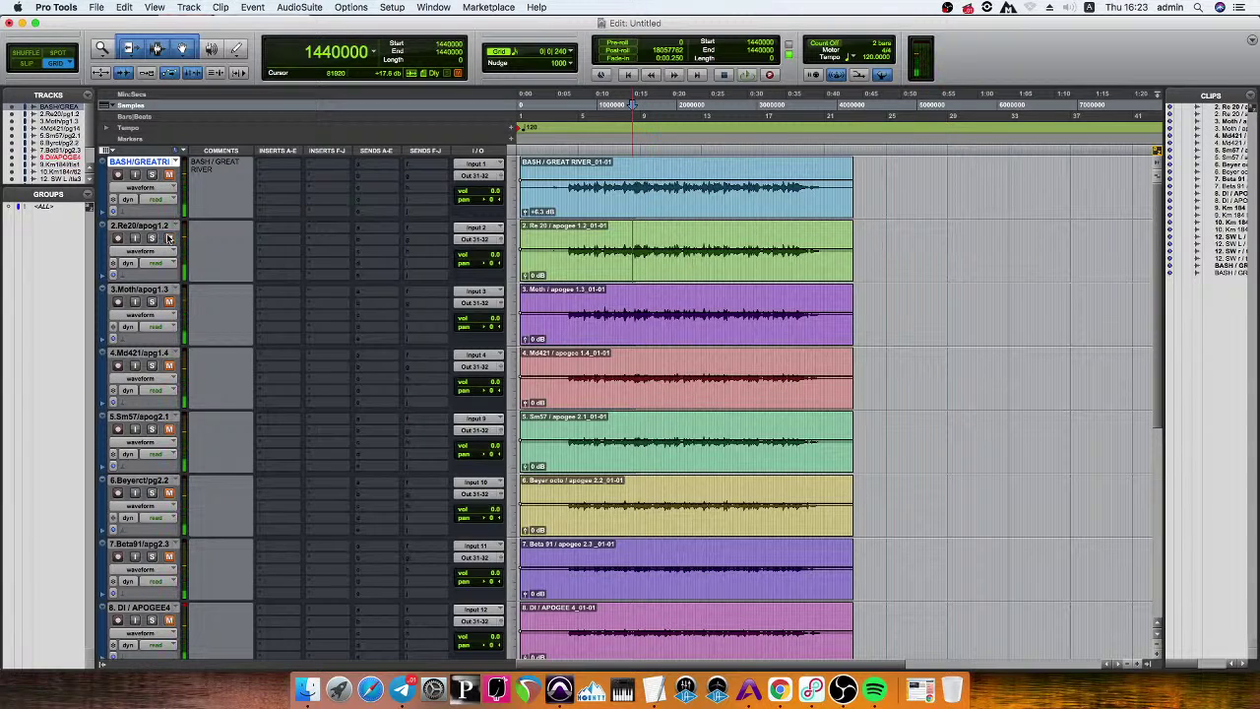
{"action": "key", "text": "space"}
{"action": "key", "text": "space"}
{"action": "key", "text": "space"}
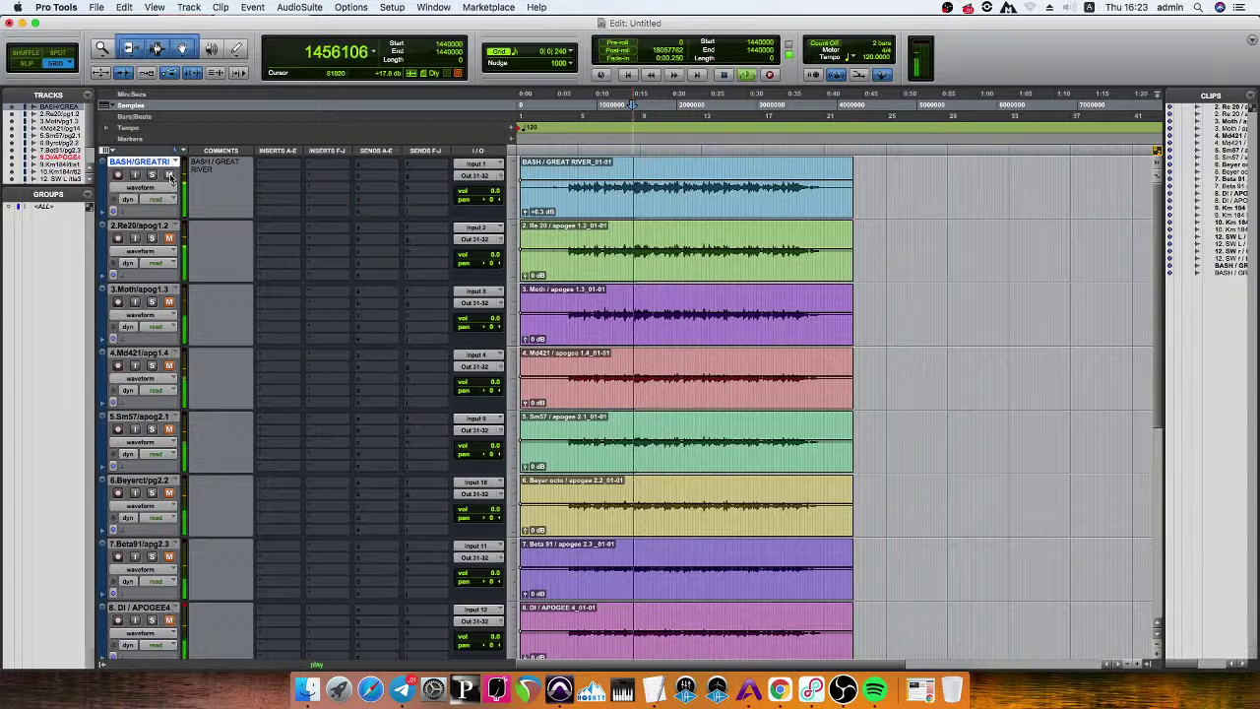
{"action": "key", "text": "space"}
{"action": "left_click", "coordinate": [169, 238]}
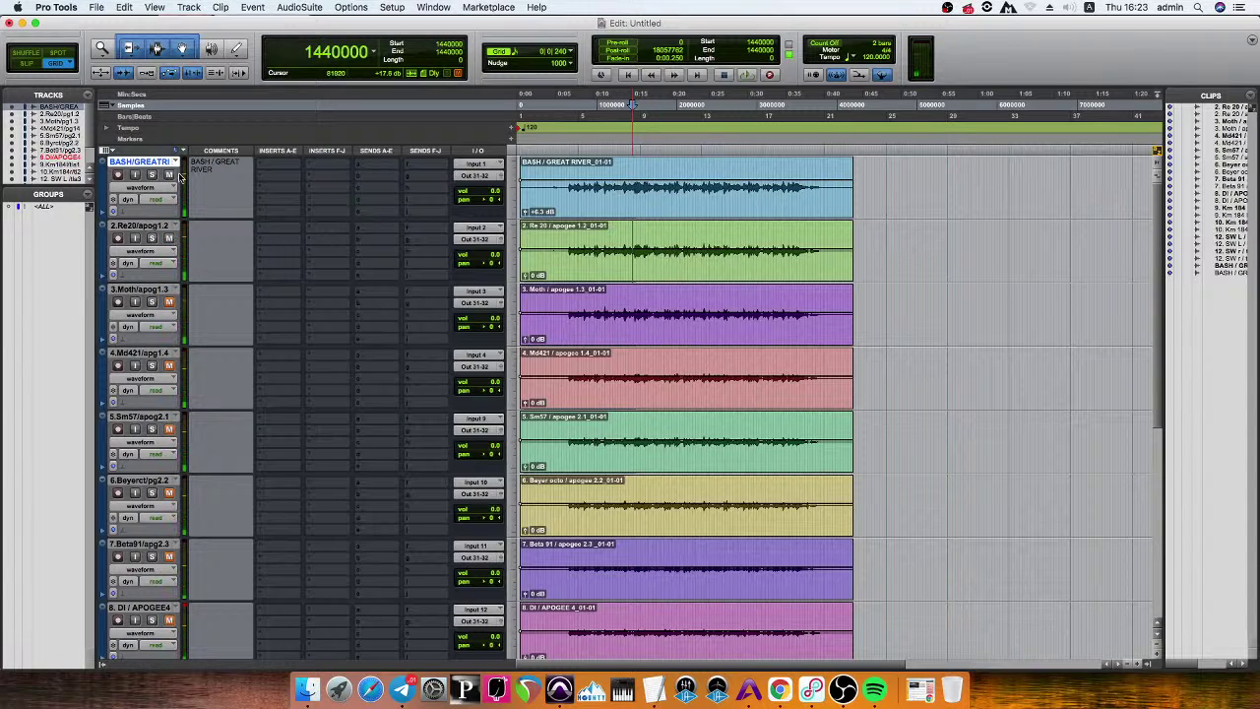
Audition the same passage again while toggling the mute of the BASH / GREAT RIVER track against the Re20 track.
{"action": "key", "text": "space"}
{"action": "key", "text": "space"}
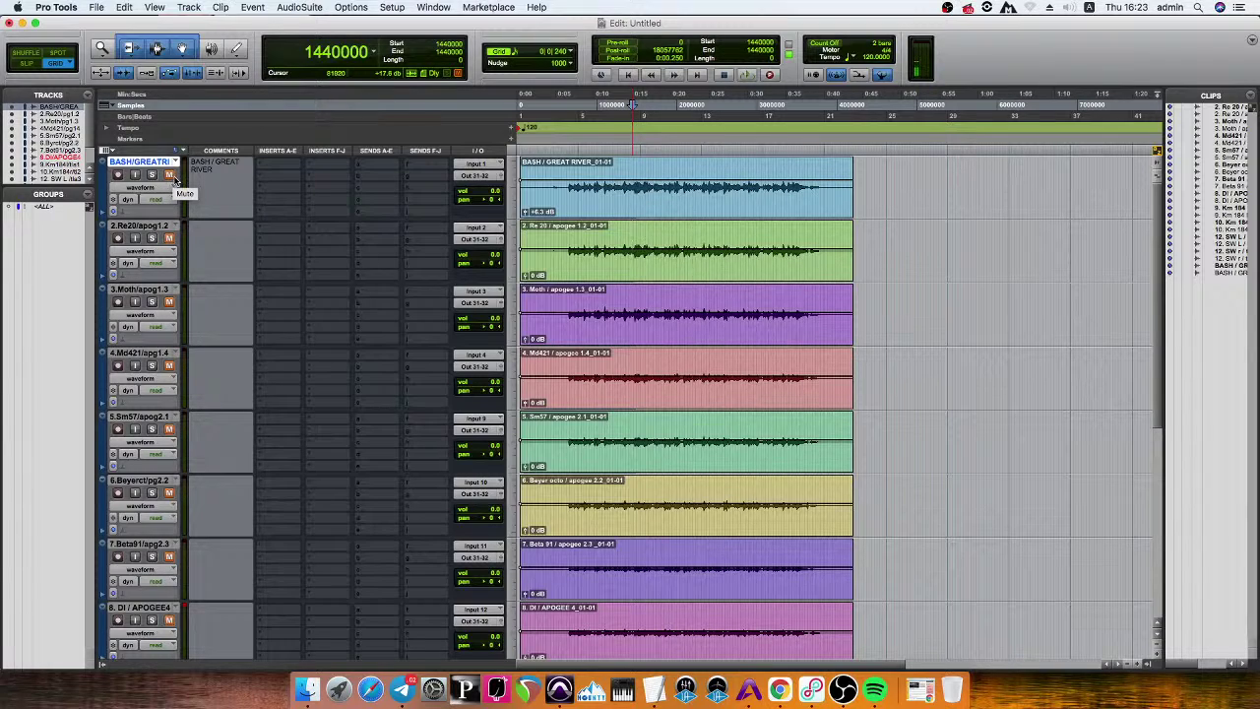
{"action": "left_click", "coordinate": [173, 177]}
{"action": "key", "text": "space"}
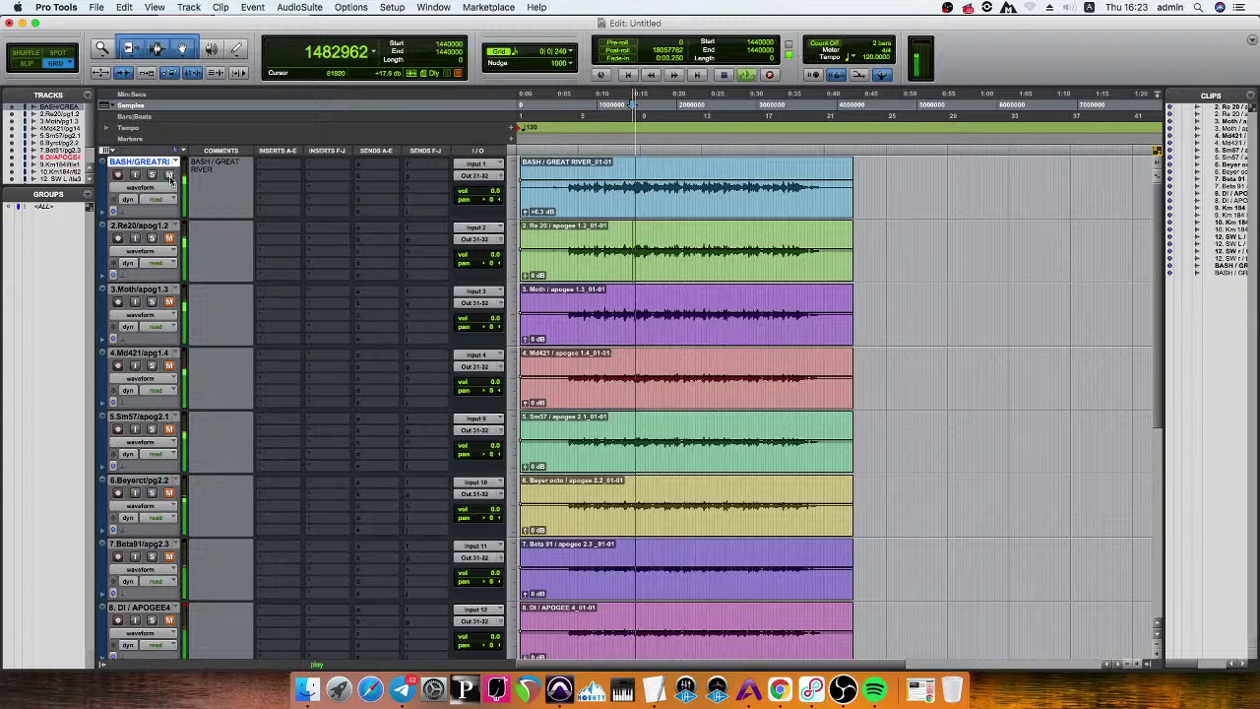
{"action": "key", "text": "space"}
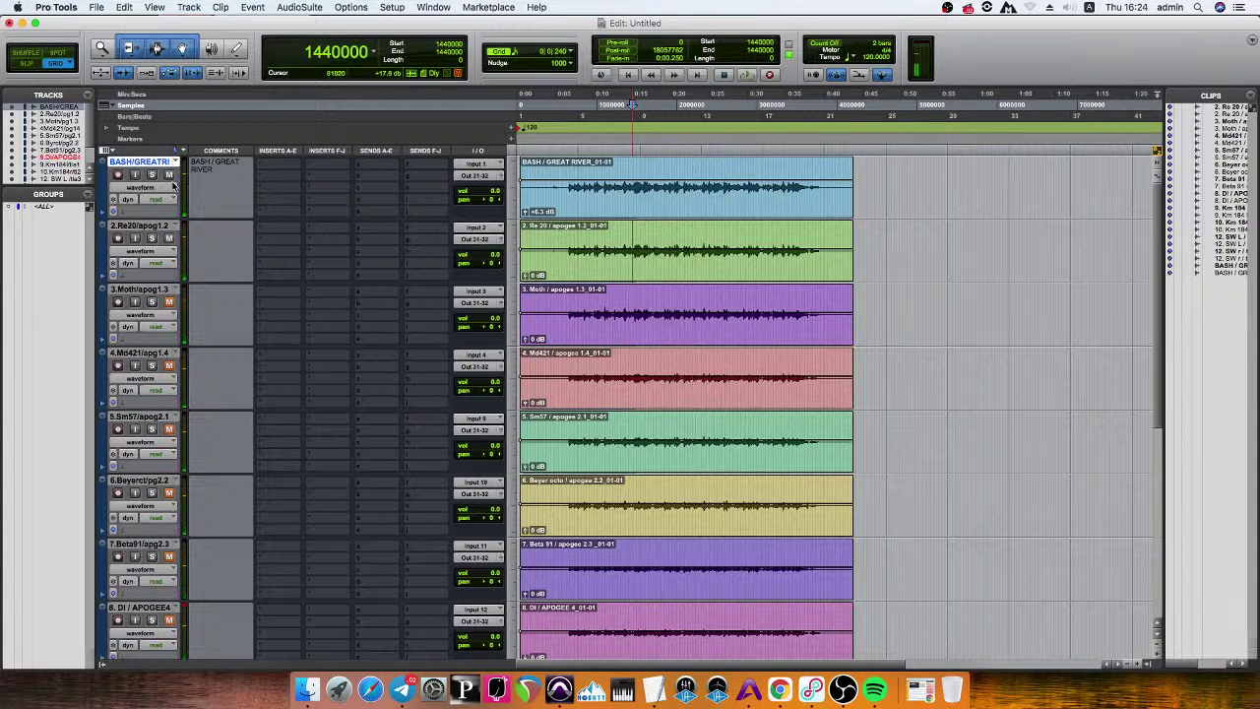
{"action": "key", "text": "space"}
{"action": "left_click", "coordinate": [168, 176]}
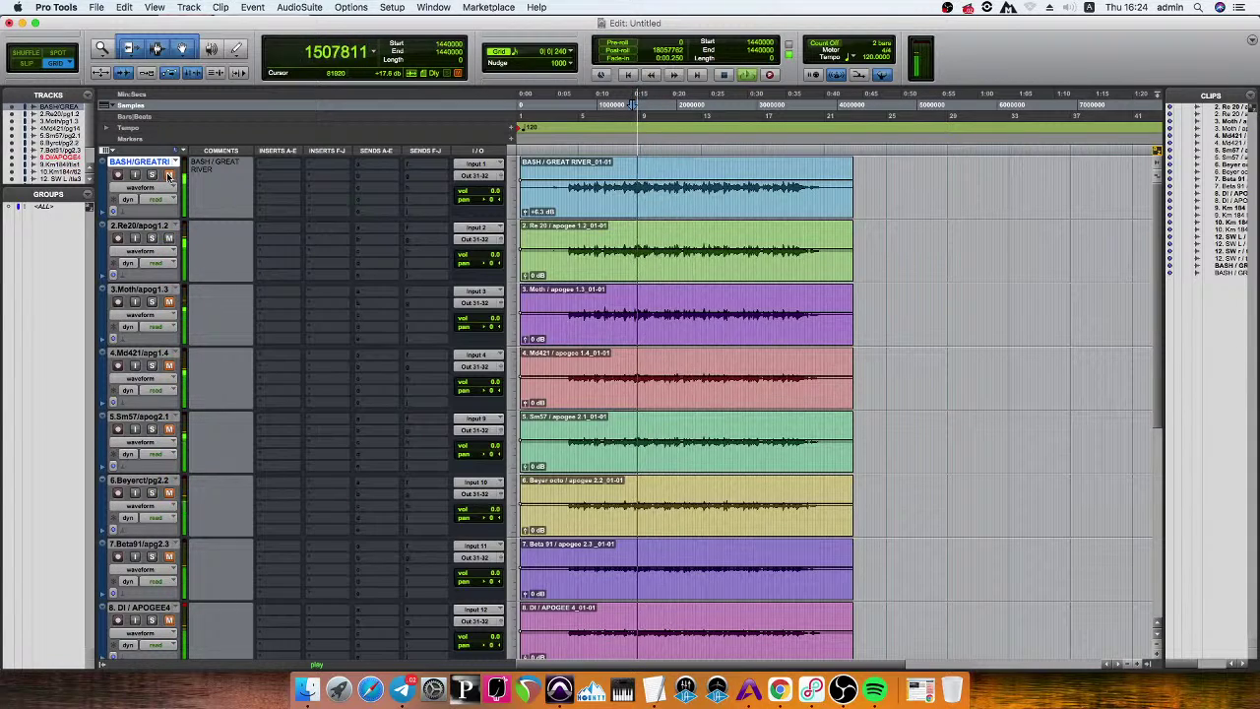
{"action": "key", "text": "space"}
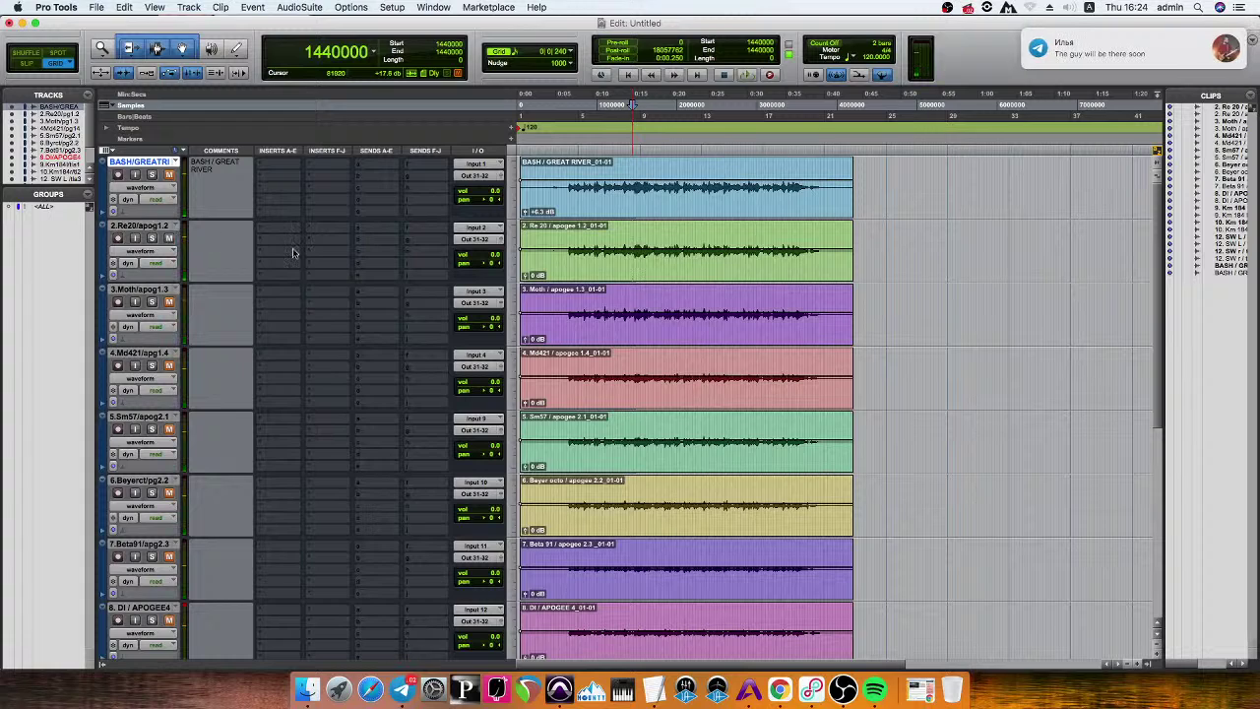
Open the new Telegram notification and reply with the messages "in b?", "great", "give him my number" and "he can call!".
{"action": "left_click", "coordinate": [1123, 64]}
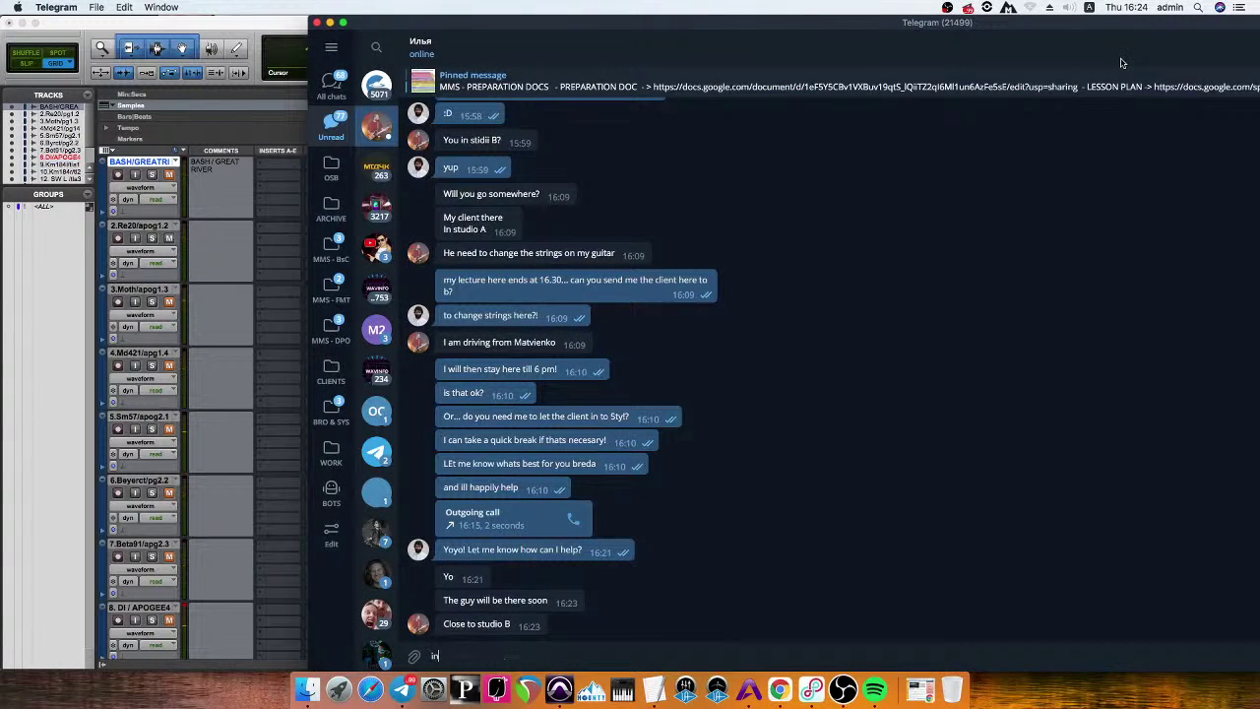
{"action": "key", "text": "Return"}
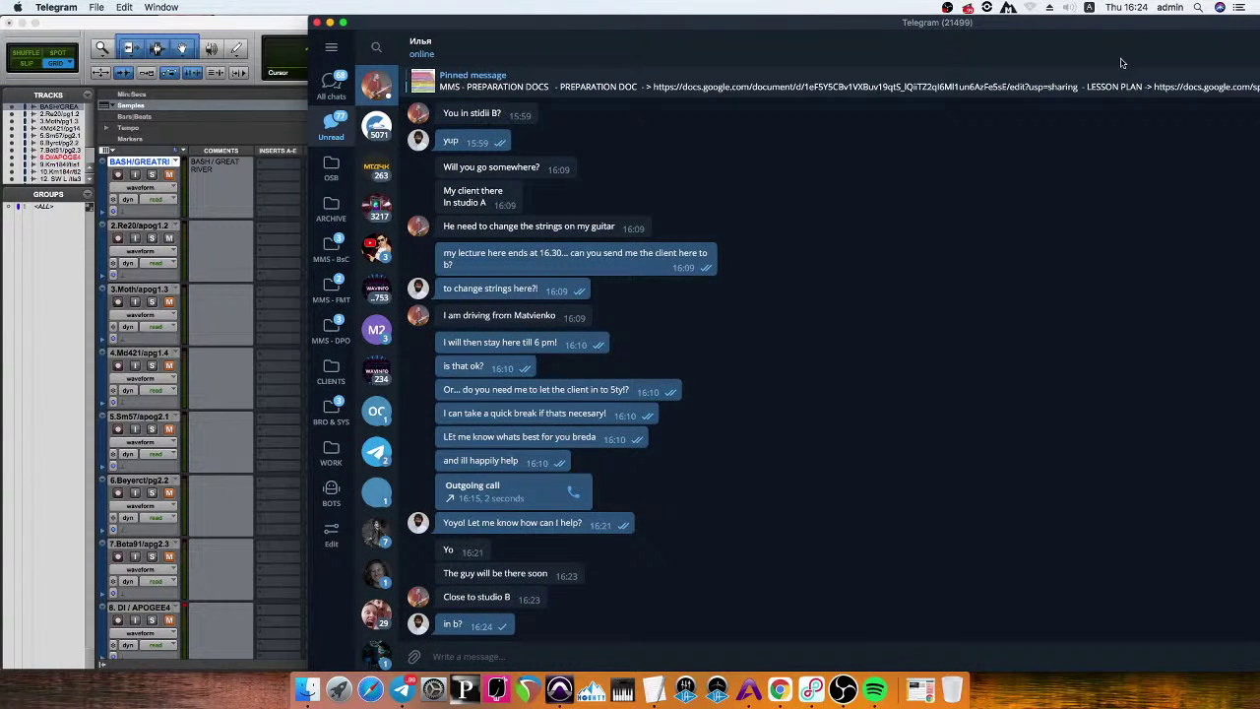
{"action": "type", "text": "great"}
{"action": "key", "text": "Return"}
{"action": "type", "text": "give h"}
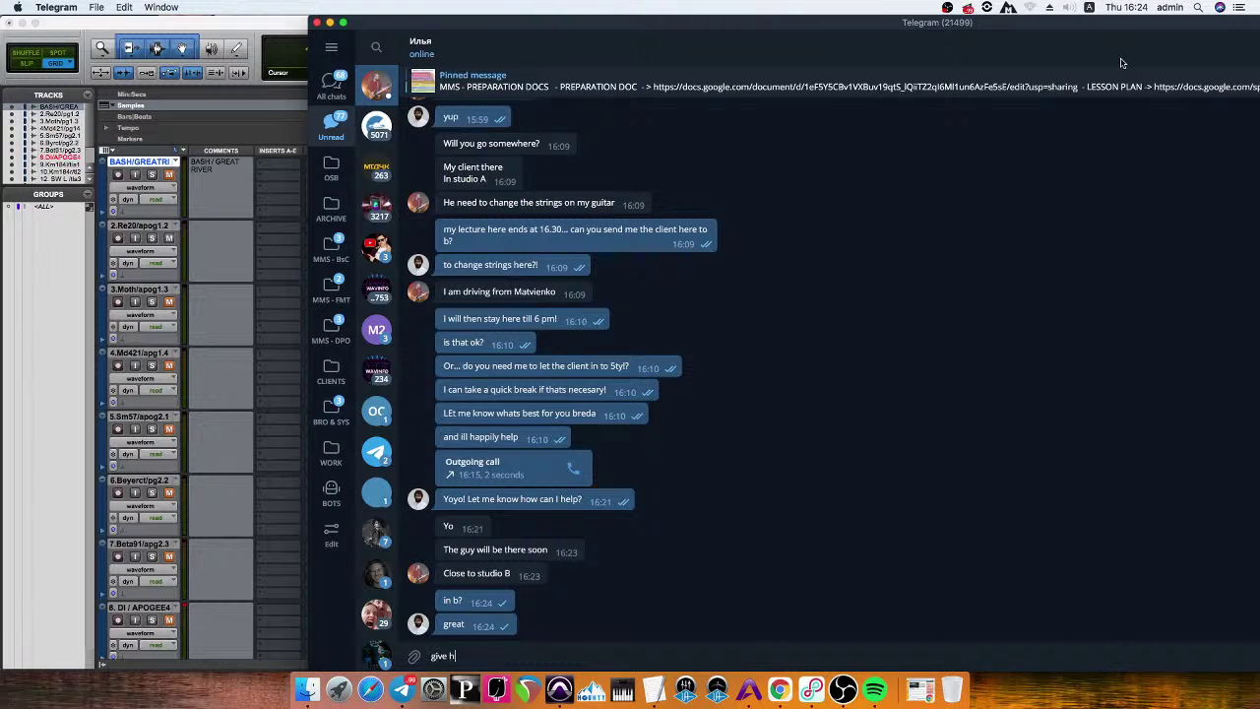
{"action": "type", "text": "im my number"}
{"action": "key", "text": "Return"}
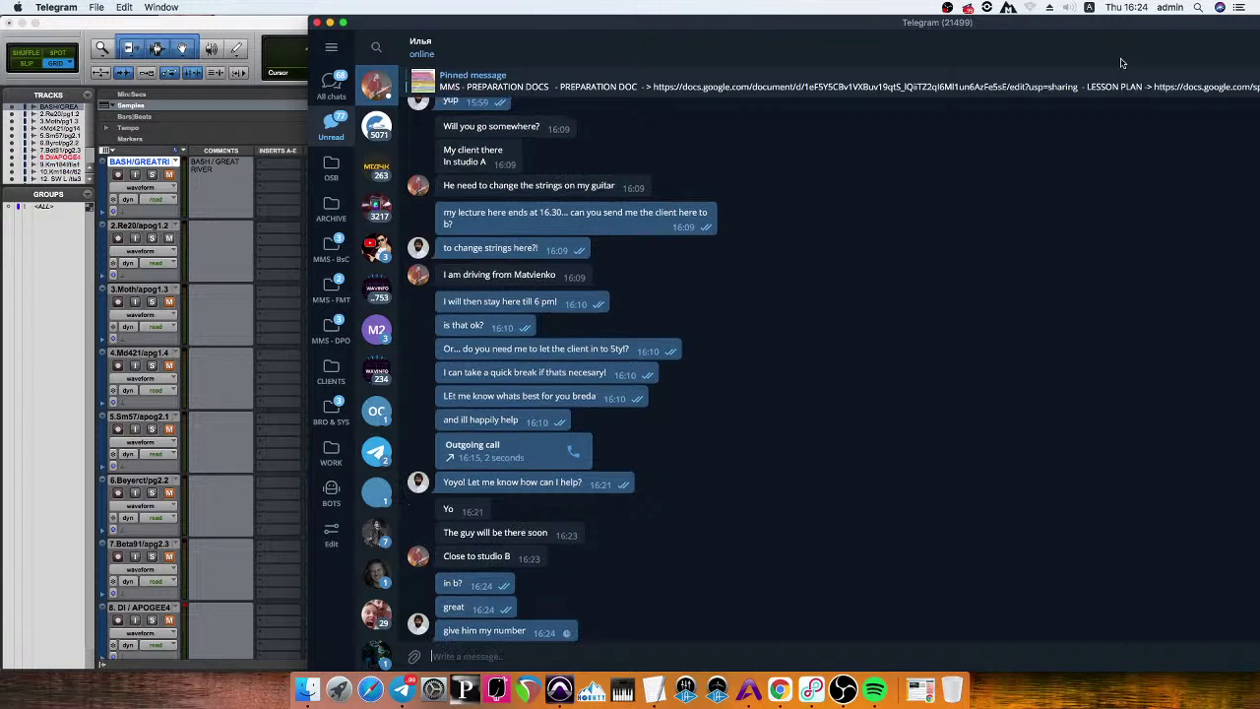
{"action": "type", "text": "he can call!"}
{"action": "key", "text": "Return"}
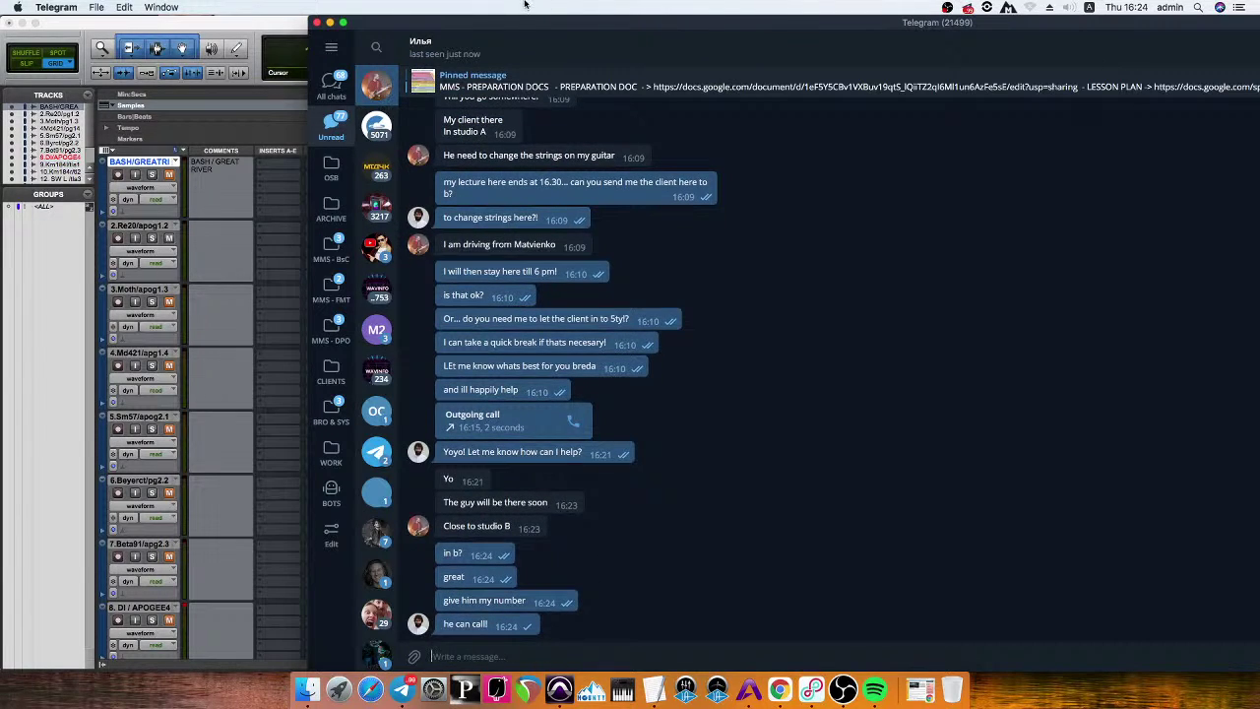
Return to Pro Tools and audition the passage from sample 1440000, comparing the Re20 and Moth tracks with alternating mutes.
{"action": "left_click", "coordinate": [220, 53]}
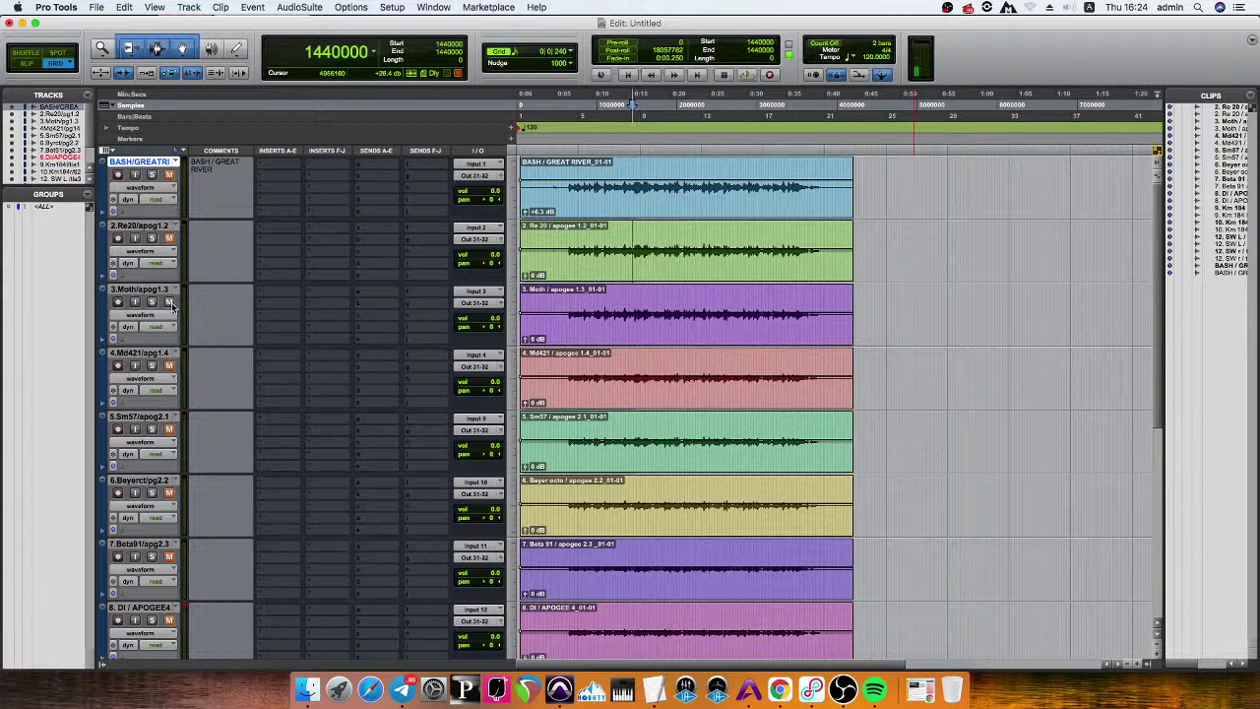
{"action": "key", "text": "space"}
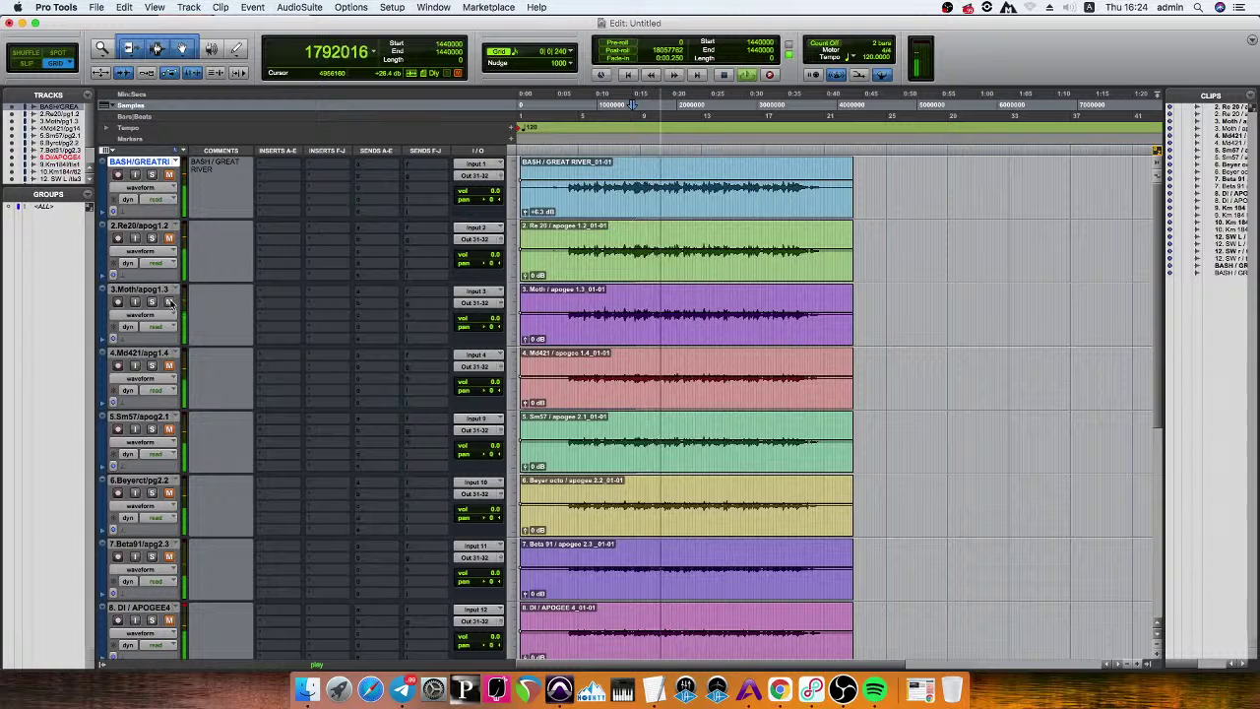
{"action": "key", "text": "space"}
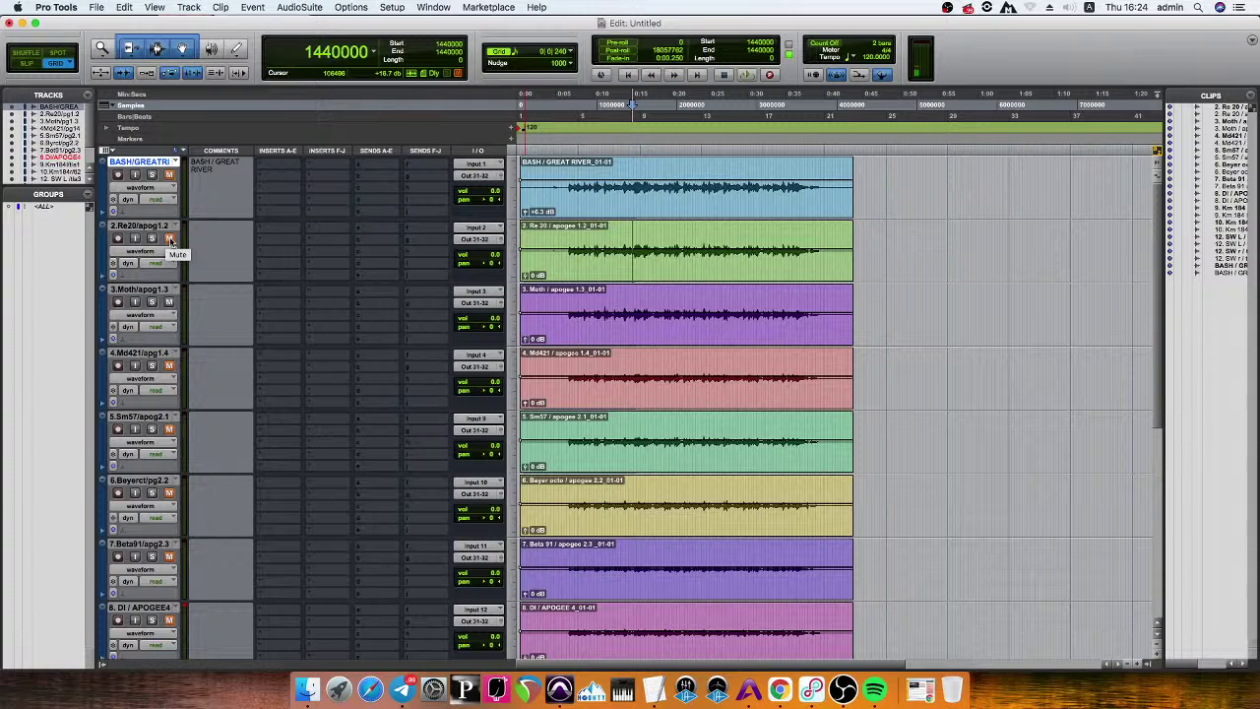
{"action": "key", "text": "space"}
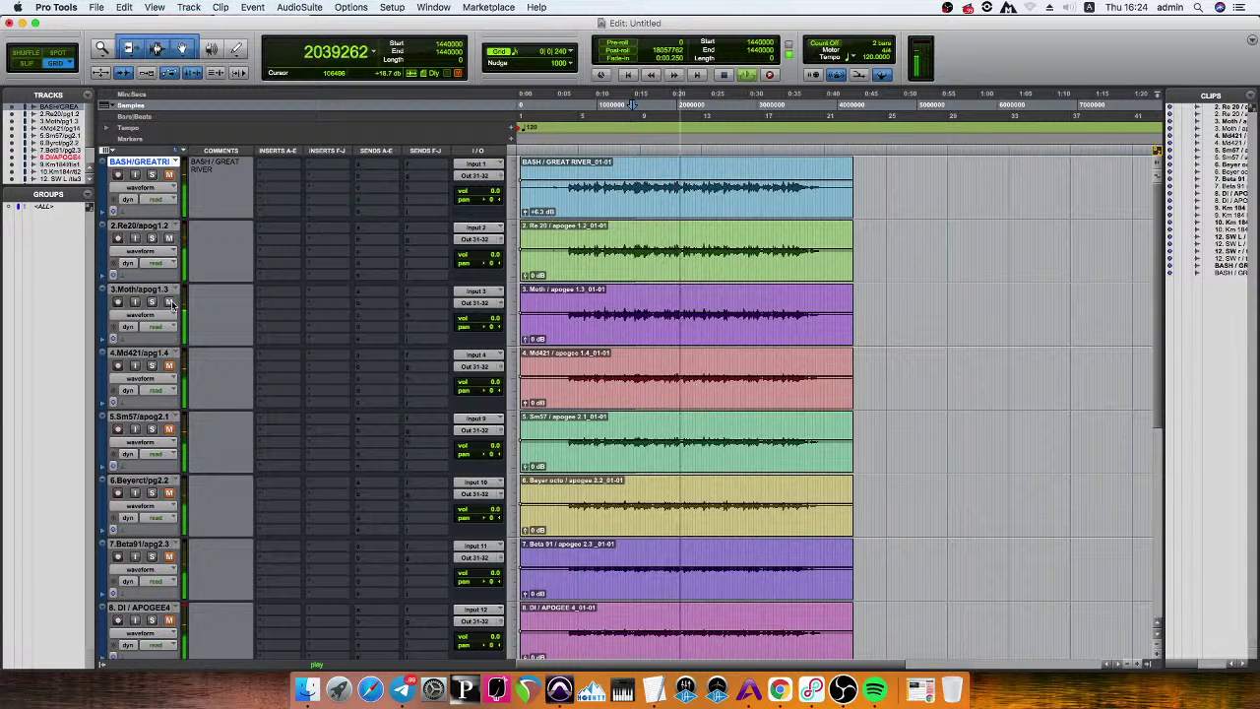
{"action": "key", "text": "space"}
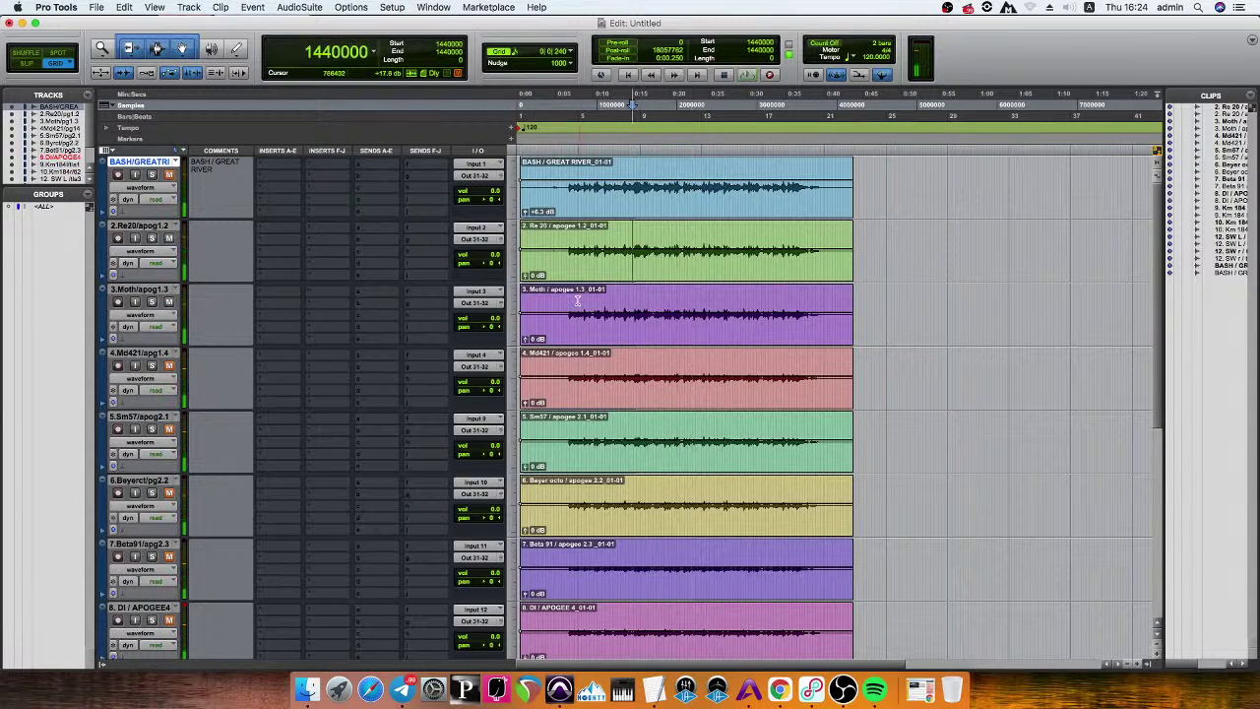
Move the playback start to sample 660486 on the Moth track, near the beginning of the performance, auditioning briefly.
{"action": "left_click", "coordinate": [590, 300]}
{"action": "left_click", "coordinate": [562, 302]}
{"action": "key", "text": "space"}
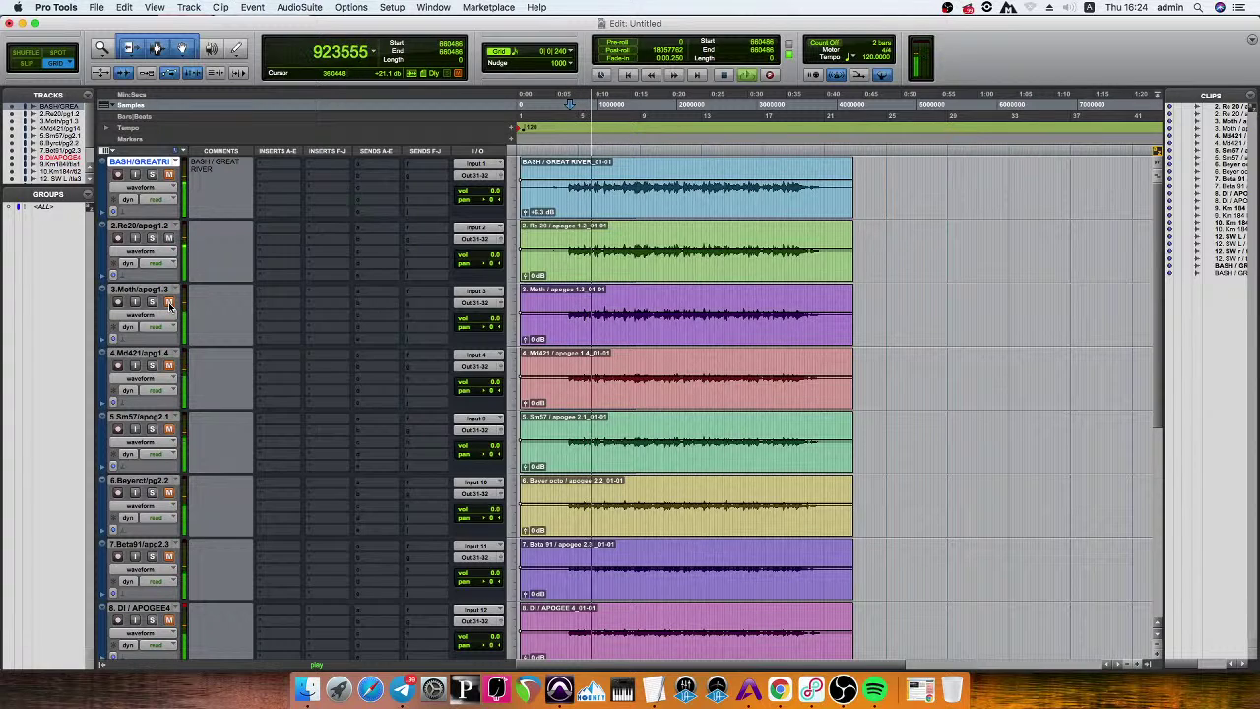
{"action": "key", "text": "space"}
{"action": "key", "text": "Tab"}
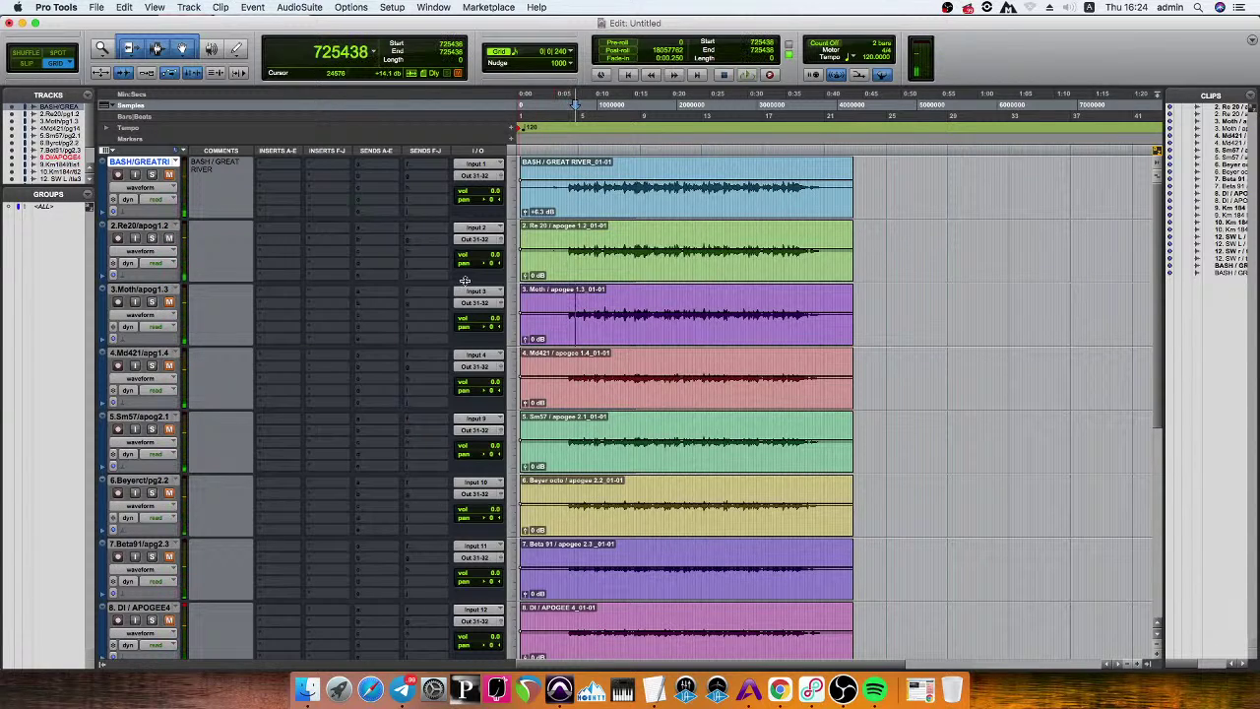
{"action": "key", "text": "alt+Tab"}
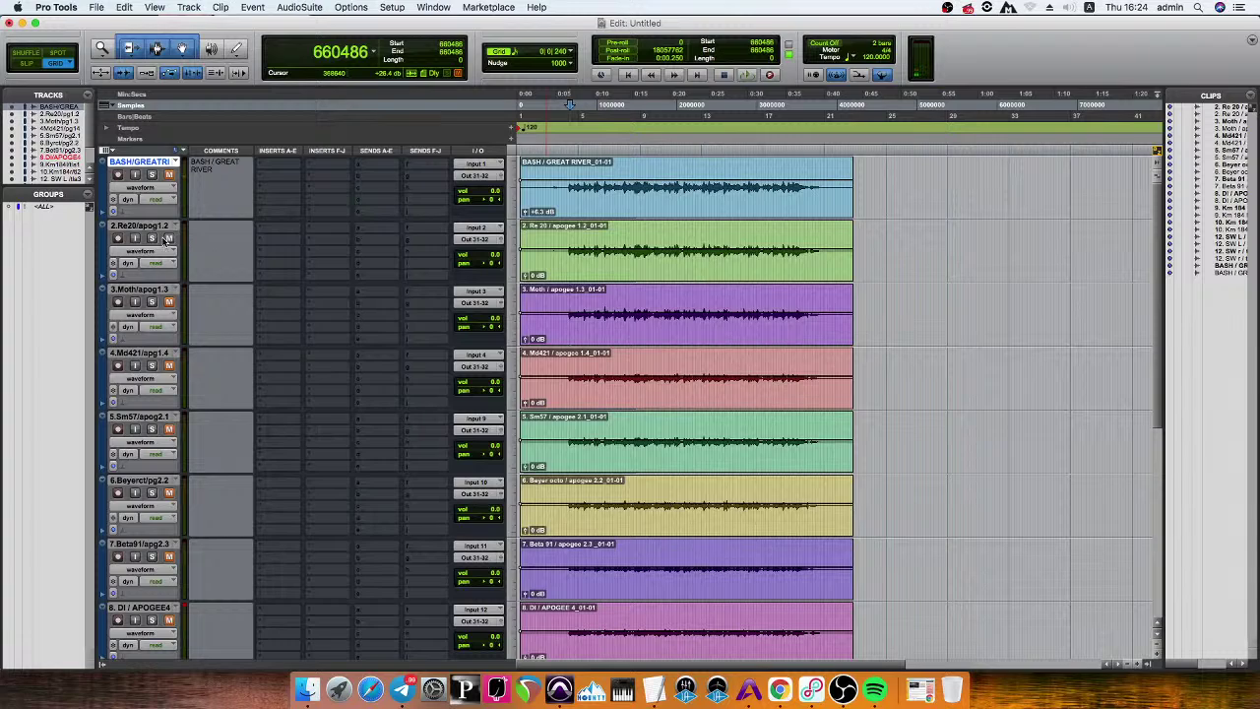
Play from sample 660486 while swapping the mutes between the Re20 and Moth tracks to compare their sound.
{"action": "key", "text": "space"}
{"action": "key", "text": "space"}
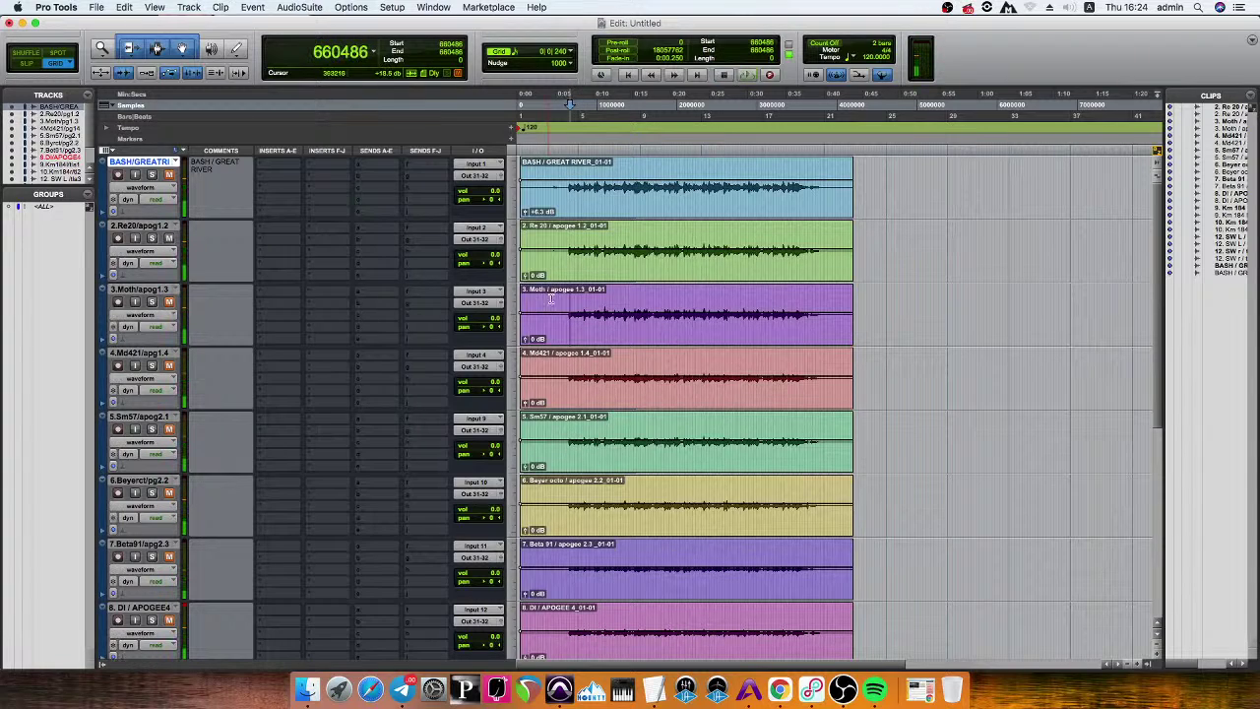
{"action": "key", "text": "alt+Tab"}
{"action": "key", "text": "Tab"}
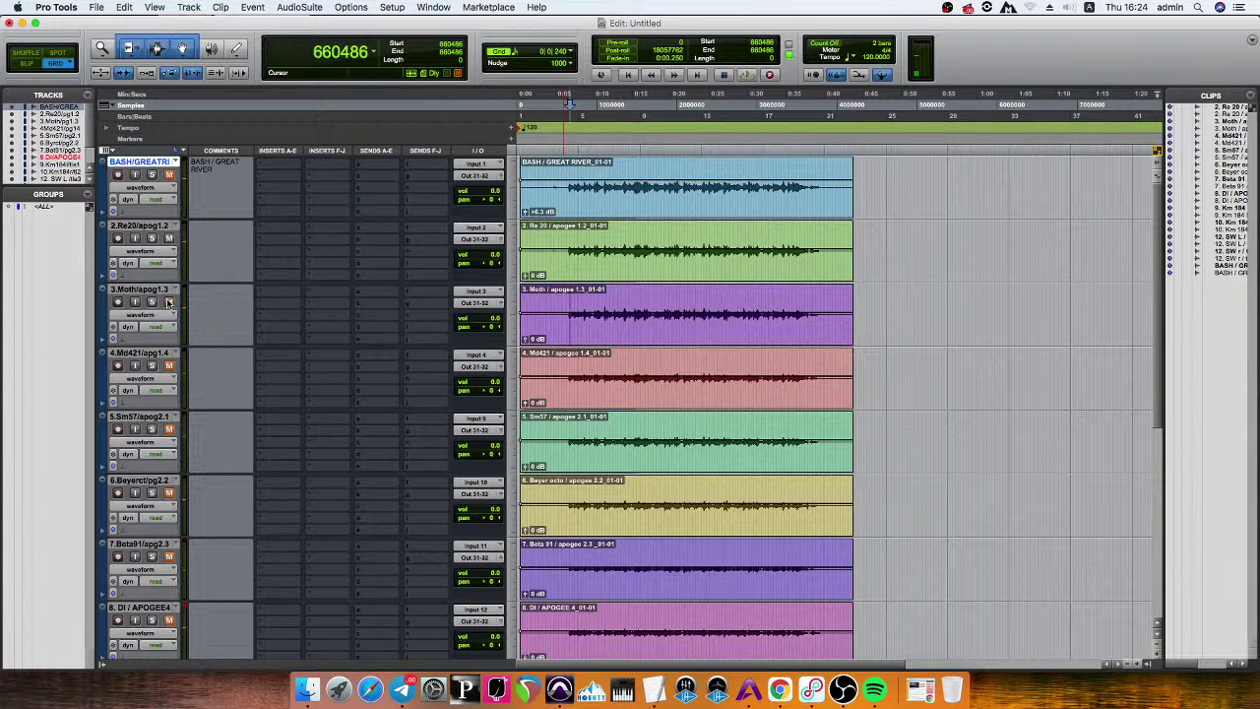
{"action": "key", "text": "space"}
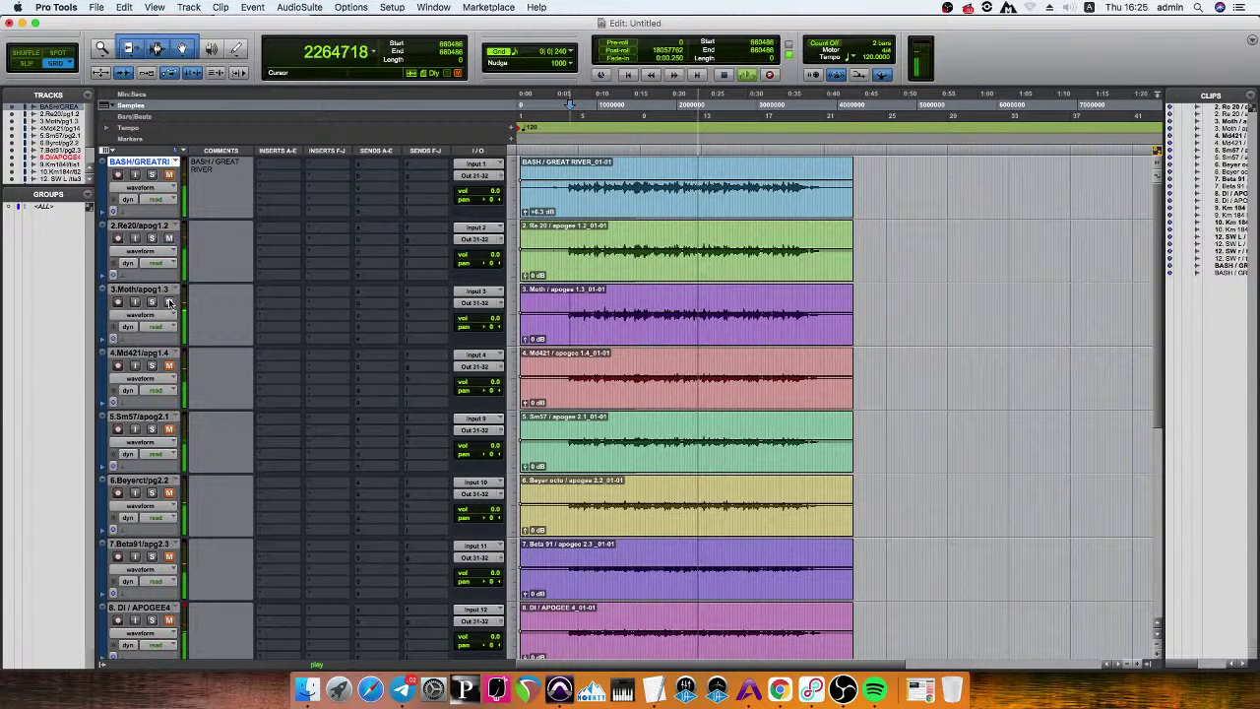
{"action": "key", "text": "space"}
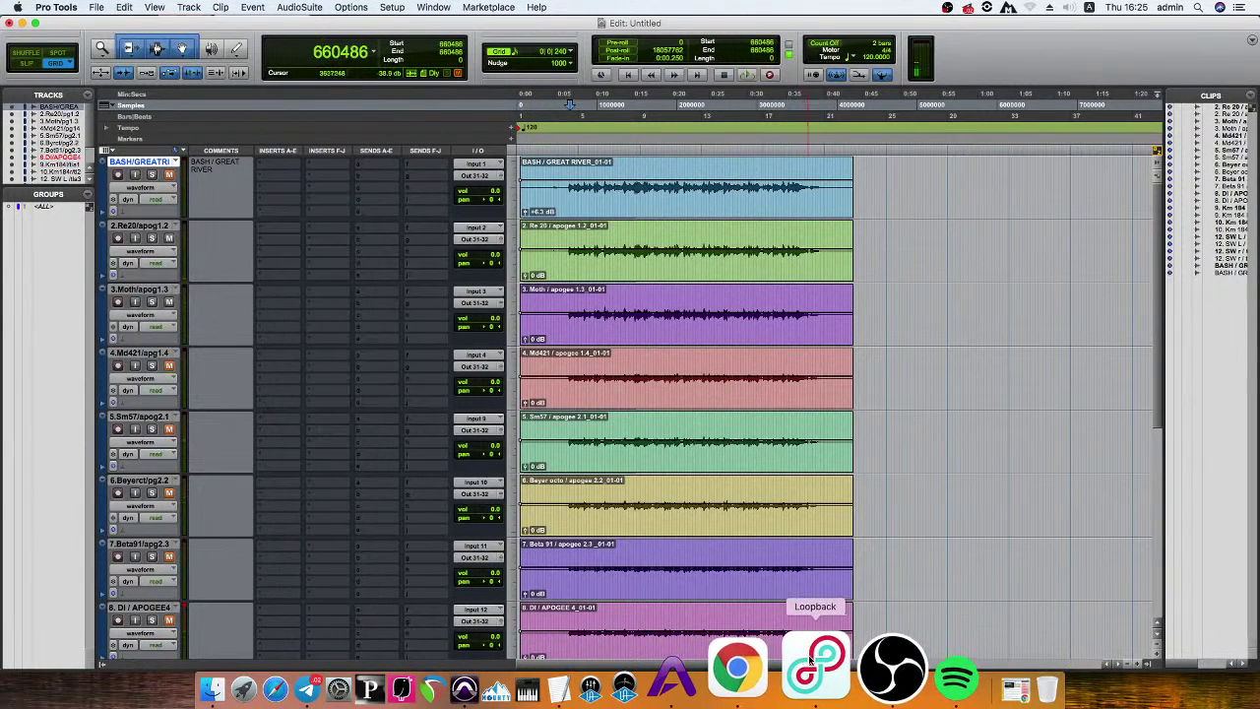
Switch to Spotify, search for "a perfect circle" and open the A Perfect Circle artist page.
{"action": "left_click", "coordinate": [876, 666]}
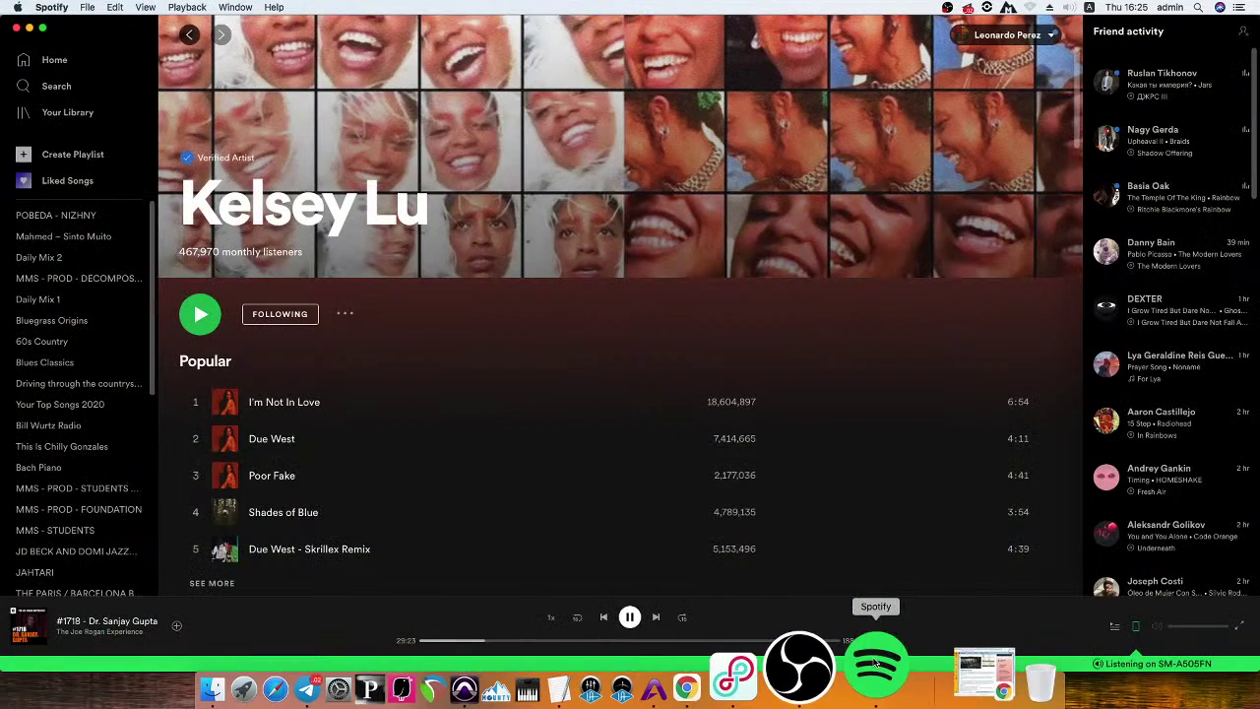
{"action": "key", "text": "super+l"}
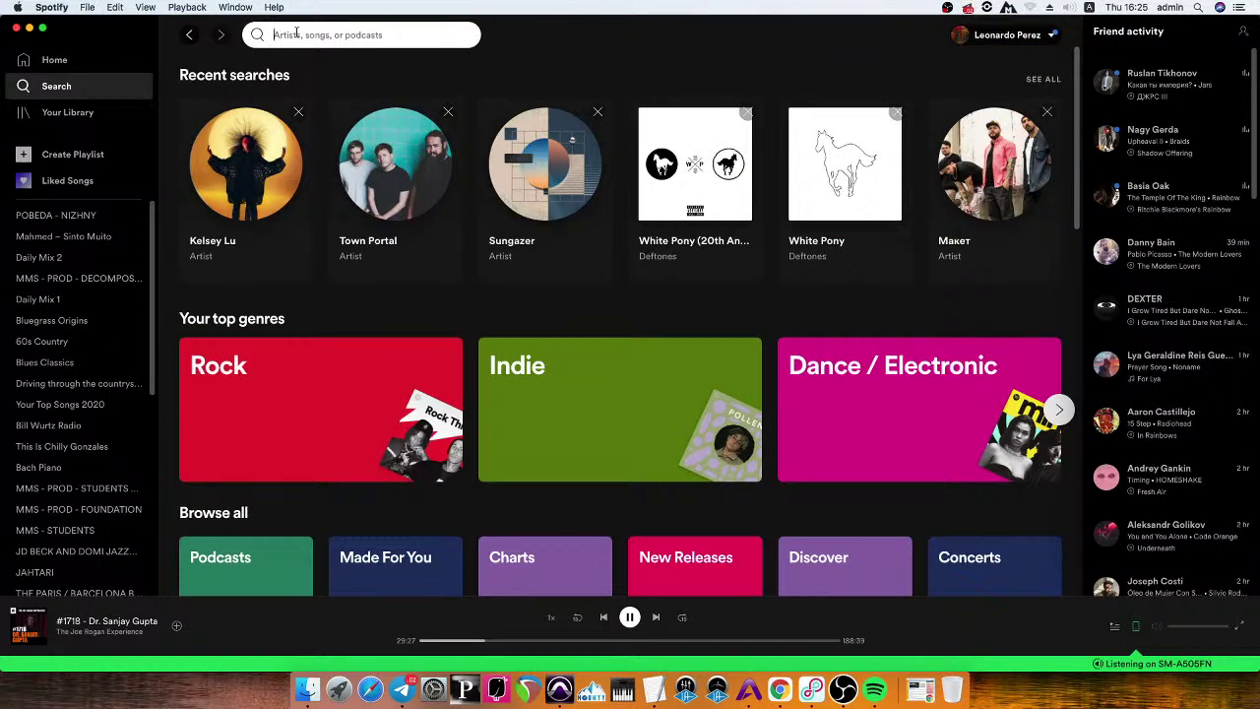
{"action": "type", "text": "a perfect circle"}
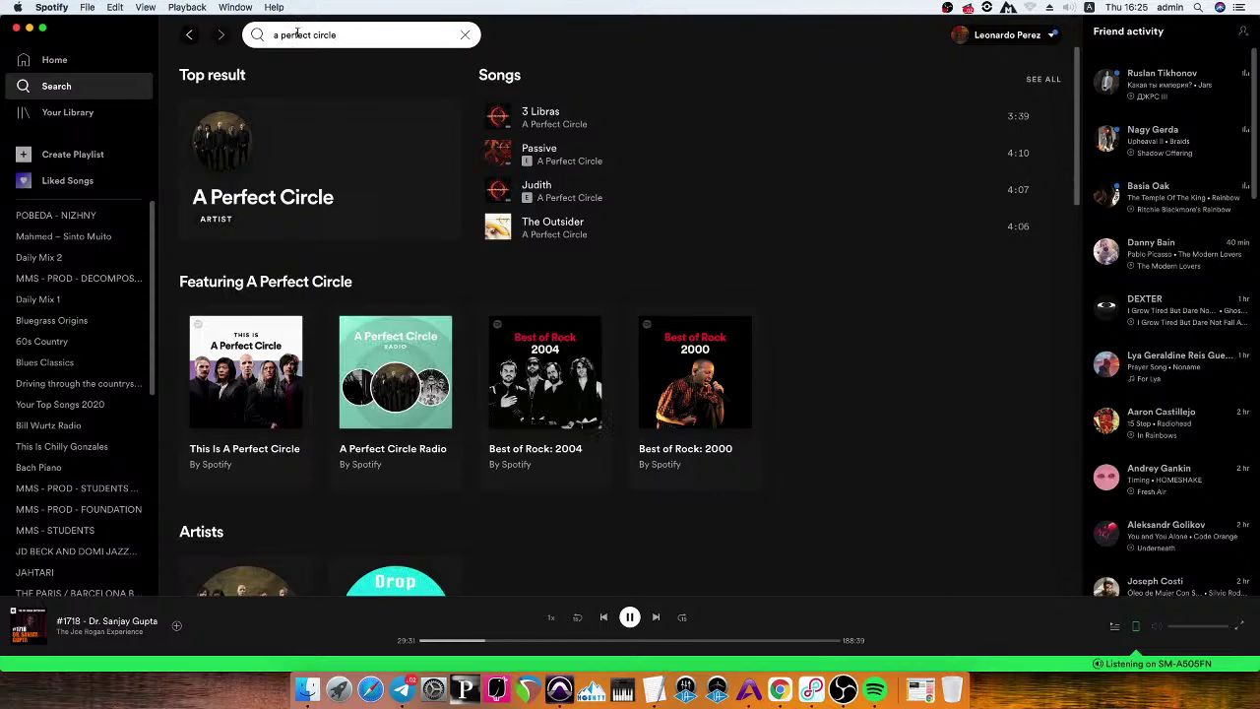
{"action": "key", "text": "XF86AudioRaiseVolume"}
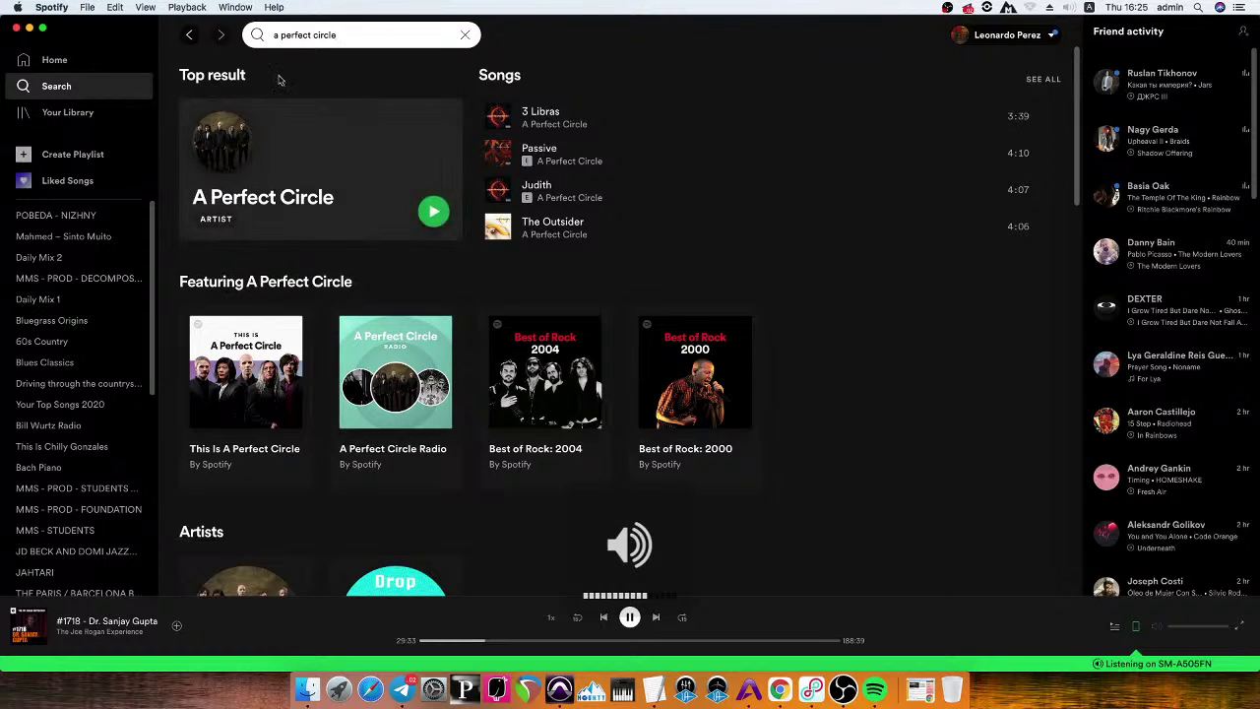
{"action": "left_click", "coordinate": [359, 202]}
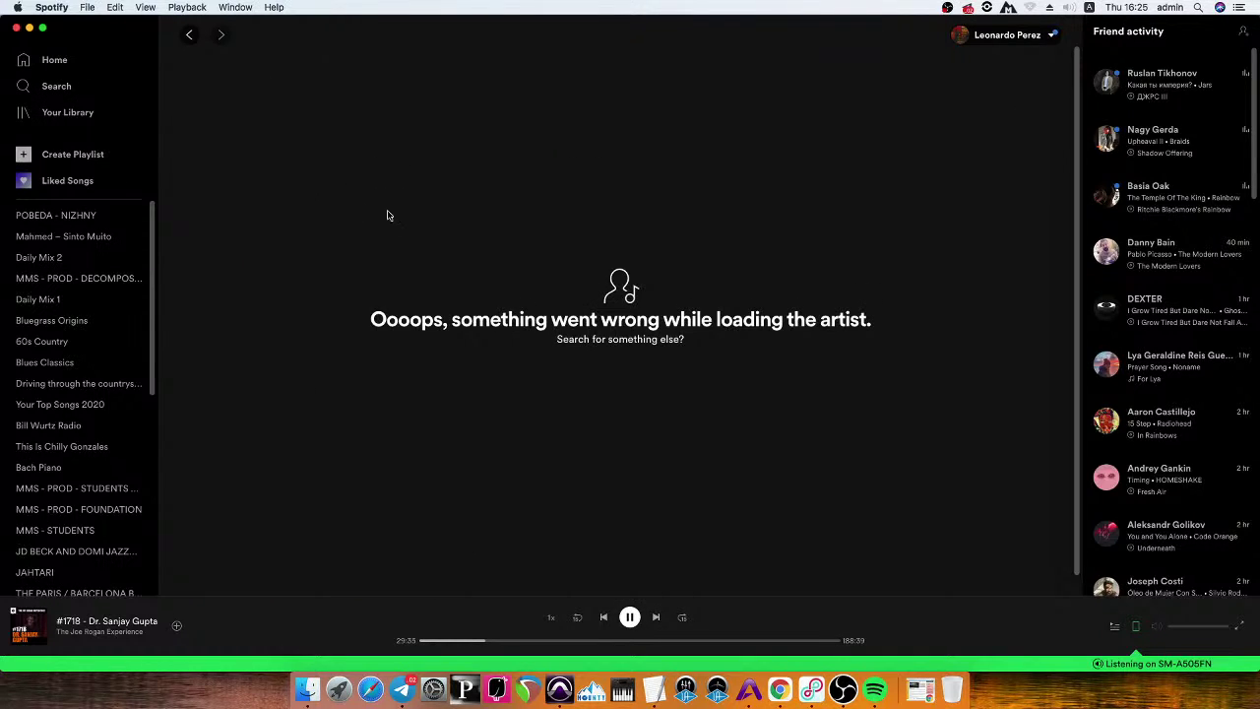
{"action": "left_click", "coordinate": [192, 38]}
{"action": "scroll", "coordinate": [365, 310], "scroll_direction": "down", "scroll_amount": 10}
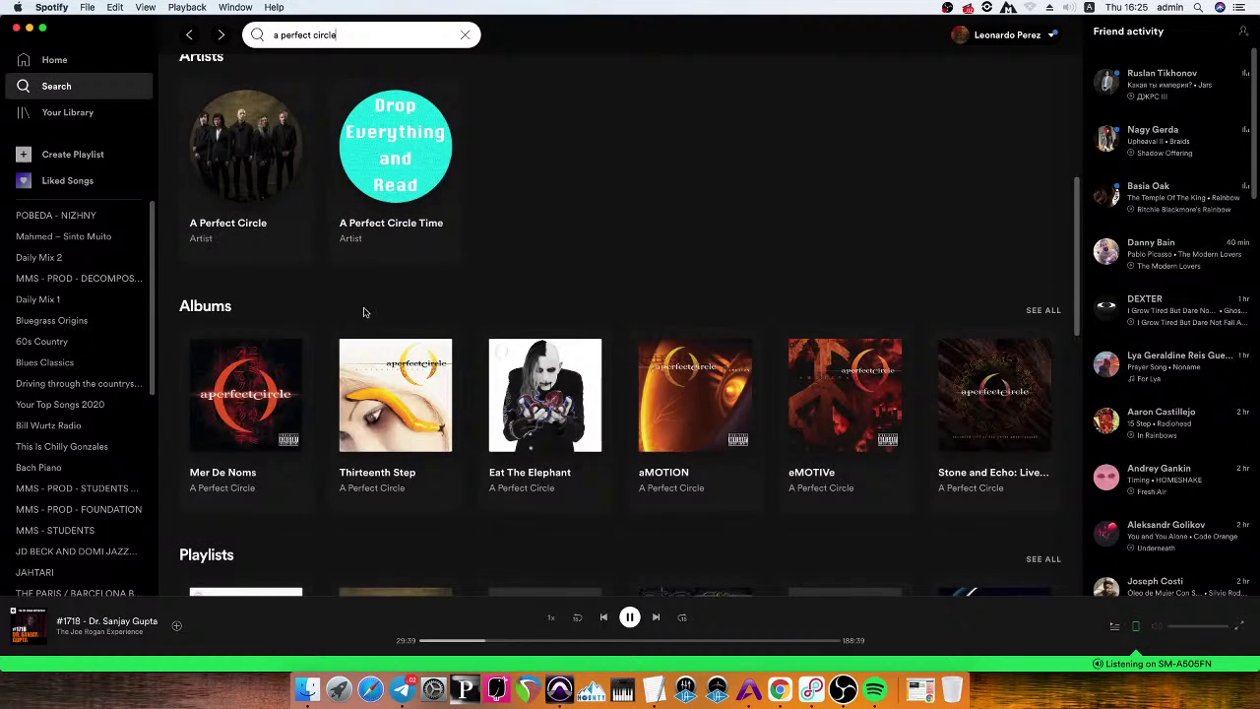
{"action": "left_click", "coordinate": [228, 225]}
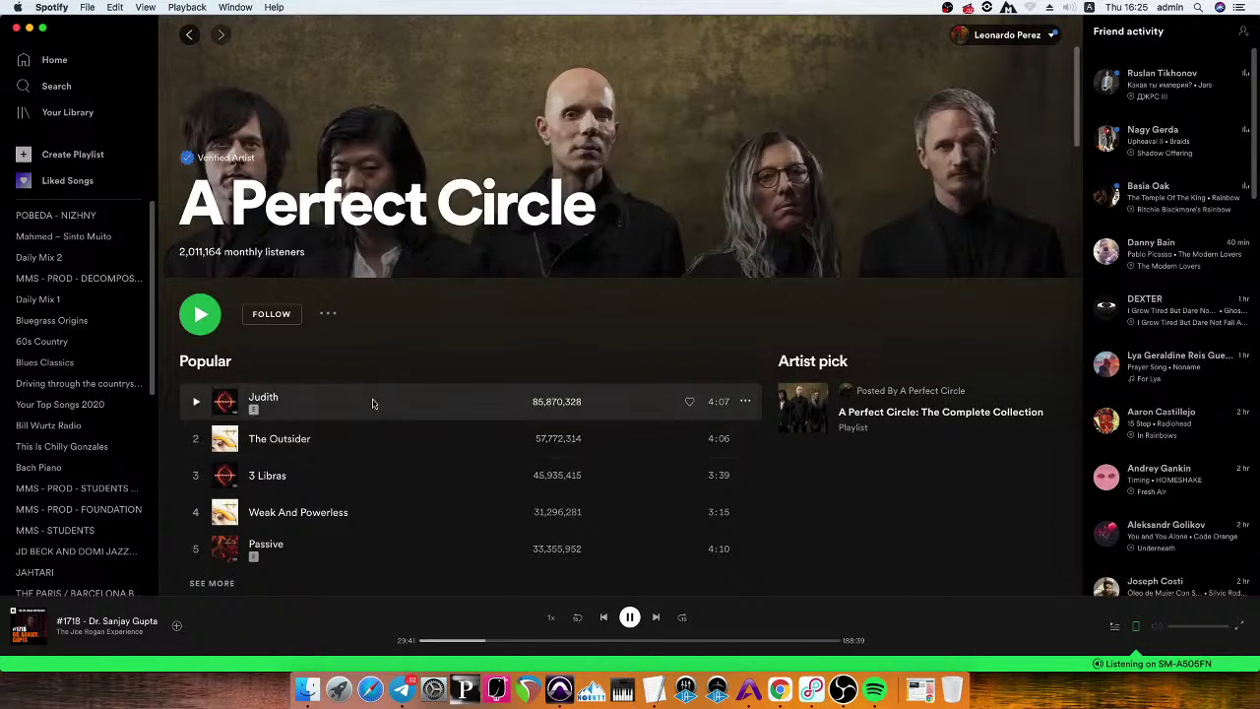
Open the album Eat The Elephant and try to play the track The Doomed.
{"action": "scroll", "coordinate": [365, 389], "scroll_direction": "down", "scroll_amount": 5}
{"action": "left_click", "coordinate": [523, 324]}
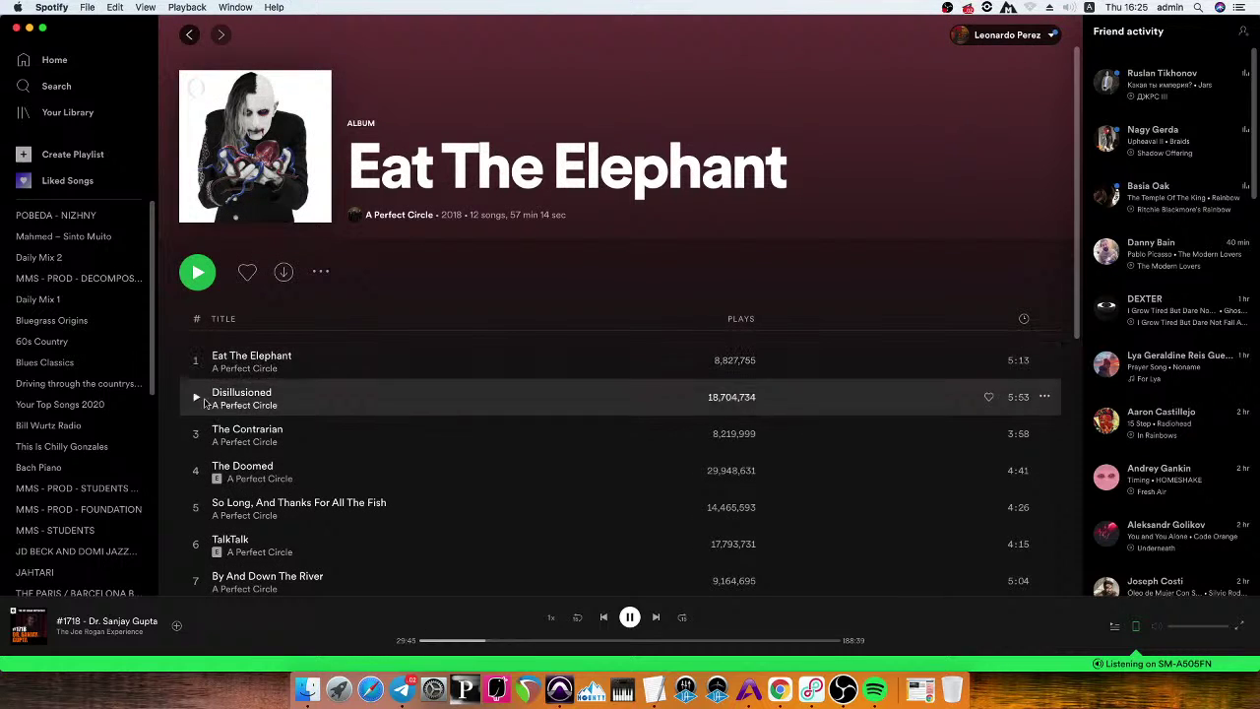
{"action": "left_click", "coordinate": [197, 472]}
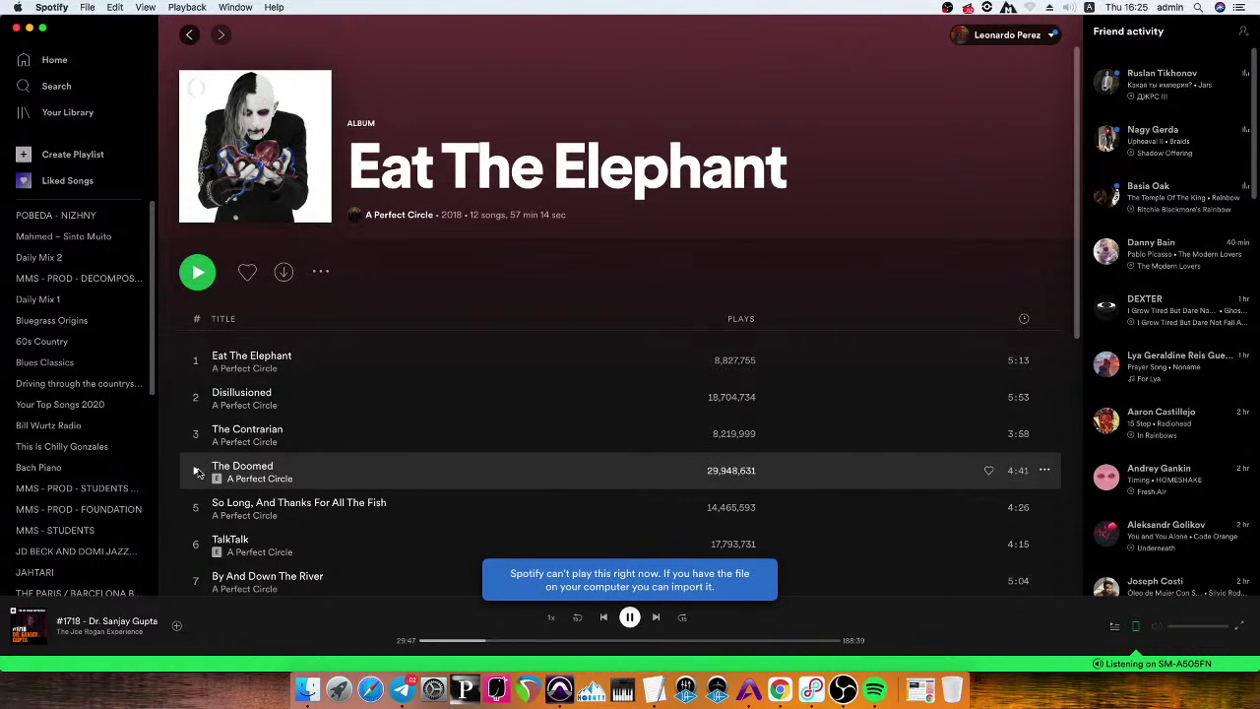
{"action": "left_click", "coordinate": [193, 472]}
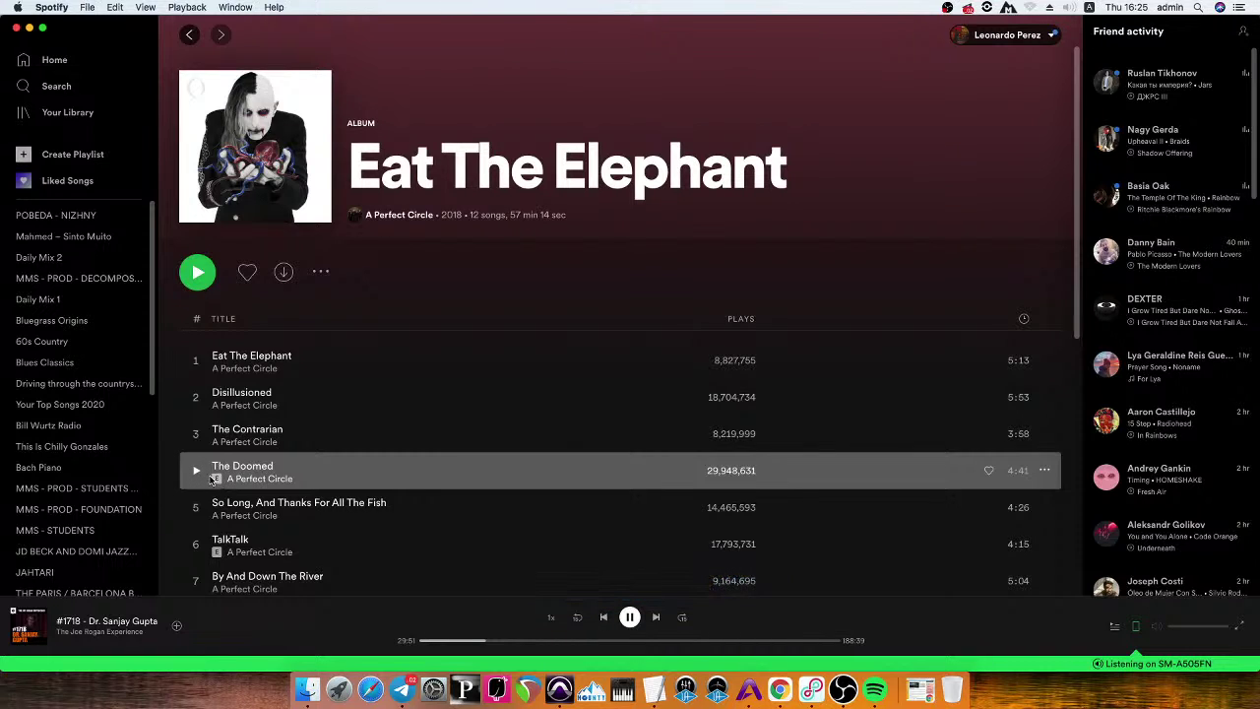
{"action": "left_click", "coordinate": [194, 473]}
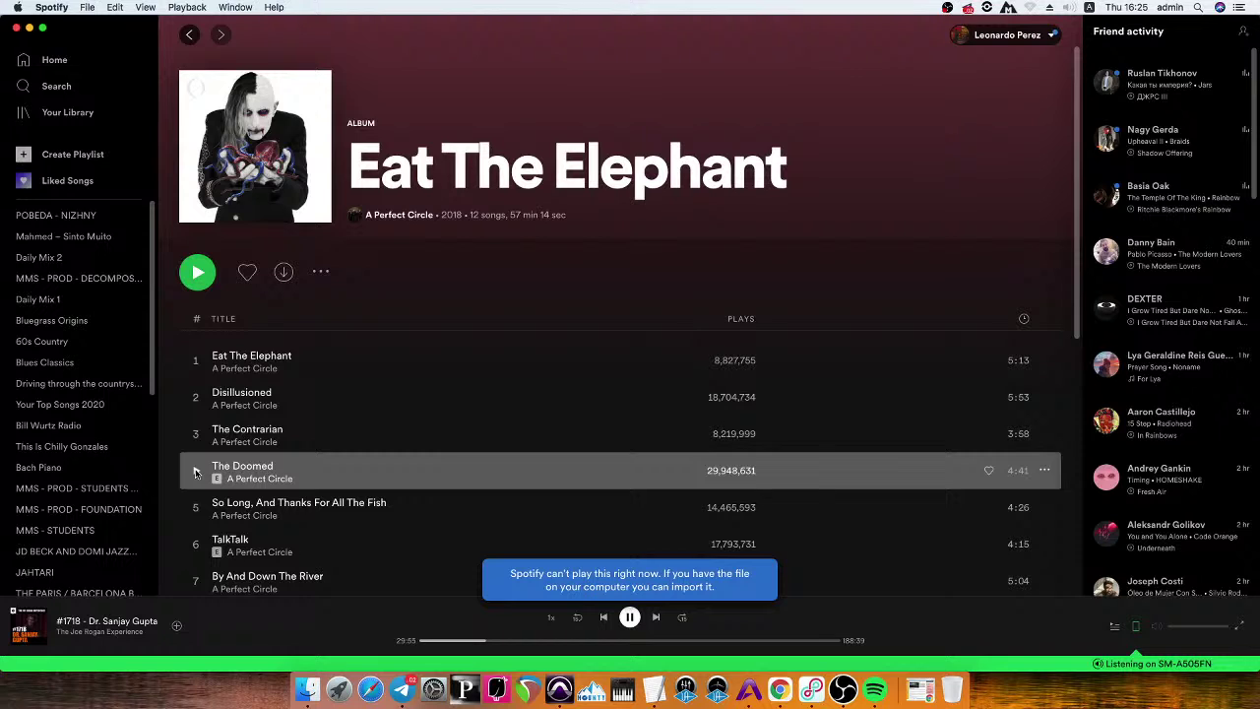
Switch to Chrome and open YouTube from a Google search for "youtube" in a new tab.
{"action": "left_click", "coordinate": [781, 662]}
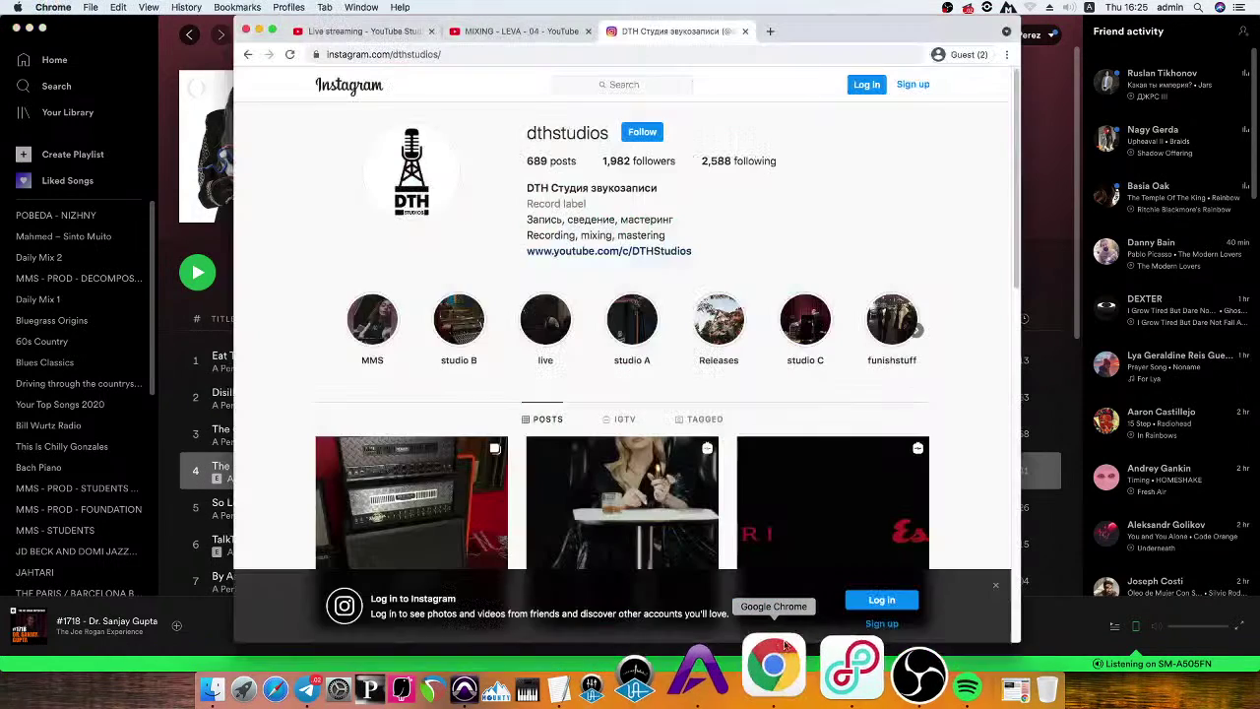
{"action": "left_click", "coordinate": [771, 32]}
{"action": "type", "text": "youtube"}
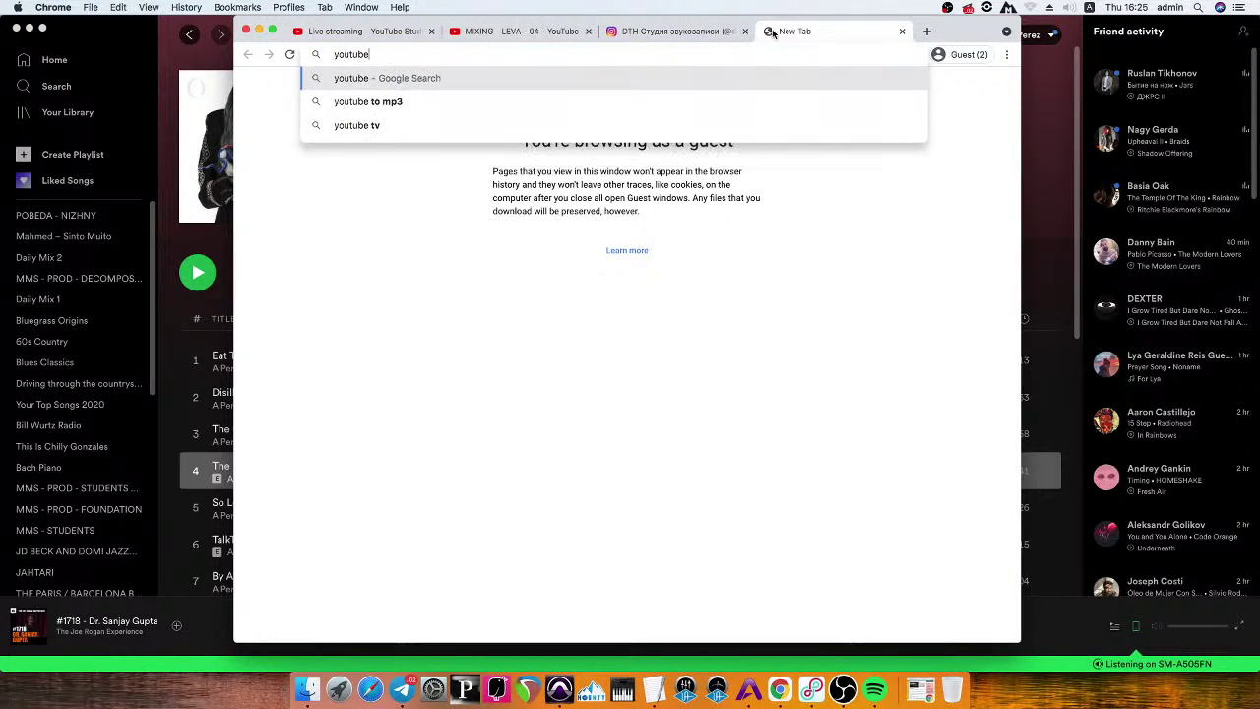
{"action": "key", "text": "Return"}
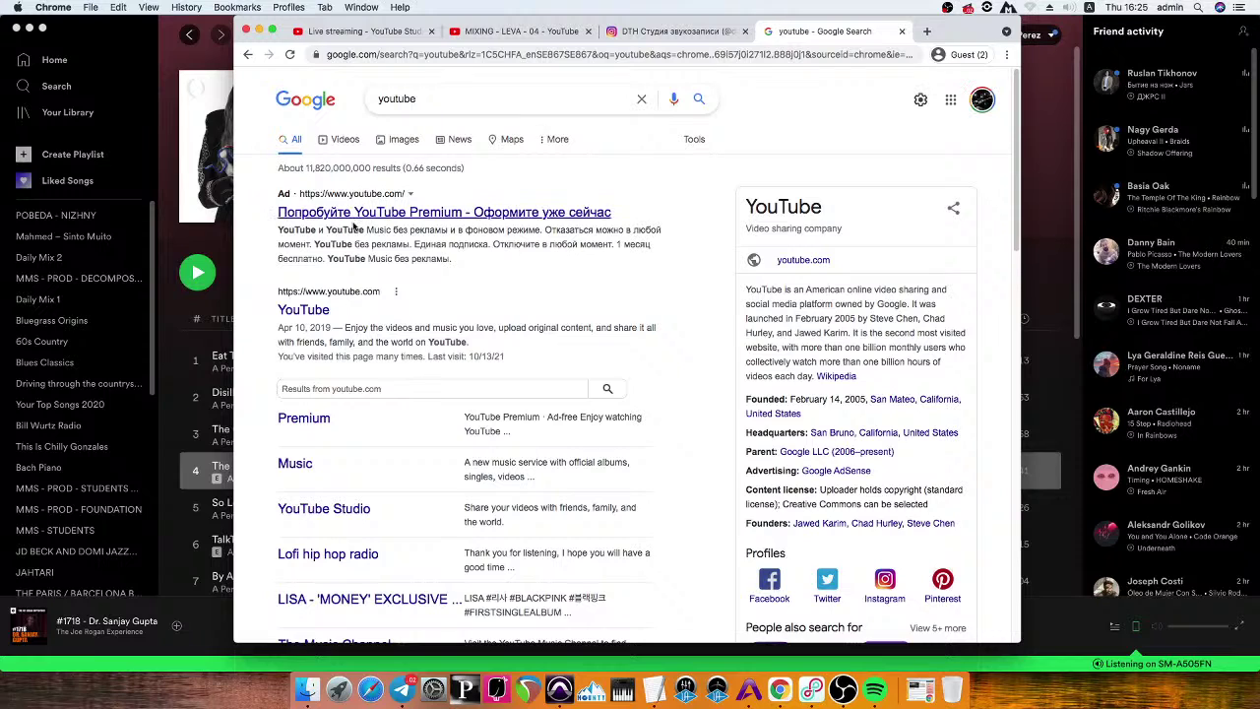
{"action": "left_click", "coordinate": [300, 311]}
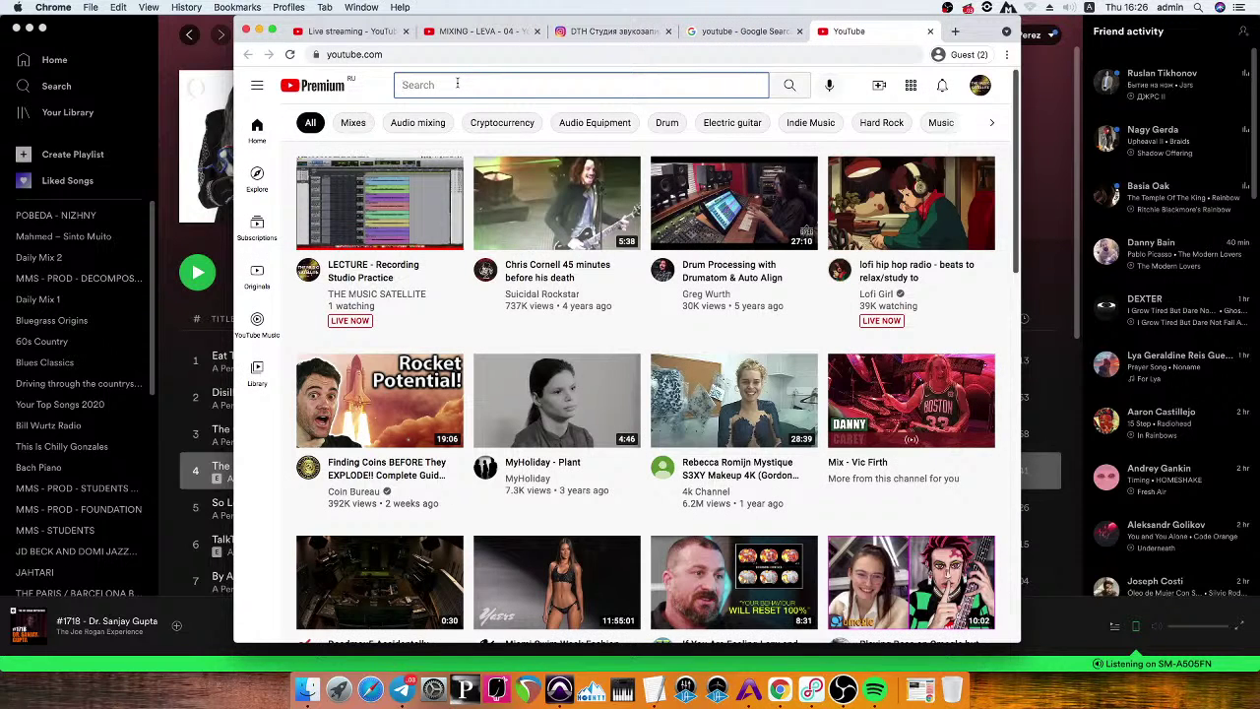
Search YouTube for "the doomed a perfect circle".
{"action": "type", "text": "the doome"}
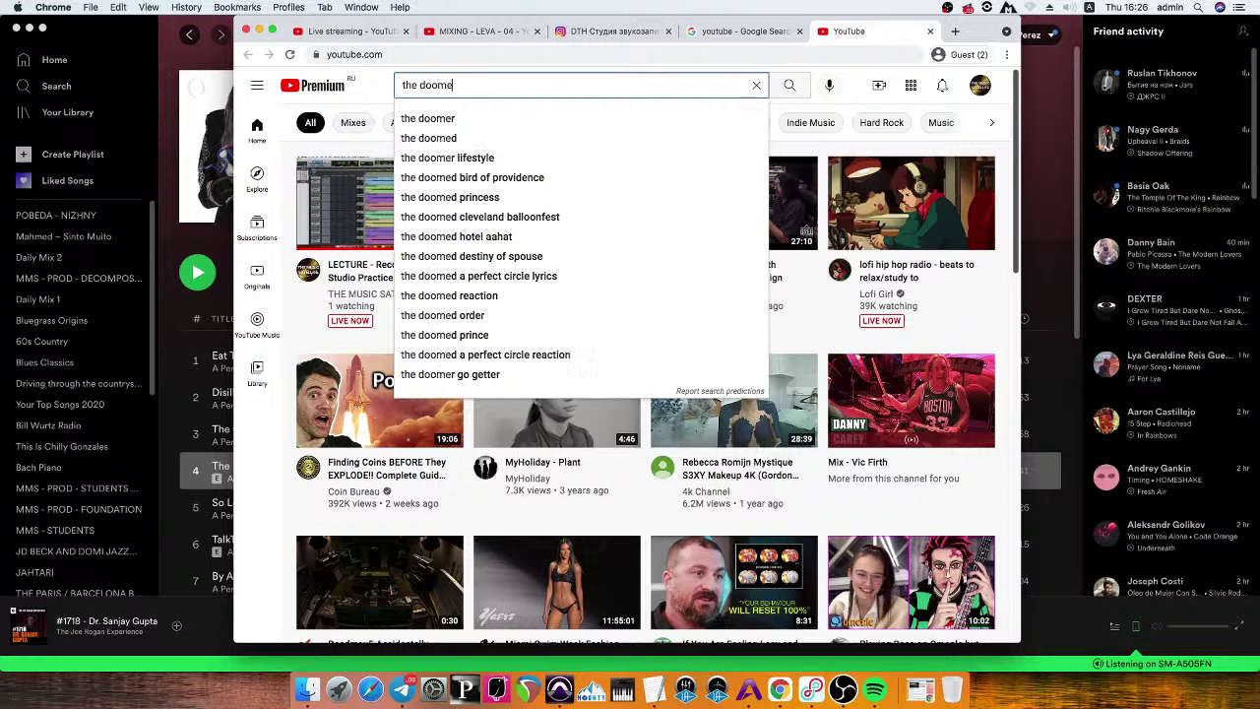
{"action": "type", "text": "d a per"}
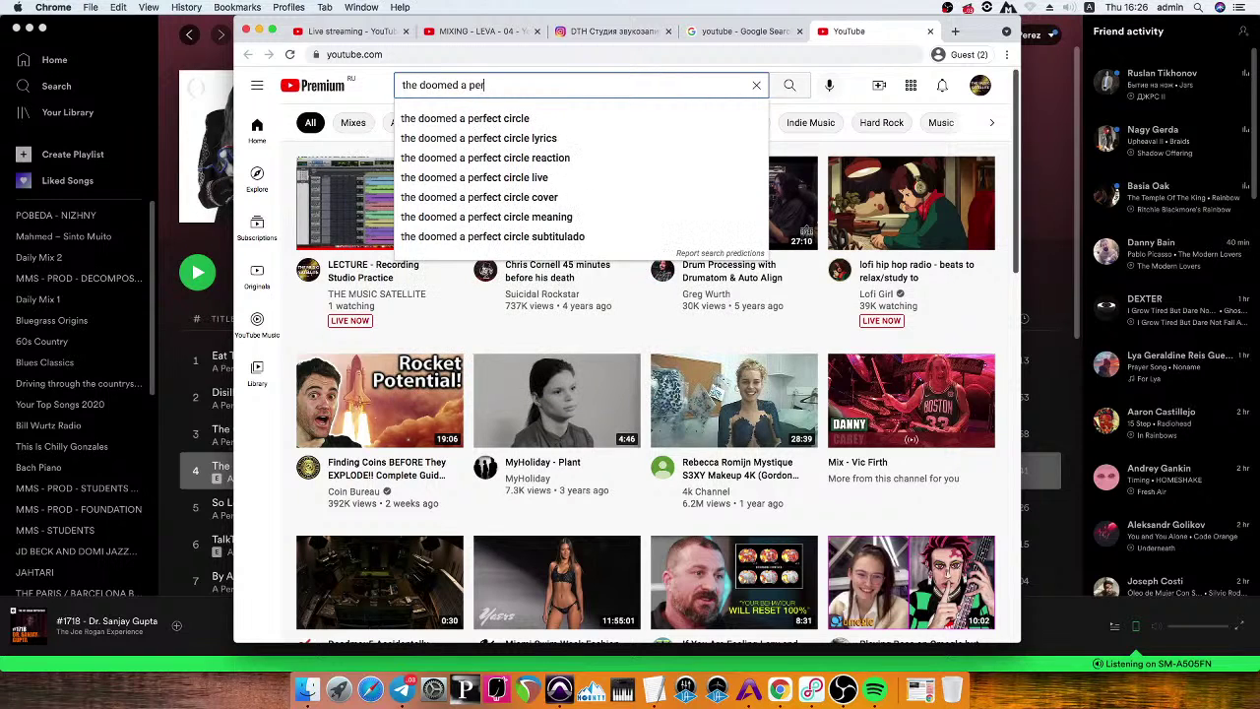
{"action": "type", "text": "f"}
{"action": "left_click", "coordinate": [473, 118]}
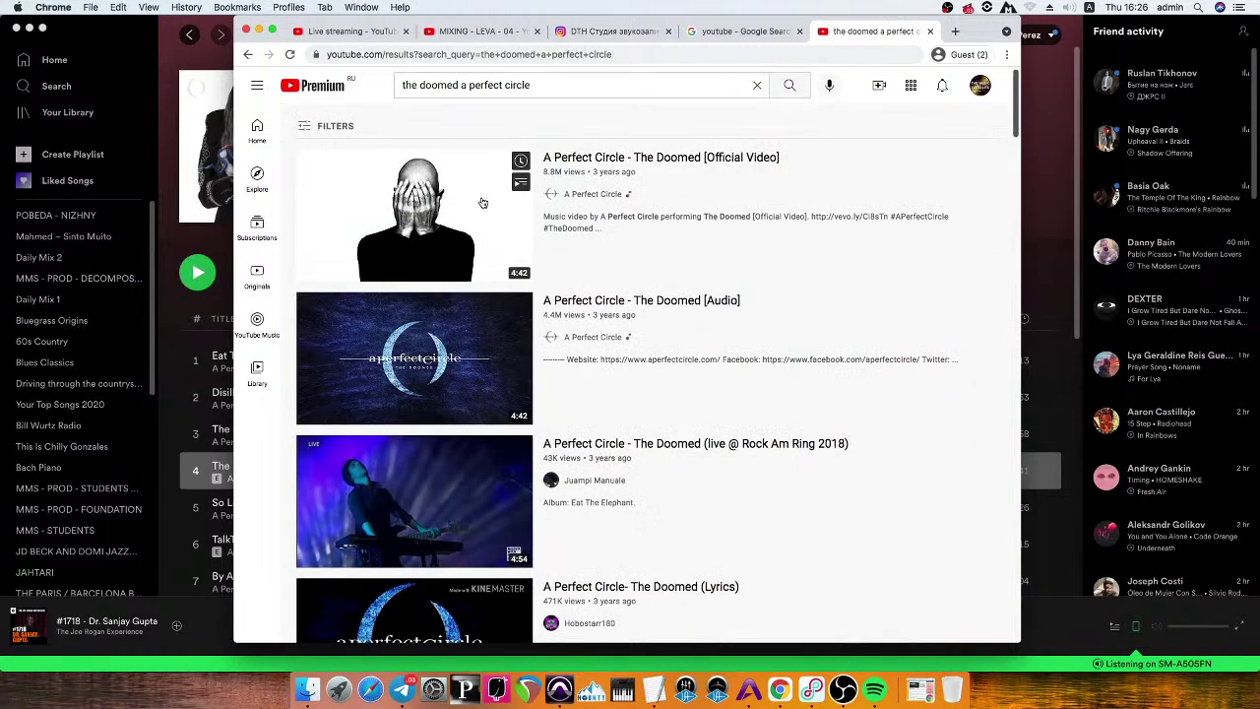
Play the official video of The Doomed with the volume raised, replay it from near the beginning, and pause it.
{"action": "left_click", "coordinate": [616, 160]}
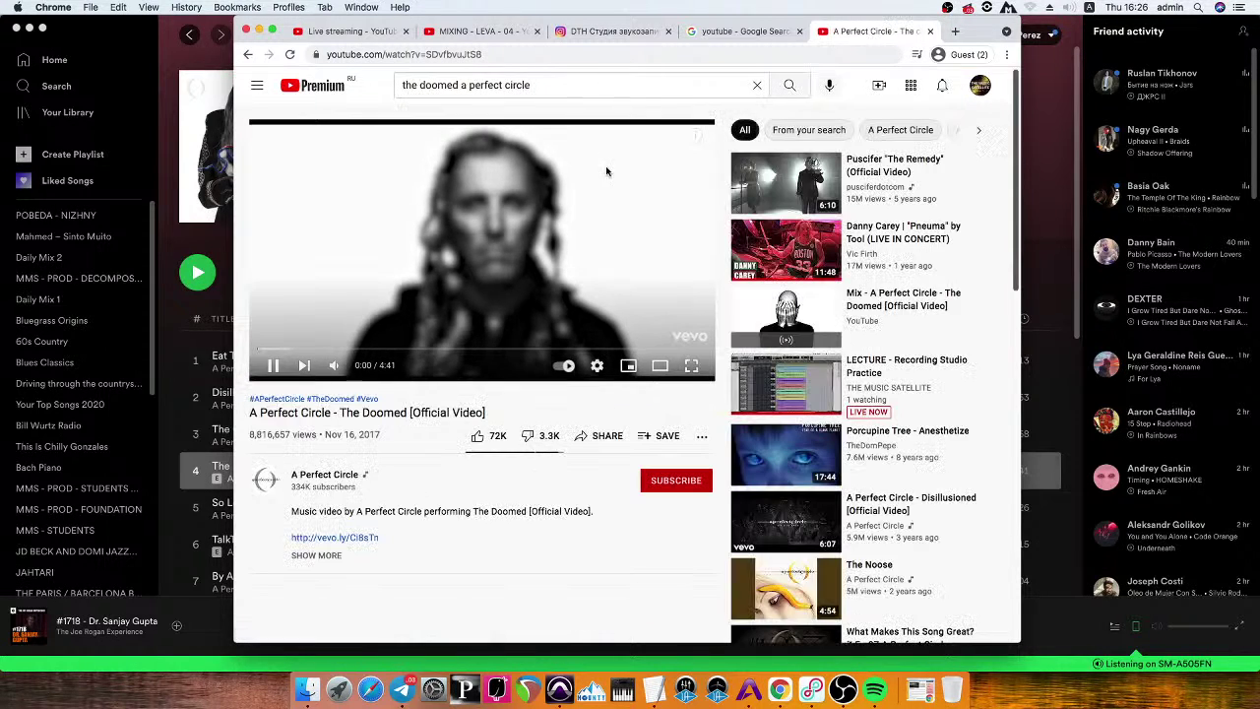
{"action": "key", "text": "XF86AudioRaiseVolume"}
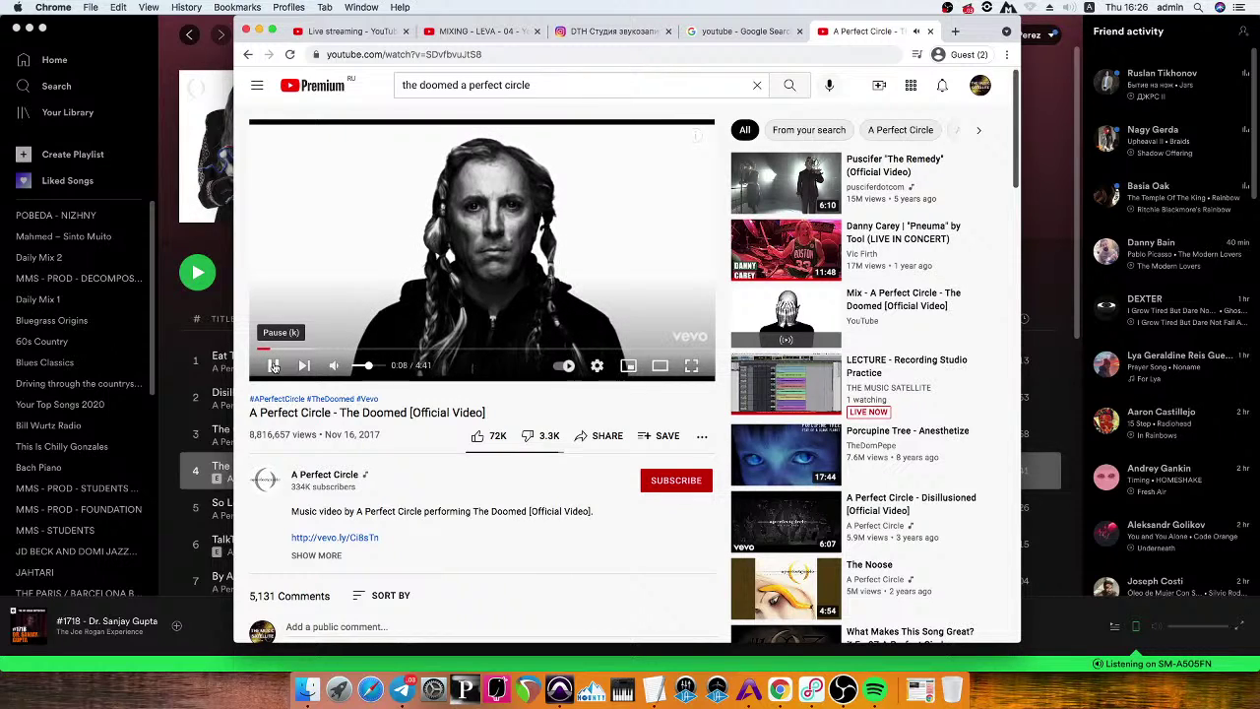
{"action": "key", "text": "XF86AudioRaiseVolume"}
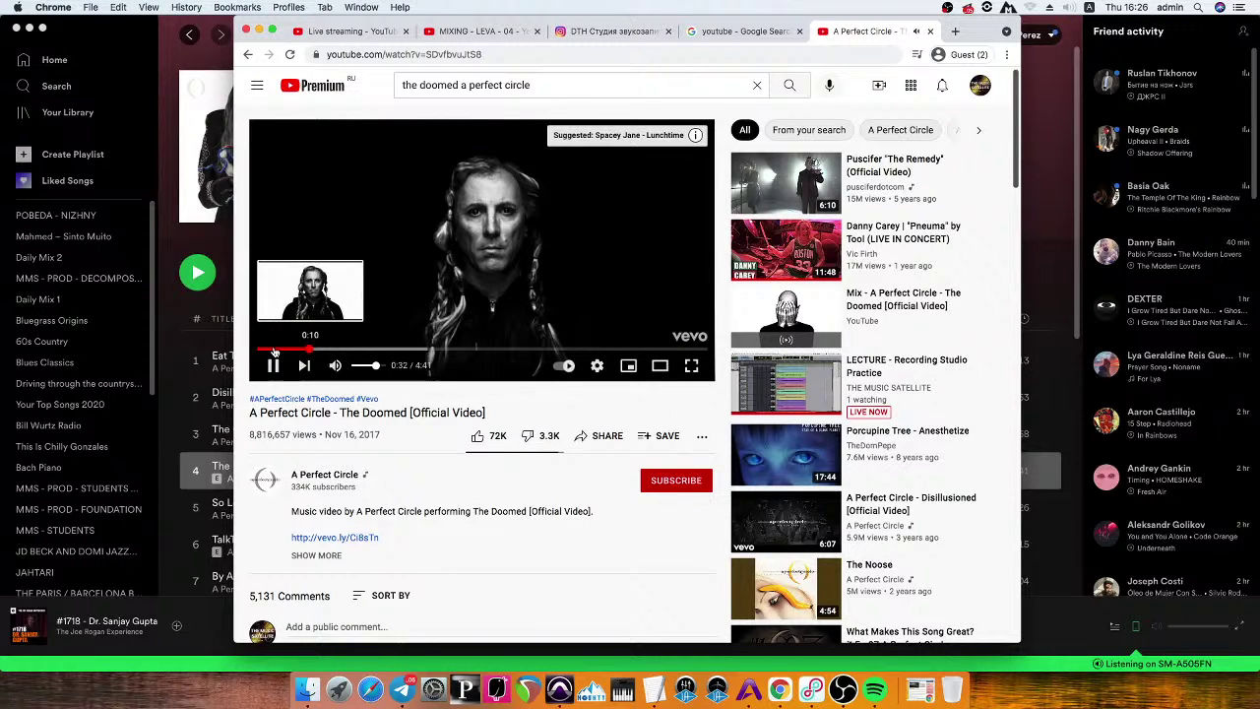
{"action": "left_click", "coordinate": [274, 350]}
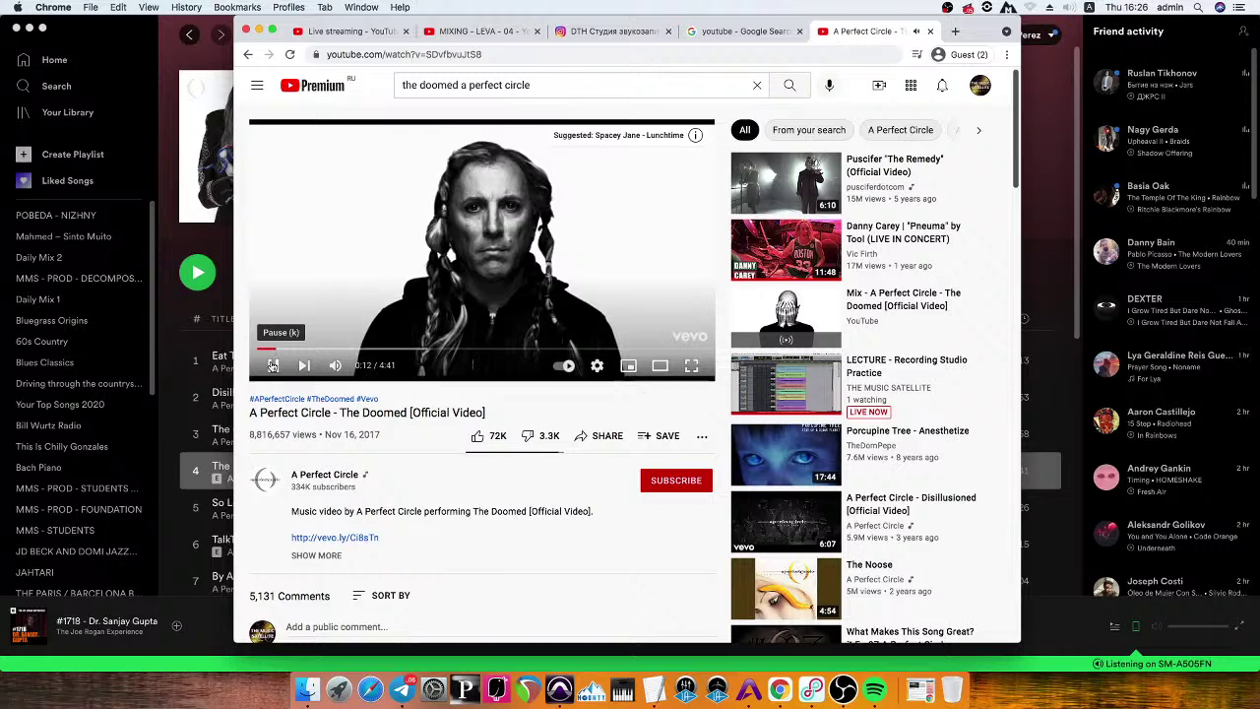
{"action": "left_click", "coordinate": [273, 365]}
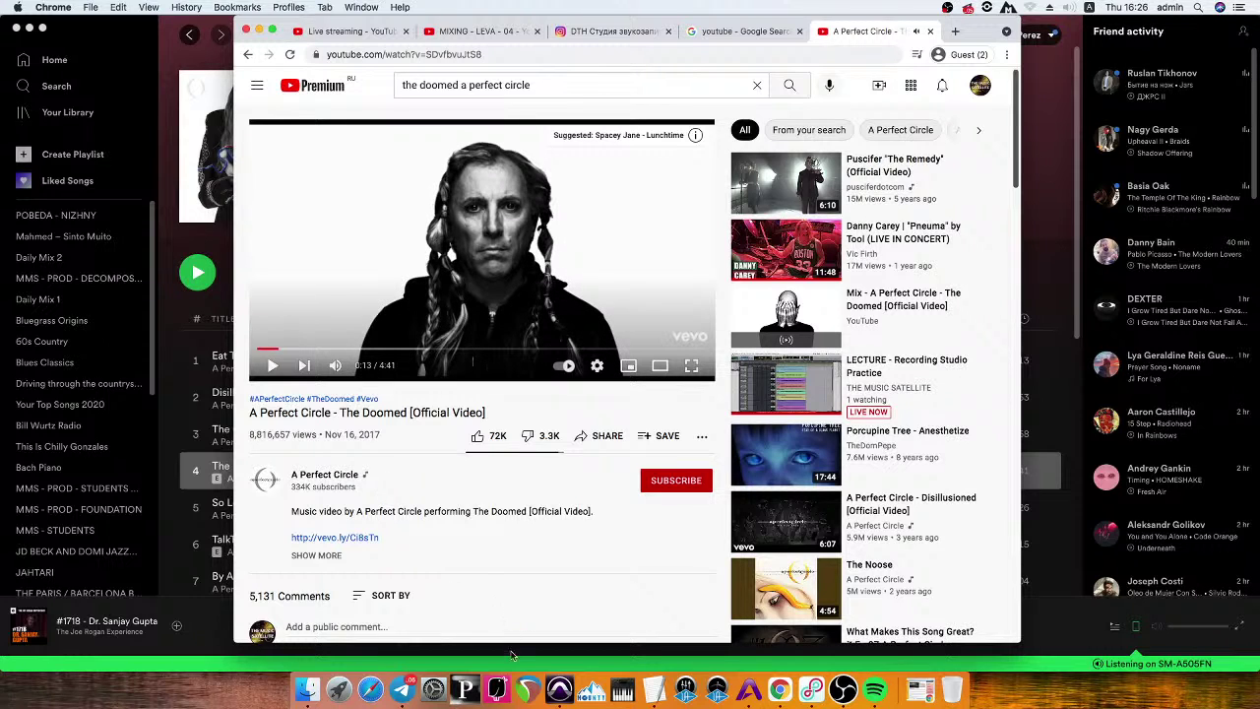
Switch to Pro Tools and play back the microphone tracks for comparison with the reference song.
{"action": "left_click", "coordinate": [559, 687]}
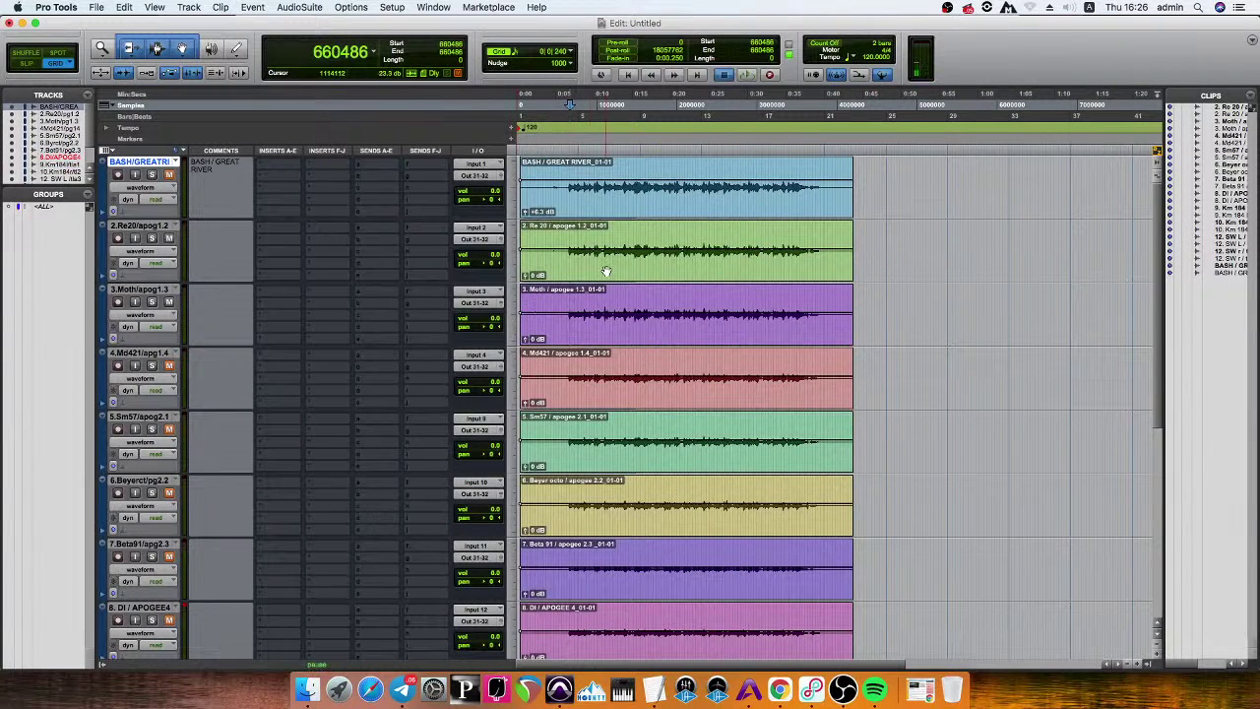
{"action": "key", "text": "space"}
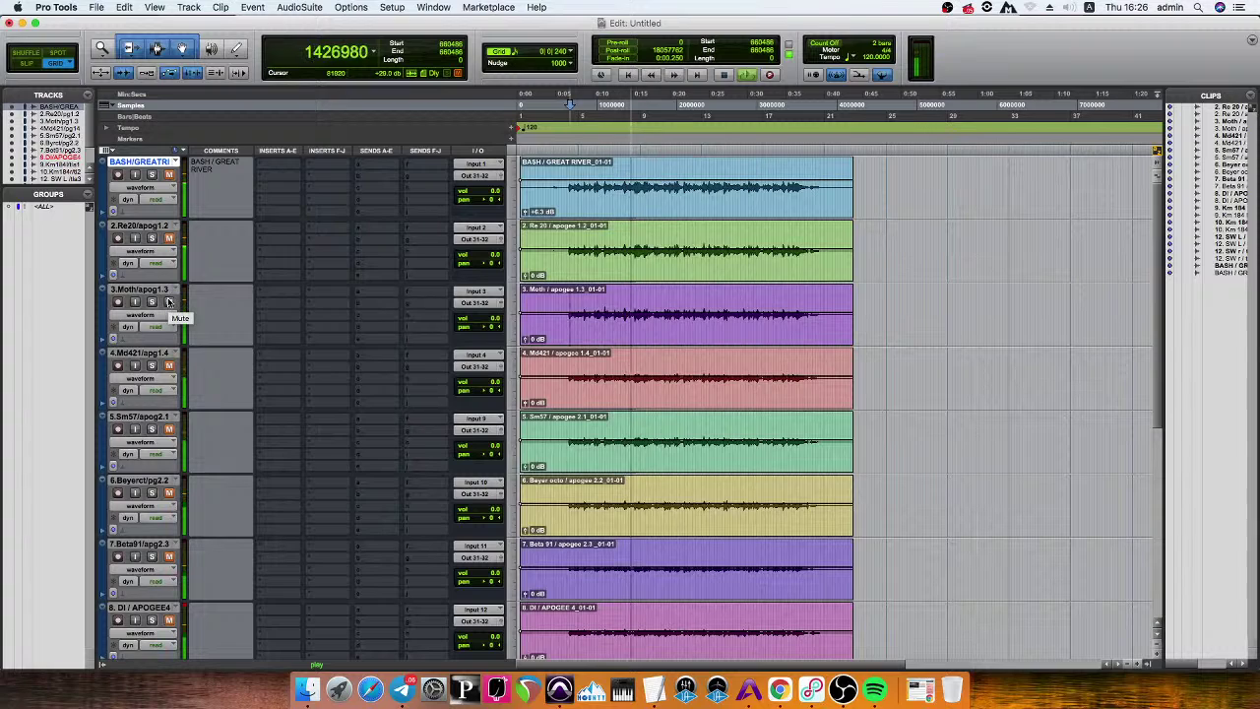
{"action": "key", "text": "space"}
{"action": "key", "text": "space"}
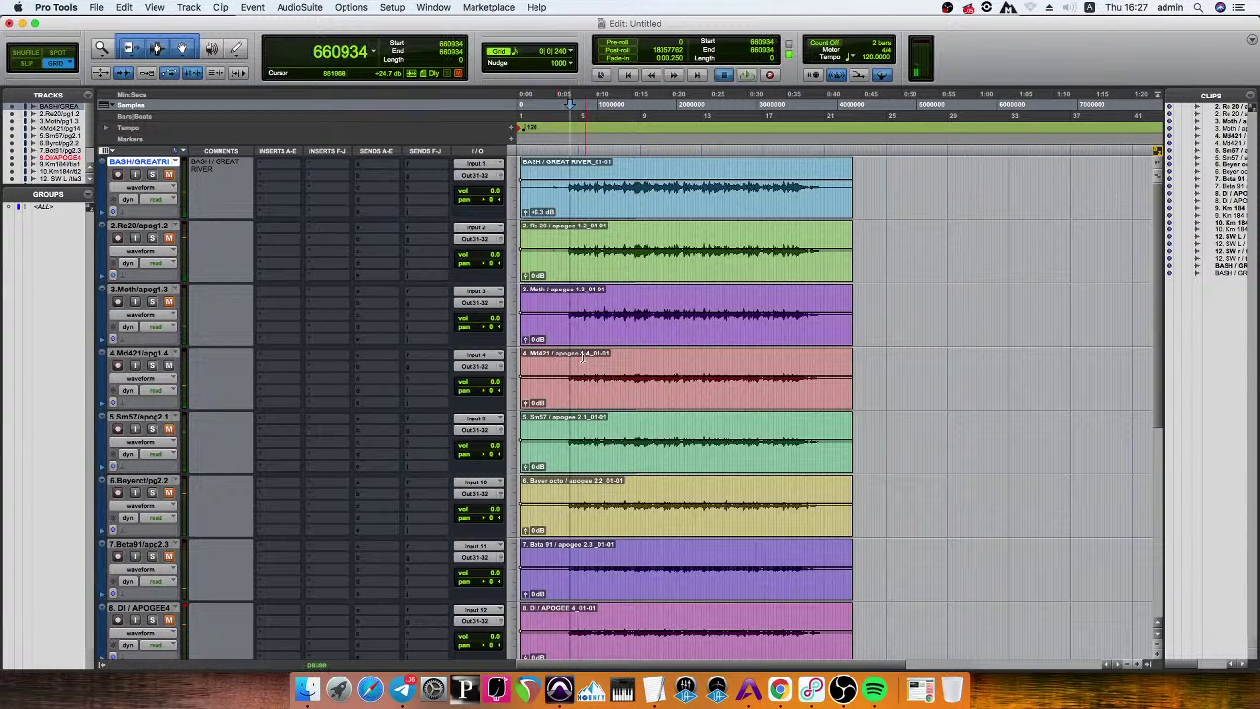
Raise the Md421 clip gain to +1.9 dB and audition the tracks from where the music starts.
{"action": "left_click", "coordinate": [577, 403]}
{"action": "left_click_drag", "start_coordinate": [525, 402], "coordinate": [526, 391]}
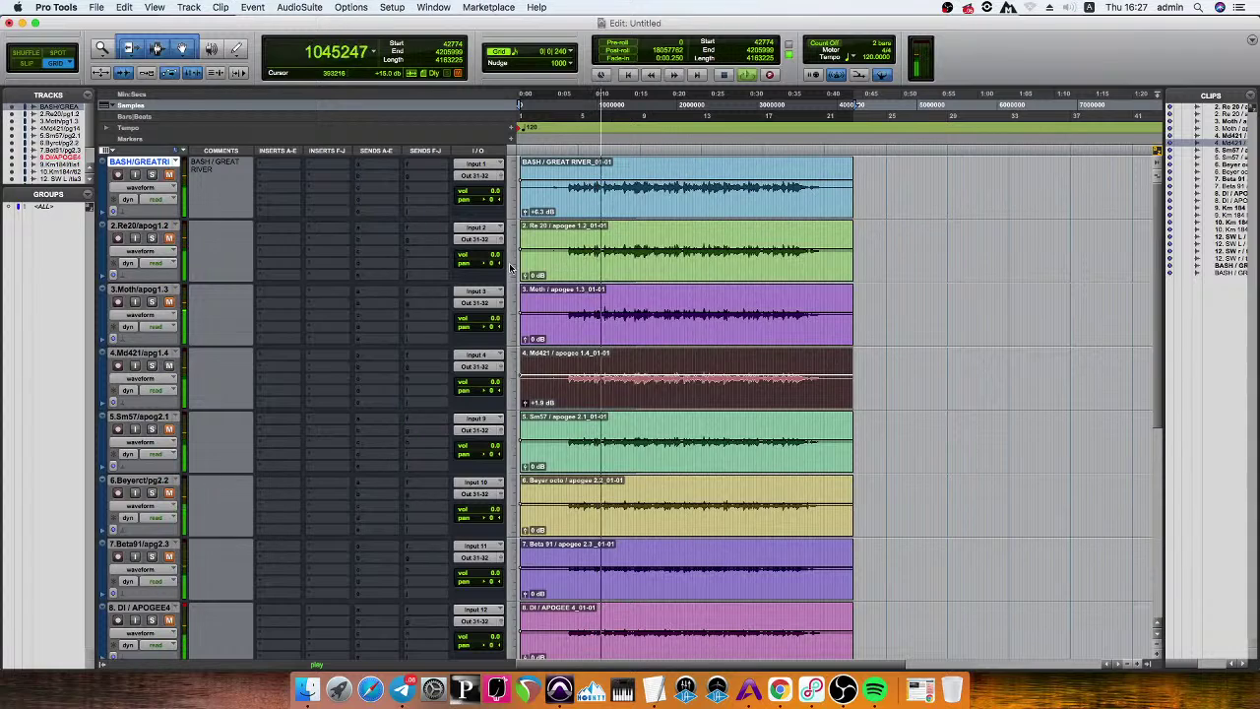
{"action": "left_click", "coordinate": [573, 359]}
{"action": "left_click", "coordinate": [569, 358]}
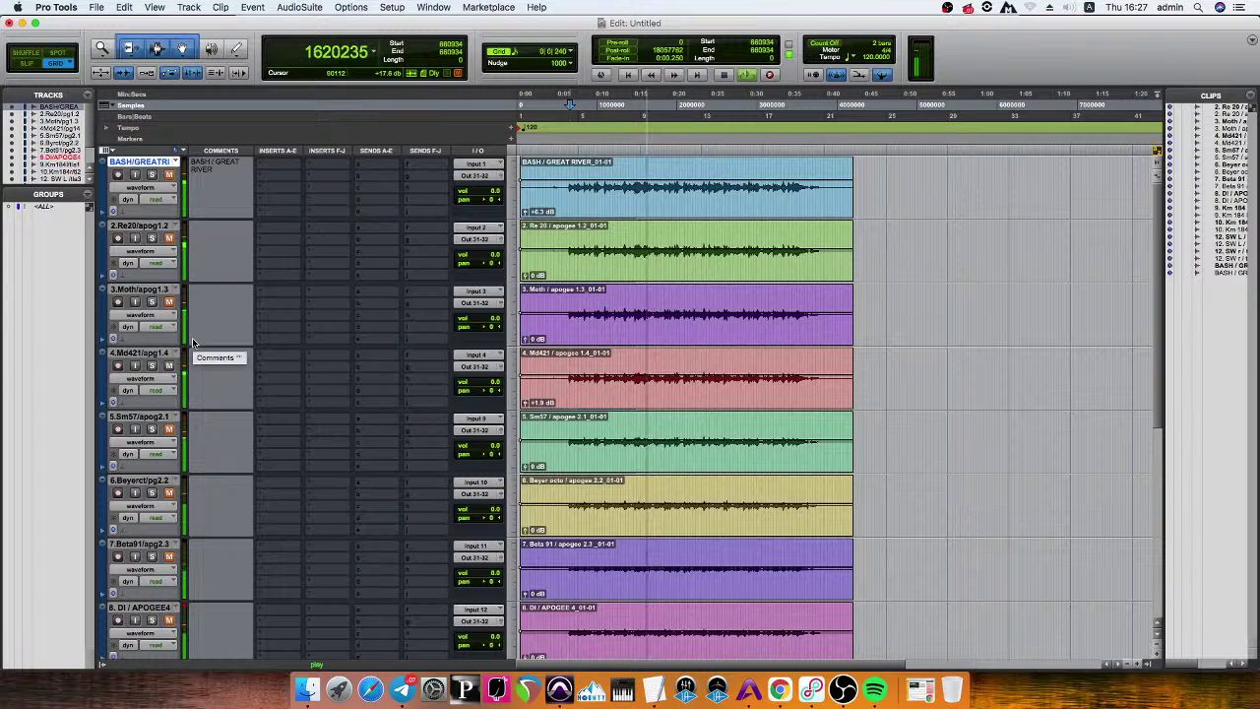
{"action": "key", "text": "XF86AudioRaiseVolume"}
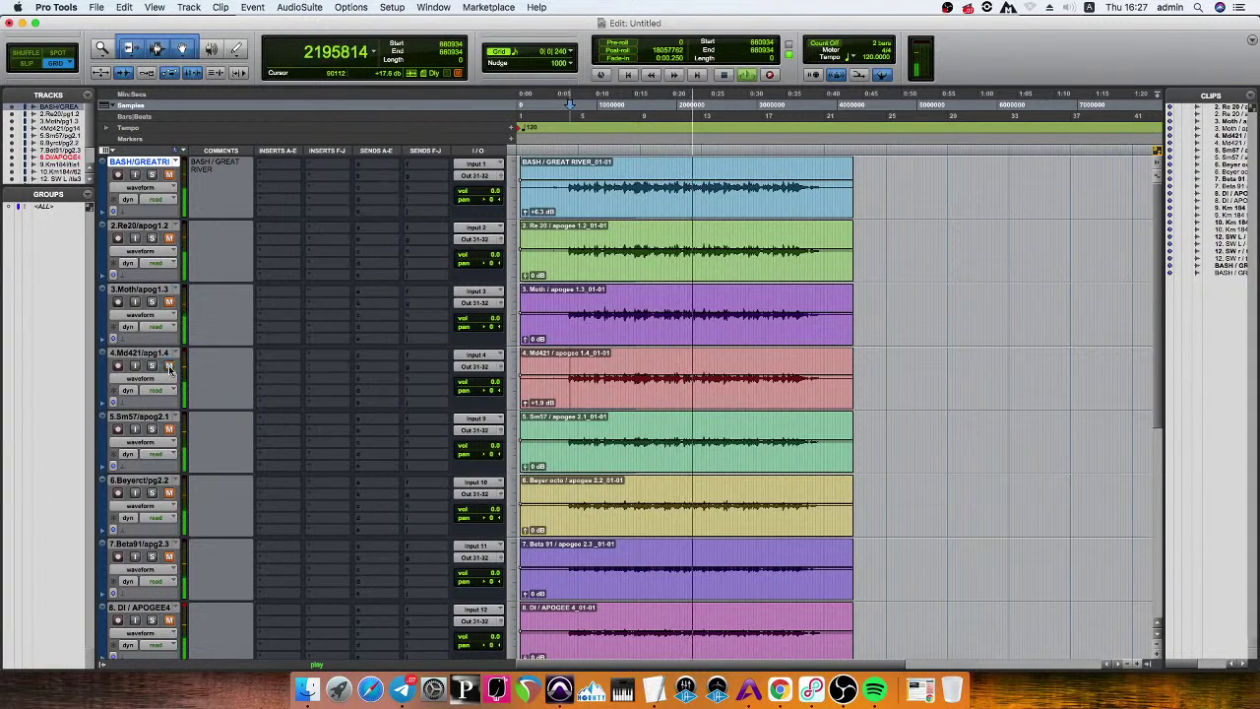
{"action": "left_click", "coordinate": [567, 364]}
{"action": "key", "text": "space"}
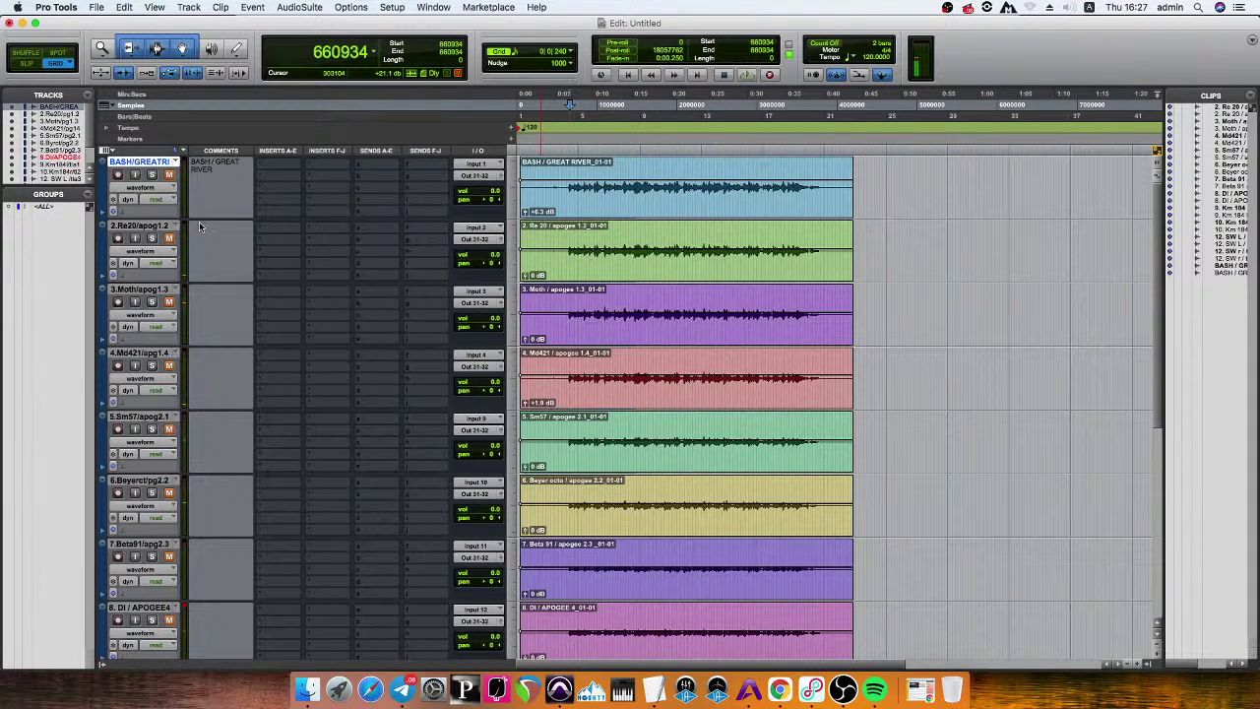
{"action": "key", "text": "space"}
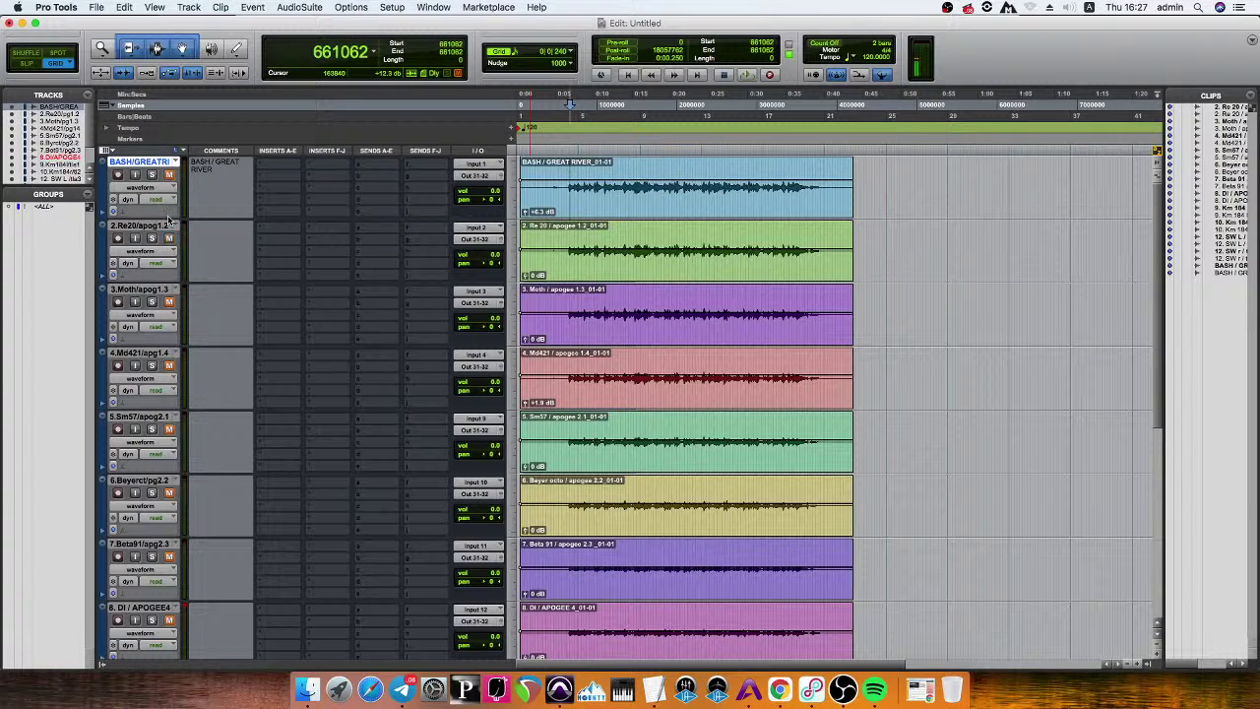
Try SSLChannel on the Re20 track to audition its phase switch during playback, and remove the insert.
{"action": "left_click", "coordinate": [315, 280]}
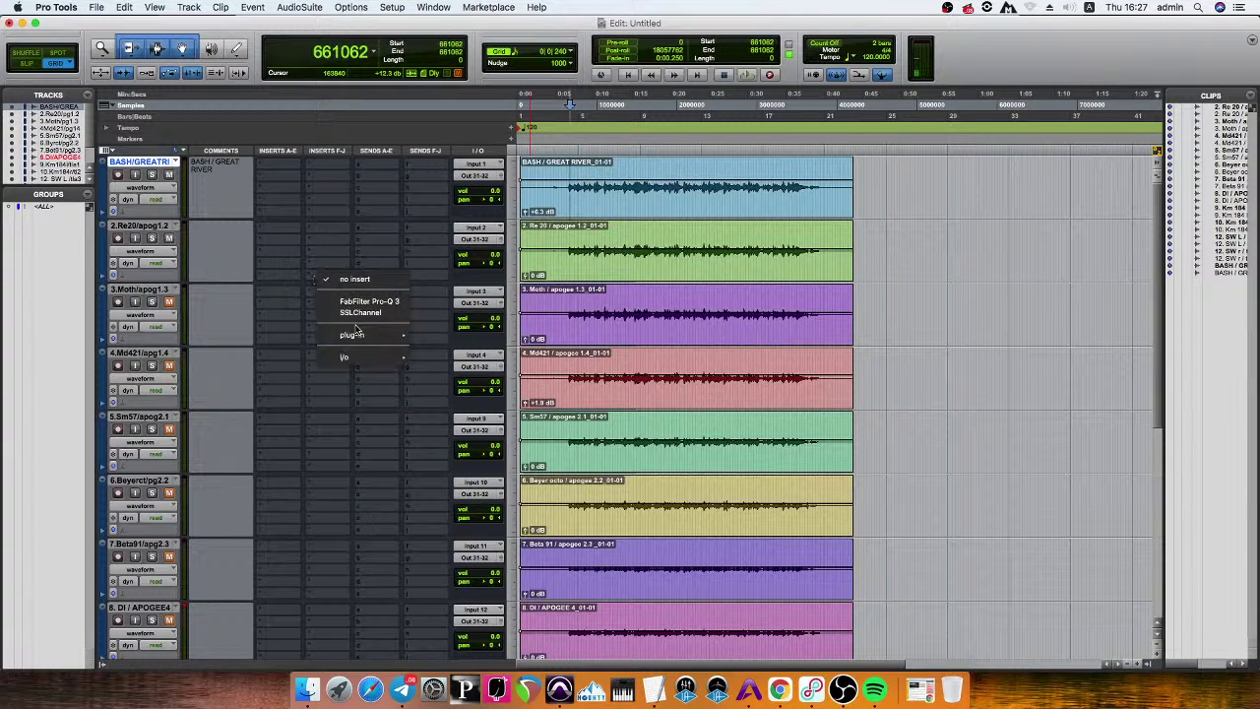
{"action": "left_click", "coordinate": [368, 315]}
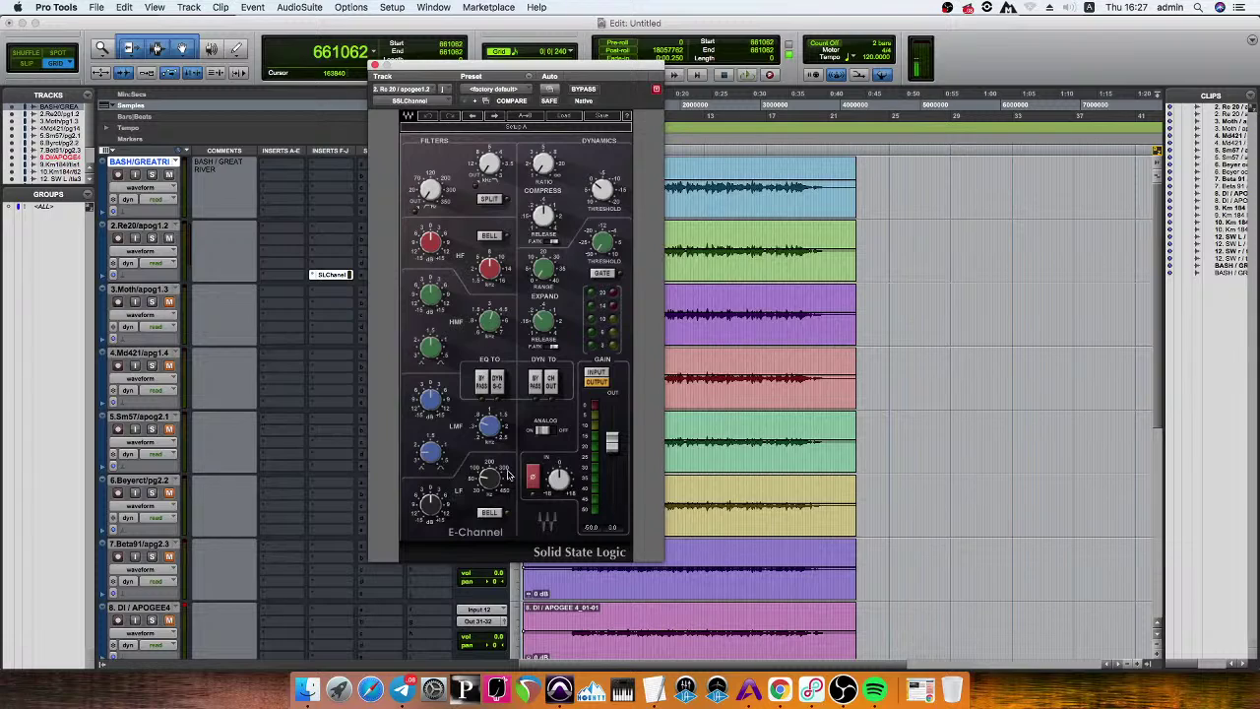
{"action": "key", "text": "space"}
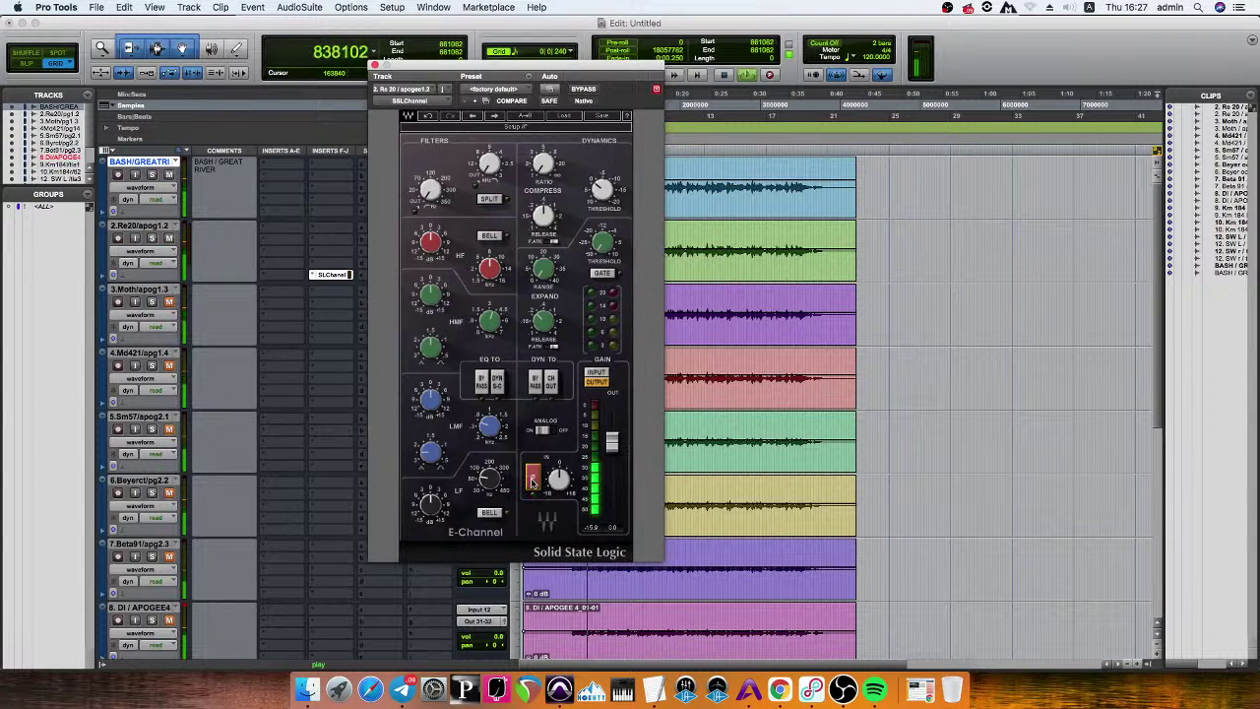
{"action": "key", "text": "space"}
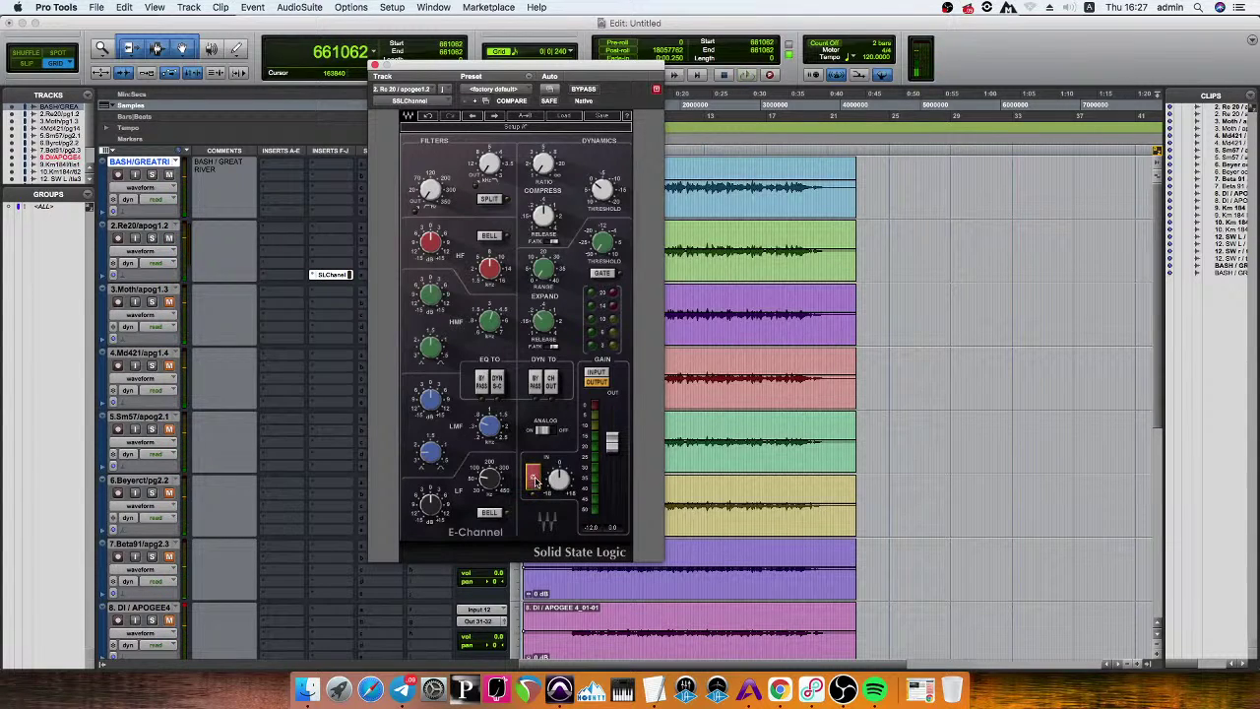
{"action": "key", "text": "space"}
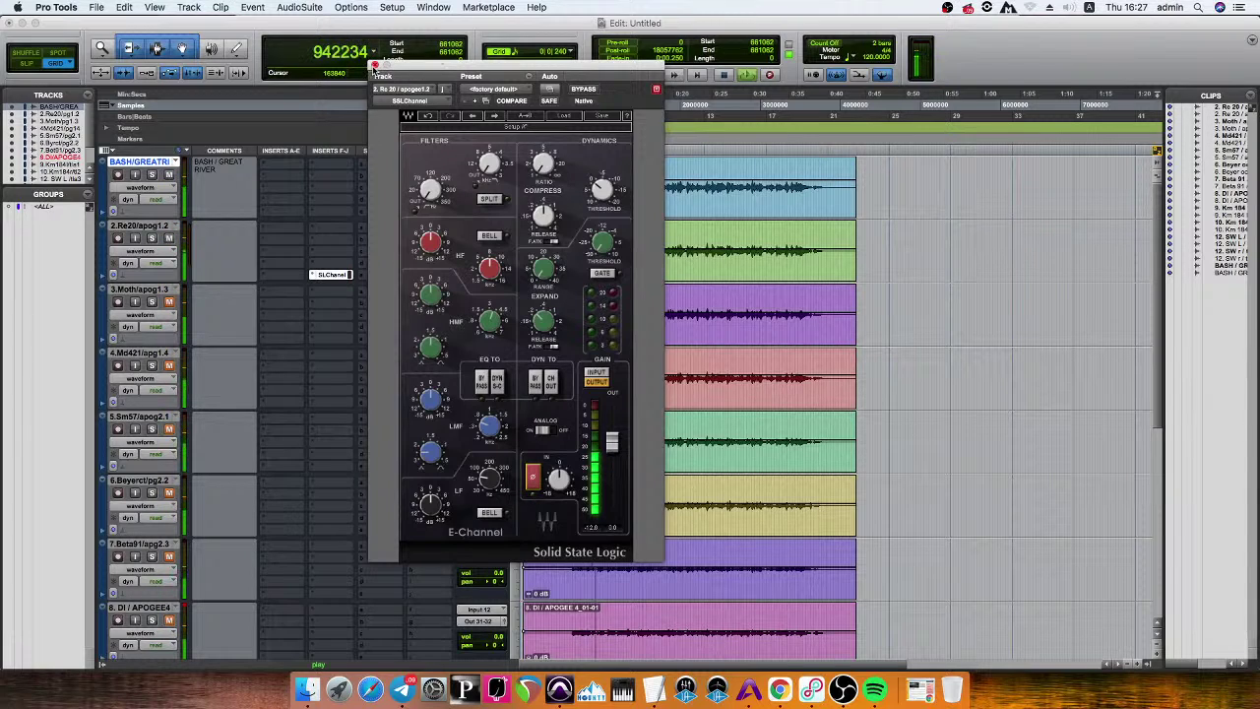
{"action": "key", "text": "space"}
{"action": "key", "text": "super+w"}
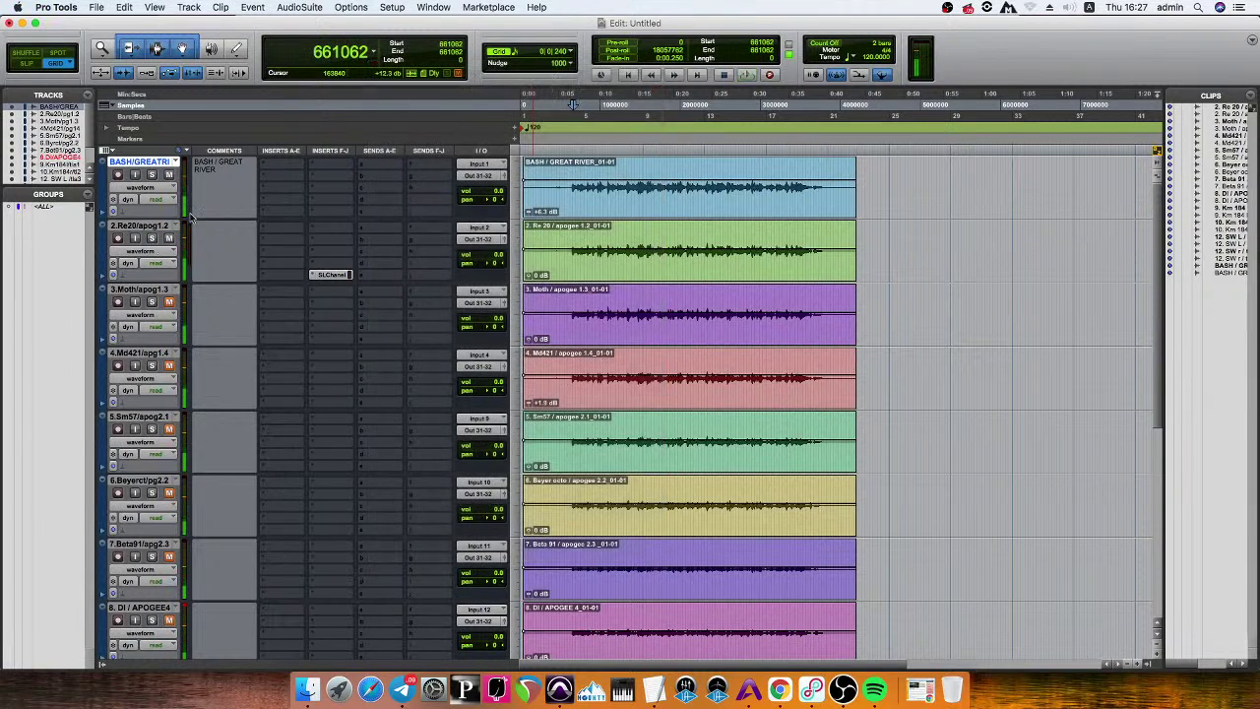
{"action": "left_click", "coordinate": [310, 276]}
{"action": "left_click", "coordinate": [353, 219]}
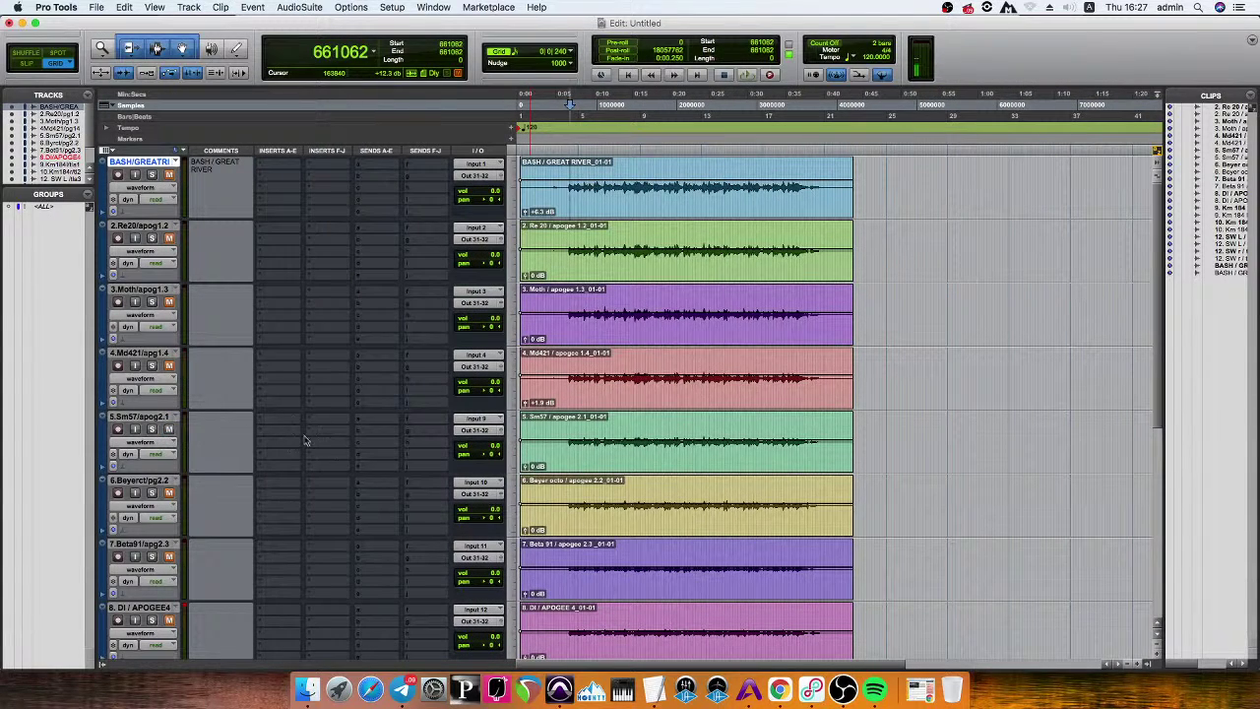
Raise the Sm57 clip gain to +1.9 dB and play back from the music's start on the Md421 clip.
{"action": "key", "text": "space"}
{"action": "left_click", "coordinate": [578, 440]}
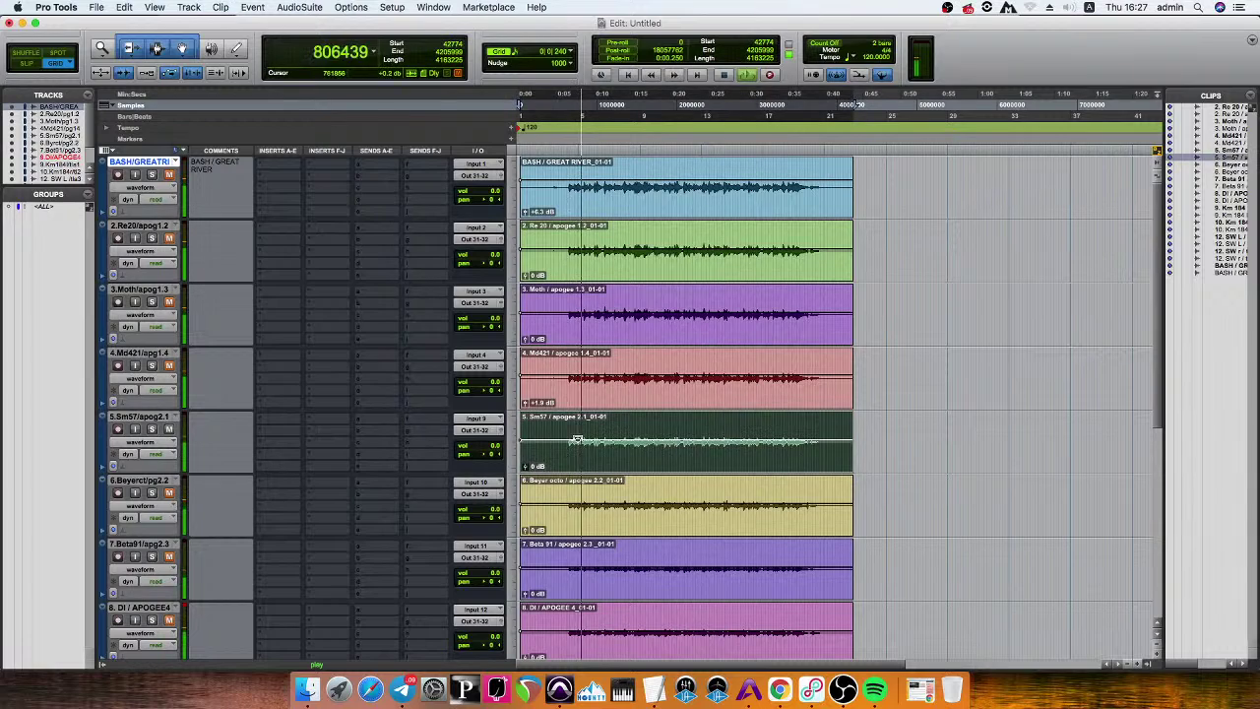
{"action": "key", "text": "space"}
{"action": "left_click", "coordinate": [563, 366]}
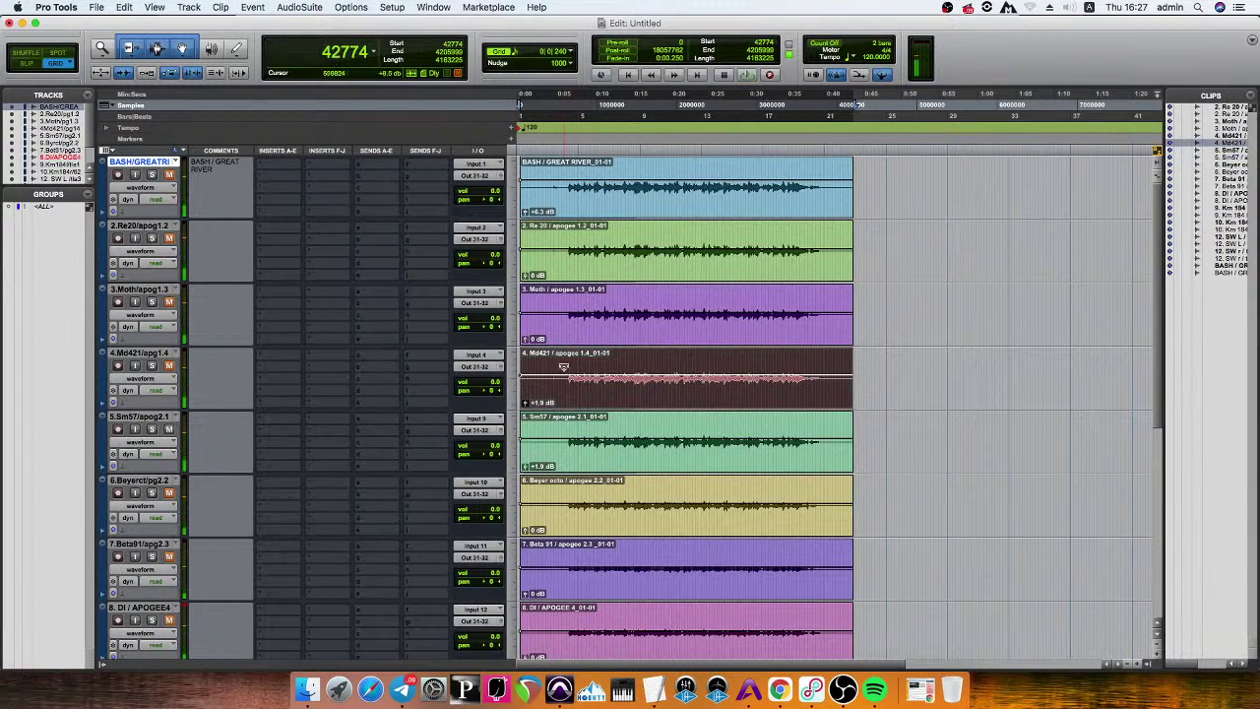
{"action": "left_click", "coordinate": [567, 366]}
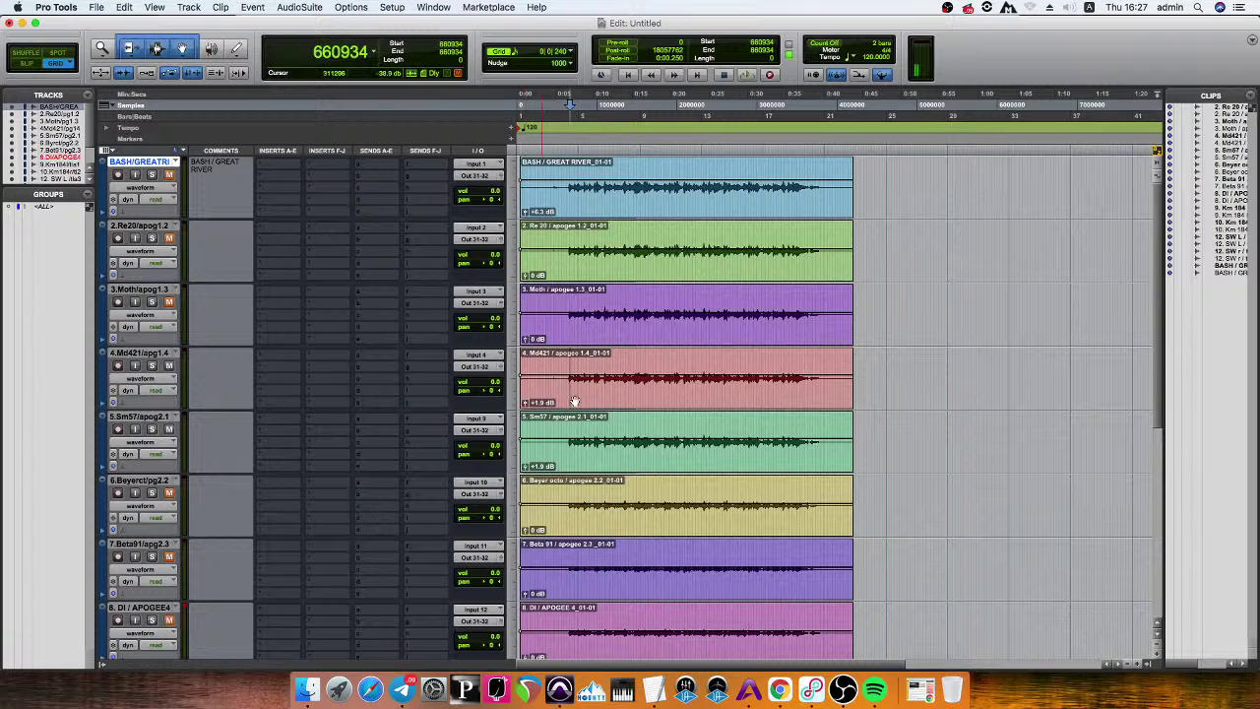
{"action": "key", "text": "space"}
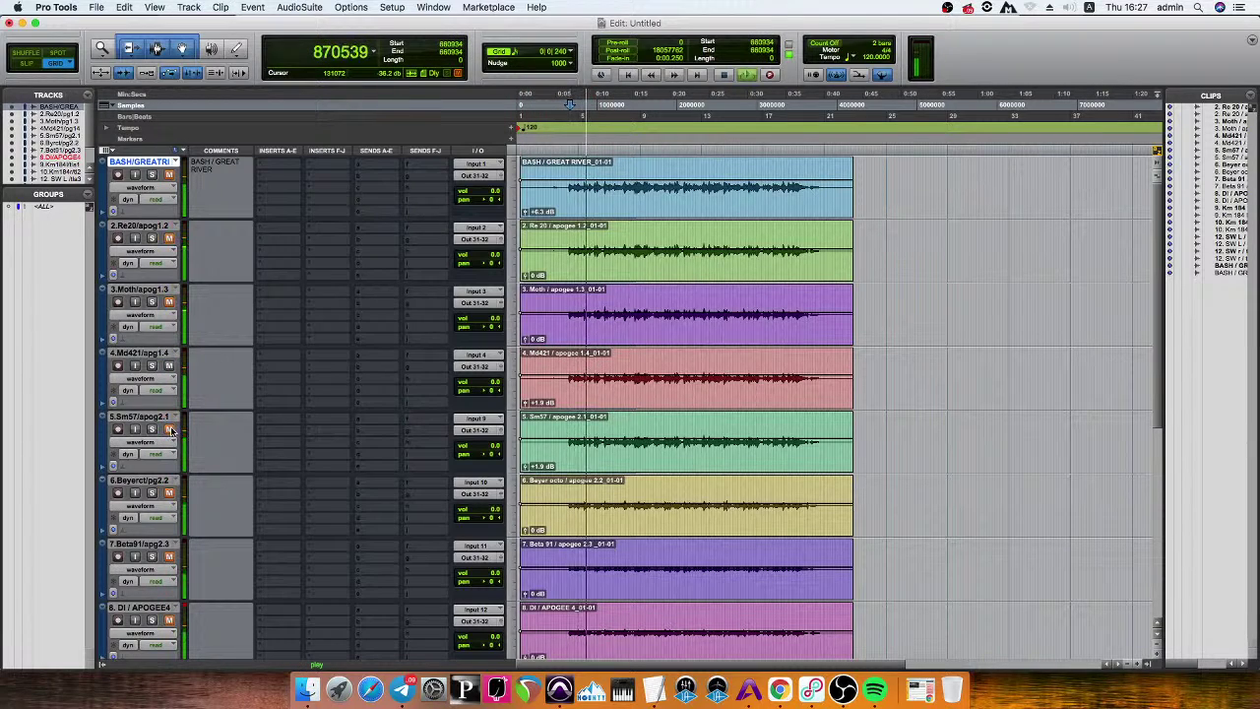
Increase the Md421 clip gain to +2.9 dB and compare it with the Sm57 track during playback.
{"action": "left_click_drag", "start_coordinate": [588, 379], "coordinate": [587, 374]}
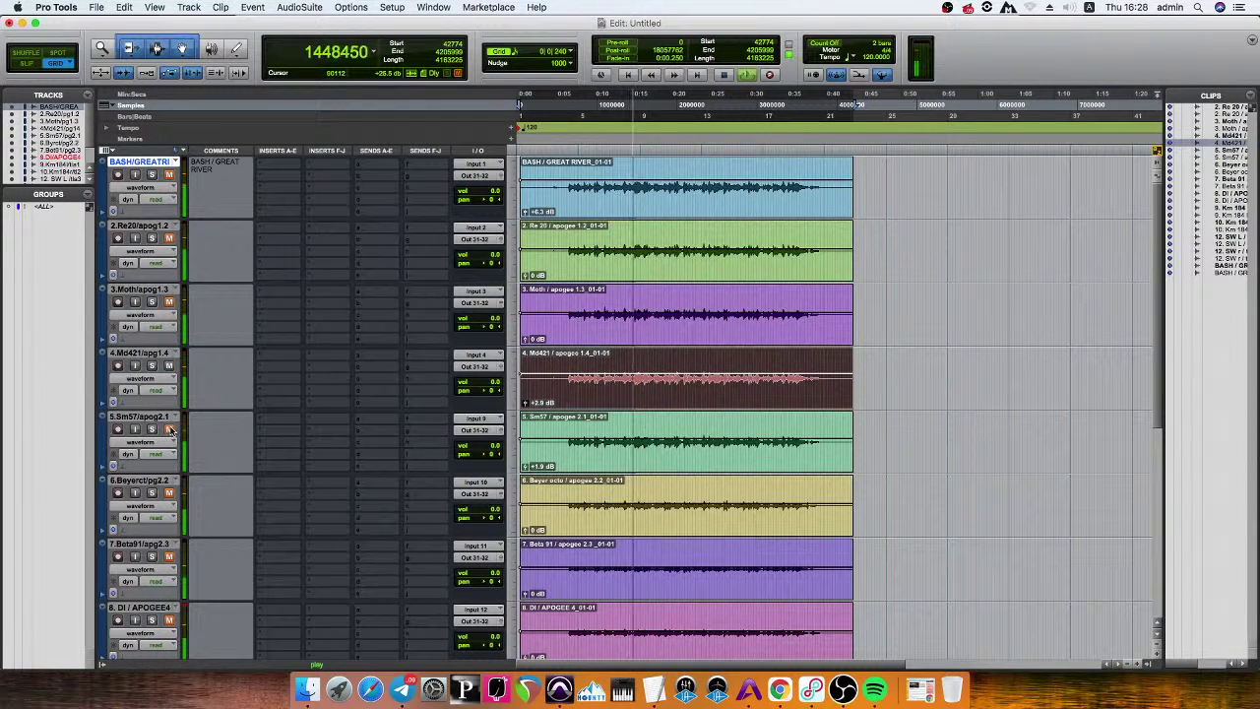
{"action": "key", "text": "space"}
{"action": "key", "text": "space"}
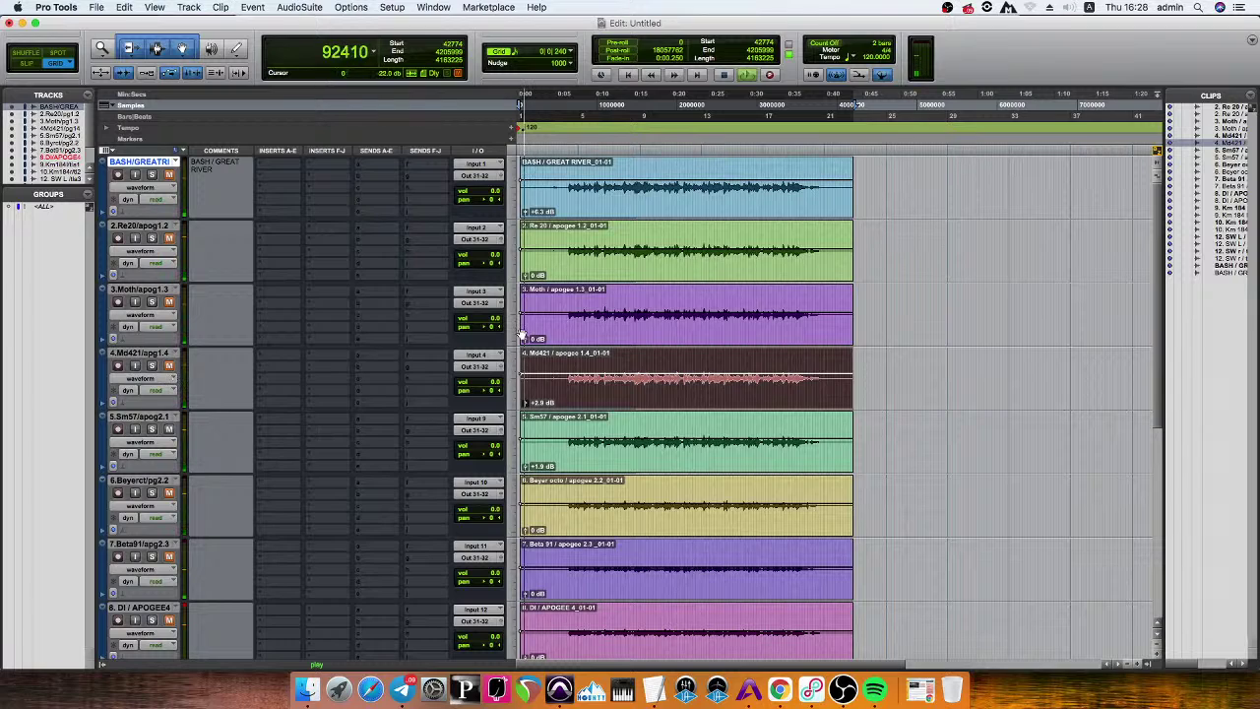
{"action": "key", "text": "space"}
{"action": "left_click", "coordinate": [568, 360]}
{"action": "key", "text": "space"}
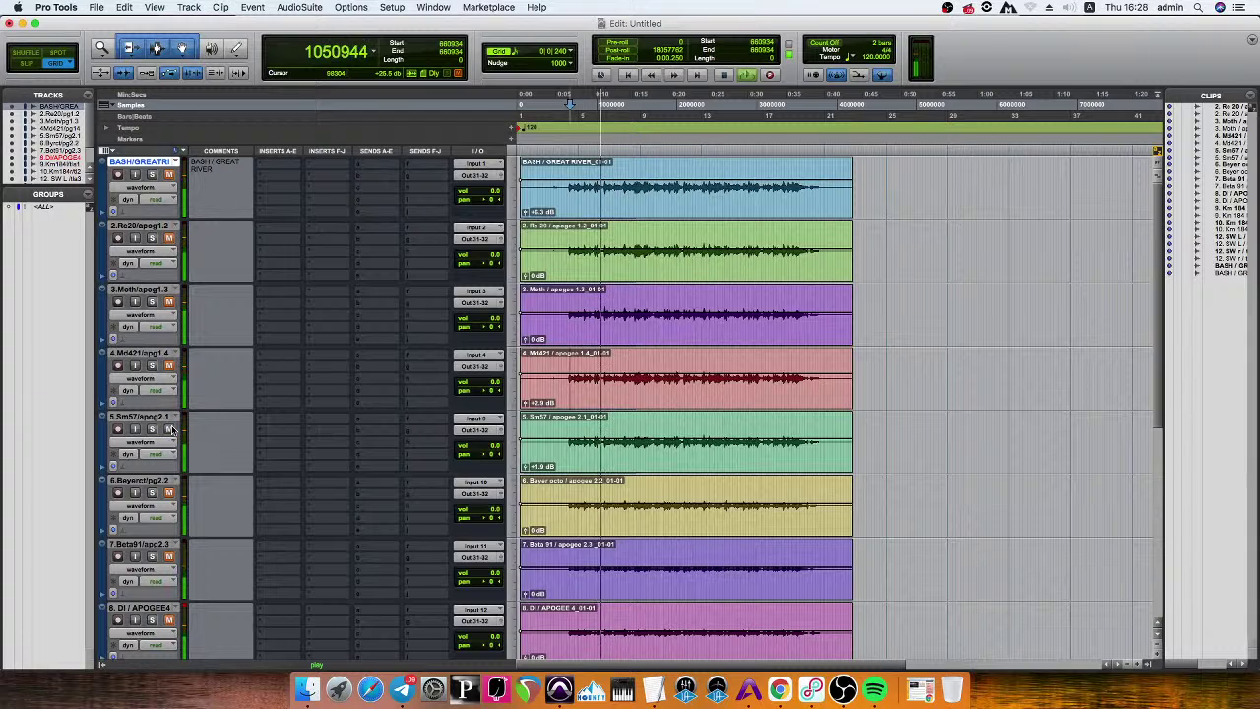
{"action": "key", "text": "space"}
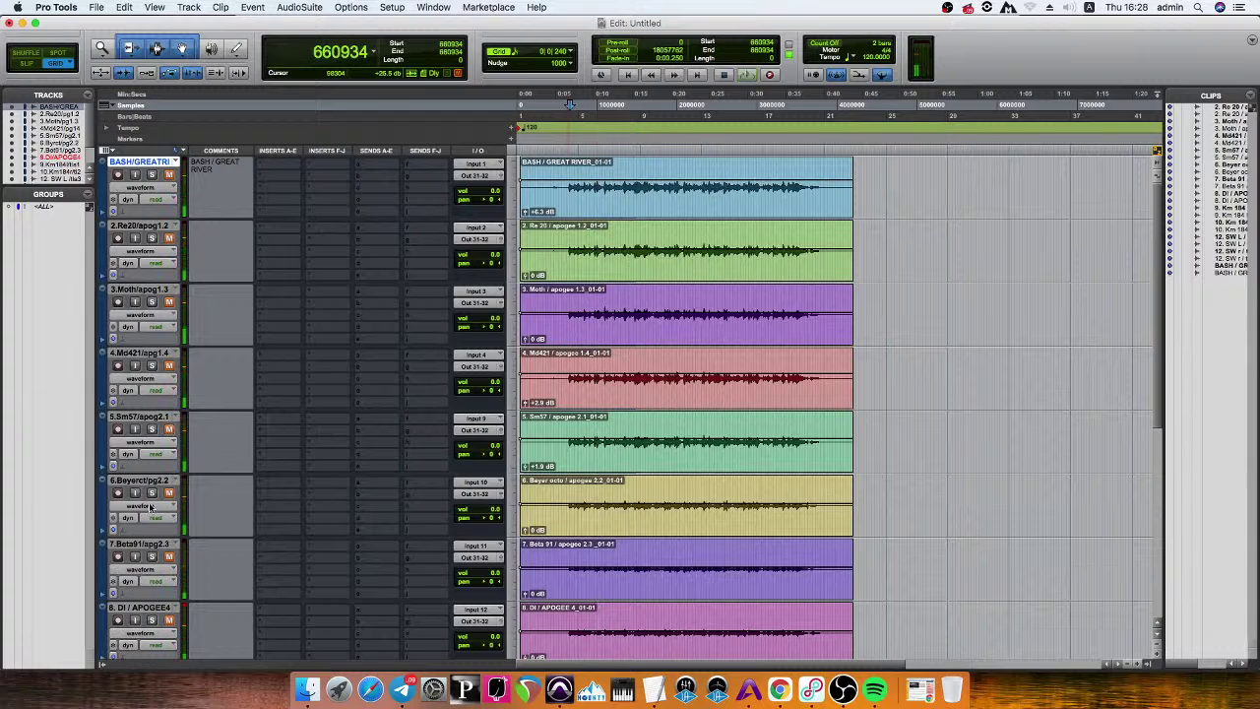
Play from the music's start on the Beyer clip and raise its clip gain to +5.8 dB.
{"action": "left_click", "coordinate": [566, 492]}
{"action": "key", "text": "space"}
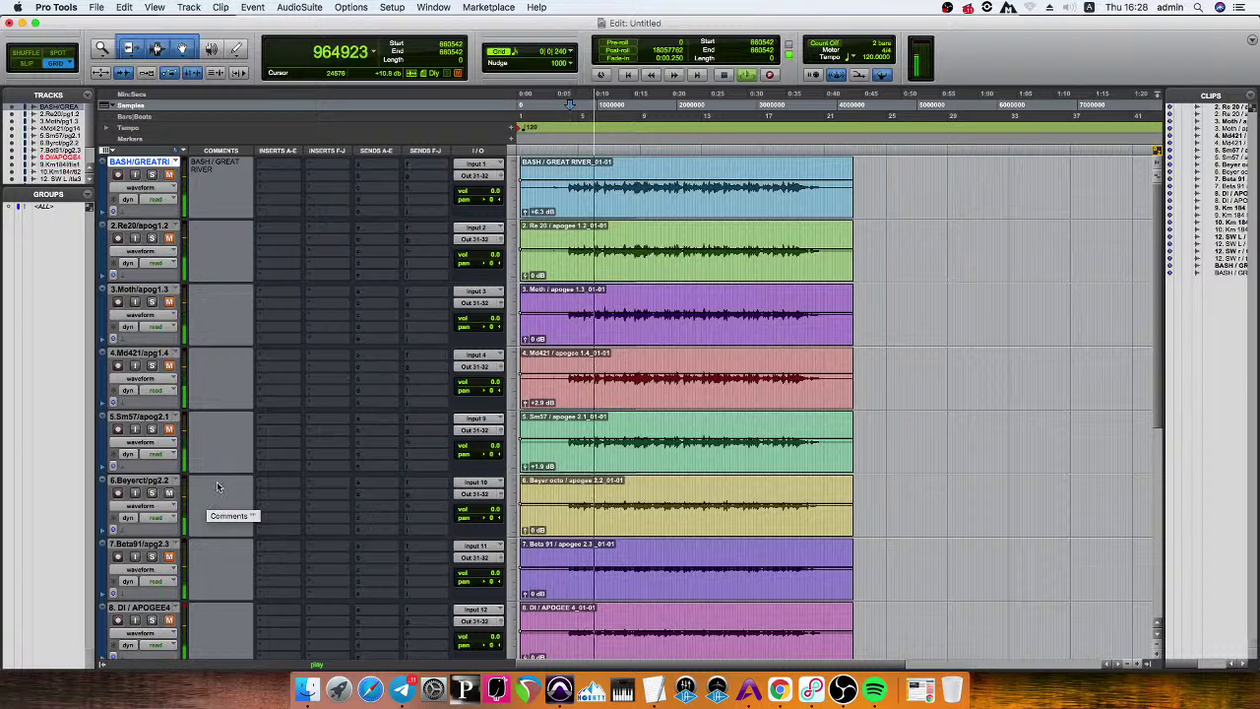
{"action": "left_click", "coordinate": [621, 504]}
{"action": "scroll", "coordinate": [620, 504], "scroll_direction": "up", "scroll_amount": 6}
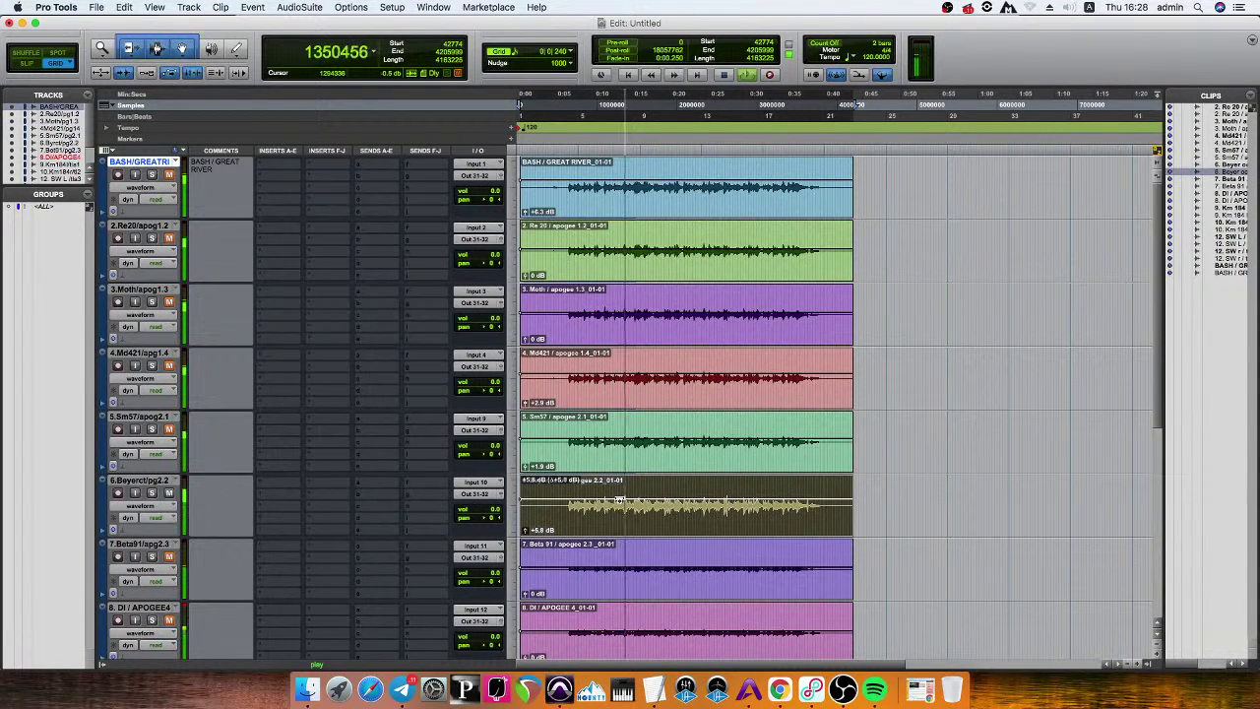
{"action": "left_click", "coordinate": [547, 486]}
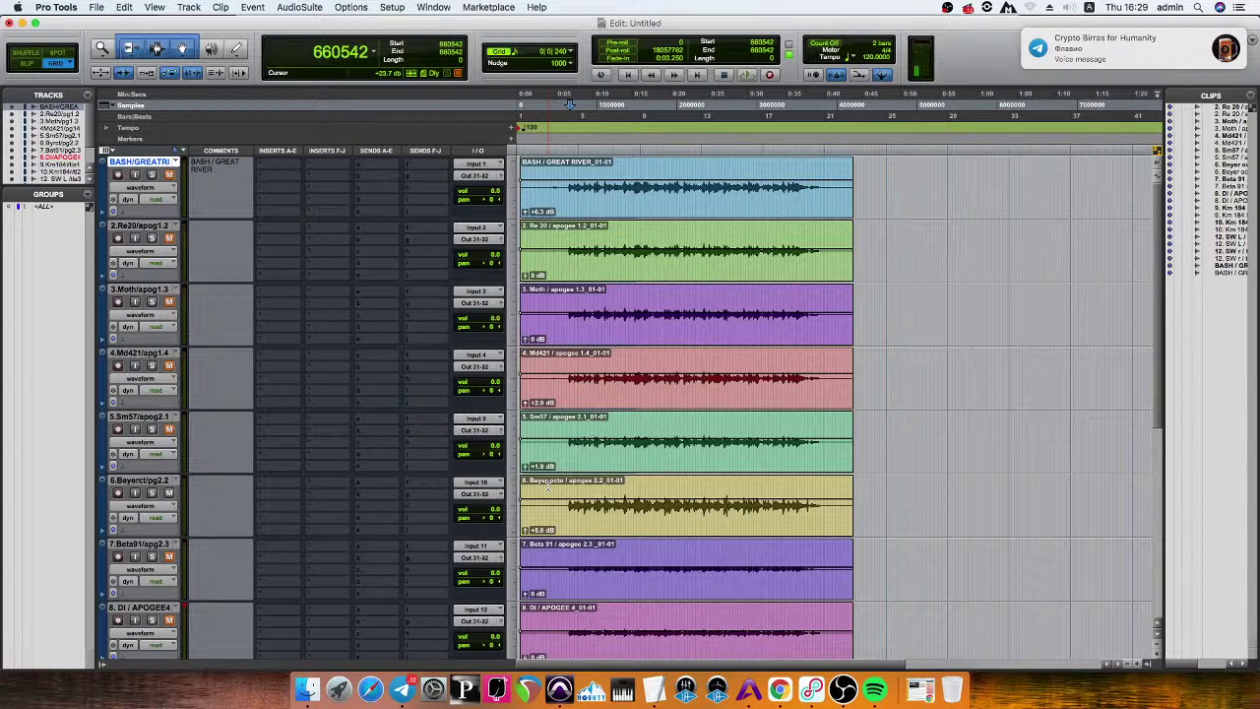
Place the edit cursor at sample 636000 on the BASH / GREAT RIVER clip and look over the remaining tracks.
{"action": "left_click", "coordinate": [567, 167]}
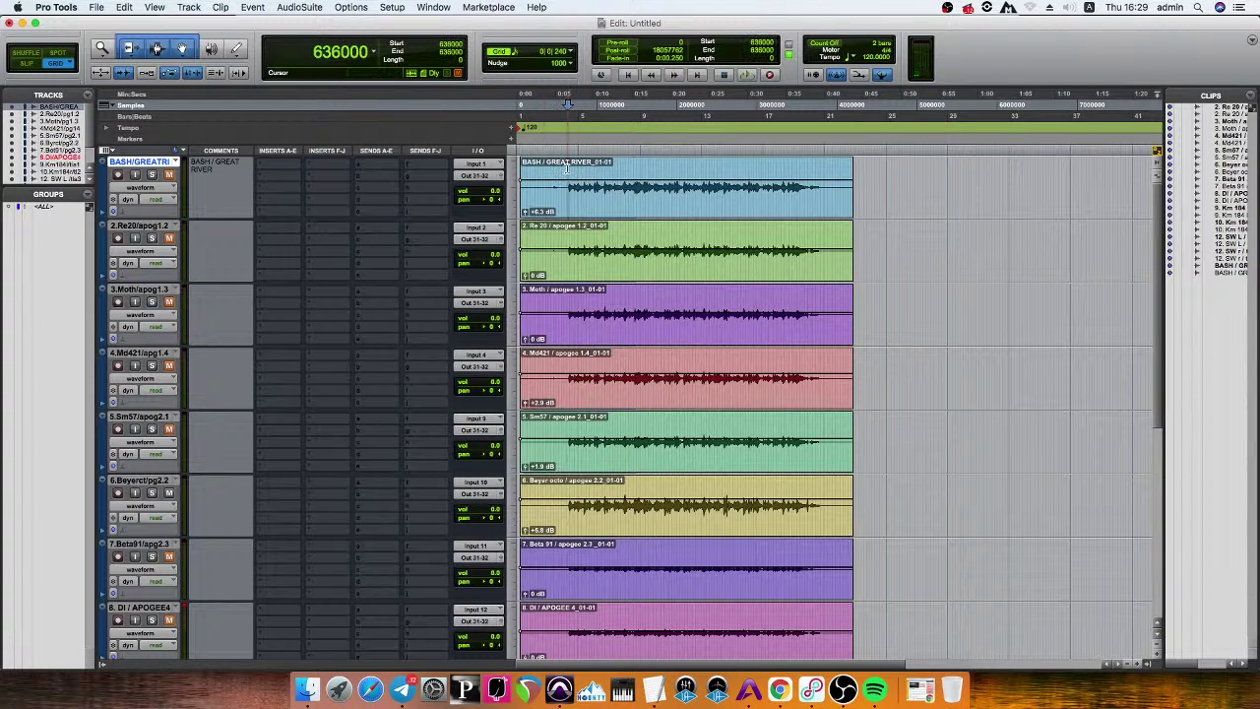
{"action": "left_click", "coordinate": [567, 168]}
{"action": "left_click", "coordinate": [567, 167]}
{"action": "left_click", "coordinate": [566, 167]}
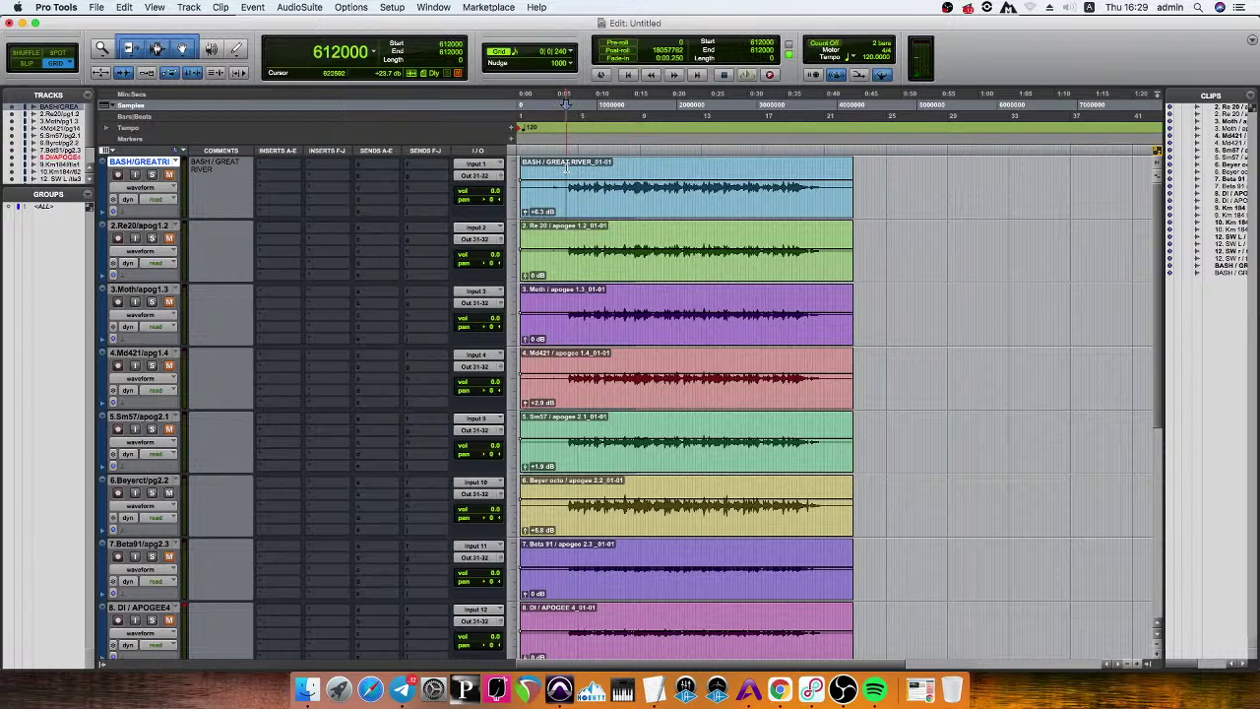
{"action": "left_click", "coordinate": [567, 168]}
{"action": "scroll", "coordinate": [611, 295], "scroll_direction": "down", "scroll_amount": 5}
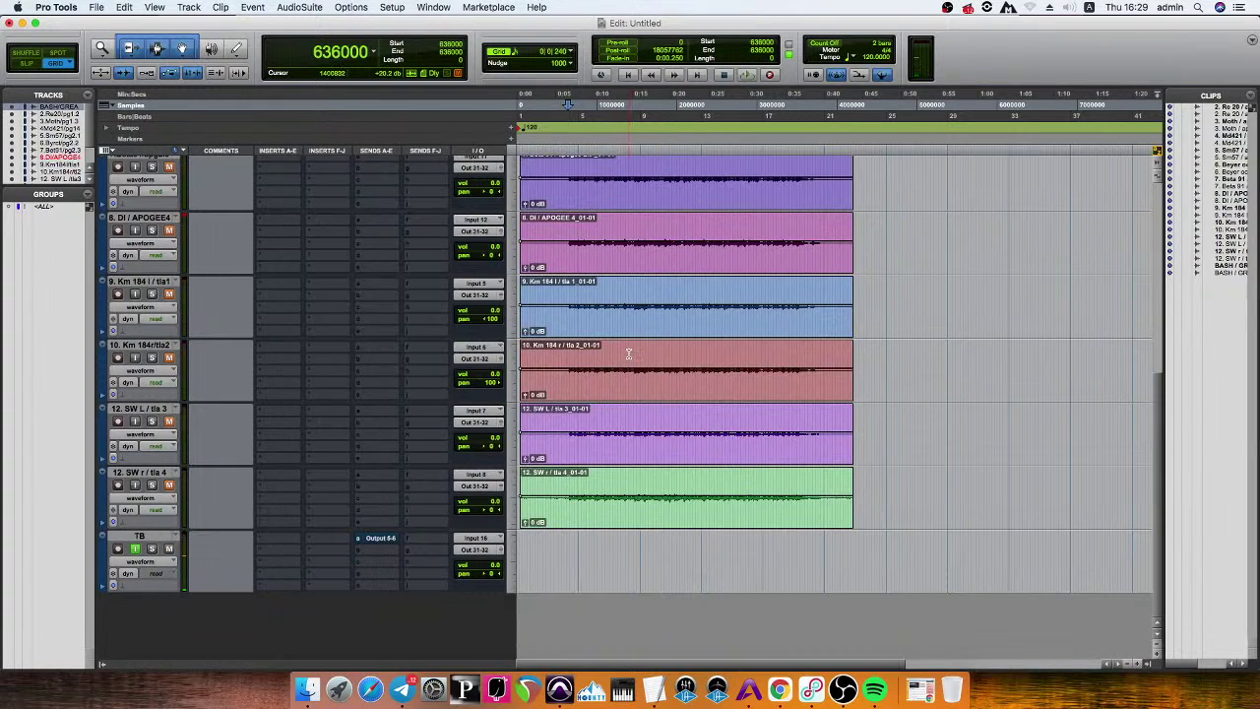
{"action": "scroll", "coordinate": [629, 352], "scroll_direction": "up", "scroll_amount": 5}
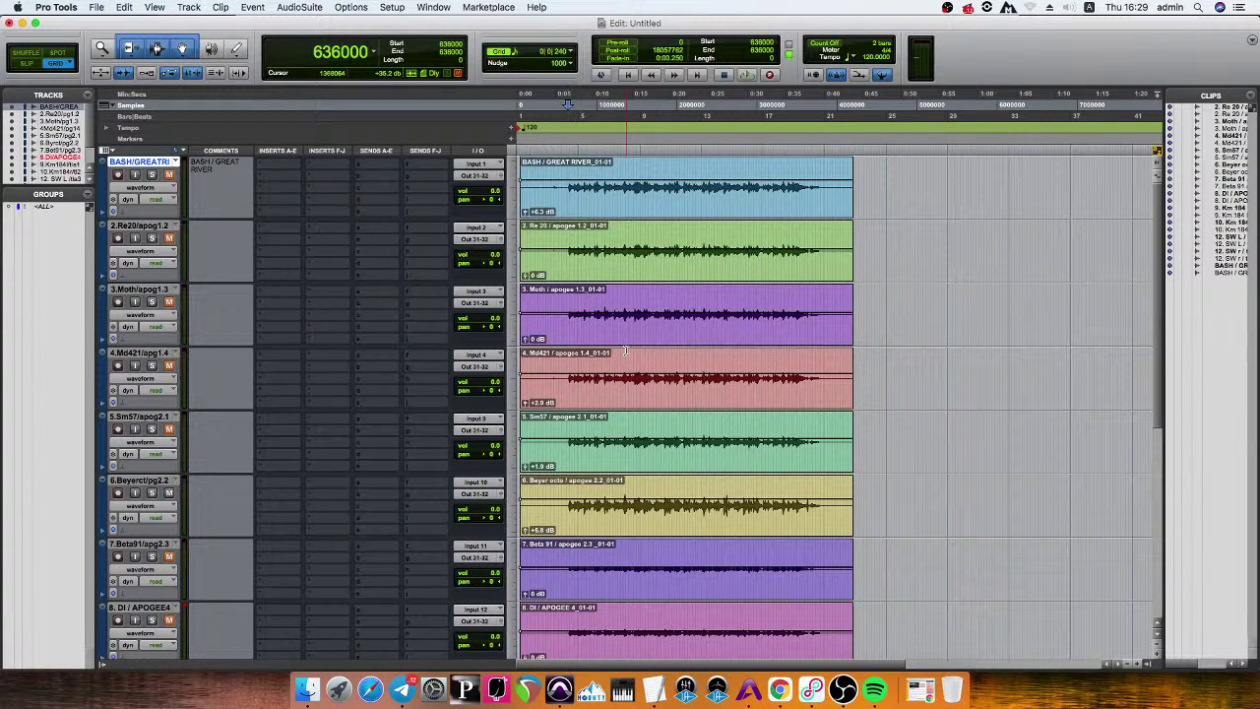
Place the edit cursor at sample 624000 on the BASH / GREAT RIVER clip and look over the remaining microphone tracks.
{"action": "left_click", "coordinate": [566, 173]}
{"action": "scroll", "coordinate": [600, 378], "scroll_direction": "down", "scroll_amount": 1}
{"action": "scroll", "coordinate": [599, 378], "scroll_direction": "down", "scroll_amount": 4}
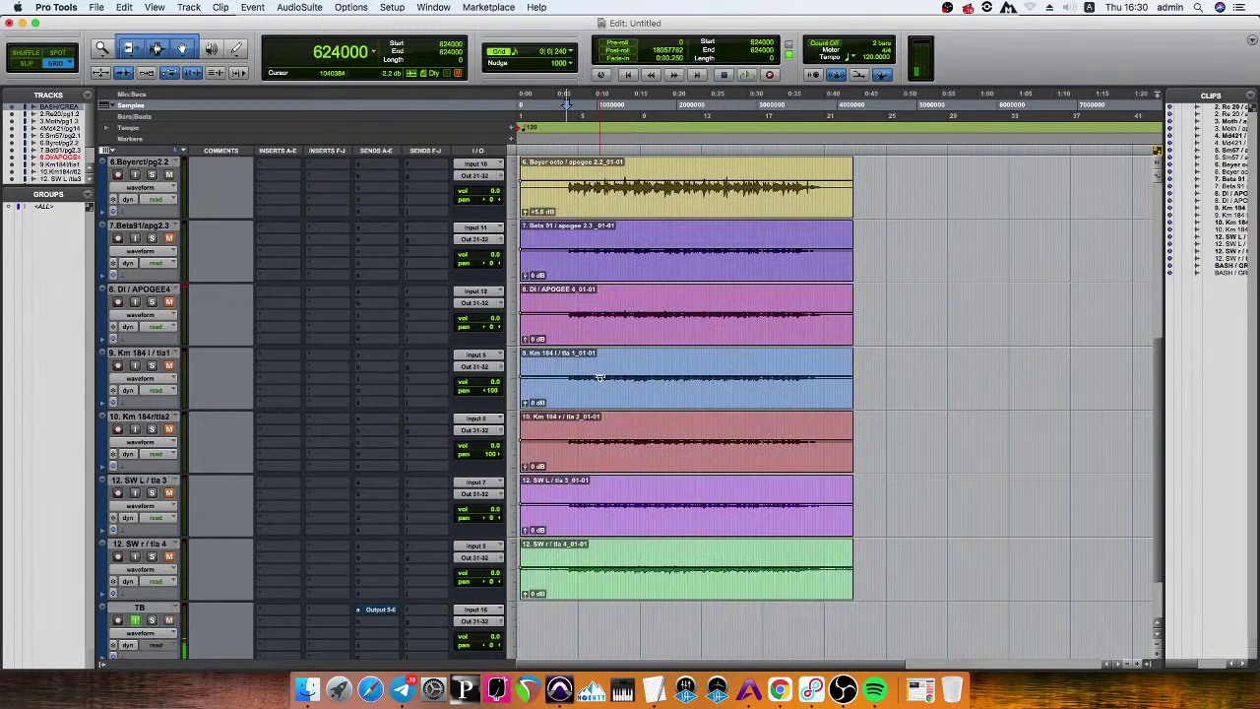
{"action": "scroll", "coordinate": [476, 366], "scroll_direction": "up", "scroll_amount": 5}
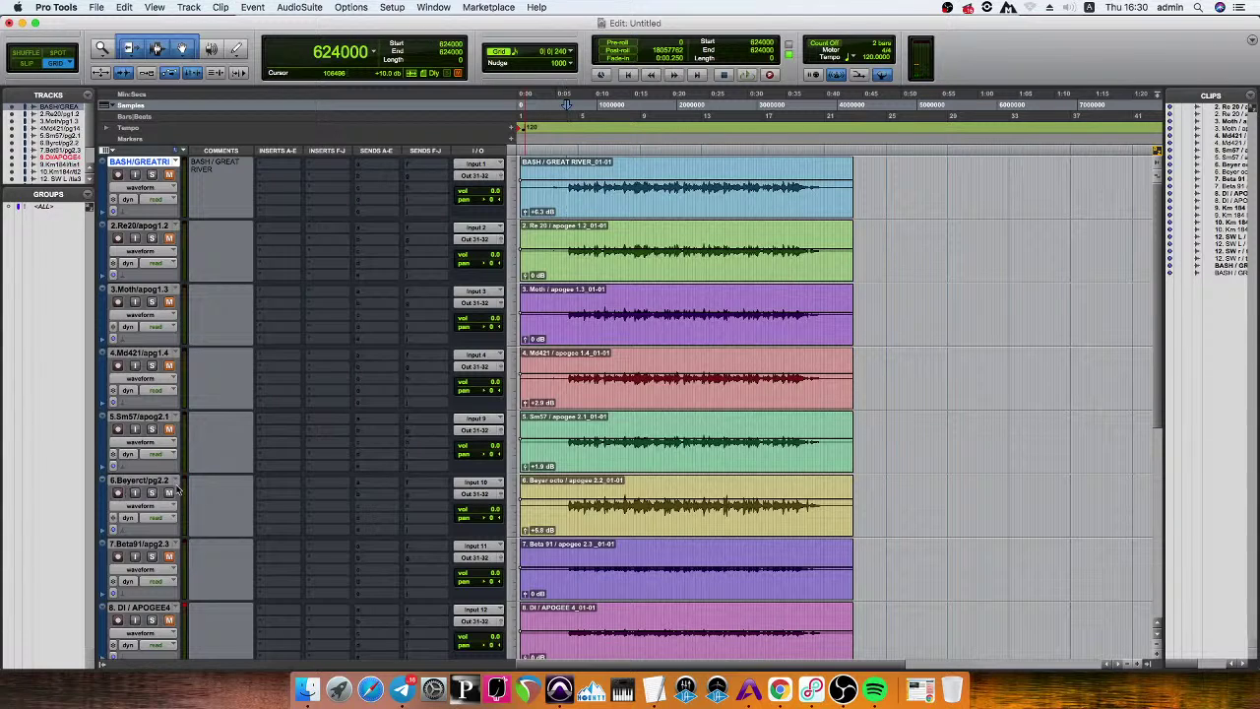
{"action": "scroll", "coordinate": [167, 482], "scroll_direction": "down", "scroll_amount": 2}
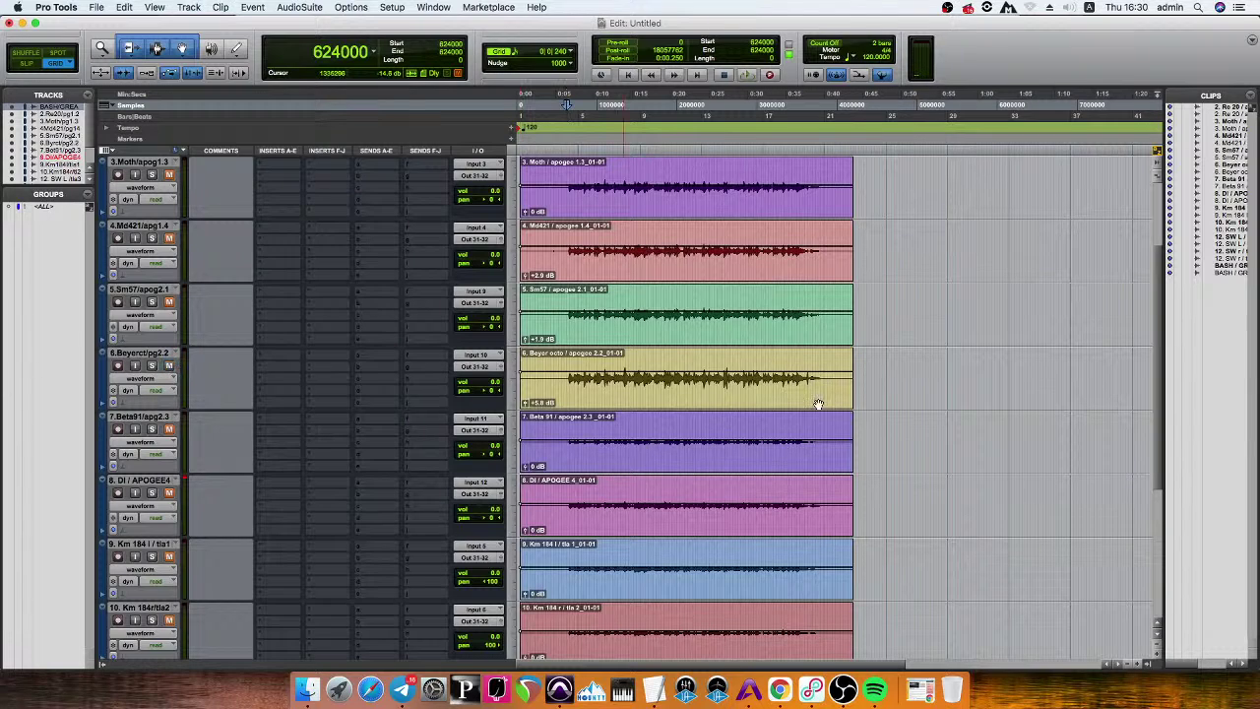
Play the unmuted Beyer track from sample 744000 for a short listen and stop playback.
{"action": "left_click", "coordinate": [576, 362]}
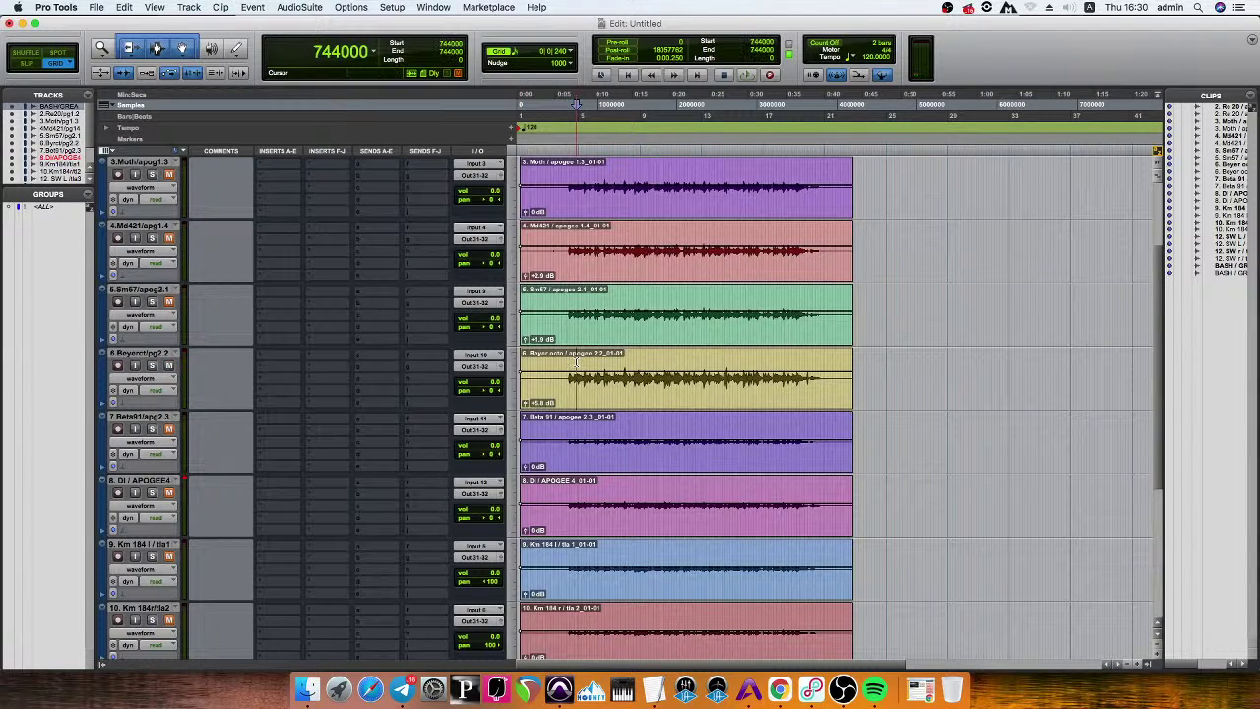
{"action": "key", "text": "space"}
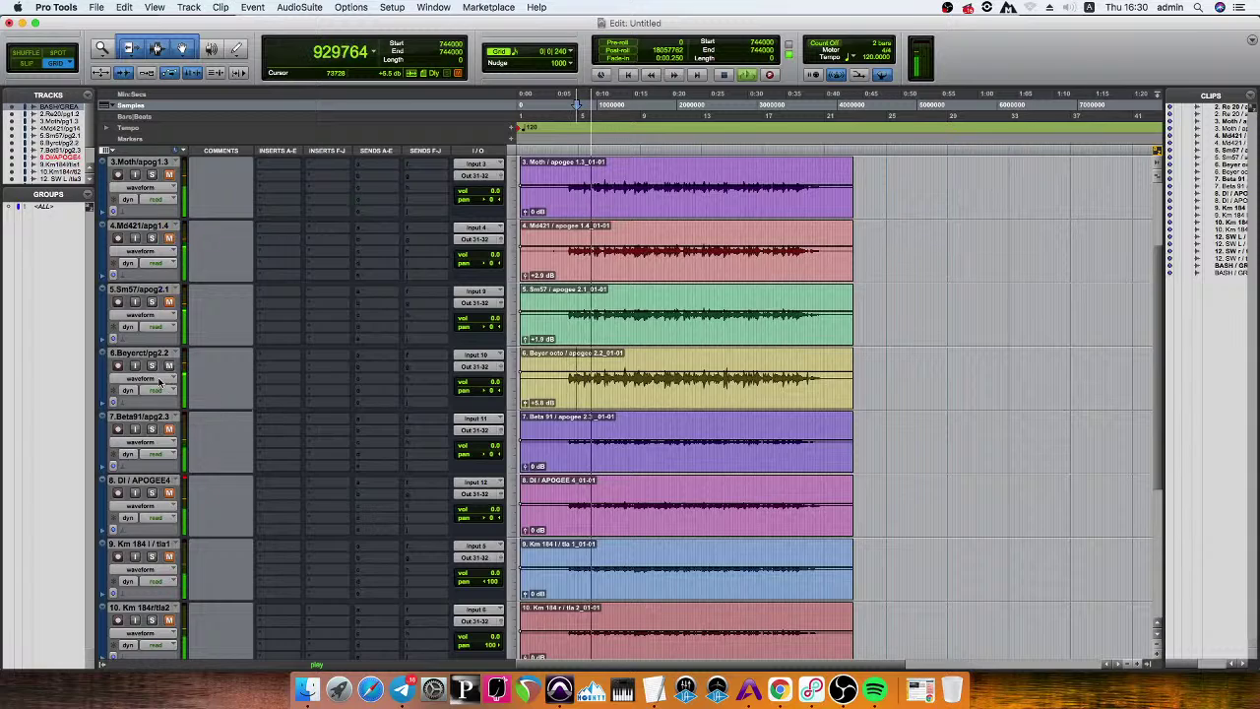
{"action": "key", "text": "space"}
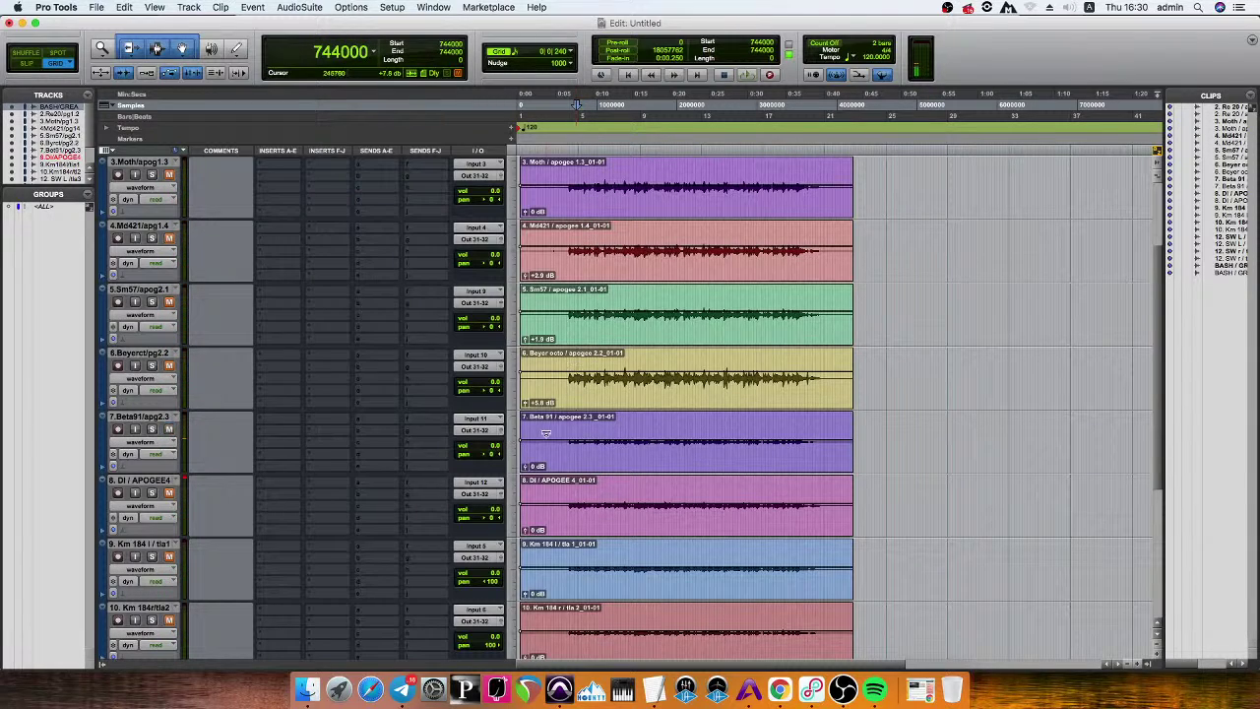
Play the Beta 91 track from sample 732000, switch its mute for comparison, and restart playback from the same point.
{"action": "left_click", "coordinate": [576, 429]}
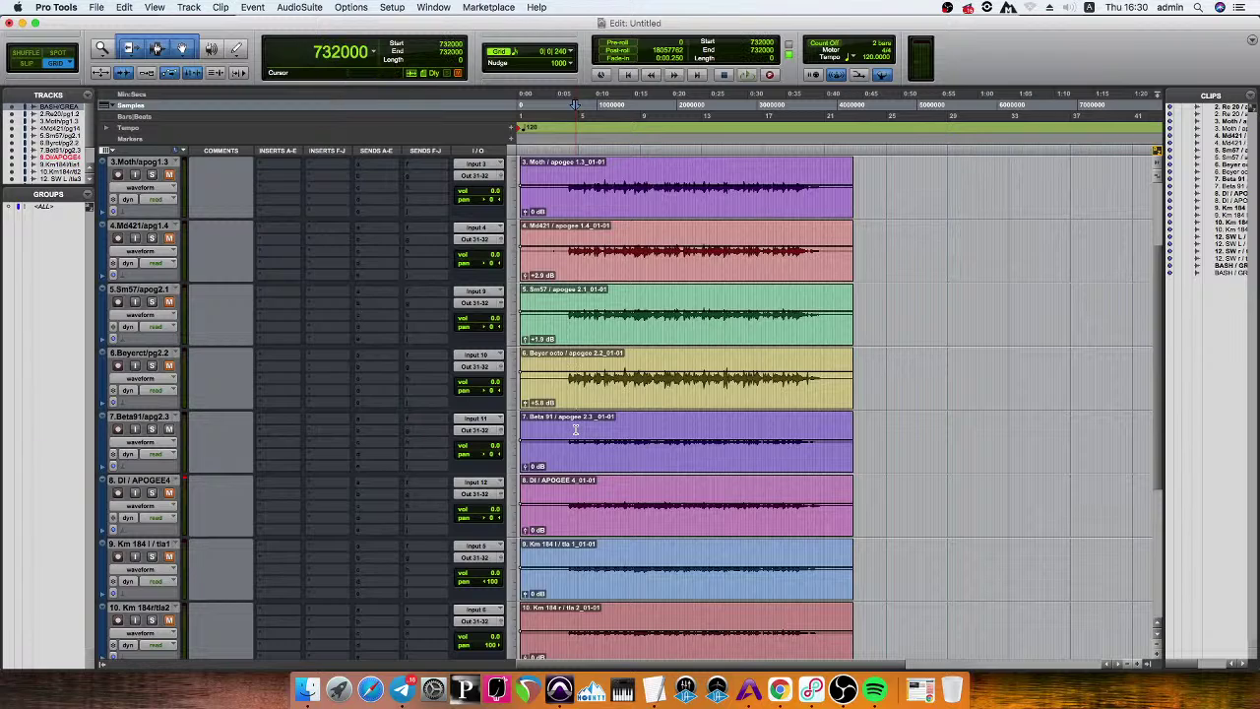
{"action": "key", "text": "space"}
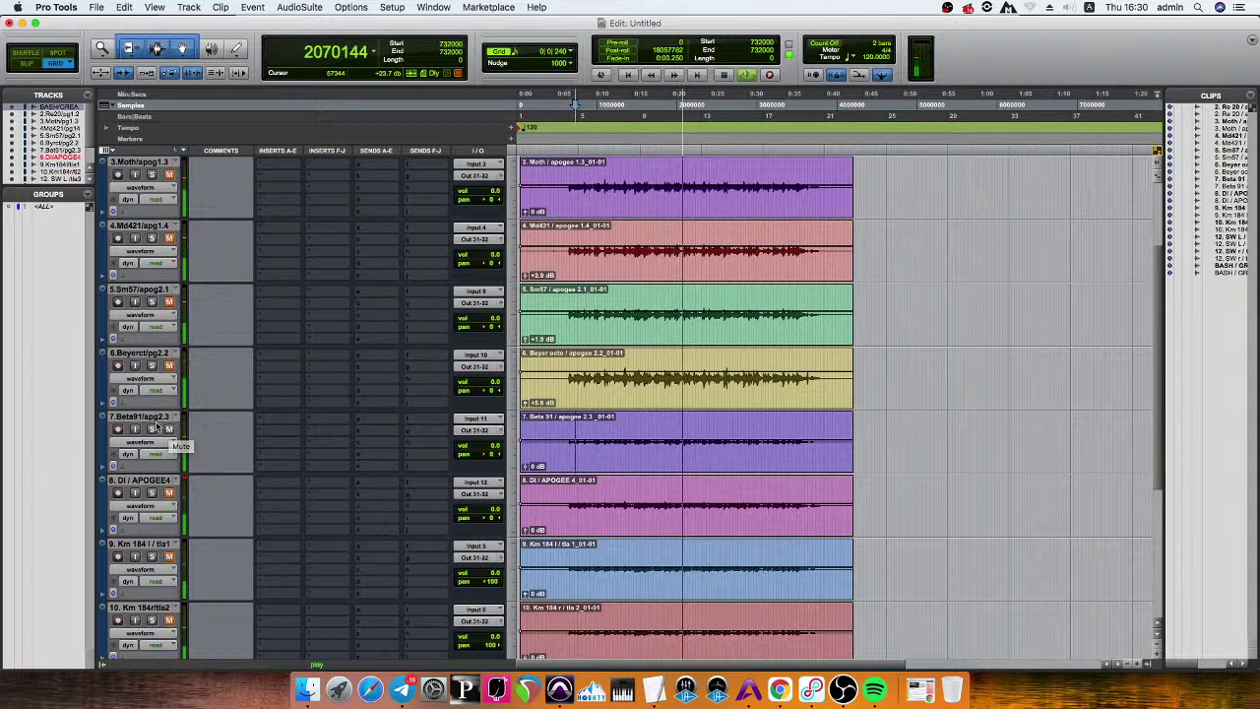
{"action": "scroll", "coordinate": [167, 438], "scroll_direction": "up", "scroll_amount": 3}
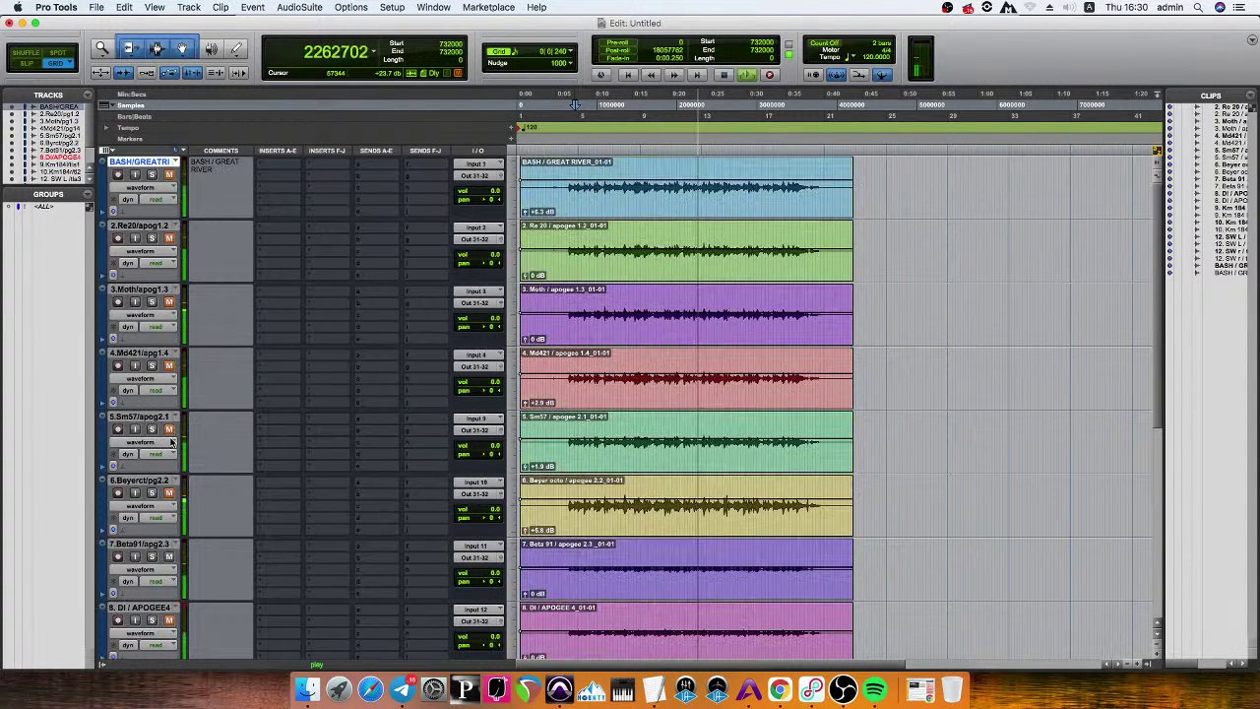
{"action": "scroll", "coordinate": [170, 443], "scroll_direction": "down", "scroll_amount": 5}
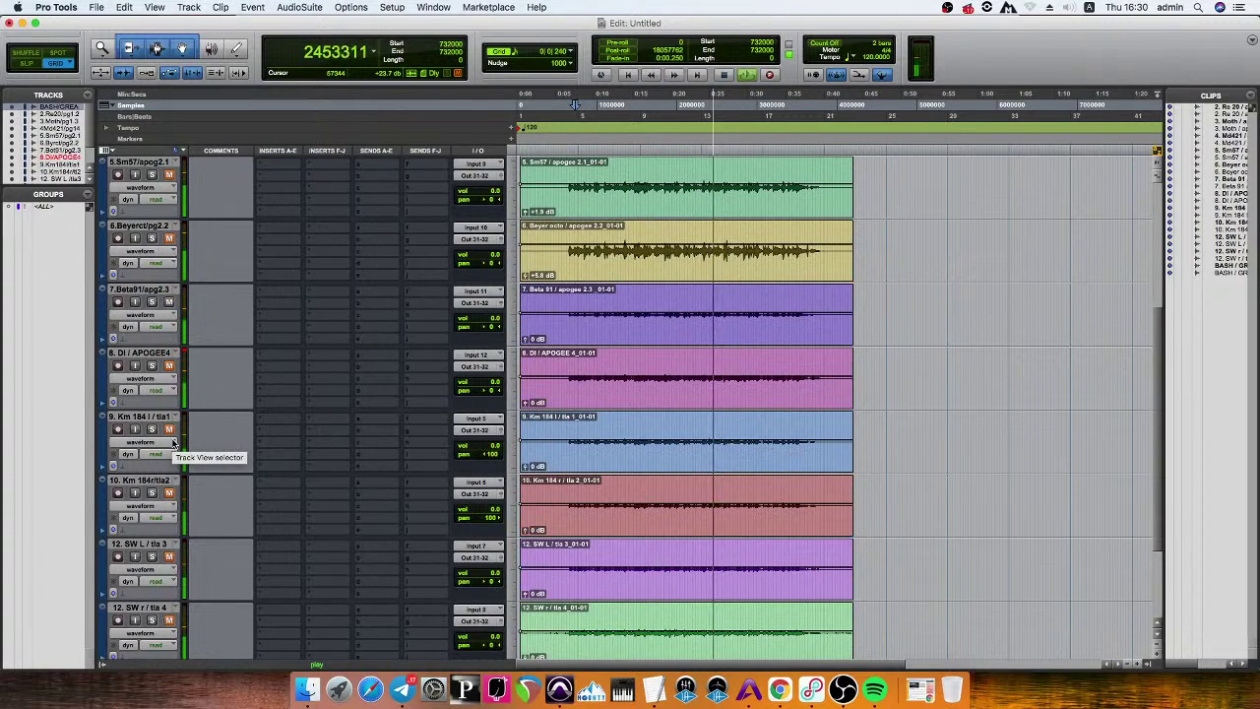
{"action": "left_click", "coordinate": [169, 301]}
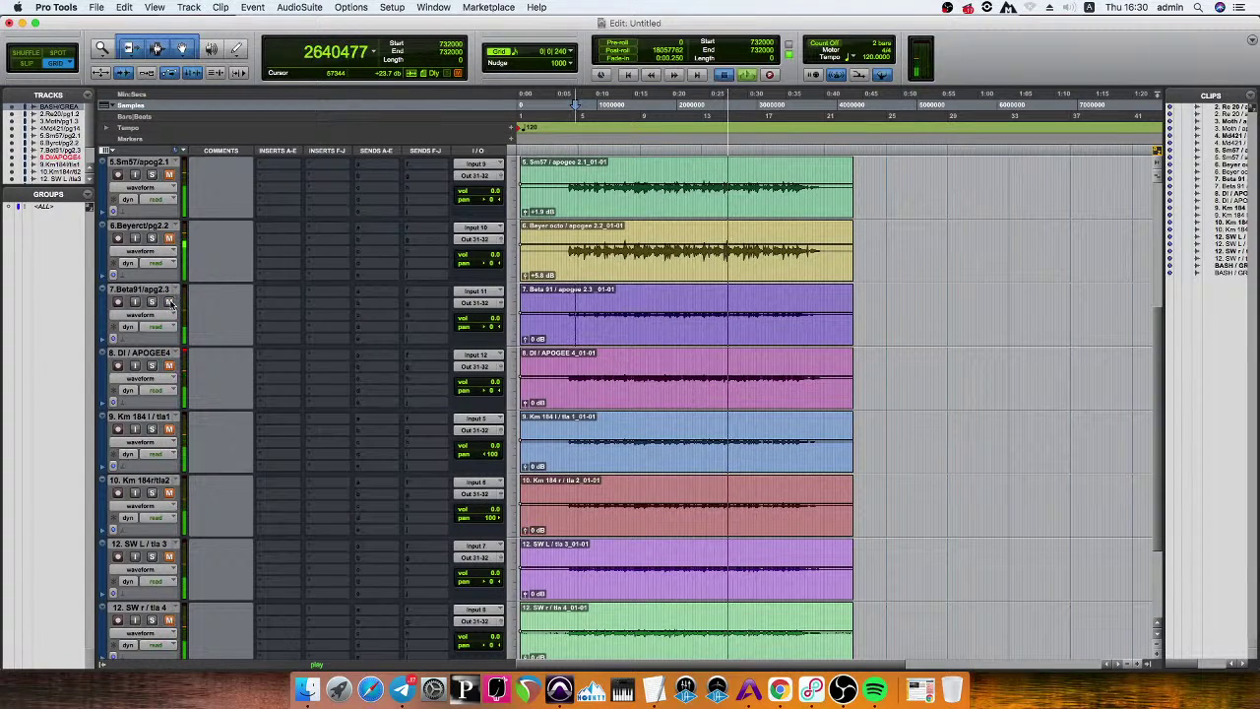
{"action": "key", "text": "space"}
{"action": "key", "text": "space"}
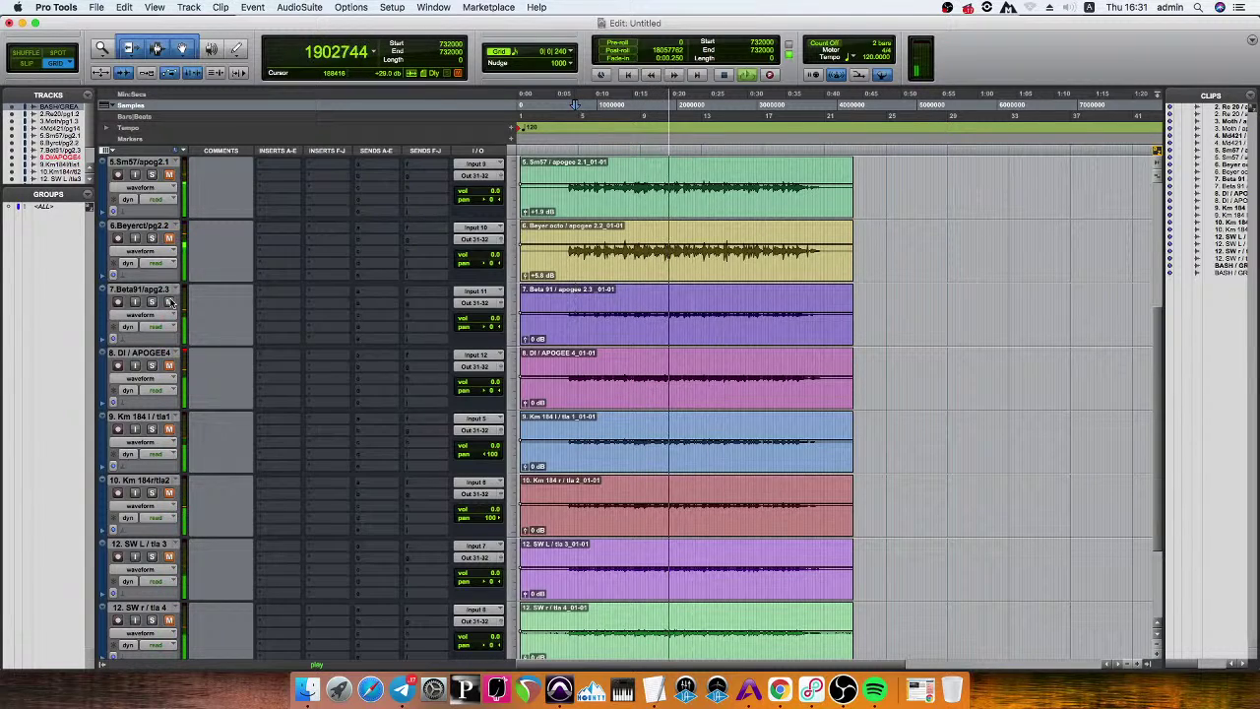
Mute the Beta 91 track, unmute the DI track and play it from sample 732000.
{"action": "key", "text": "space"}
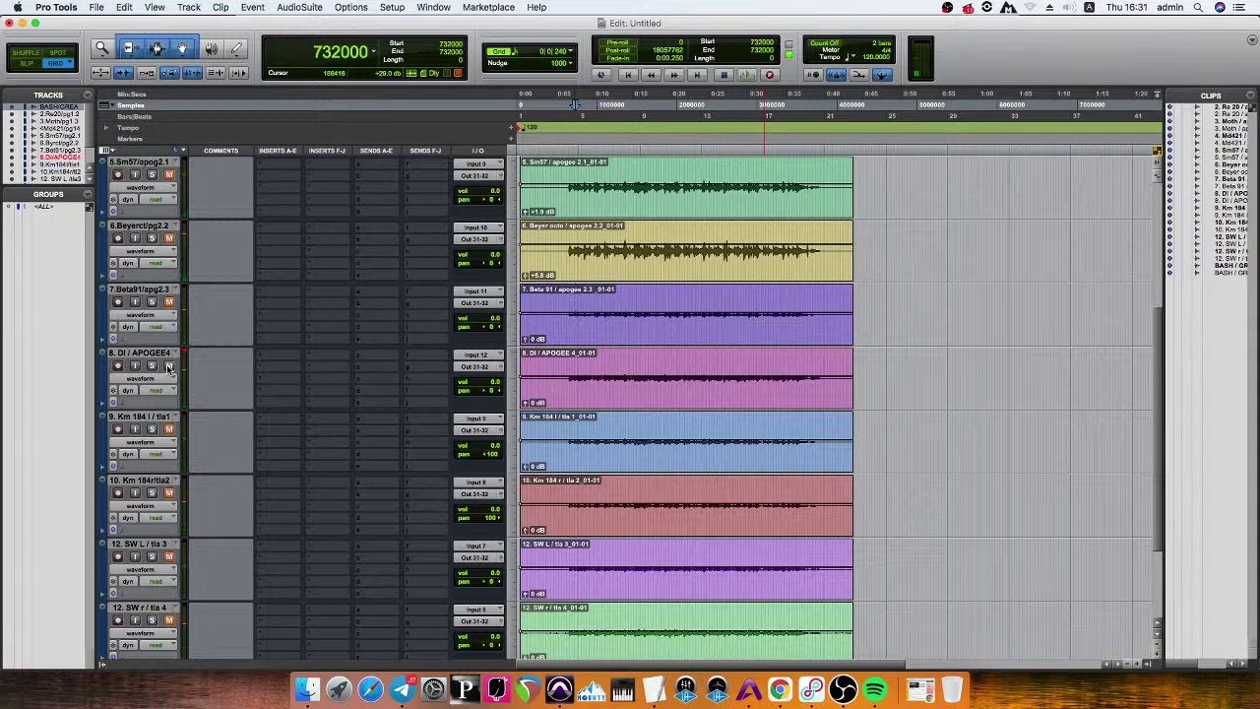
{"action": "key", "text": "space"}
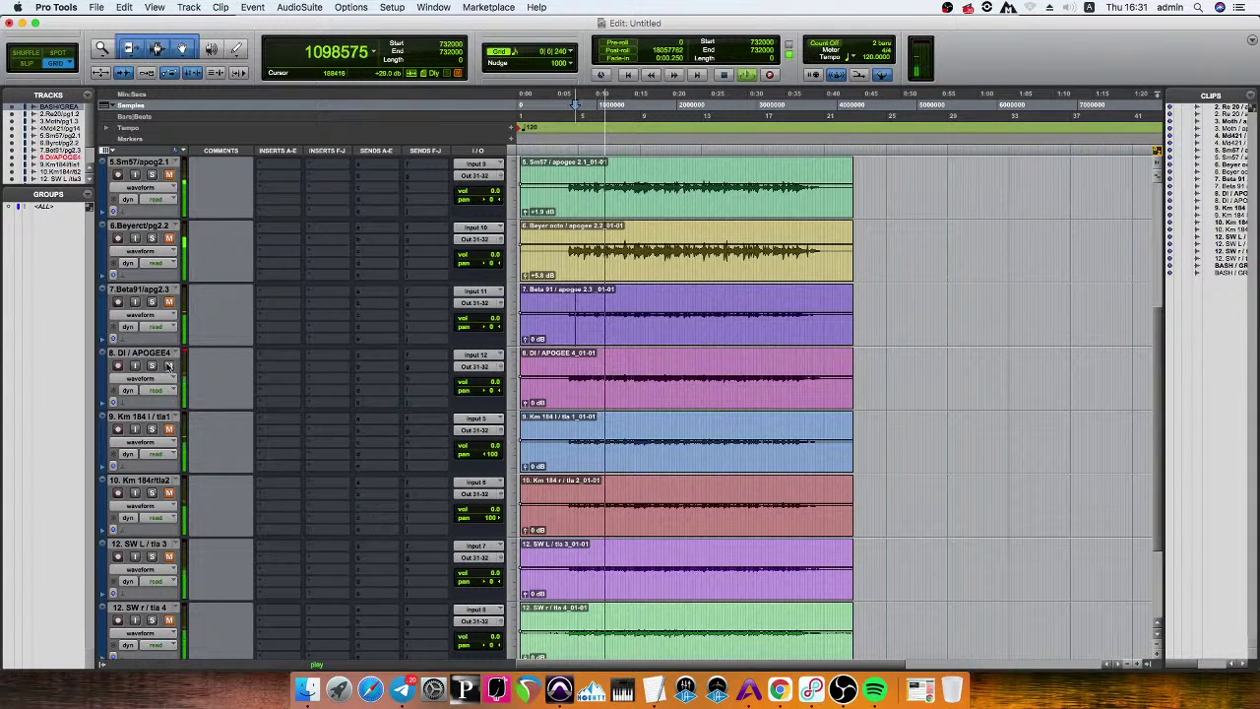
{"action": "key", "text": "space"}
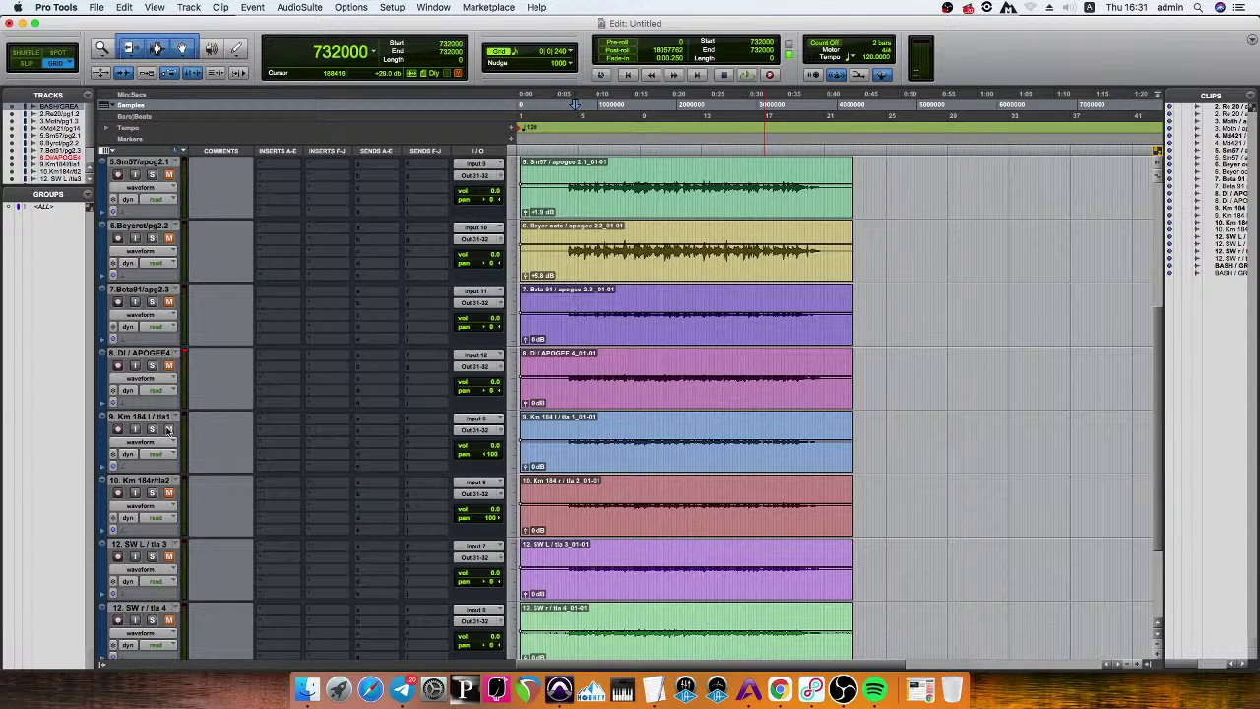
Unmute both Km 184 tracks in place of the DI and compare the pair with the other tracks during playback.
{"action": "key", "text": "space"}
{"action": "key", "text": "space"}
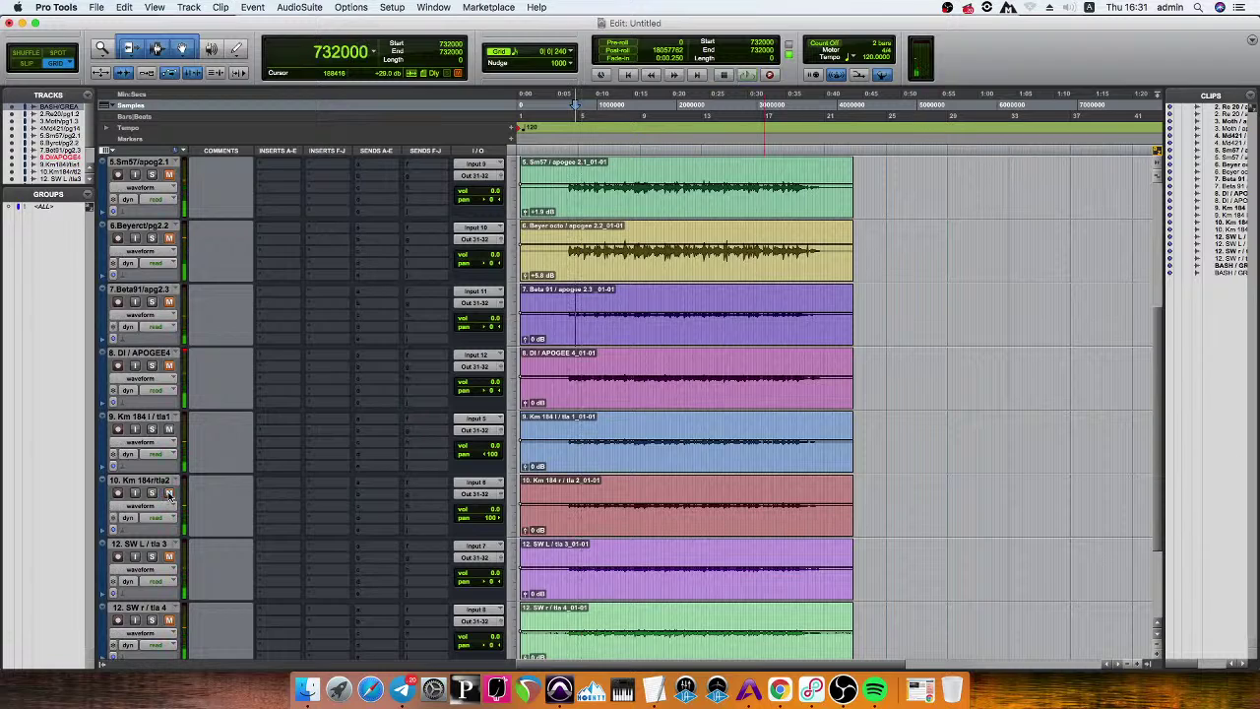
{"action": "key", "text": "space"}
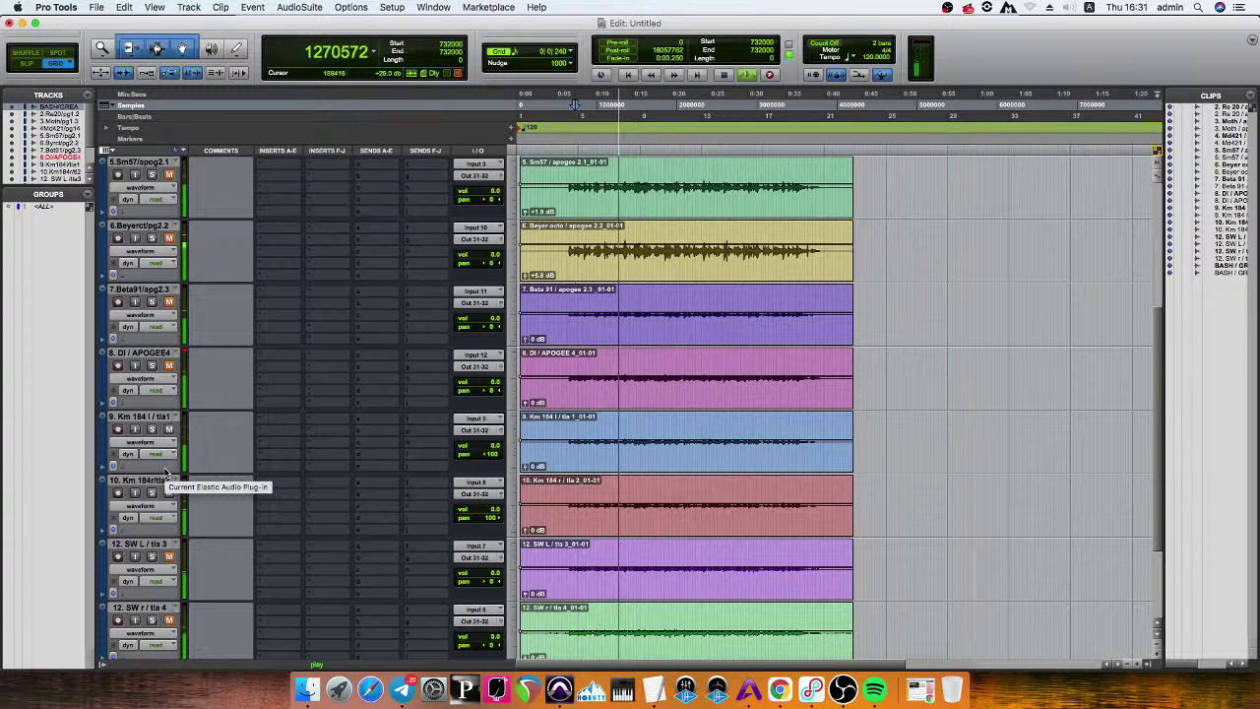
{"action": "scroll", "coordinate": [201, 547], "scroll_direction": "up", "scroll_amount": 5}
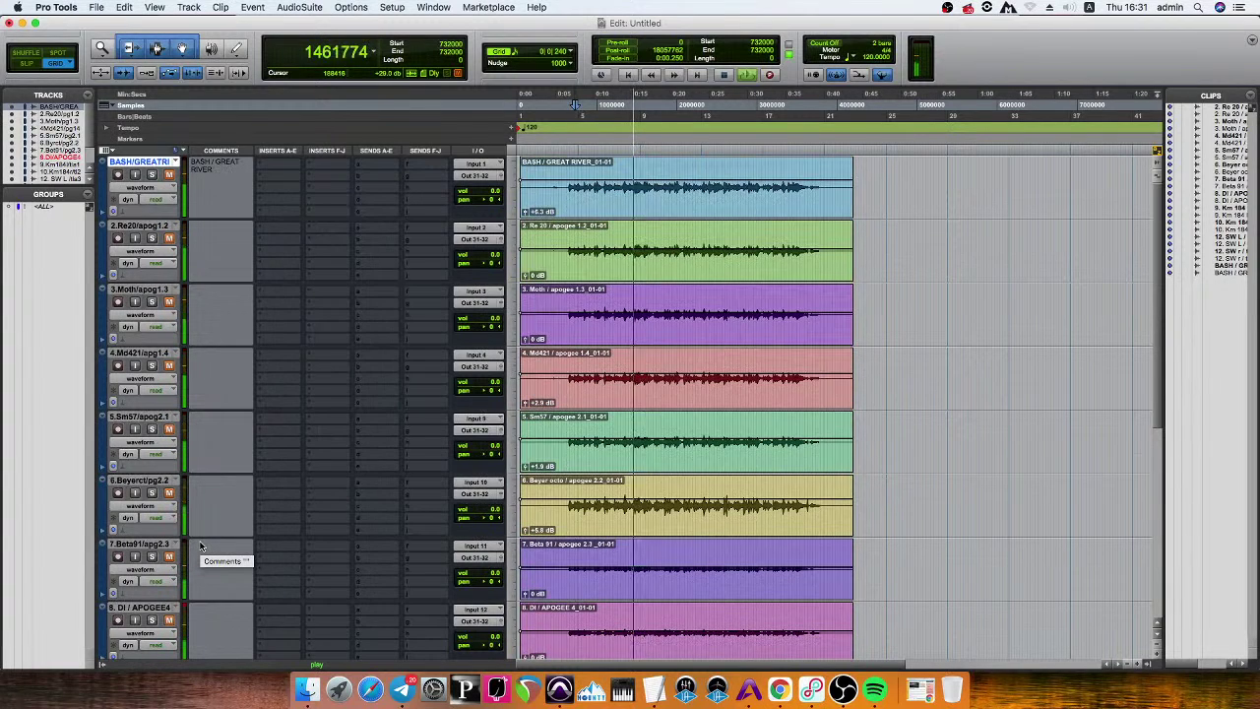
{"action": "scroll", "coordinate": [201, 547], "scroll_direction": "down", "scroll_amount": 5}
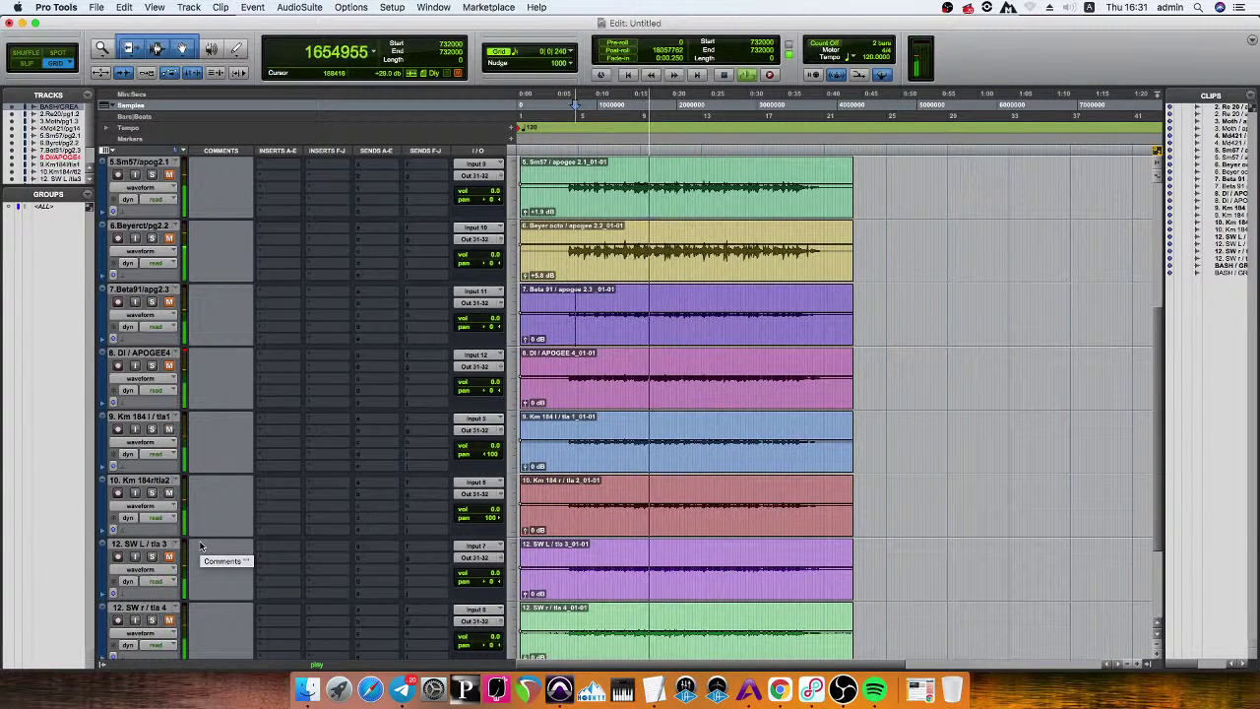
{"action": "scroll", "coordinate": [201, 546], "scroll_direction": "up", "scroll_amount": 2}
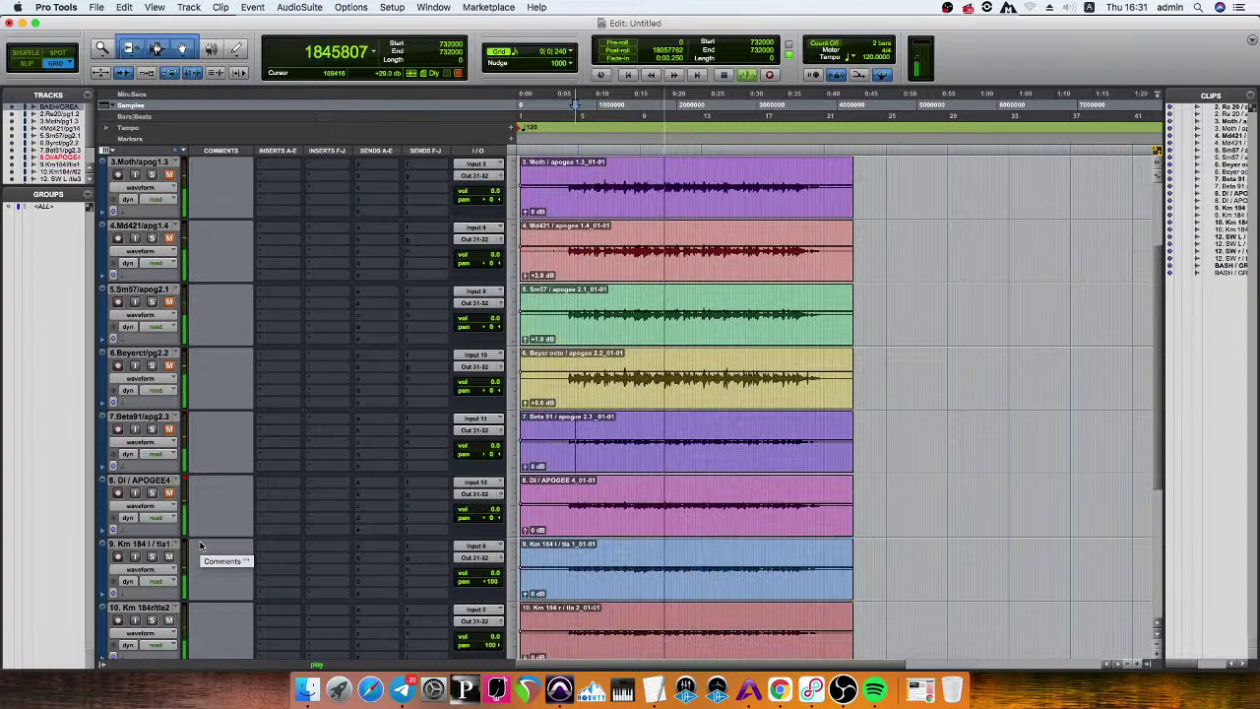
{"action": "scroll", "coordinate": [201, 547], "scroll_direction": "down", "scroll_amount": 2}
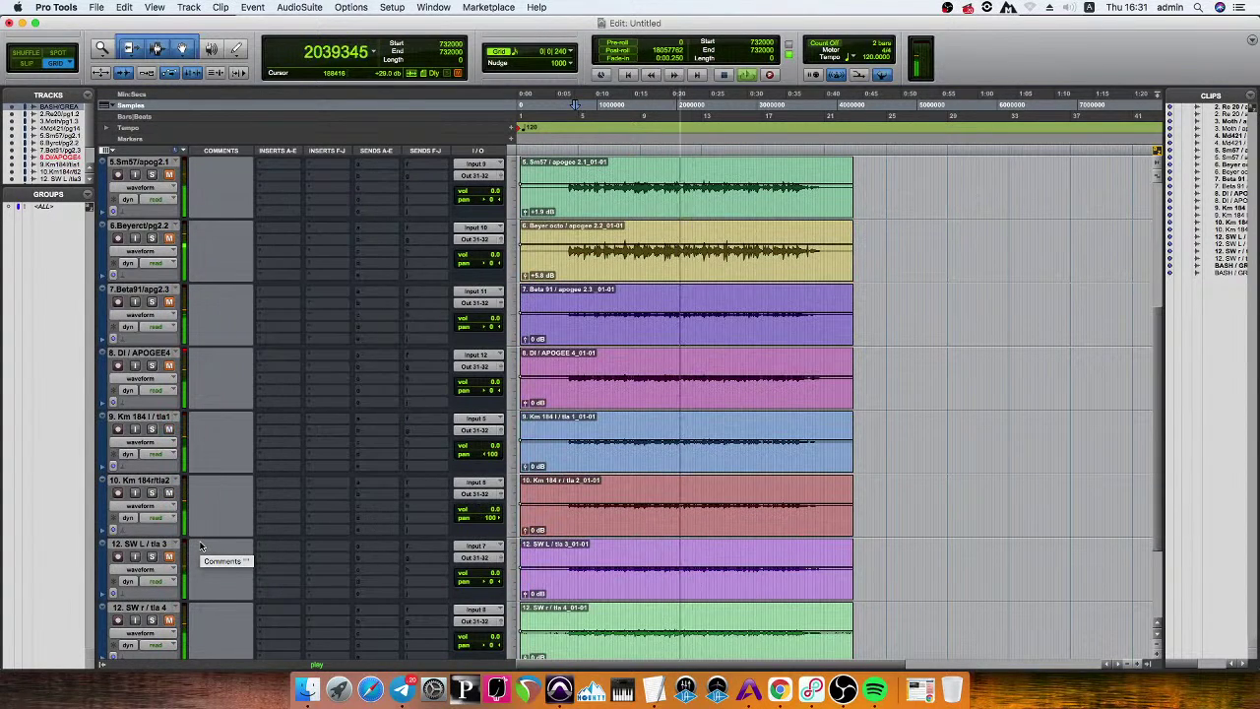
{"action": "scroll", "coordinate": [201, 547], "scroll_direction": "up", "scroll_amount": 1}
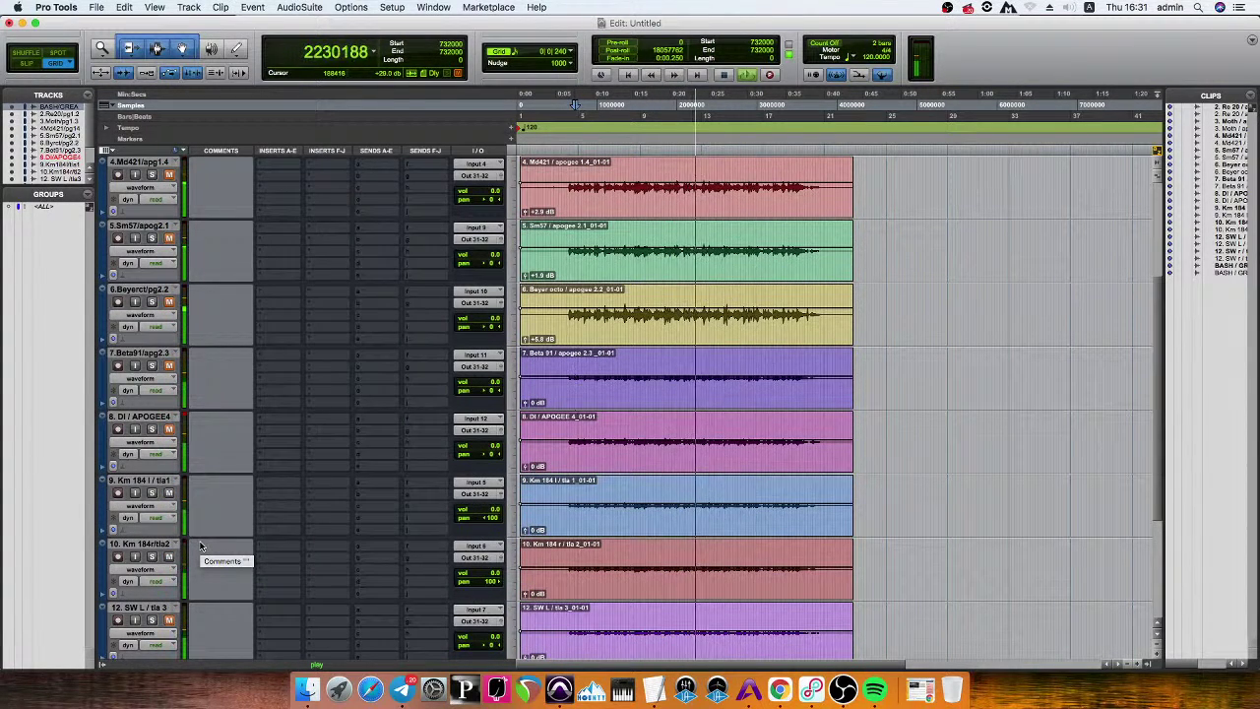
{"action": "scroll", "coordinate": [201, 546], "scroll_direction": "down", "scroll_amount": 3}
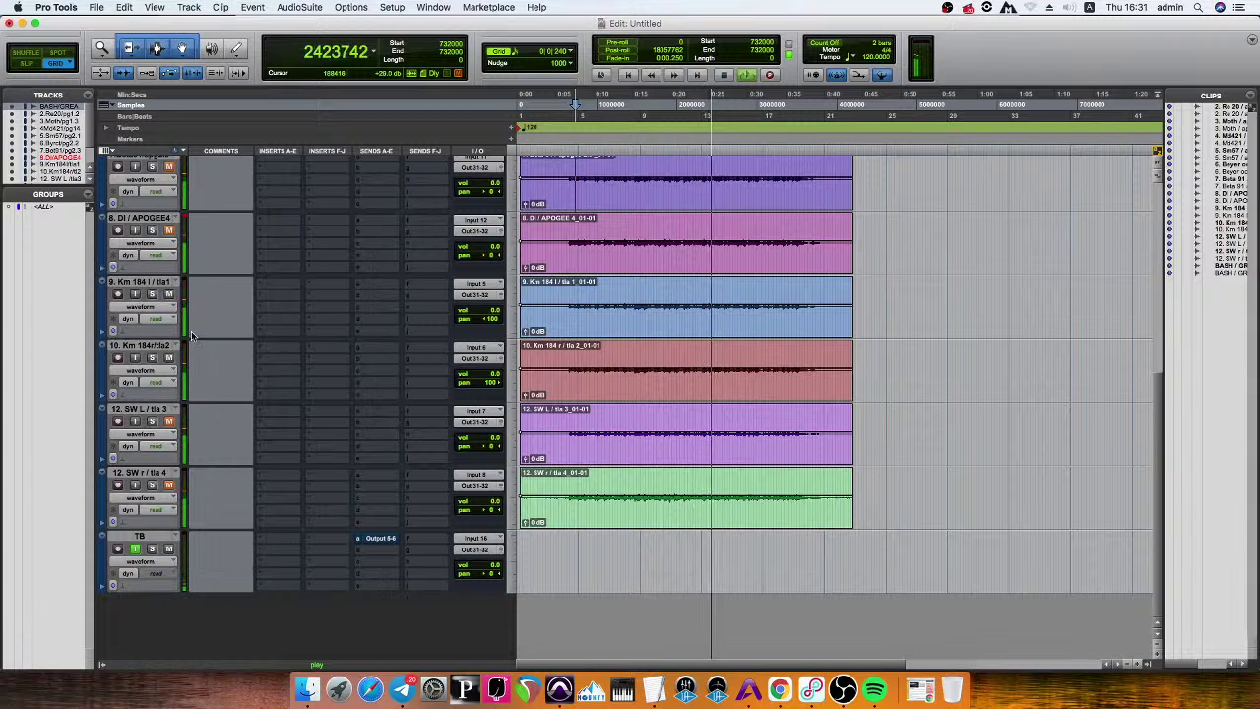
{"action": "key", "text": "space"}
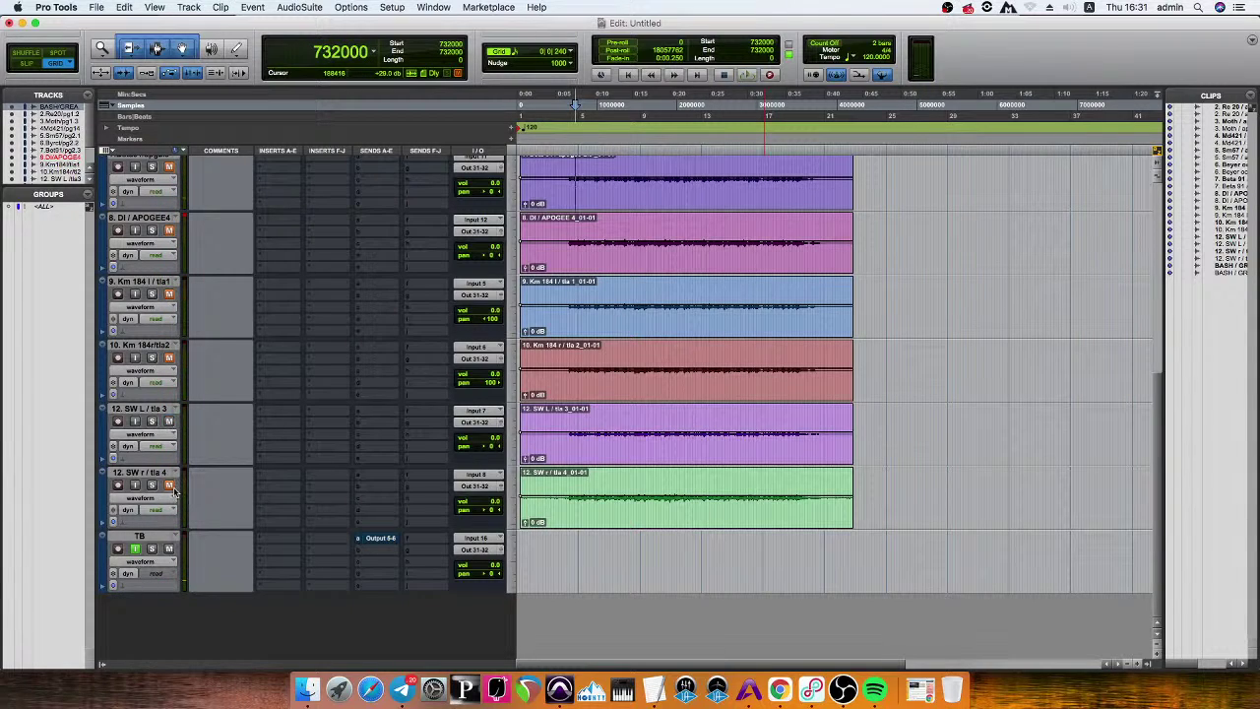
Unmute the SW L and SW r tracks and the Moth track, and compare them during playback from sample 732000.
{"action": "key", "text": "space"}
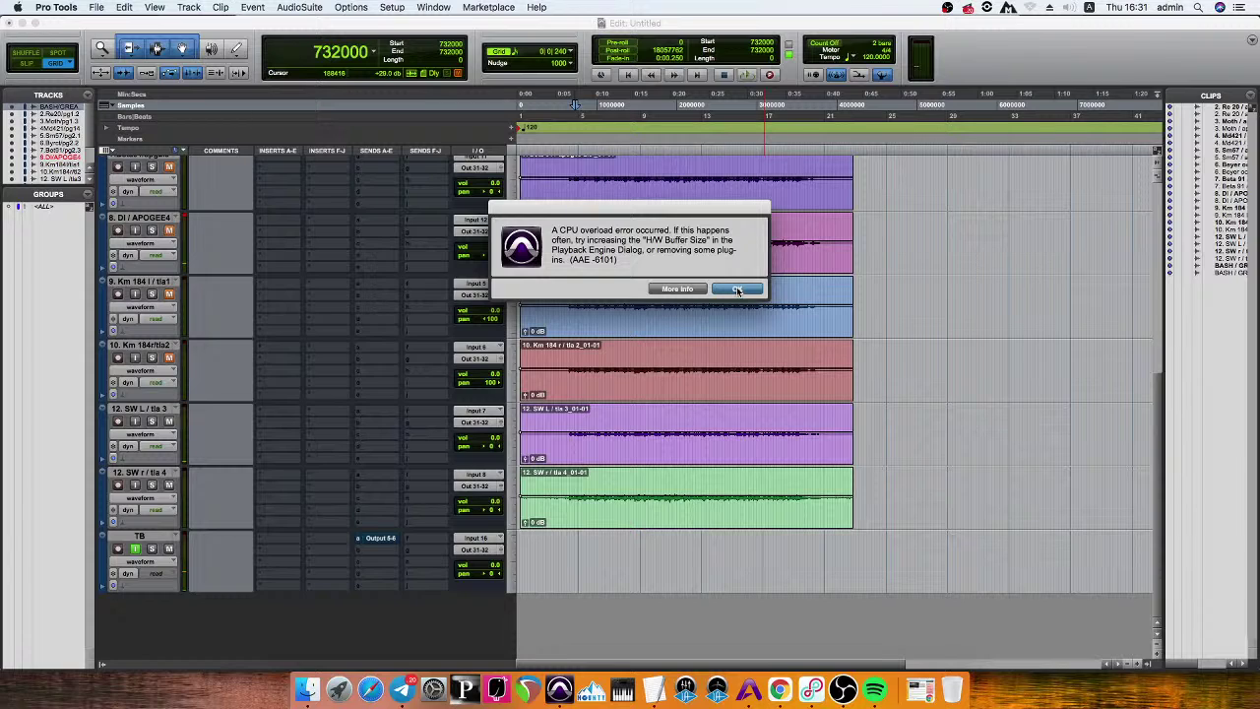
{"action": "left_click", "coordinate": [738, 290]}
{"action": "scroll", "coordinate": [200, 434], "scroll_direction": "up", "scroll_amount": 10}
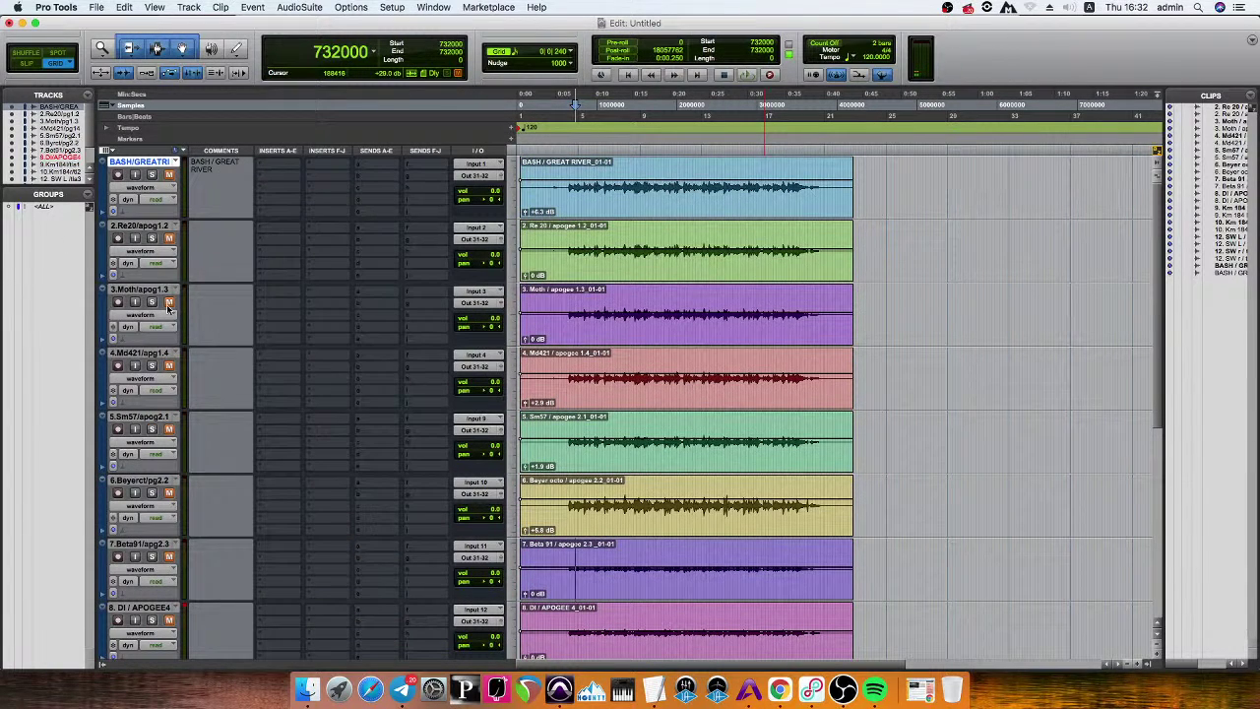
{"action": "left_click", "coordinate": [167, 305]}
{"action": "key", "text": "space"}
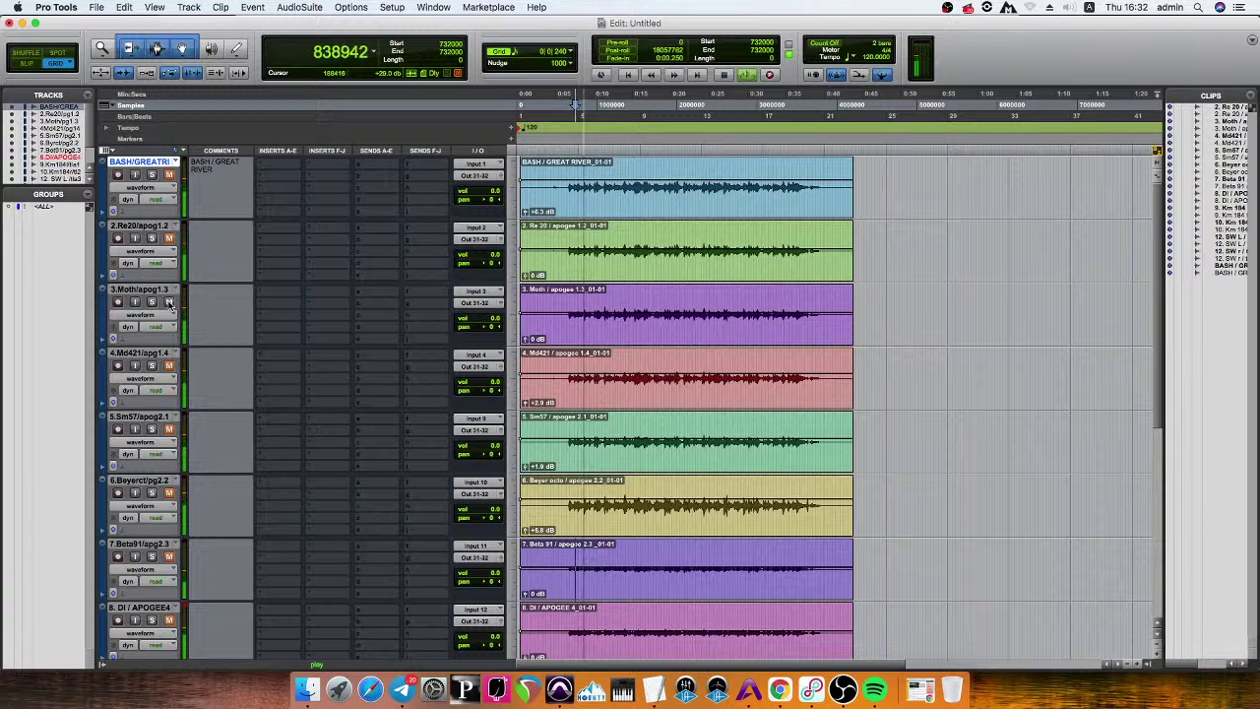
{"action": "scroll", "coordinate": [169, 483], "scroll_direction": "down", "scroll_amount": 5}
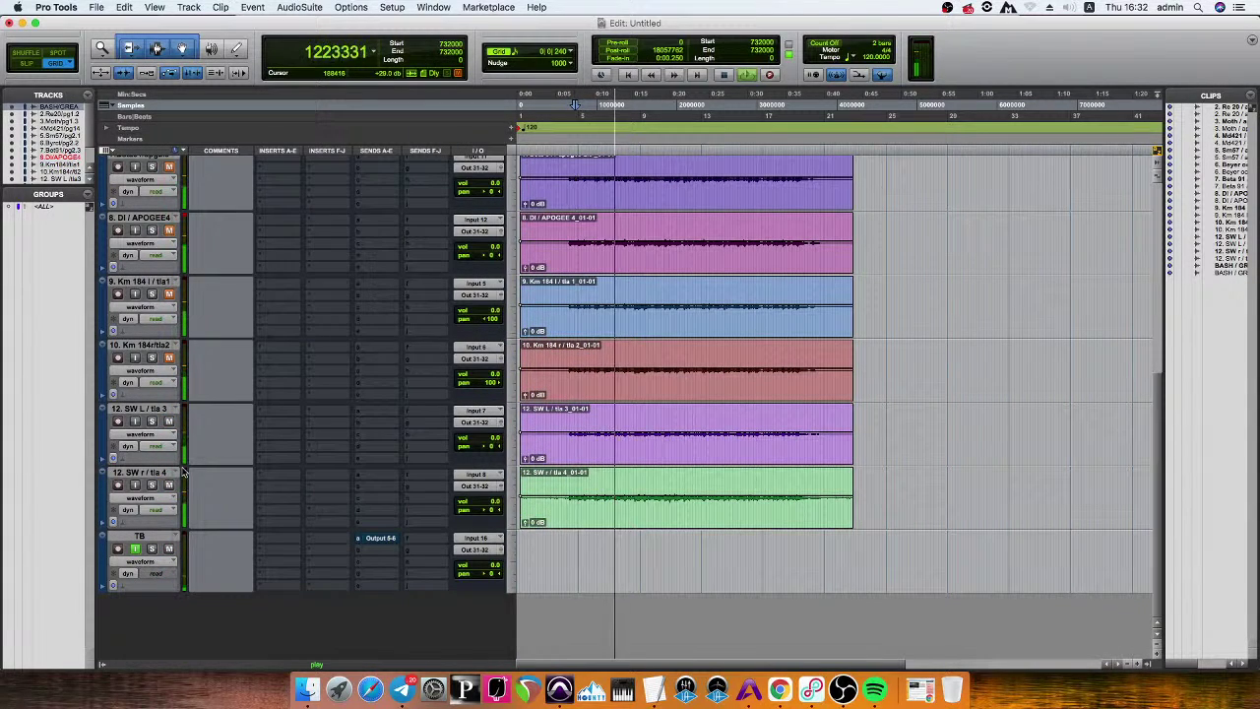
{"action": "scroll", "coordinate": [183, 281], "scroll_direction": "up", "scroll_amount": 5}
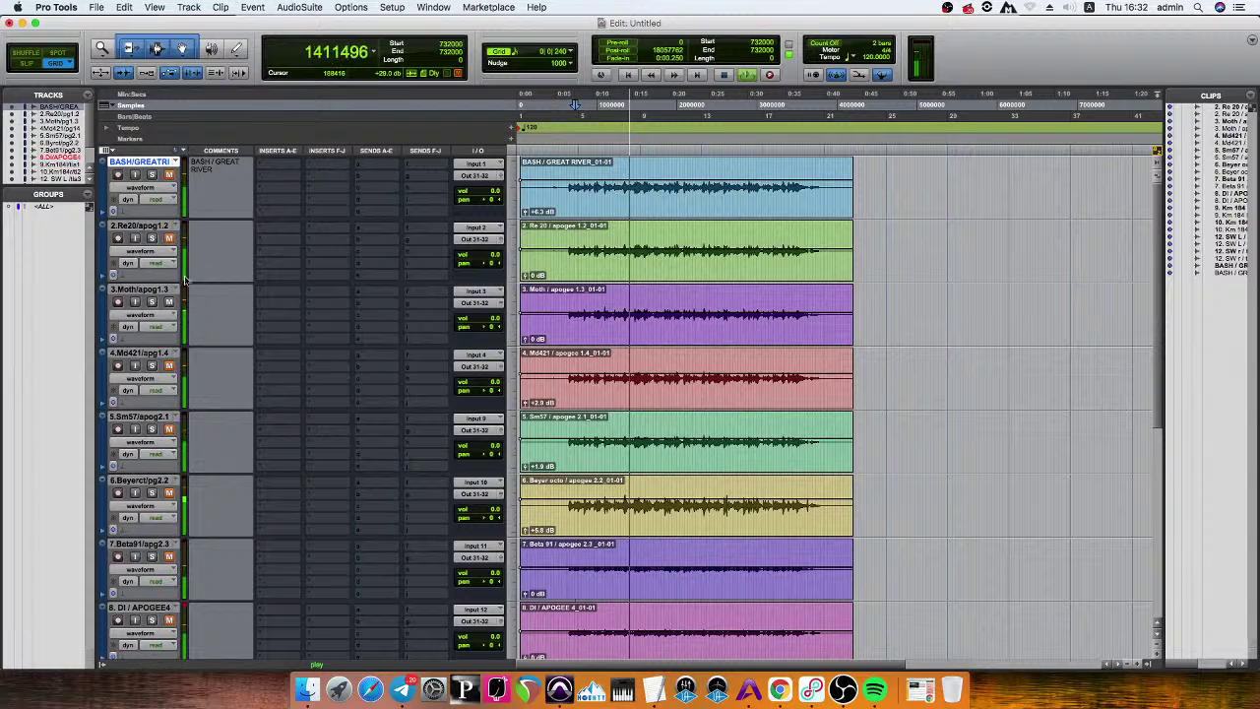
{"action": "key", "text": "space"}
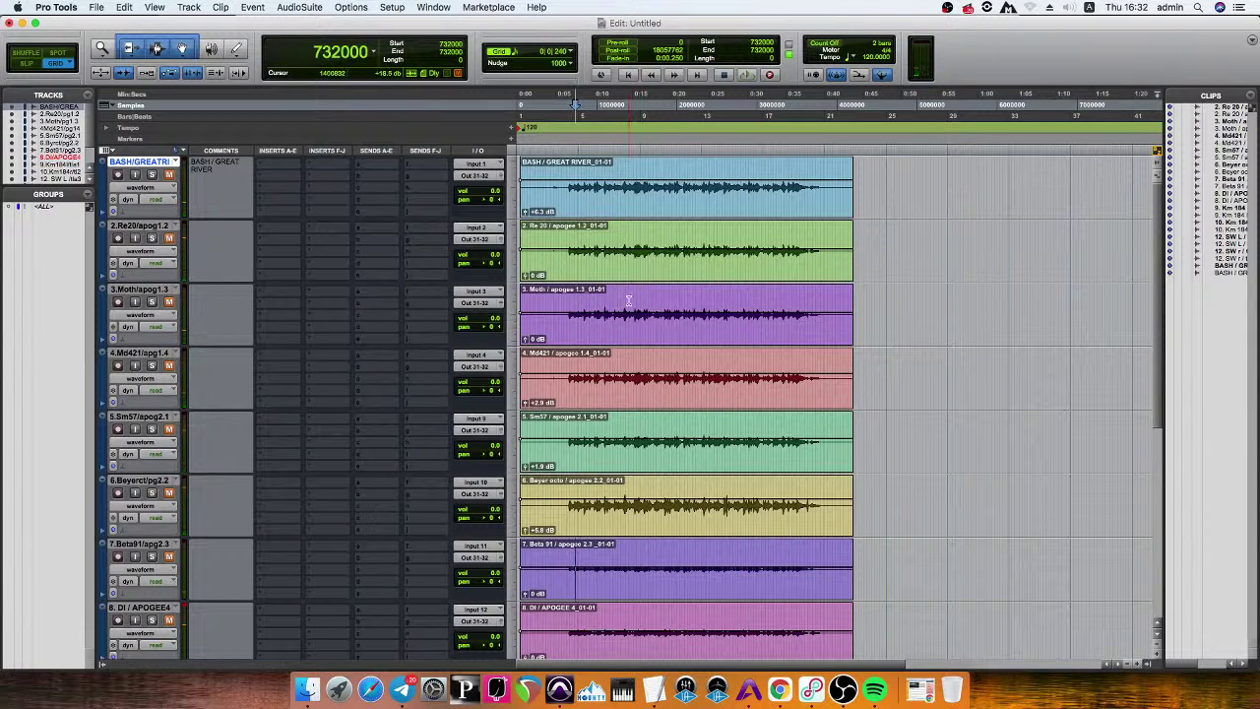
Mute the Moth track, unmute Re20, and play from sample 732000 while muting the SW L track.
{"action": "scroll", "coordinate": [168, 359], "scroll_direction": "down", "scroll_amount": 5}
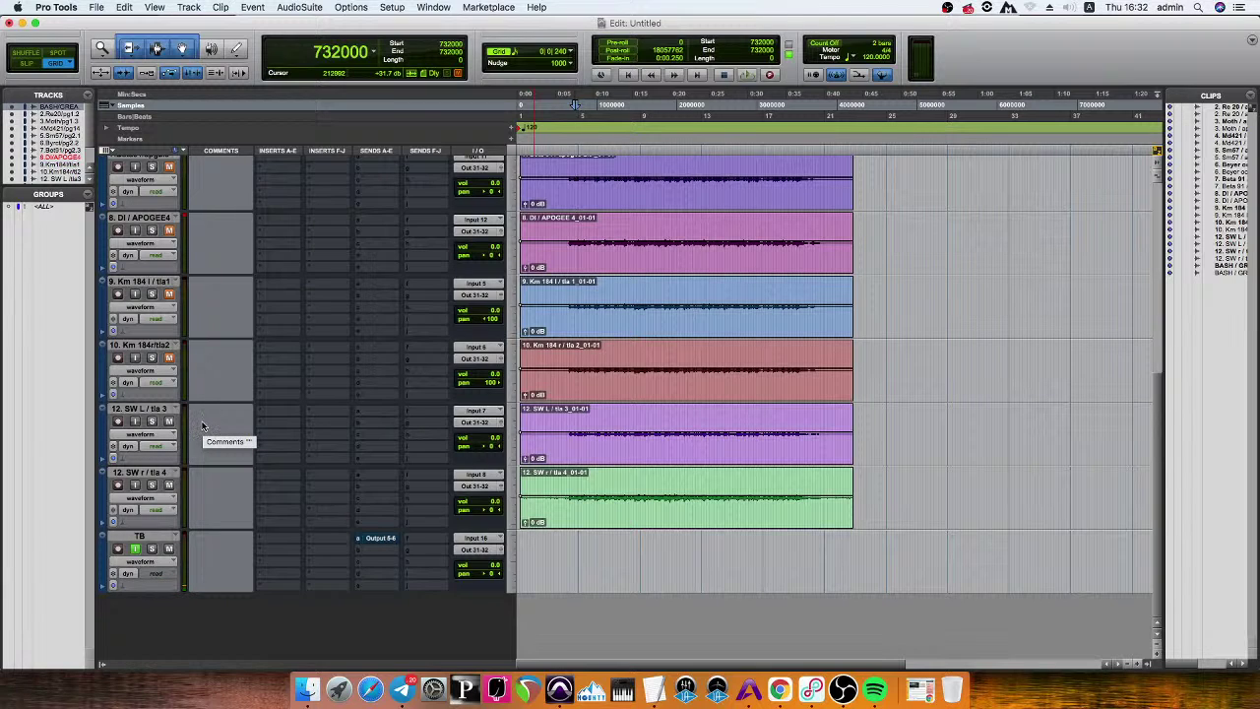
{"action": "scroll", "coordinate": [202, 425], "scroll_direction": "up", "scroll_amount": 6}
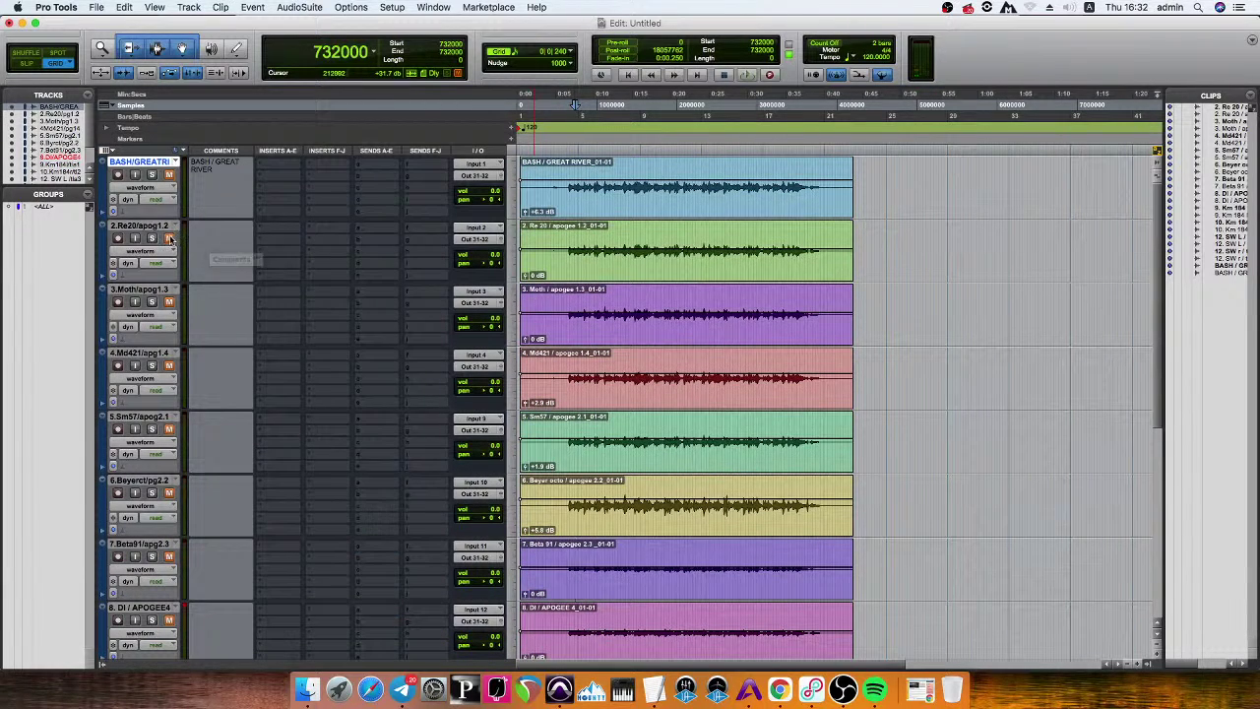
{"action": "key", "text": "space"}
{"action": "scroll", "coordinate": [172, 423], "scroll_direction": "down", "scroll_amount": 6}
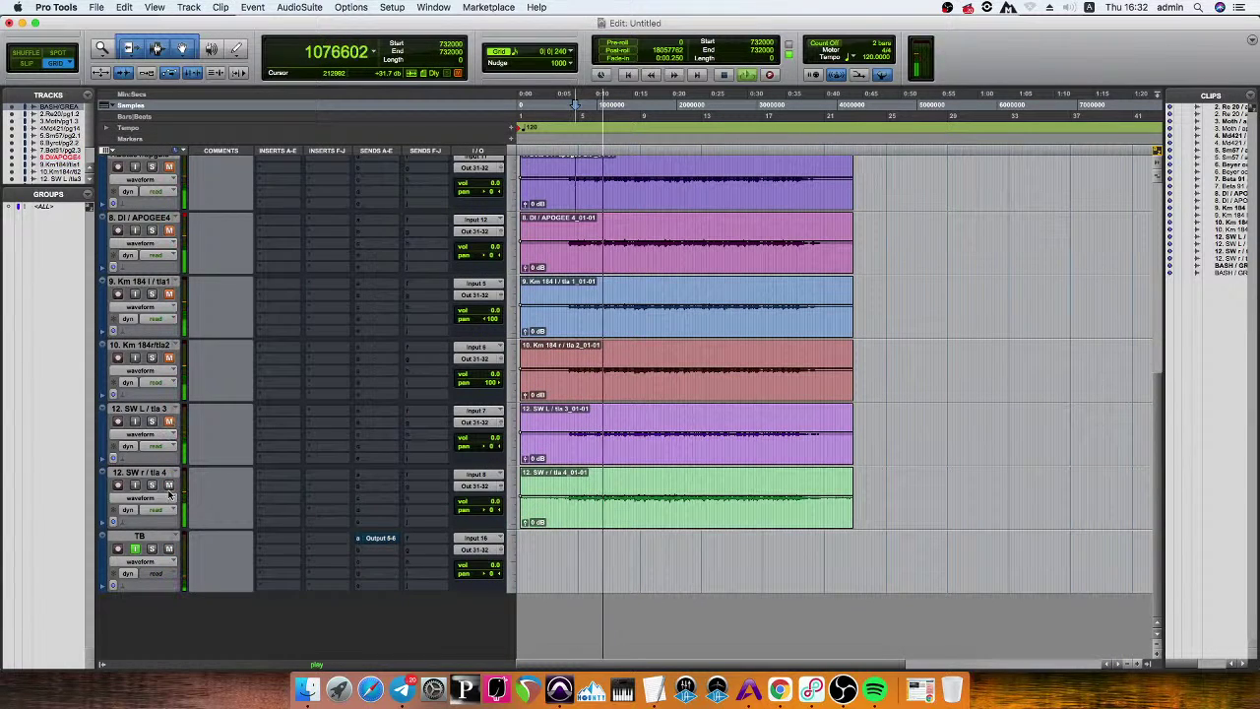
{"action": "scroll", "coordinate": [197, 302], "scroll_direction": "up", "scroll_amount": 6}
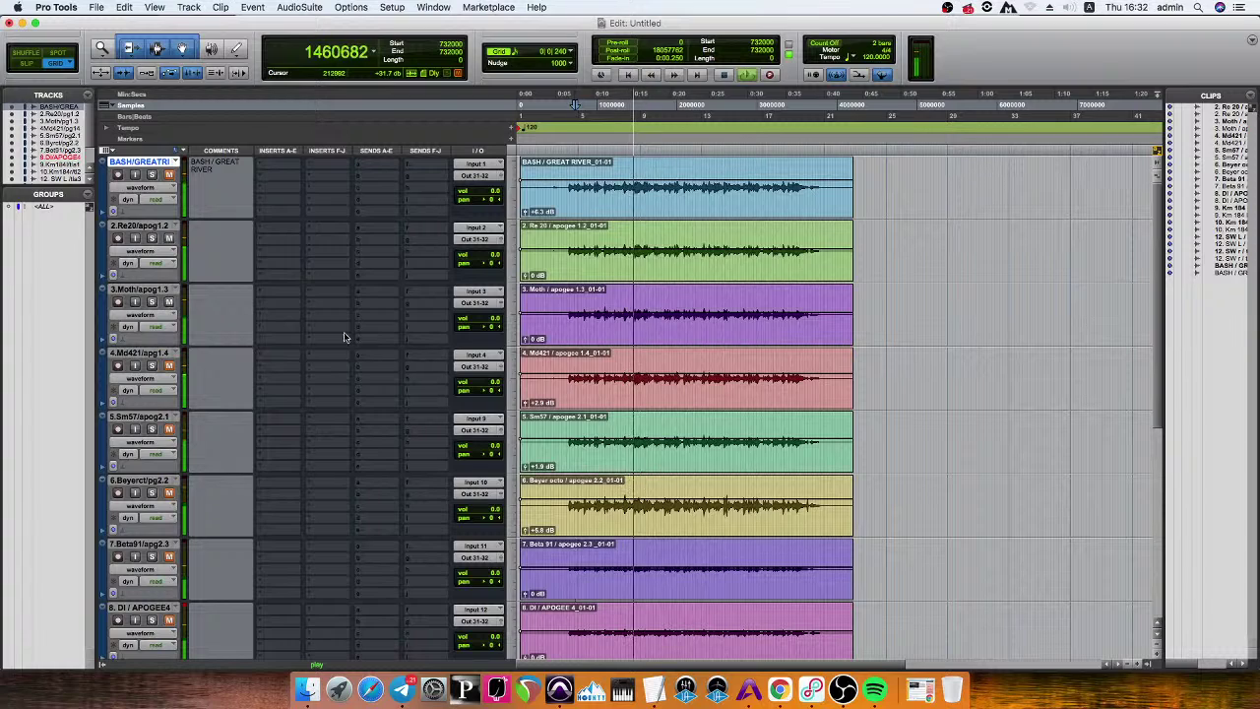
{"action": "key", "text": "space"}
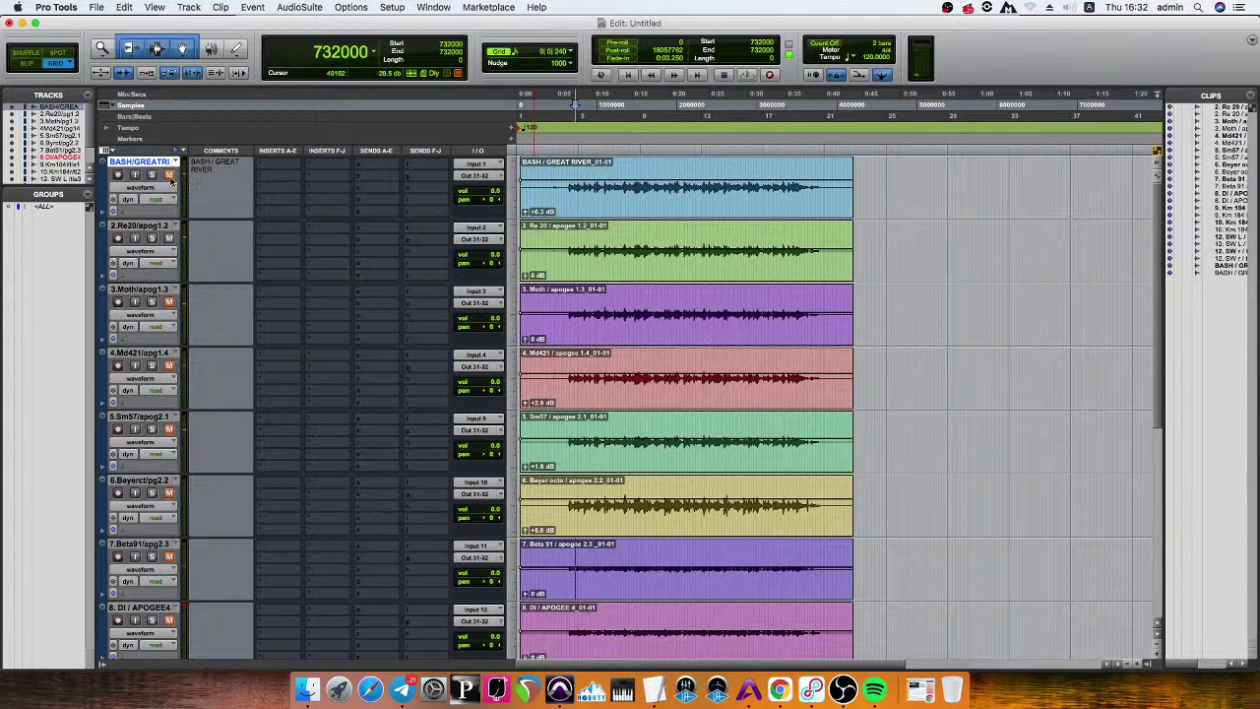
Play the Re20 track from sample 732000 and from sample 2460000, listening to it against the muted reference.
{"action": "key", "text": "space"}
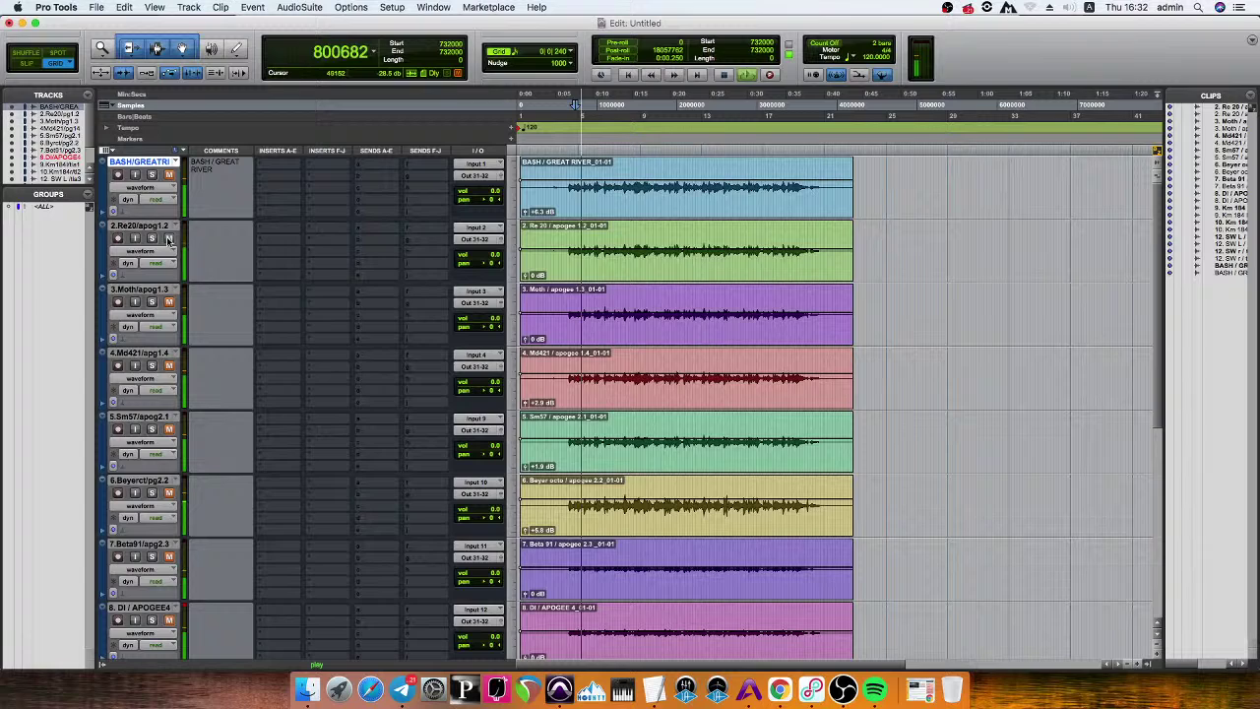
{"action": "key", "text": "space"}
{"action": "left_click", "coordinate": [672, 168]}
{"action": "key", "text": "space"}
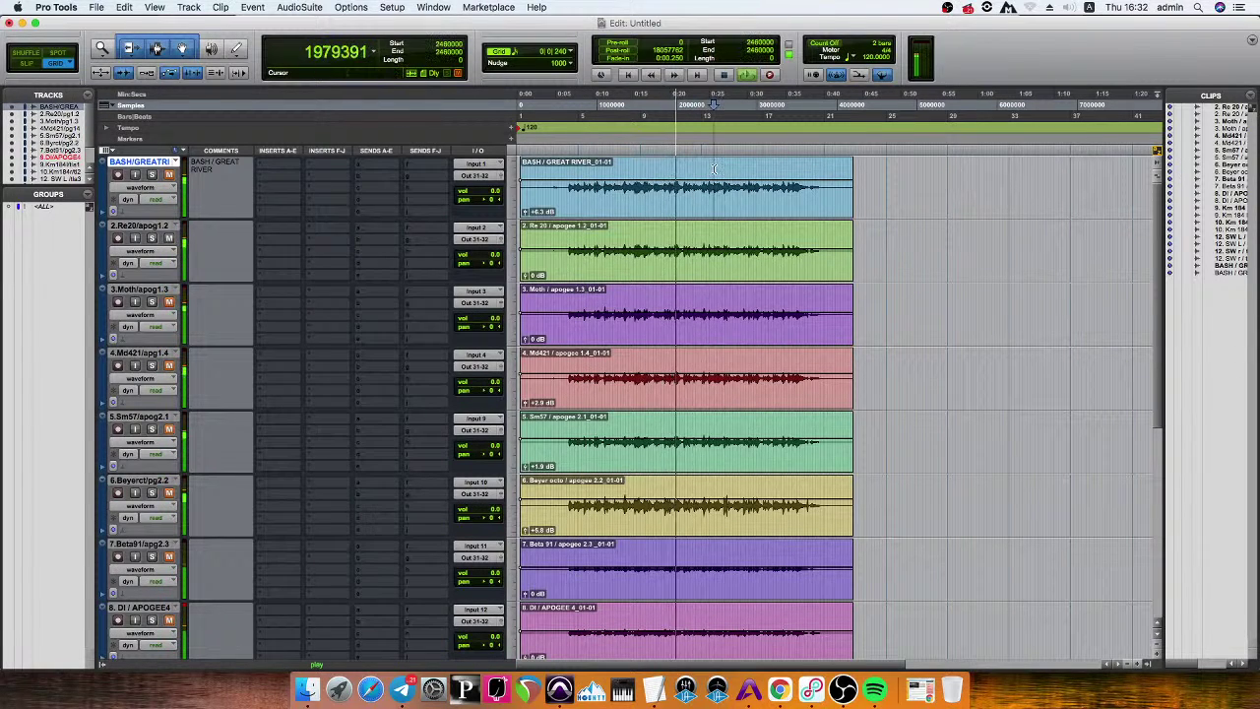
{"action": "left_click", "coordinate": [715, 169]}
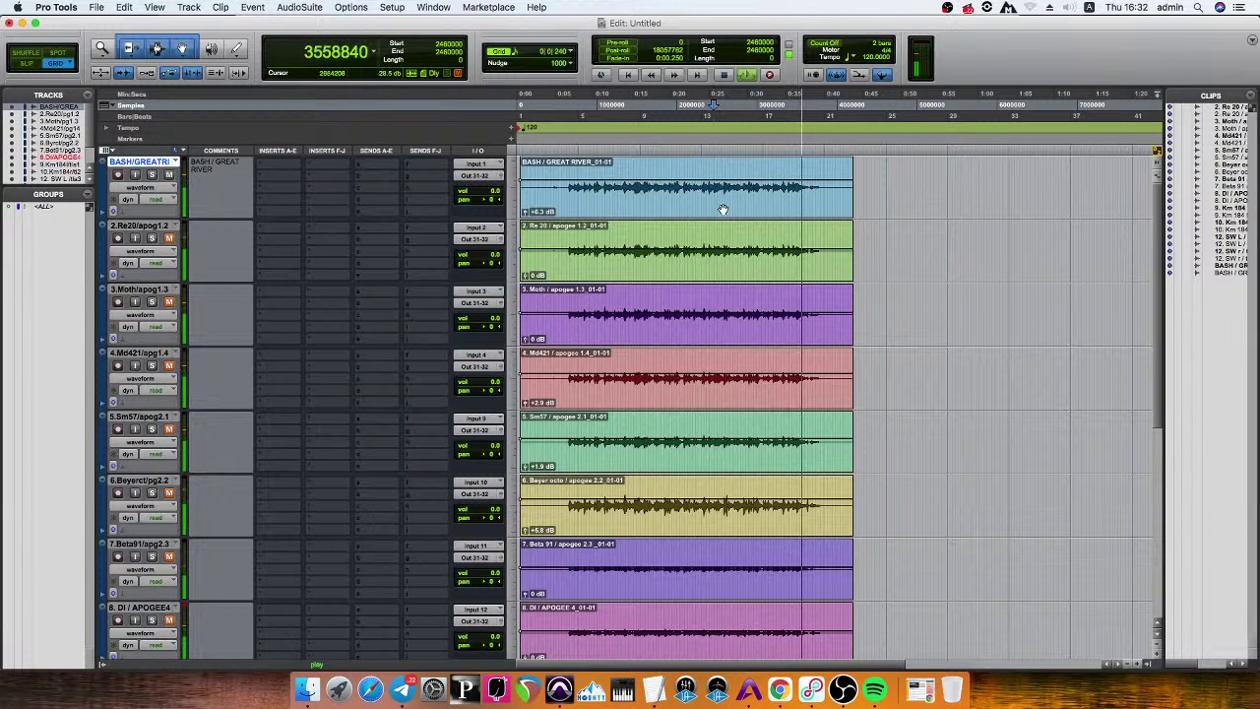
{"action": "key", "text": "space"}
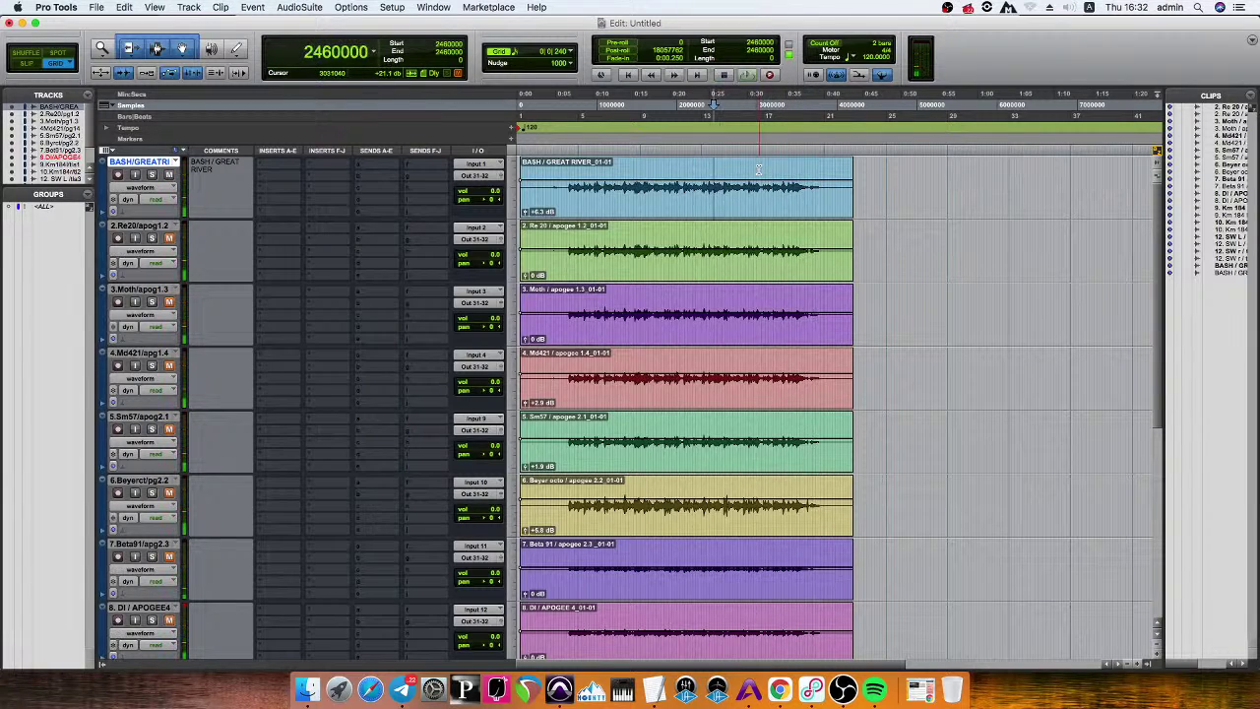
Play from sample 3012000 and switch from Re20 to the BASH/GREAT RIVER track by swapping their mutes.
{"action": "left_click", "coordinate": [760, 174]}
{"action": "key", "text": "space"}
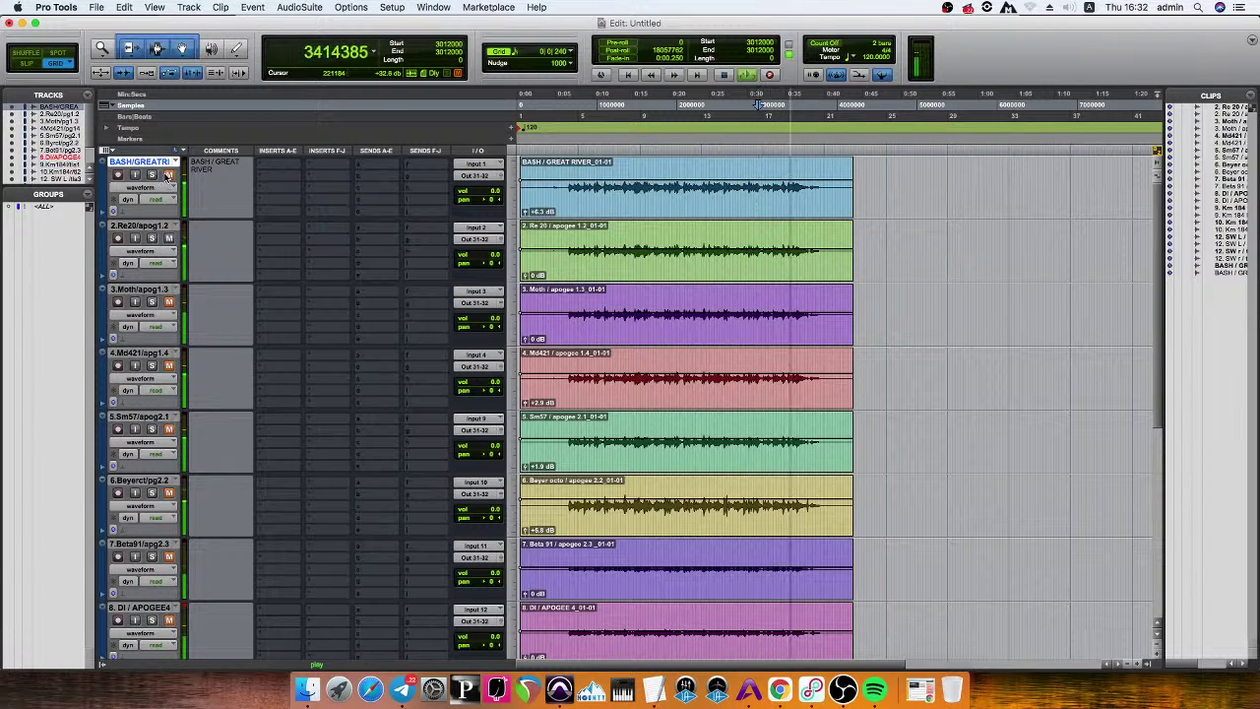
{"action": "left_click", "coordinate": [169, 238]}
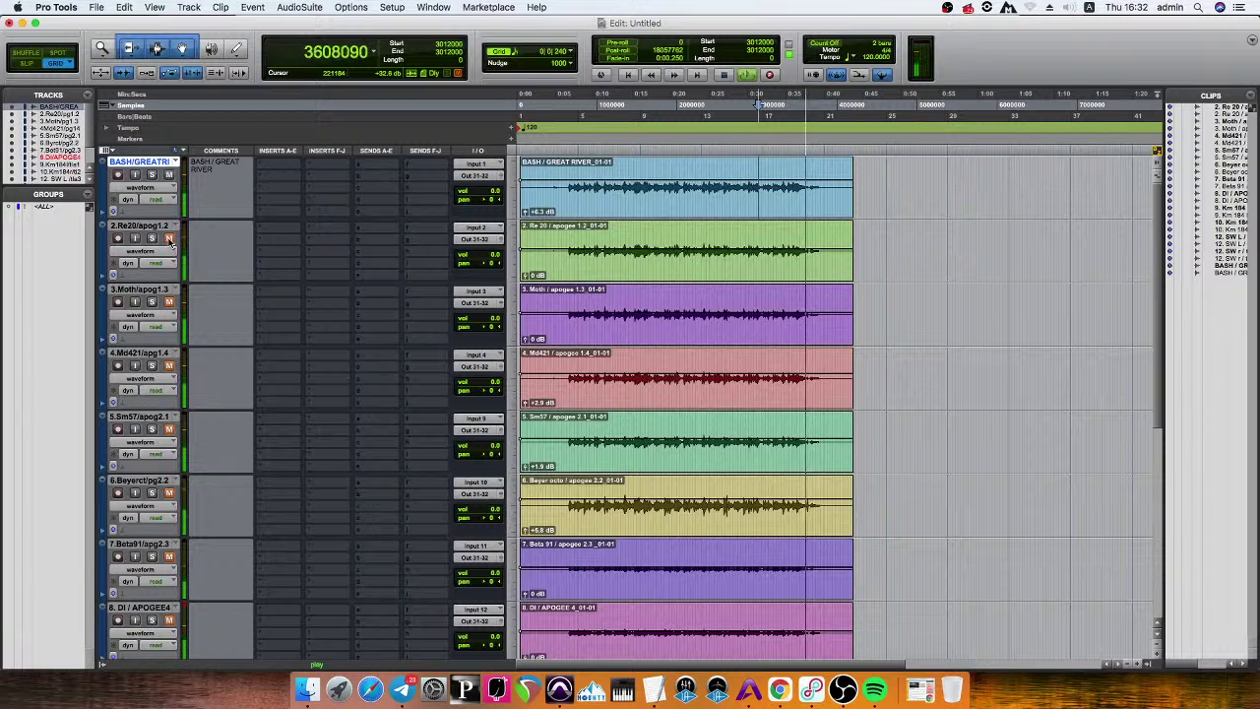
{"action": "key", "text": "space"}
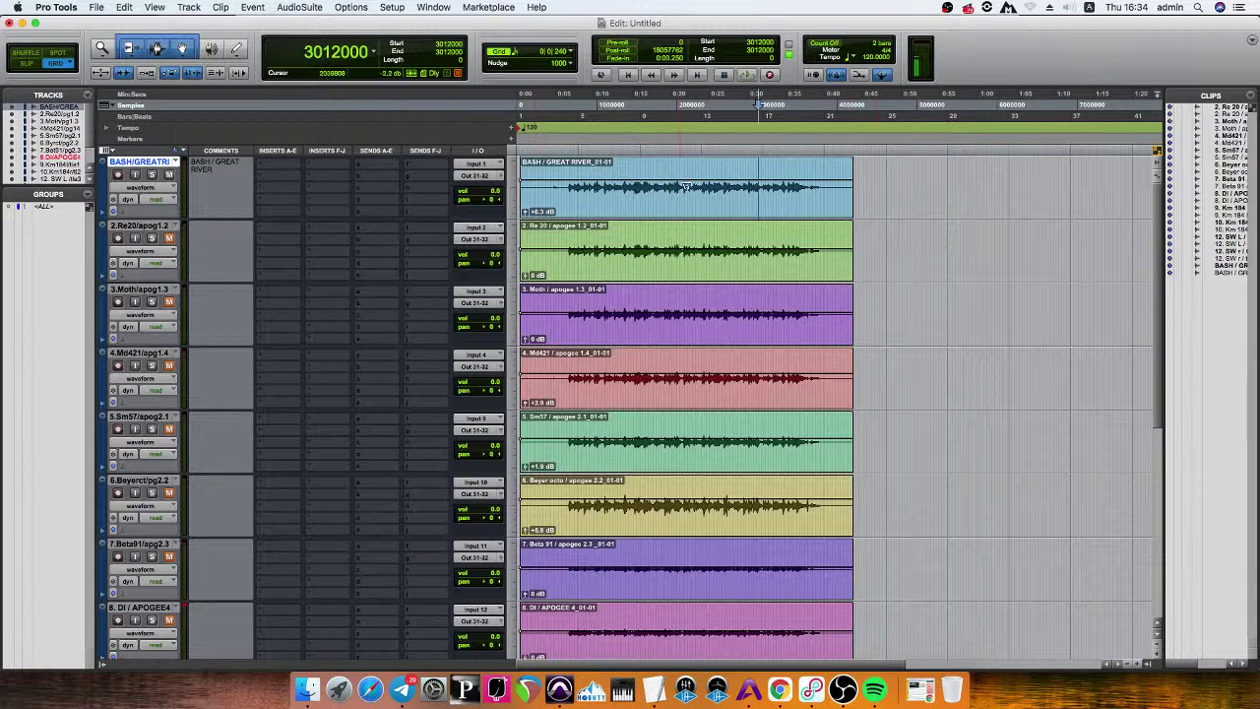
Unmute both Km 184 tracks and play them from sample 660962.
{"action": "scroll", "coordinate": [686, 187], "scroll_direction": "down", "scroll_amount": 5}
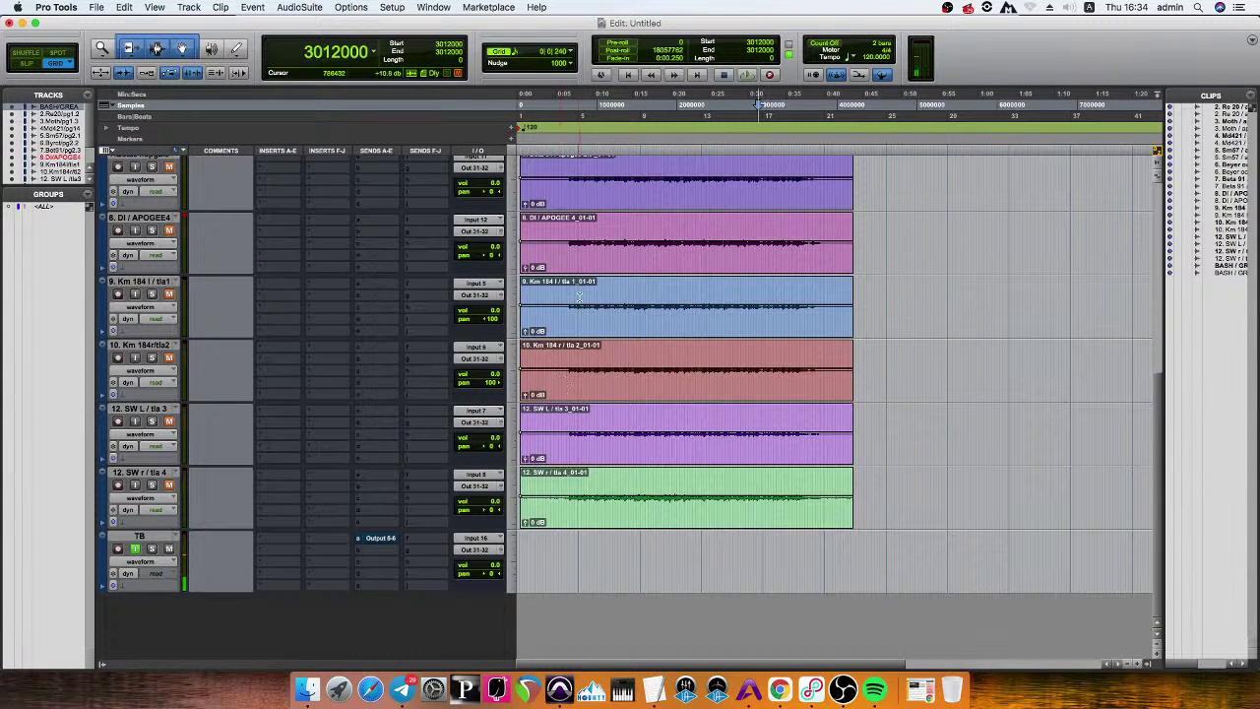
{"action": "left_click", "coordinate": [579, 295]}
{"action": "left_click", "coordinate": [571, 300]}
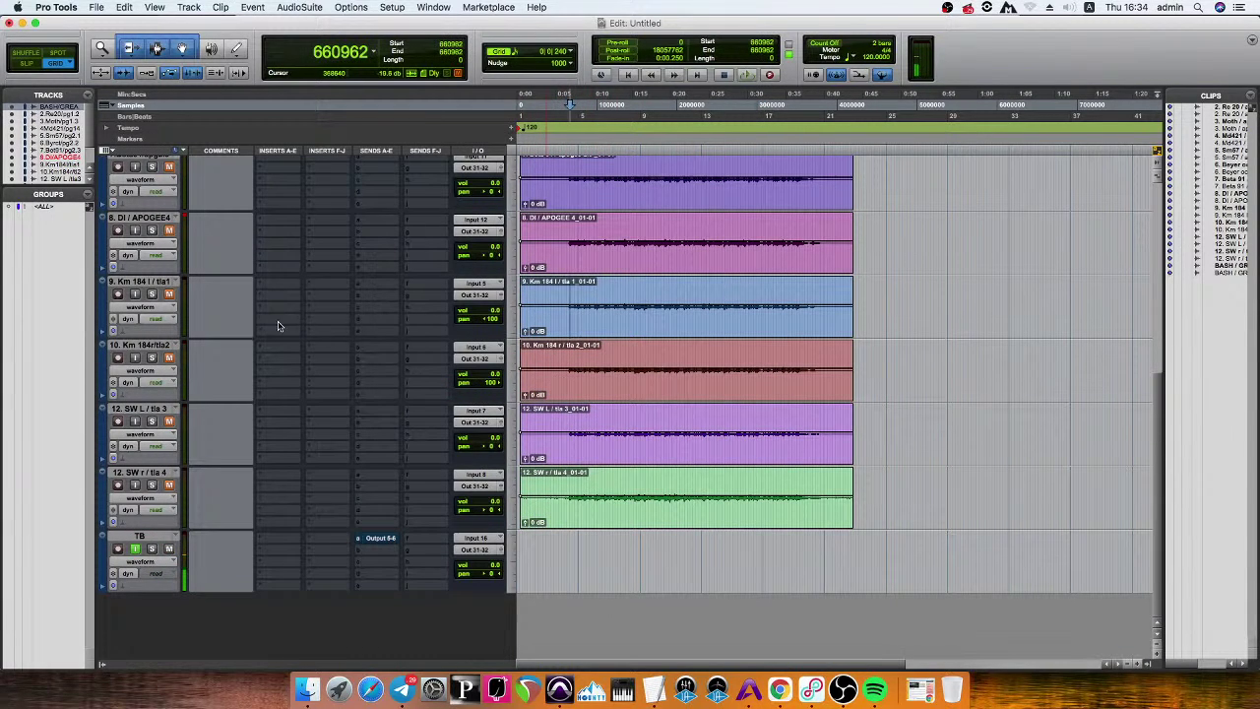
{"action": "left_click", "coordinate": [169, 295]}
{"action": "left_click", "coordinate": [169, 358]}
{"action": "key", "text": "space"}
{"action": "key", "text": "super+bracketright"}
{"action": "key", "text": "super+bracketright"}
{"action": "scroll", "coordinate": [210, 257], "scroll_direction": "up", "scroll_amount": 4}
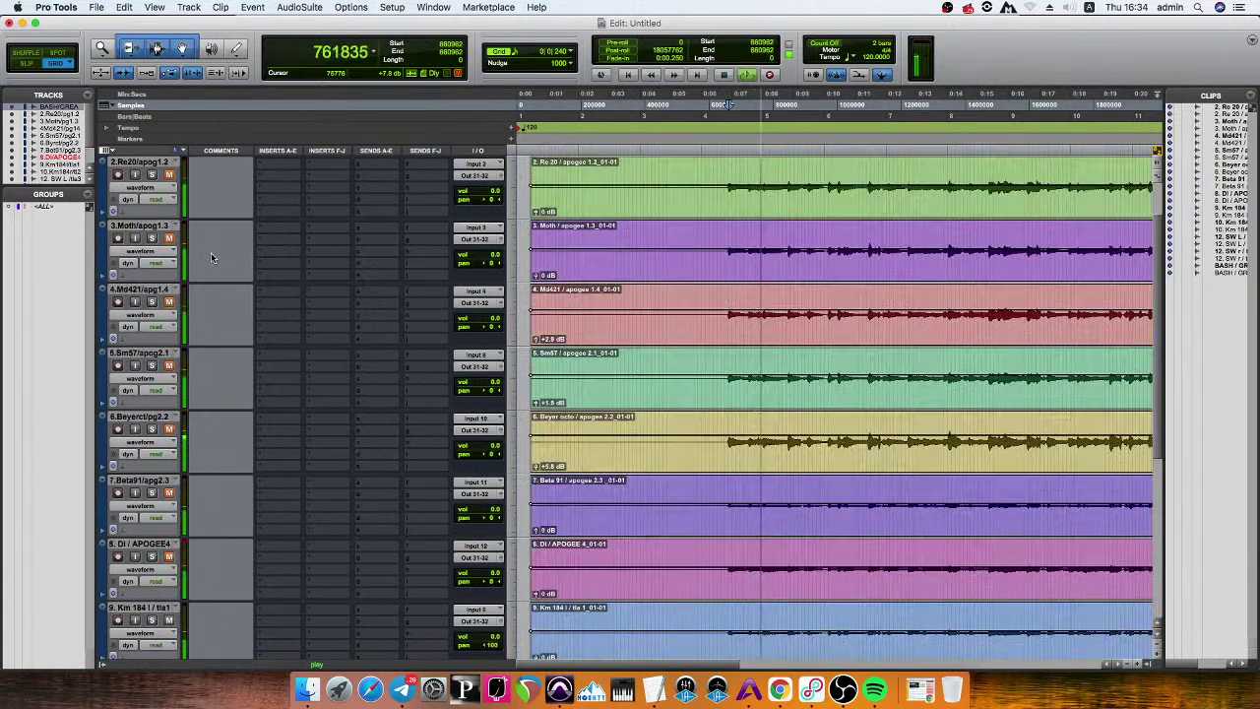
{"action": "scroll", "coordinate": [745, 475], "scroll_direction": "down", "scroll_amount": 1}
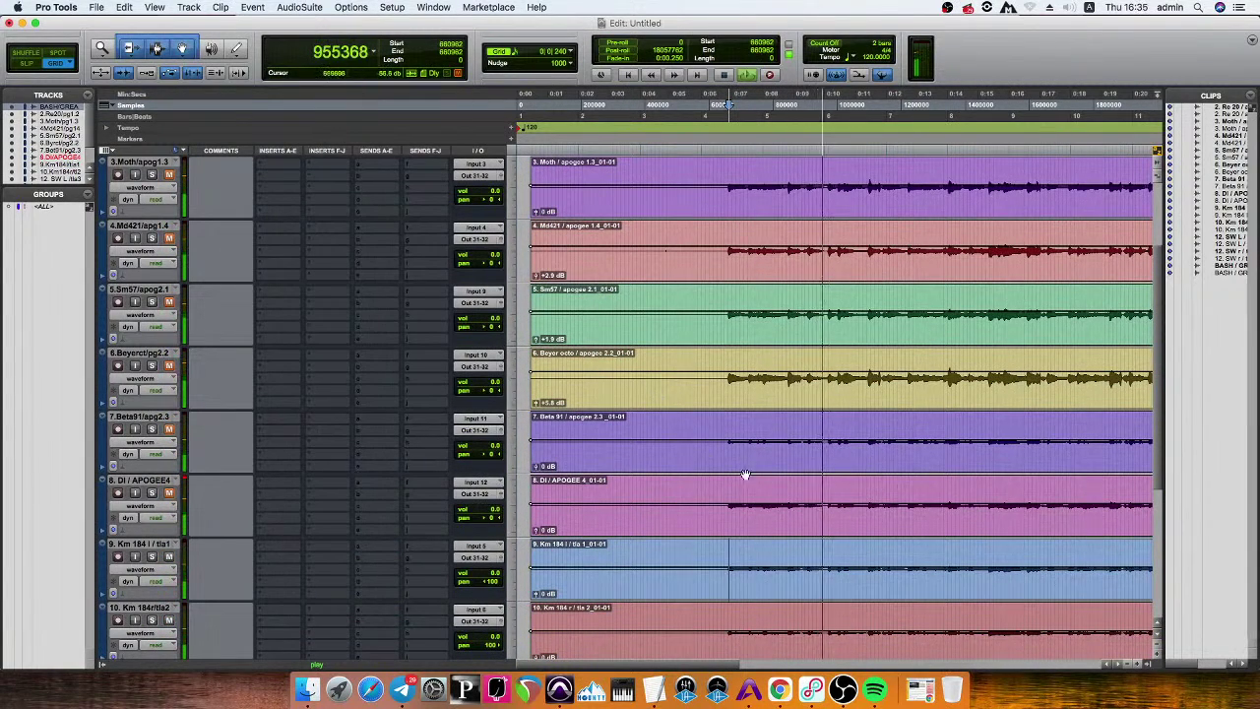
{"action": "scroll", "coordinate": [745, 476], "scroll_direction": "down", "scroll_amount": 3}
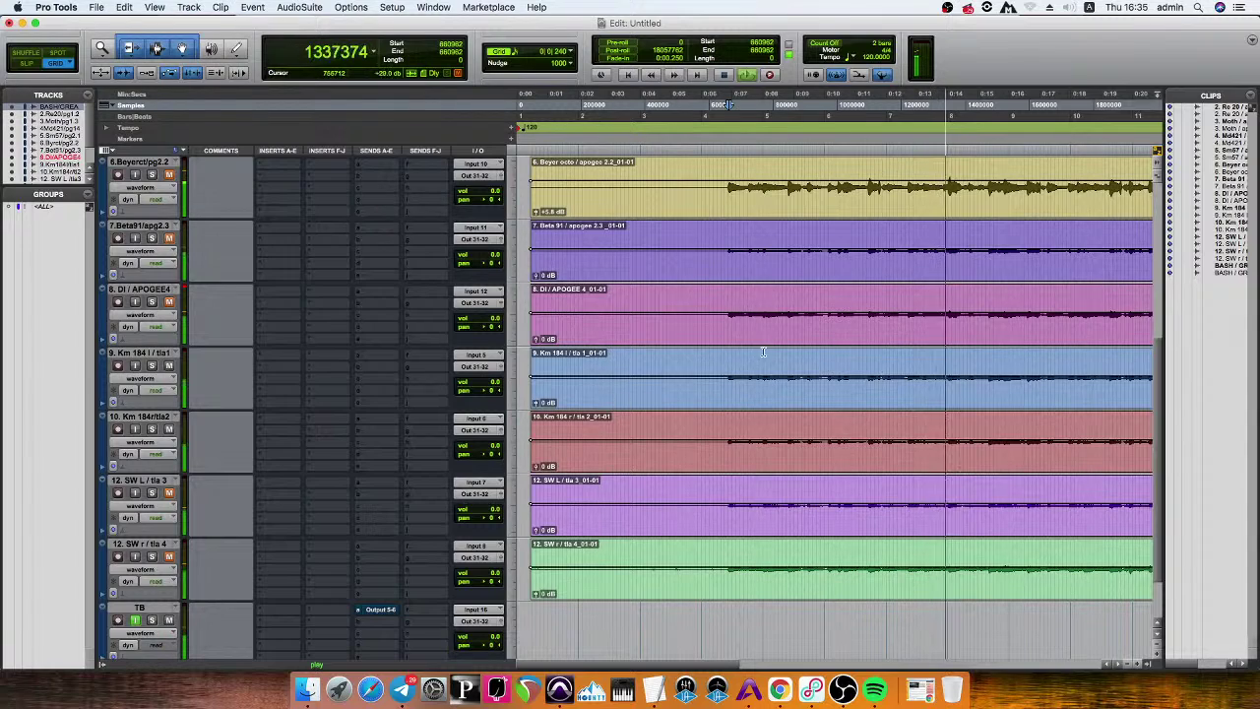
{"action": "key", "text": "space"}
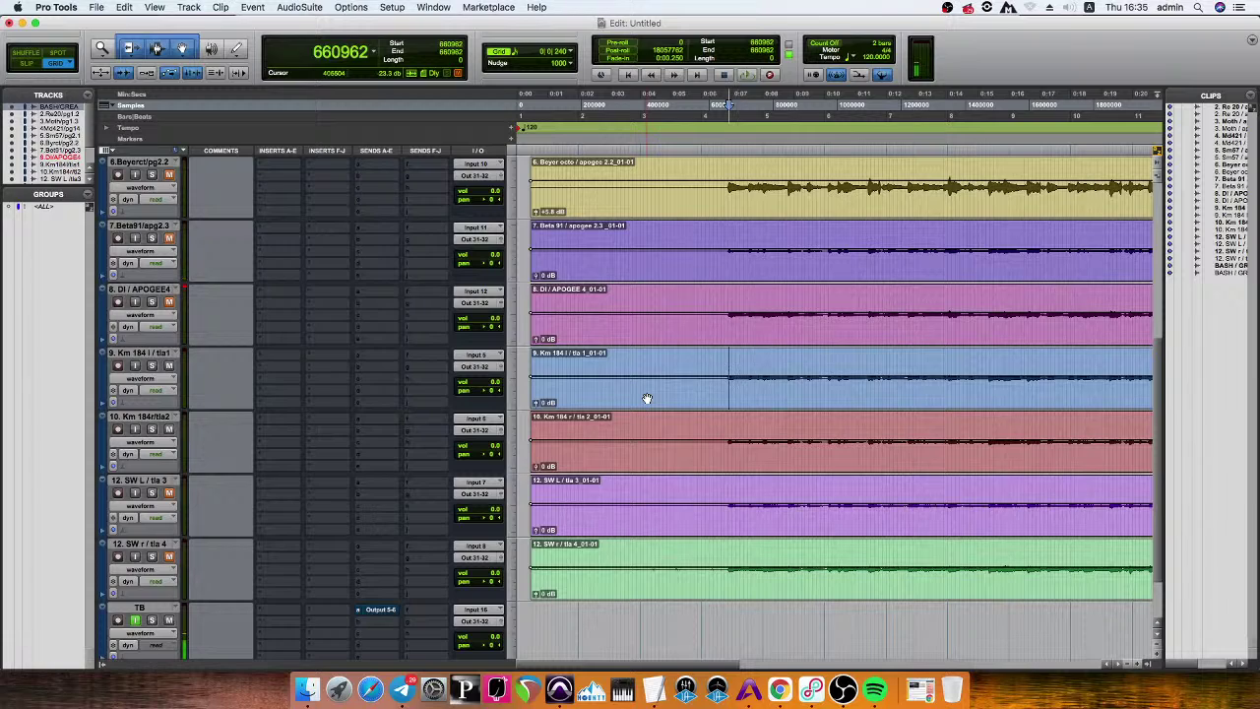
Play from sample 660962 and pan Km 184 l to 100 left and Km 184 r to 100 right.
{"action": "left_click", "coordinate": [705, 351]}
{"action": "key", "text": "space"}
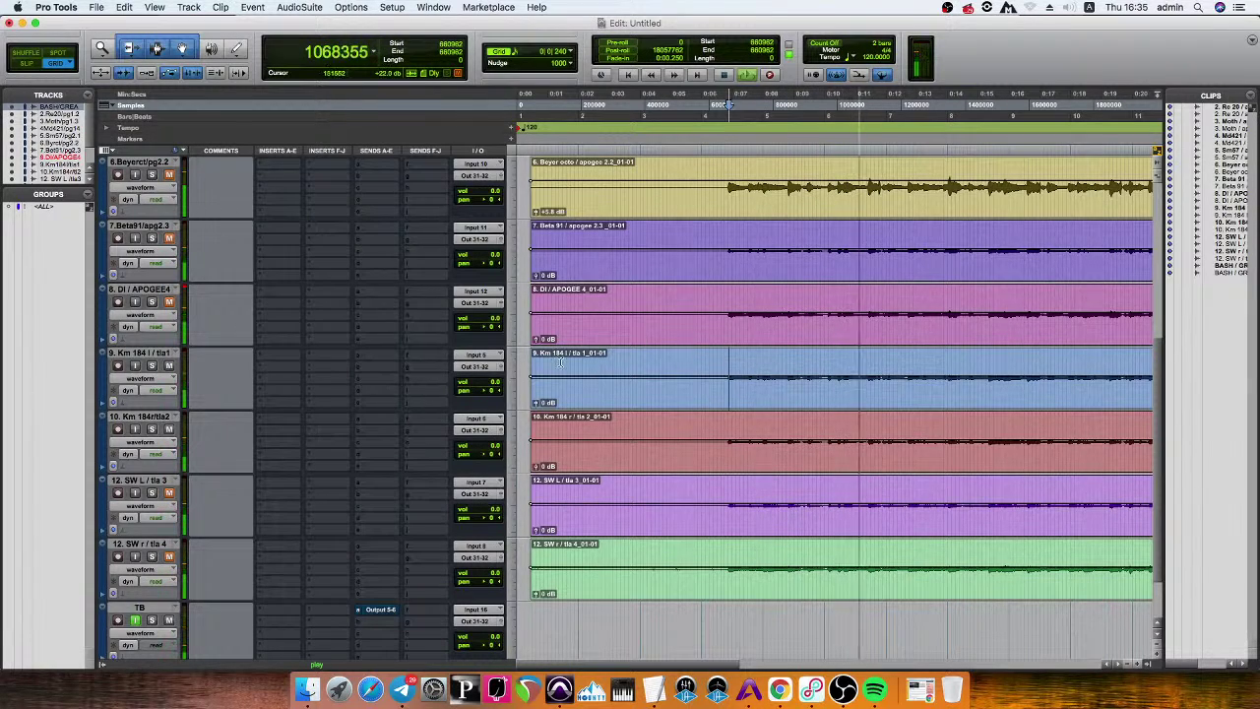
{"action": "left_click_drag", "start_coordinate": [489, 391], "coordinate": [428, 394]}
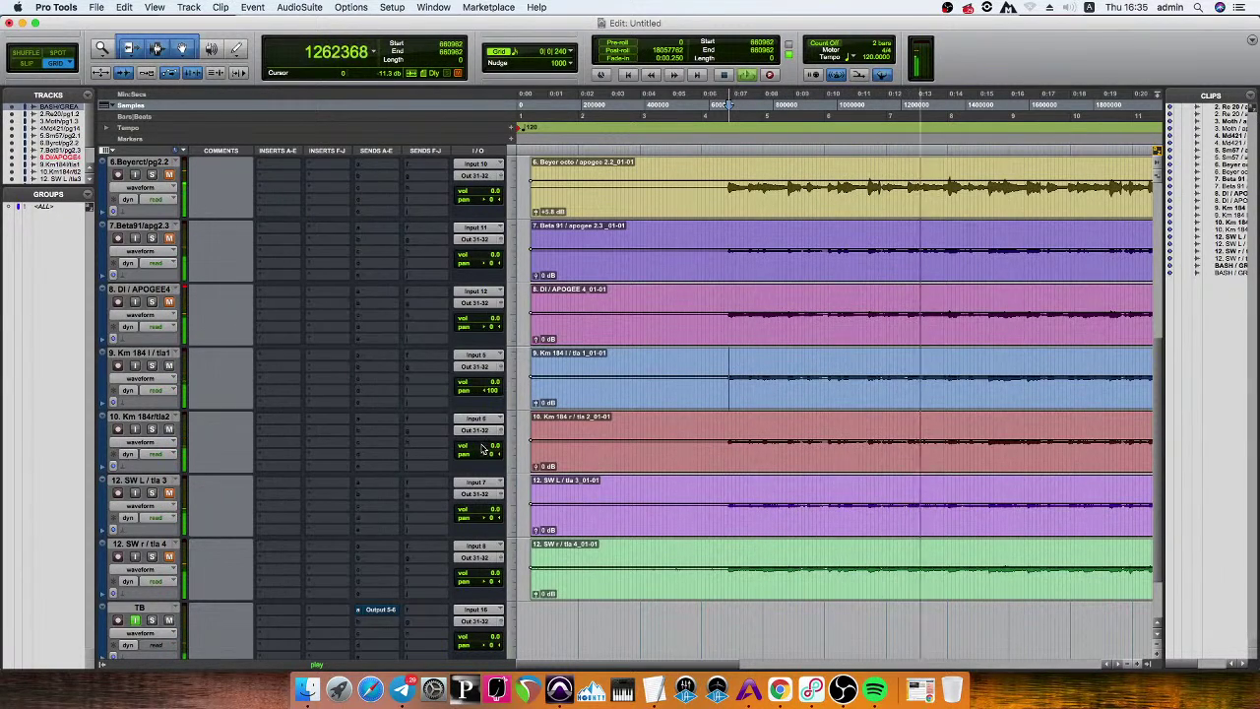
{"action": "left_click_drag", "start_coordinate": [489, 454], "coordinate": [662, 456]}
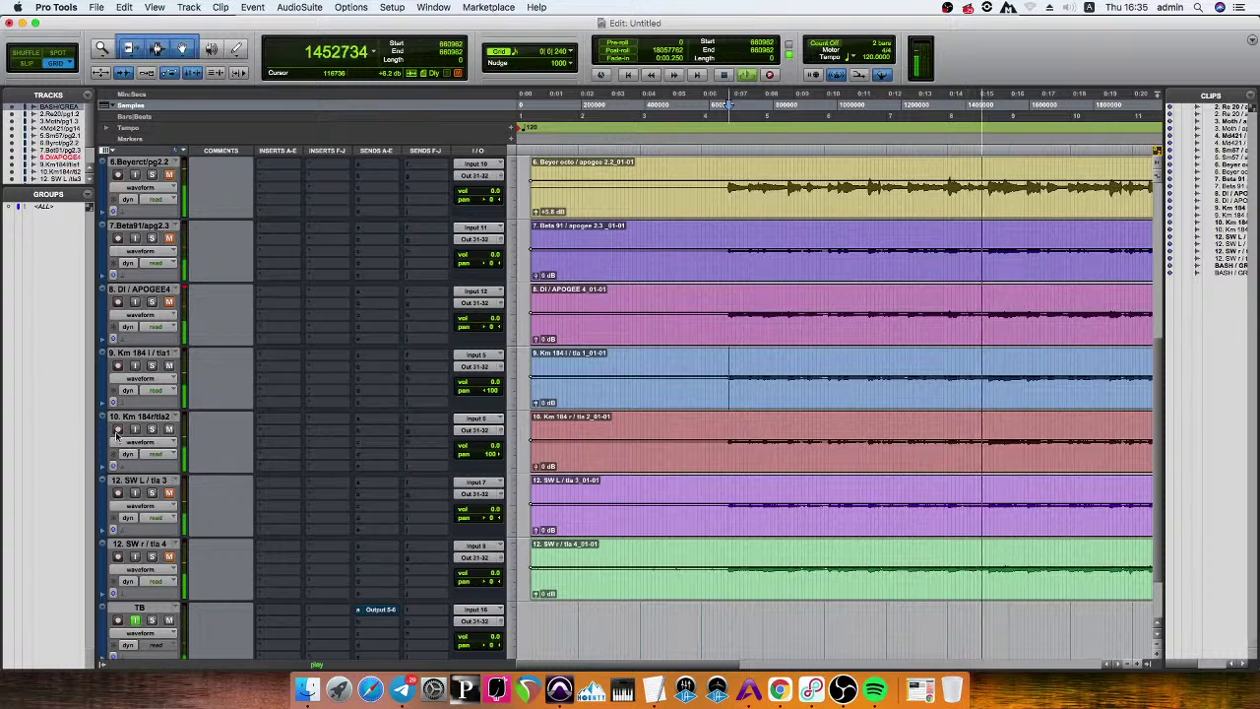
Solo both Km 184 tracks and stop playback.
{"action": "left_click", "coordinate": [151, 367]}
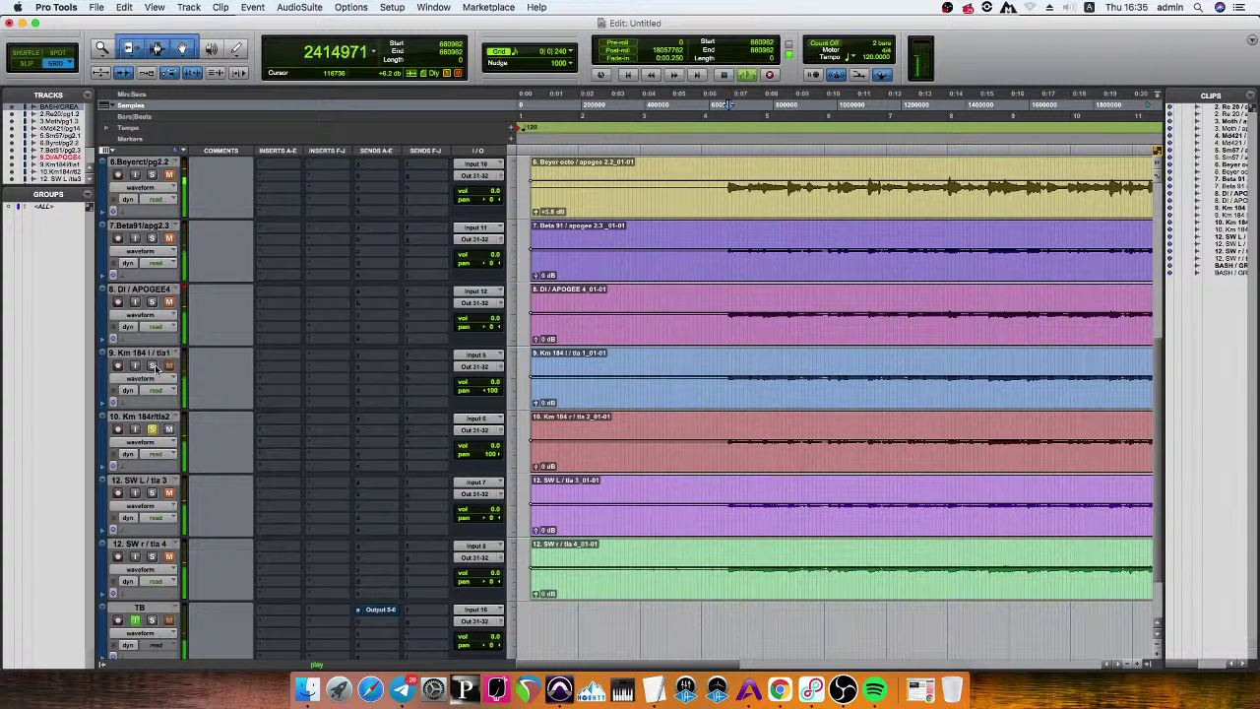
{"action": "left_click", "coordinate": [728, 356]}
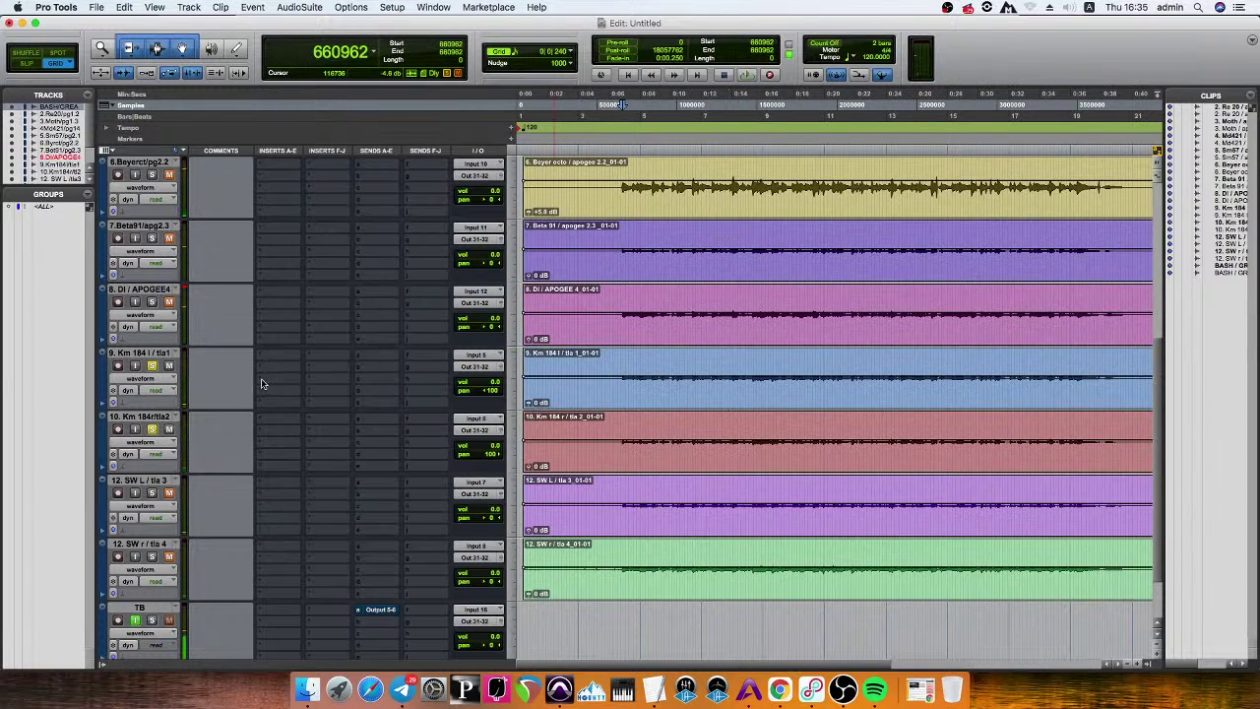
{"action": "key", "text": "super+bracketleft"}
{"action": "key", "text": "super+bracketleft"}
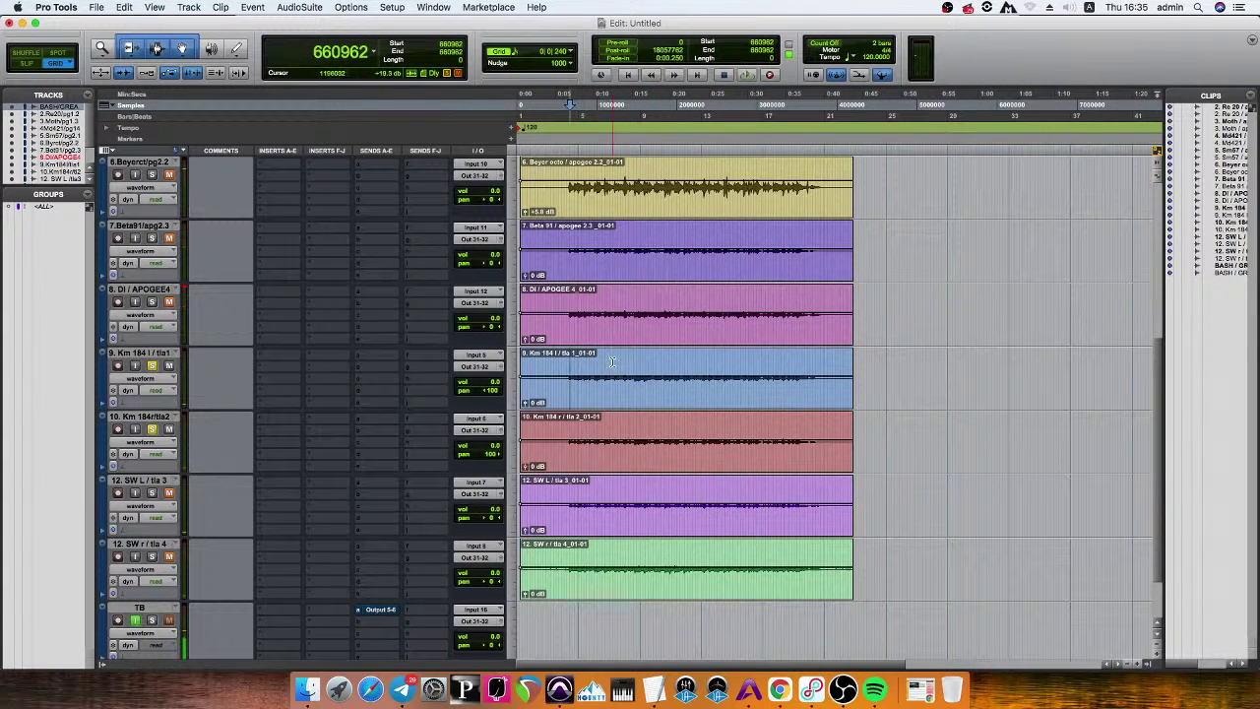
Show pan automation on Km 184 l and automate it from centre to 100 left at about sample 1482000.
{"action": "left_click", "coordinate": [153, 380]}
{"action": "left_click", "coordinate": [147, 419]}
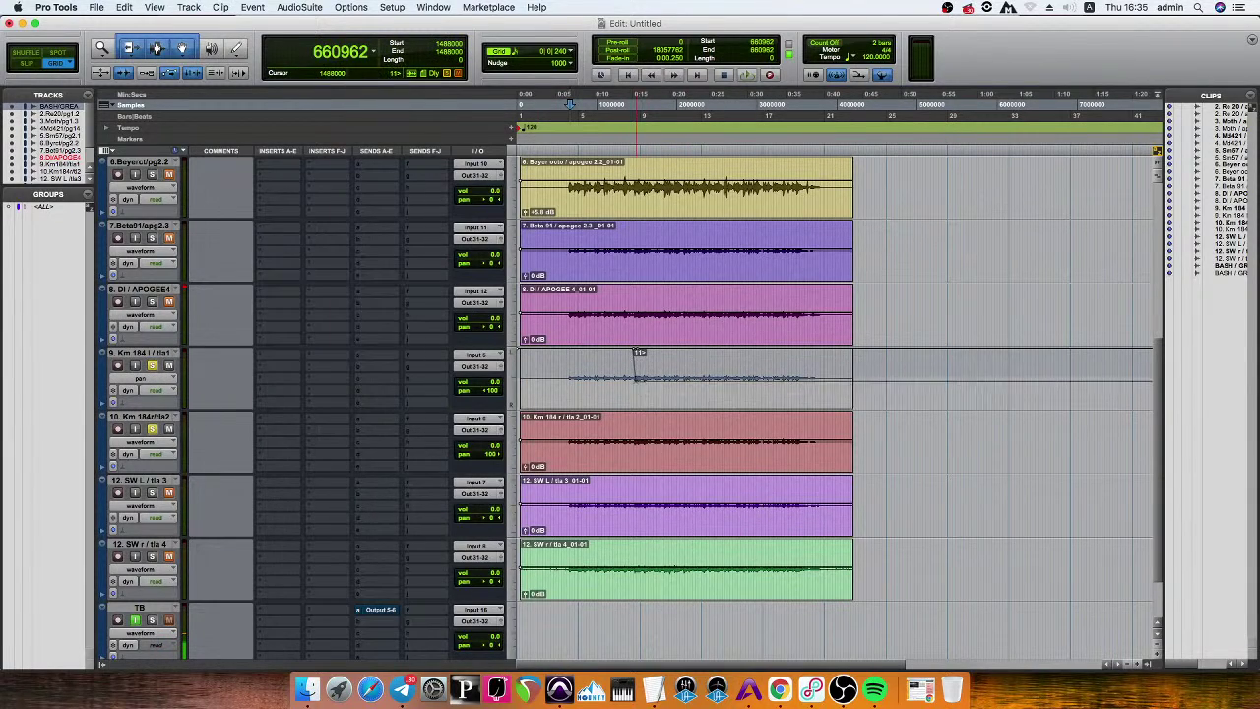
{"action": "key", "text": "super+z"}
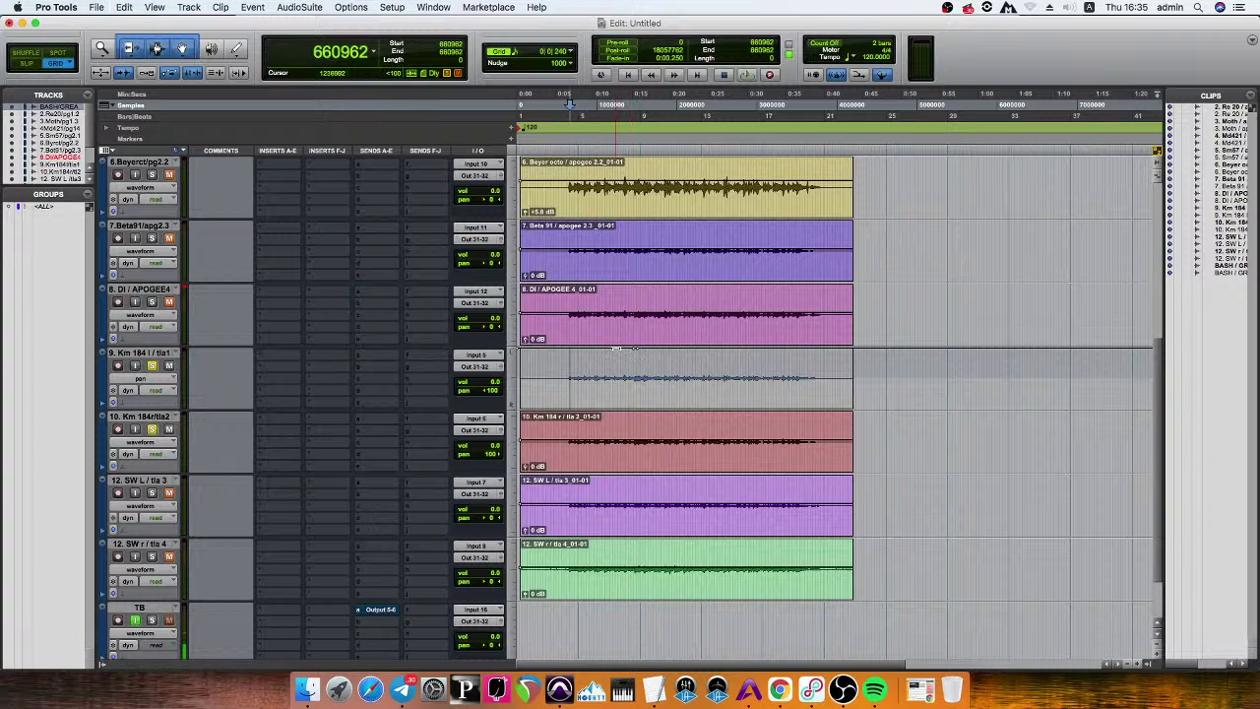
{"action": "left_click_drag", "start_coordinate": [616, 377], "coordinate": [634, 350]}
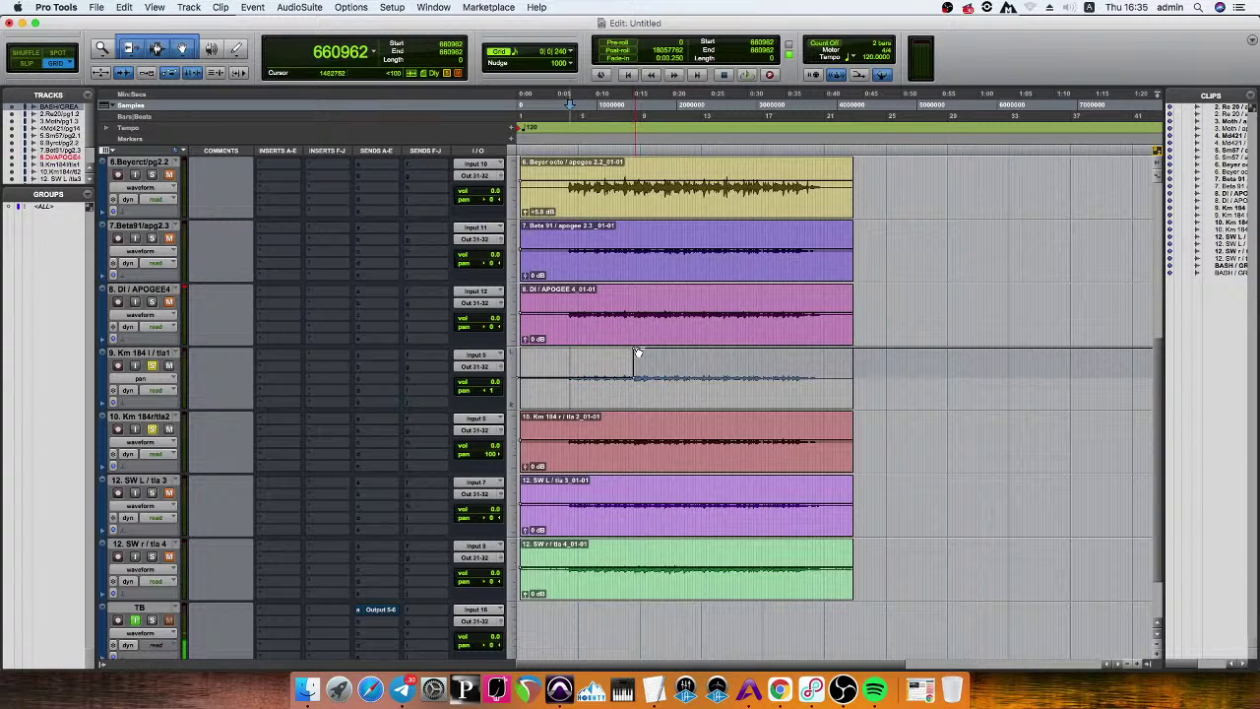
Show pan automation on Km 184 r and automate it from centre to 100 right at about sample 1482000.
{"action": "left_click", "coordinate": [148, 448]}
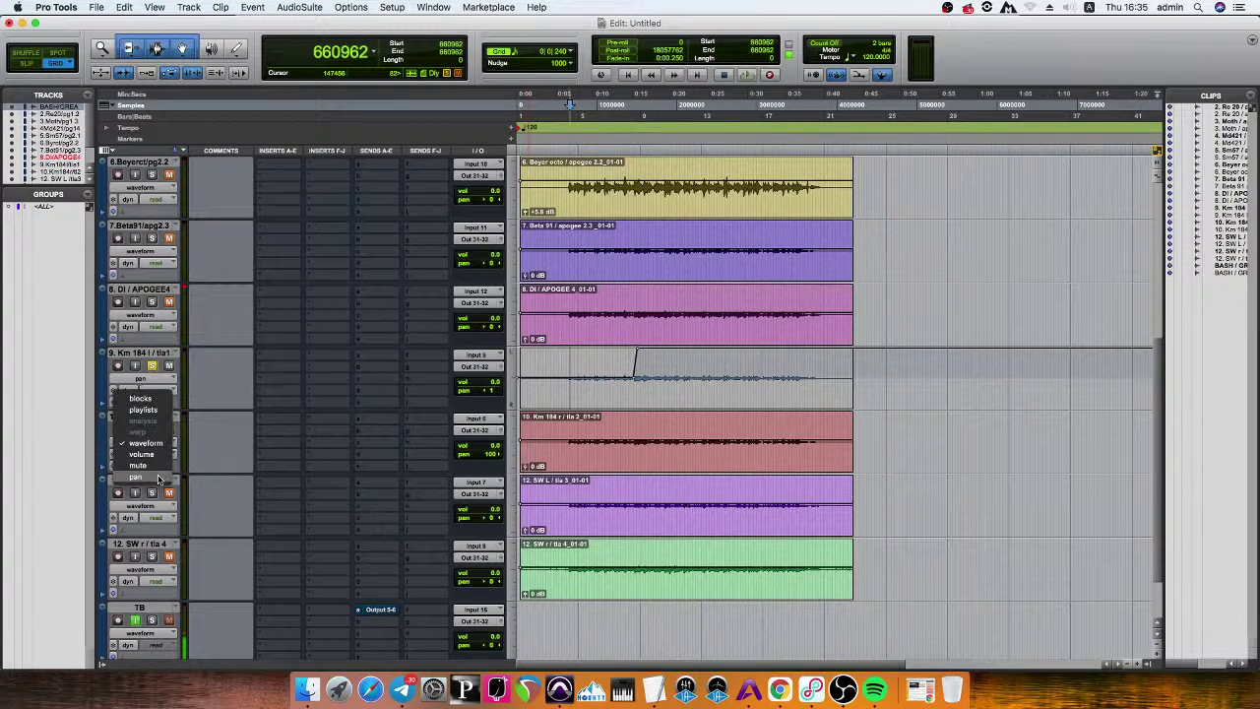
{"action": "left_click", "coordinate": [158, 480]}
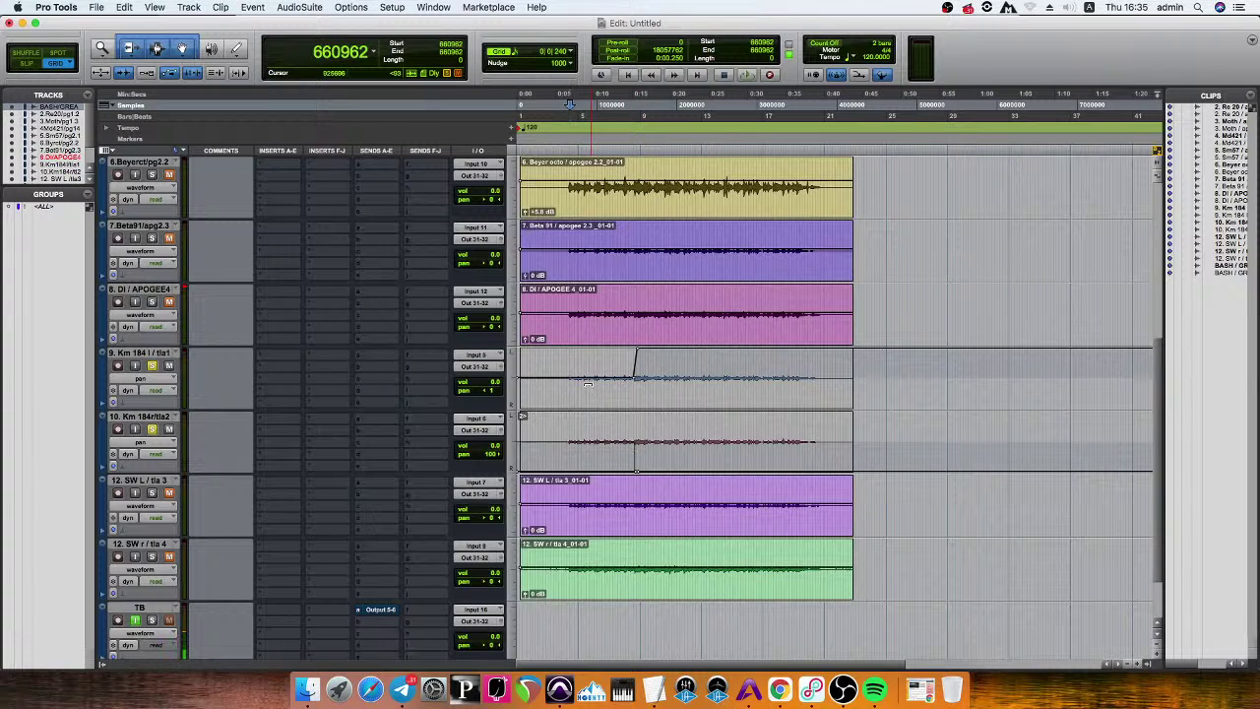
{"action": "left_click", "coordinate": [643, 458]}
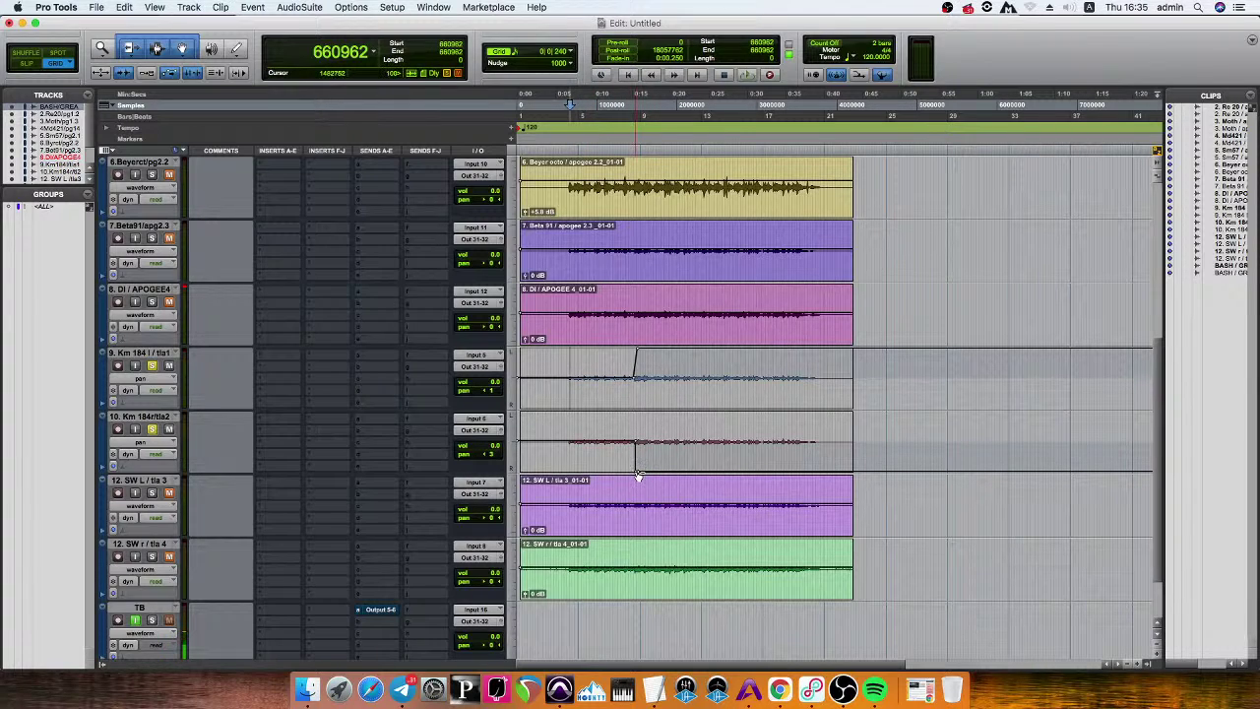
Play the pan transition from sample 1236000 and move Km 184 r's full-right breakpoint to about sample 1600000.
{"action": "key", "text": "space"}
{"action": "key", "text": "super+bracketright"}
{"action": "key", "text": "super+bracketright"}
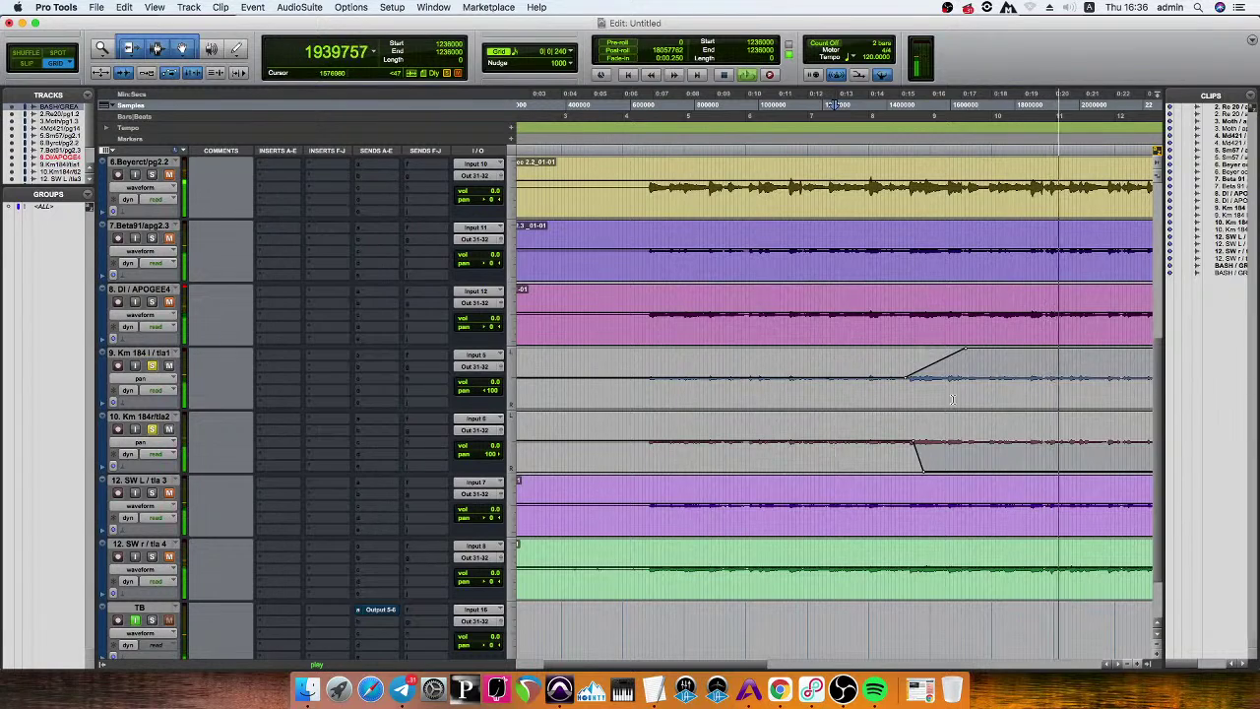
{"action": "key", "text": "super+bracketleft"}
{"action": "left_click_drag", "start_coordinate": [760, 471], "coordinate": [788, 470]}
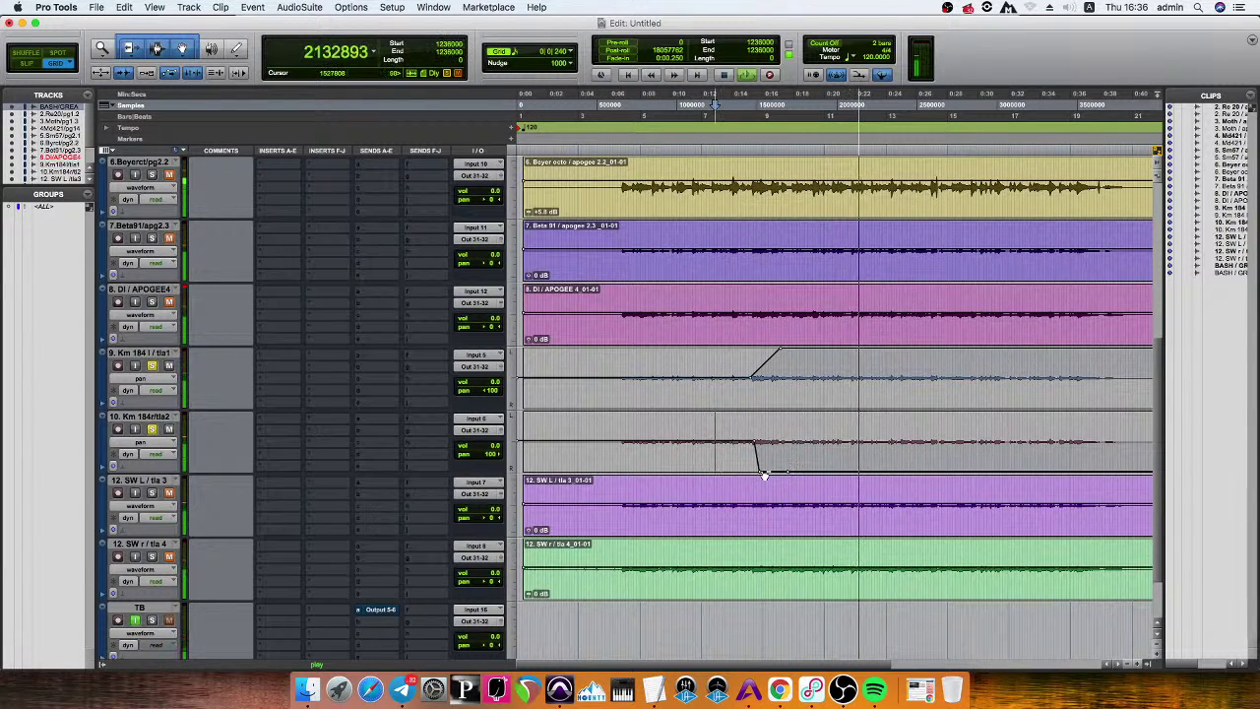
Play from sample 1272000 and move the centre breakpoints on both Km 184 tracks later to make the pan changes abrupt.
{"action": "left_click", "coordinate": [717, 452]}
{"action": "key", "text": "space"}
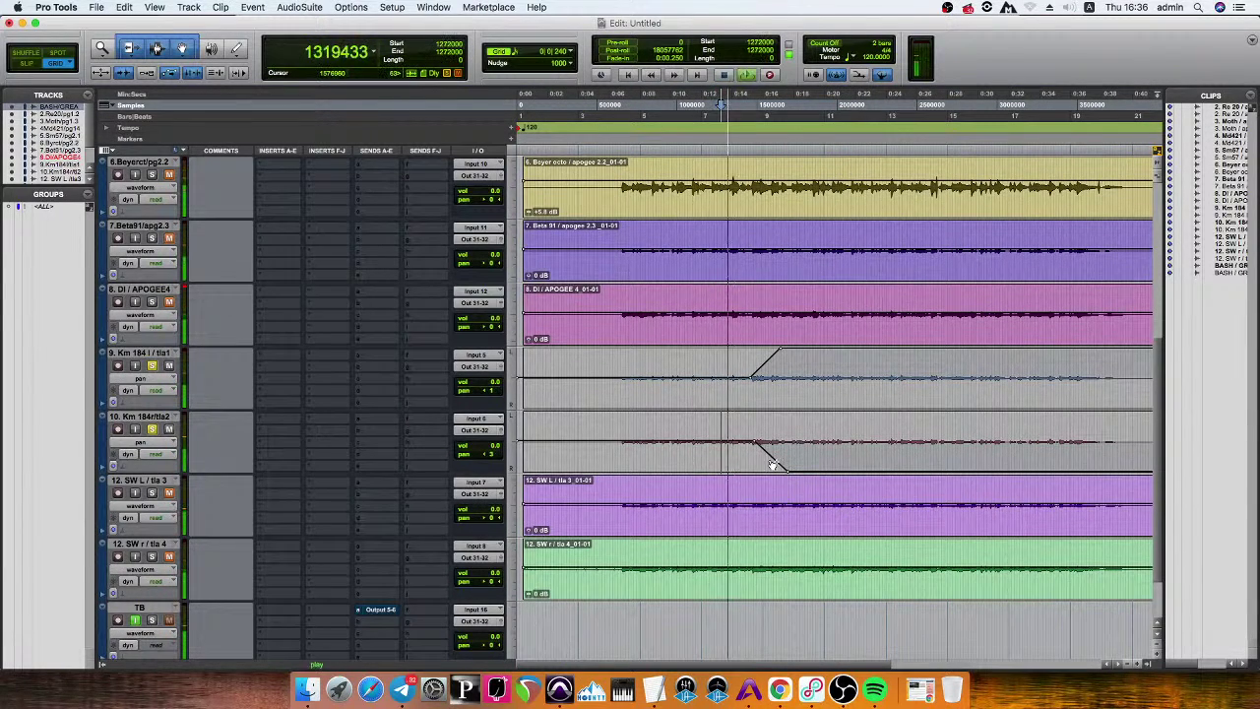
{"action": "left_click_drag", "start_coordinate": [753, 441], "coordinate": [785, 441]}
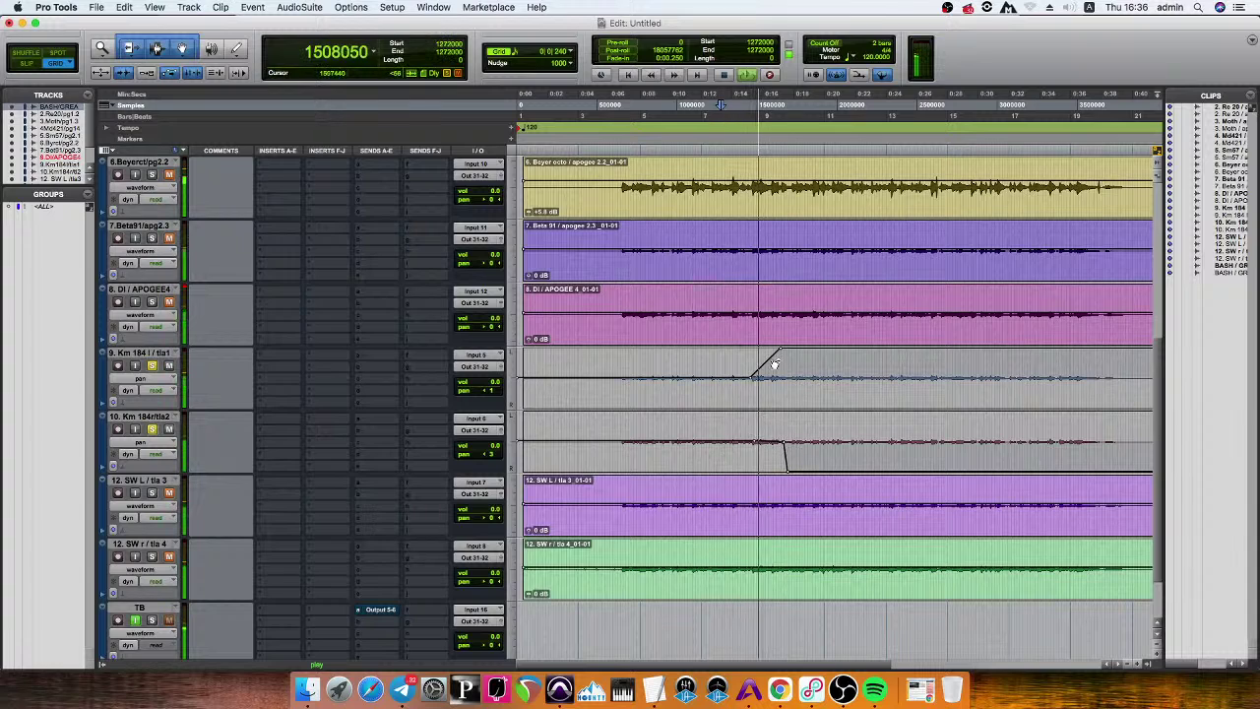
{"action": "left_click_drag", "start_coordinate": [753, 377], "coordinate": [781, 379]}
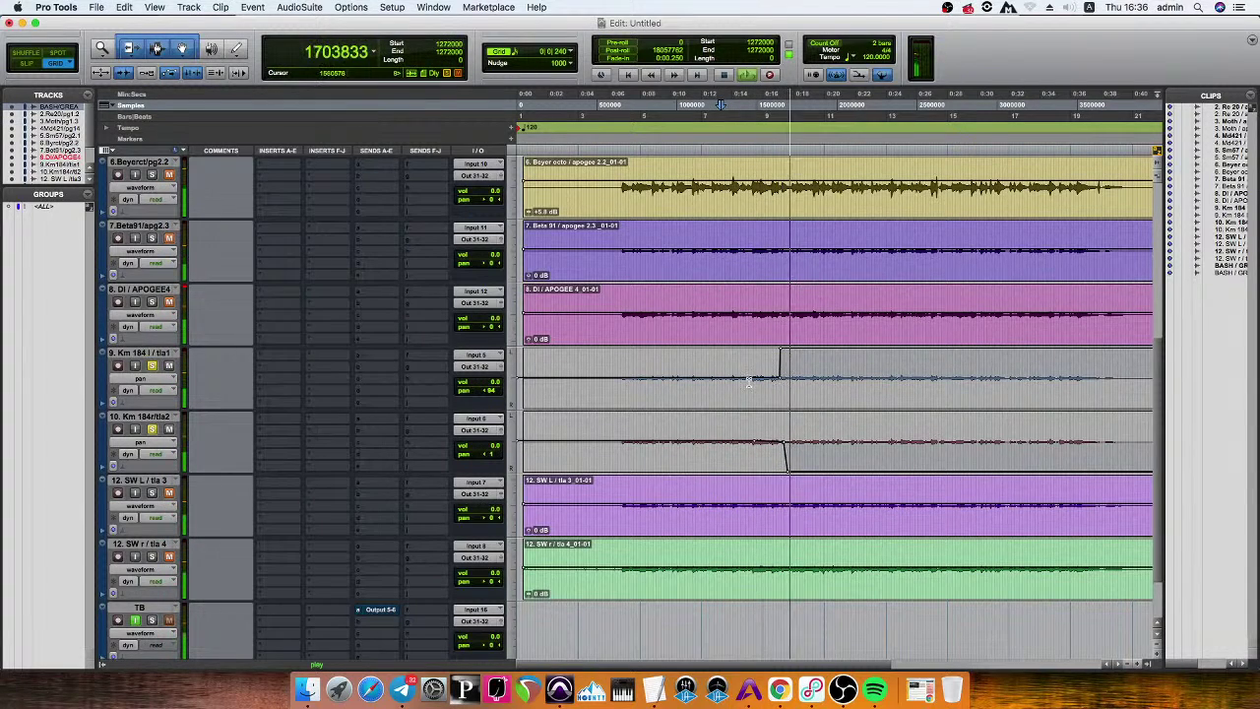
Steepen the pan transition on Km 184 r by adjusting its centre breakpoint near sample 1668000.
{"action": "left_click", "coordinate": [739, 443]}
{"action": "key", "text": "super+bracketright"}
{"action": "key", "text": "super+bracketright"}
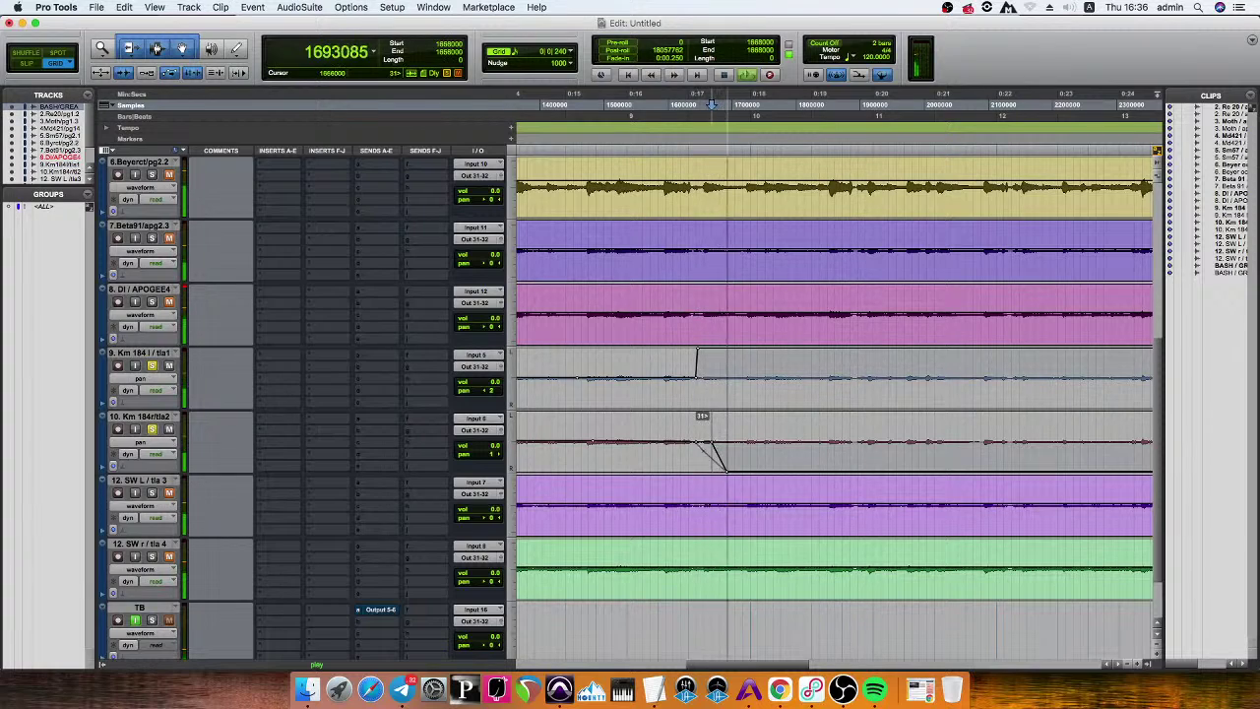
{"action": "key", "text": "super+bracketleft"}
{"action": "key", "text": "super+bracketleft"}
{"action": "key", "text": "super+bracketleft"}
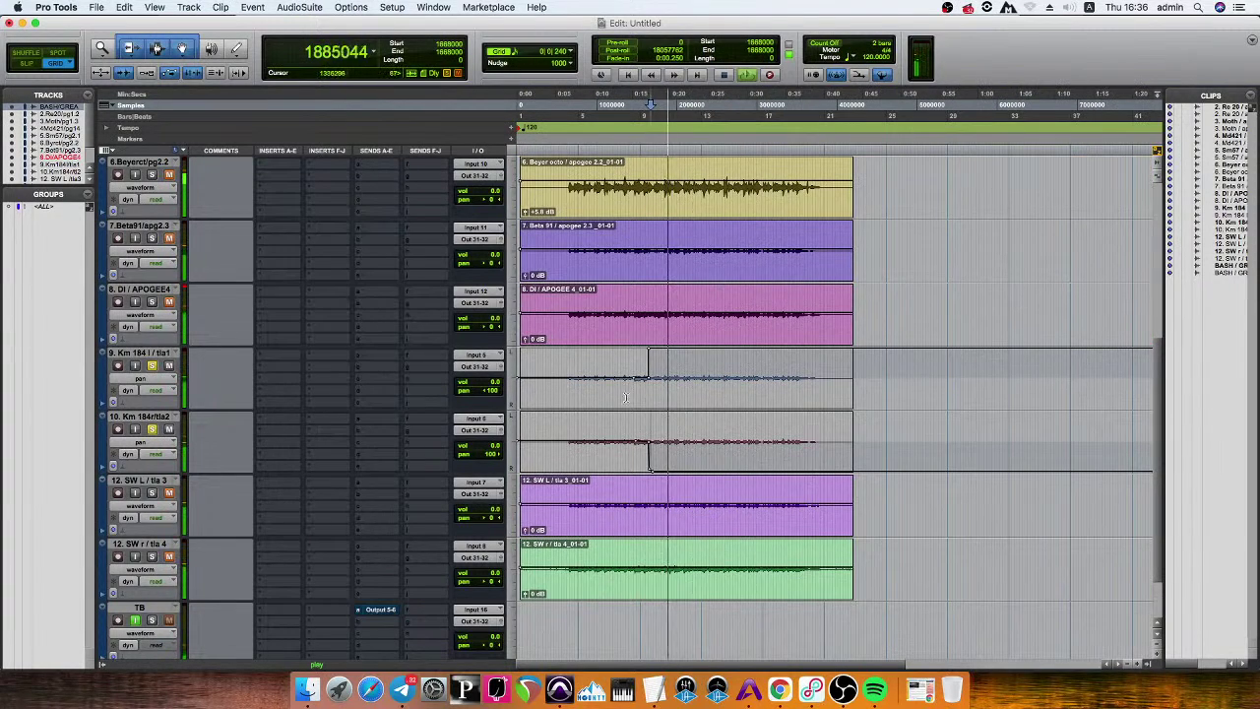
Play the pan change from sample 1416000 and select the centred section of Km 184 l from sample 552000 to 1584000.
{"action": "left_click", "coordinate": [682, 385]}
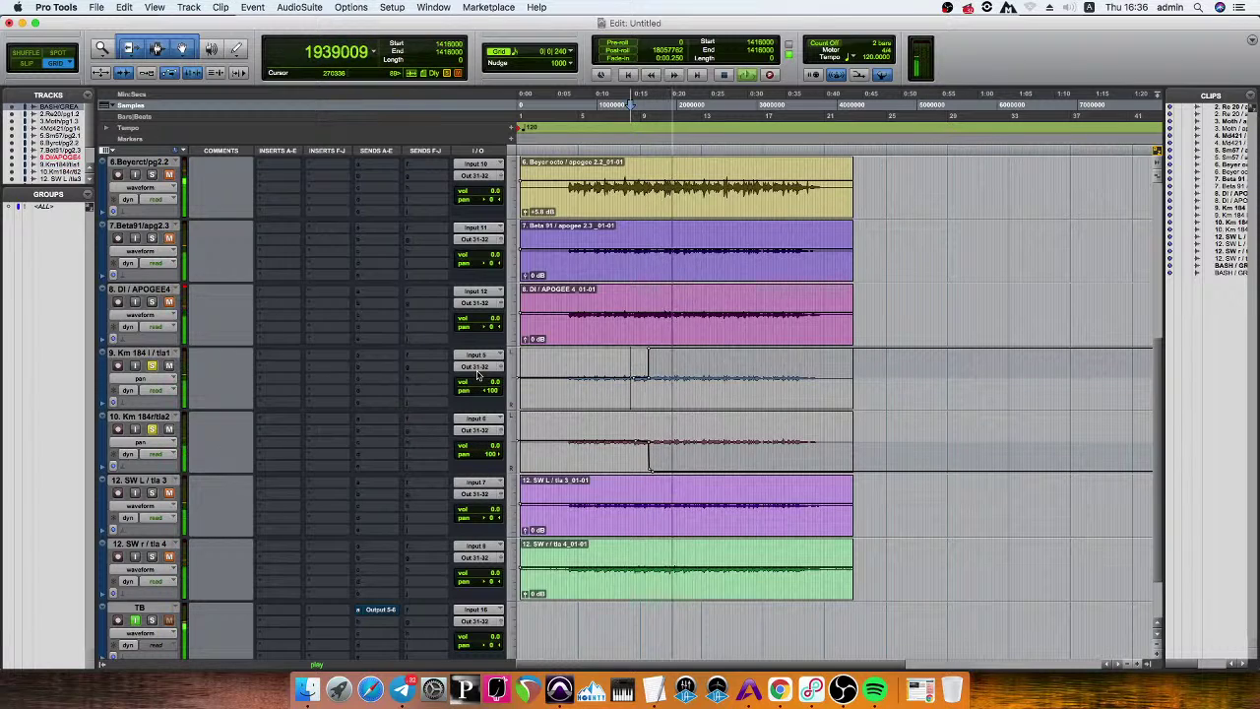
{"action": "key", "text": "space"}
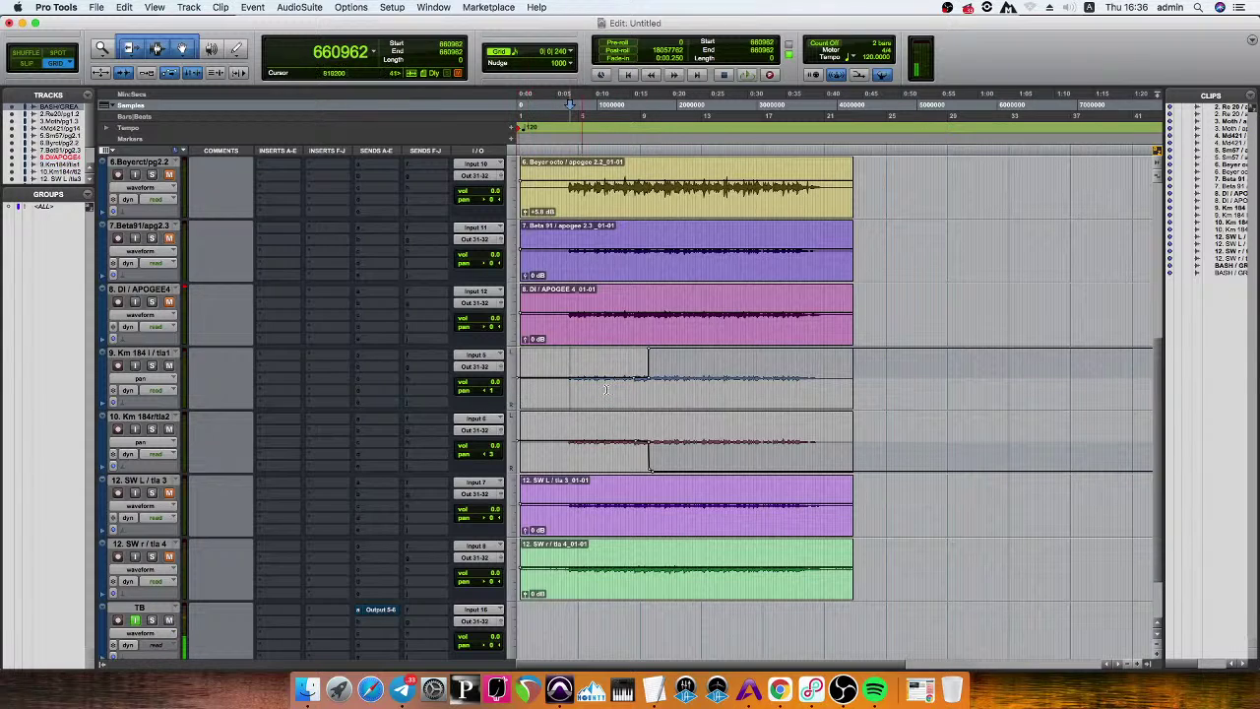
{"action": "left_click_drag", "start_coordinate": [562, 380], "coordinate": [642, 380]}
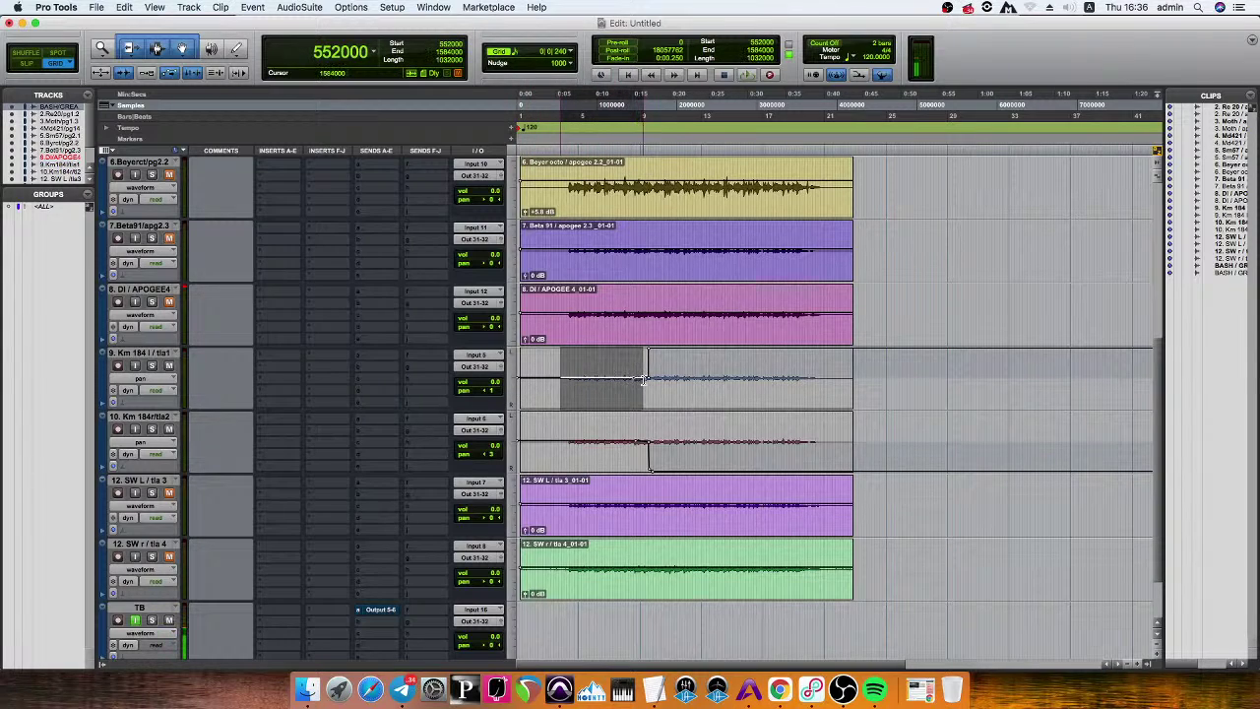
Play from sample 660962 to hear the Km 184 pair change from centred to hard-panned.
{"action": "left_click", "coordinate": [645, 380]}
{"action": "key", "text": "super+bracketright"}
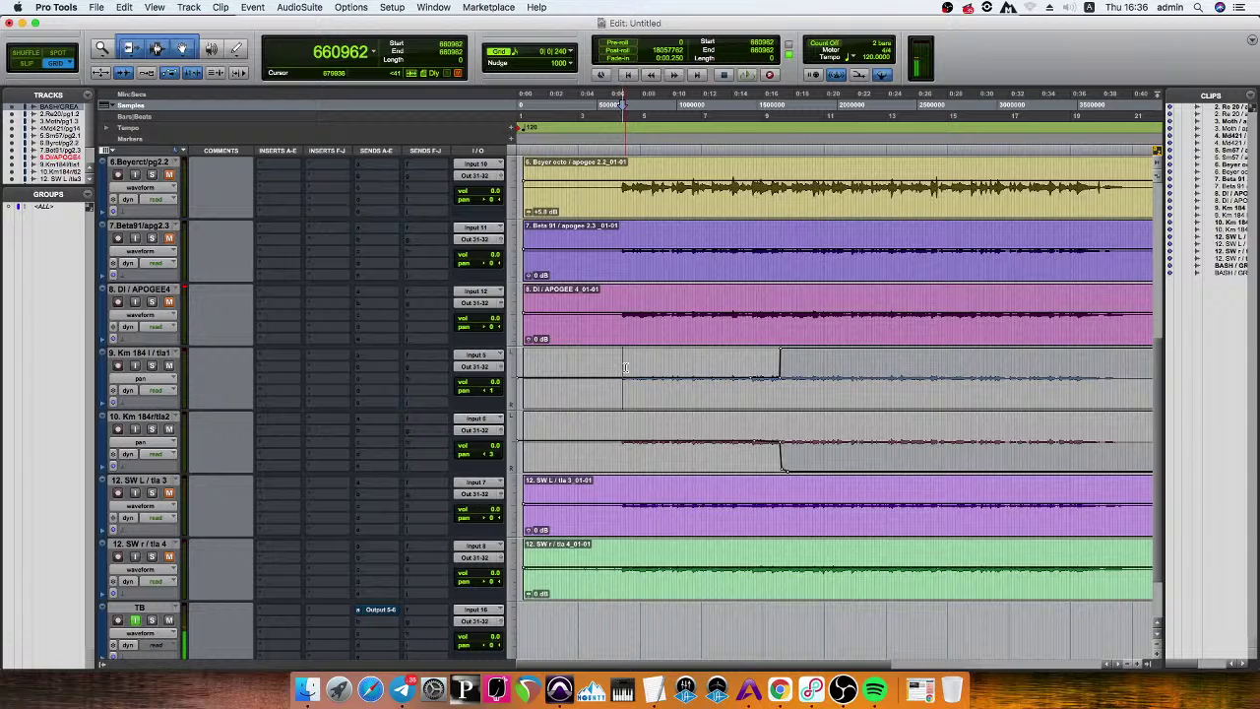
{"action": "key", "text": "space"}
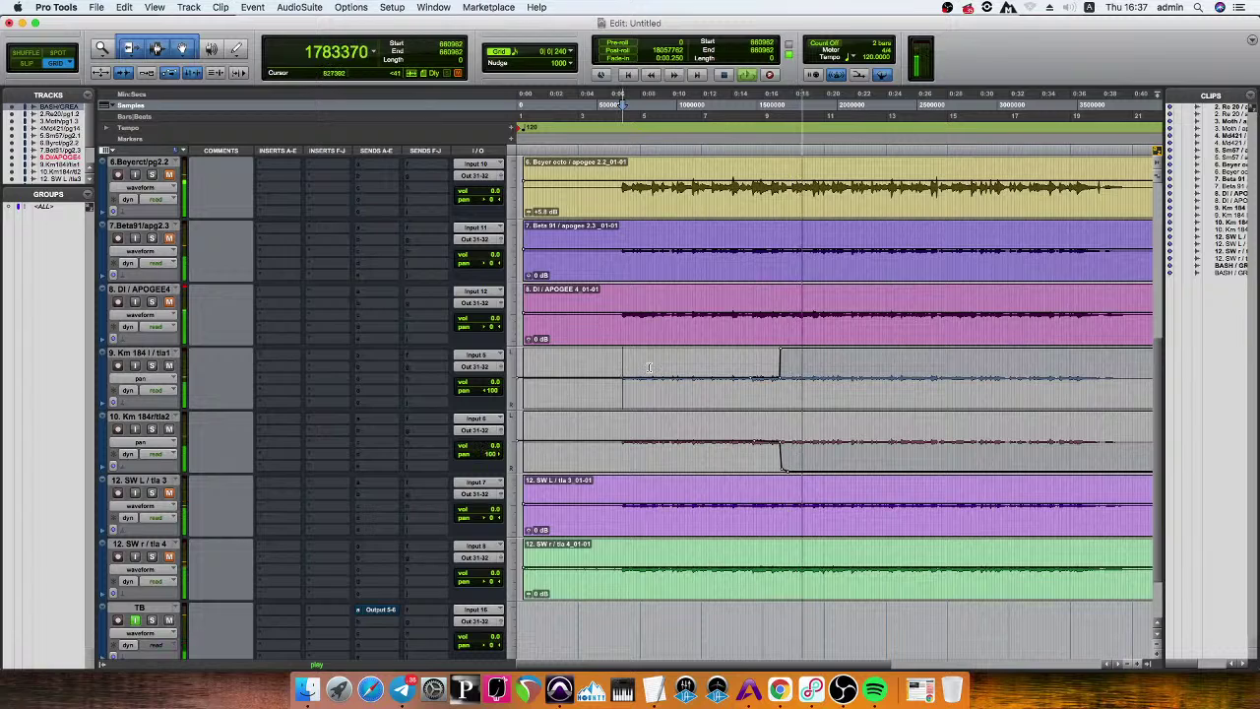
{"action": "key", "text": "space"}
Switch the track view of Km 184 l and Km 184 r from pan back to waveform.
{"action": "key", "text": "super+bracketleft"}
{"action": "left_click", "coordinate": [143, 378]}
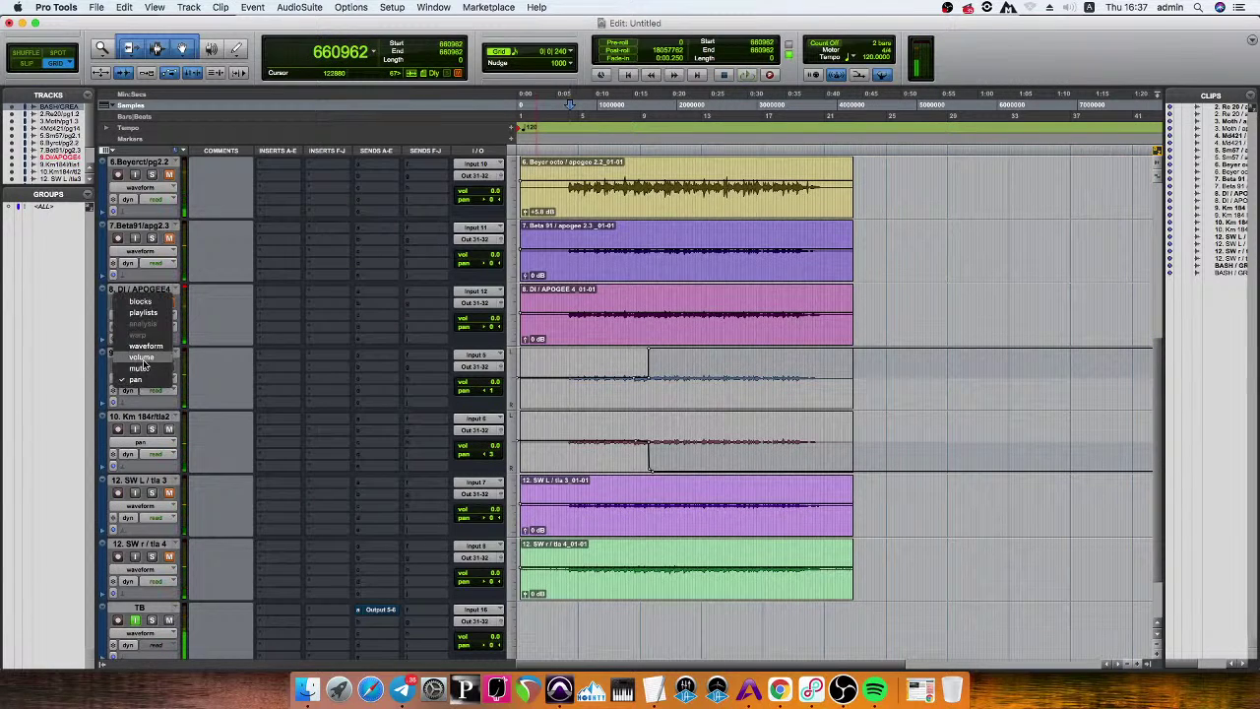
{"action": "left_click", "coordinate": [143, 345]}
{"action": "left_click", "coordinate": [143, 441]}
{"action": "left_click", "coordinate": [156, 409]}
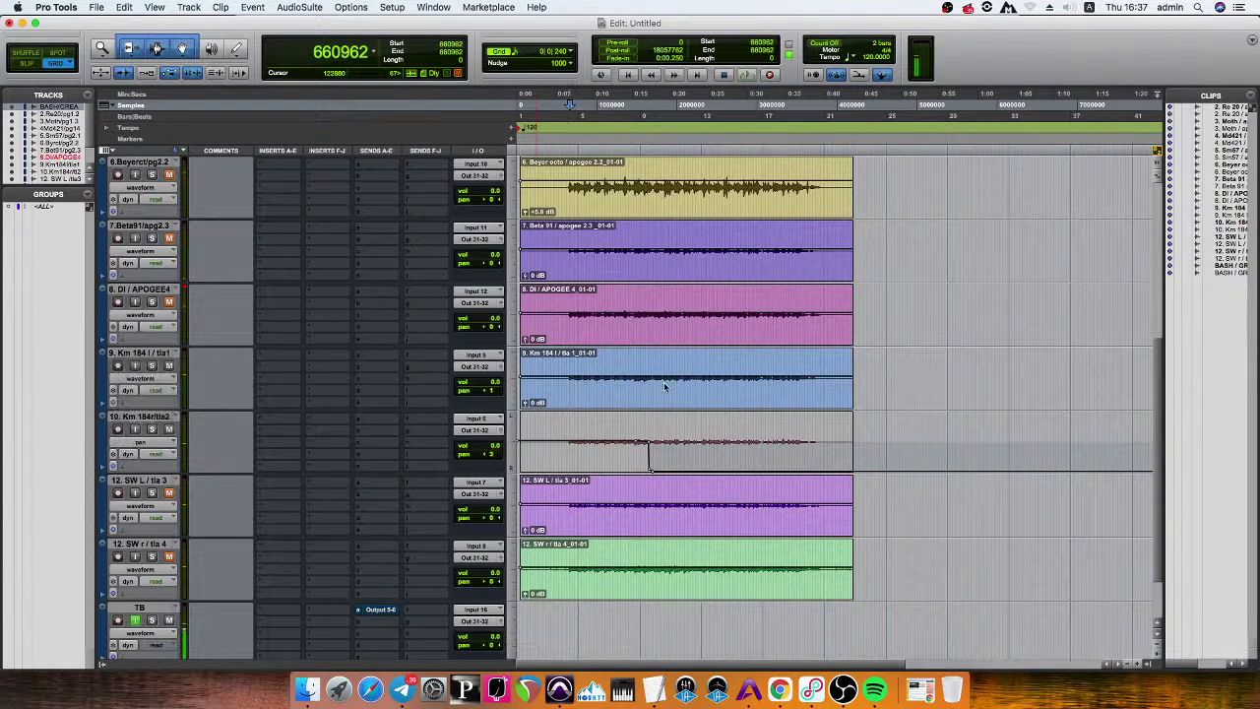
Route the outputs of both Km 184 tracks to a new stereo Aux Input named Aux 1, placed below Km 184 r.
{"action": "left_click", "coordinate": [148, 352]}
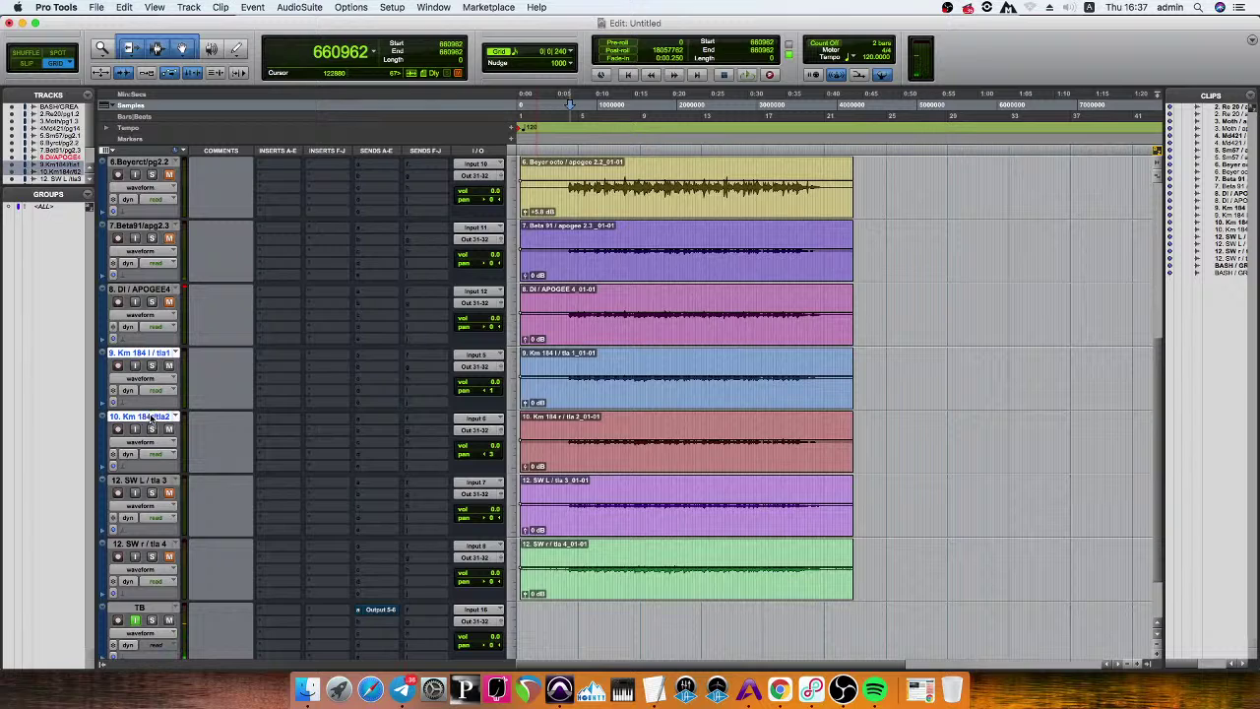
{"action": "left_click", "coordinate": [472, 369]}
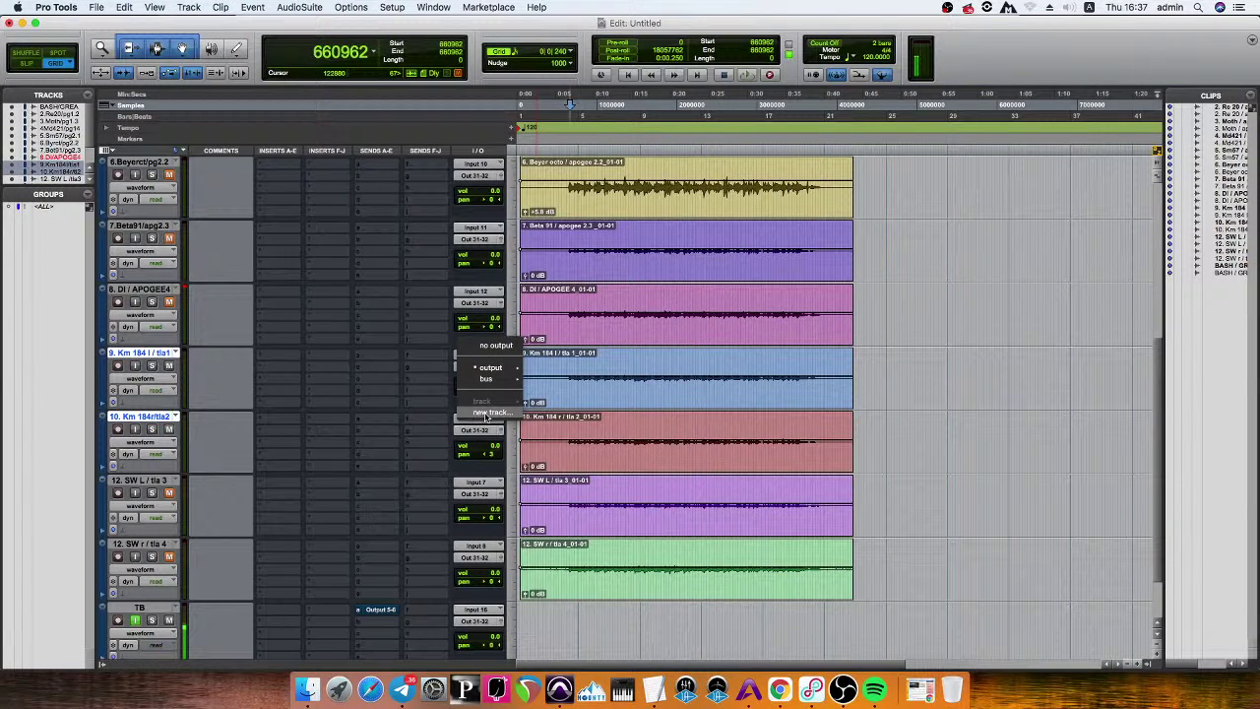
{"action": "left_click", "coordinate": [486, 413]}
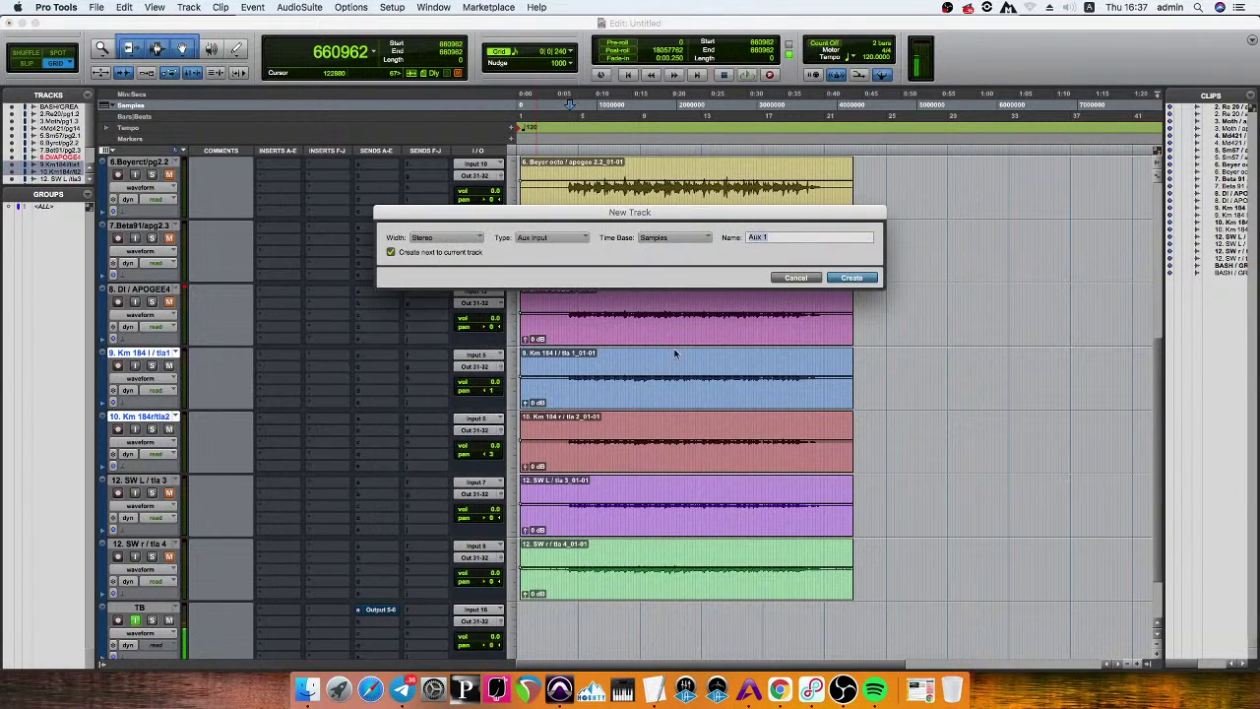
{"action": "left_click", "coordinate": [852, 278]}
{"action": "left_click_drag", "start_coordinate": [150, 418], "coordinate": [193, 487]}
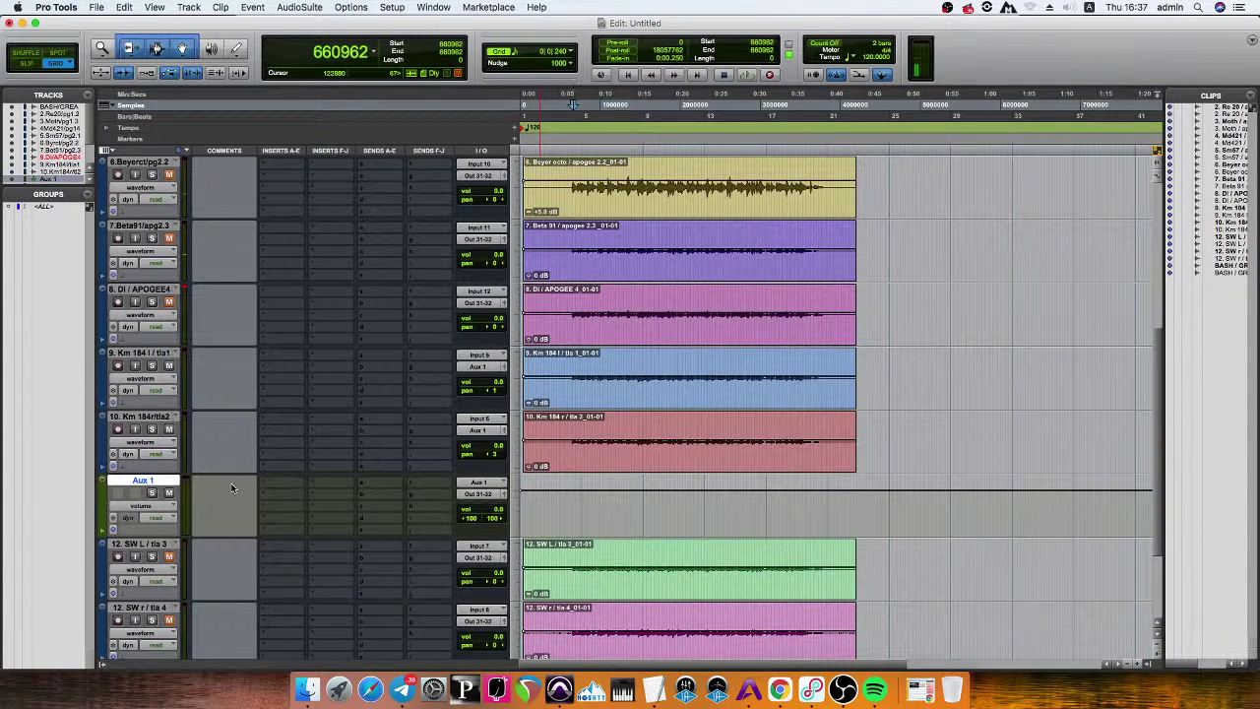
Insert the Waves CLA Guitars (stereo) multichannel plug-in on Aux 1.
{"action": "left_click", "coordinate": [264, 483]}
{"action": "mouse_move", "coordinate": [325, 541]}
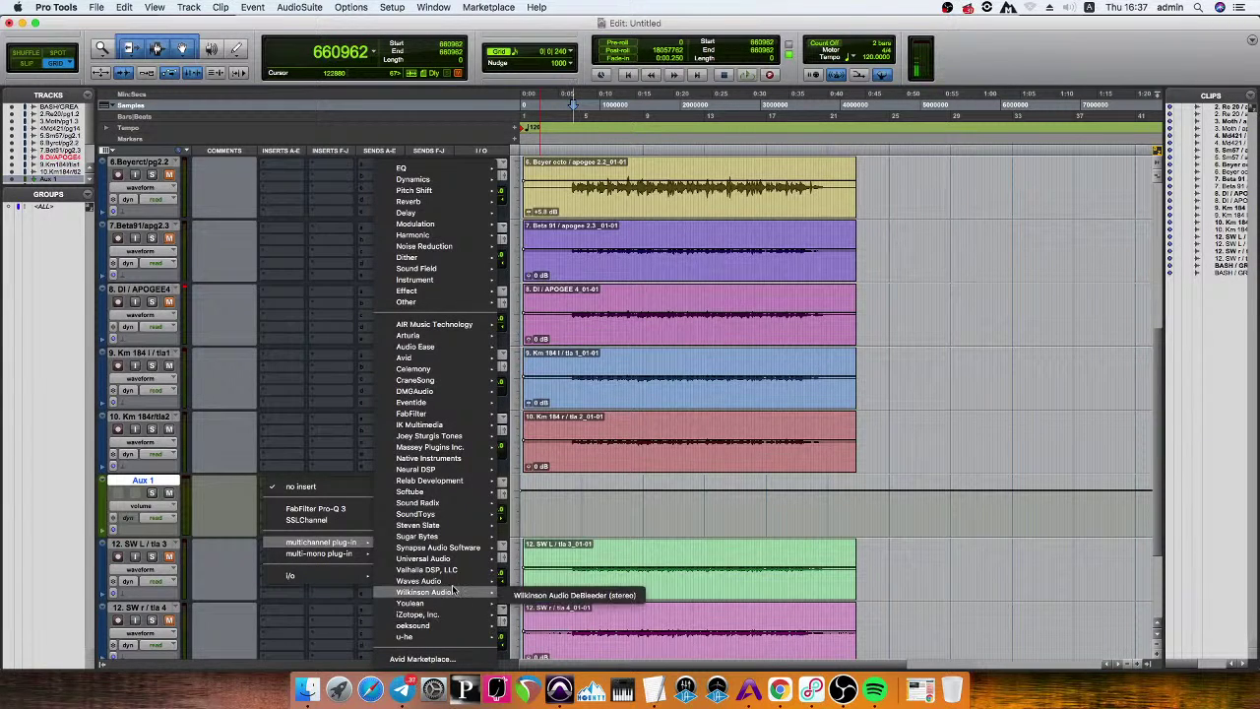
{"action": "mouse_move", "coordinate": [452, 585]}
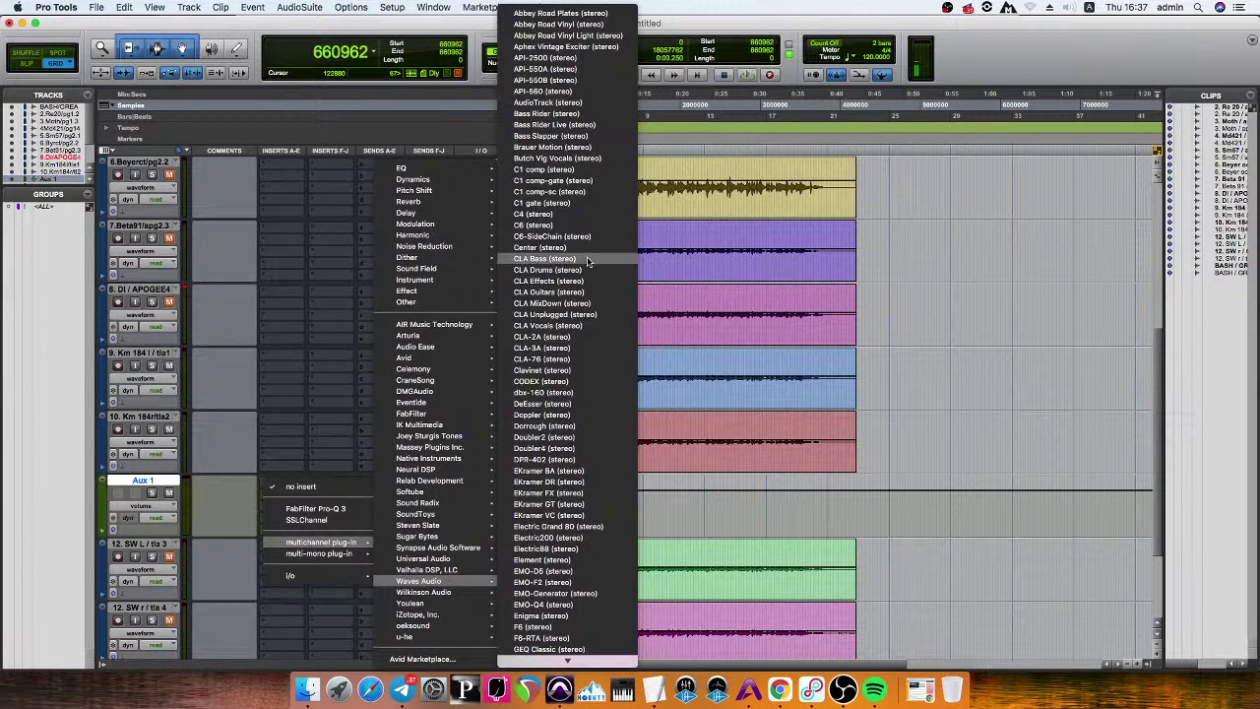
{"action": "left_click", "coordinate": [587, 293]}
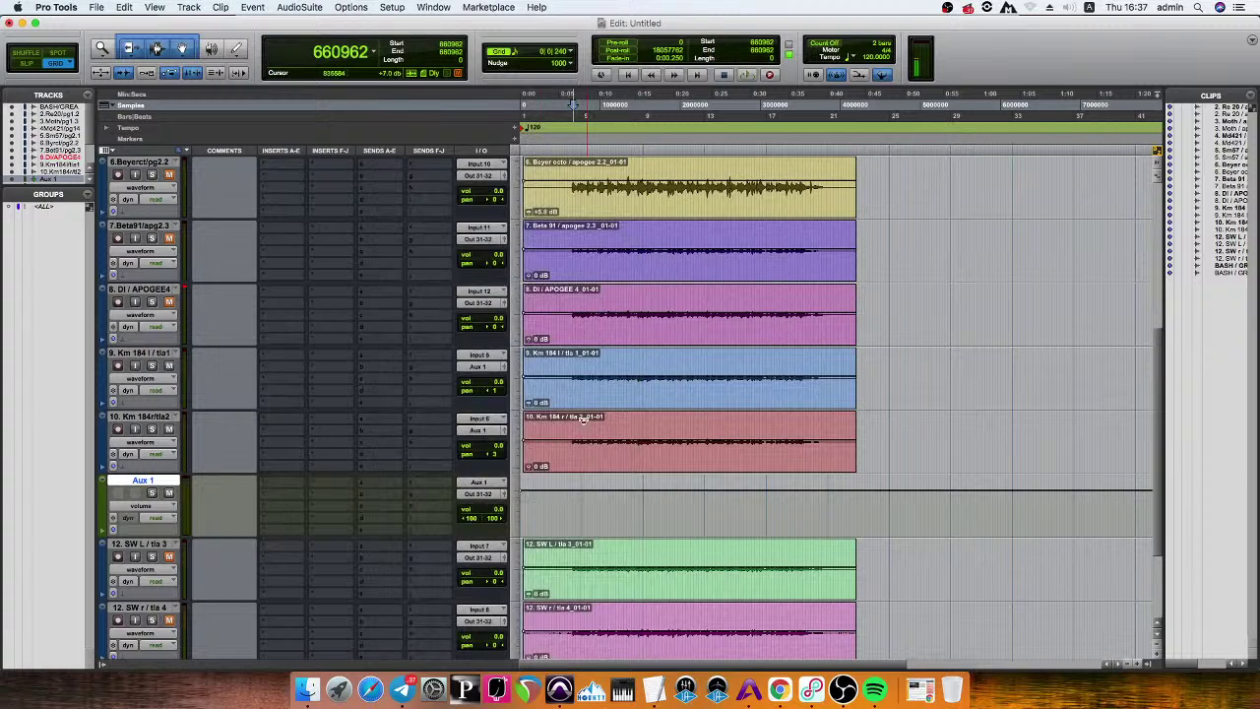
Play from sample 660962, switch off the Pitch and Delay sections of CLA Guitars, and close the plug-in window.
{"action": "key", "text": "space"}
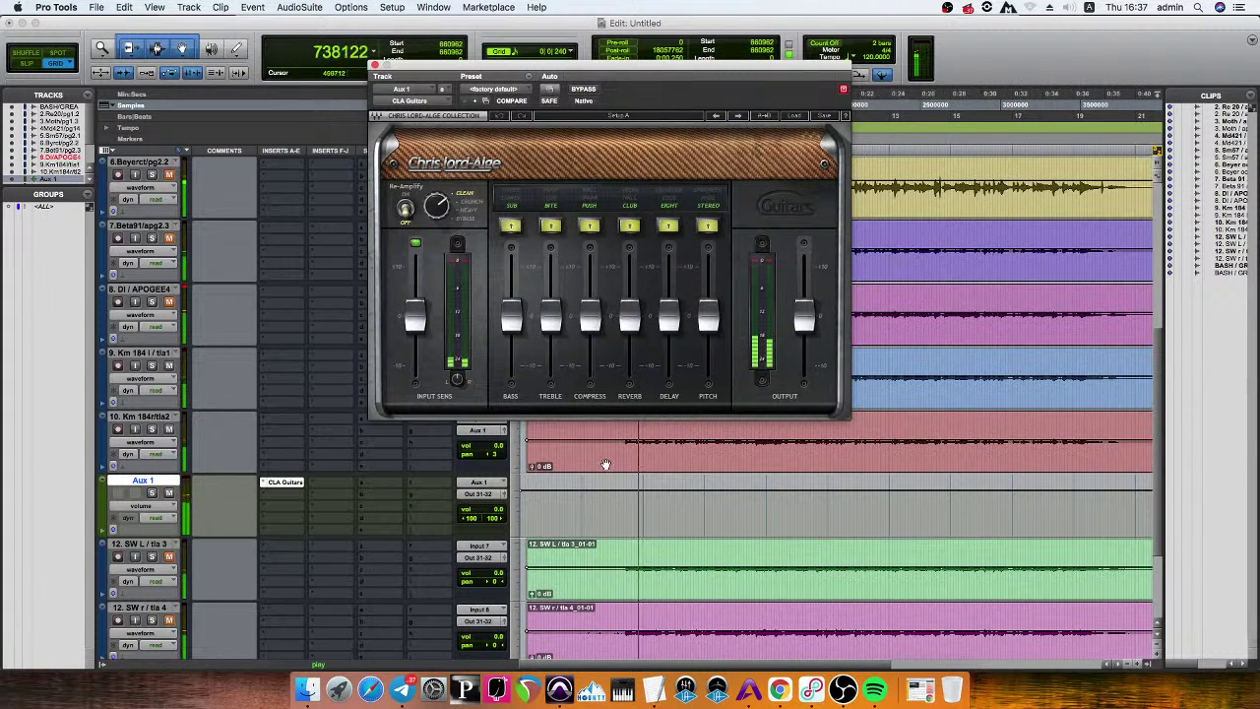
{"action": "left_click", "coordinate": [709, 228]}
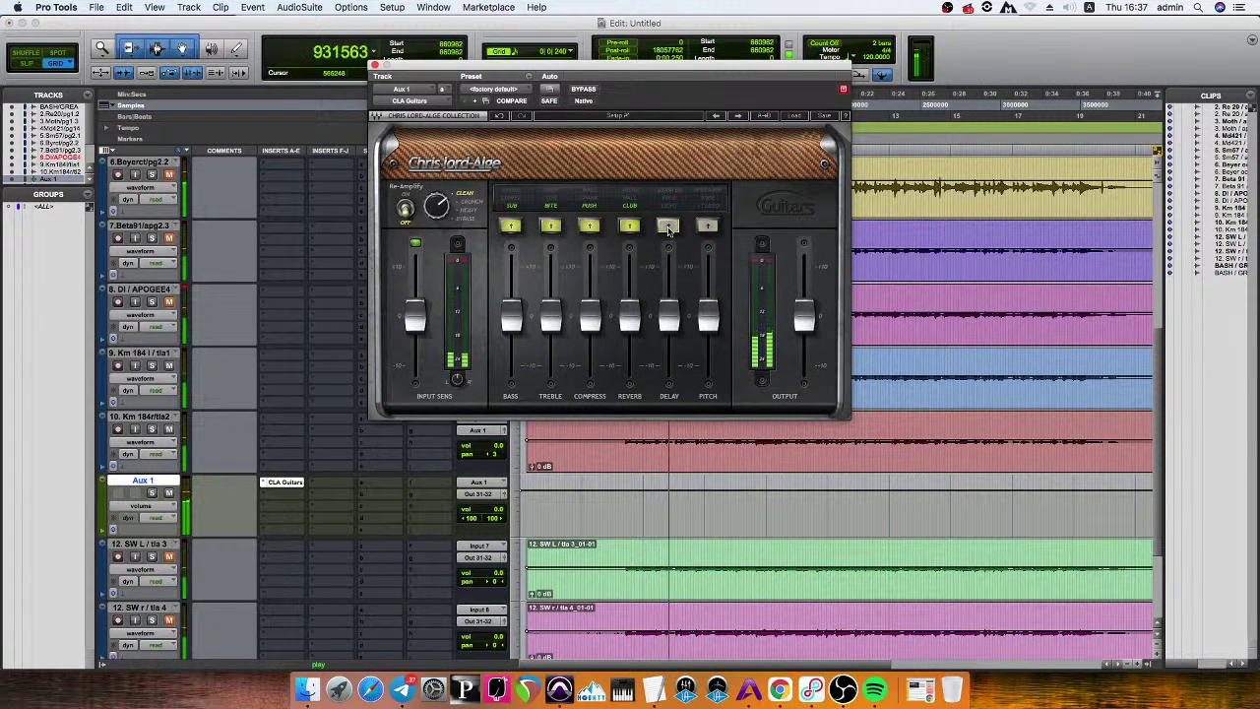
{"action": "left_click", "coordinate": [668, 227]}
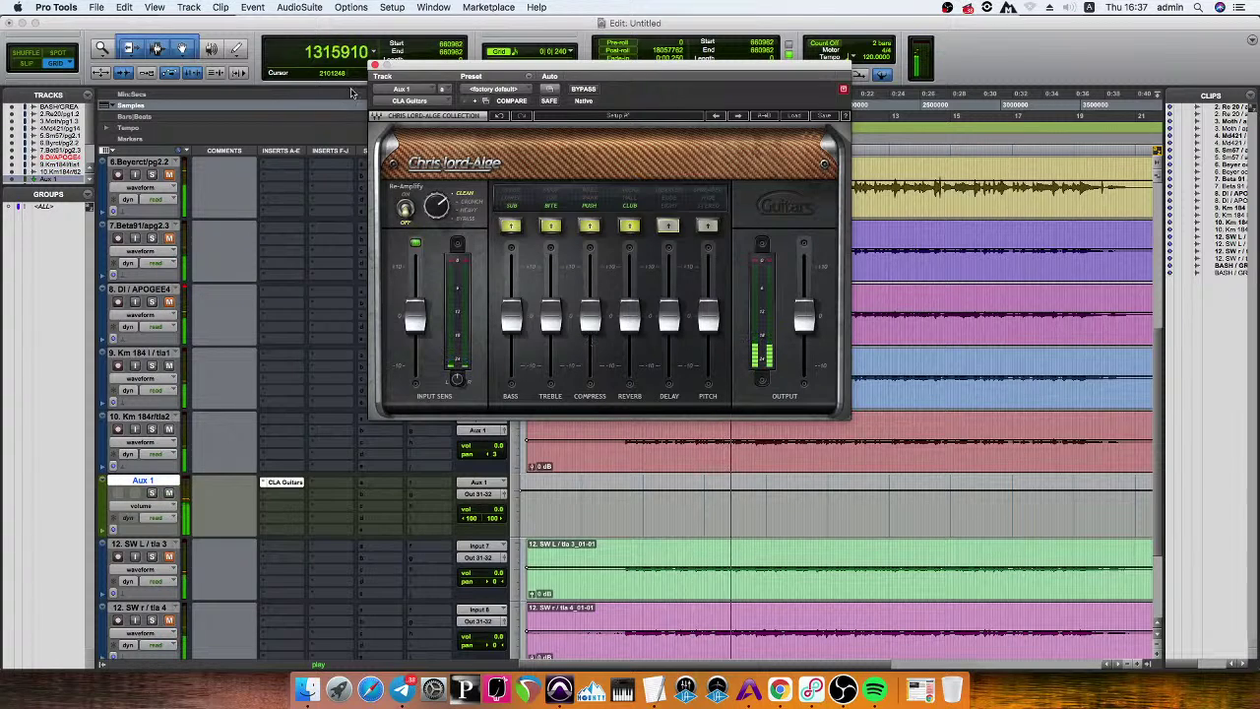
{"action": "left_click", "coordinate": [375, 65]}
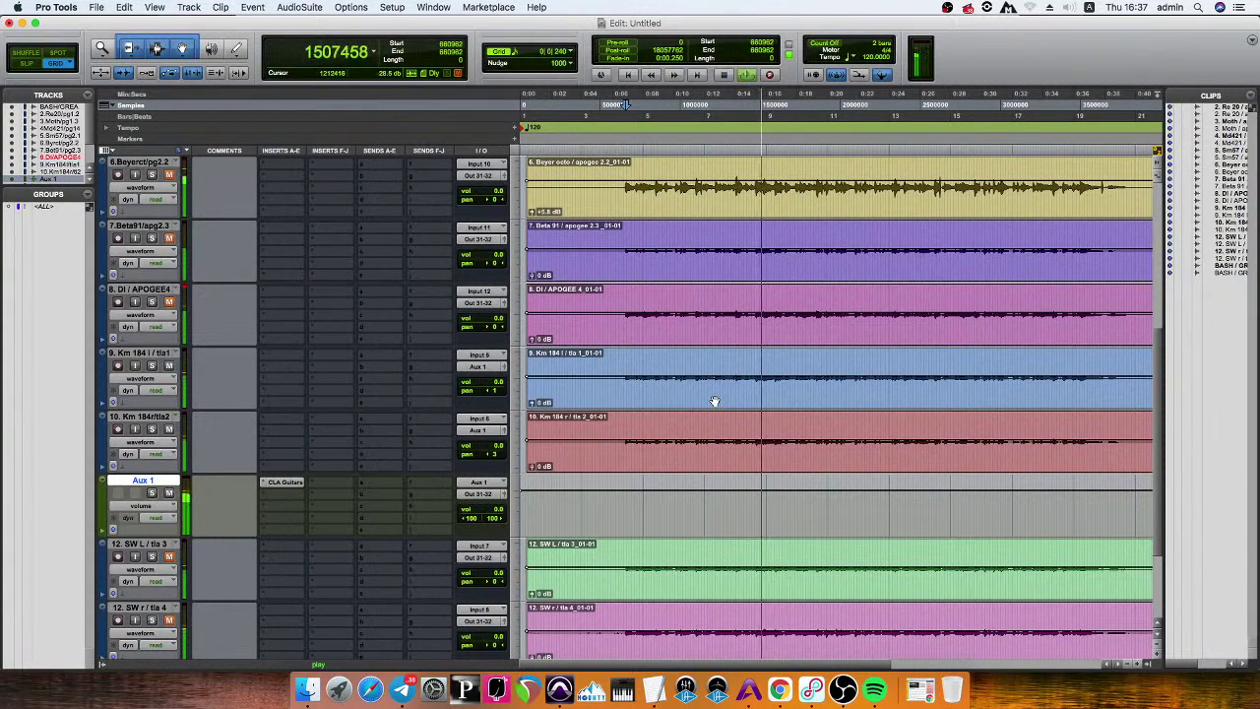
{"action": "scroll", "coordinate": [729, 384], "scroll_direction": "right", "scroll_amount": 1}
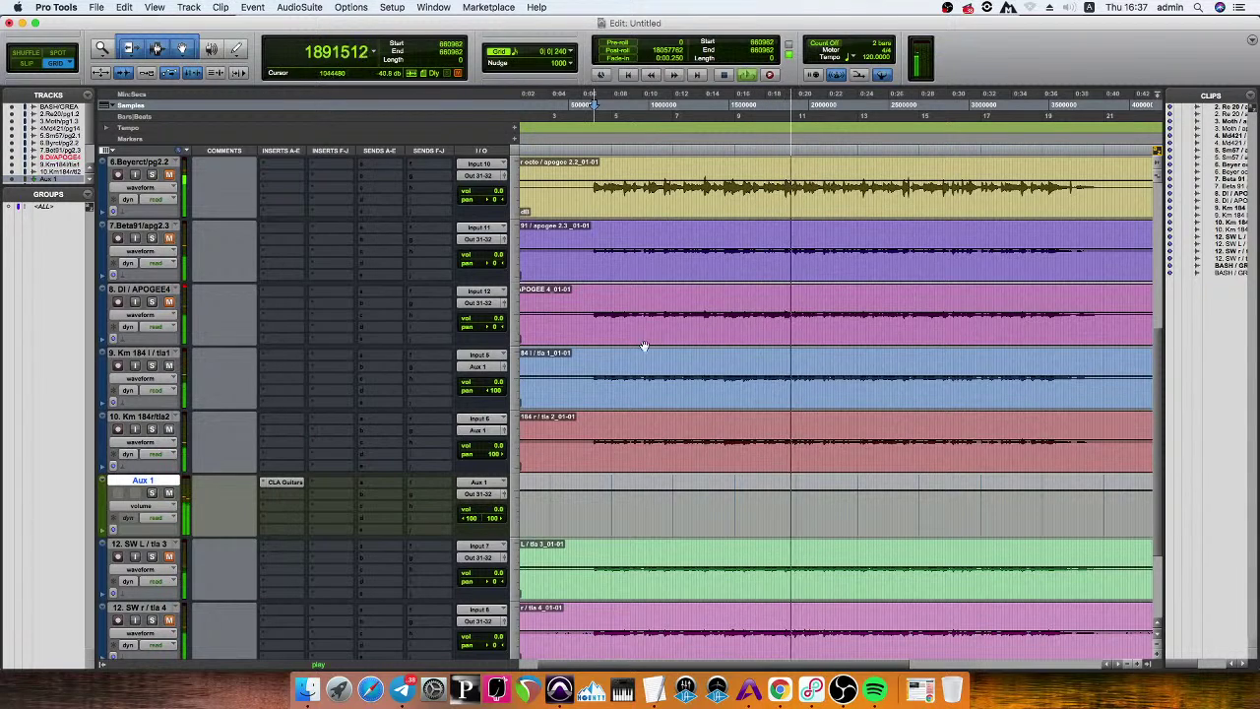
{"action": "key", "text": "super+bracketleft"}
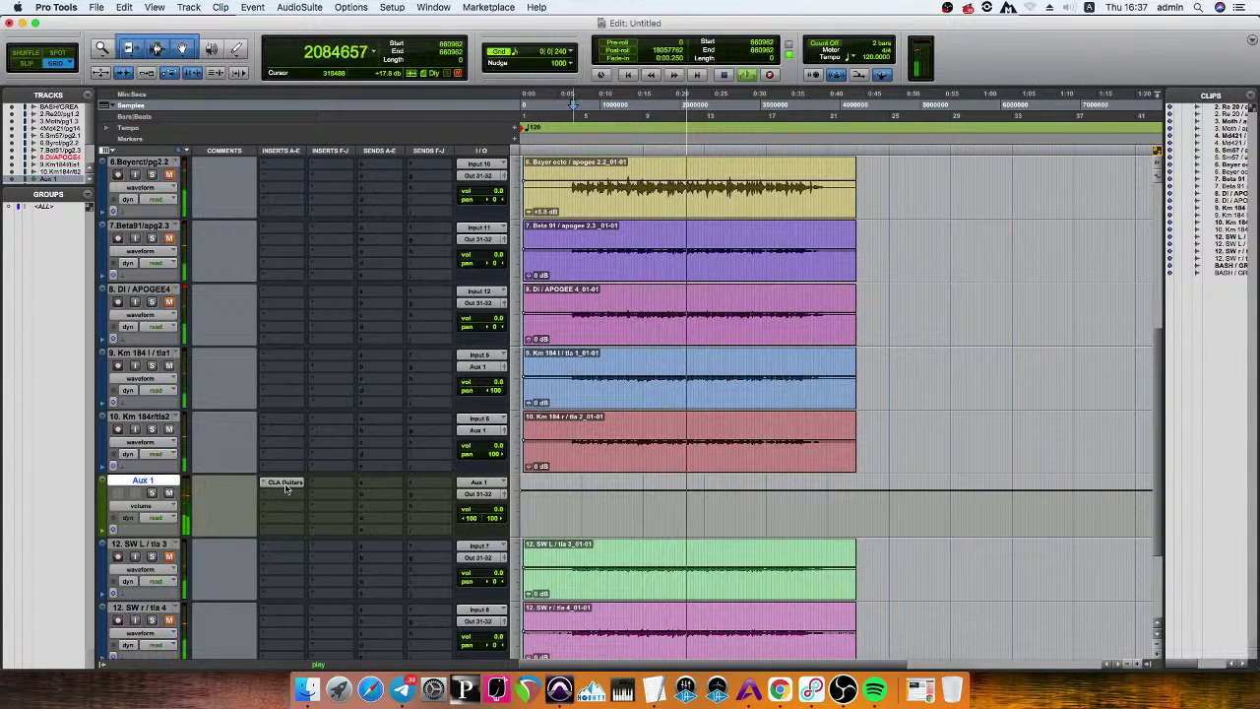
{"action": "key", "text": "space"}
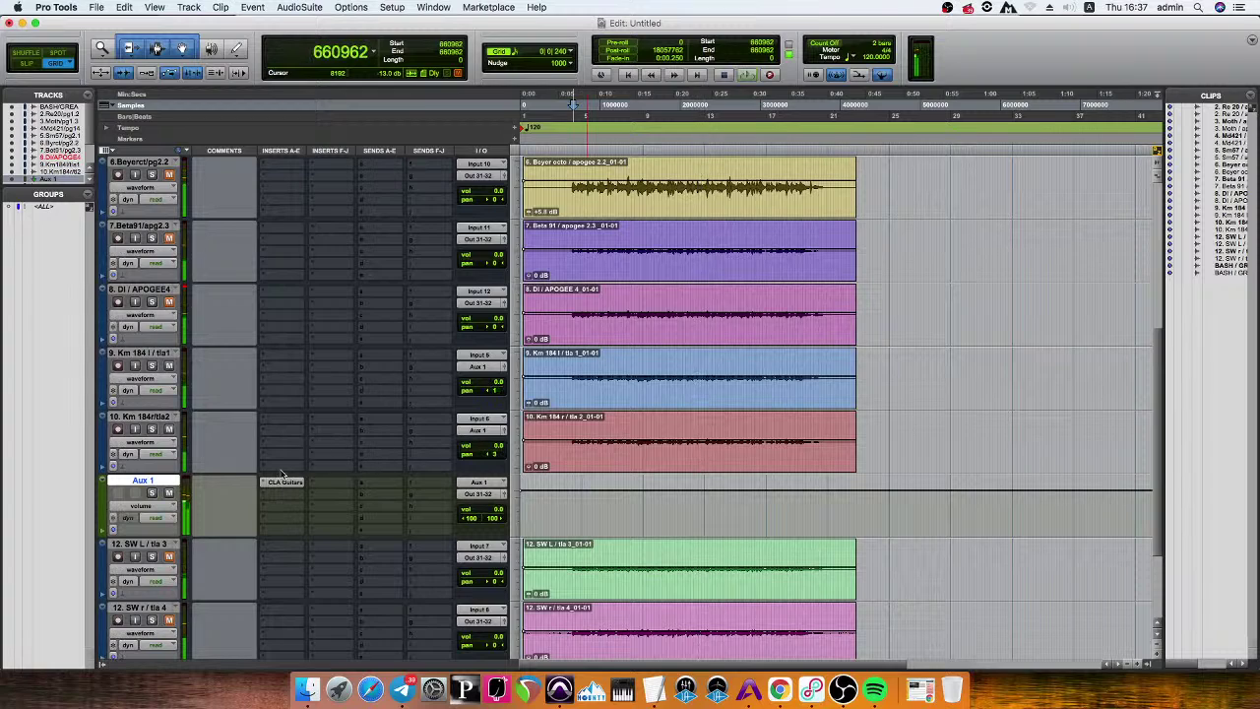
Pan SW L fully left and SW r fully right.
{"action": "scroll", "coordinate": [222, 506], "scroll_direction": "down", "scroll_amount": 3}
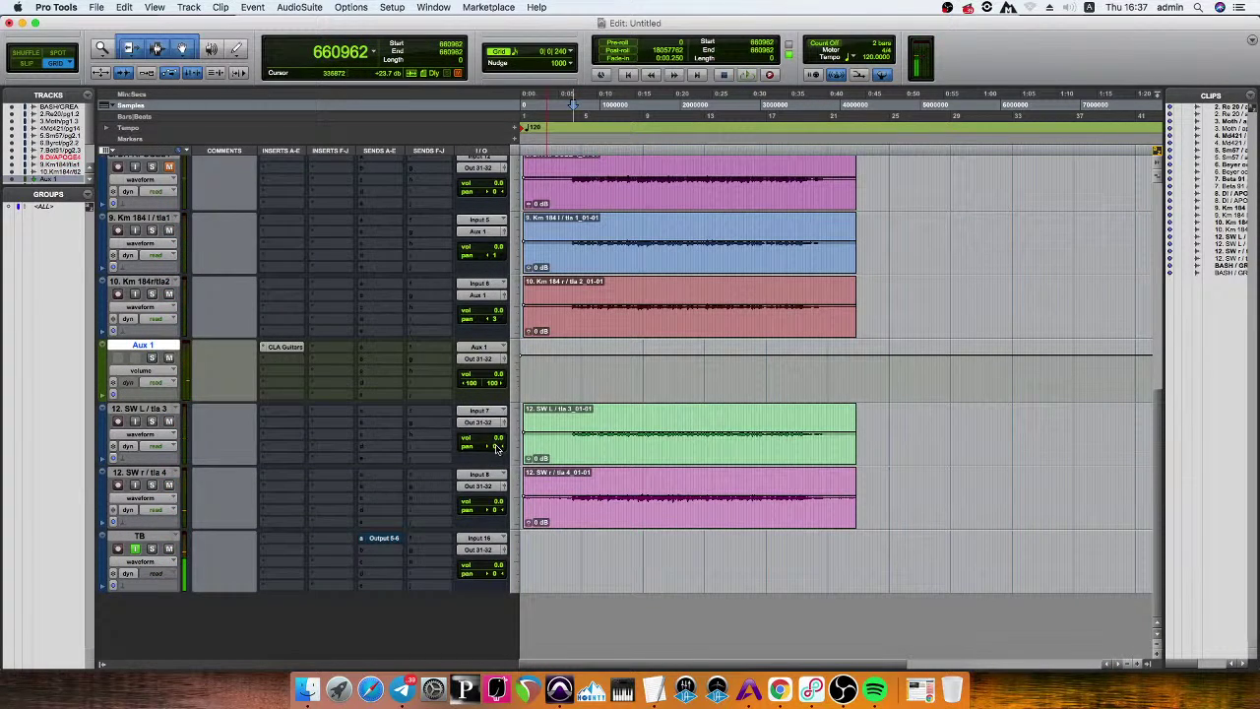
{"action": "left_click_drag", "start_coordinate": [498, 448], "coordinate": [434, 448]}
{"action": "left_click_drag", "start_coordinate": [497, 510], "coordinate": [568, 421]}
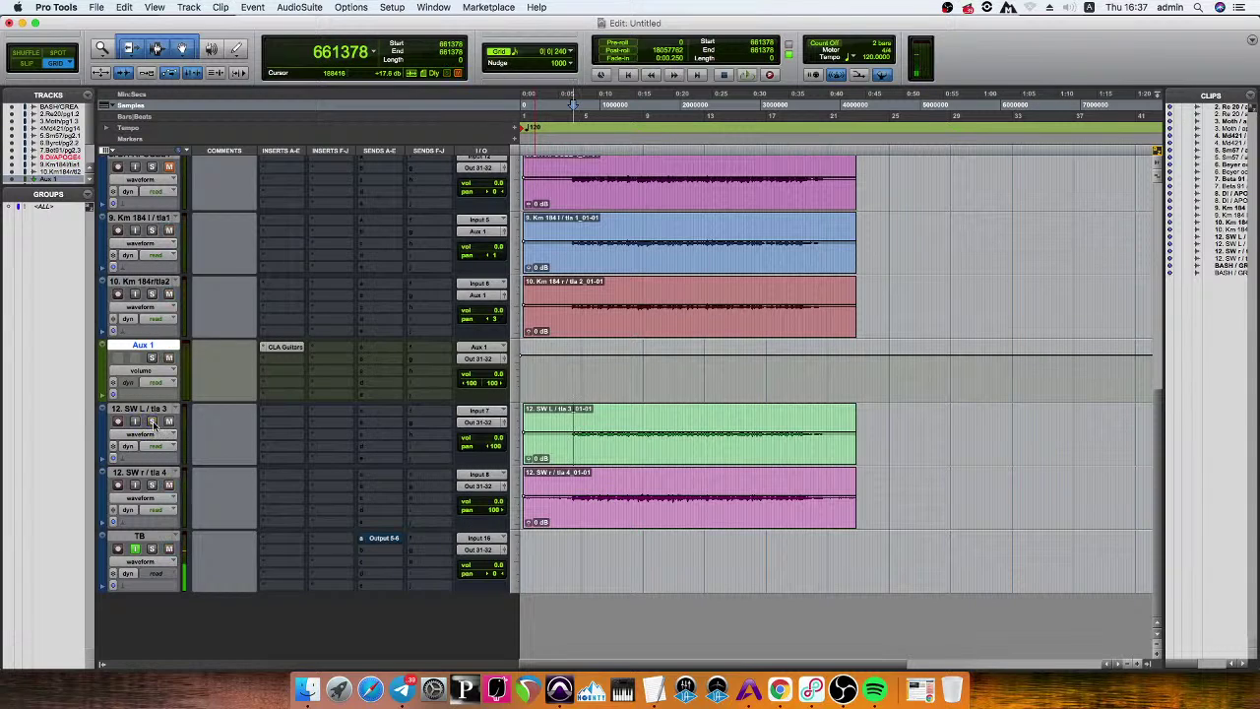
Play SW L and SW r in short passes from sample 661378 to compare their levels.
{"action": "key", "text": "space"}
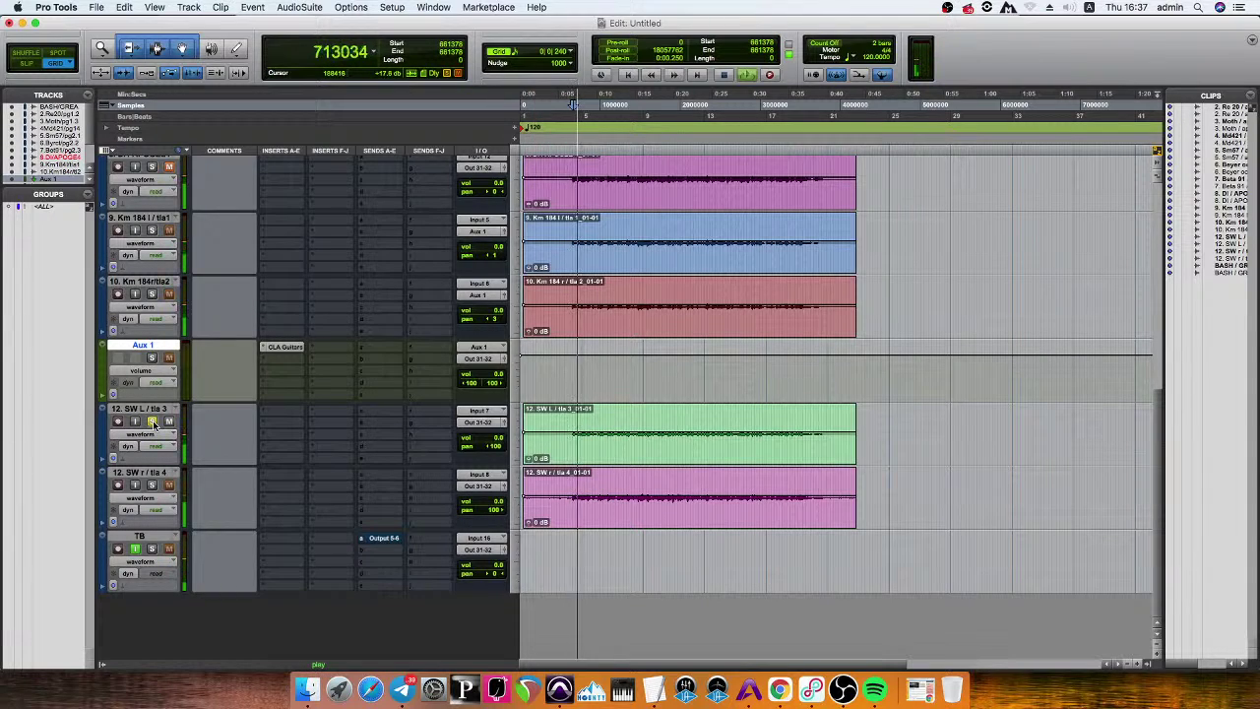
{"action": "key", "text": "space"}
{"action": "key", "text": "space"}
{"action": "key", "text": "space"}
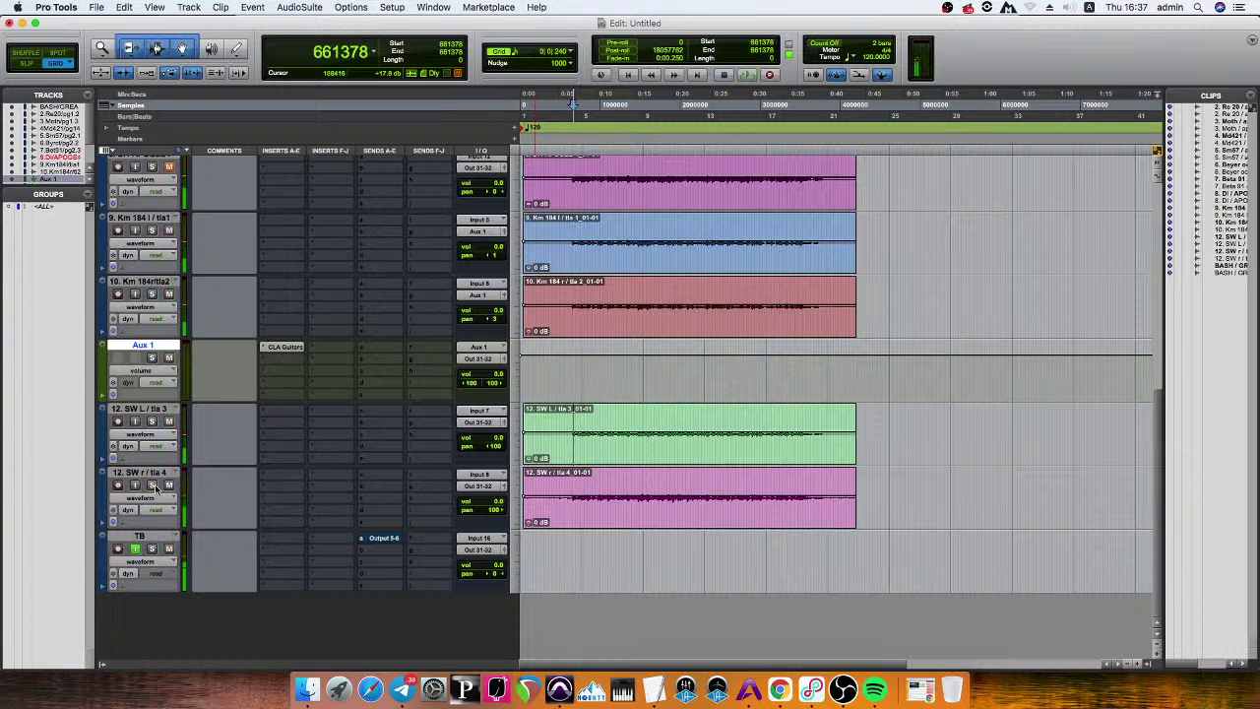
Lower the SW r clip gain to -1.1 dB and raise the SW L clip gain to +1.6 dB.
{"action": "left_click", "coordinate": [613, 513]}
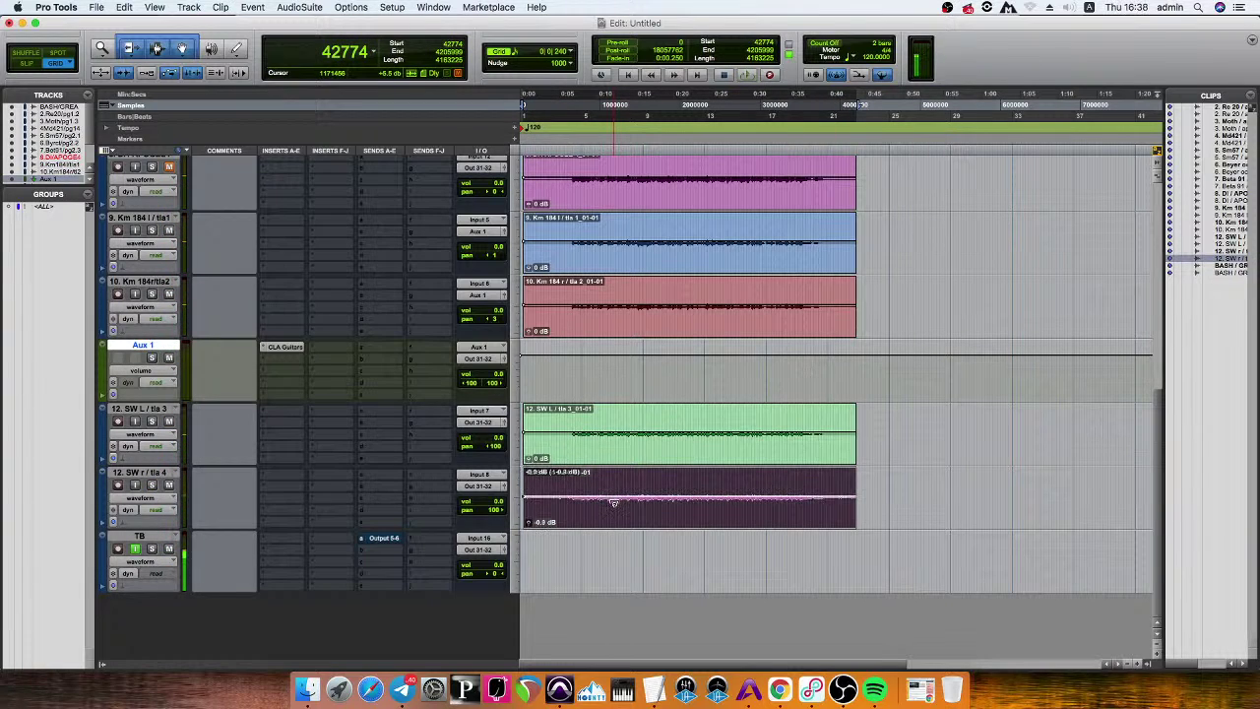
{"action": "left_click_drag", "start_coordinate": [613, 504], "coordinate": [613, 507]}
{"action": "left_click_drag", "start_coordinate": [598, 431], "coordinate": [598, 416]}
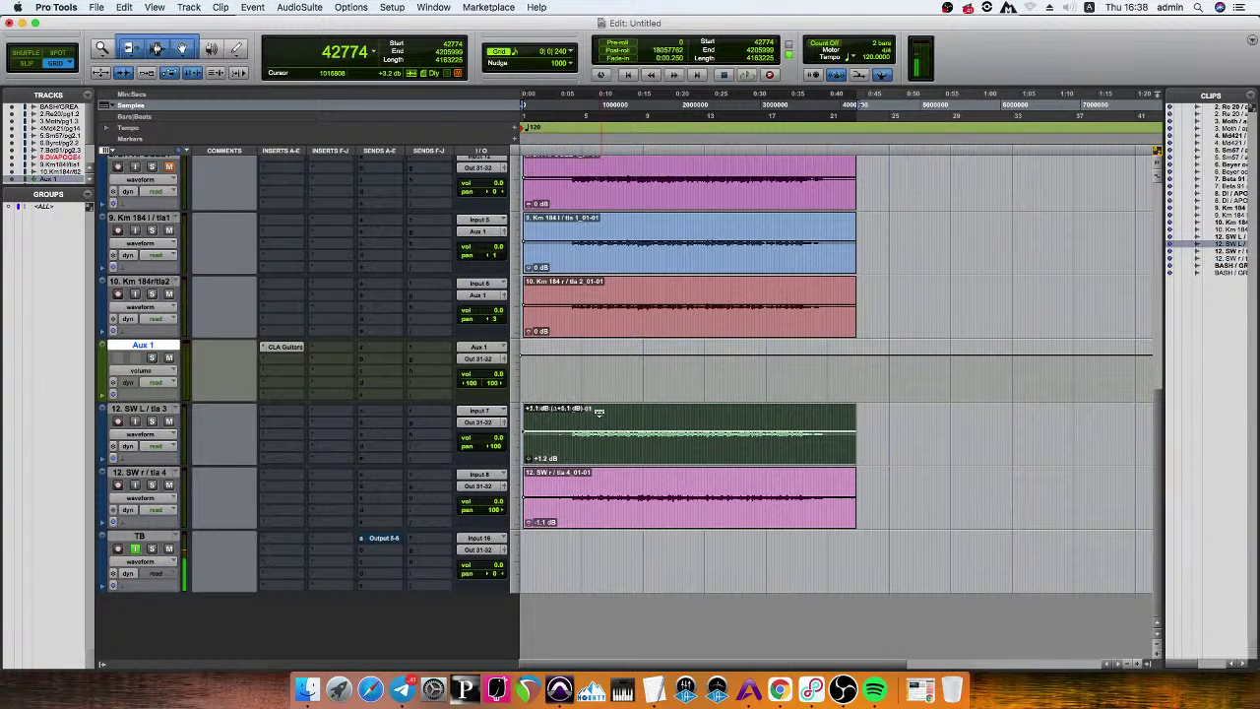
Play from sample 624000 and mute Aux 1 to listen to the SW pair without the Km 184 pair.
{"action": "left_click", "coordinate": [581, 410]}
{"action": "key", "text": "super+bracketright"}
{"action": "key", "text": "super+bracketright"}
{"action": "key", "text": "super+bracketright"}
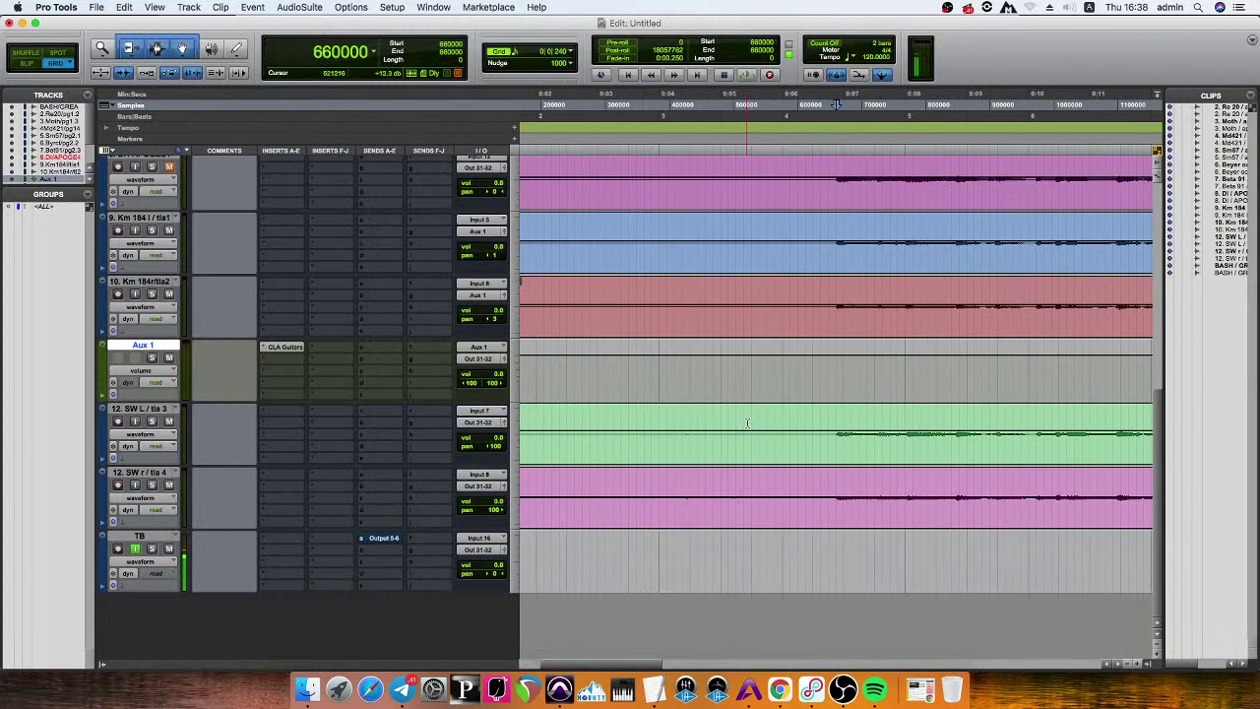
{"action": "key", "text": "super+bracketleft"}
{"action": "key", "text": "super+bracketleft"}
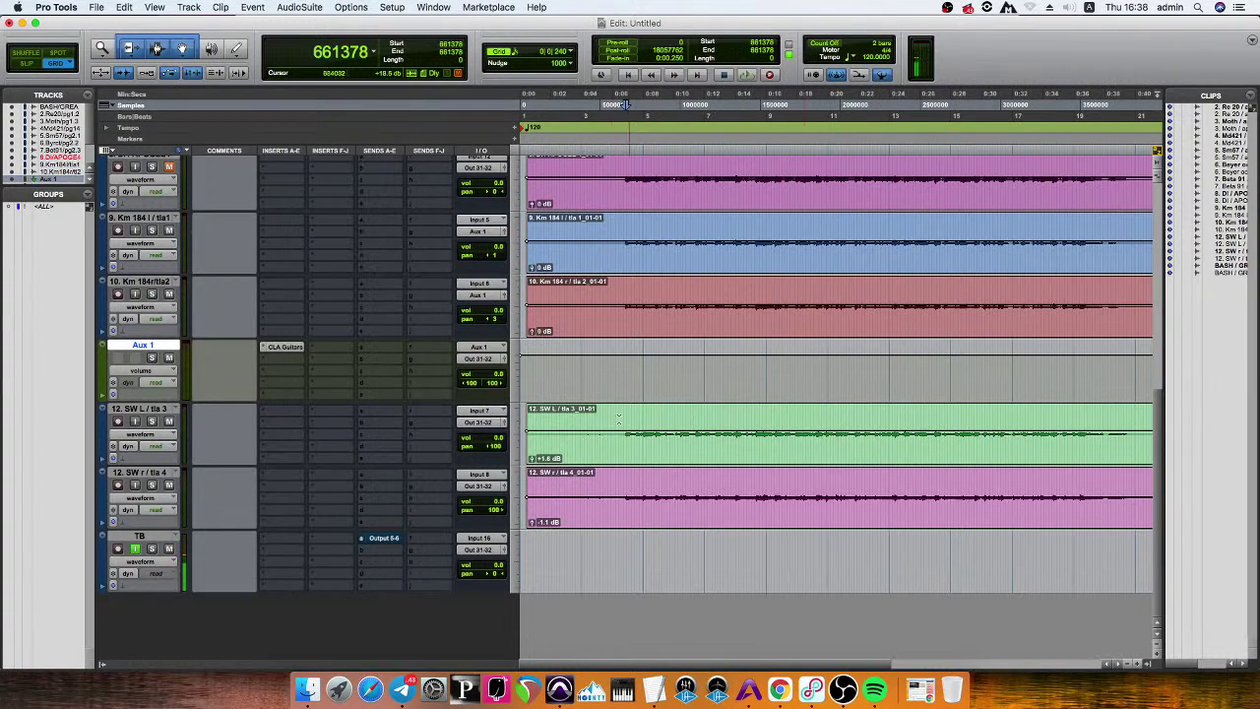
{"action": "key", "text": "space"}
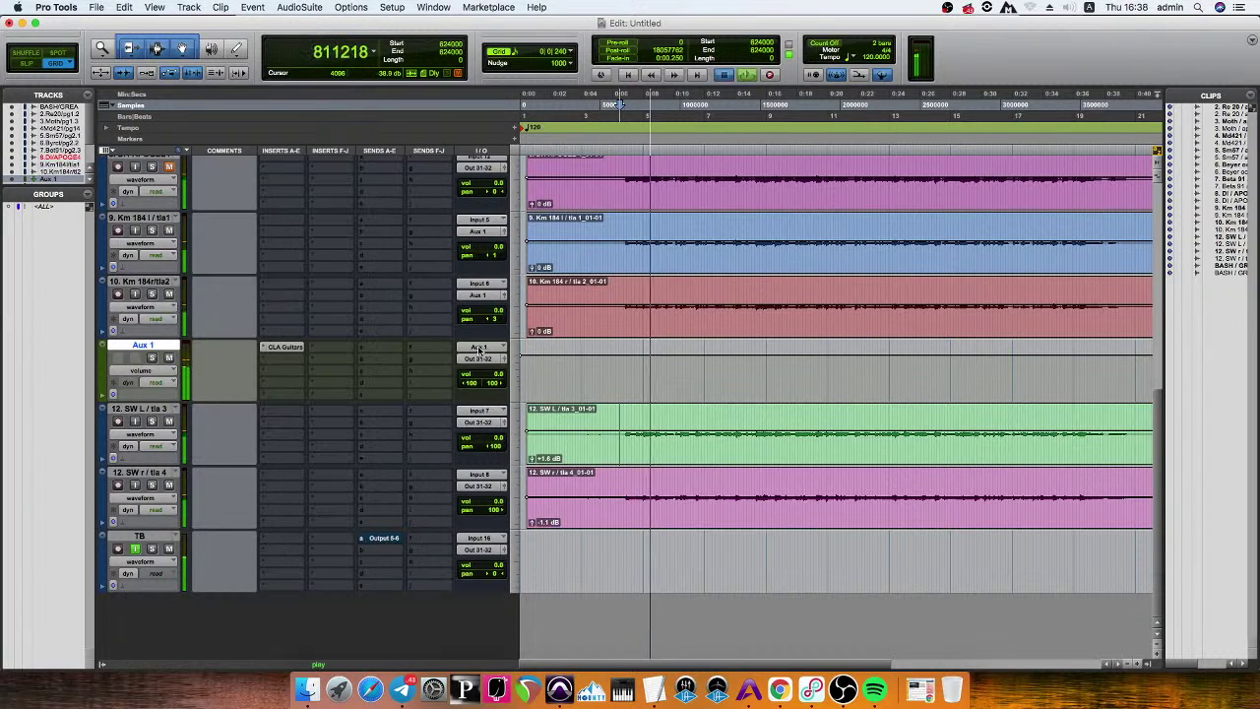
{"action": "key", "text": "space"}
{"action": "key", "text": "space"}
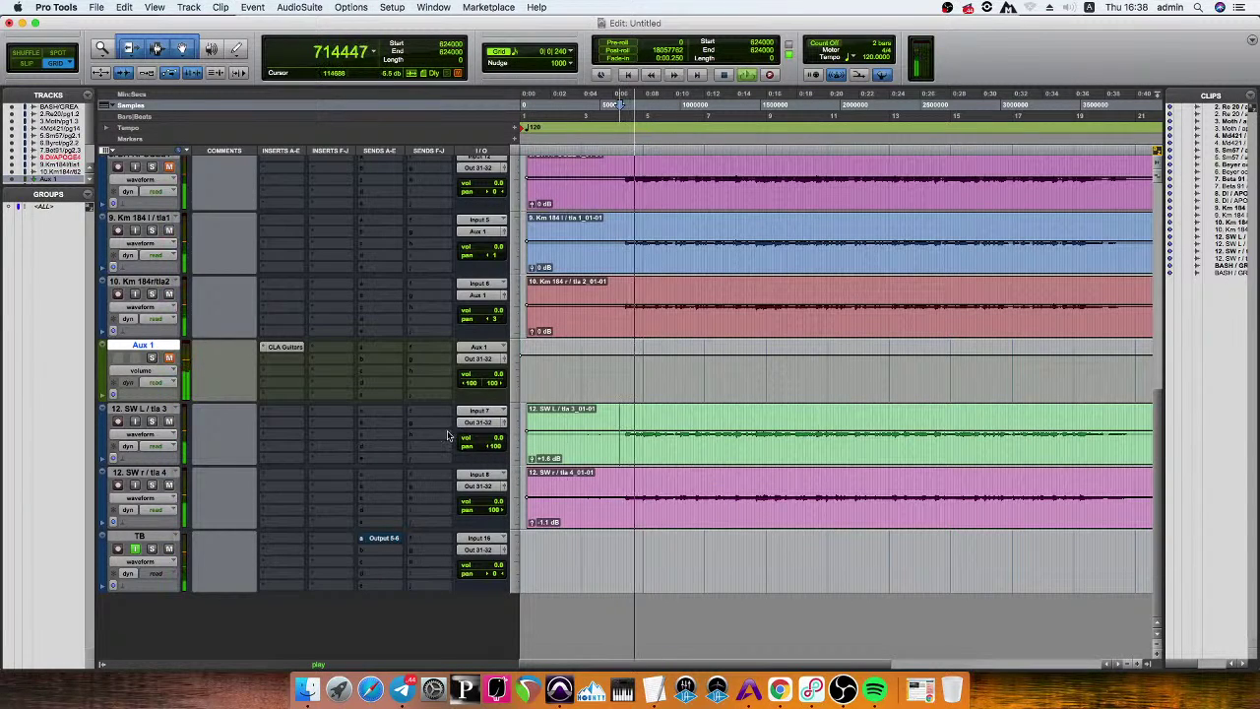
Try to raise the clip gain of both SW clips together by 6.8 dB.
{"action": "left_click", "coordinate": [619, 450]}
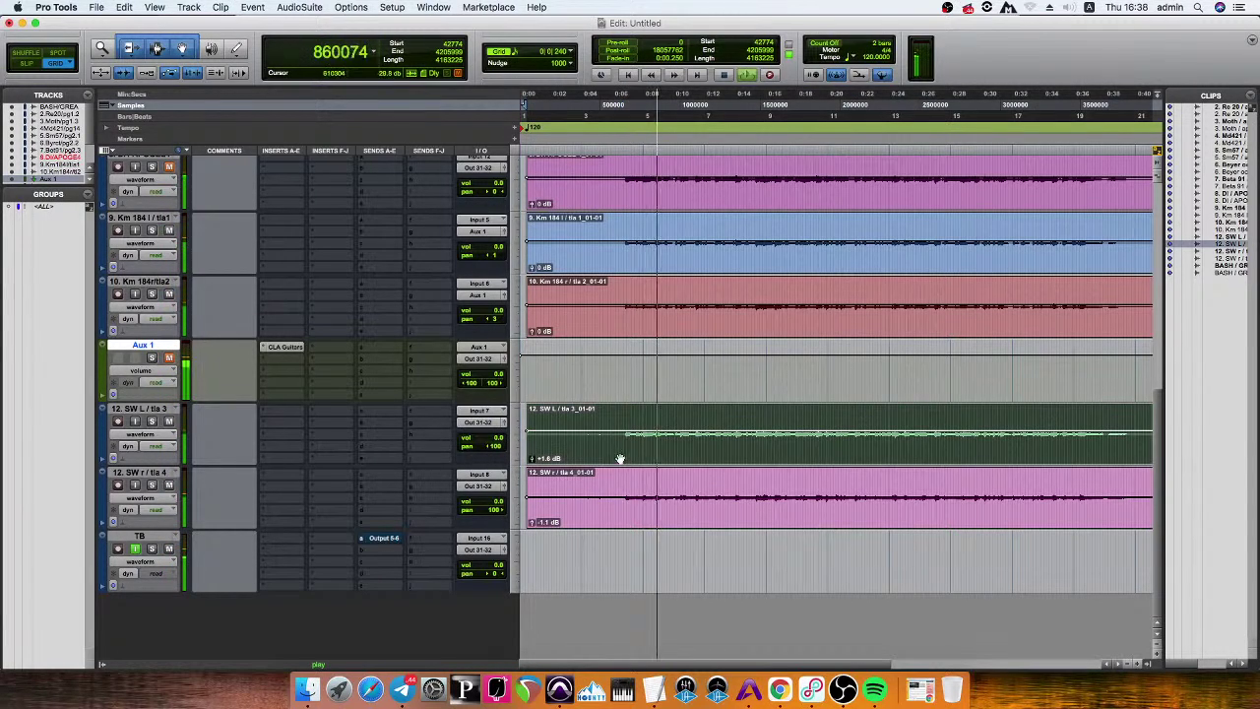
{"action": "left_click", "coordinate": [619, 518], "text": "shift"}
{"action": "left_click_drag", "start_coordinate": [619, 517], "coordinate": [621, 492]}
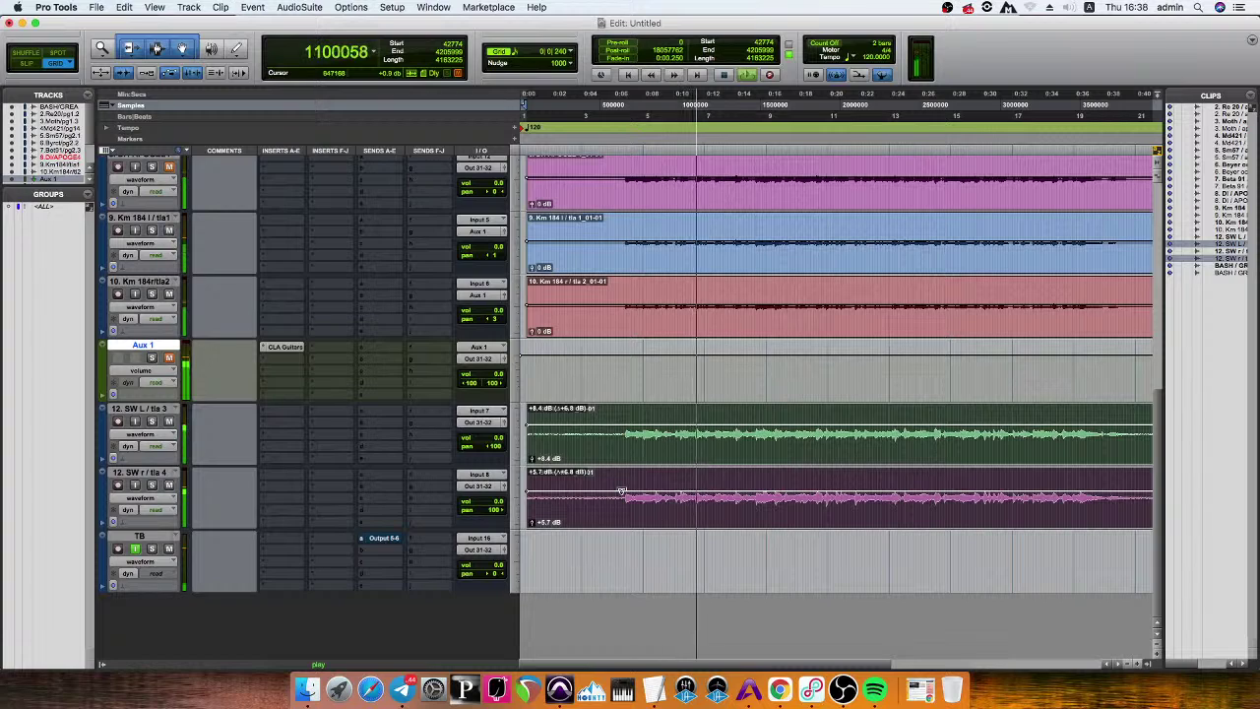
{"action": "key", "text": "super+z"}
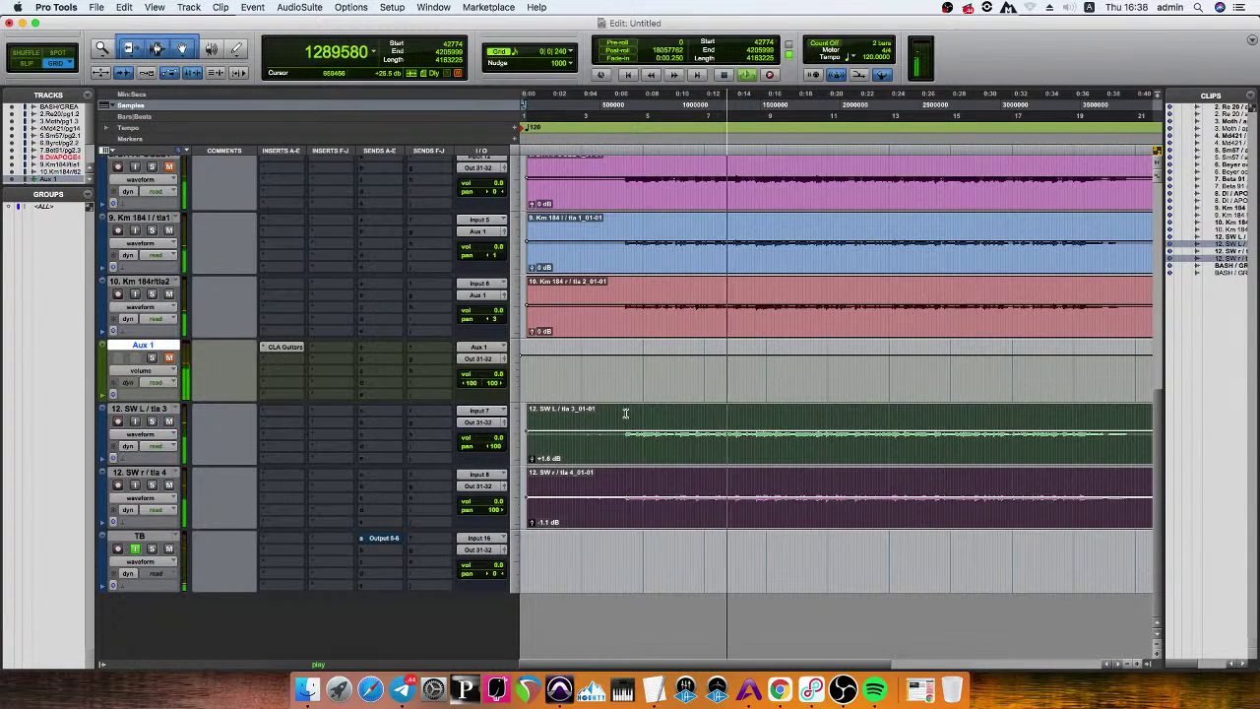
Play the microphone pairs from sample 612000 to compare them.
{"action": "key", "text": "super+bracketleft"}
{"action": "key", "text": "super+bracketleft"}
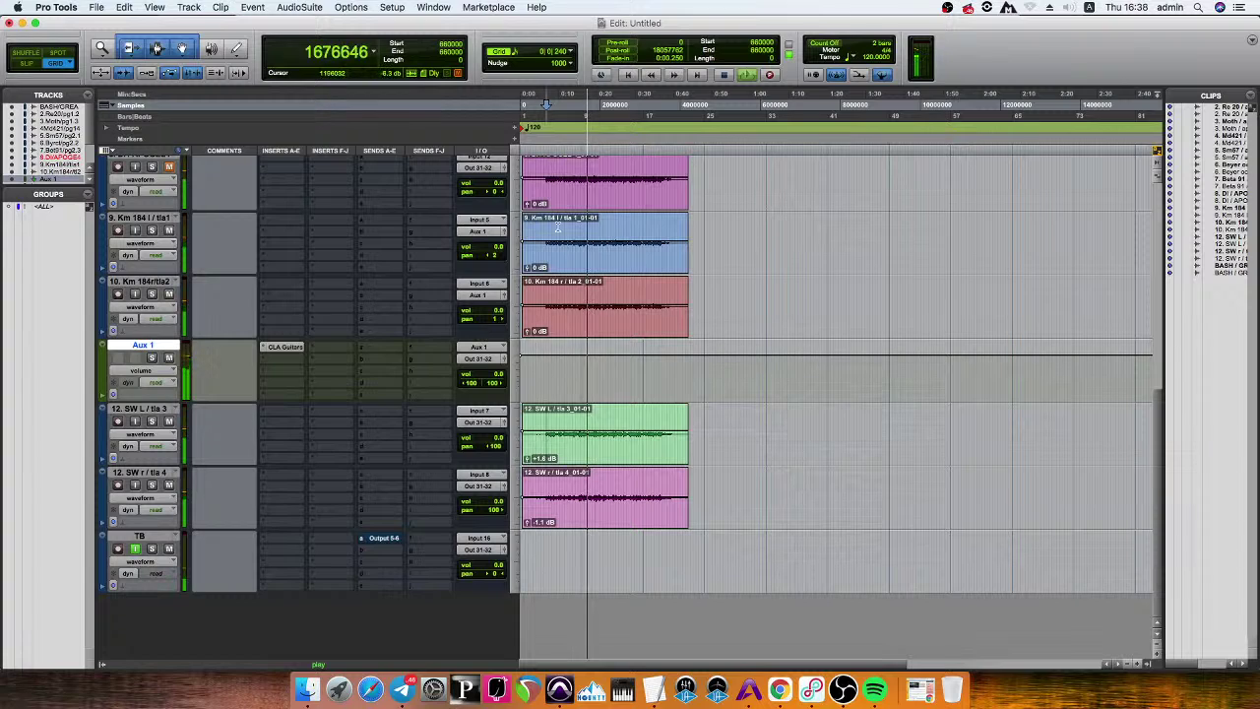
{"action": "key", "text": "space"}
{"action": "key", "text": "space"}
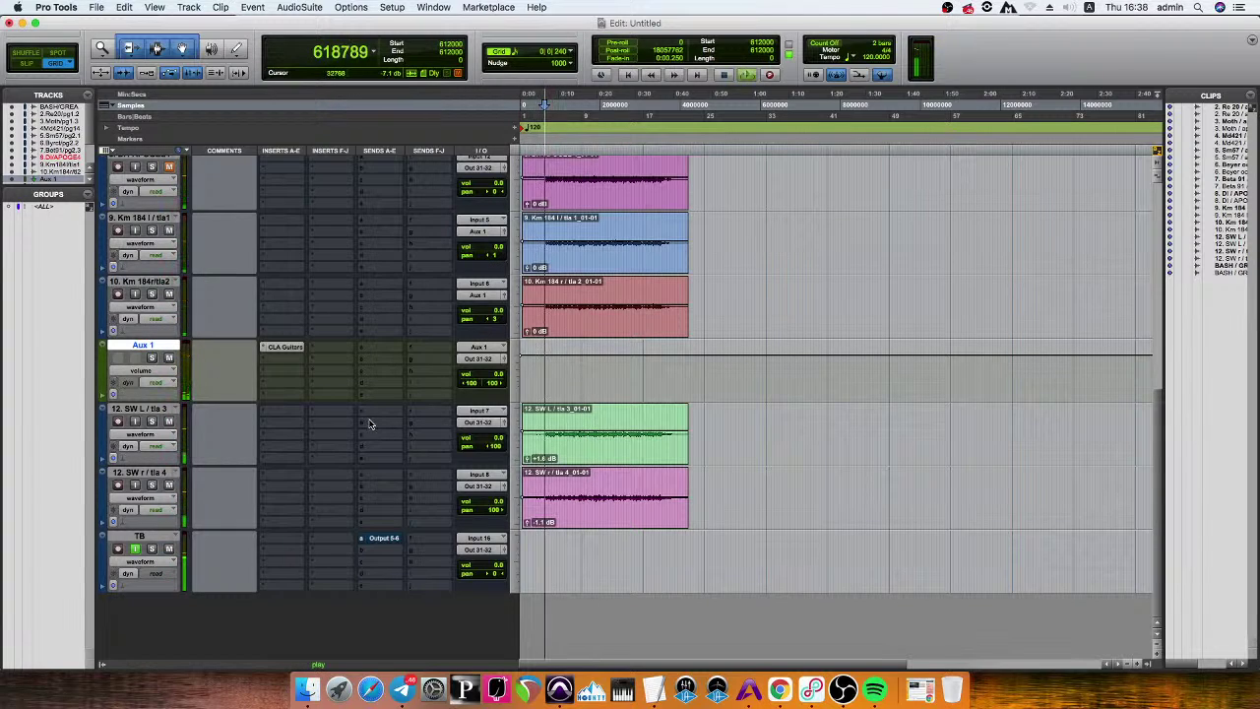
Route both SW tracks to a new stereo aux input track named STEREO ROOMS and move it below SW r.
{"action": "left_click", "coordinate": [140, 408]}
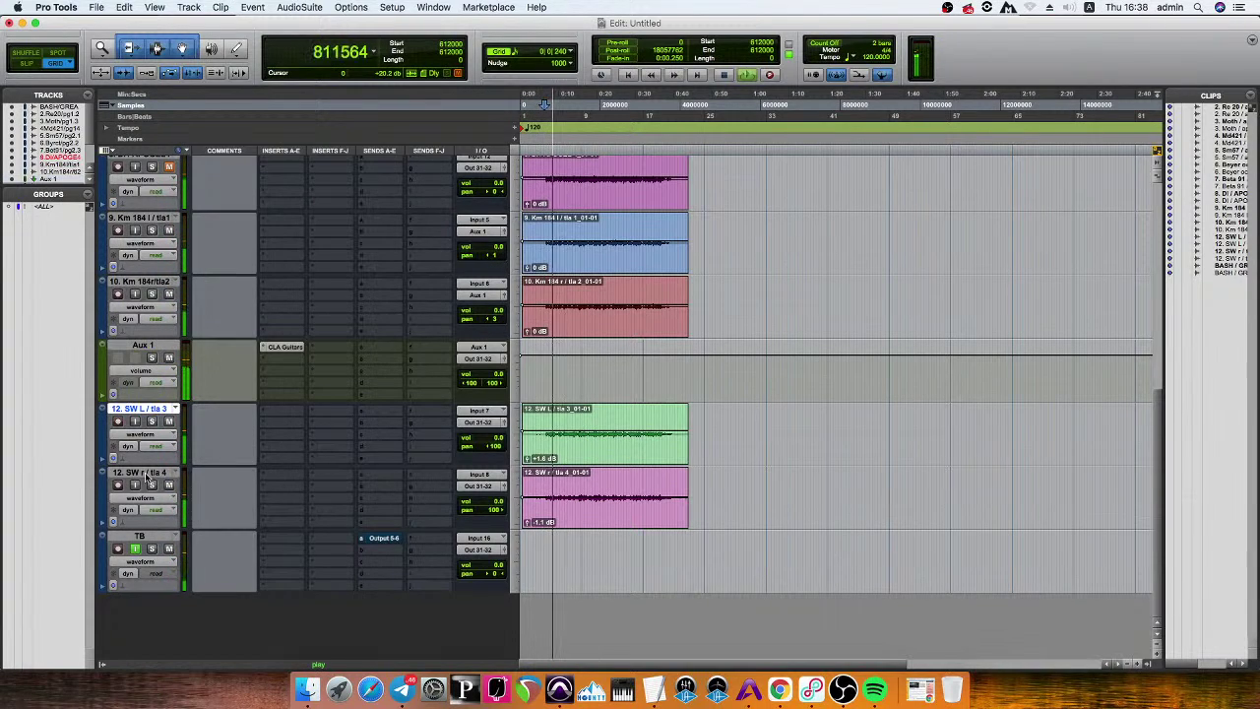
{"action": "left_click", "coordinate": [140, 472], "text": "shift"}
{"action": "left_click", "coordinate": [480, 421]}
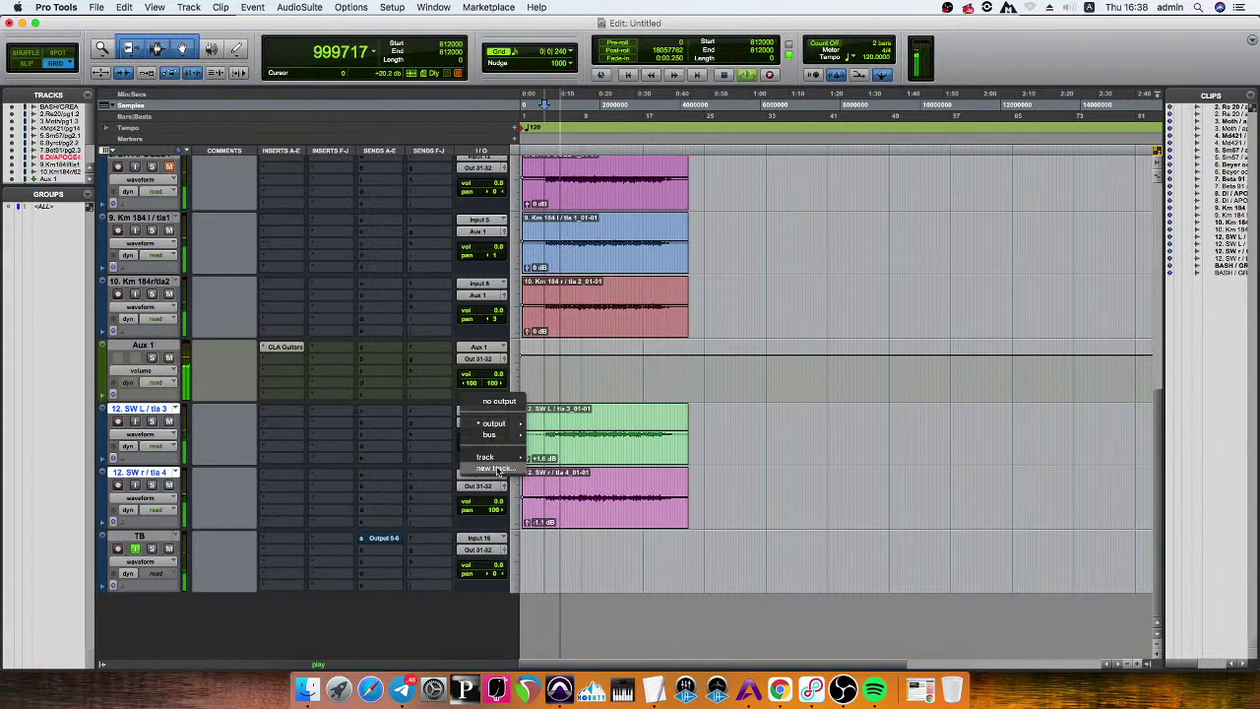
{"action": "left_click", "coordinate": [495, 468]}
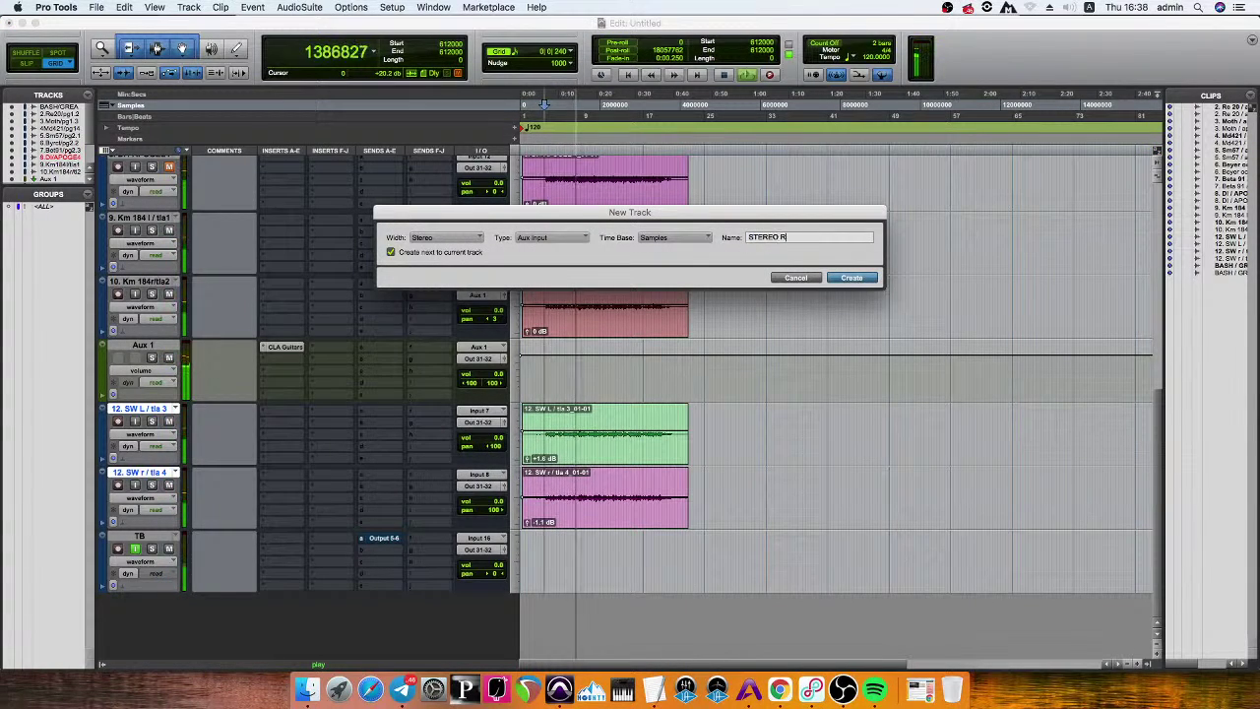
{"action": "key", "text": "Return"}
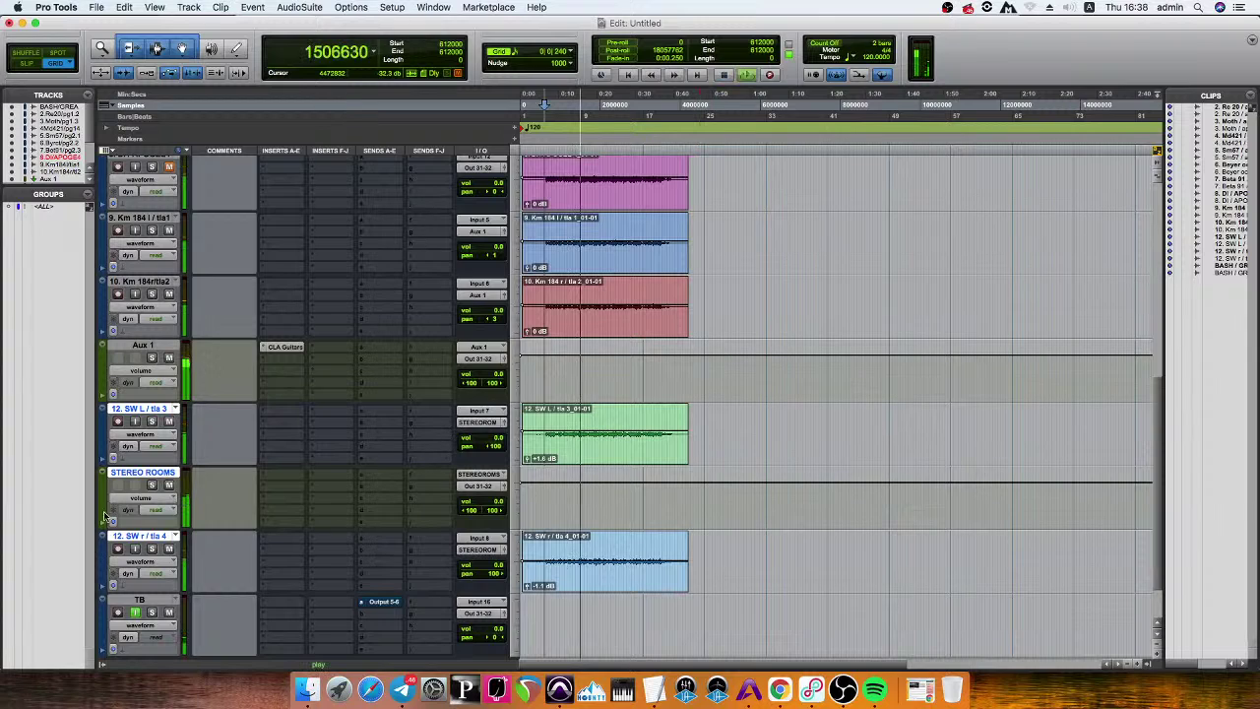
{"action": "left_click_drag", "start_coordinate": [148, 472], "coordinate": [146, 599]}
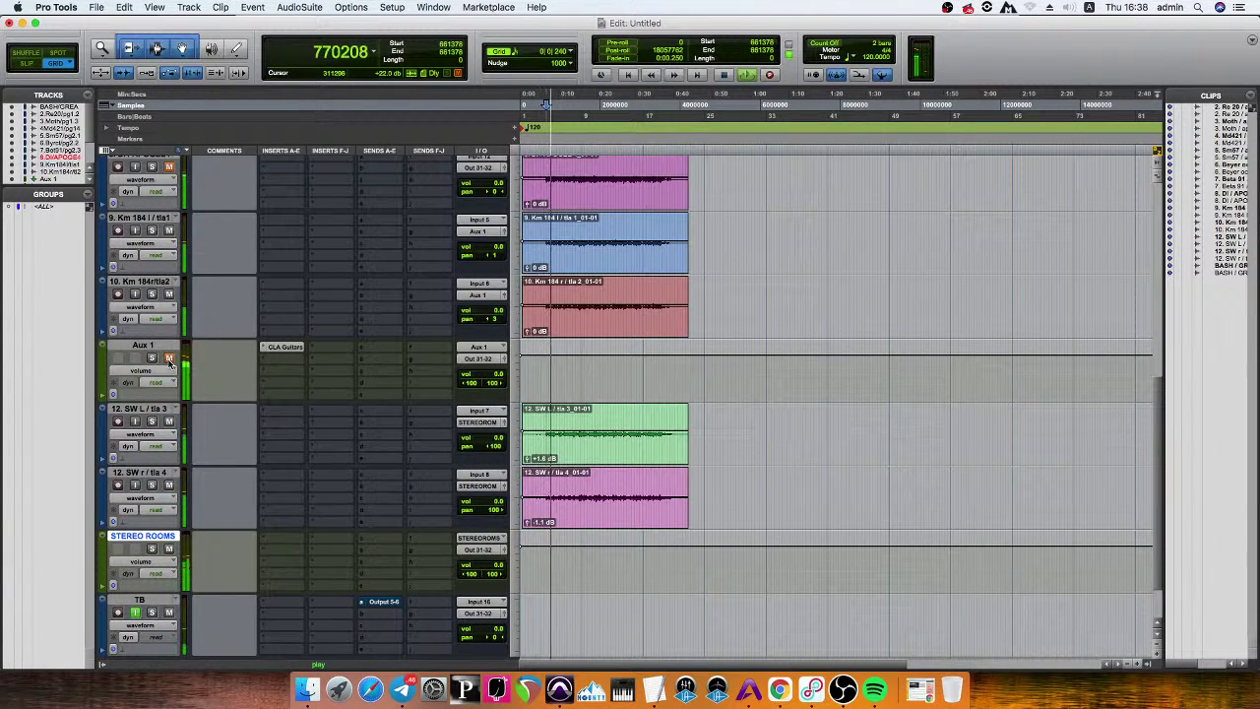
Play from sample 661378, switching the Aux 1 and STEREO ROOMS mutes to compare the pairs, and leave STEREO ROOMS muted.
{"action": "scroll", "coordinate": [251, 361], "scroll_direction": "up", "scroll_amount": 10}
{"action": "scroll", "coordinate": [252, 360], "scroll_direction": "down", "scroll_amount": 7}
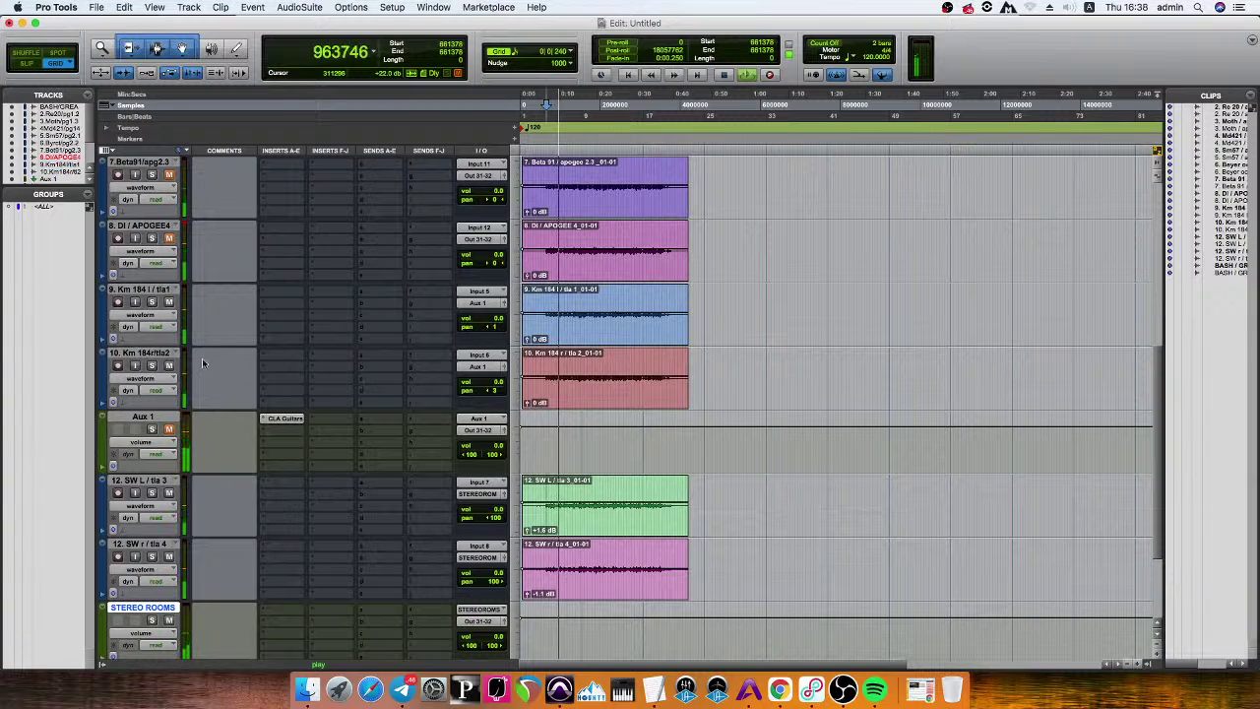
{"action": "scroll", "coordinate": [219, 457], "scroll_direction": "down", "scroll_amount": 3}
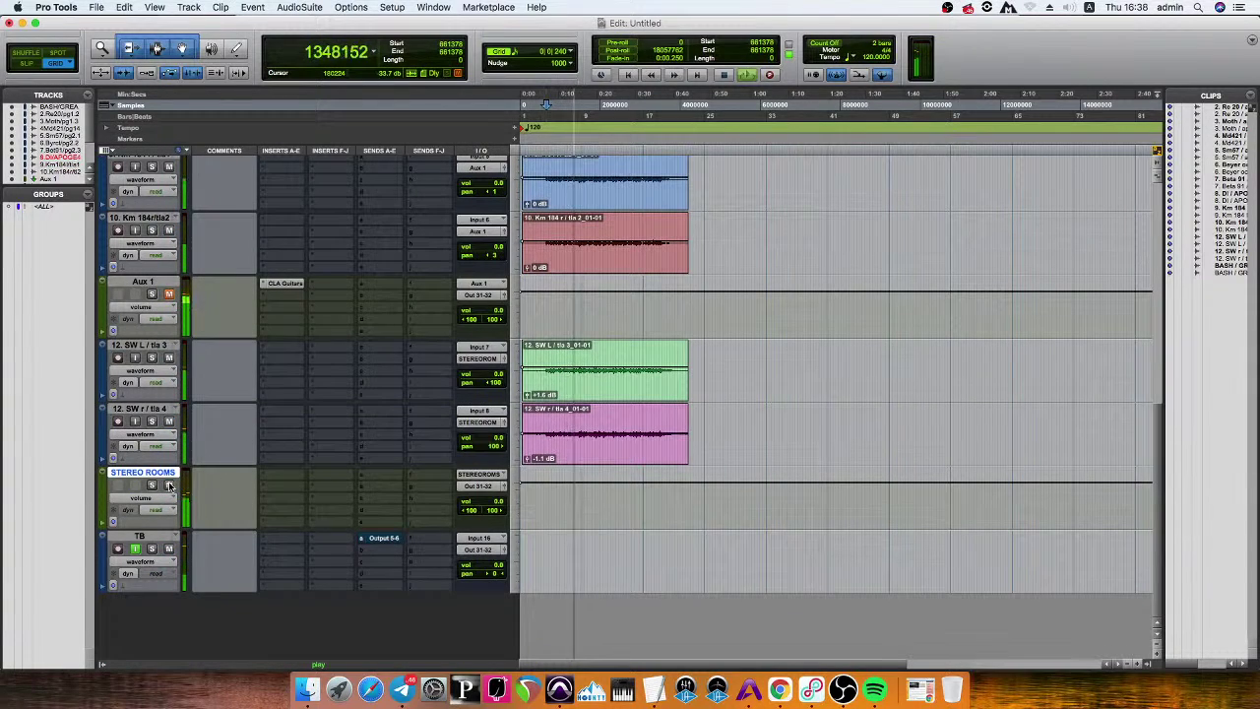
{"action": "scroll", "coordinate": [192, 300], "scroll_direction": "up", "scroll_amount": 5}
{"action": "scroll", "coordinate": [208, 305], "scroll_direction": "down", "scroll_amount": 2}
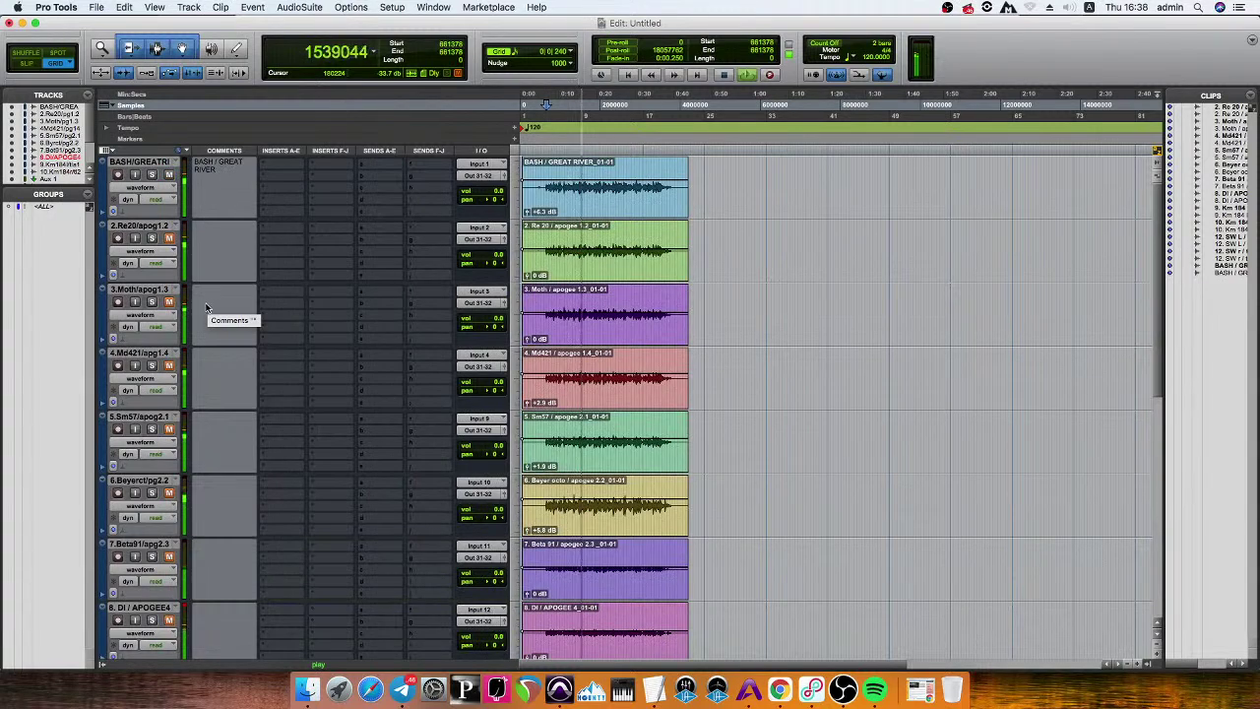
{"action": "scroll", "coordinate": [219, 457], "scroll_direction": "down", "scroll_amount": 3}
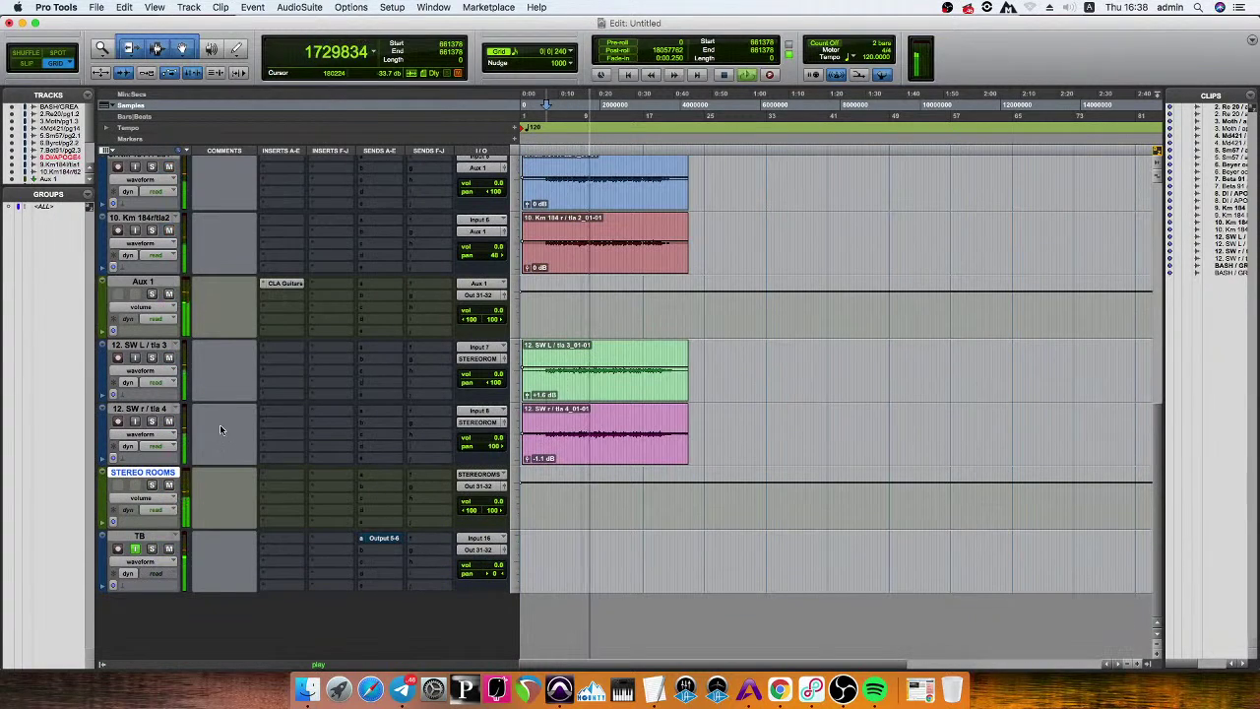
{"action": "left_click", "coordinate": [168, 485]}
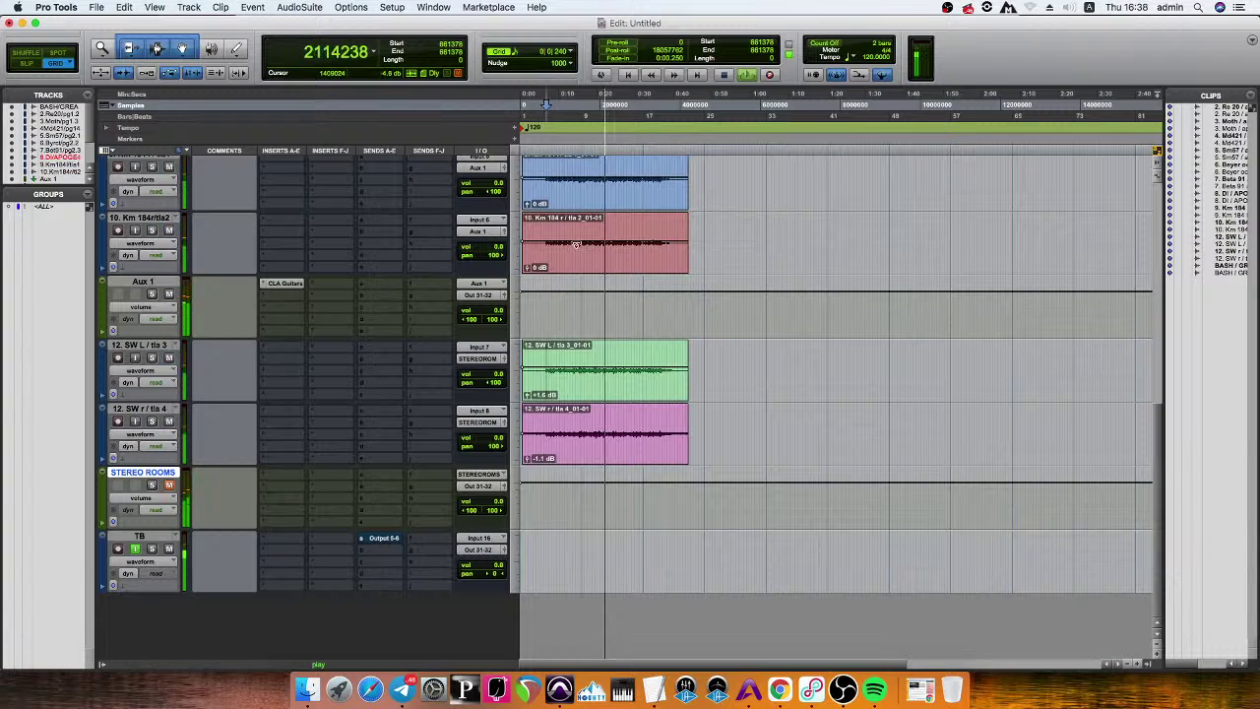
{"action": "scroll", "coordinate": [216, 335], "scroll_direction": "up", "scroll_amount": 2}
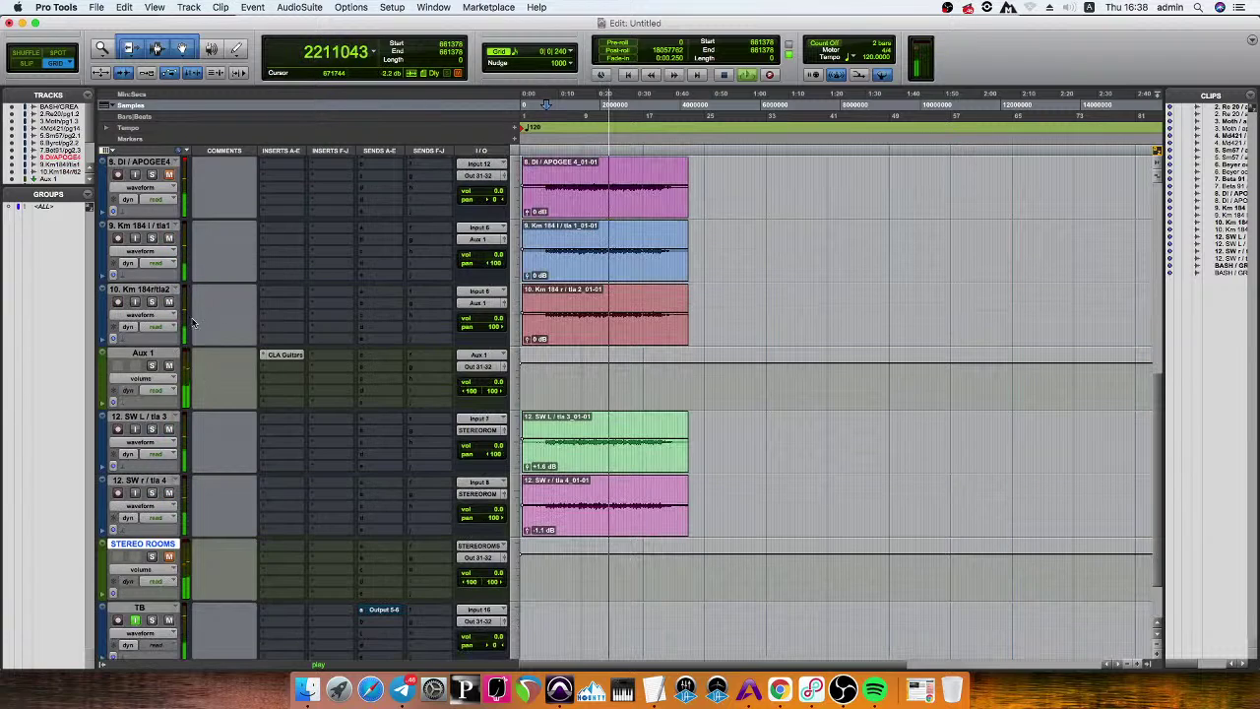
{"action": "left_click", "coordinate": [169, 367]}
{"action": "key", "text": "space"}
Pan the Re20 track 100 left and the Md421 track 100 right.
{"action": "scroll", "coordinate": [404, 282], "scroll_direction": "up", "scroll_amount": 10}
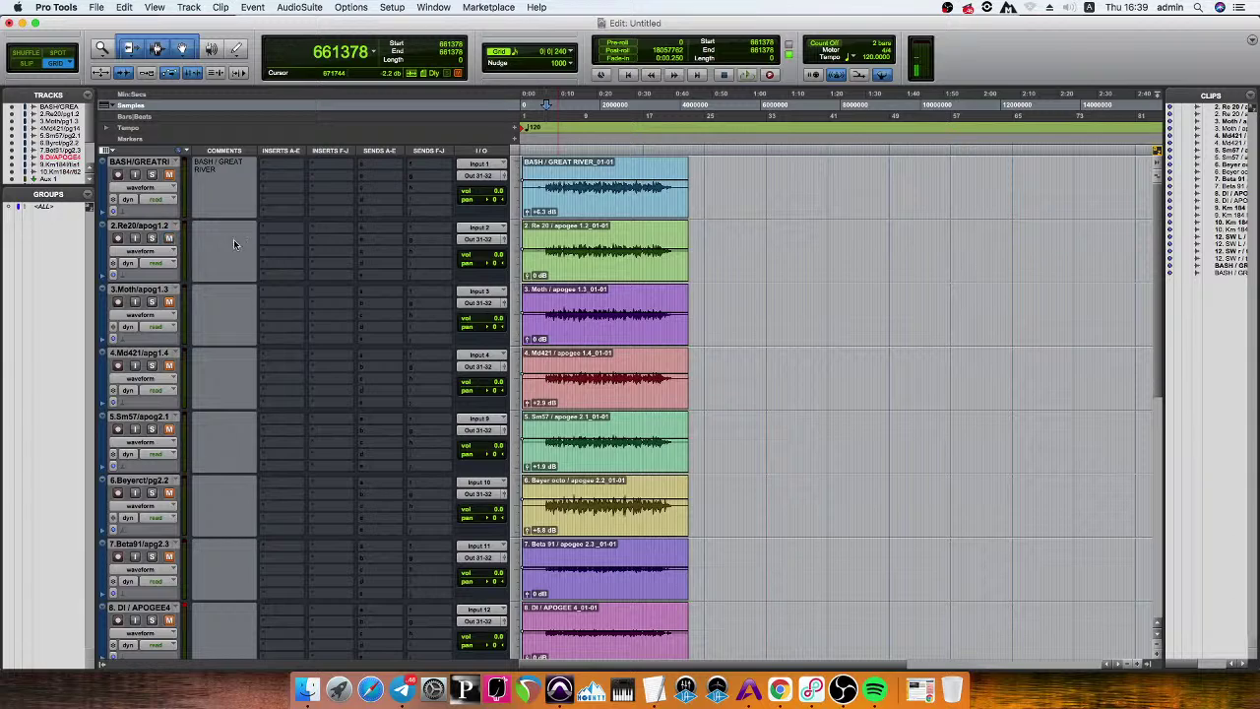
{"action": "left_click_drag", "start_coordinate": [495, 264], "coordinate": [206, 278]}
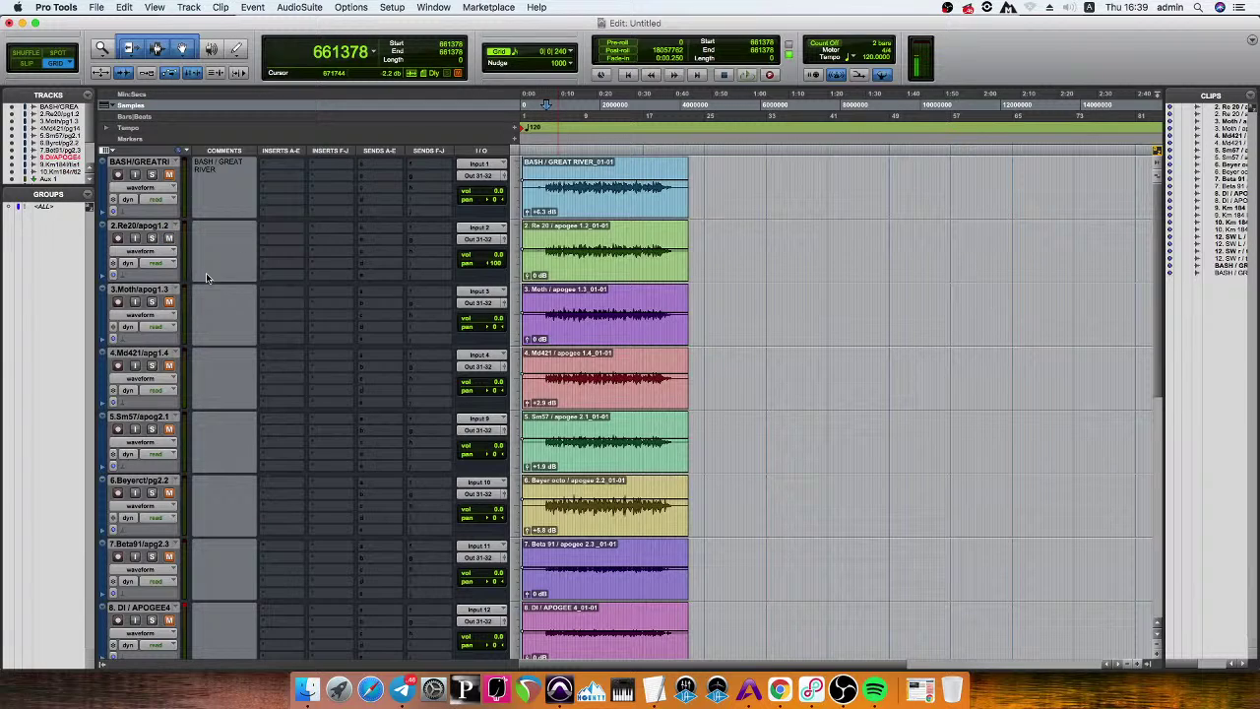
{"action": "left_click", "coordinate": [146, 289]}
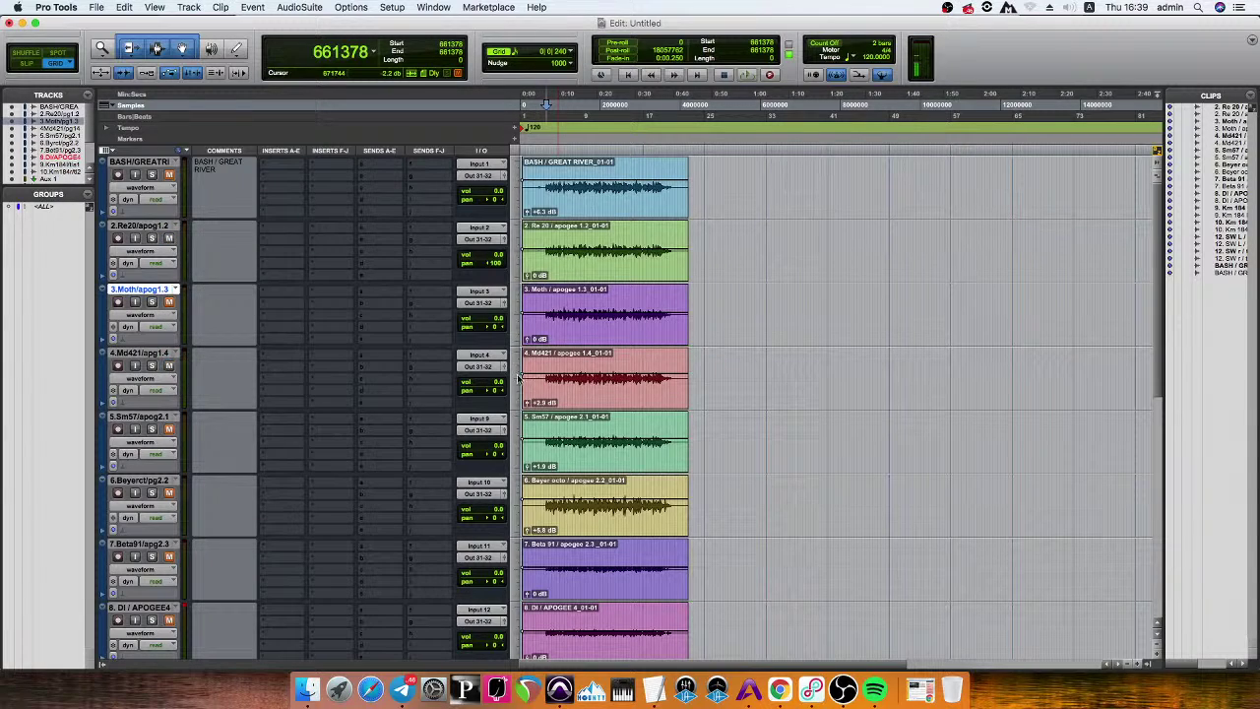
{"action": "left_click_drag", "start_coordinate": [490, 390], "coordinate": [494, 335]}
Play the session, soloing the individual bass microphone tracks in turn and switching the Aux 1 mute to compare their sound.
{"action": "scroll", "coordinate": [279, 308], "scroll_direction": "down", "scroll_amount": 5}
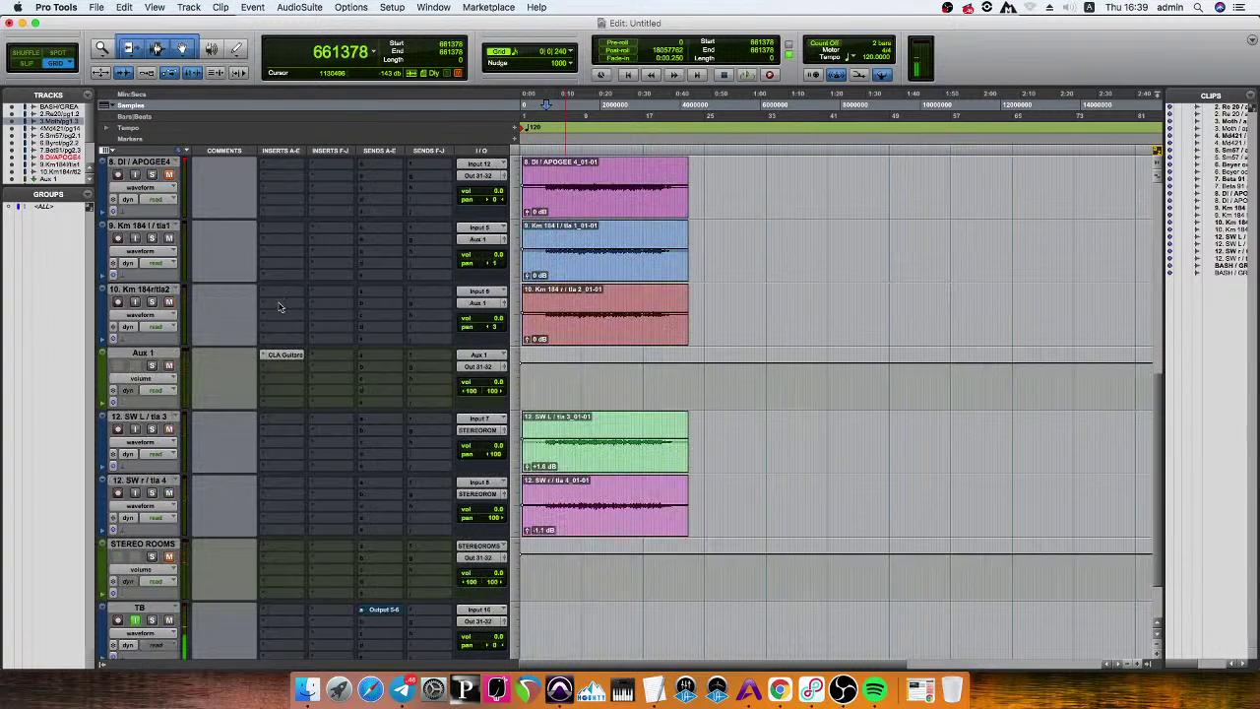
{"action": "left_click", "coordinate": [162, 352]}
{"action": "key", "text": "space"}
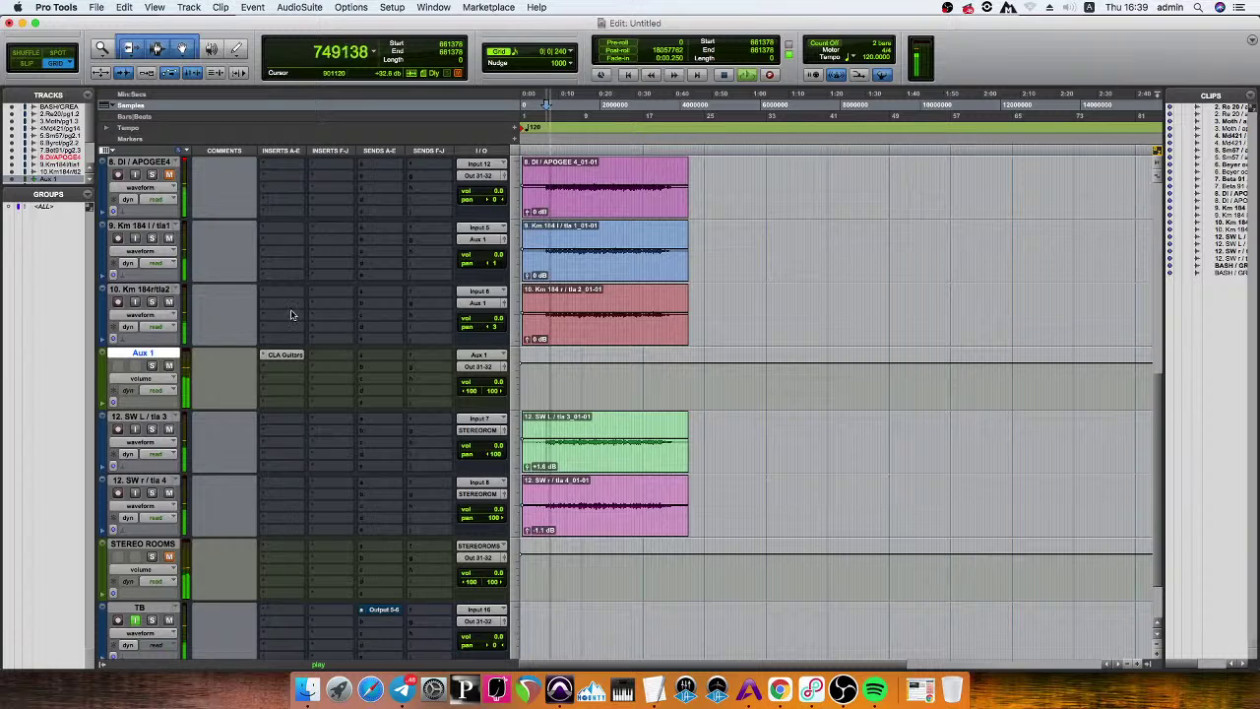
{"action": "scroll", "coordinate": [212, 340], "scroll_direction": "up", "scroll_amount": 5}
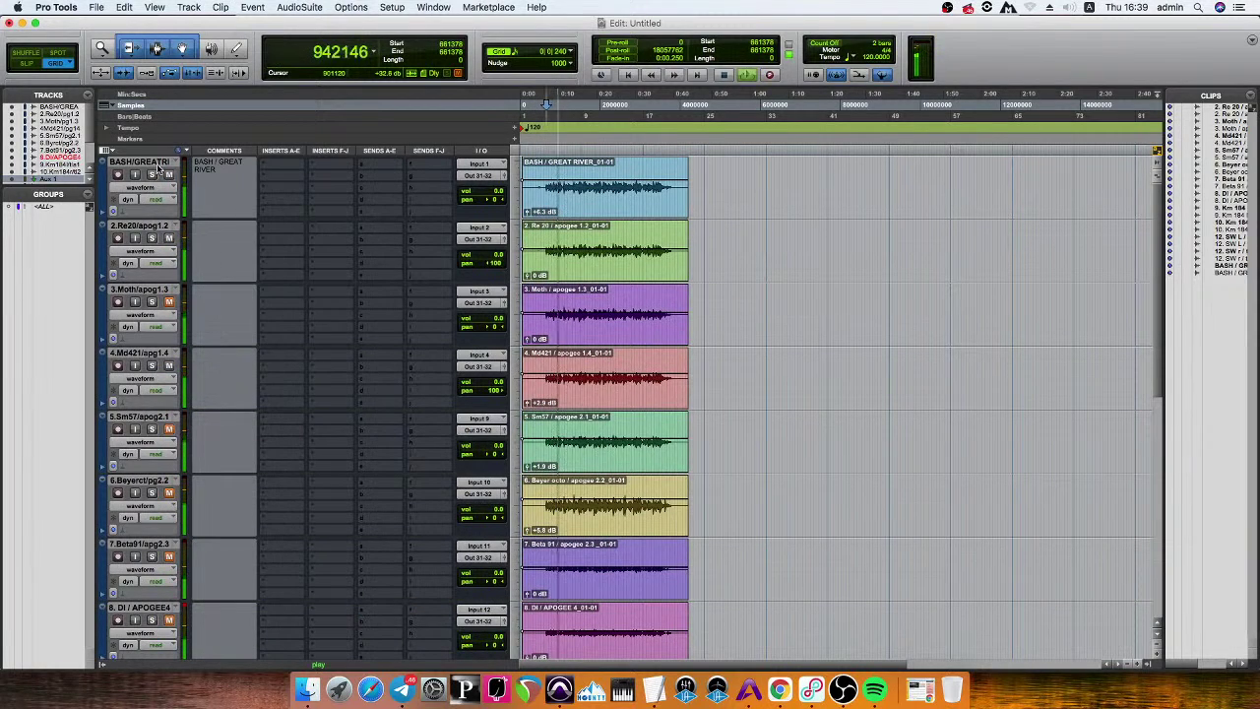
{"action": "left_click", "coordinate": [152, 174]}
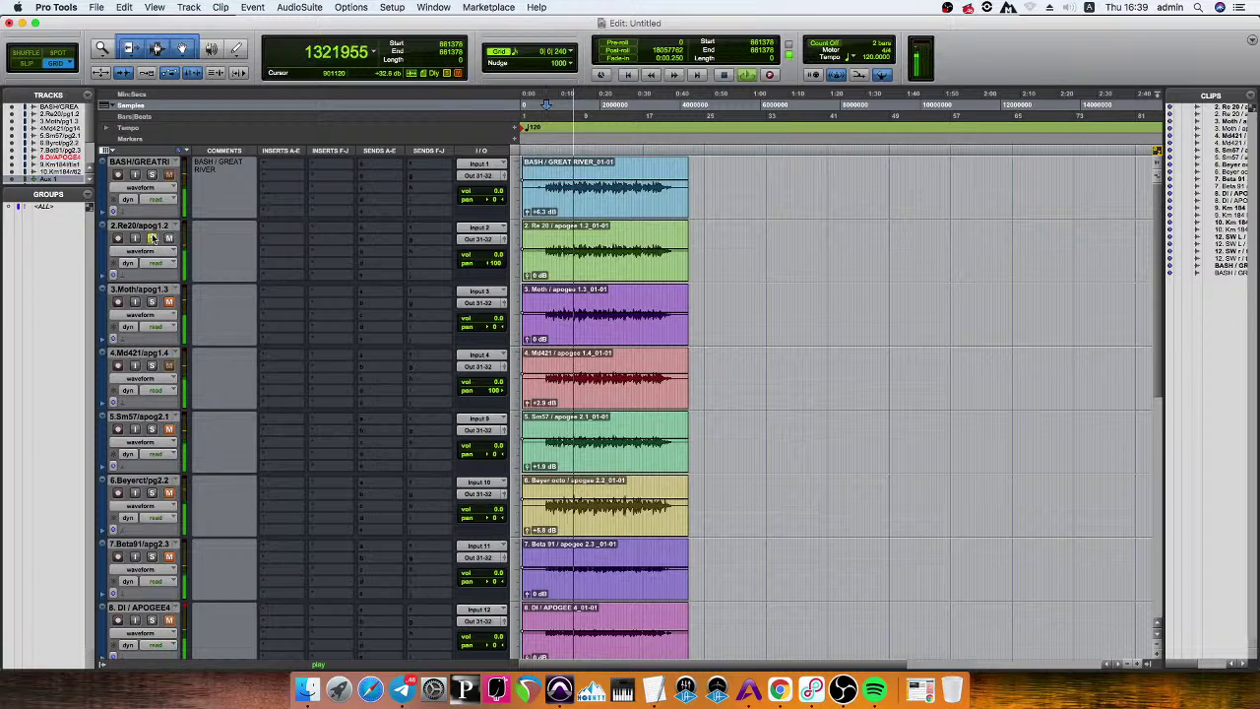
{"action": "left_click", "coordinate": [152, 366]}
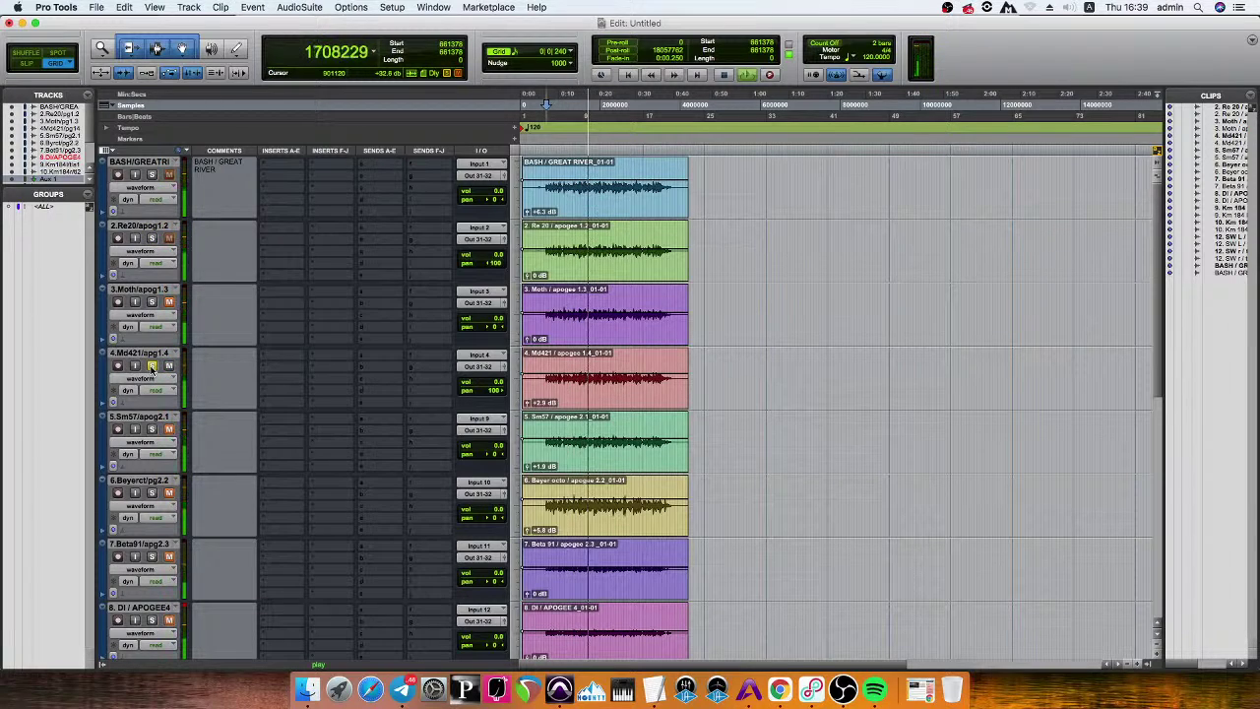
{"action": "scroll", "coordinate": [163, 453], "scroll_direction": "down", "scroll_amount": 4}
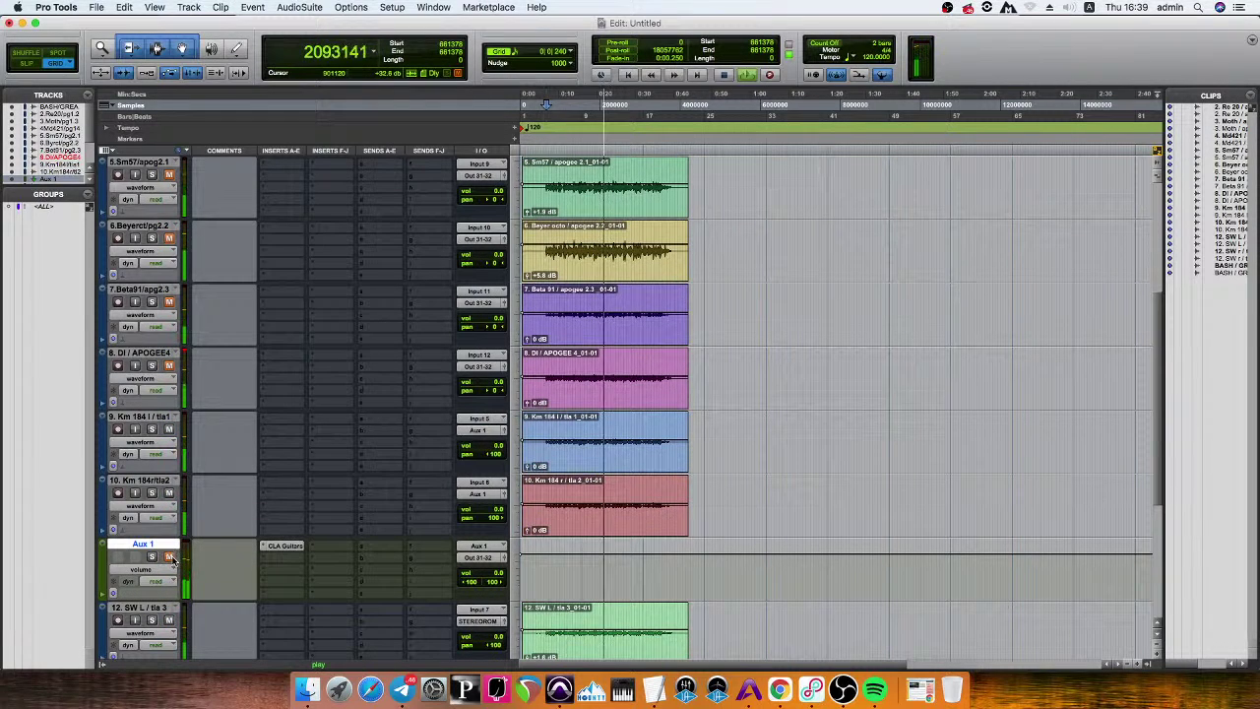
{"action": "scroll", "coordinate": [170, 557], "scroll_direction": "down", "scroll_amount": 4}
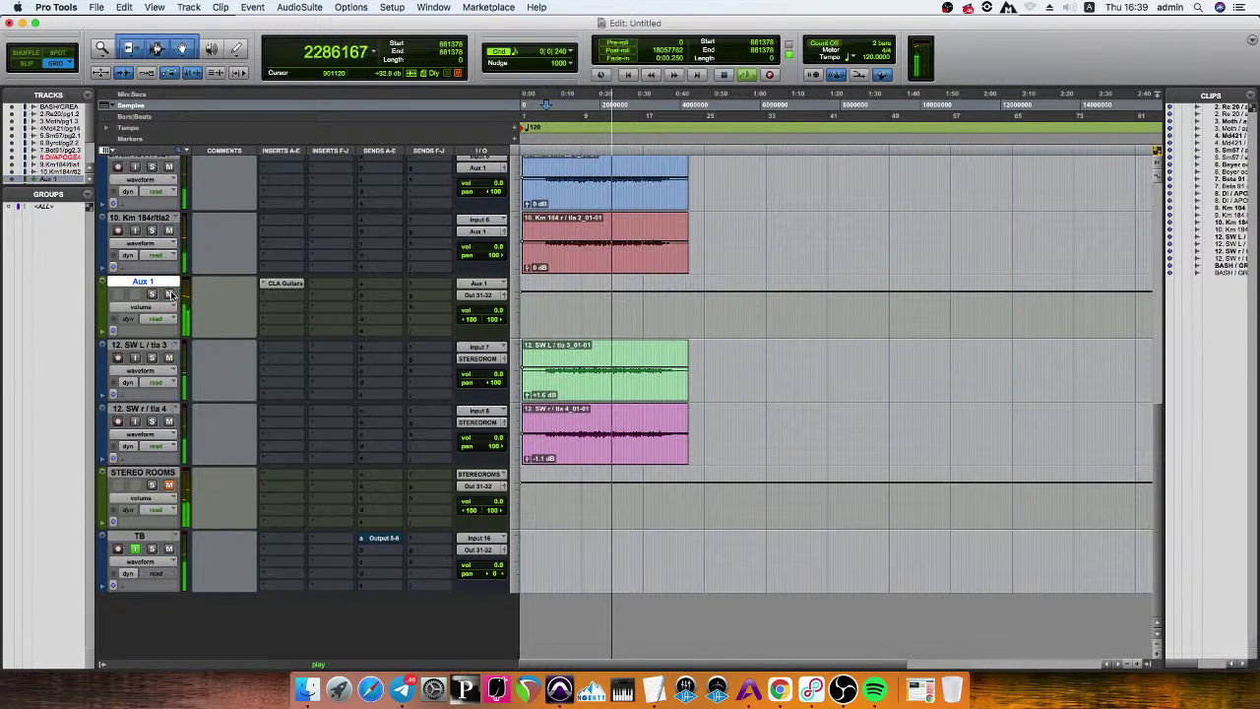
Examine the CLA Guitars plug-in settings on Aux 1, stop playback and close the plug-in window.
{"action": "left_click", "coordinate": [282, 285]}
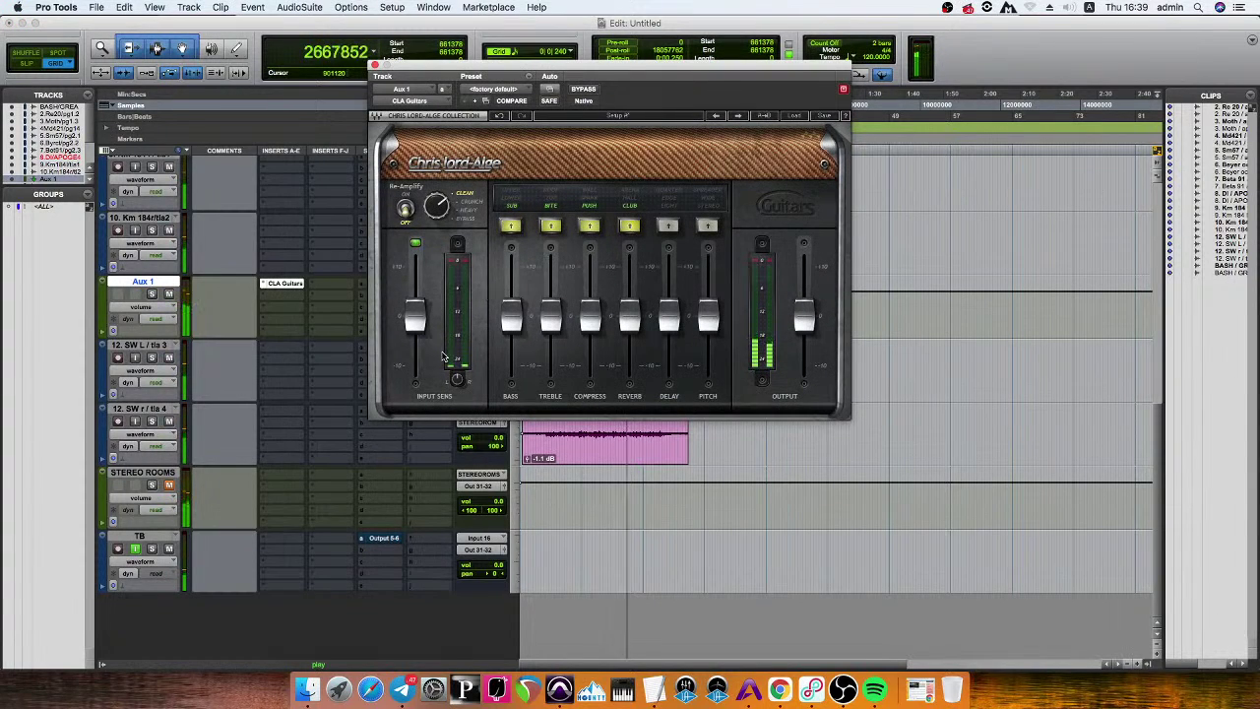
{"action": "key", "text": "space"}
{"action": "left_click", "coordinate": [375, 65]}
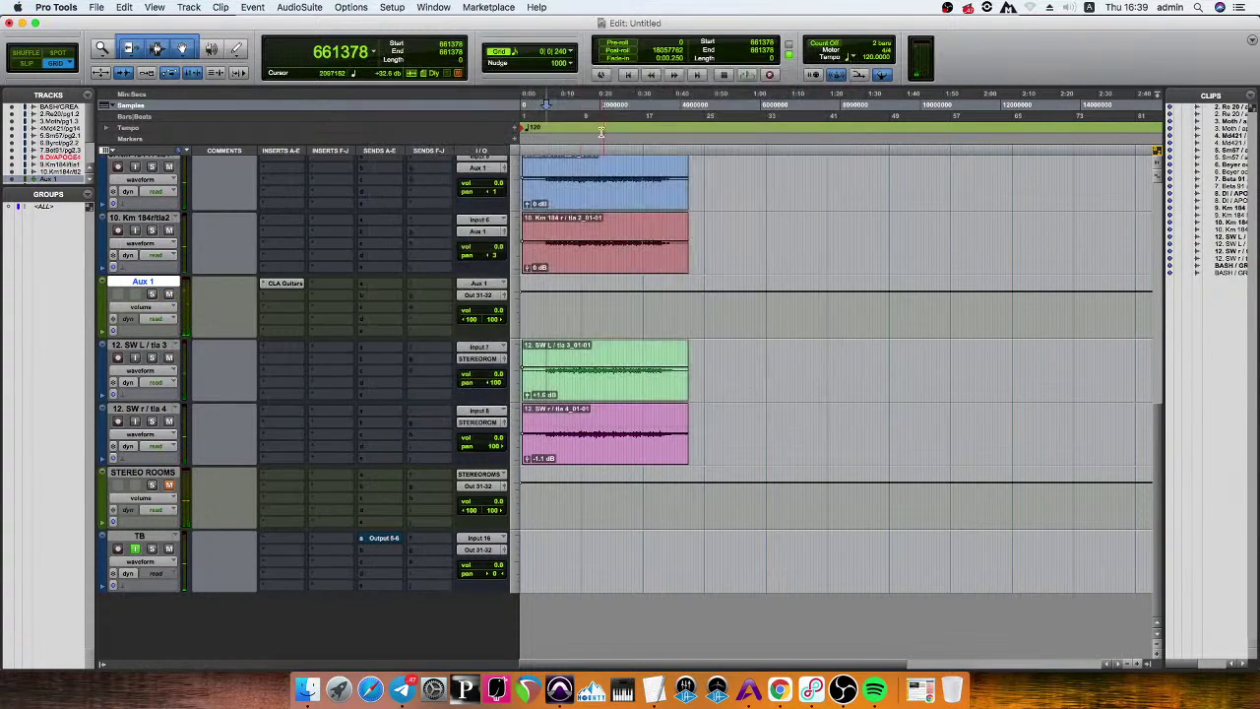
Set the playback start to sample 804000 and insert the SSLChannel plug-in on Aux 1.
{"action": "left_click", "coordinate": [546, 165]}
{"action": "left_click", "coordinate": [552, 167]}
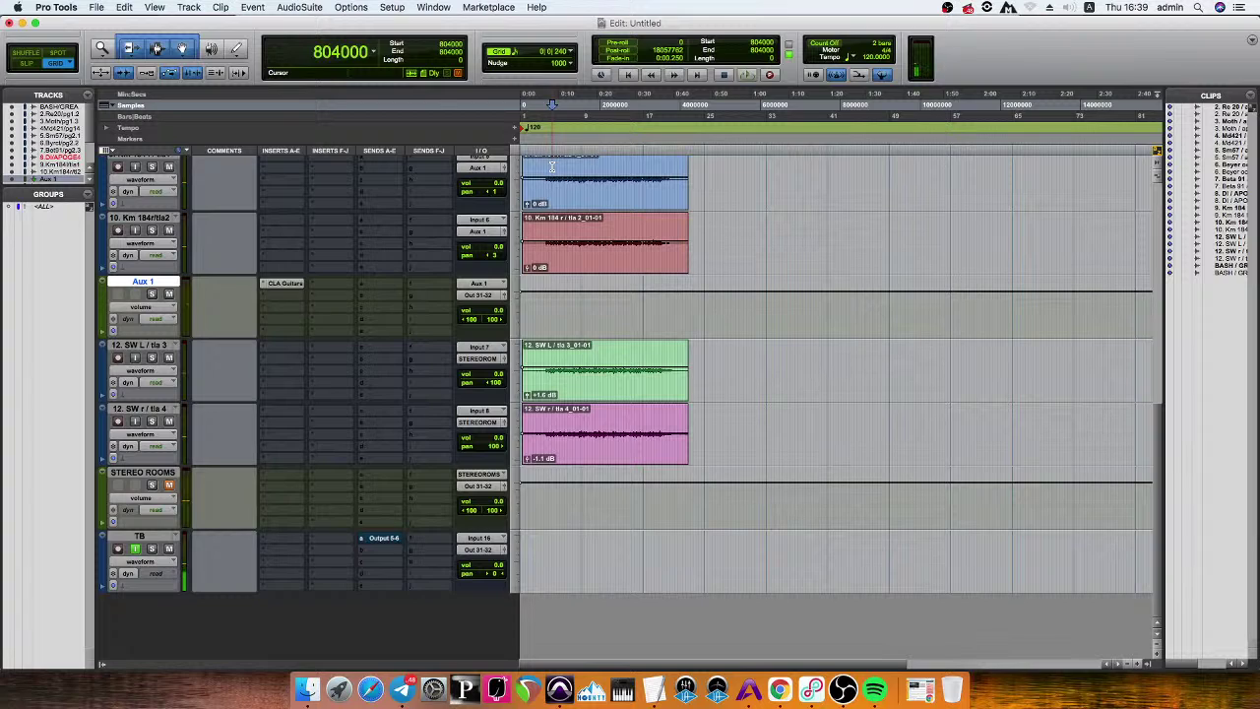
{"action": "left_click", "coordinate": [319, 336]}
{"action": "left_click", "coordinate": [641, 298]}
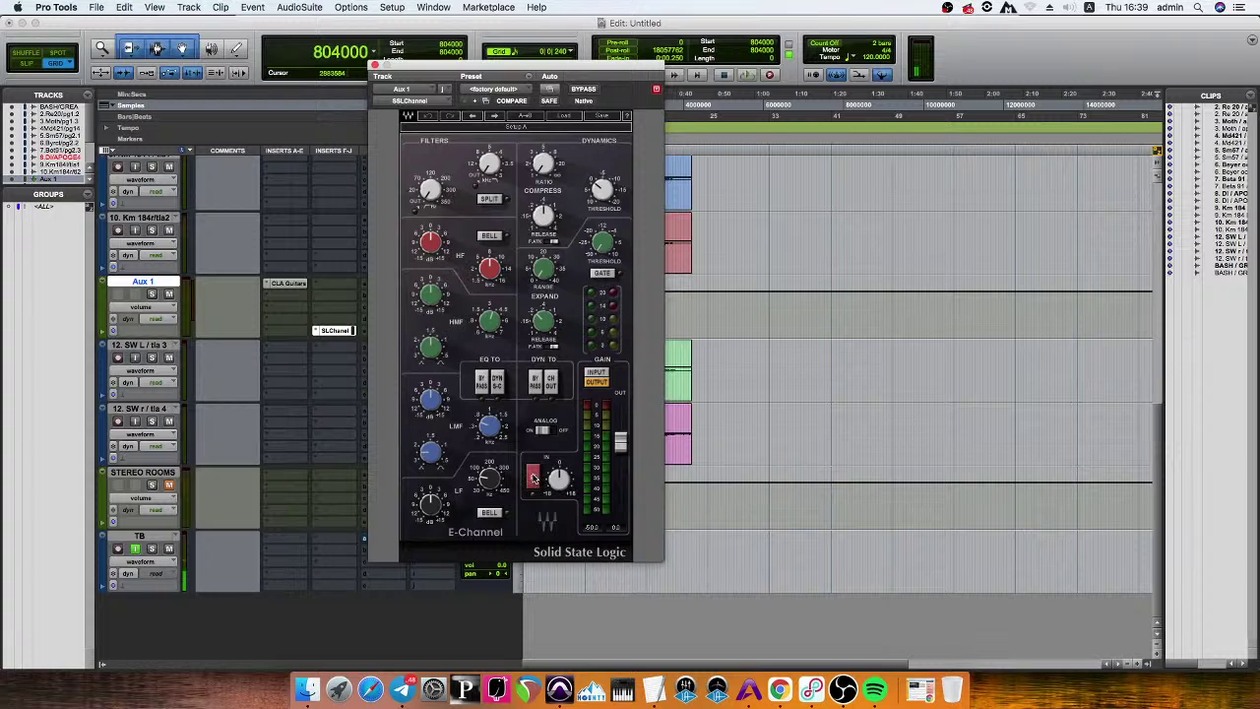
Play from sample 804000 to compare the Aux 1 sound with the SSLChannel phase reversed and normal, and close the plug-in.
{"action": "key", "text": "space"}
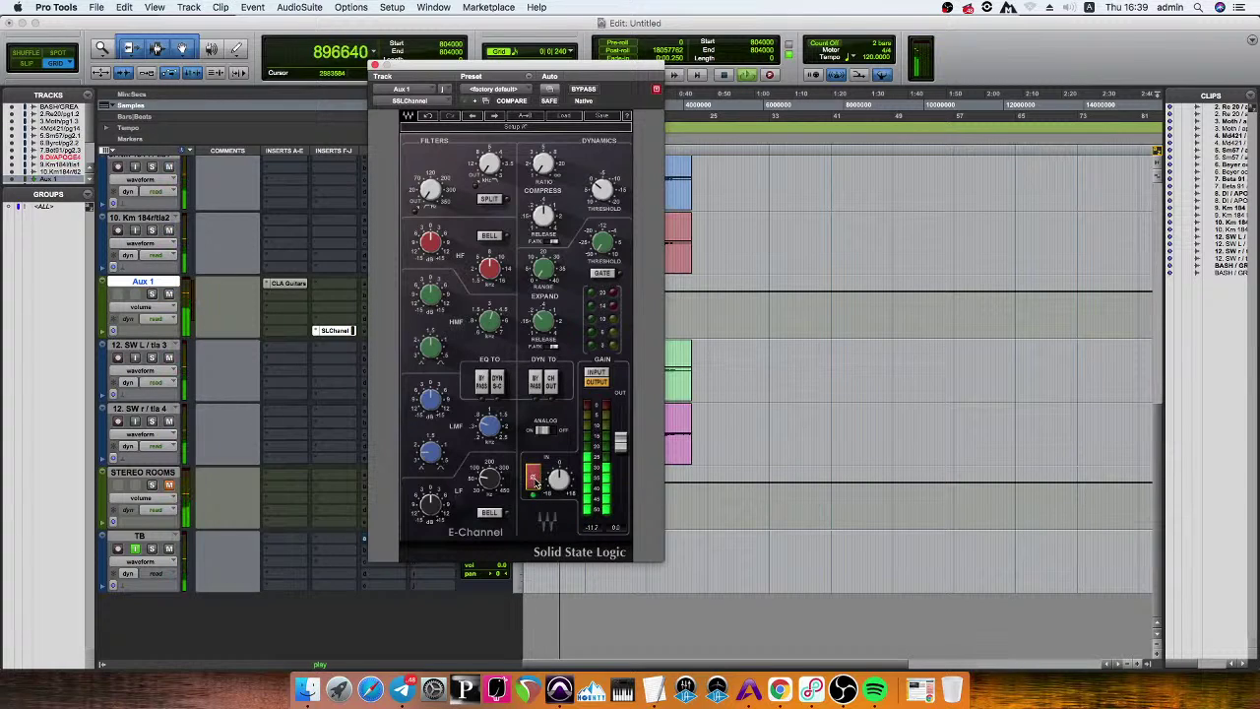
{"action": "key", "text": "space"}
{"action": "key", "text": "space"}
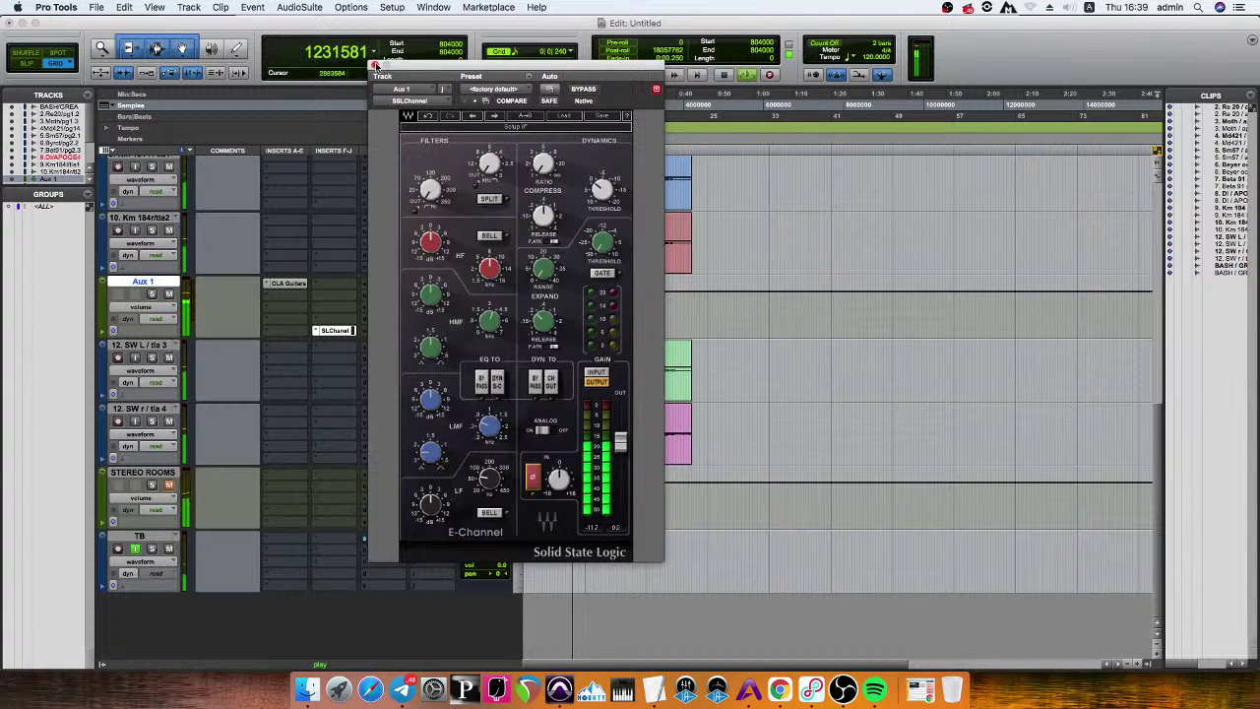
{"action": "left_click", "coordinate": [335, 330]}
{"action": "scroll", "coordinate": [318, 256], "scroll_direction": "up", "scroll_amount": 10}
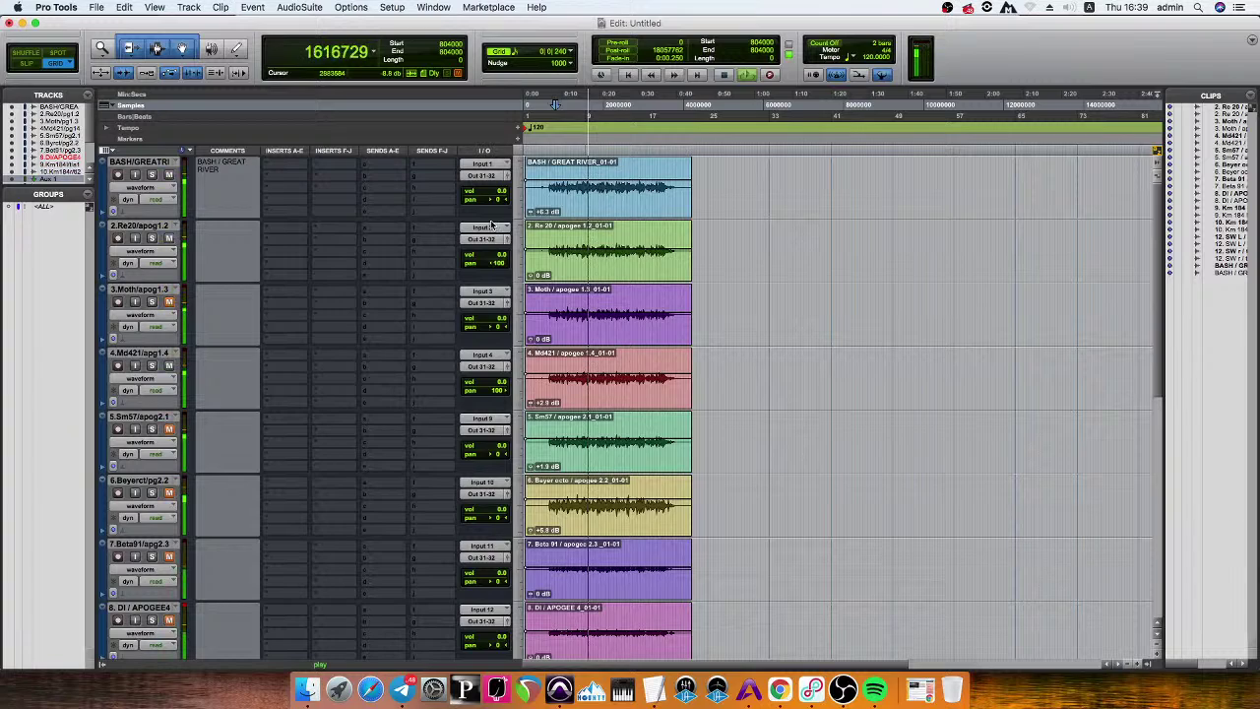
{"action": "key", "text": "space"}
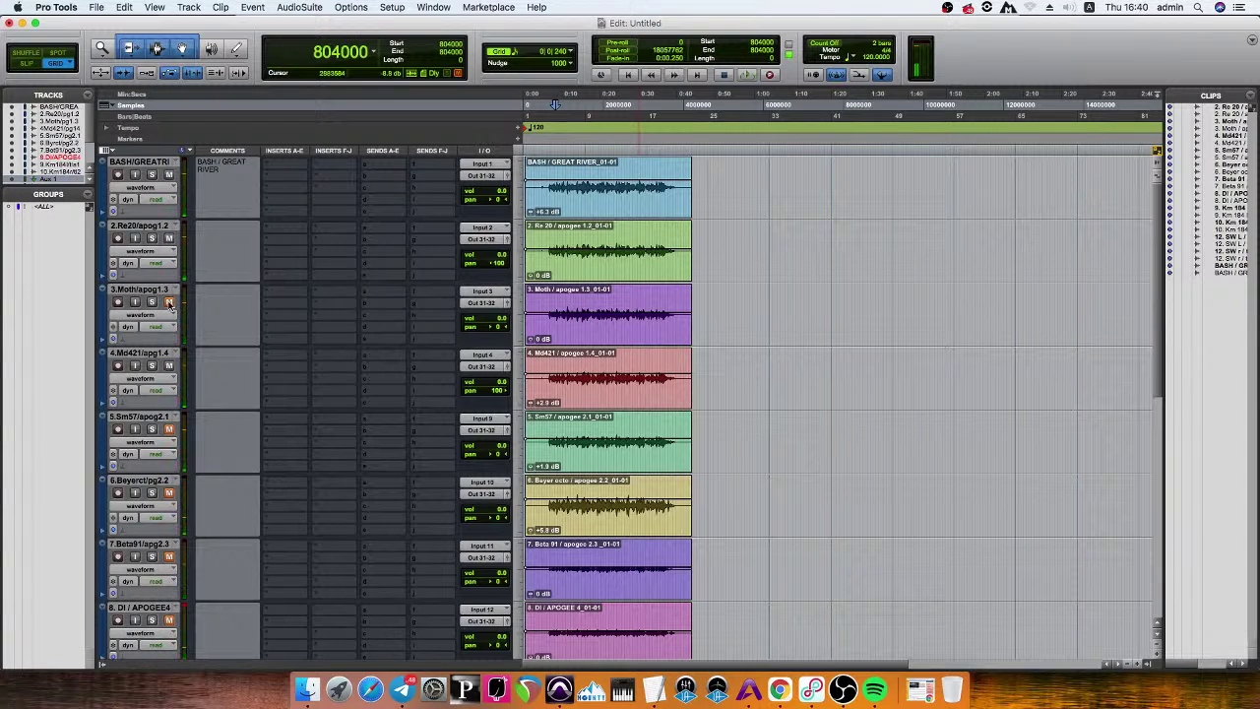
Unmute the Moth track, play from sample 812000 and lower the Moth clip gain to -7.7 dB.
{"action": "left_click", "coordinate": [557, 166]}
{"action": "key", "text": "space"}
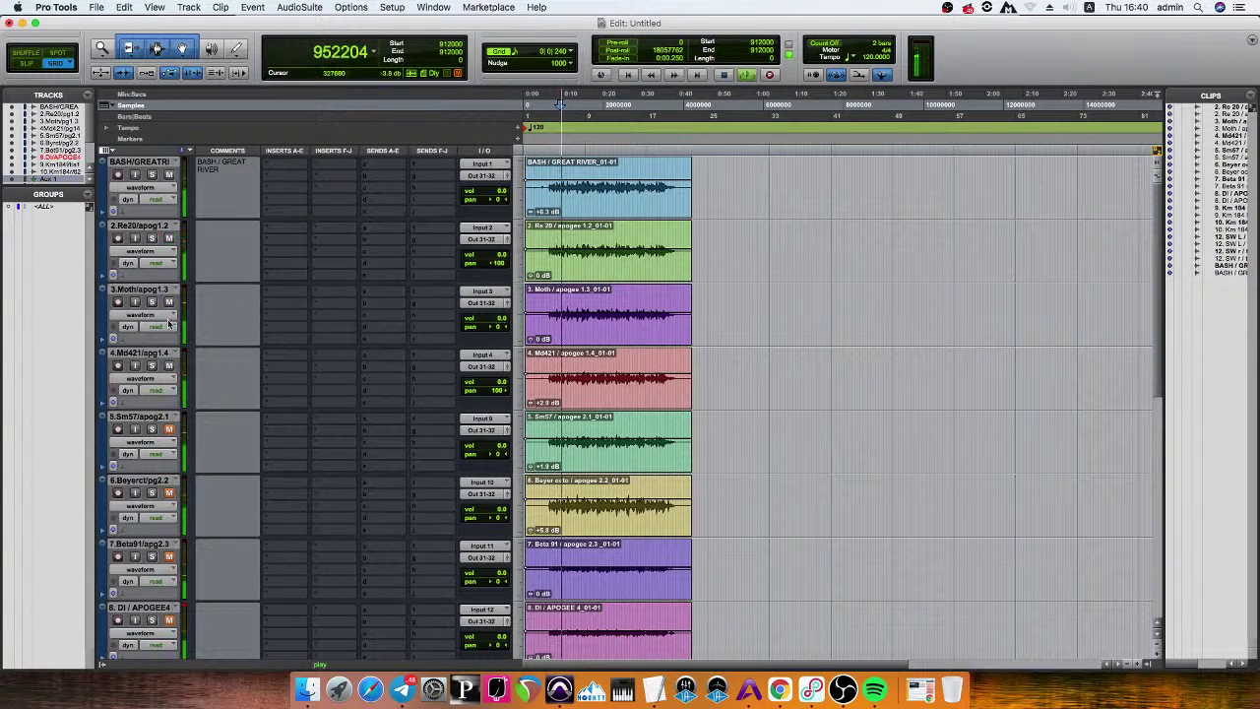
{"action": "left_click_drag", "start_coordinate": [589, 301], "coordinate": [576, 309]}
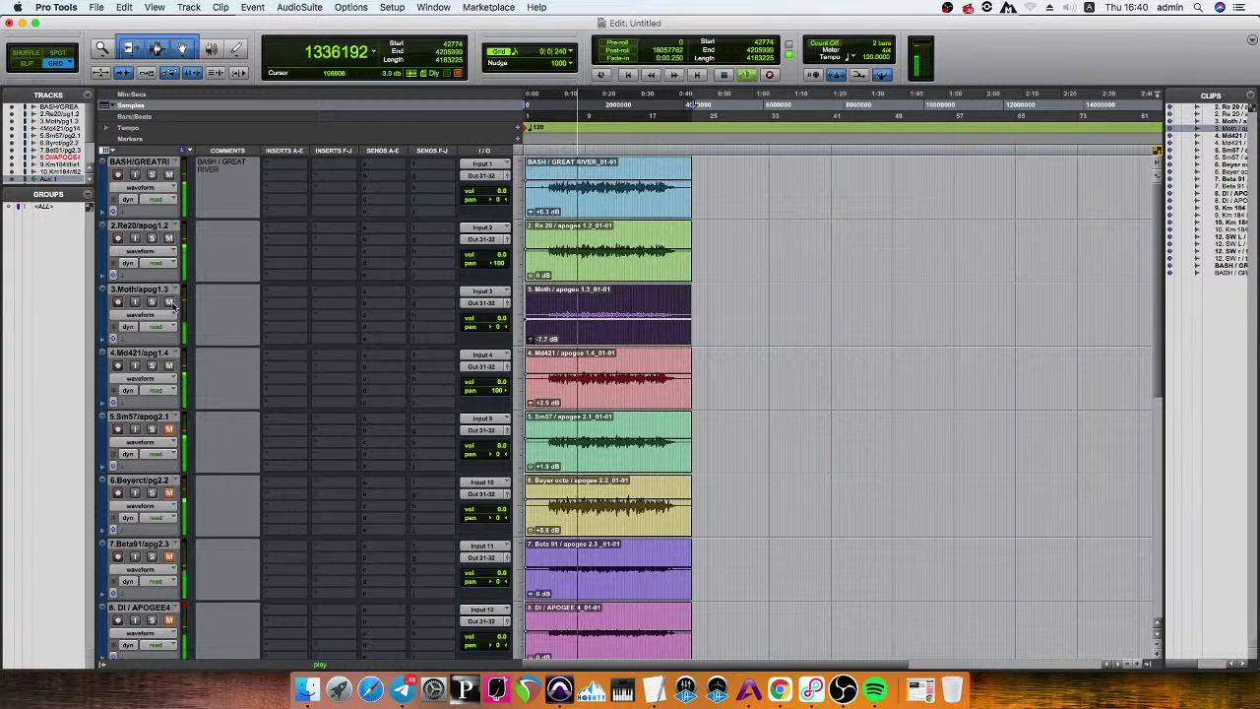
{"action": "key", "text": "space"}
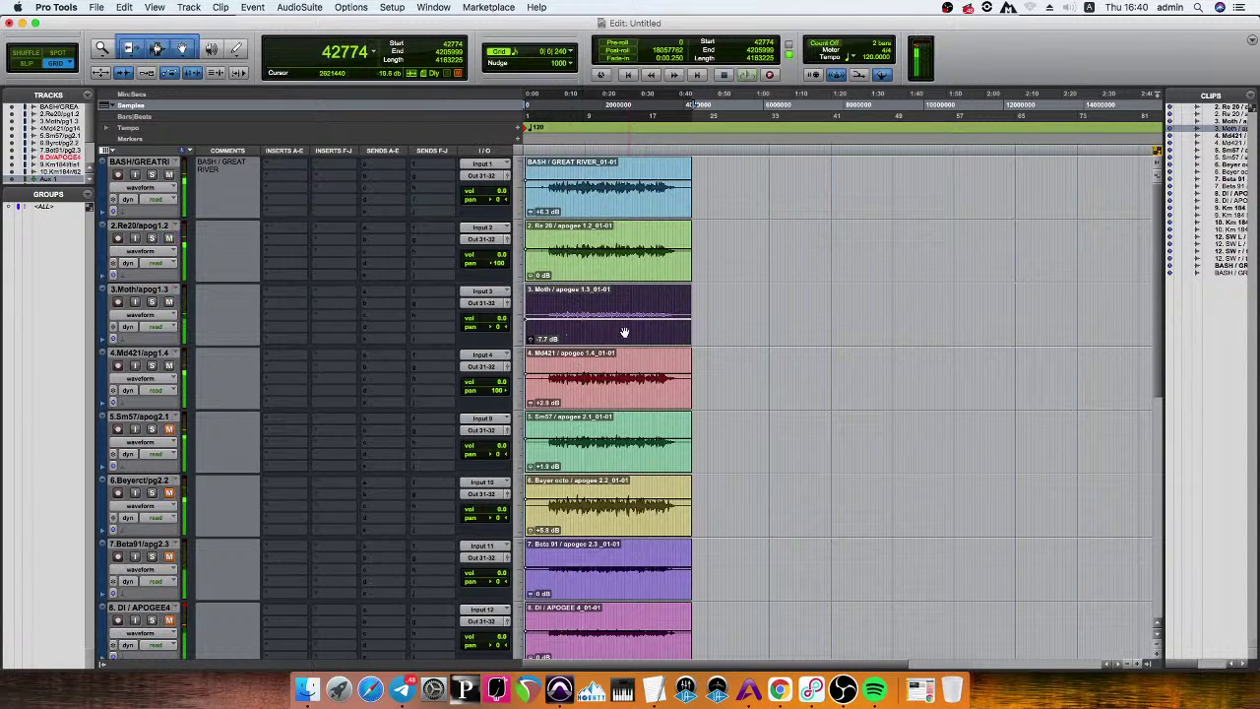
Reset the Moth clip gain to 0 dB and place the playback start at sample 1044000.
{"action": "left_click", "coordinate": [620, 332], "text": "alt"}
{"action": "left_click", "coordinate": [565, 297]}
{"action": "scroll", "coordinate": [106, 361], "scroll_direction": "down", "scroll_amount": 10}
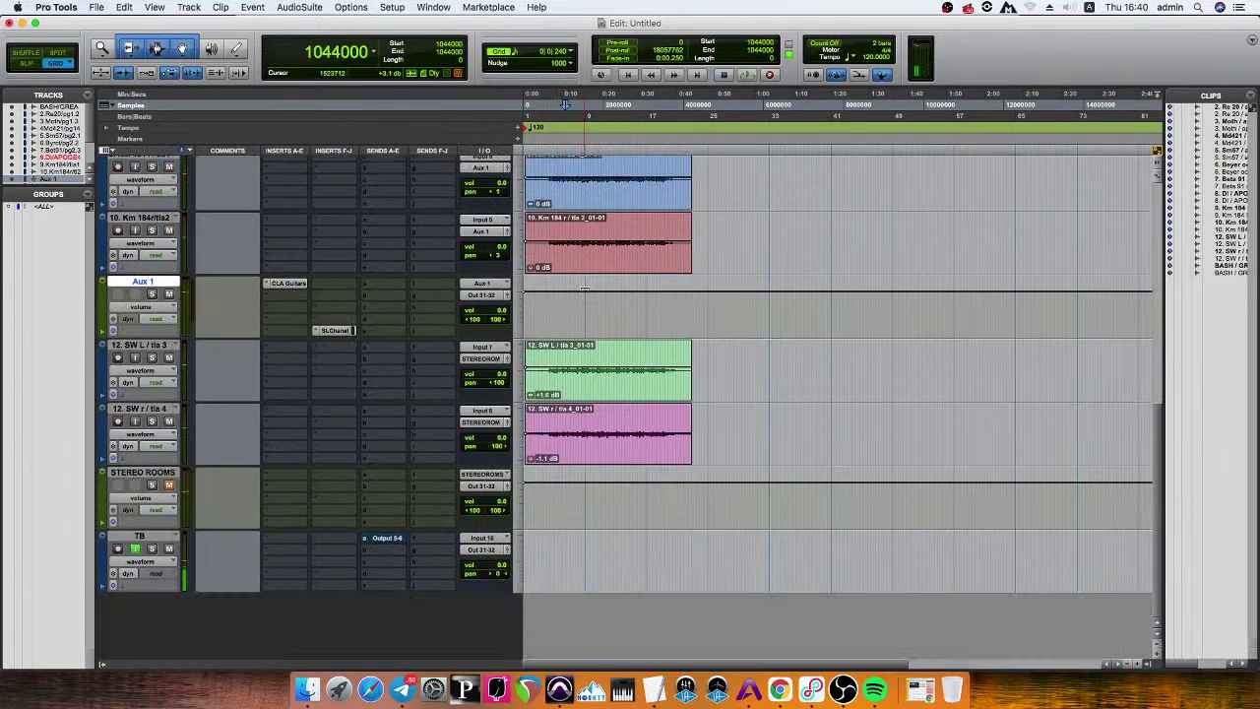
{"action": "scroll", "coordinate": [350, 237], "scroll_direction": "up", "scroll_amount": 10}
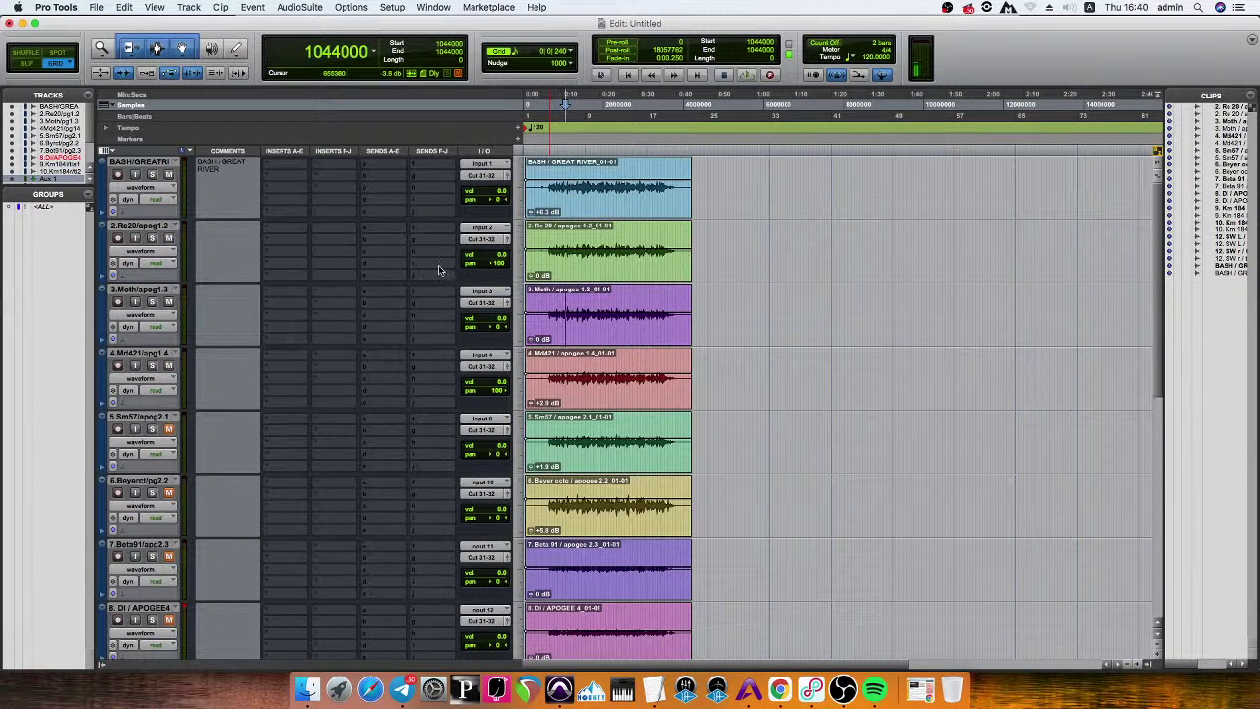
Check the open Telegram chat and return to the Pro Tools session.
{"action": "left_click", "coordinate": [402, 688]}
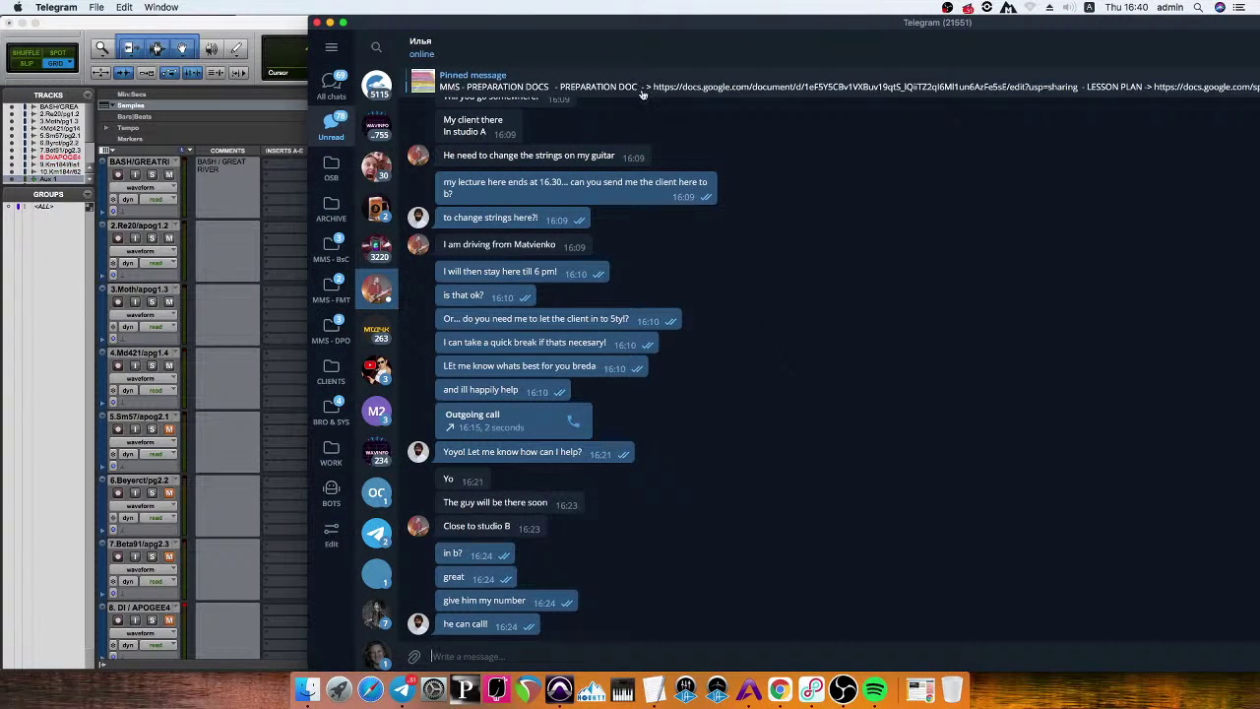
{"action": "left_click", "coordinate": [268, 36]}
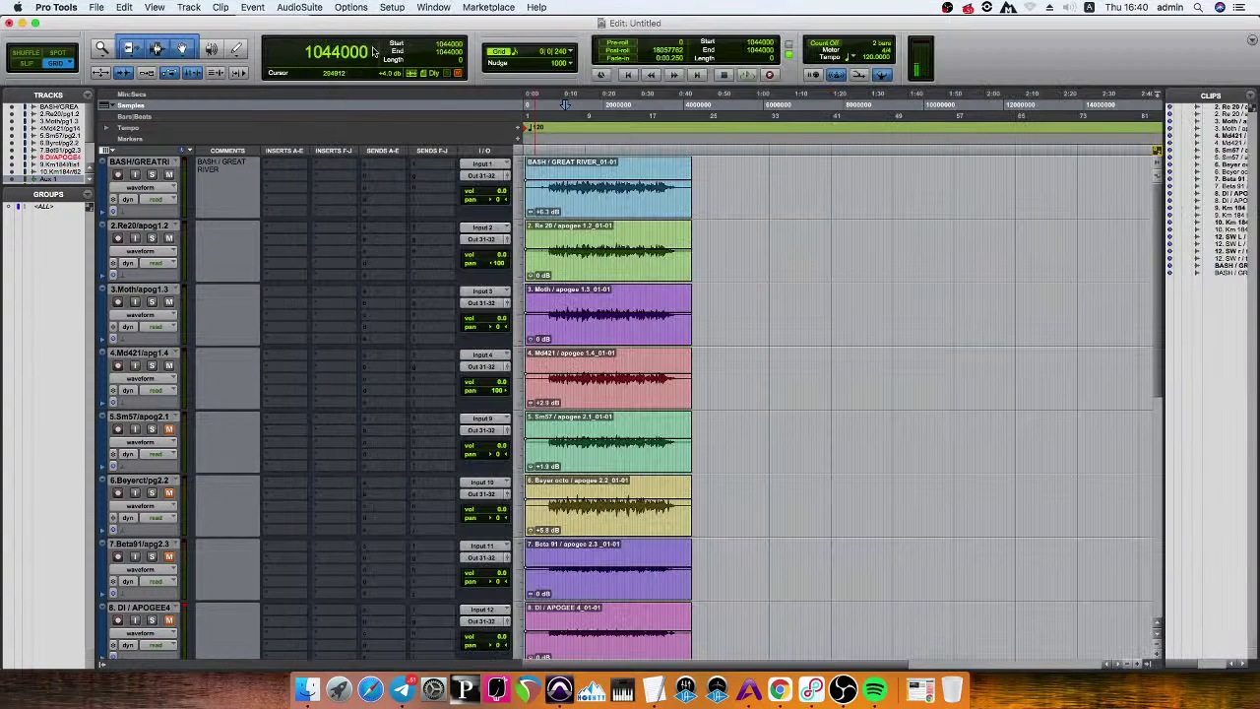
{"action": "scroll", "coordinate": [748, 369], "scroll_direction": "down", "scroll_amount": 10}
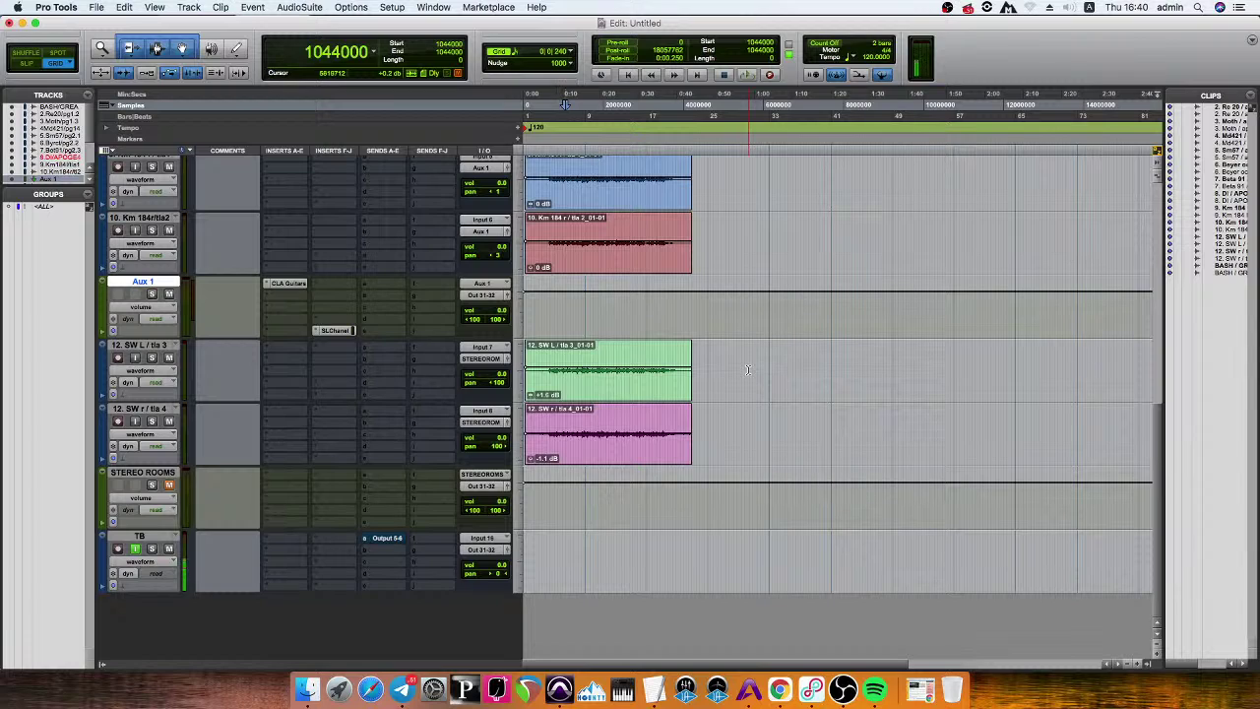
Save the current session.
{"action": "left_click", "coordinate": [56, 7]}
{"action": "mouse_move", "coordinate": [96, 7]}
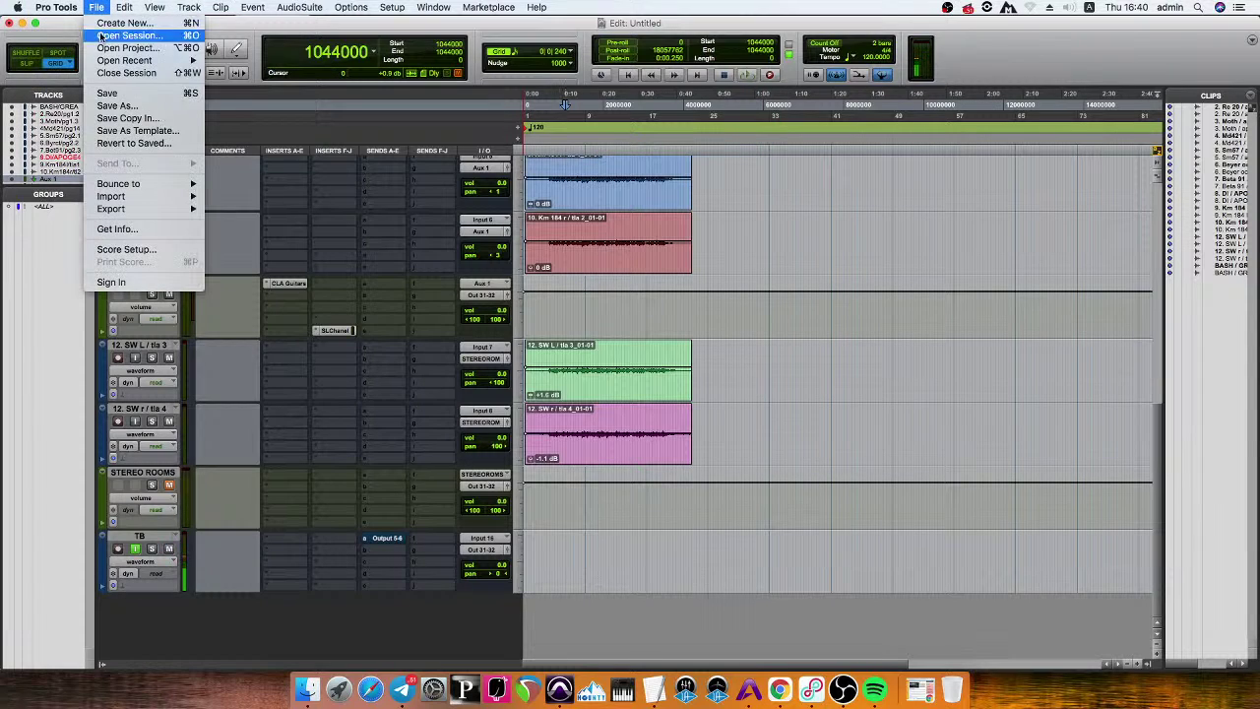
{"action": "left_click", "coordinate": [106, 92]}
Open the Bsc MCT - MIC SHOOTOUT 1 session from disk.
{"action": "left_click", "coordinate": [98, 7]}
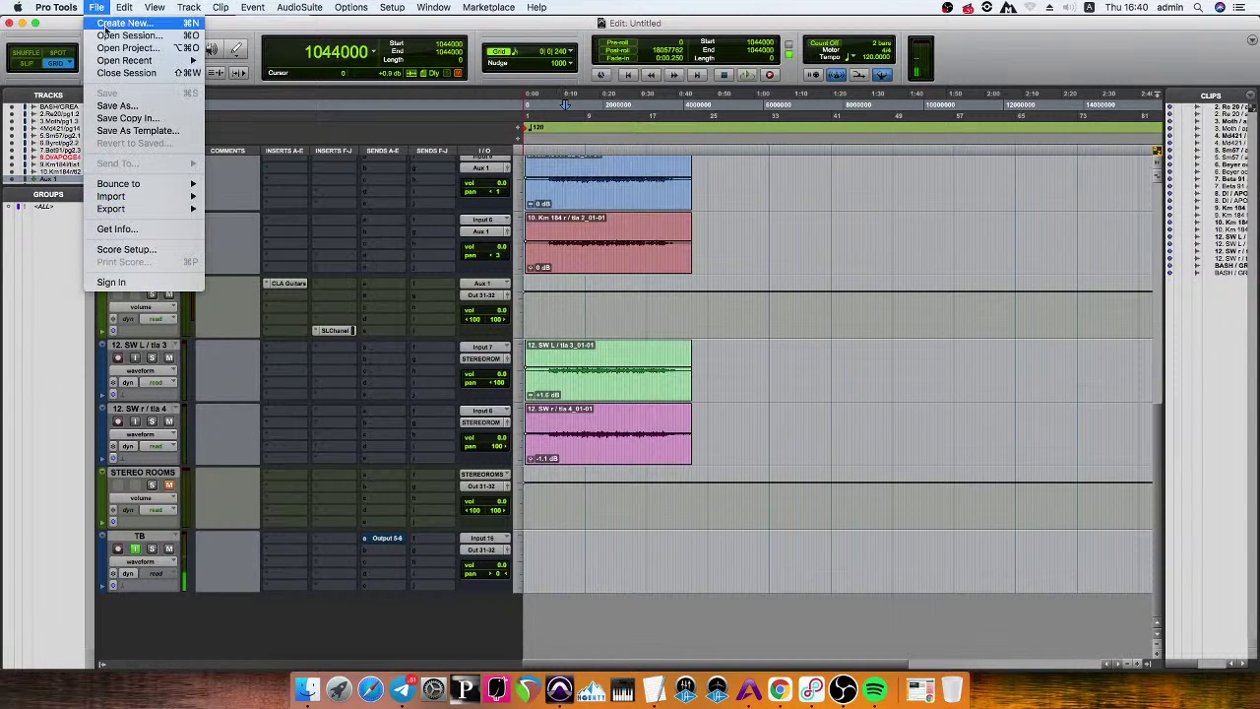
{"action": "left_click", "coordinate": [126, 48]}
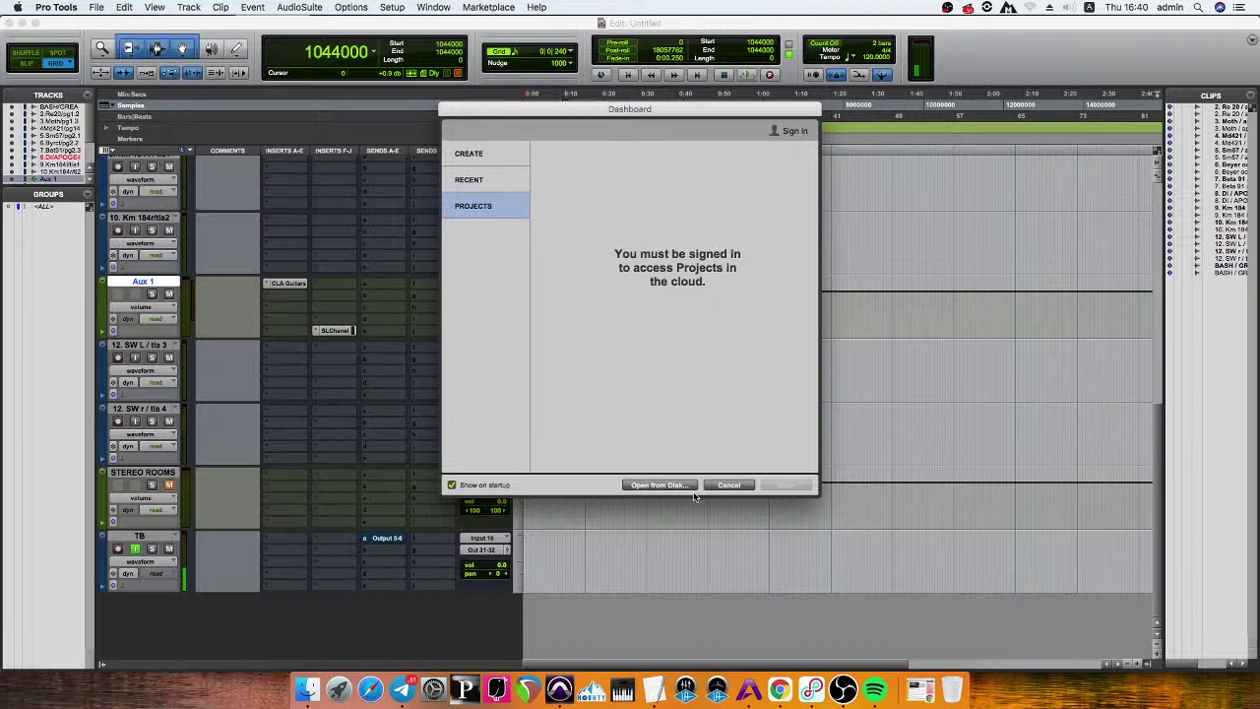
{"action": "left_click", "coordinate": [663, 486]}
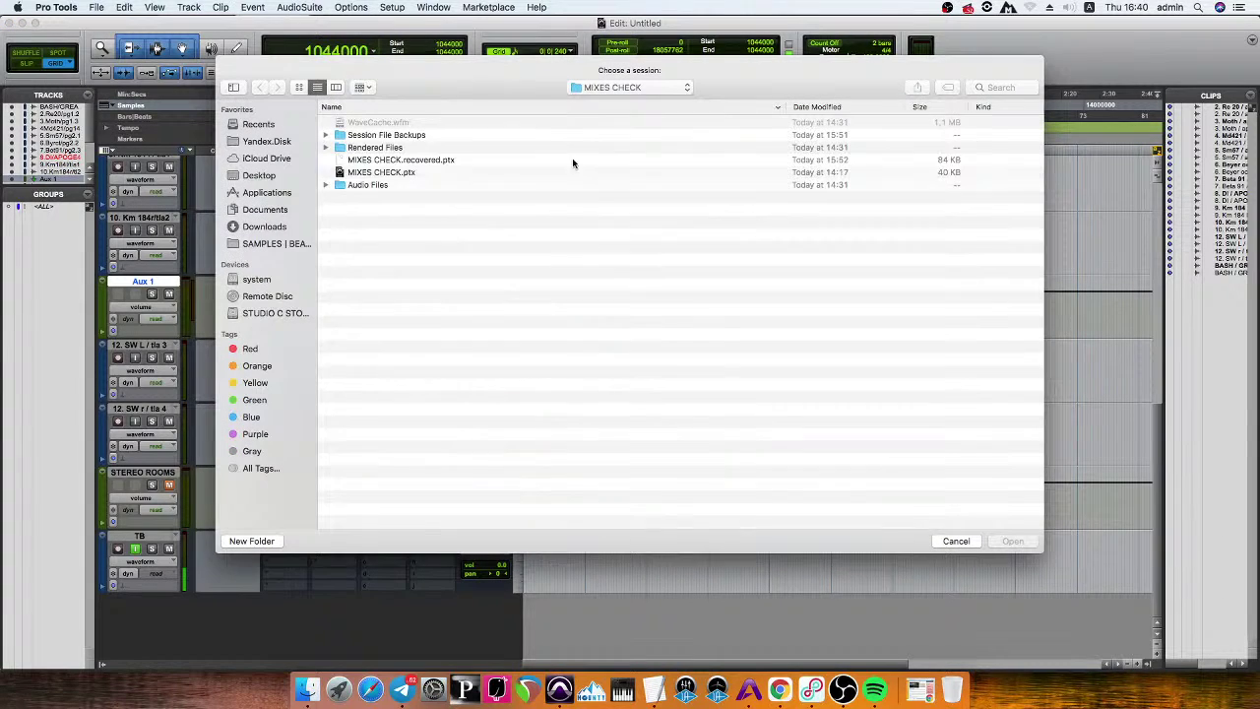
{"action": "left_click", "coordinate": [601, 88]}
{"action": "left_click", "coordinate": [598, 101]}
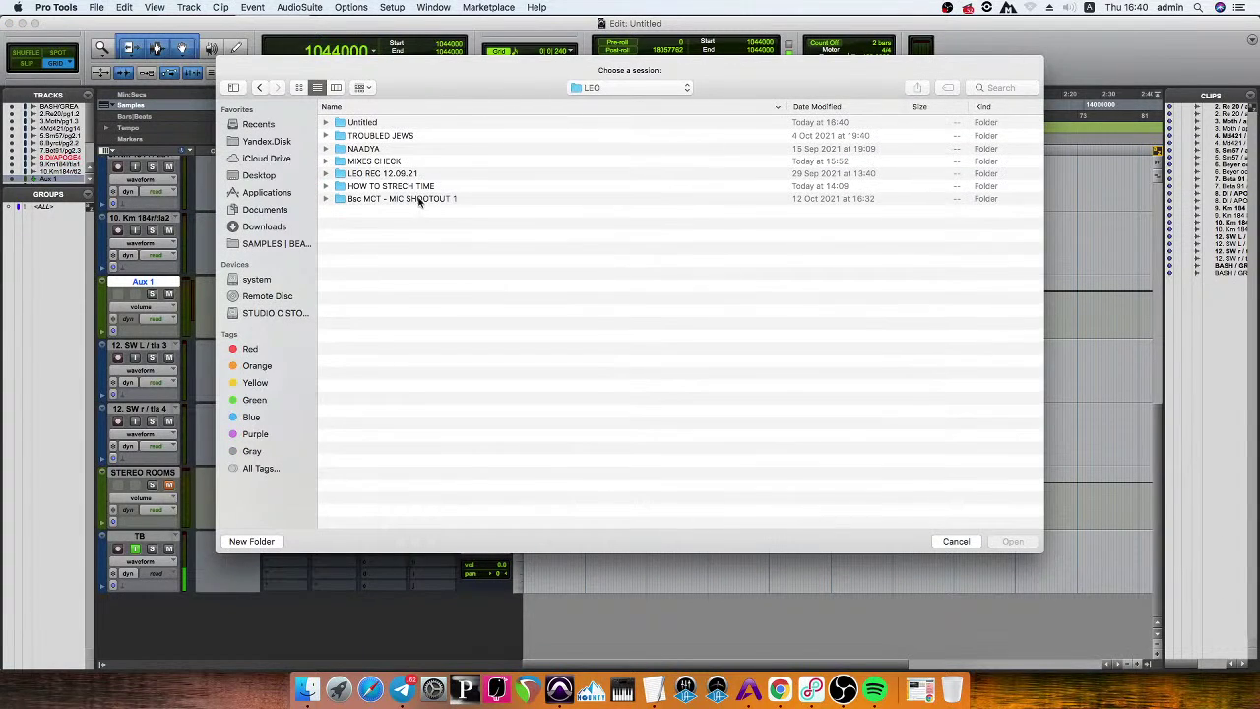
{"action": "left_click", "coordinate": [420, 199]}
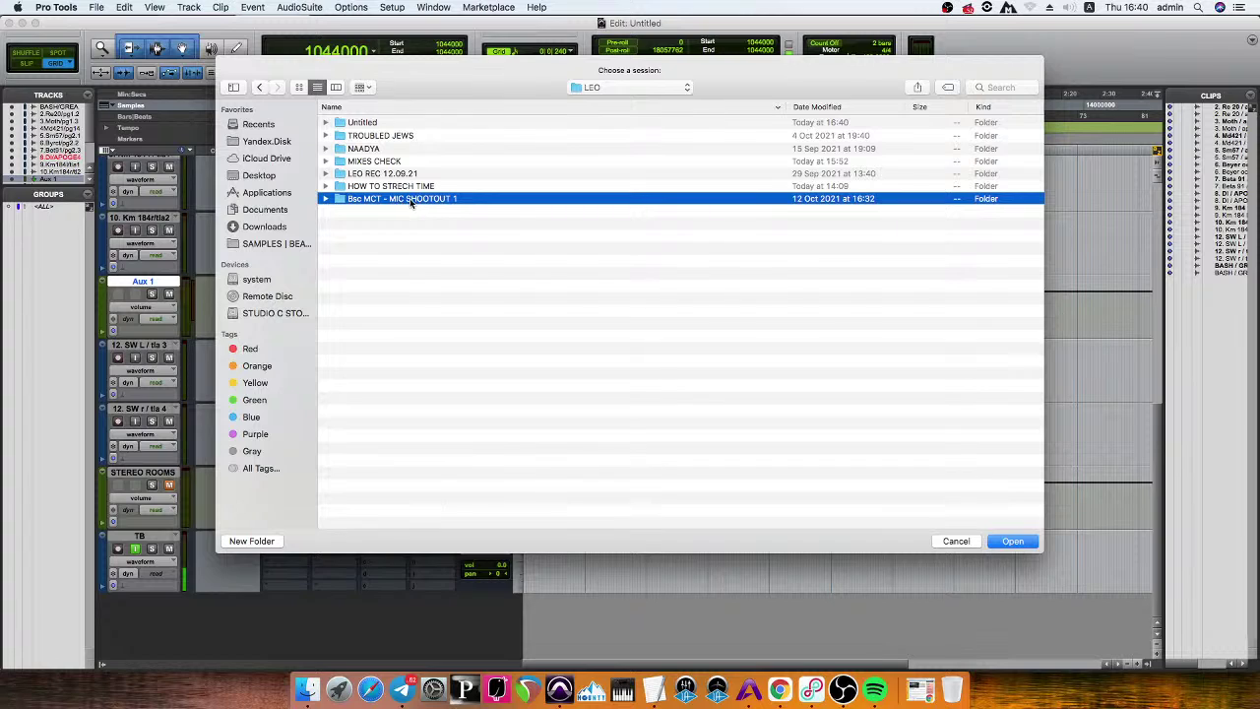
{"action": "double_click", "coordinate": [412, 201]}
{"action": "double_click", "coordinate": [379, 147]}
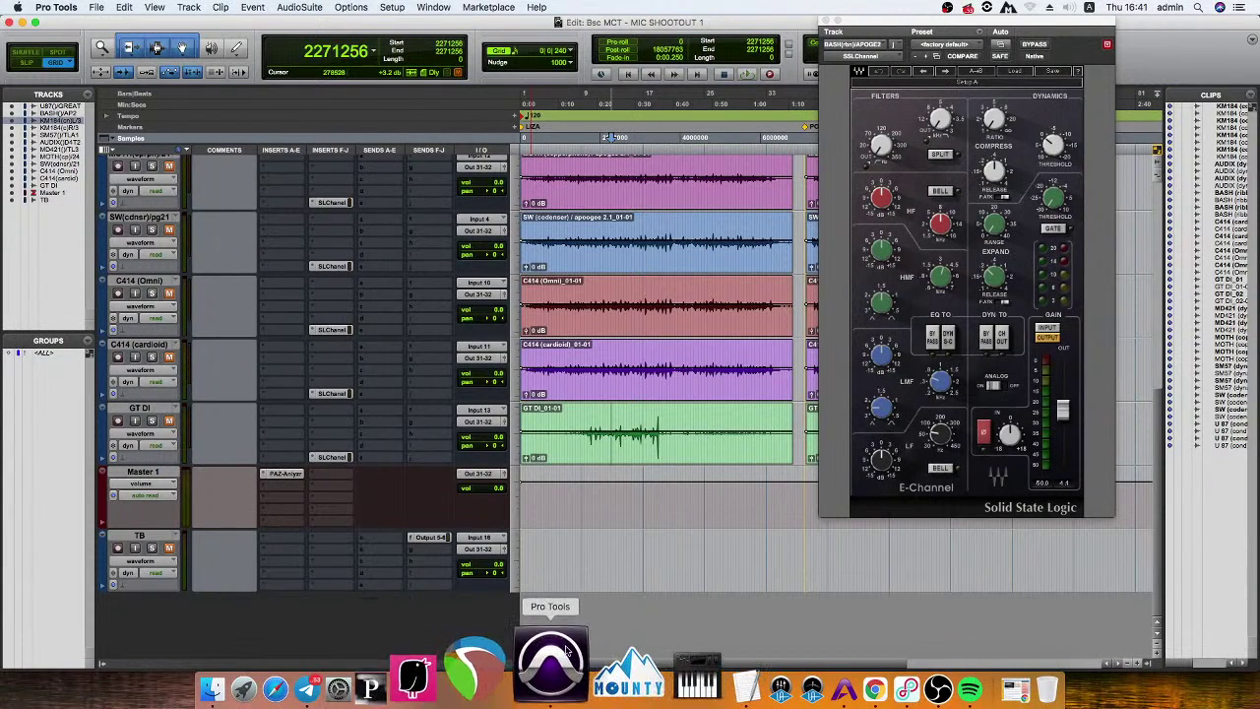
Place the playback start at sample 1212000 on the U87 clip and play a short passage.
{"action": "left_click", "coordinate": [621, 392]}
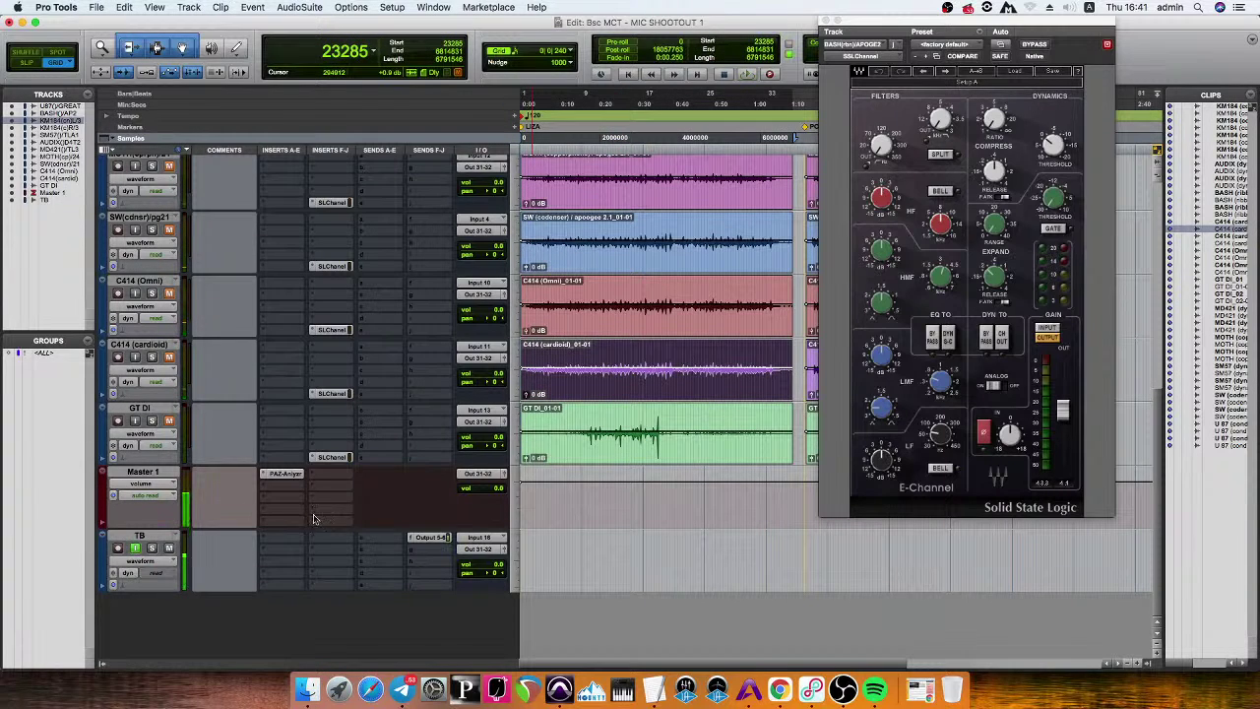
{"action": "scroll", "coordinate": [696, 445], "scroll_direction": "up", "scroll_amount": 6}
{"action": "scroll", "coordinate": [696, 445], "scroll_direction": "up", "scroll_amount": 2}
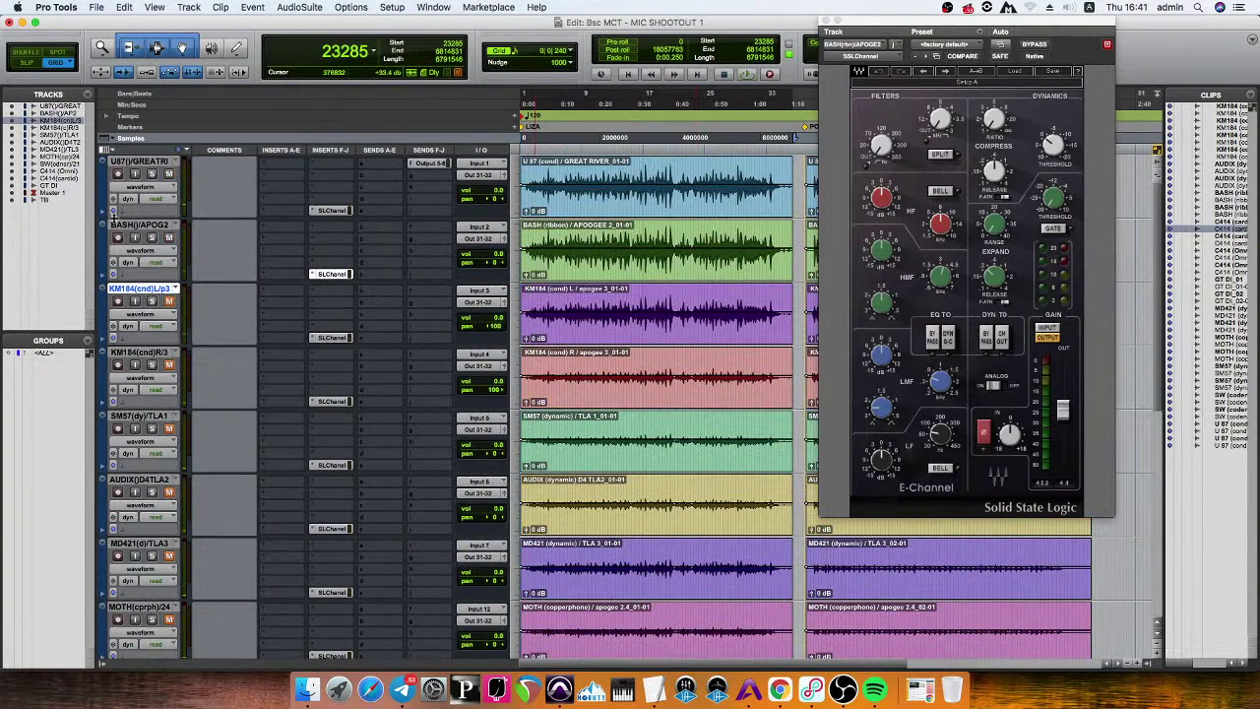
{"action": "key", "text": "space"}
{"action": "left_click", "coordinate": [568, 165]}
{"action": "key", "text": "space"}
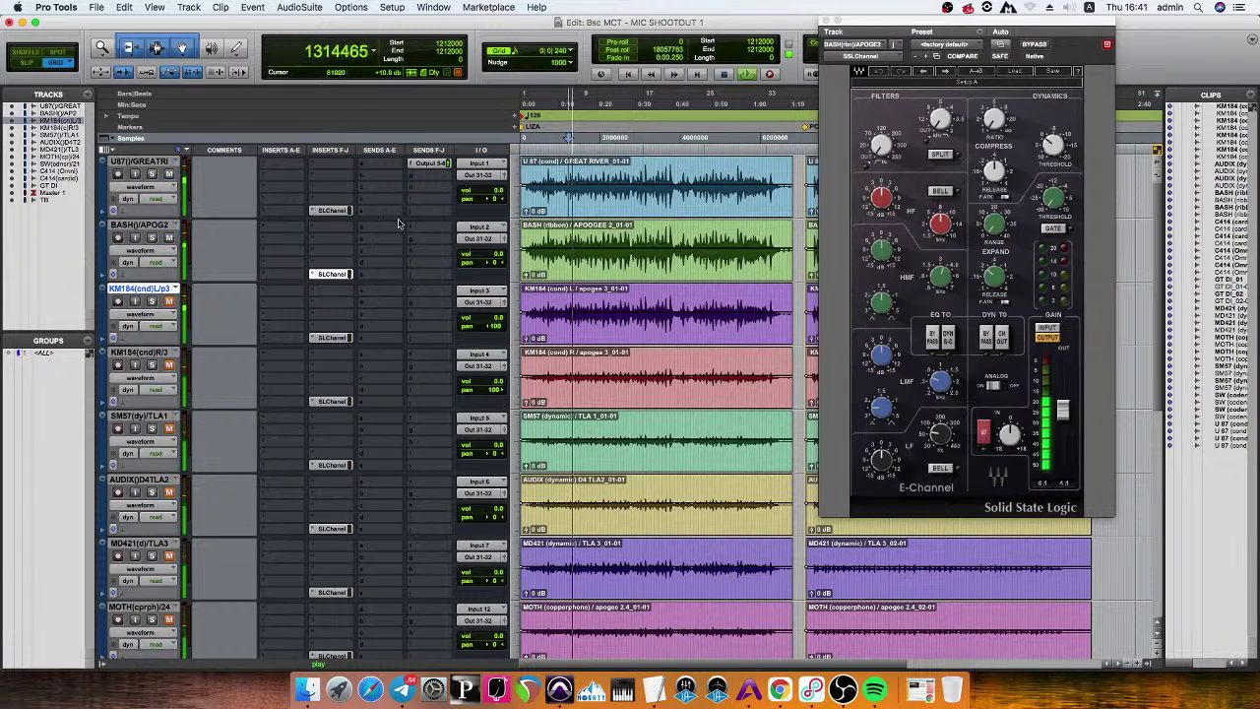
{"action": "key", "text": "space"}
Solo the U87 track, keep its name, and play it from sample 1089814.
{"action": "double_click", "coordinate": [147, 161]}
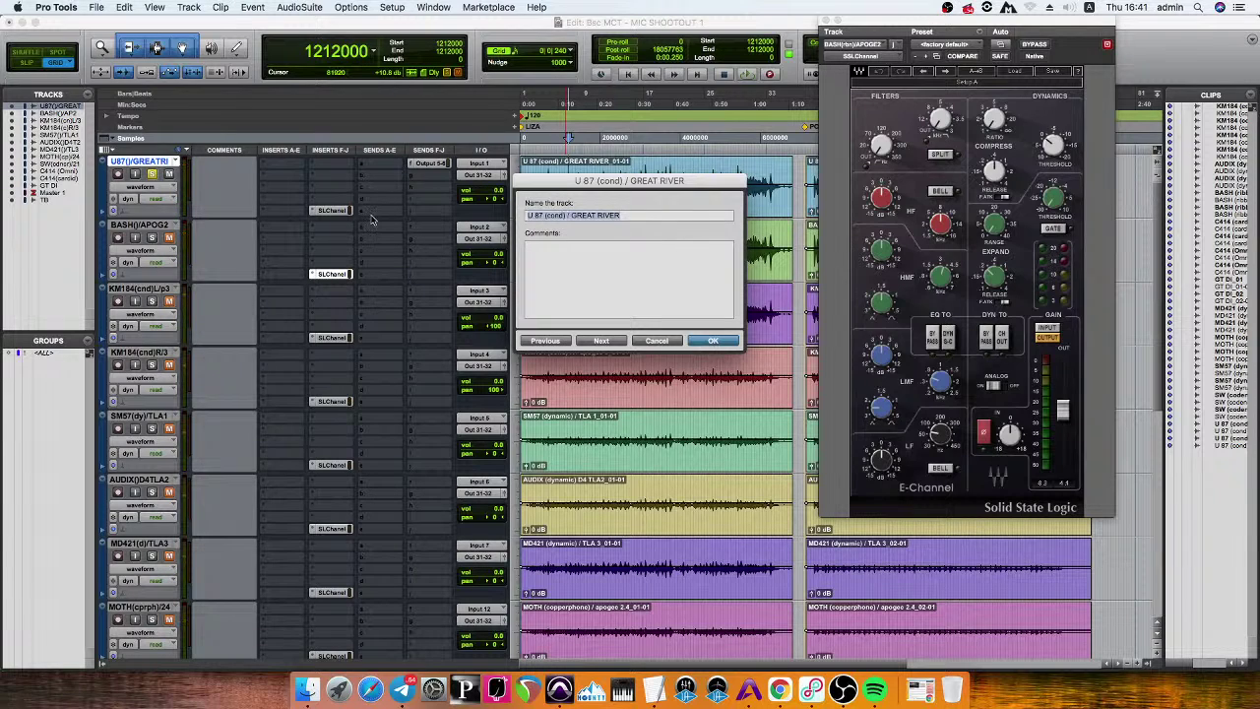
{"action": "left_click", "coordinate": [732, 341]}
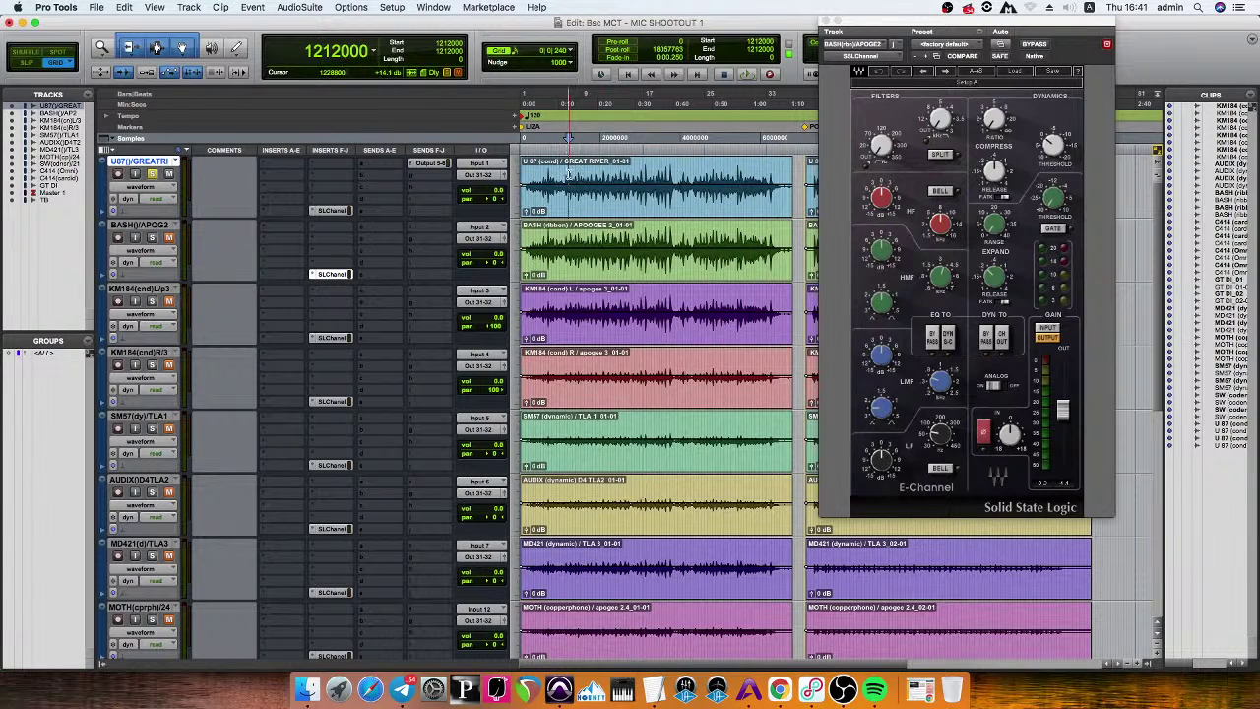
{"action": "left_click", "coordinate": [561, 175]}
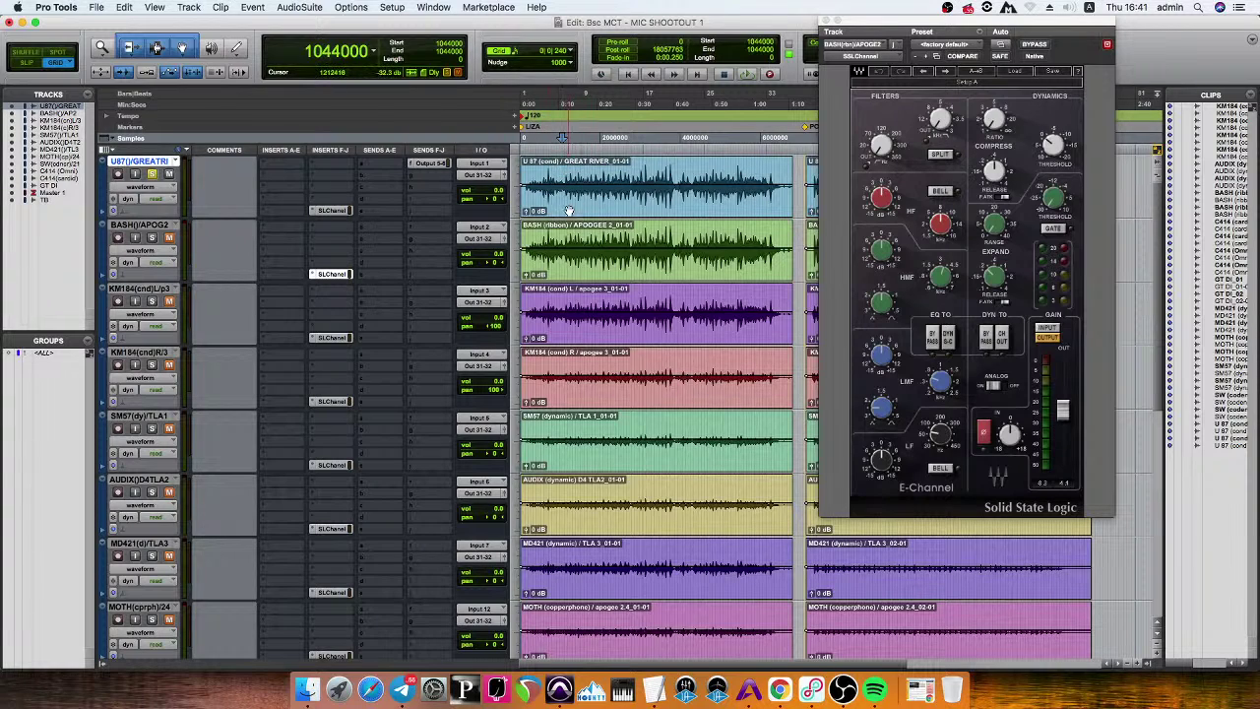
{"action": "left_click", "coordinate": [566, 170]}
{"action": "left_click", "coordinate": [563, 170]}
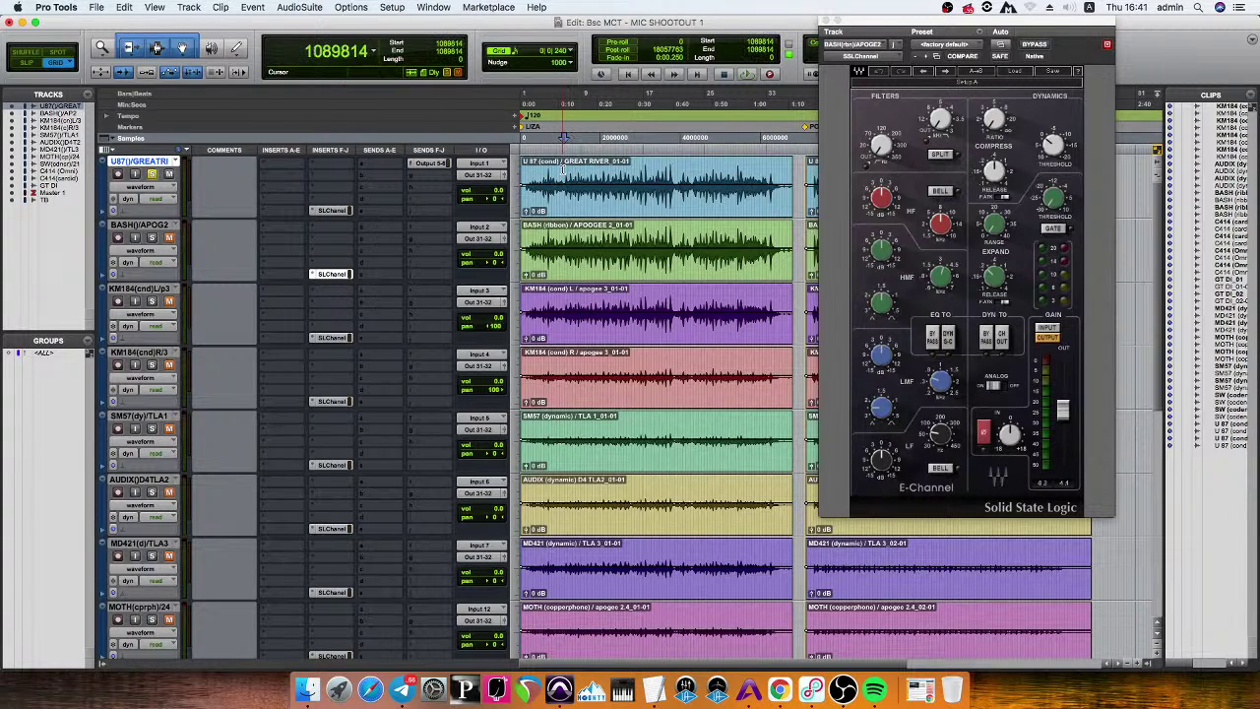
{"action": "key", "text": "space"}
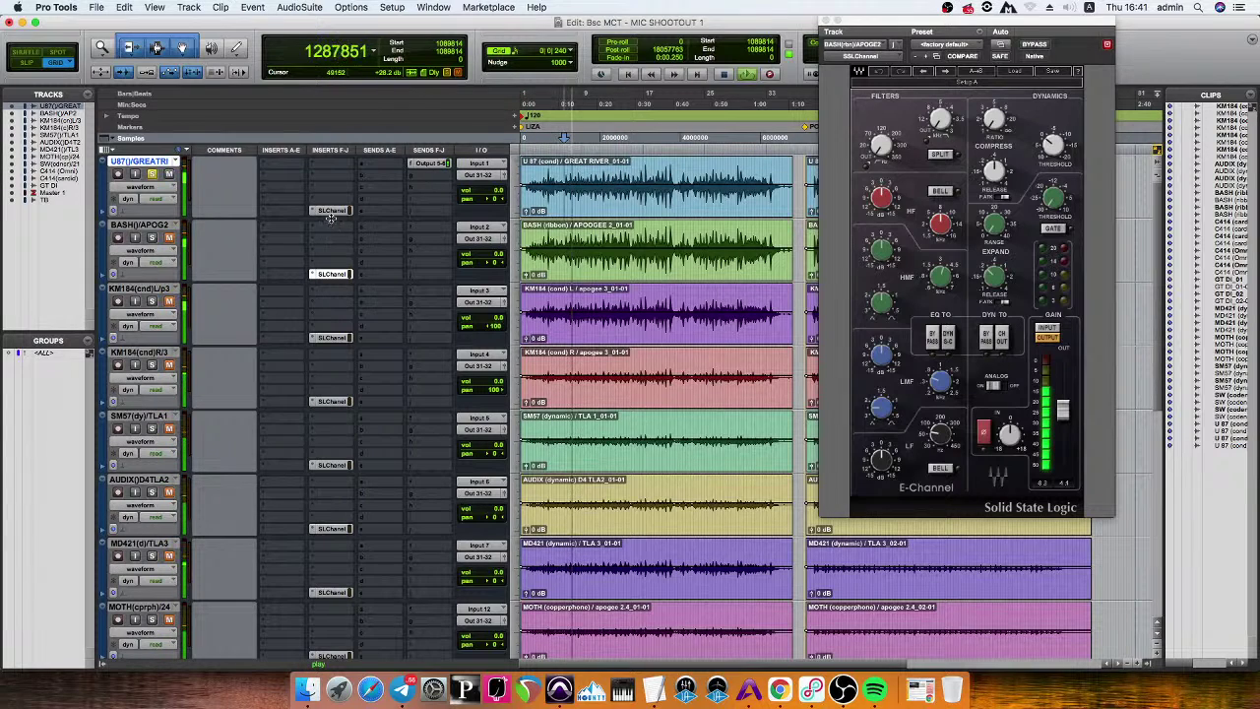
{"action": "key", "text": "space"}
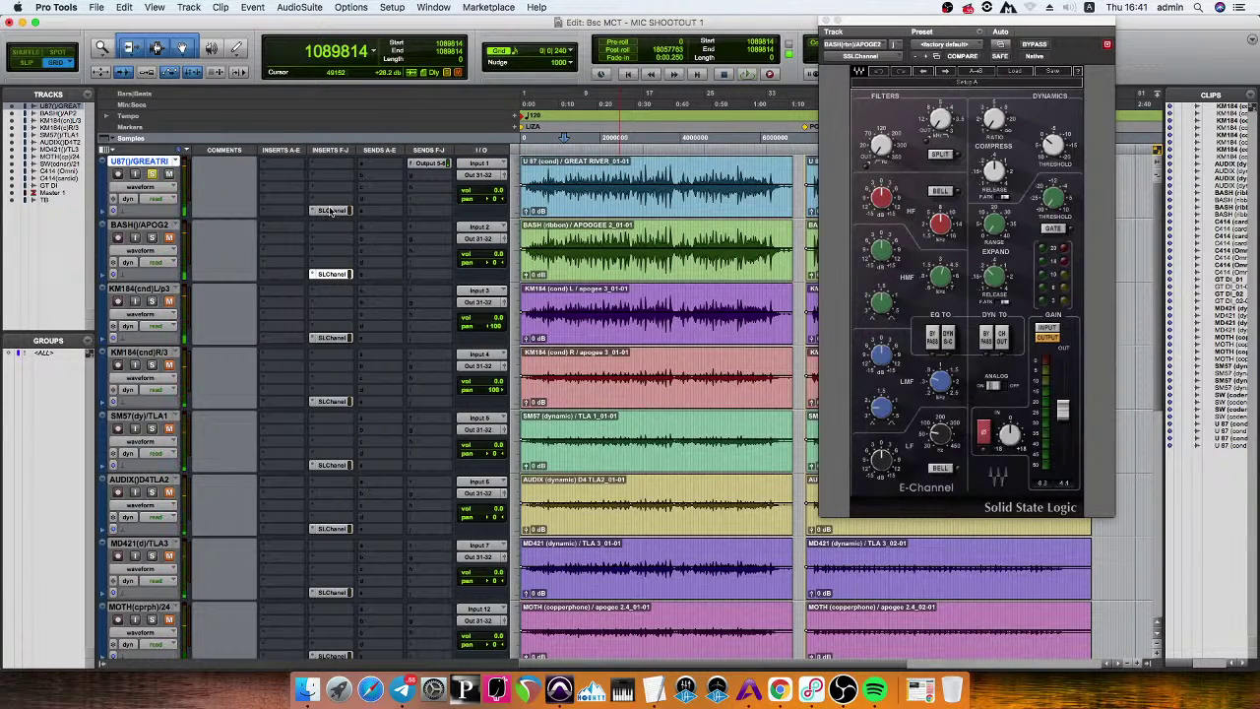
Open the SSLChannel plug-in on the U87 track and adjust its upper HMF knob, playing the passage to hear it.
{"action": "left_click", "coordinate": [333, 211]}
{"action": "key", "text": "space"}
{"action": "key", "text": "space"}
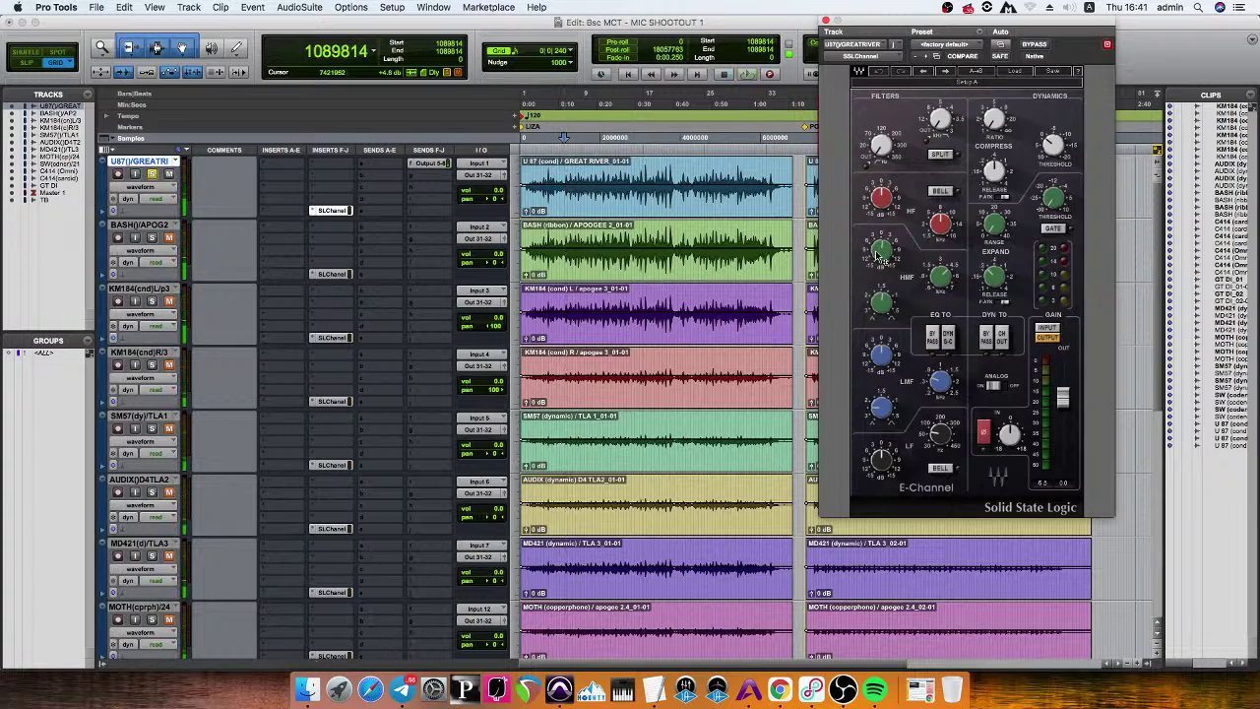
{"action": "left_click_drag", "start_coordinate": [880, 254], "coordinate": [879, 244]}
{"action": "key", "text": "space"}
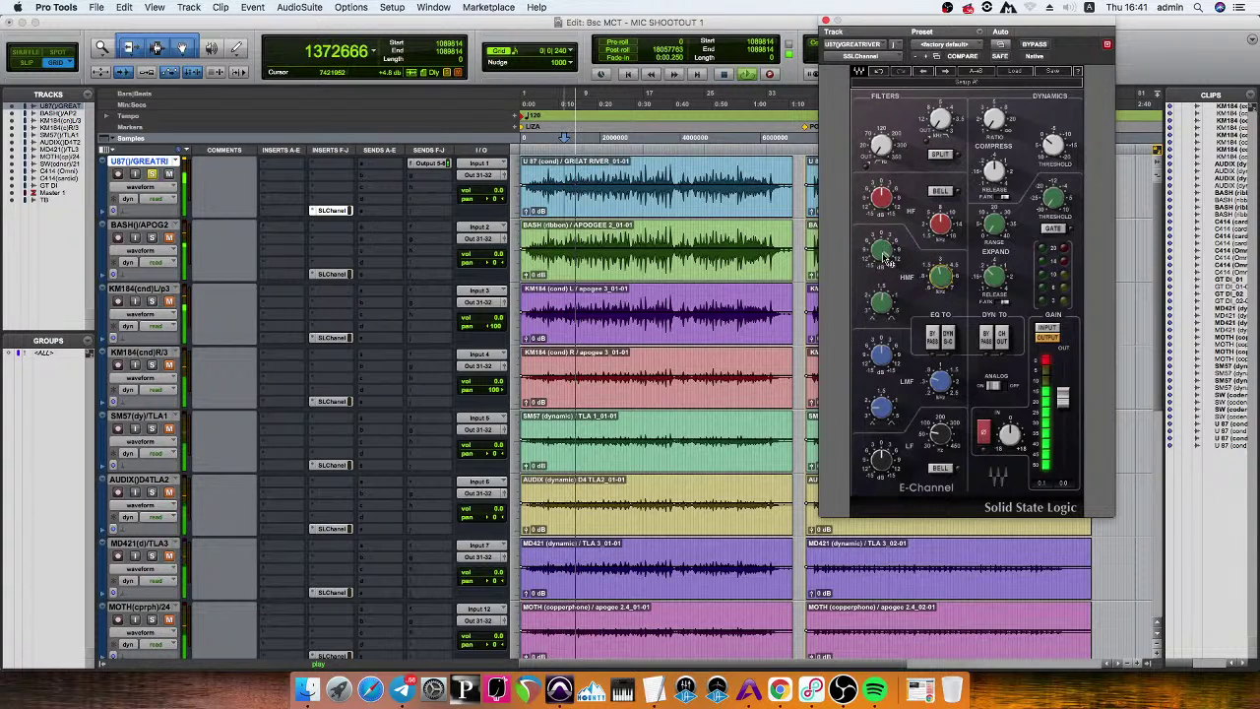
{"action": "key", "text": "space"}
Play from sample 1089814 and compare the U87, BASH and KM184 microphone tracks by ear.
{"action": "key", "text": "space"}
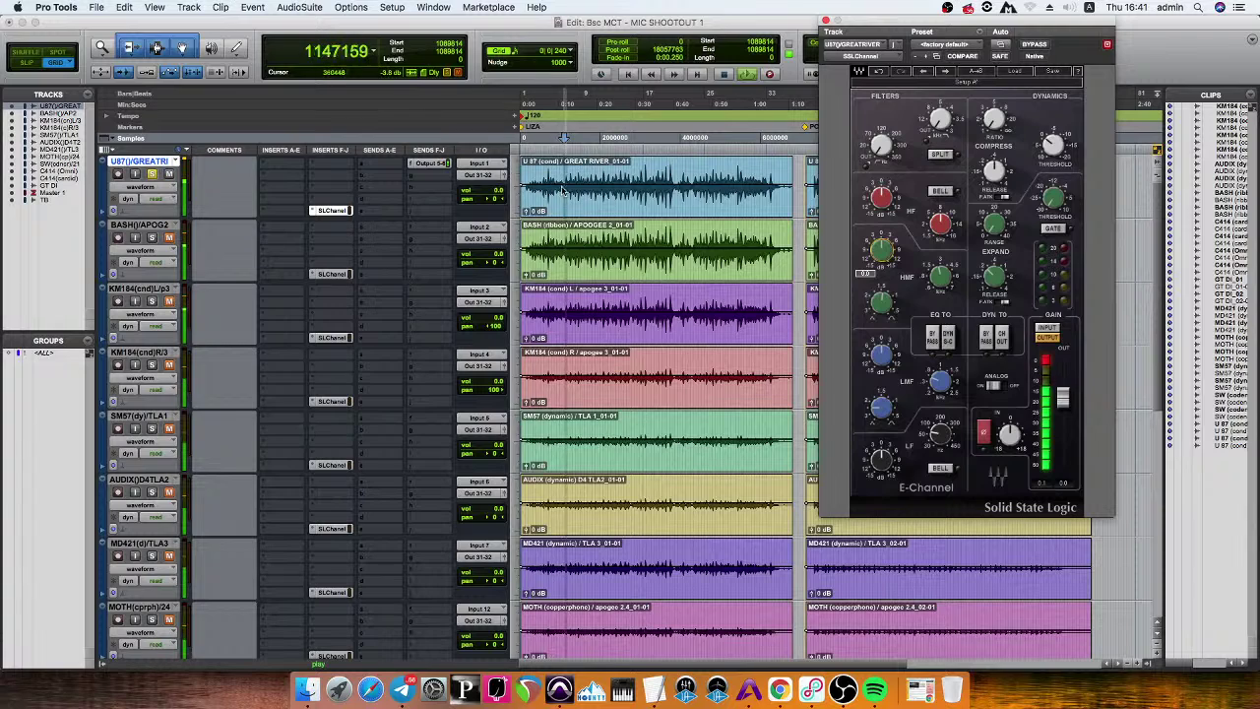
{"action": "left_click", "coordinate": [162, 231]}
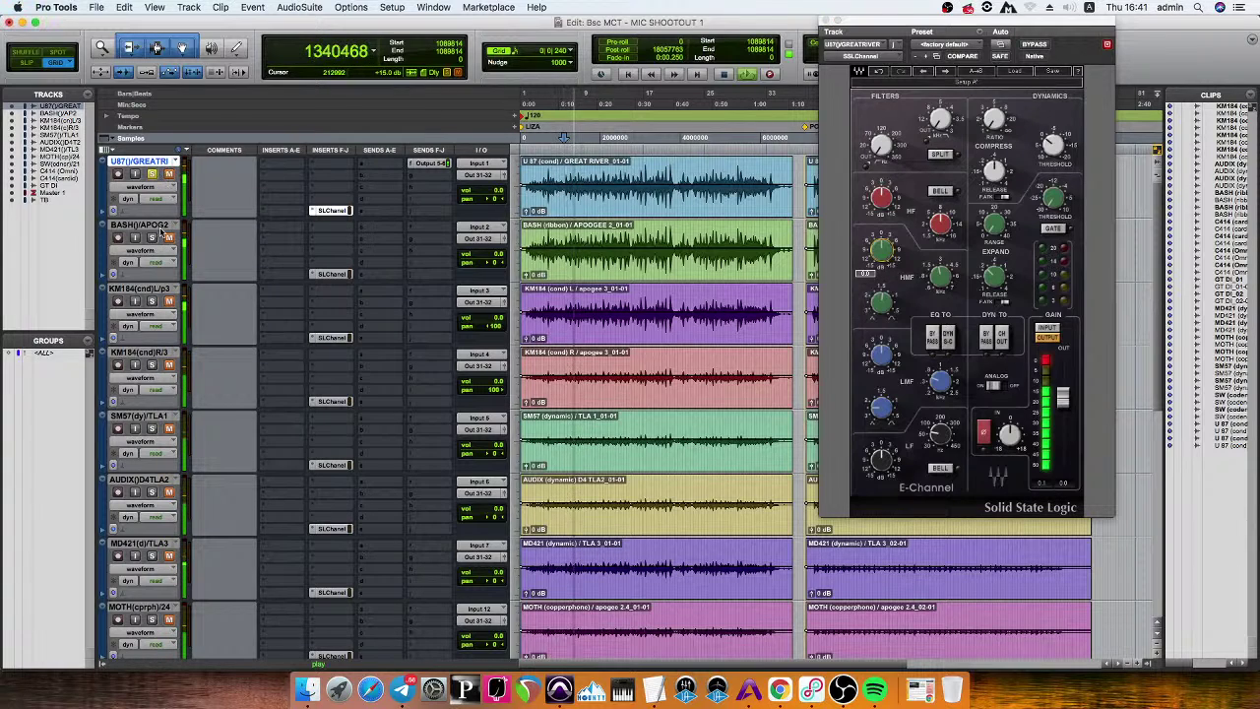
{"action": "left_click", "coordinate": [161, 226]}
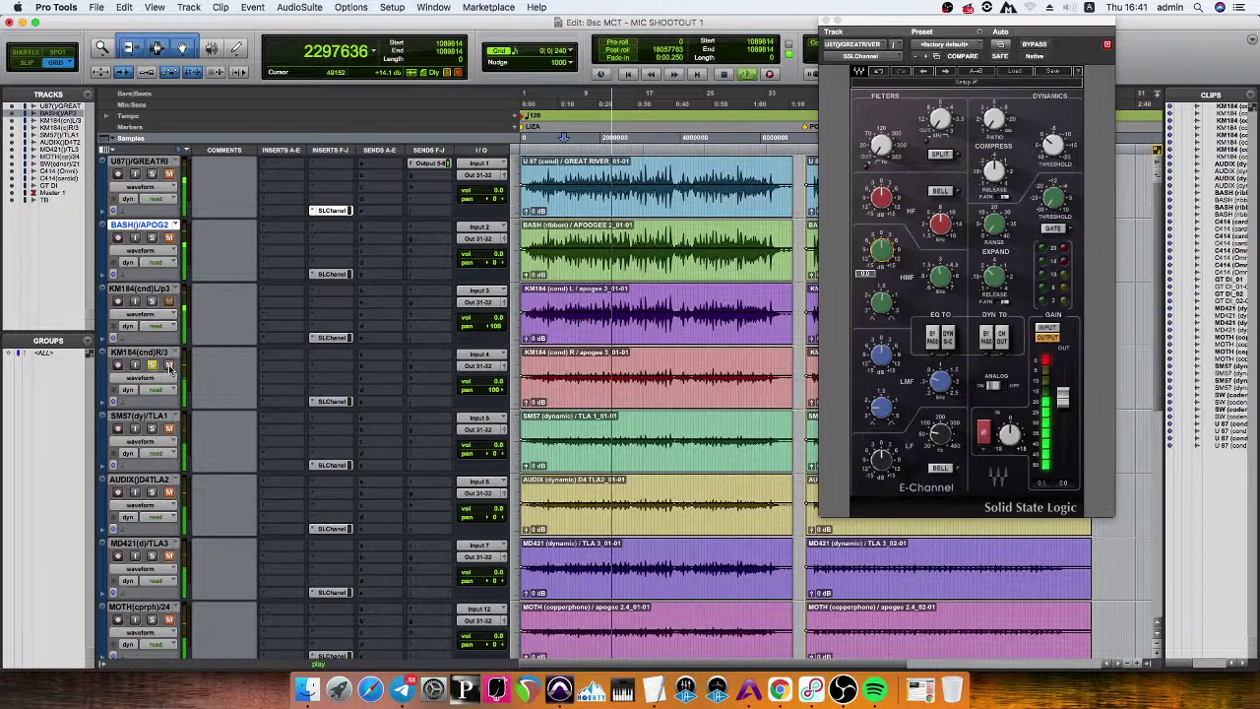
{"action": "scroll", "coordinate": [199, 306], "scroll_direction": "down", "scroll_amount": 10}
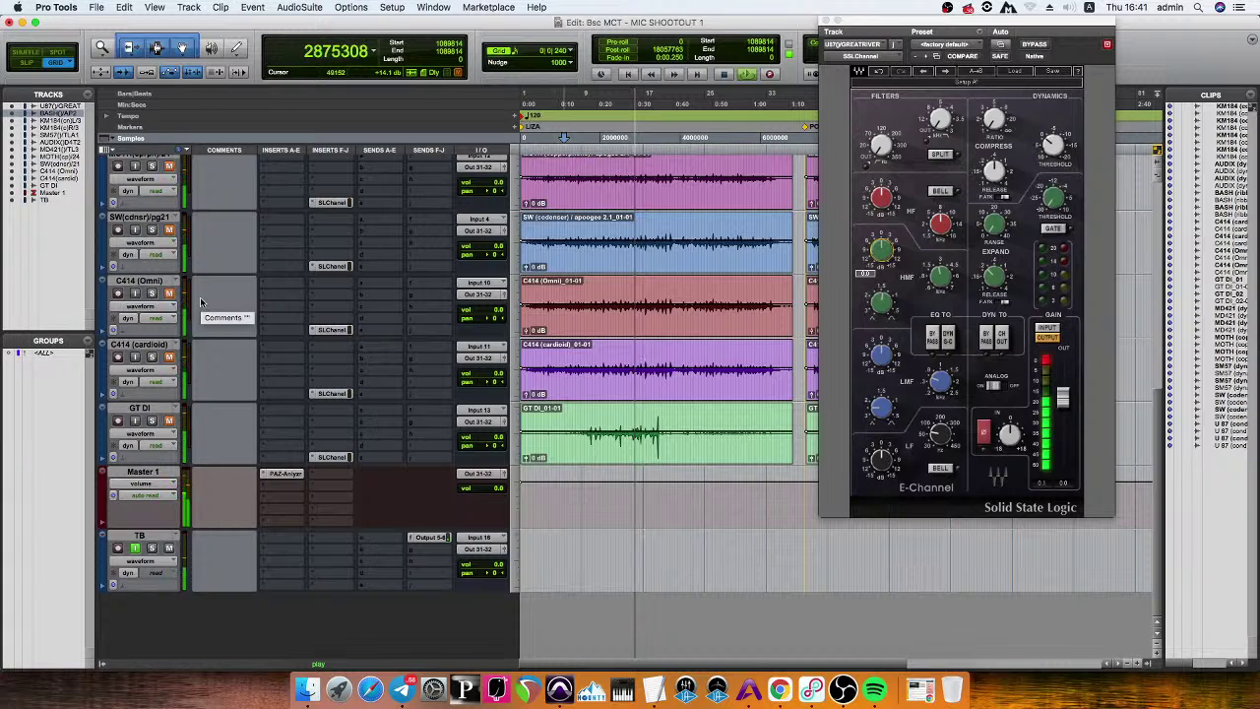
{"action": "scroll", "coordinate": [200, 302], "scroll_direction": "up", "scroll_amount": 10}
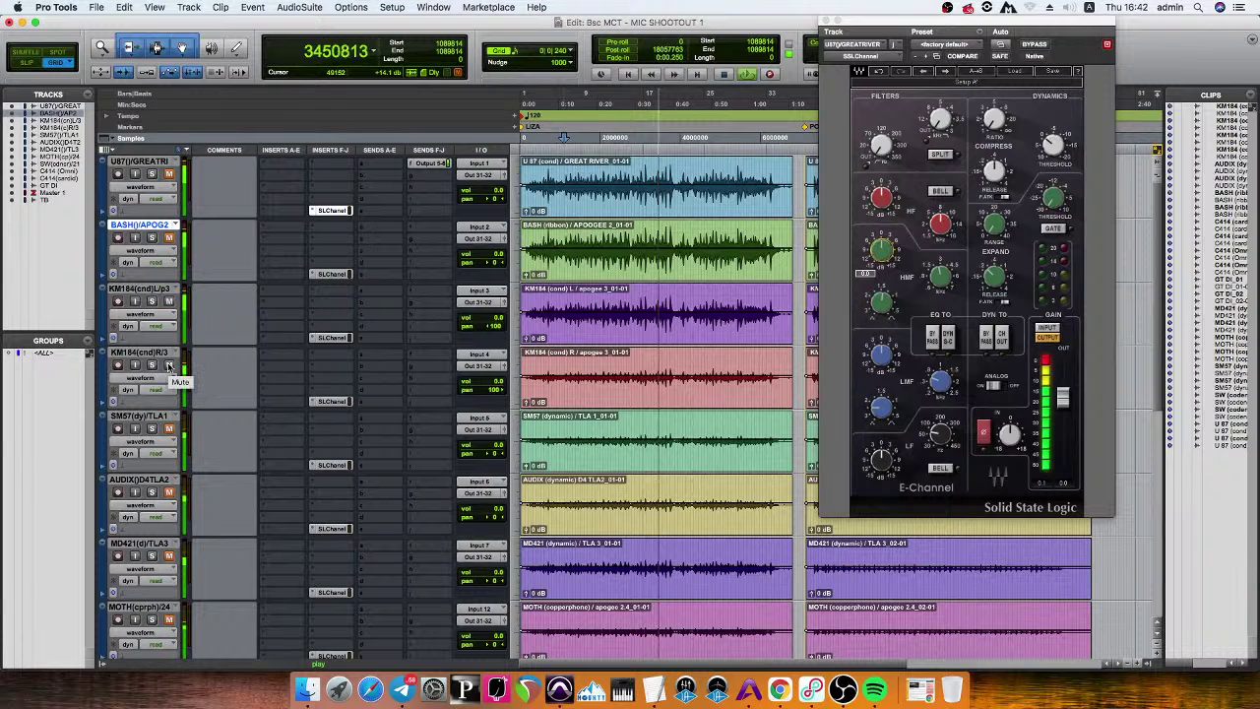
{"action": "key", "text": "space"}
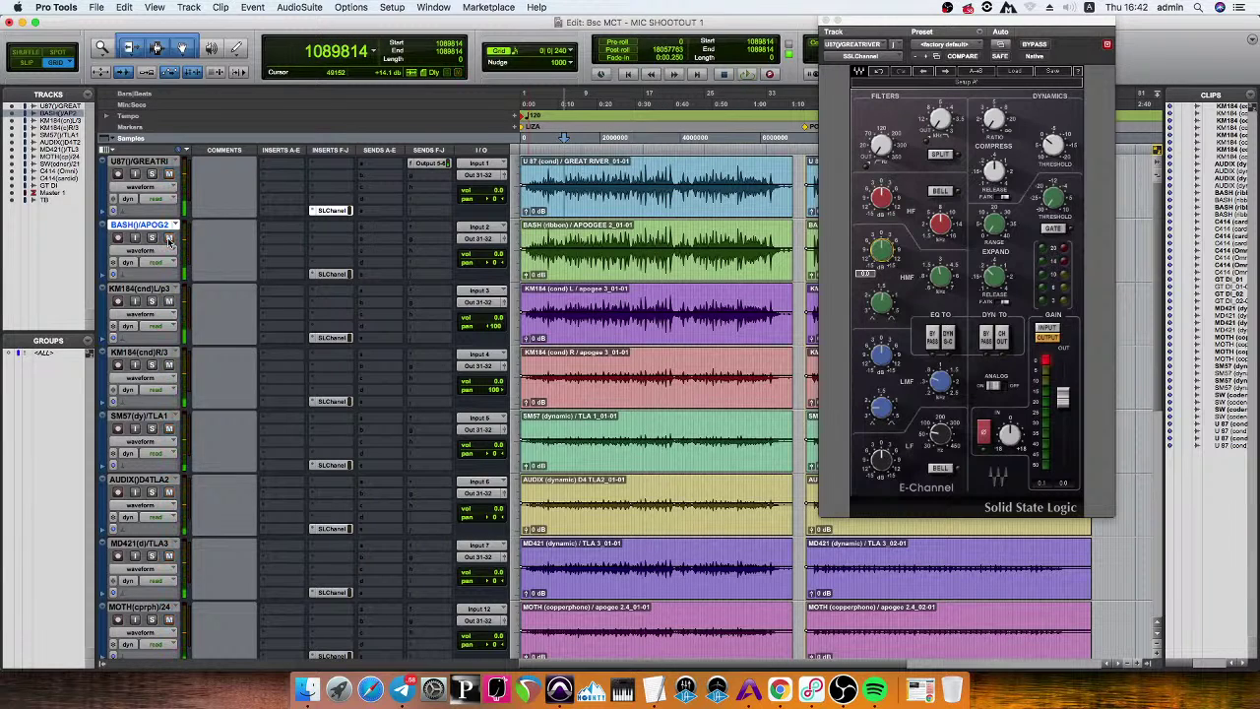
Select the U87, BASH and neighbouring microphone clips in turn and review the session's track list.
{"action": "left_click", "coordinate": [607, 217]}
{"action": "scroll", "coordinate": [604, 219], "scroll_direction": "down", "scroll_amount": 5}
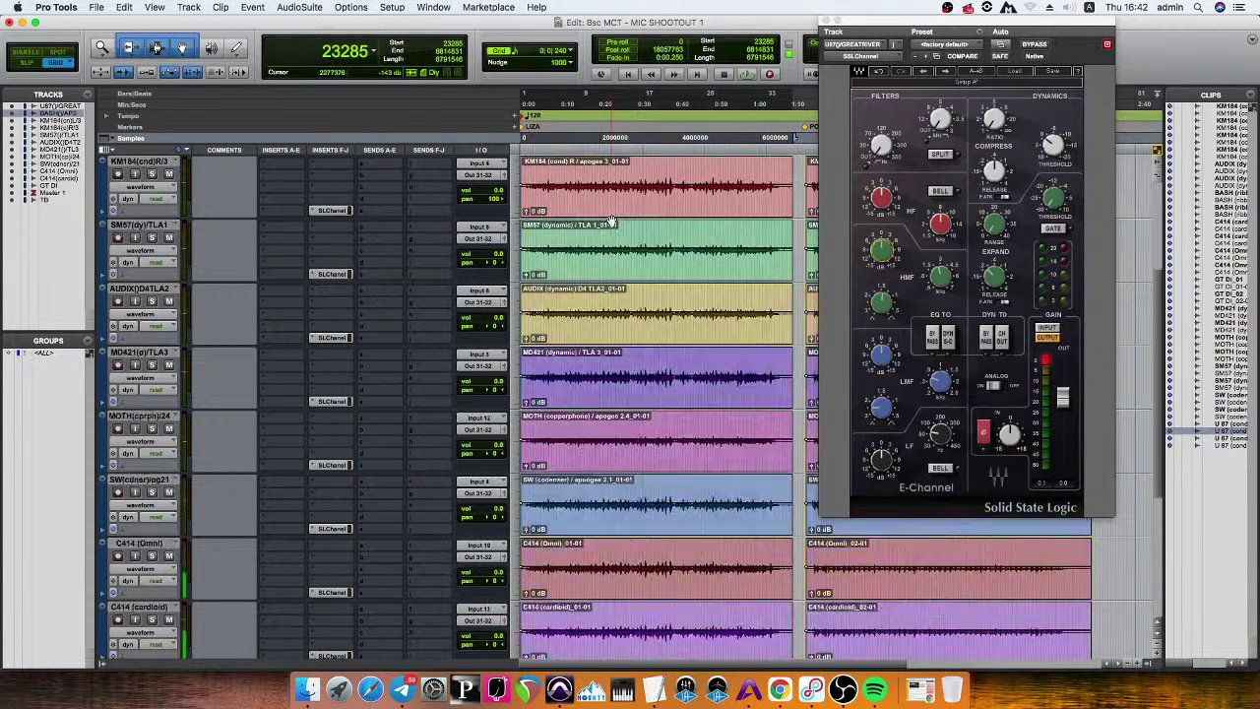
{"action": "scroll", "coordinate": [661, 341], "scroll_direction": "up", "scroll_amount": 5}
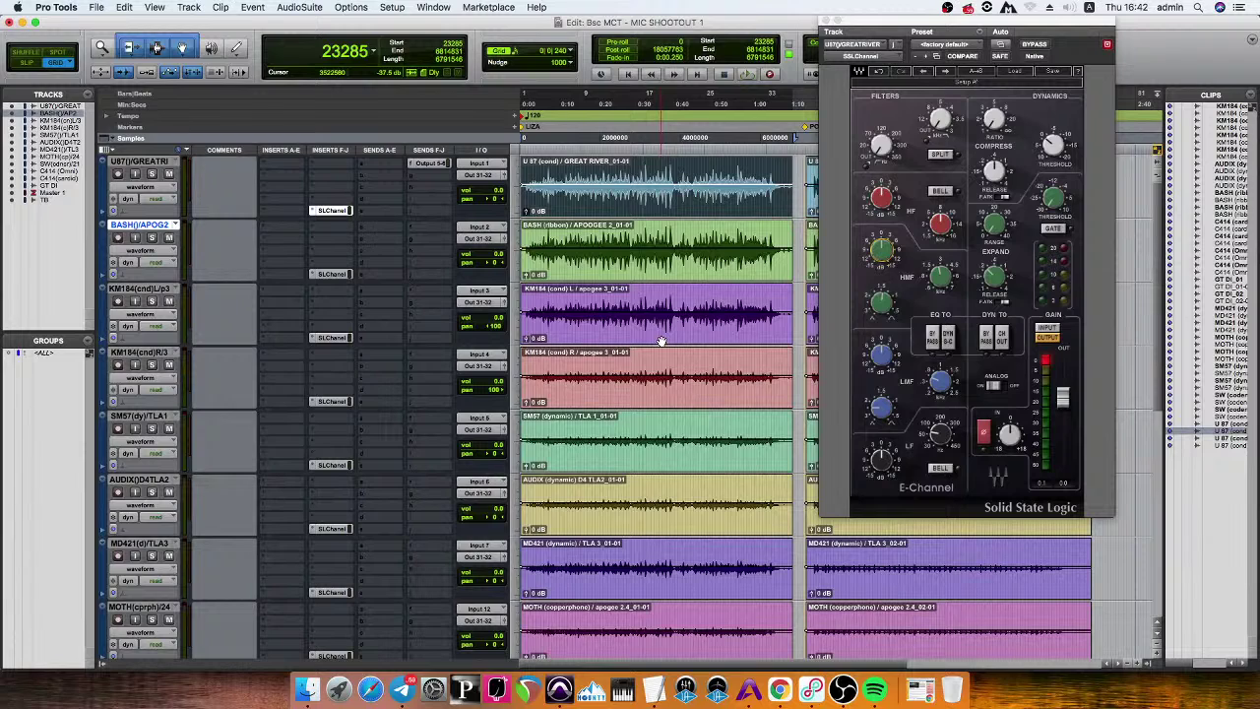
{"action": "left_click", "coordinate": [566, 400]}
{"action": "left_click", "coordinate": [610, 327]}
{"action": "left_click", "coordinate": [612, 262]}
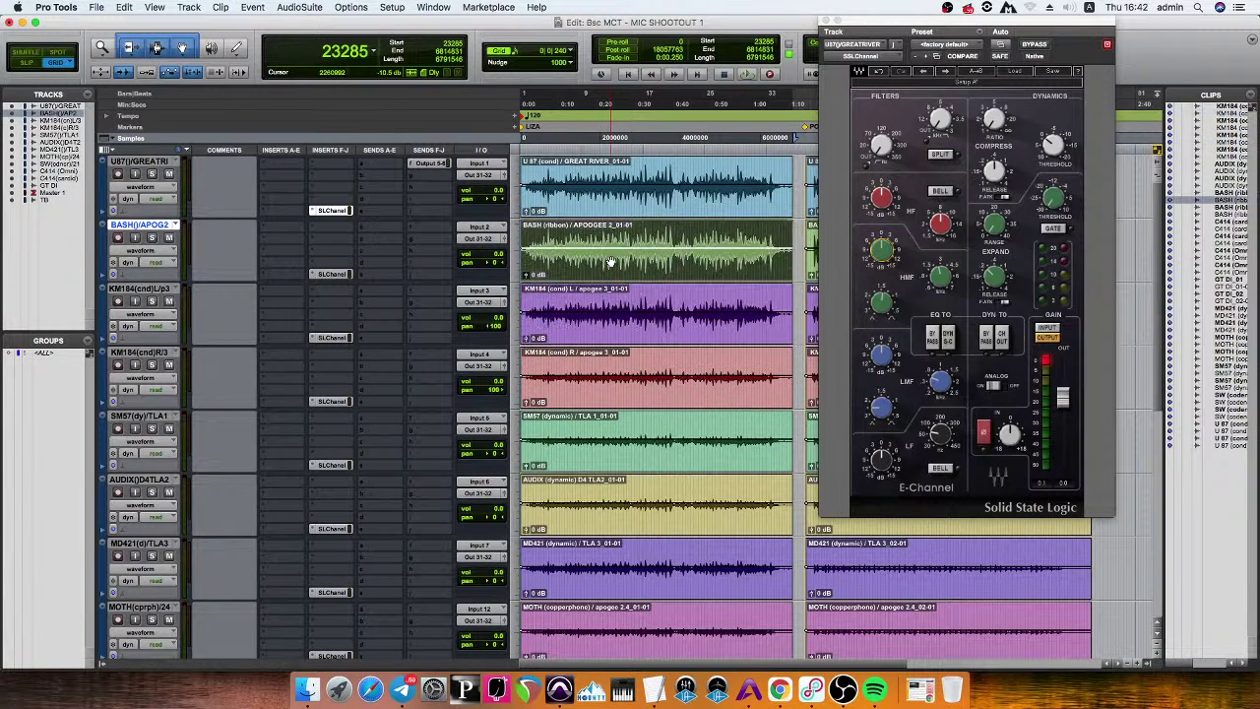
{"action": "left_click", "coordinate": [620, 197]}
{"action": "scroll", "coordinate": [630, 335], "scroll_direction": "down", "scroll_amount": 10}
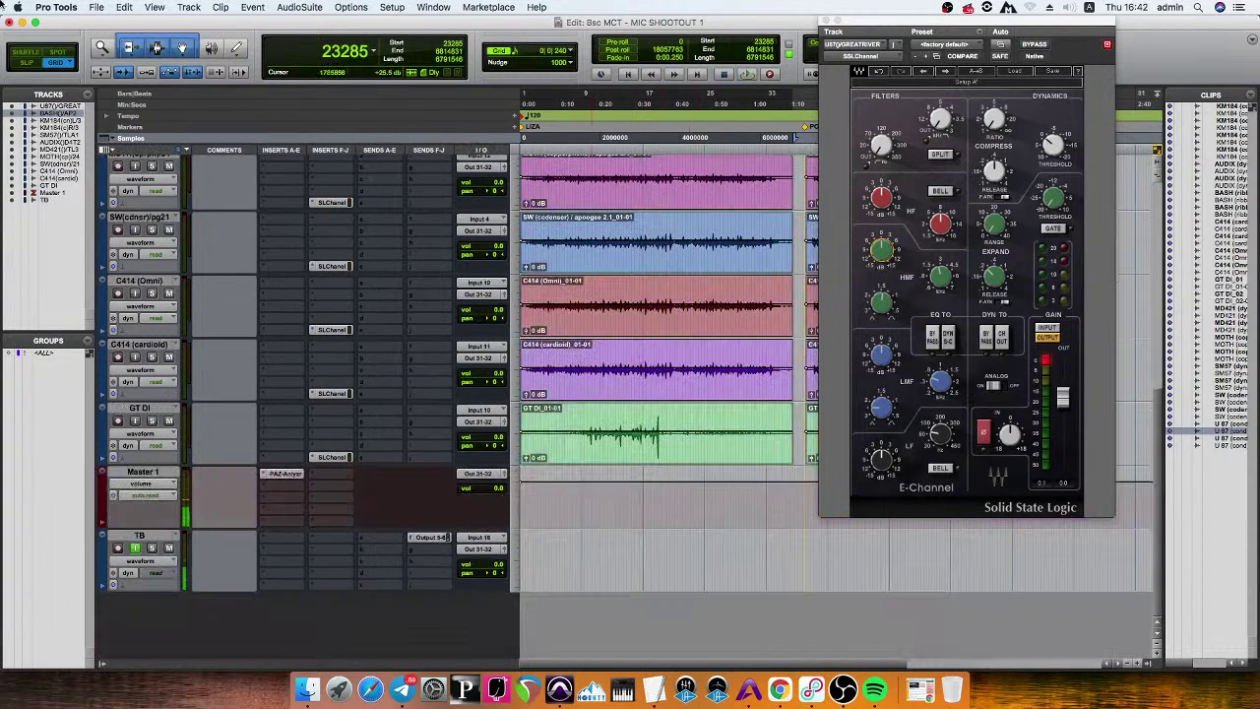
{"action": "left_click", "coordinate": [96, 7]}
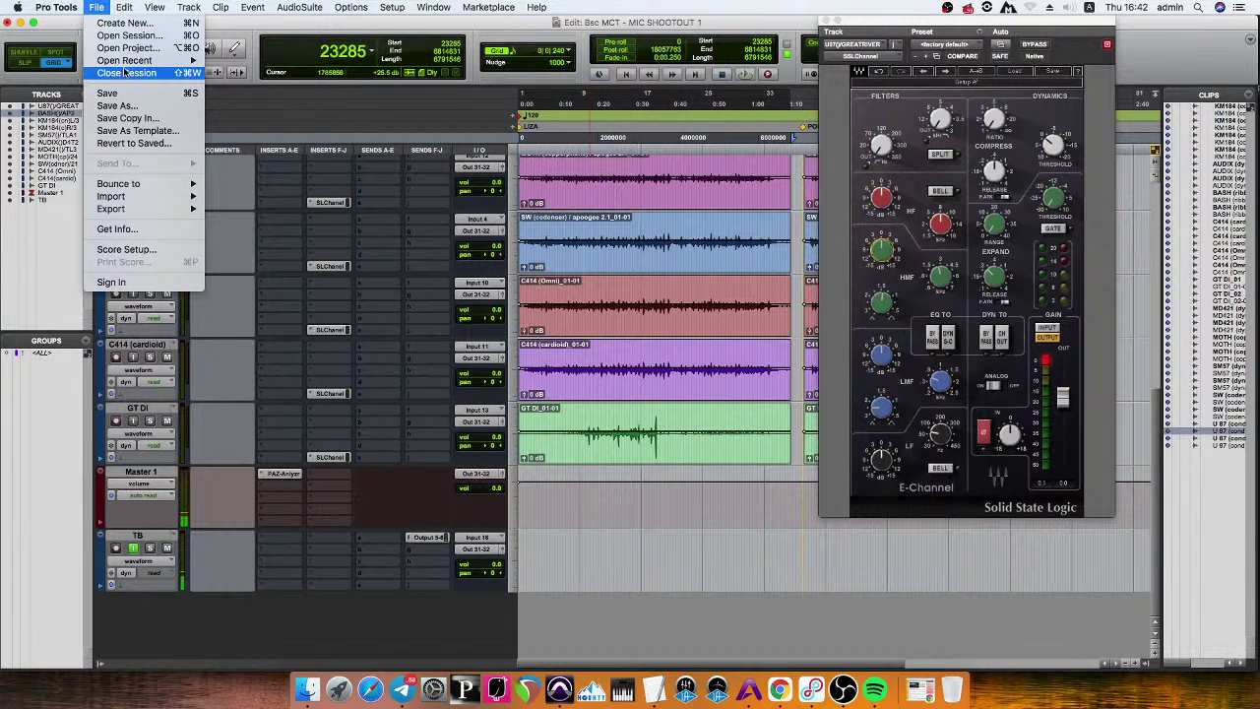
{"action": "left_click", "coordinate": [126, 73]}
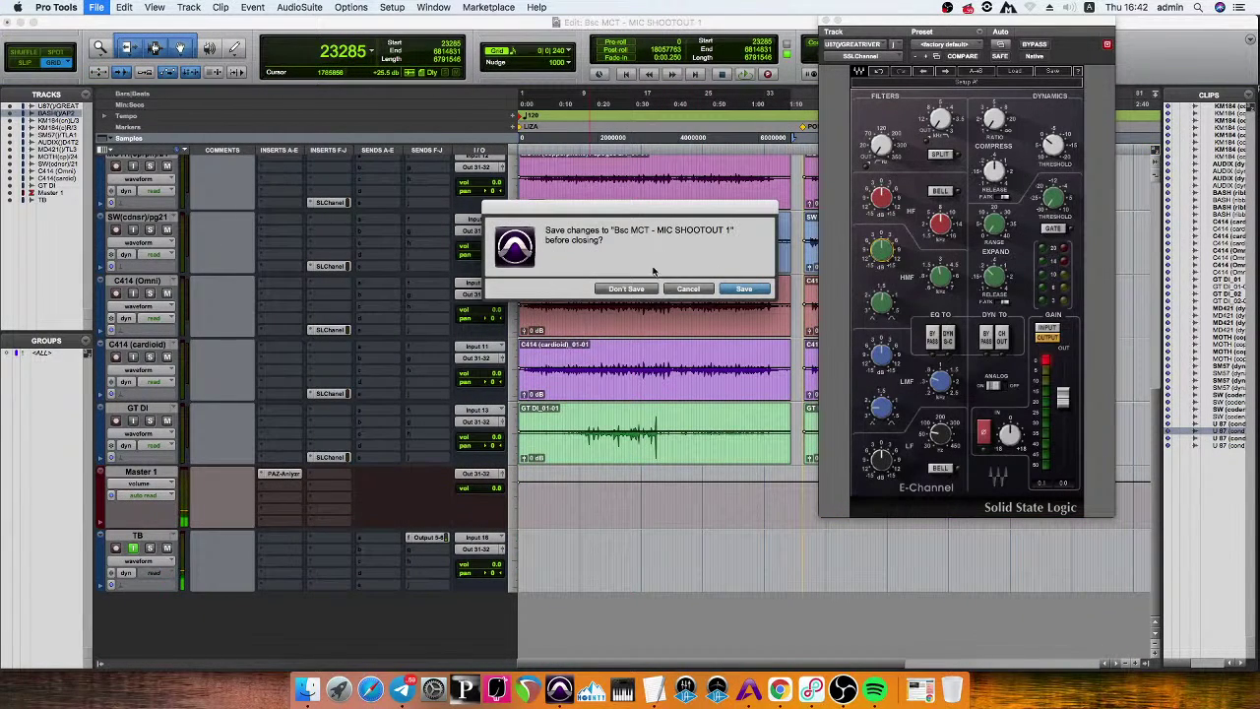
{"action": "left_click", "coordinate": [688, 288]}
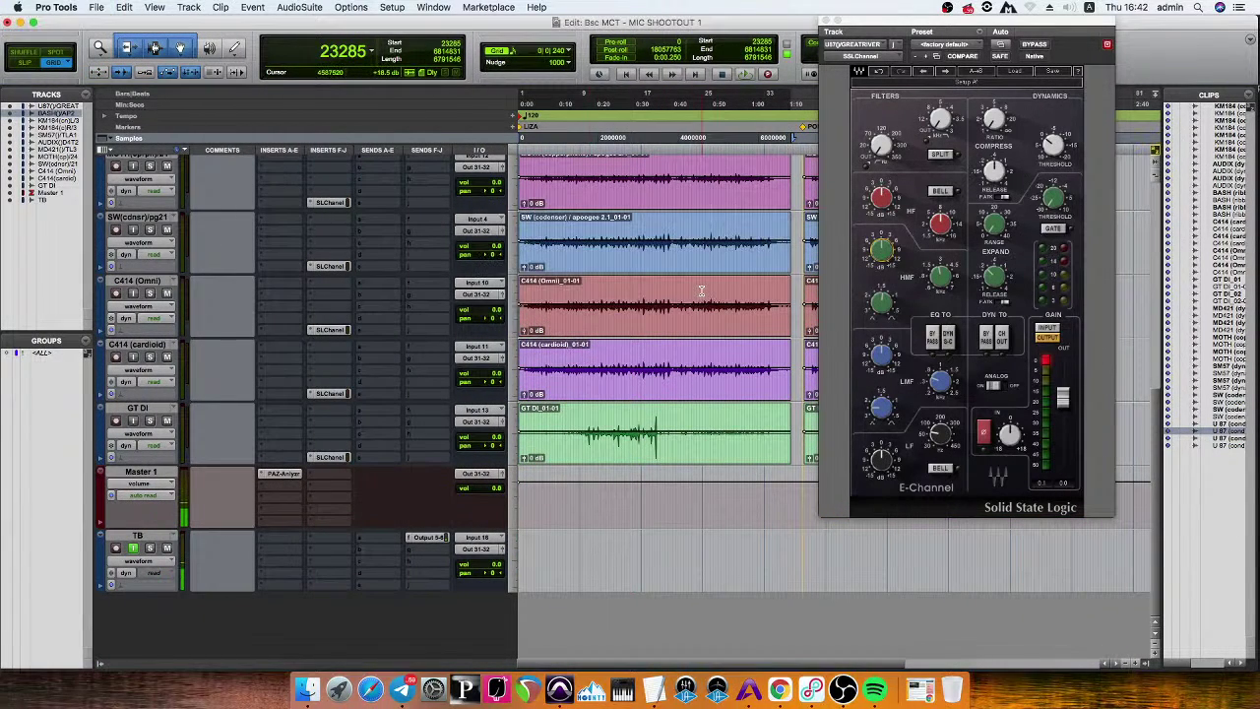
Quit Pro Tools without saving the session changes and switch to the YouTube browser window.
{"action": "left_click", "coordinate": [95, 7]}
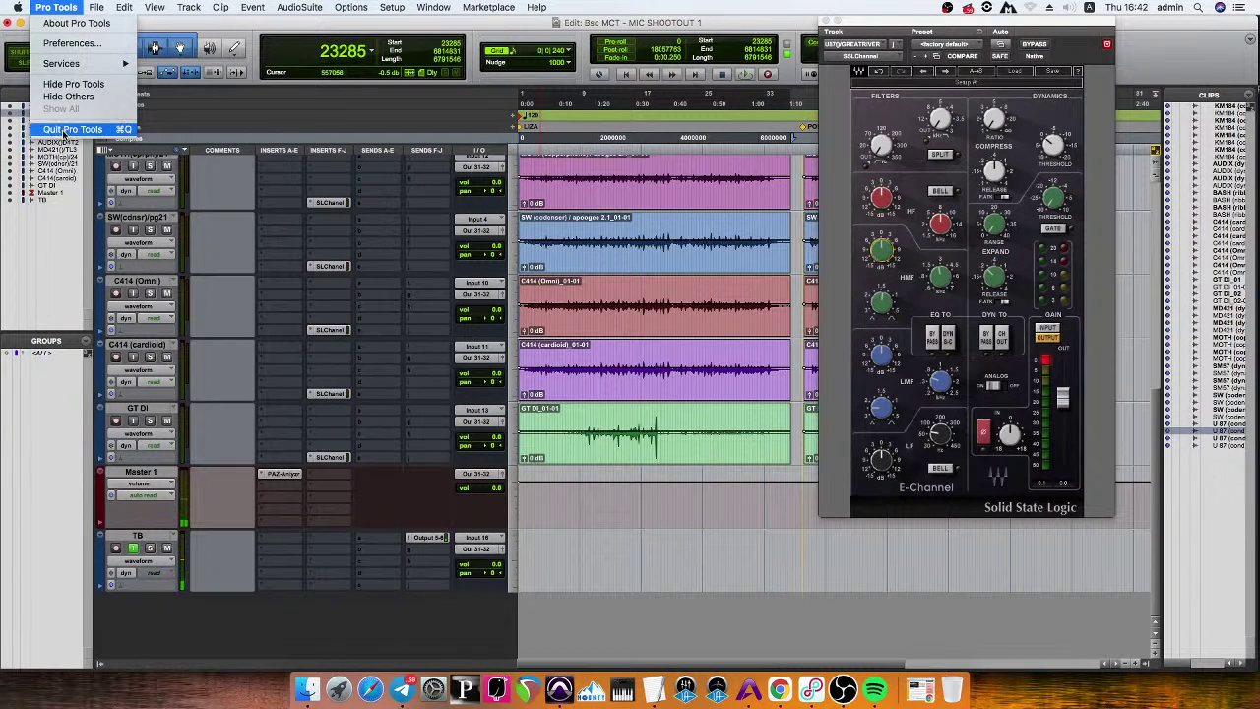
{"action": "left_click", "coordinate": [61, 130]}
{"action": "left_click", "coordinate": [621, 288]}
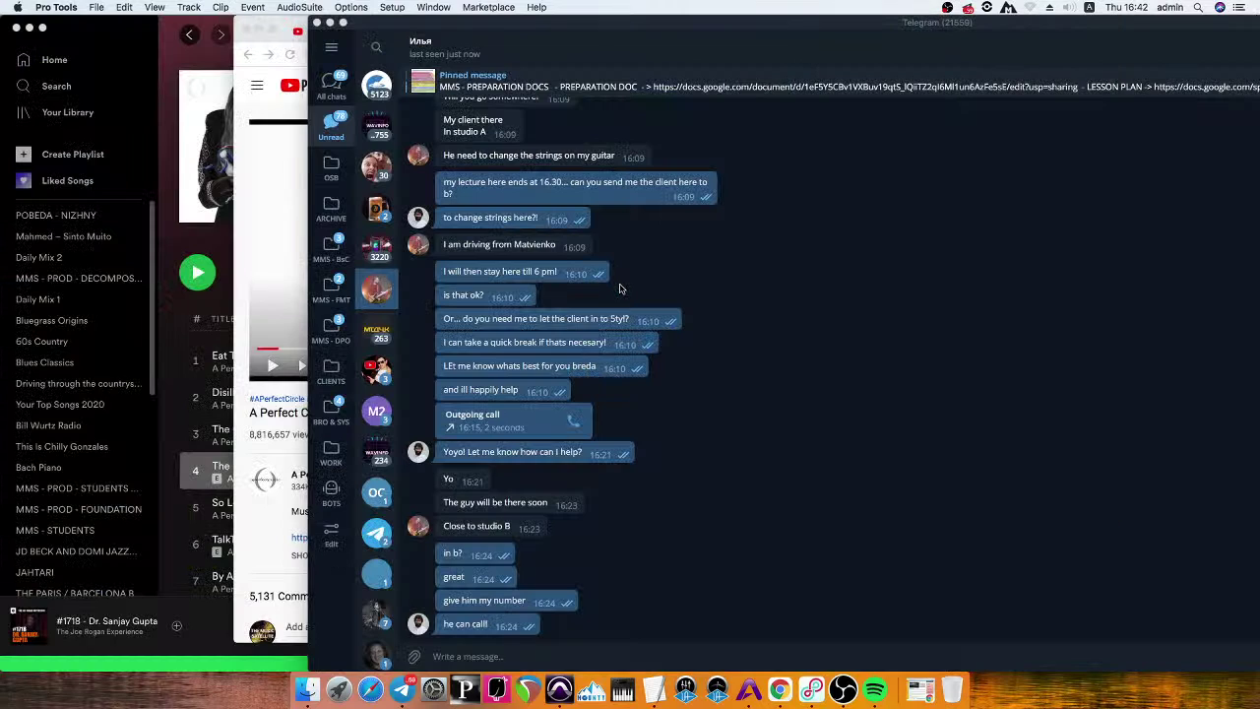
{"action": "left_click", "coordinate": [260, 524]}
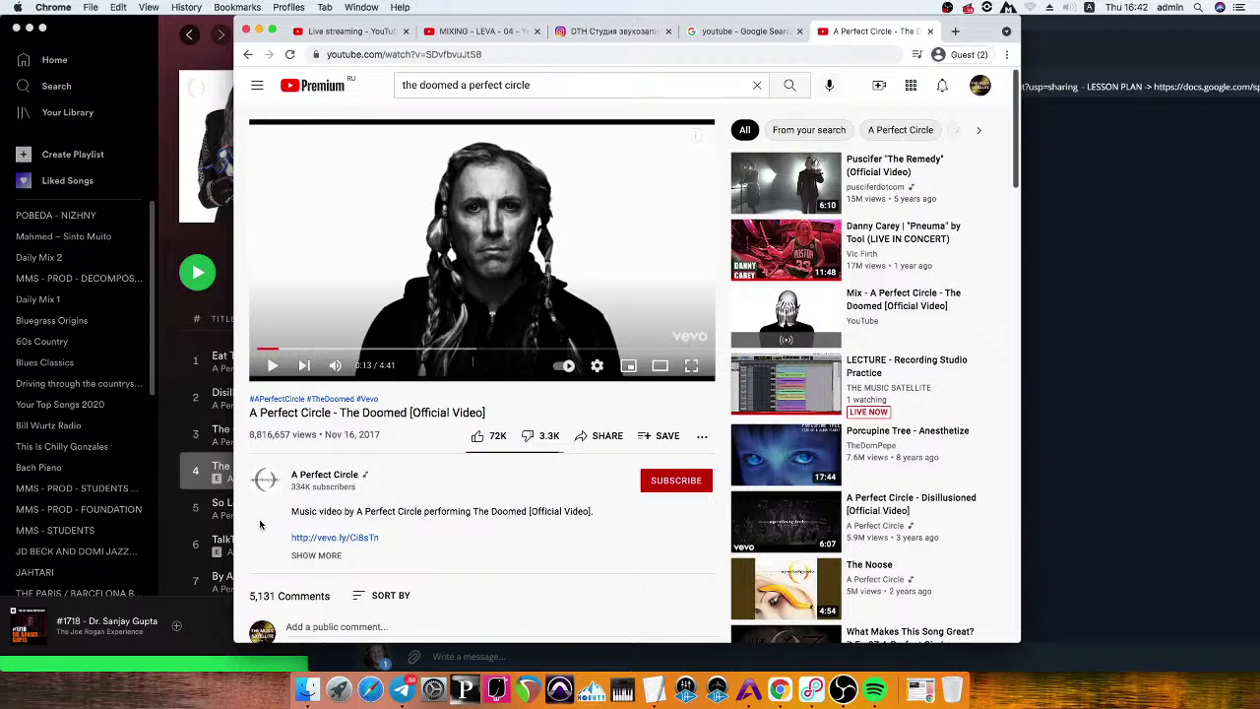